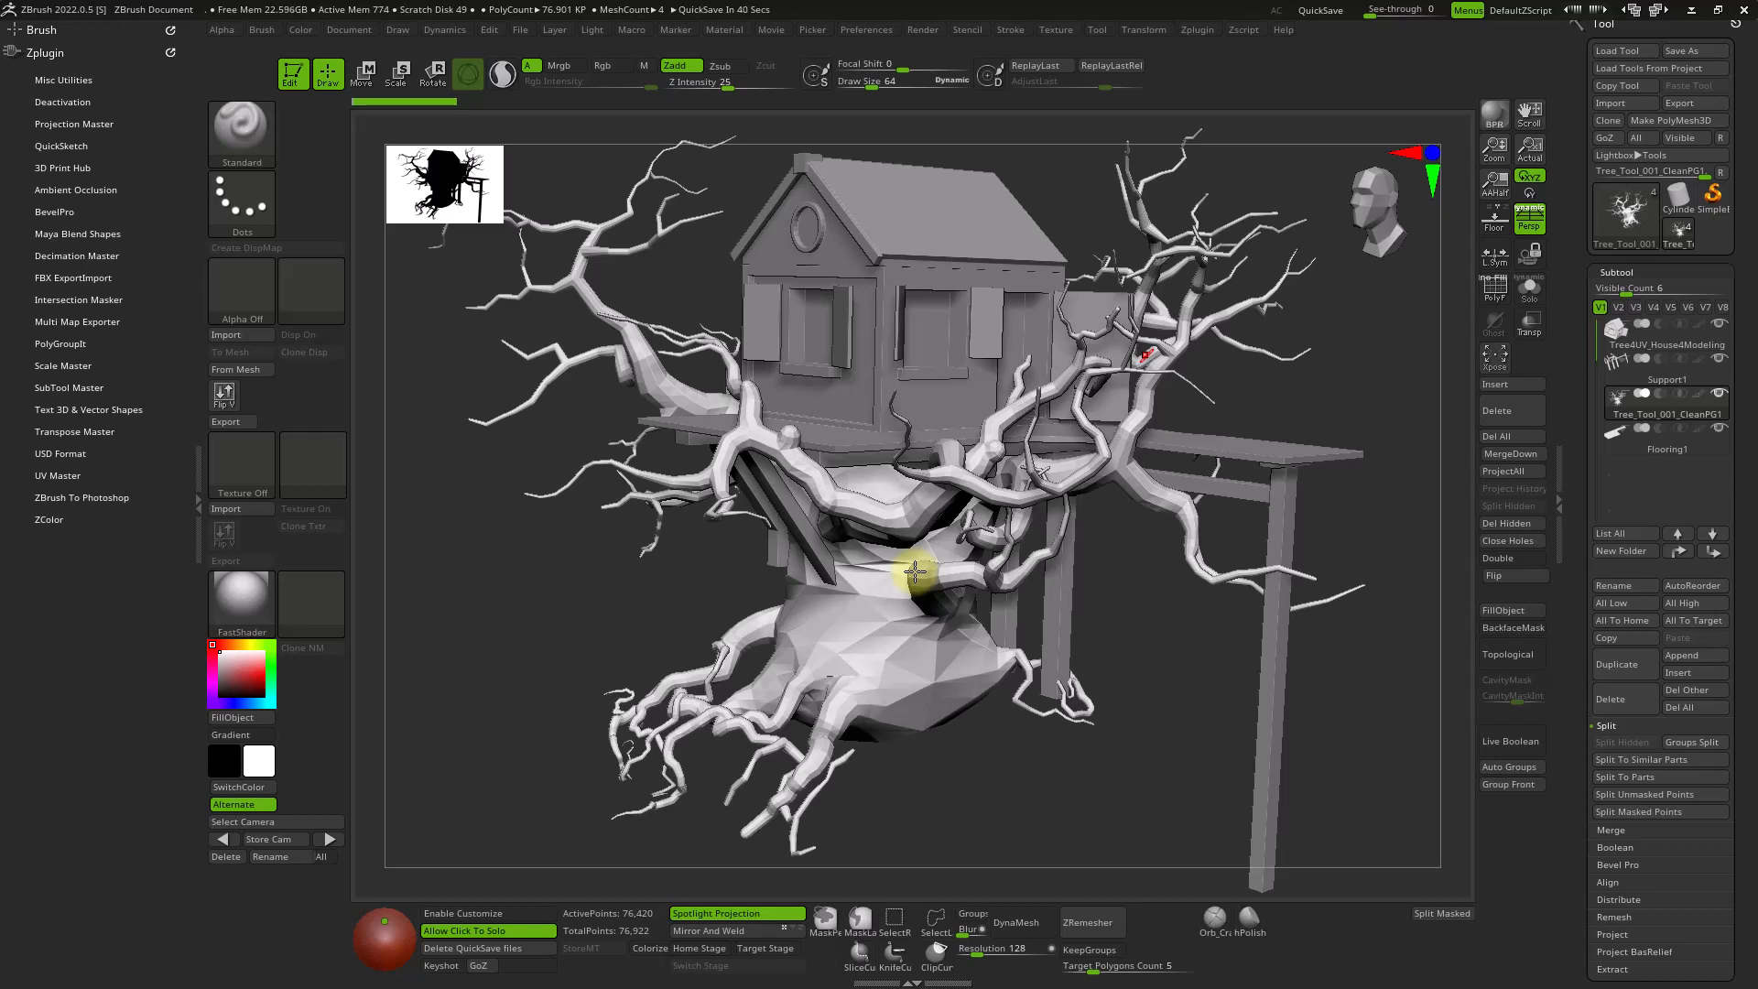
Isolate the tree subtool with visibility set V2 after comparing it with V1, and turn on the polyframe display.
left_click(1618, 308)
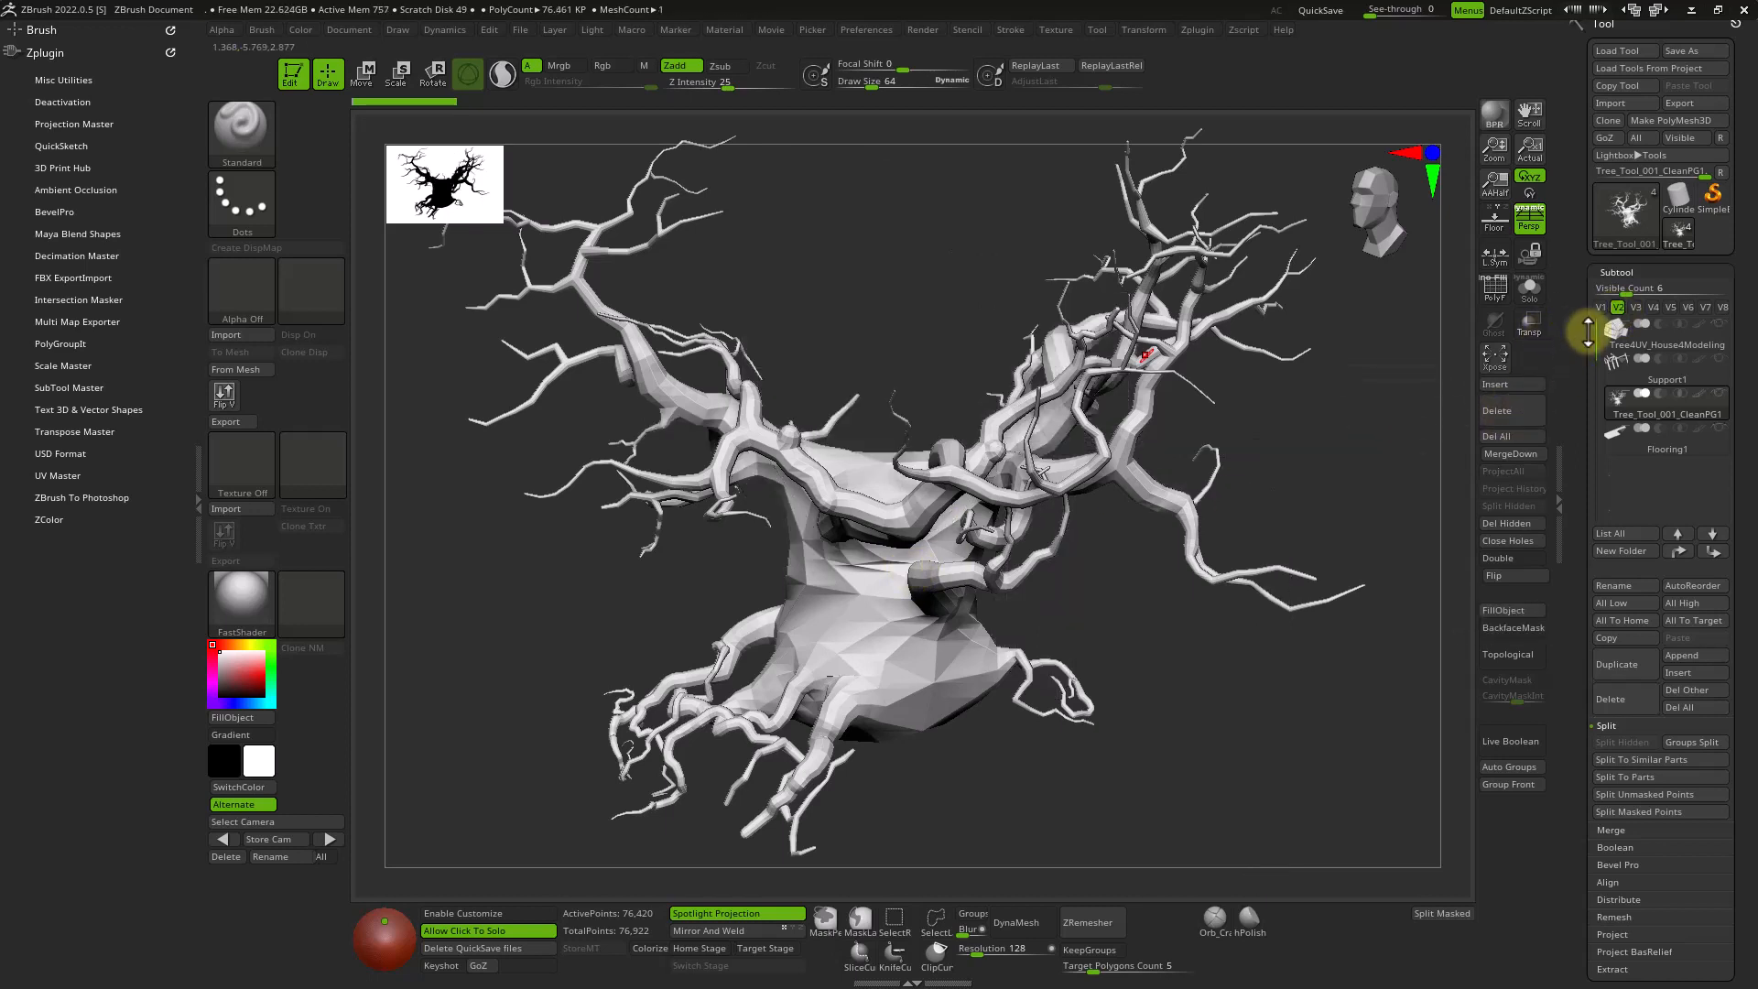
left_click(1600, 308)
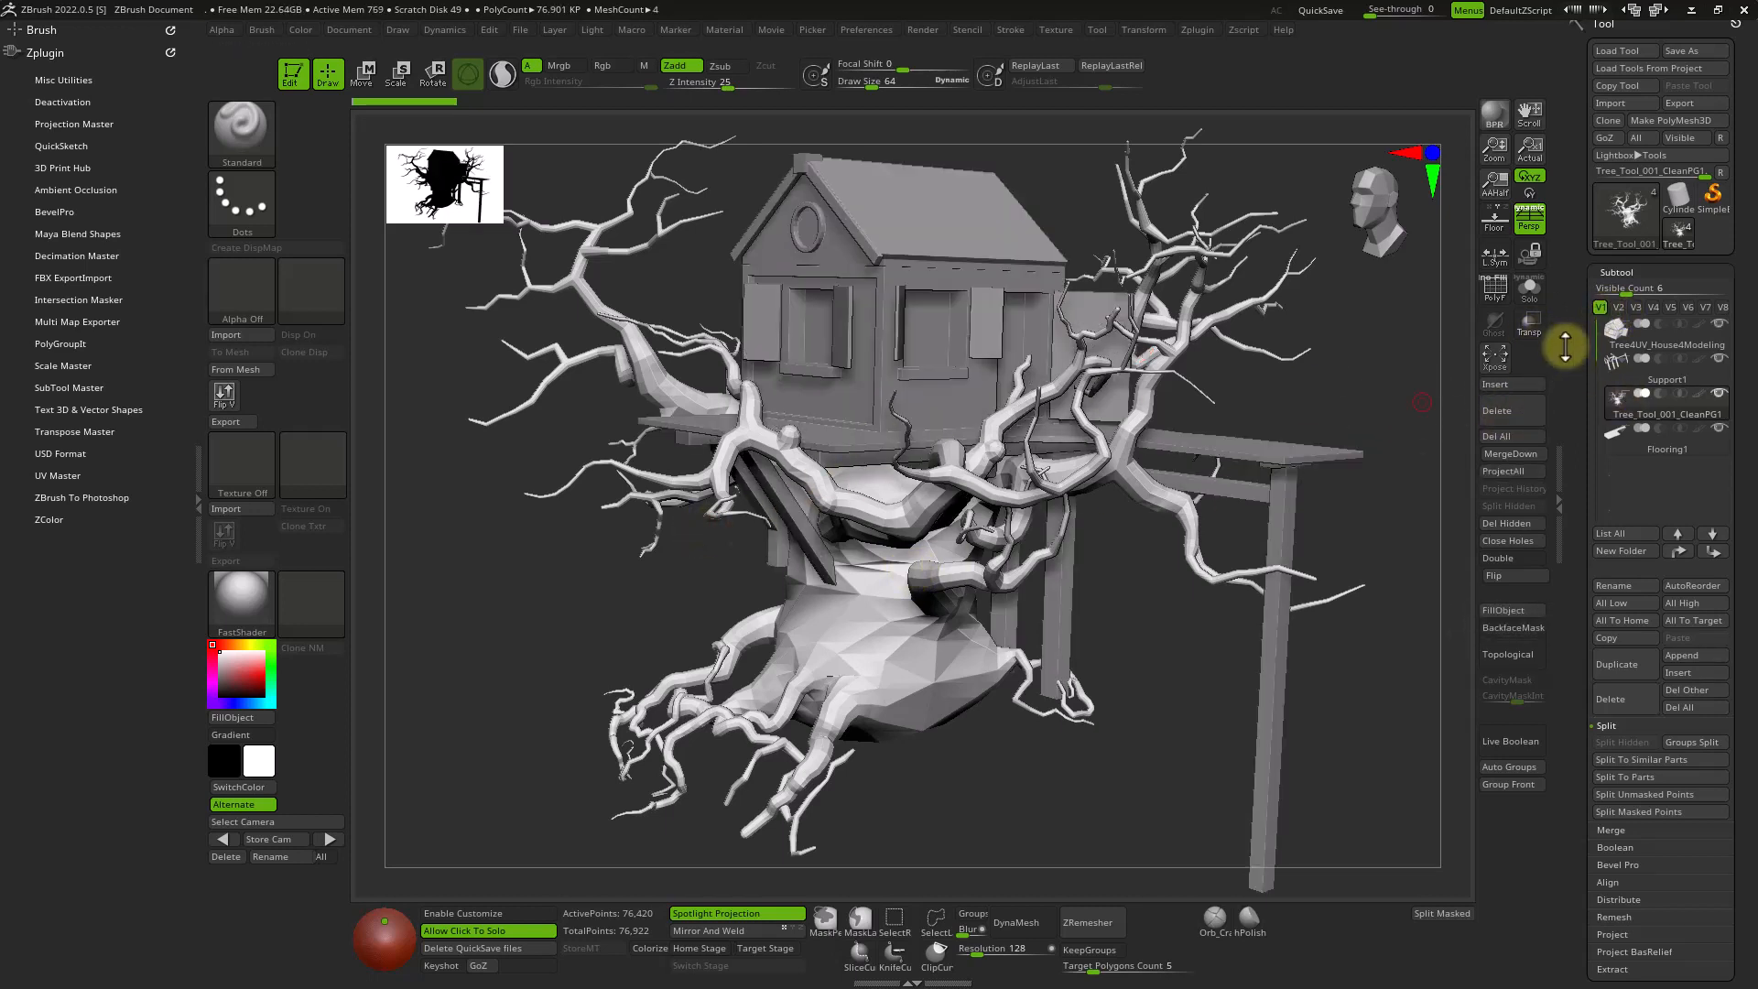
left_click(1618, 308)
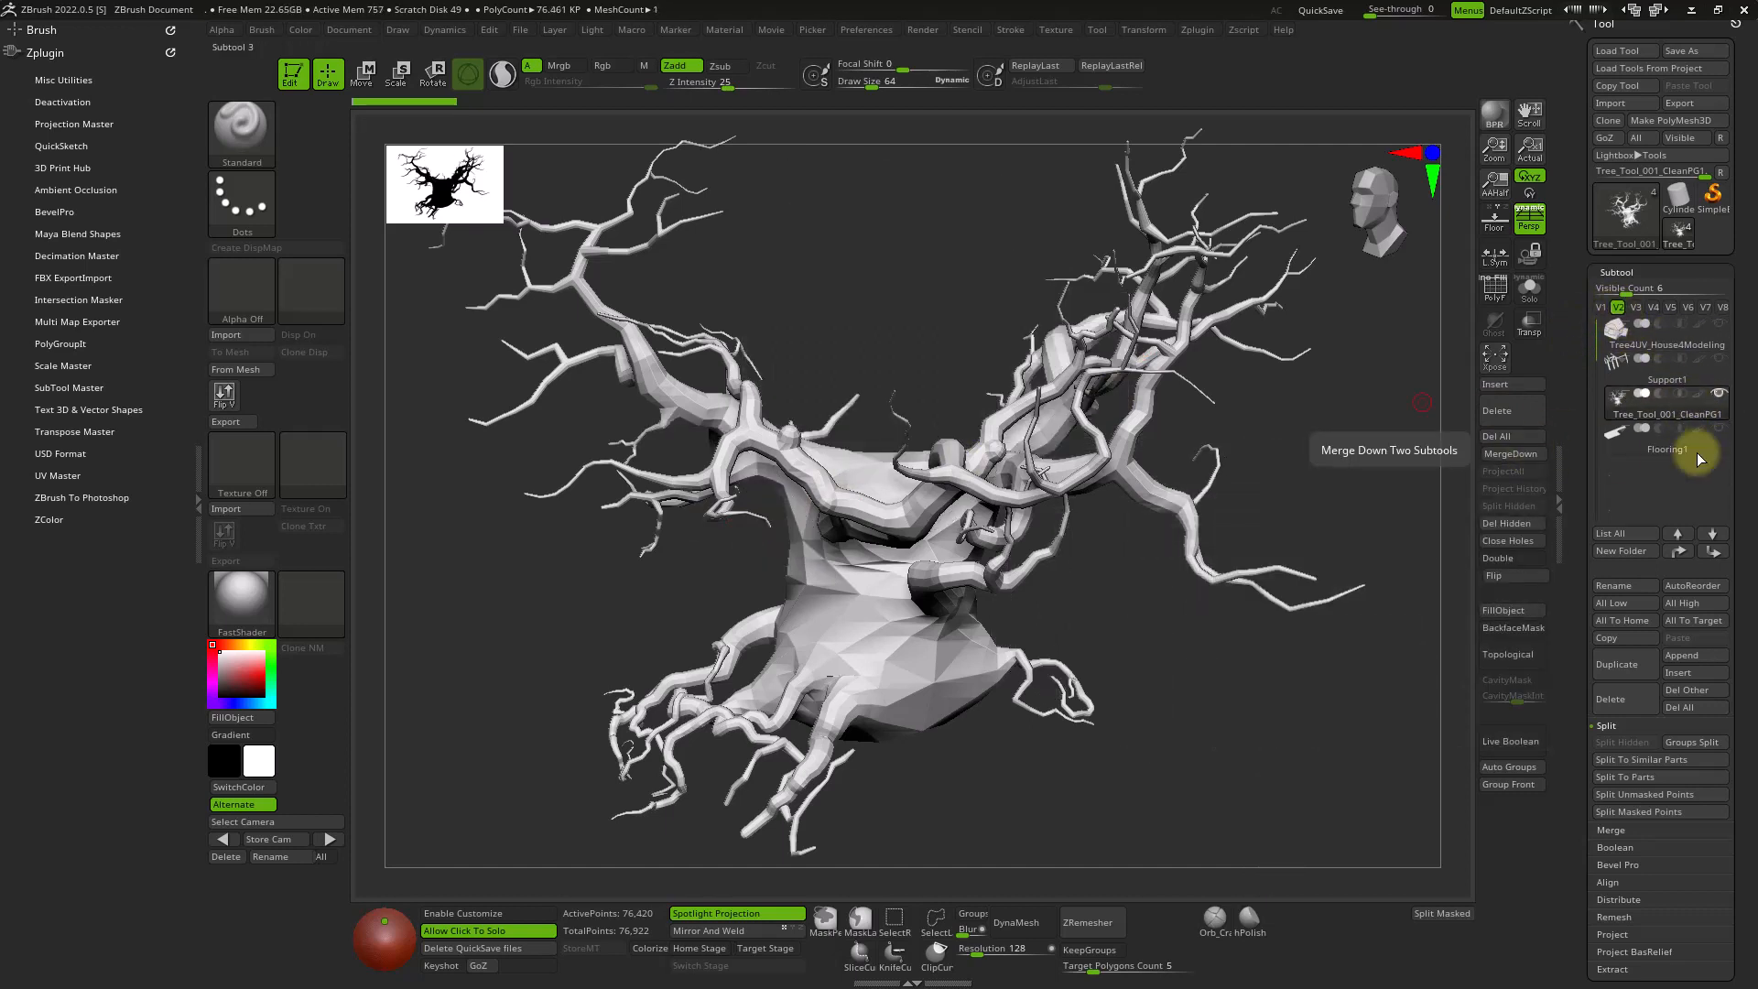
right_click_drag(1143, 539, 903, 616, "ctrl")
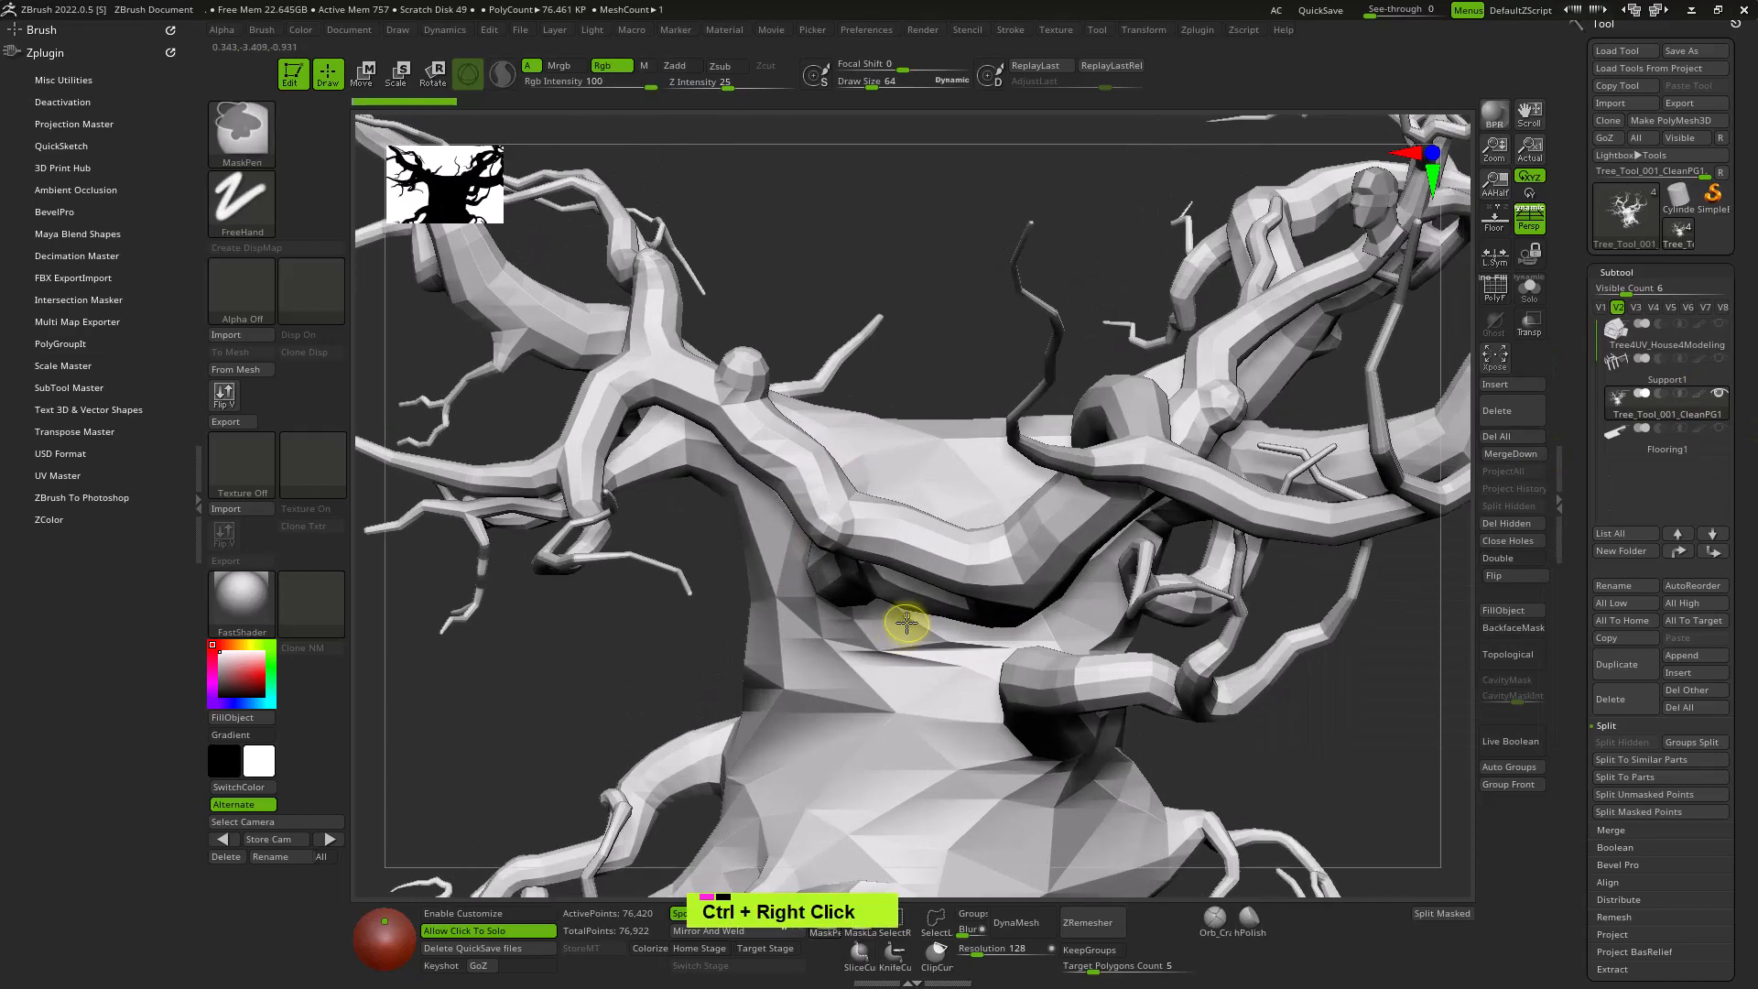
right_click(926, 522, "alt")
right_click(961, 513, "alt")
right_click_drag(962, 514, 927, 575, "alt")
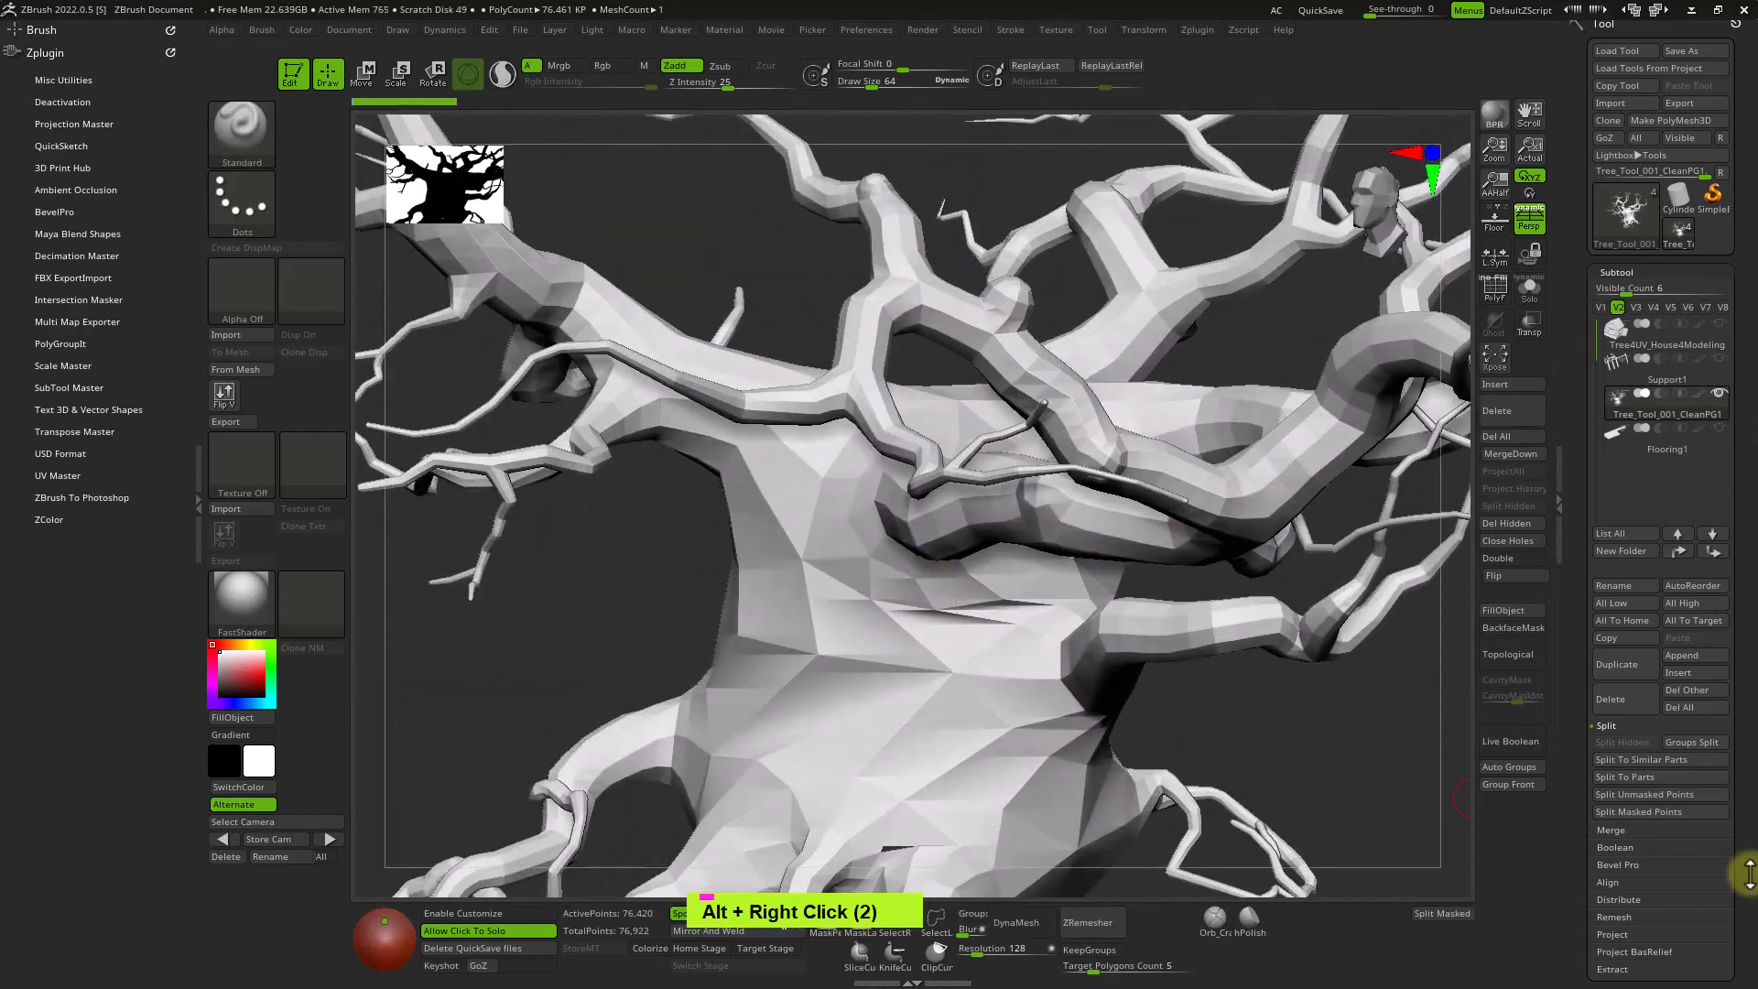
double_click(1608, 308)
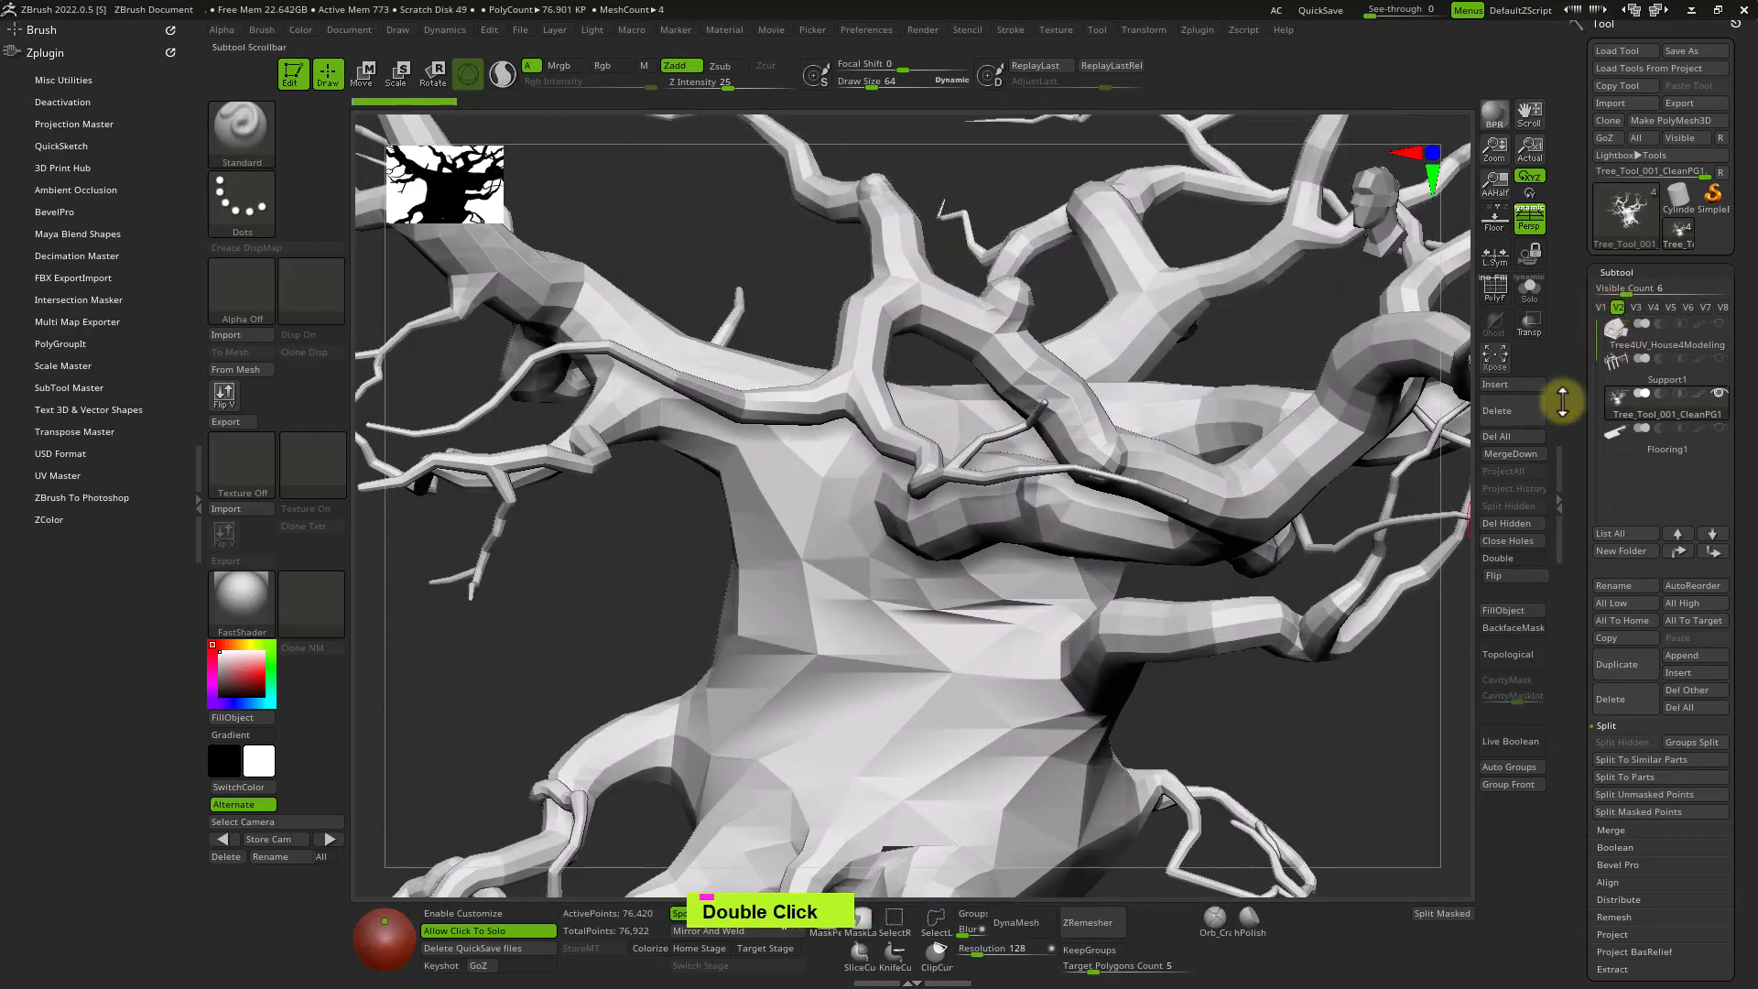
right_click_drag(1212, 596, 1057, 636, "ctrl")
key("shift+f")
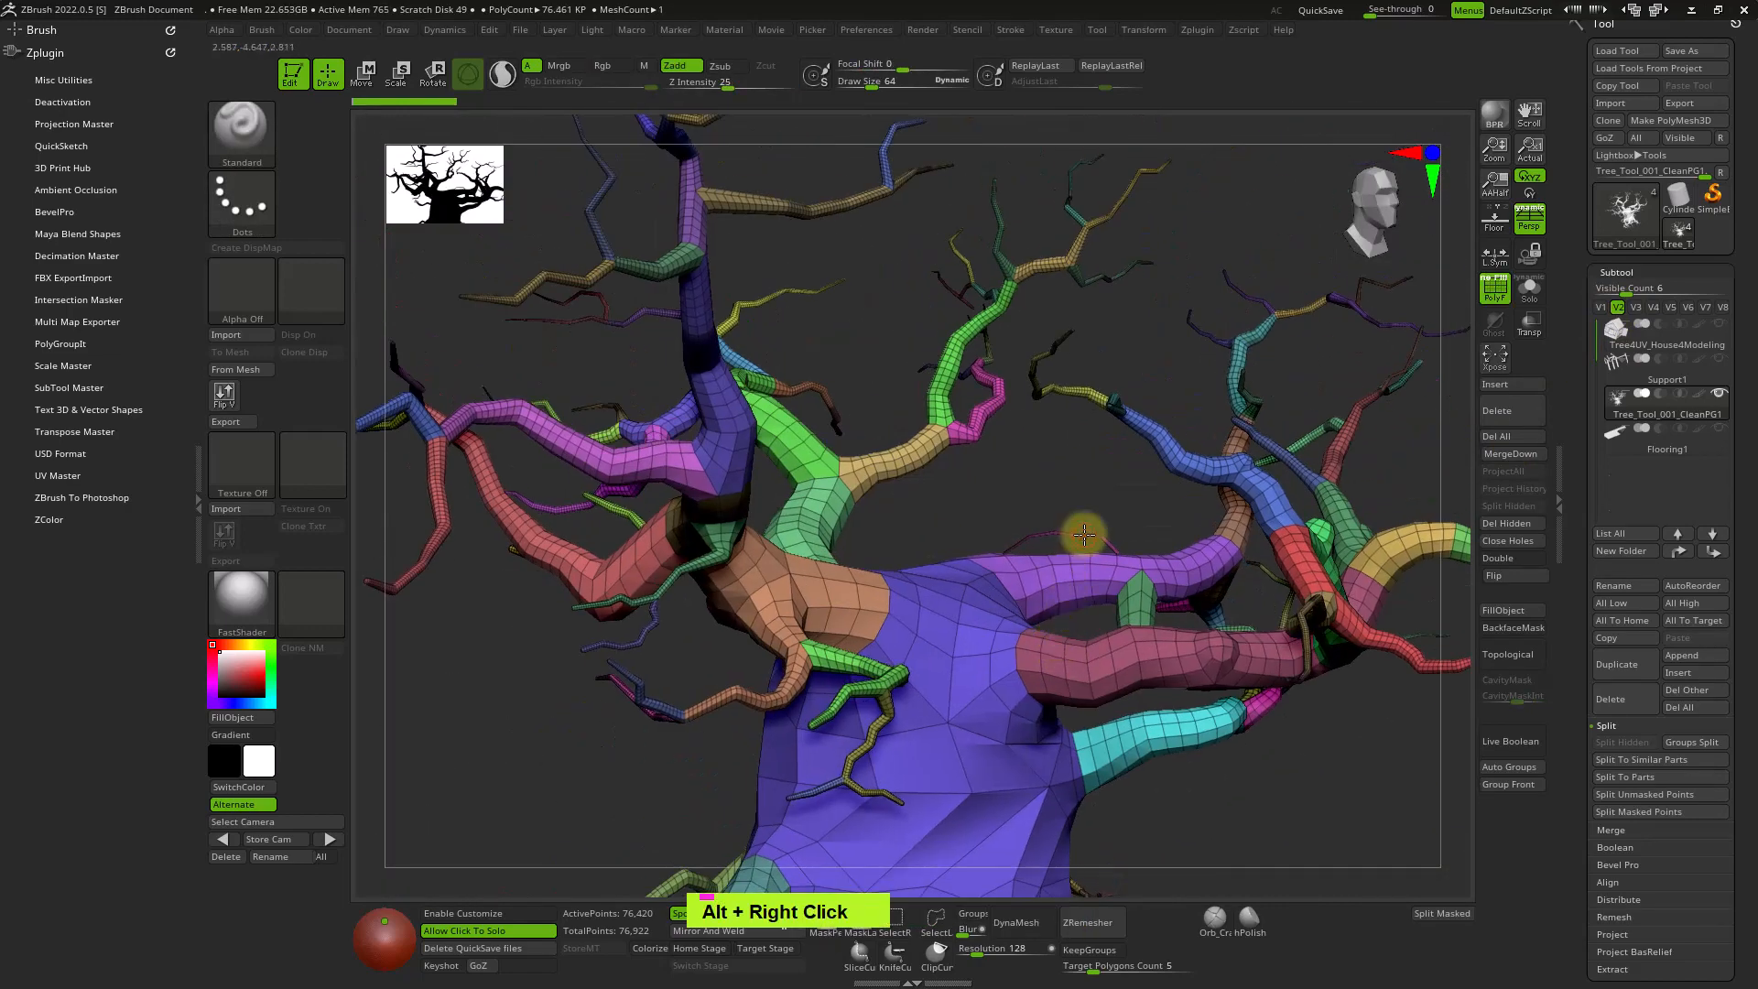
Examine how the polygroups are divided along the tree's trunk, limbs and thin twigs.
right_click_drag(1084, 535, 1192, 702, "alt")
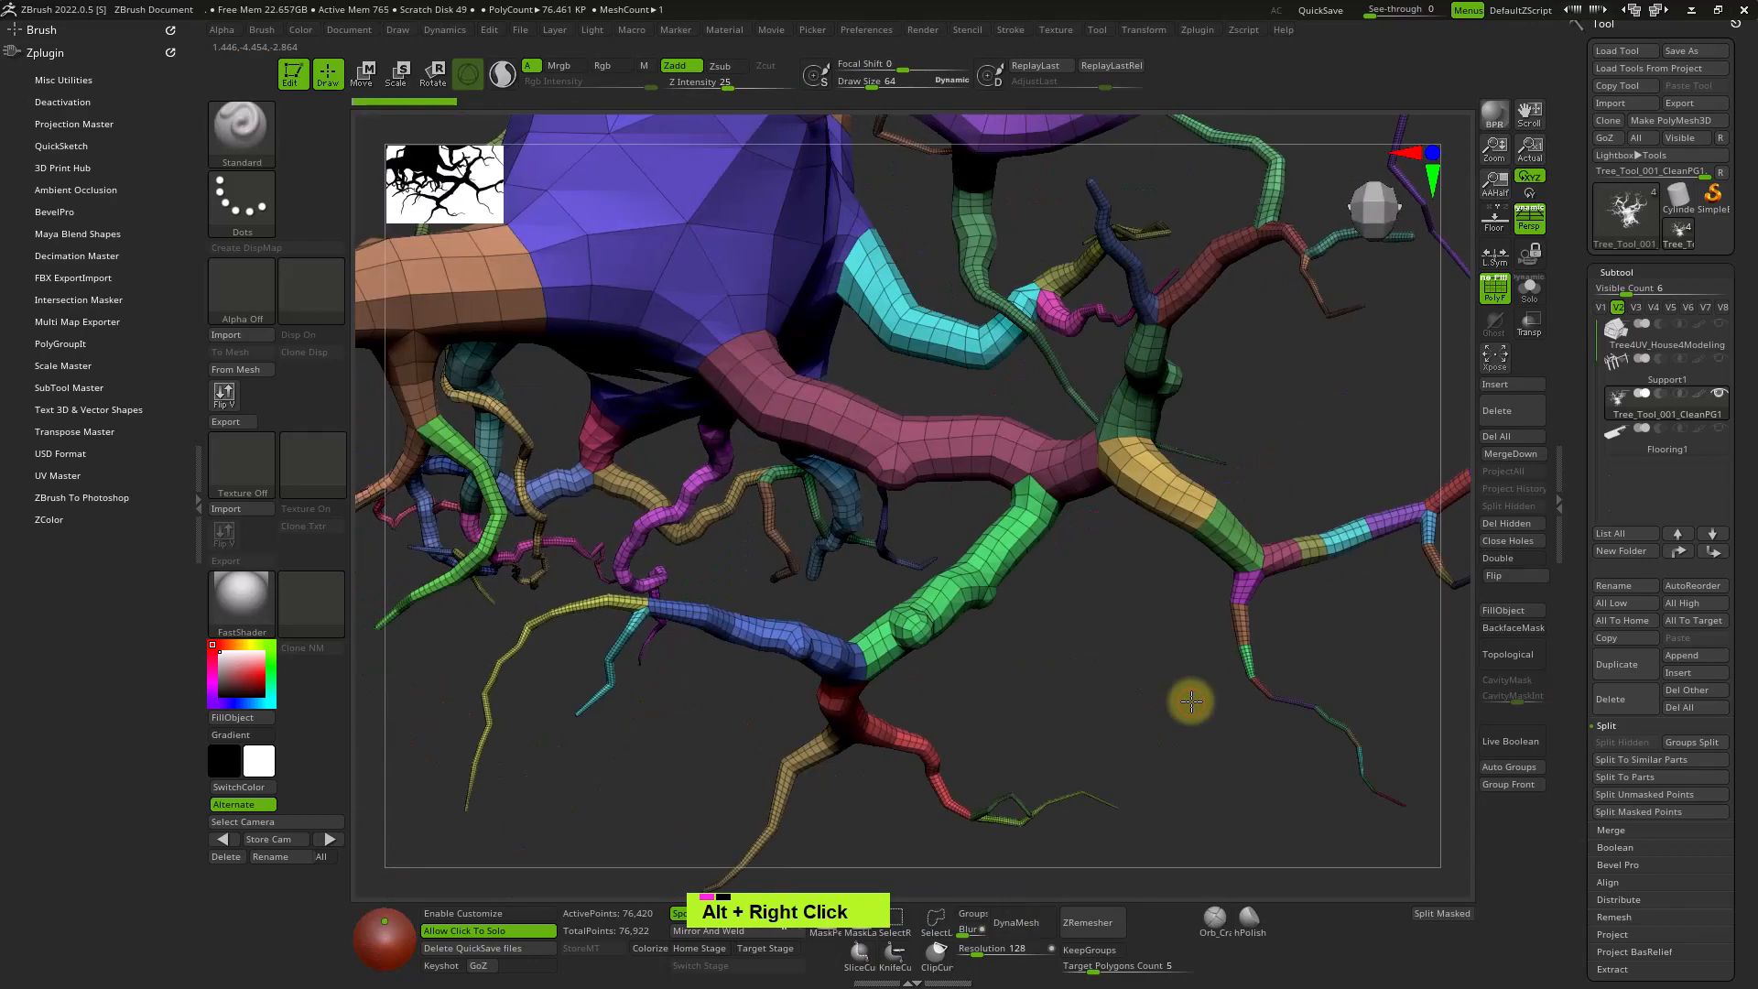
right_click_drag(979, 468, 1023, 556)
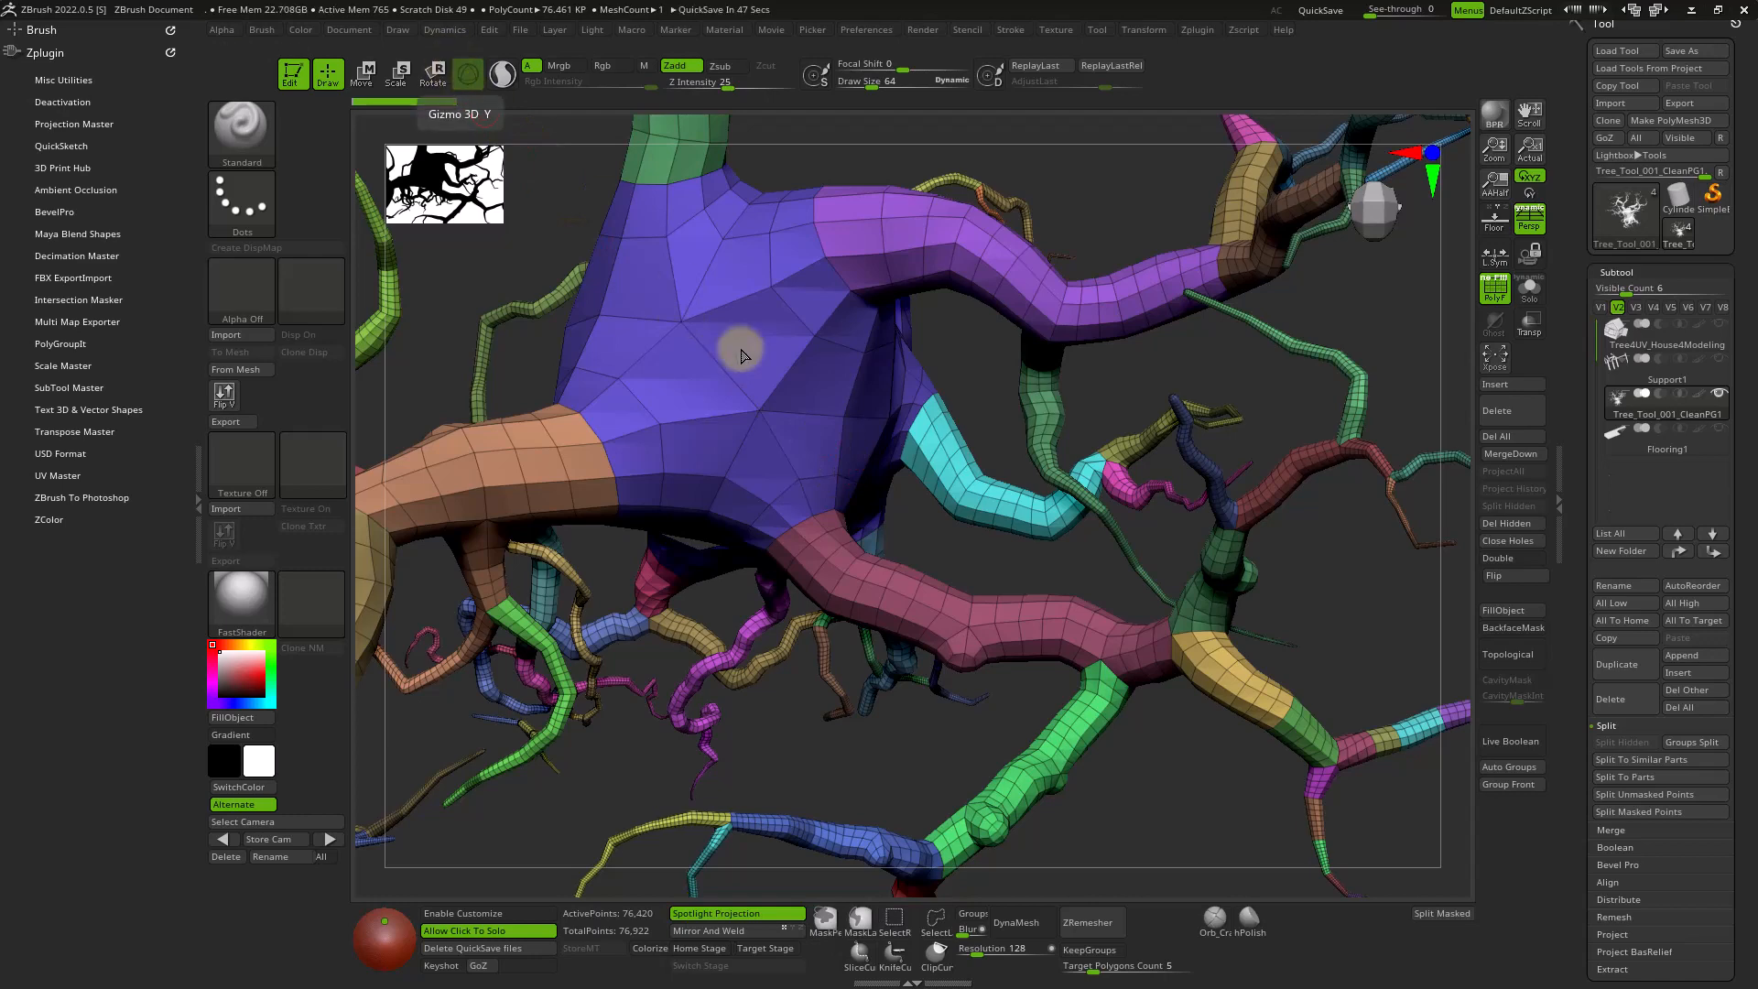
right_click_drag(1042, 494, 1132, 519, "ctrl")
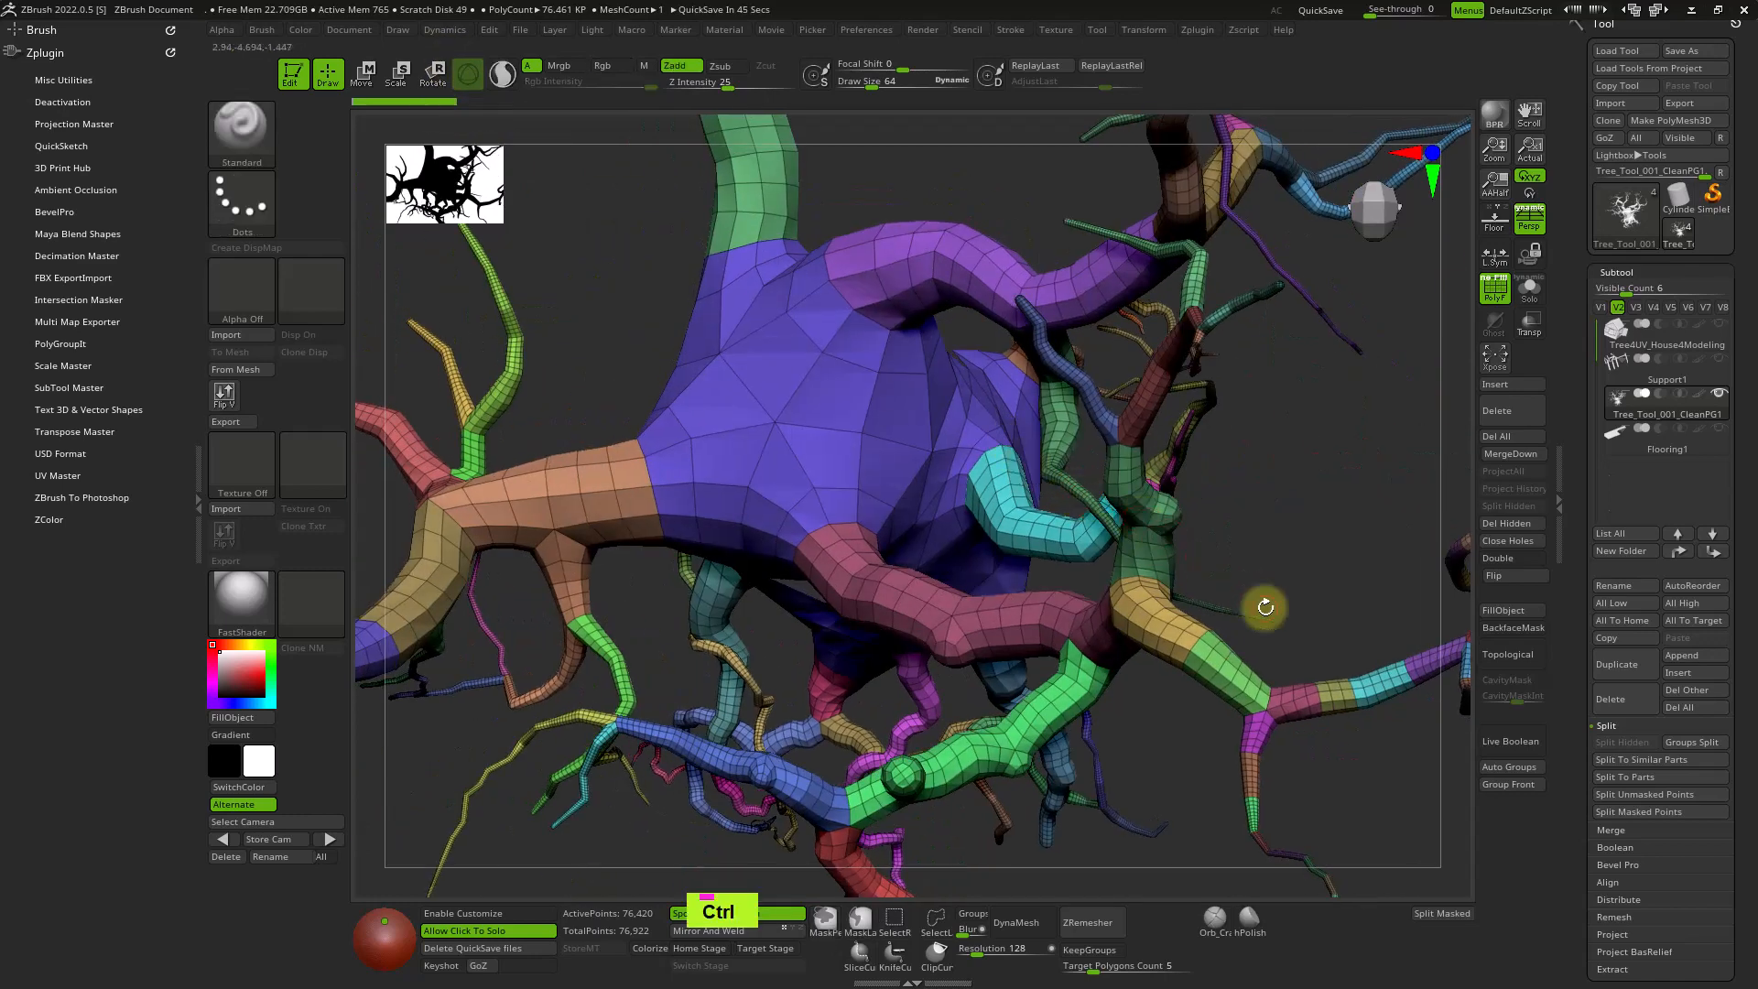
right_click_drag(1263, 608, 1282, 563, "ctrl")
right_click_drag(1364, 692, 1032, 522, "alt")
right_click_drag(1002, 463, 481, 247, "ctrl")
right_click_drag(583, 329, 795, 448, "alt")
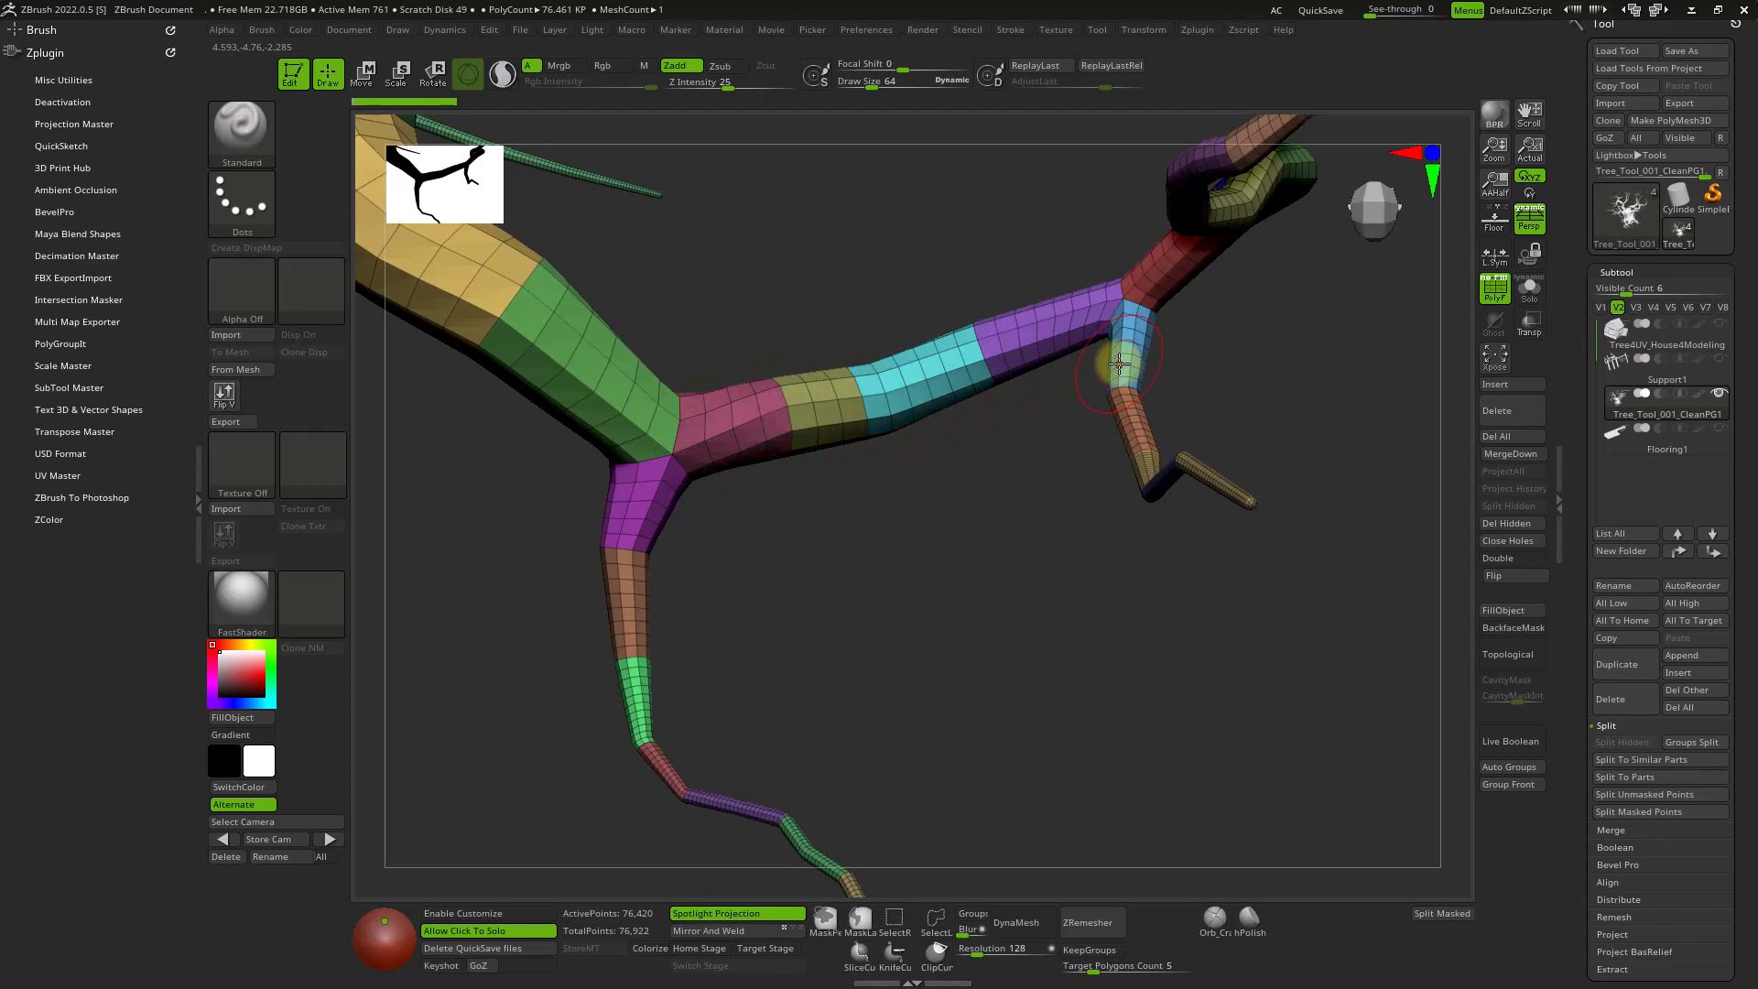
right_click_drag(1065, 525, 993, 612, "ctrl")
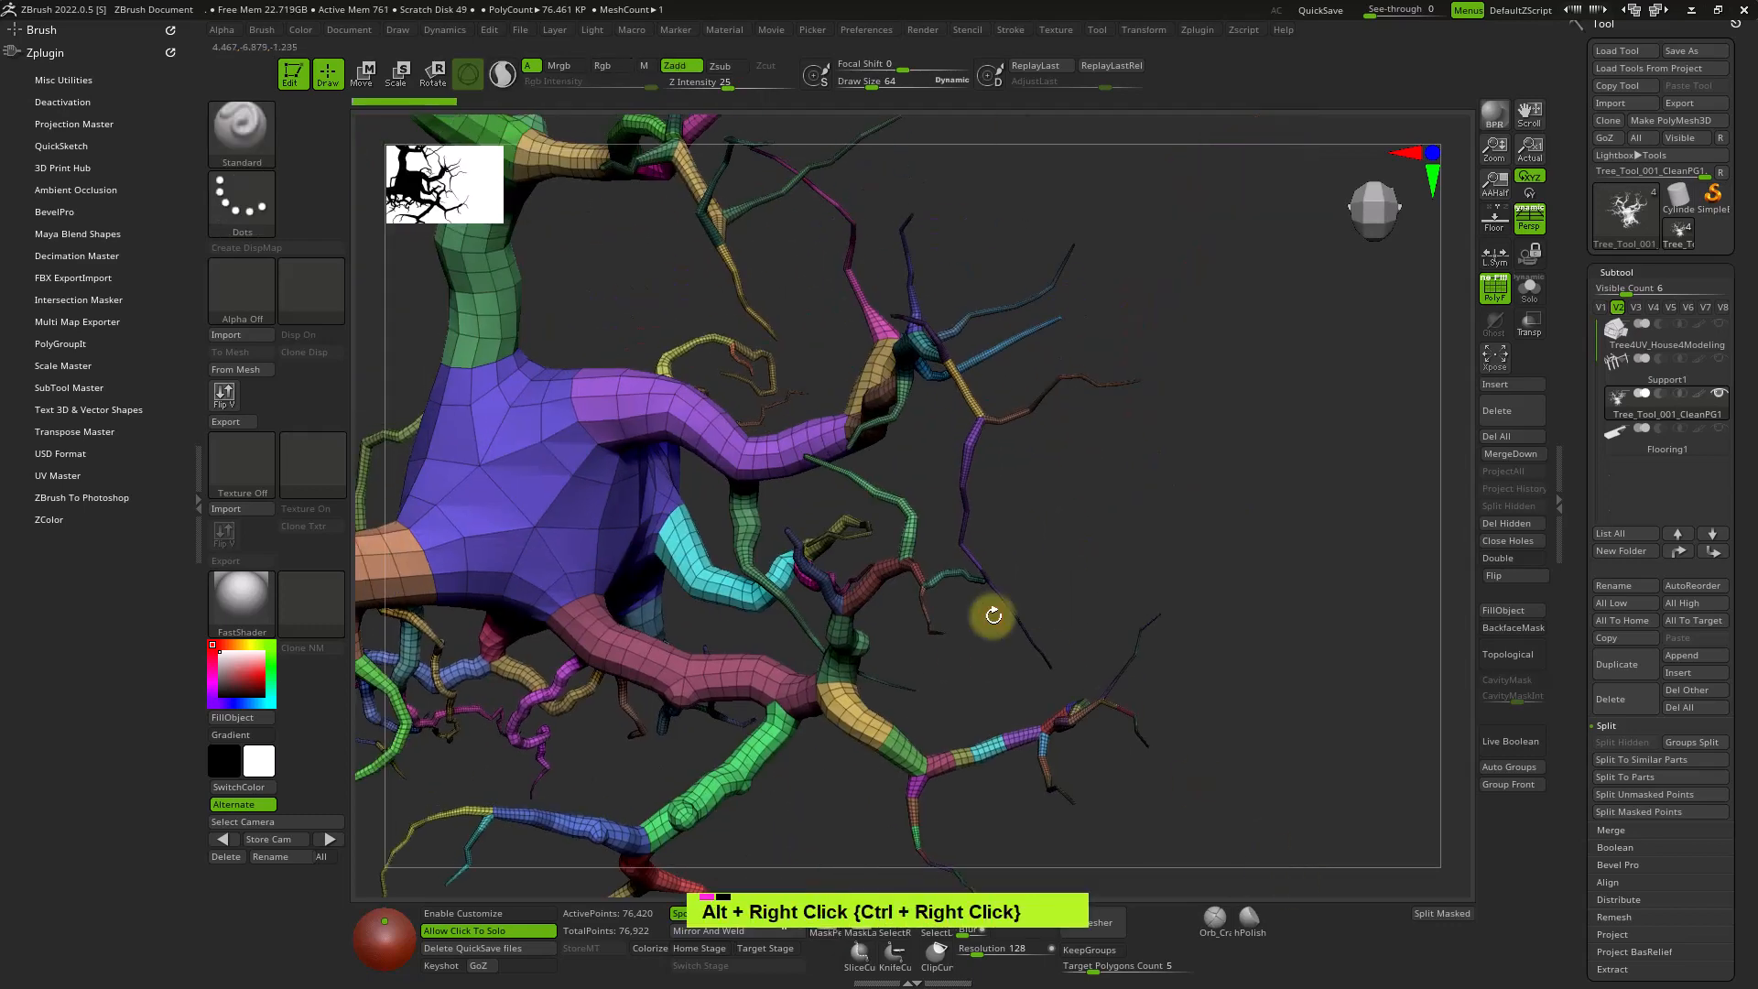
right_click_drag(757, 398, 1000, 549, "alt")
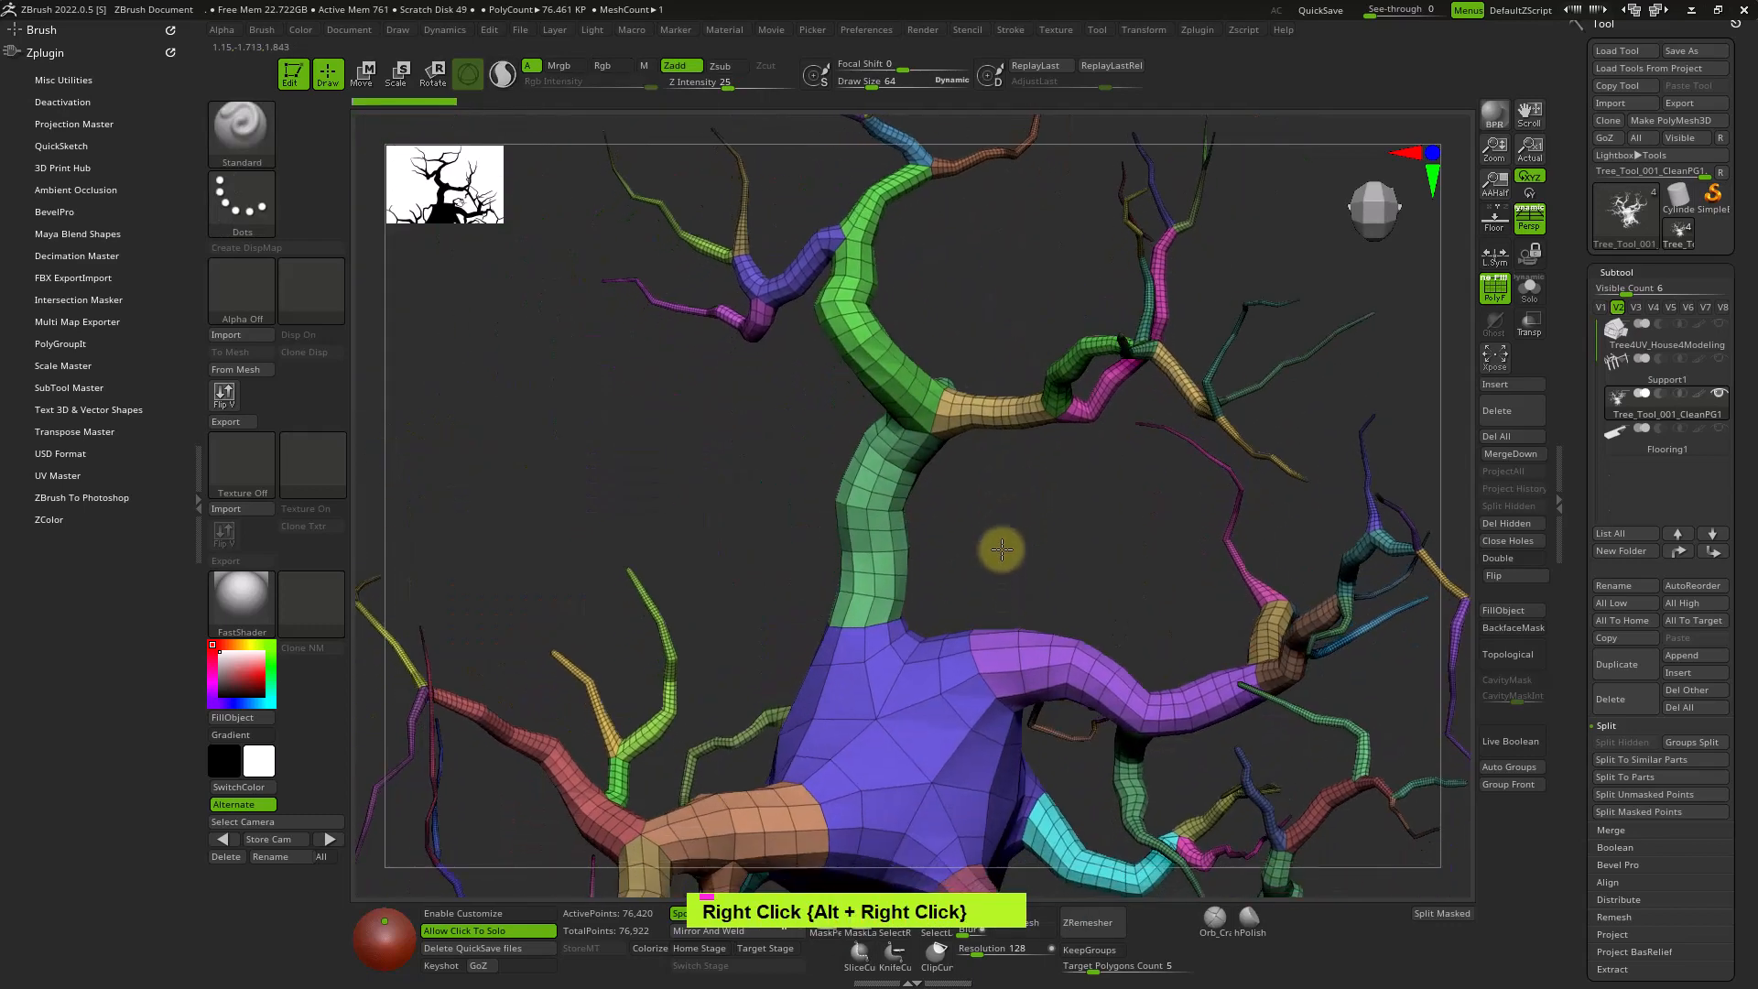
right_click_drag(857, 430, 939, 606, "alt")
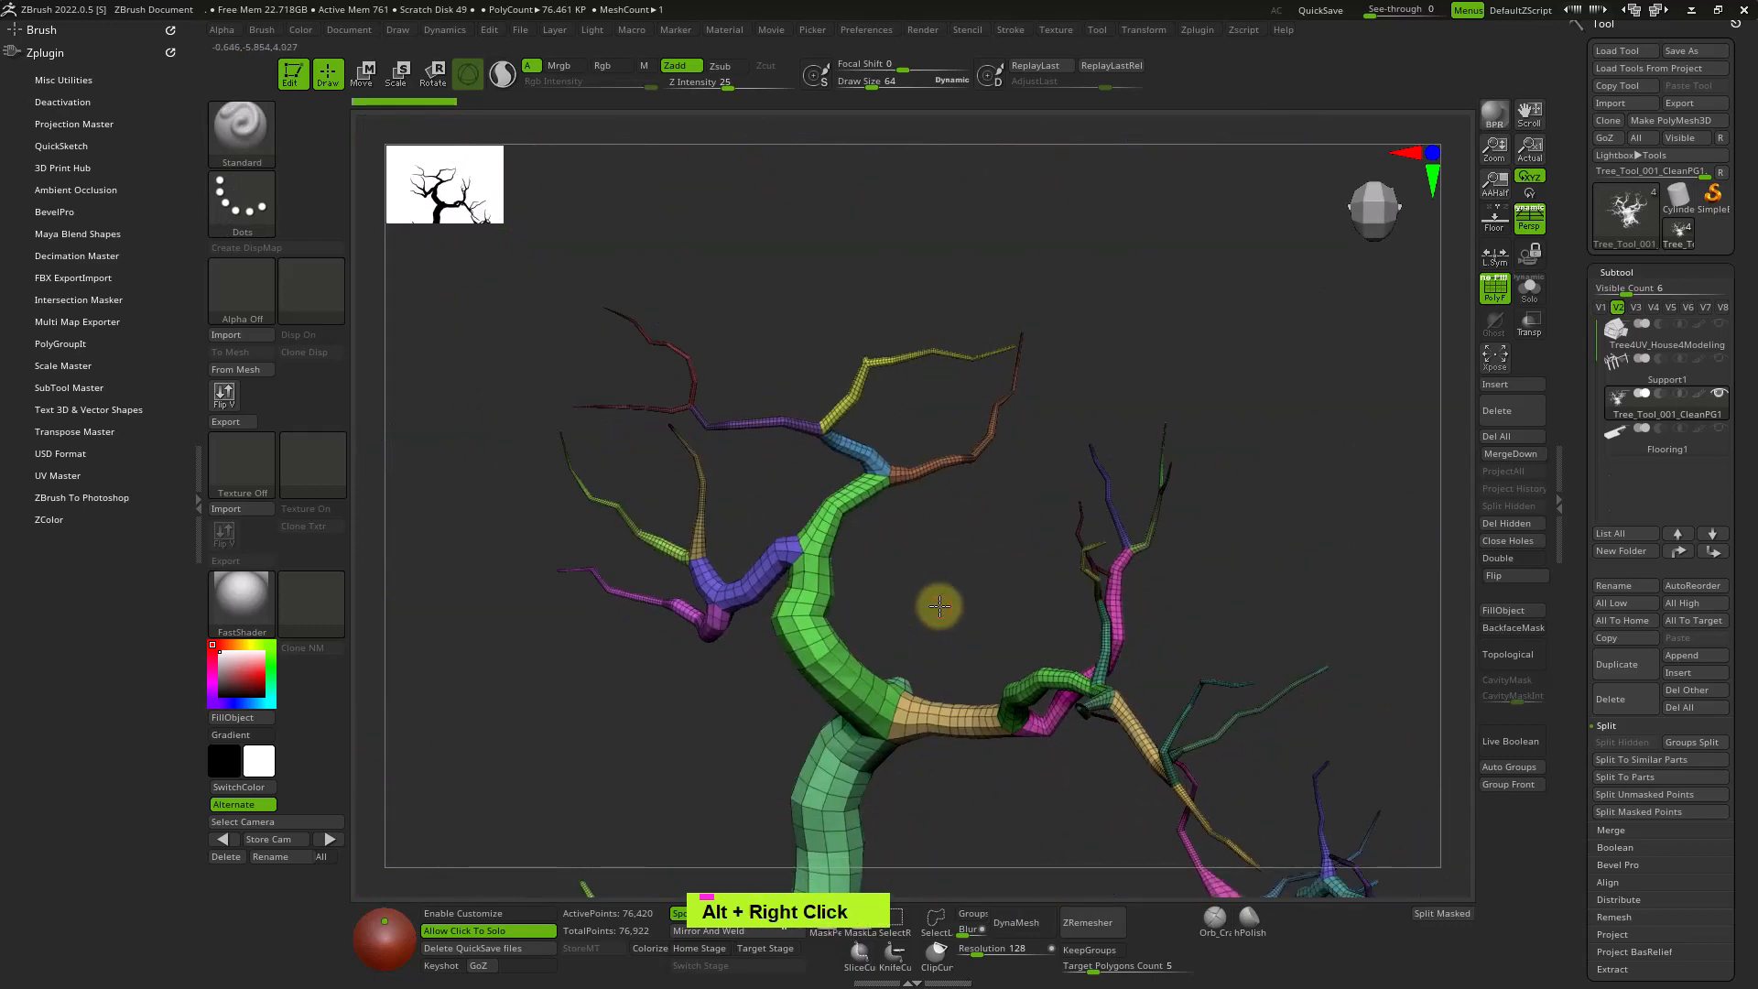
right_click_drag(1056, 666, 944, 531)
Isolate all segments of the long drooping twig and merge them into a single polygroup.
mouse_move(952, 604)
right_mouse_down("ctrl")
mouse_move(1001, 715)
mouse_move(673, 286)
right_mouse_up("ctrl")
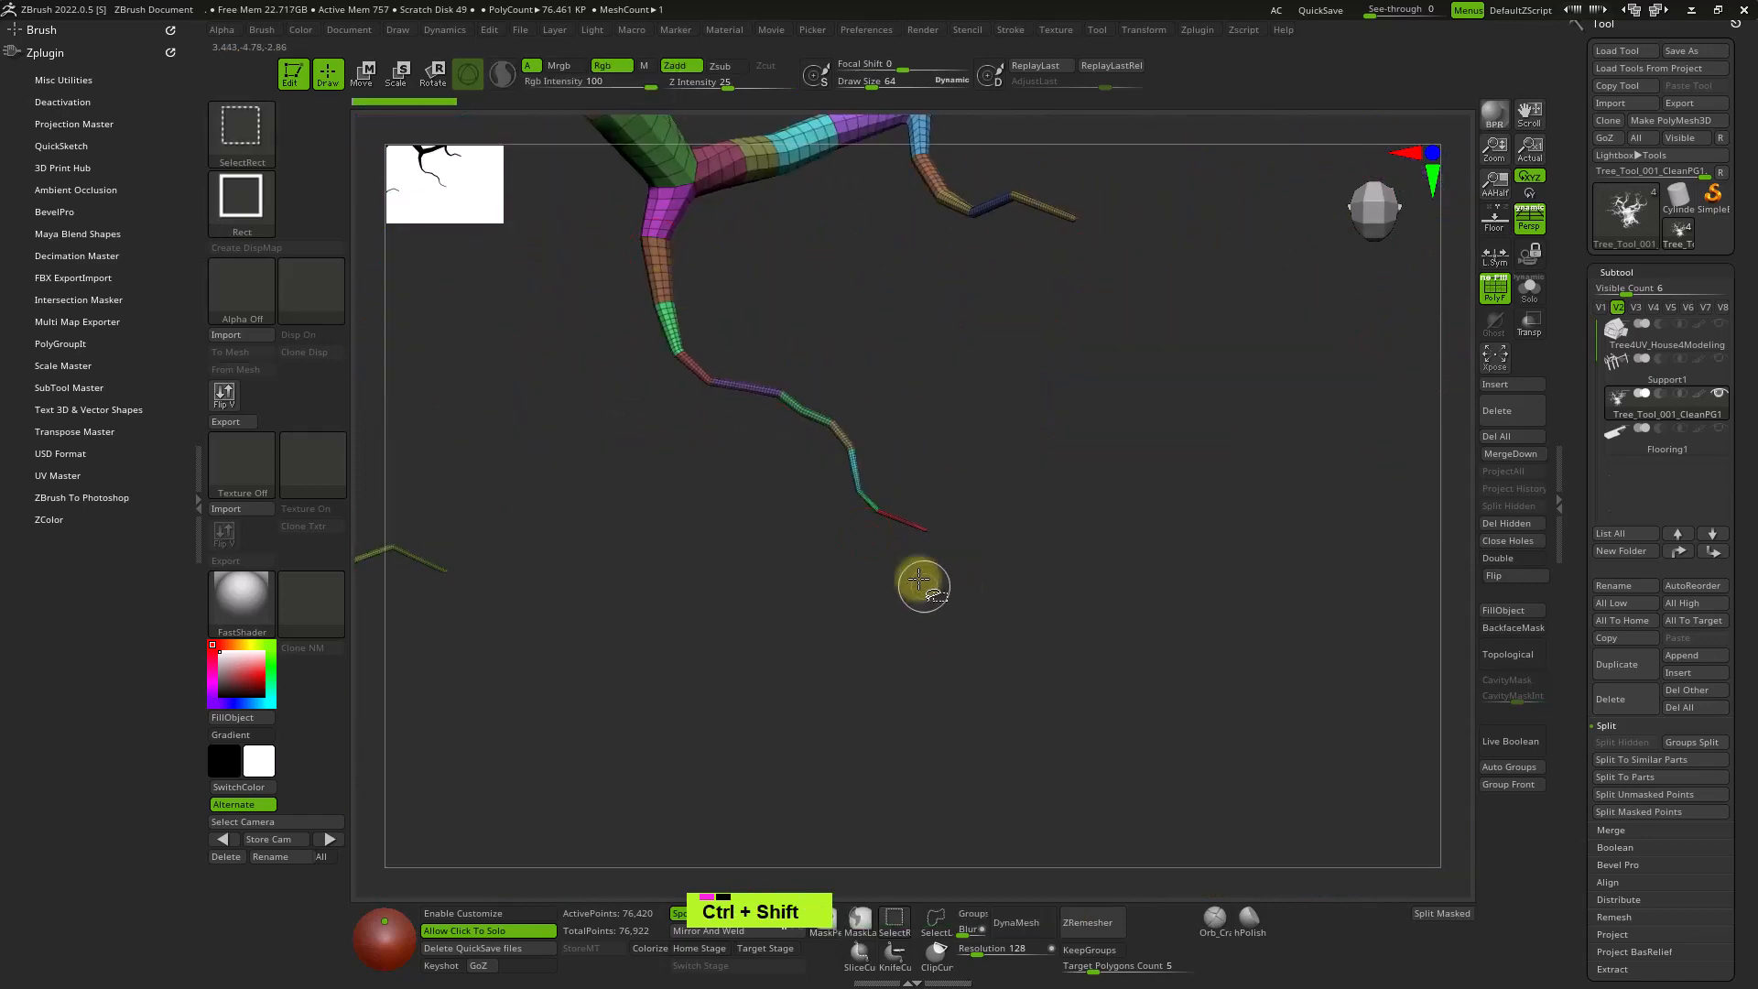
left_click(904, 523, "ctrl+shift")
left_click(1457, 763, "ctrl+shift")
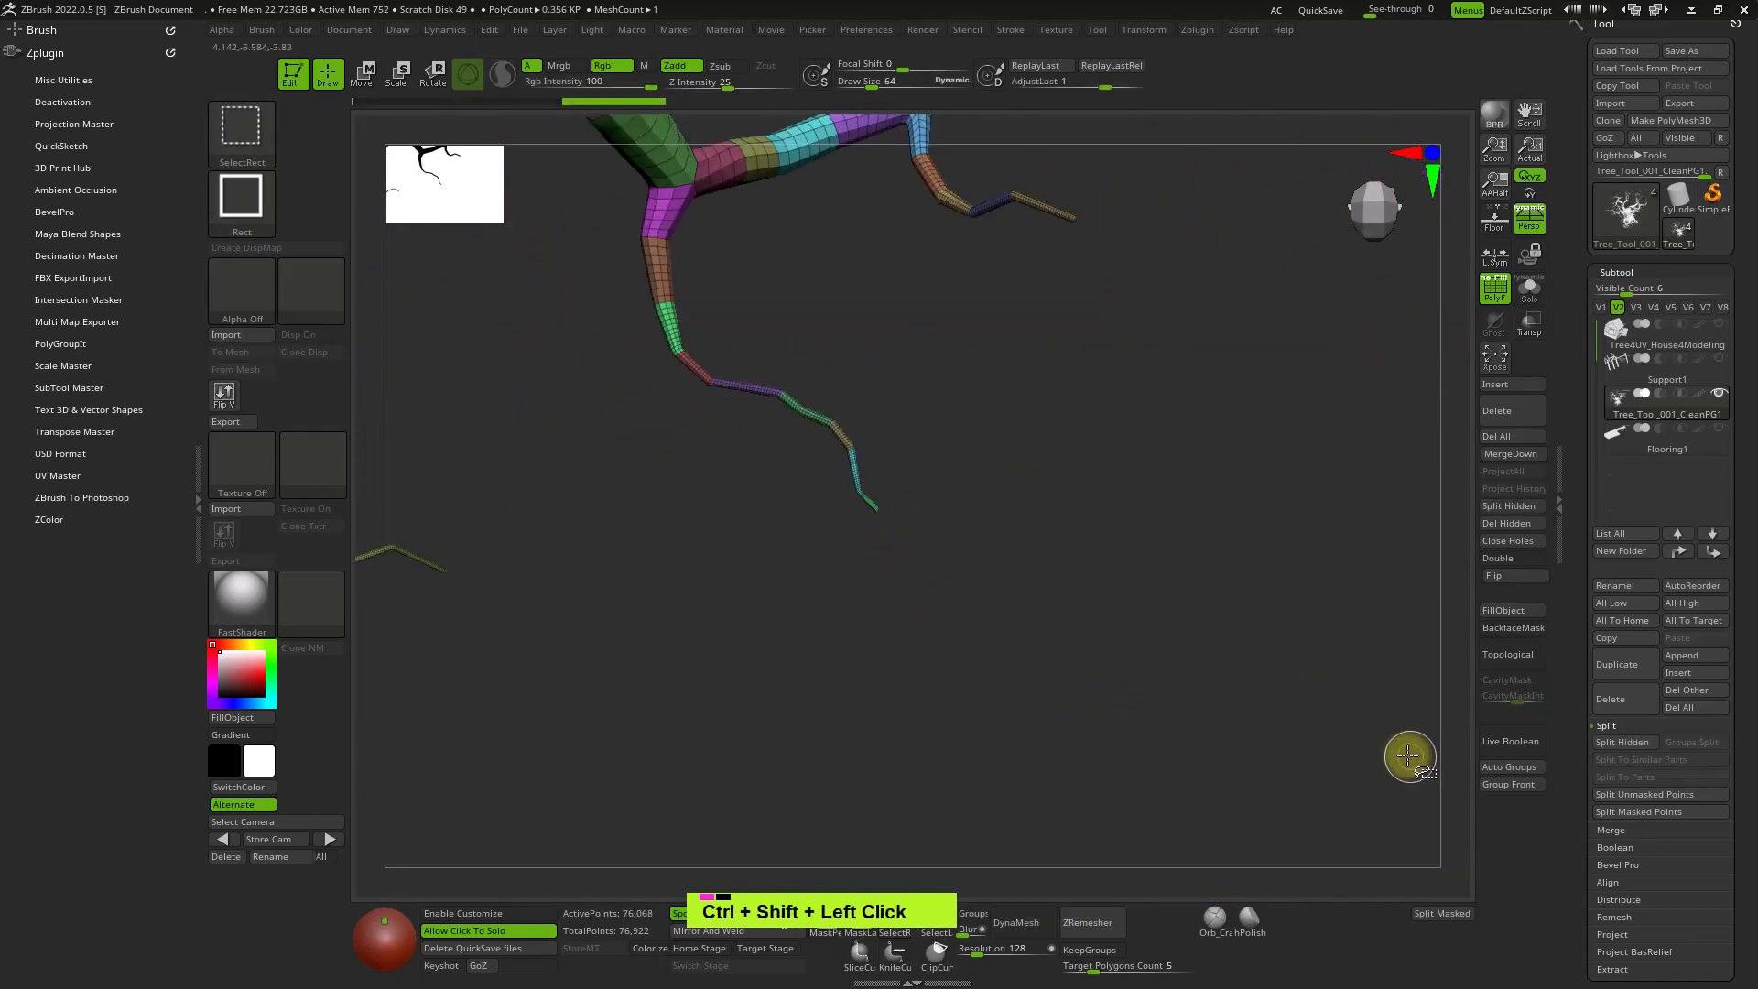
left_click(864, 482, "ctrl+shift")
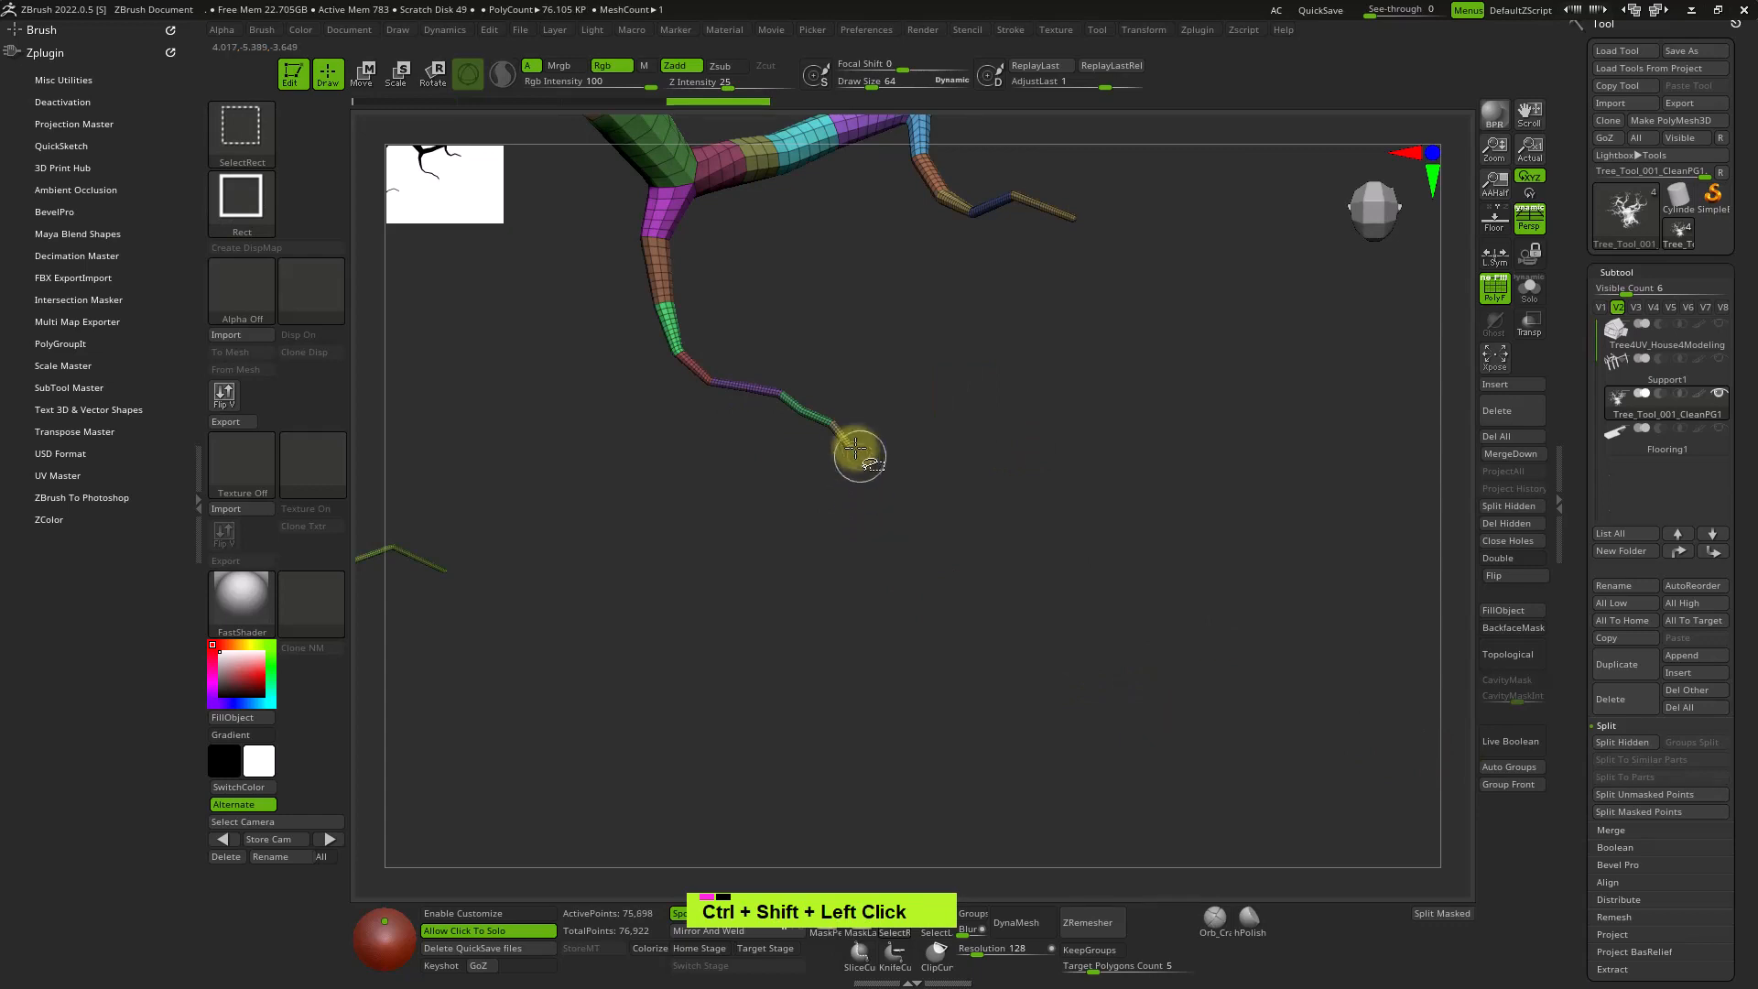
left_click(821, 418, "ctrl+shift")
left_click(688, 369, "ctrl+shift")
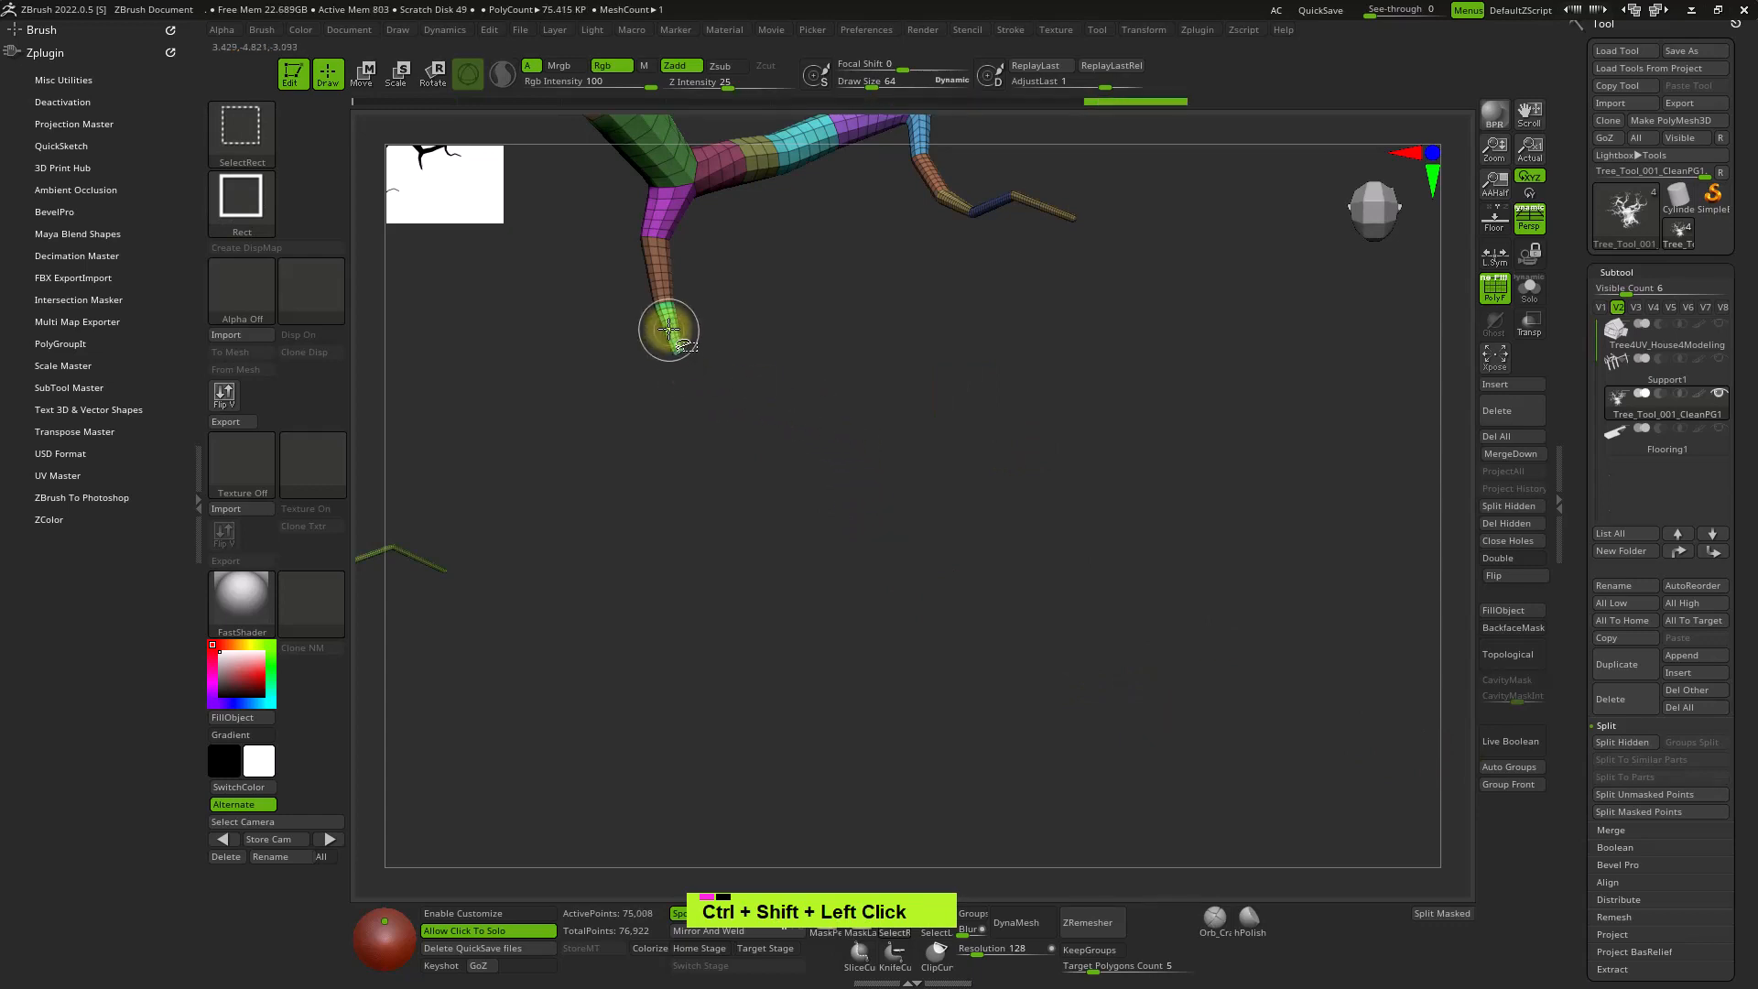
left_click(1329, 688, "ctrl+shift")
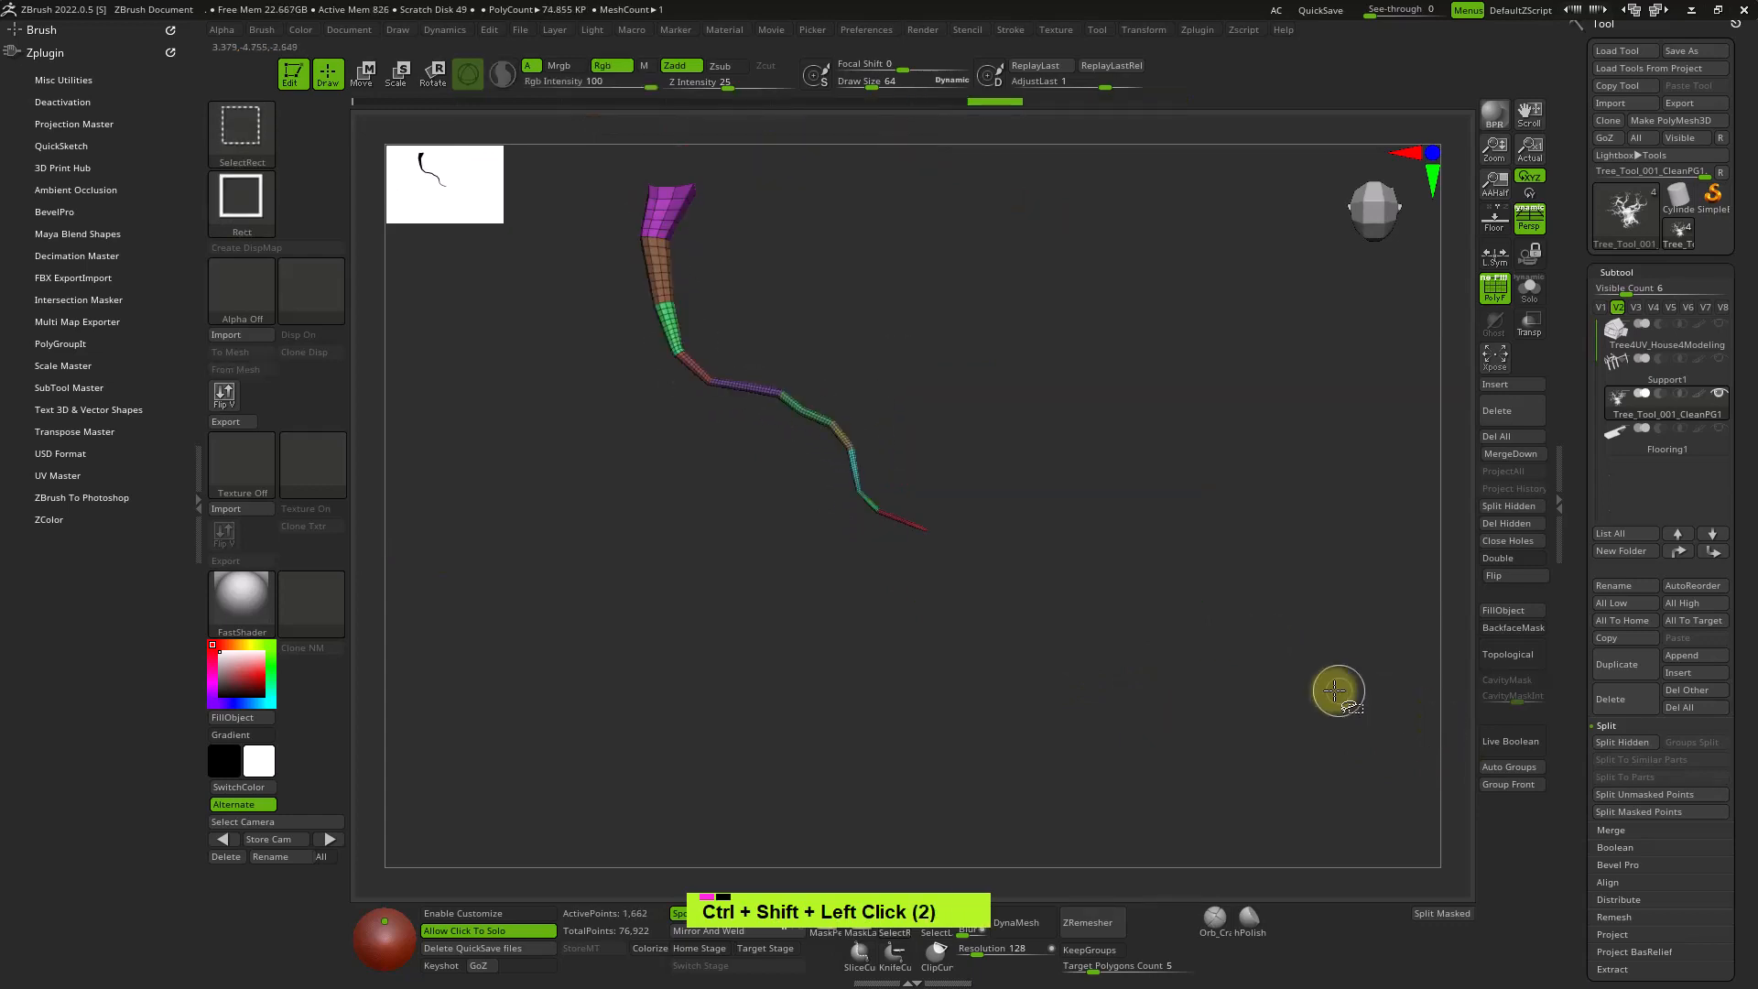
key("ctrl+w")
left_click(1260, 644, "ctrl+shift")
Isolate the small side twig hanging from the middle of the branch and merge its segments into one polygroup.
right_click_drag(1152, 468, 1071, 645, "alt")
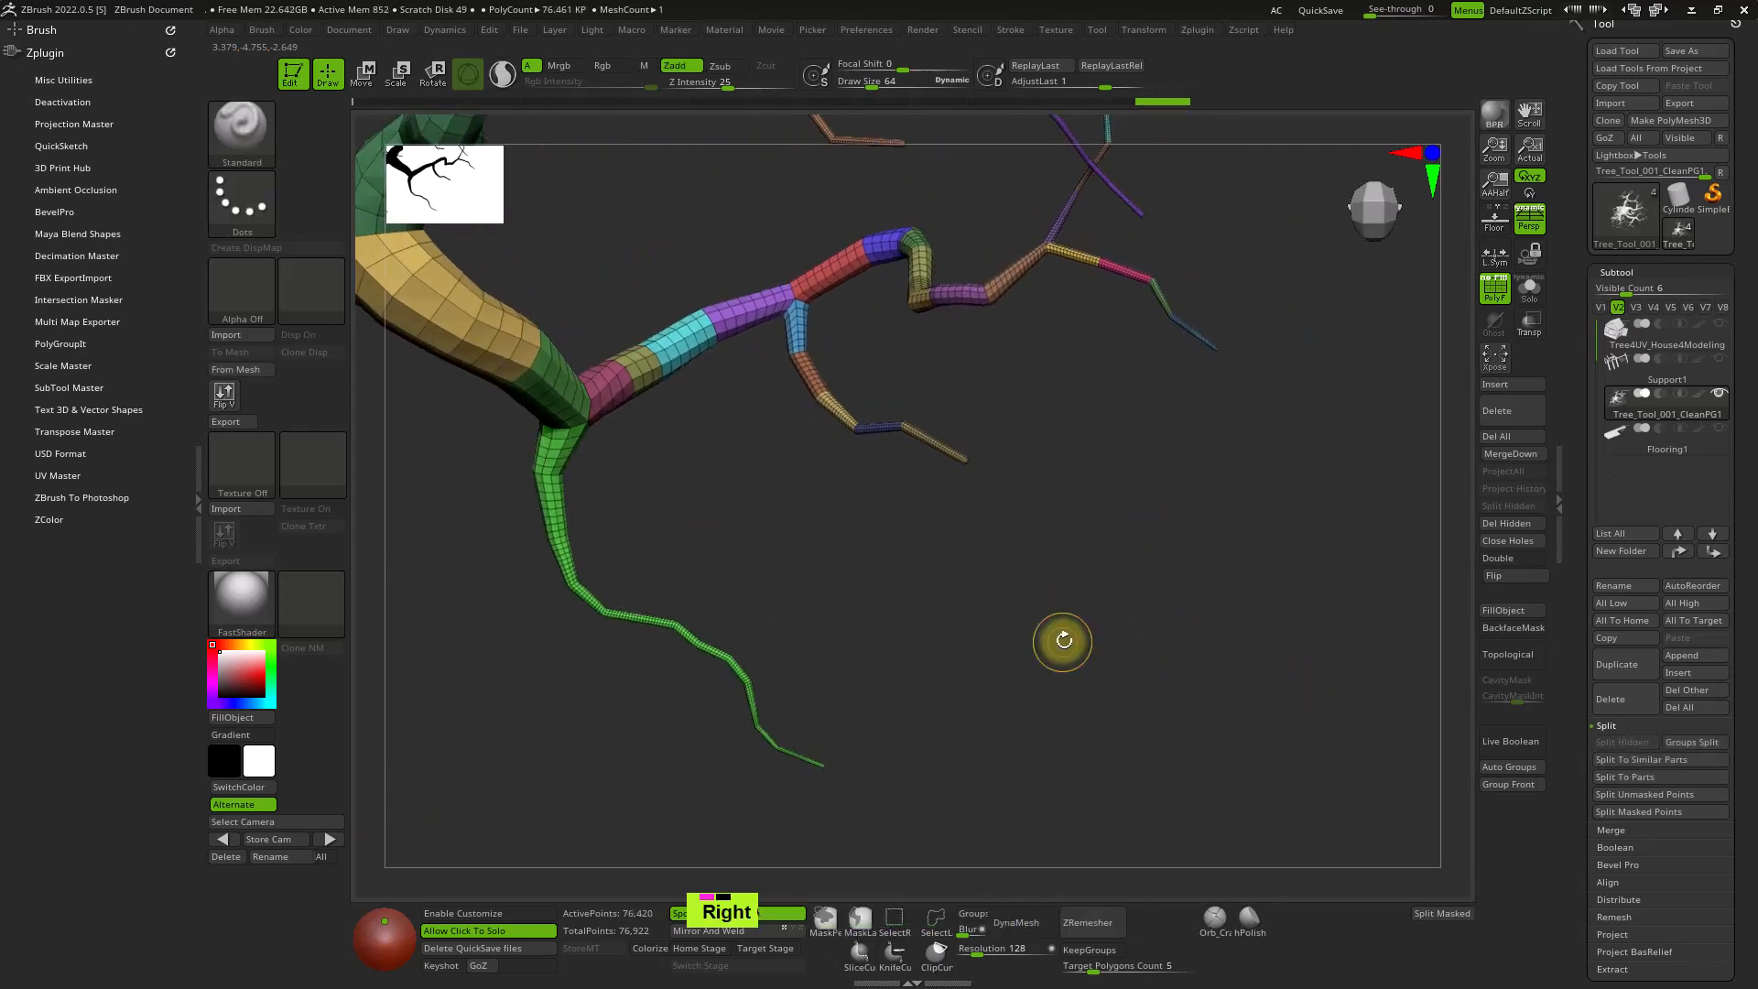
left_click_drag(1060, 630, 769, 348, "ctrl+shift")
left_click(956, 494, "ctrl+shift")
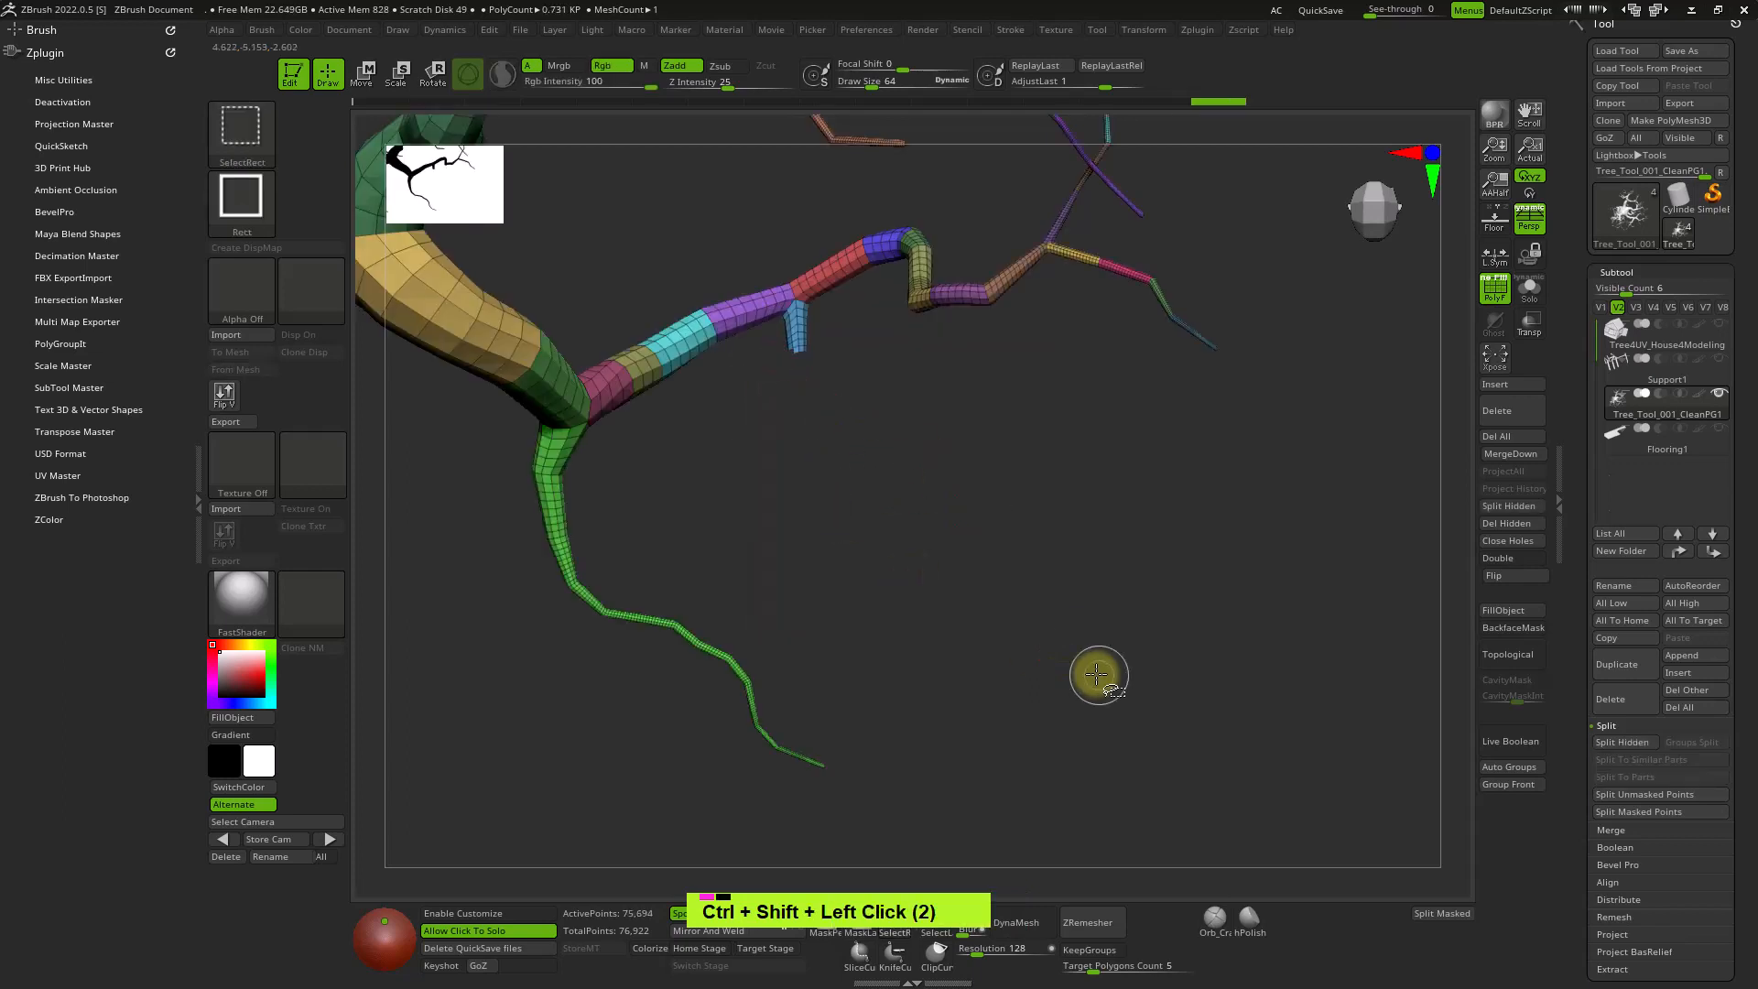
right_click_drag(887, 451, 888, 544, "alt")
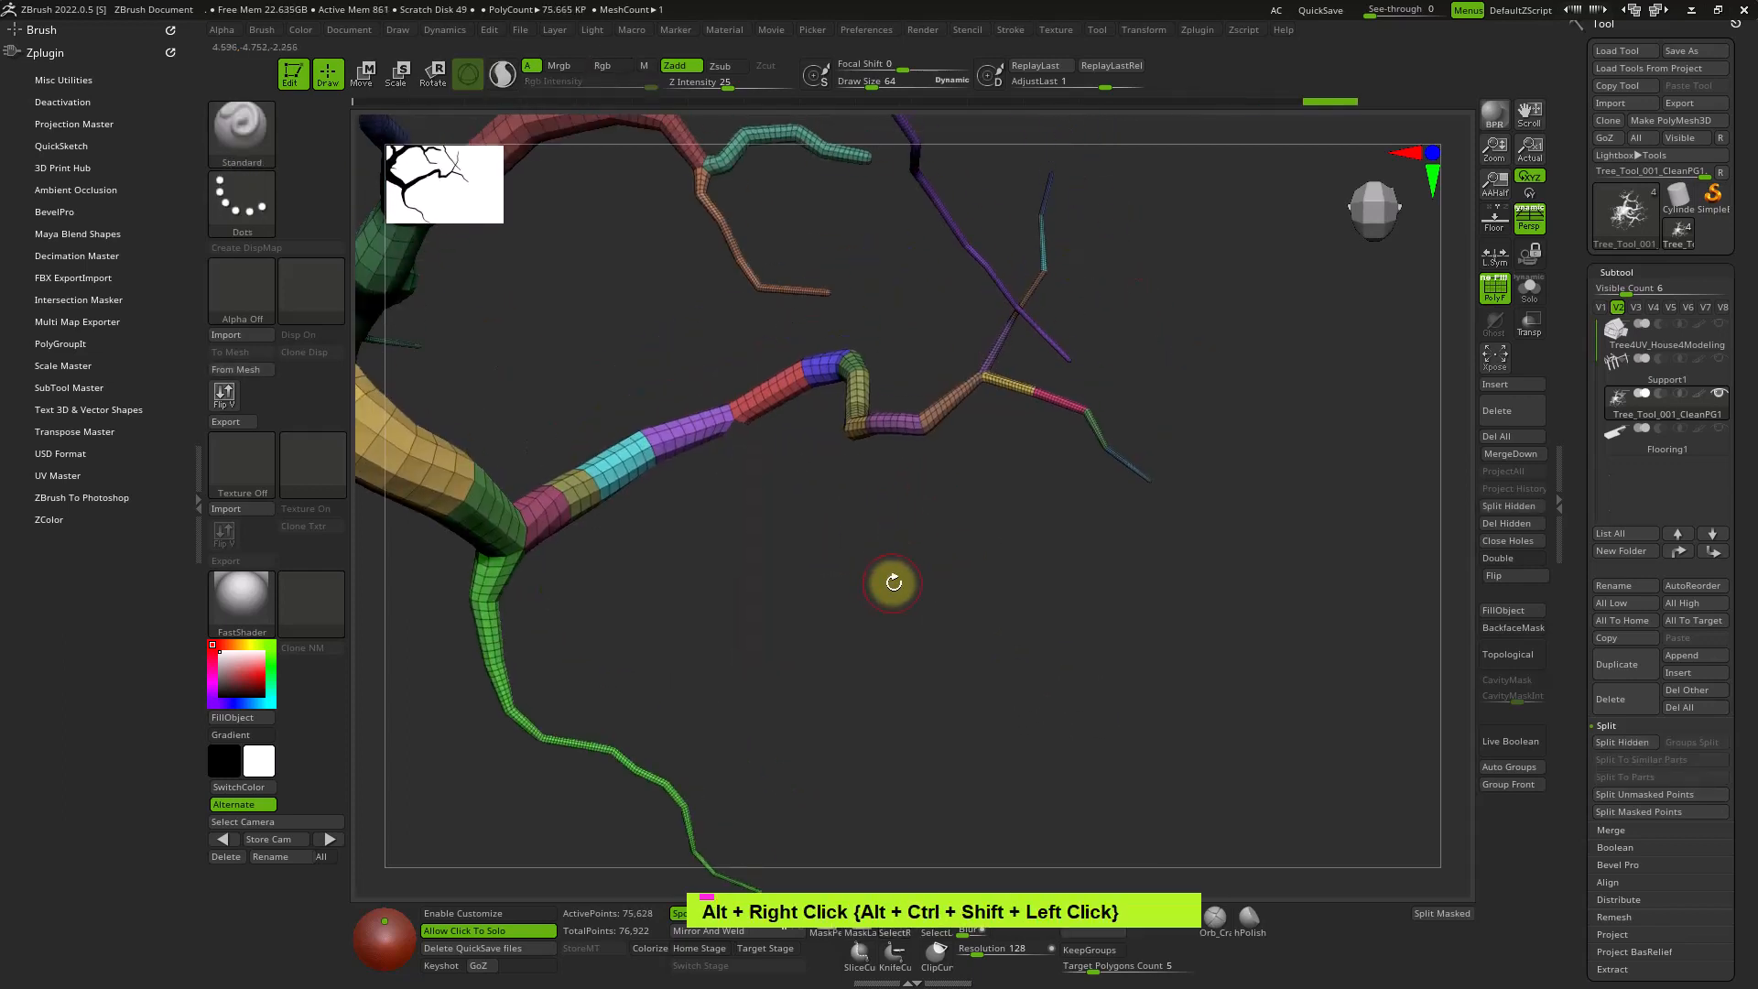
left_click_drag(915, 568, 1343, 790, "ctrl+shift")
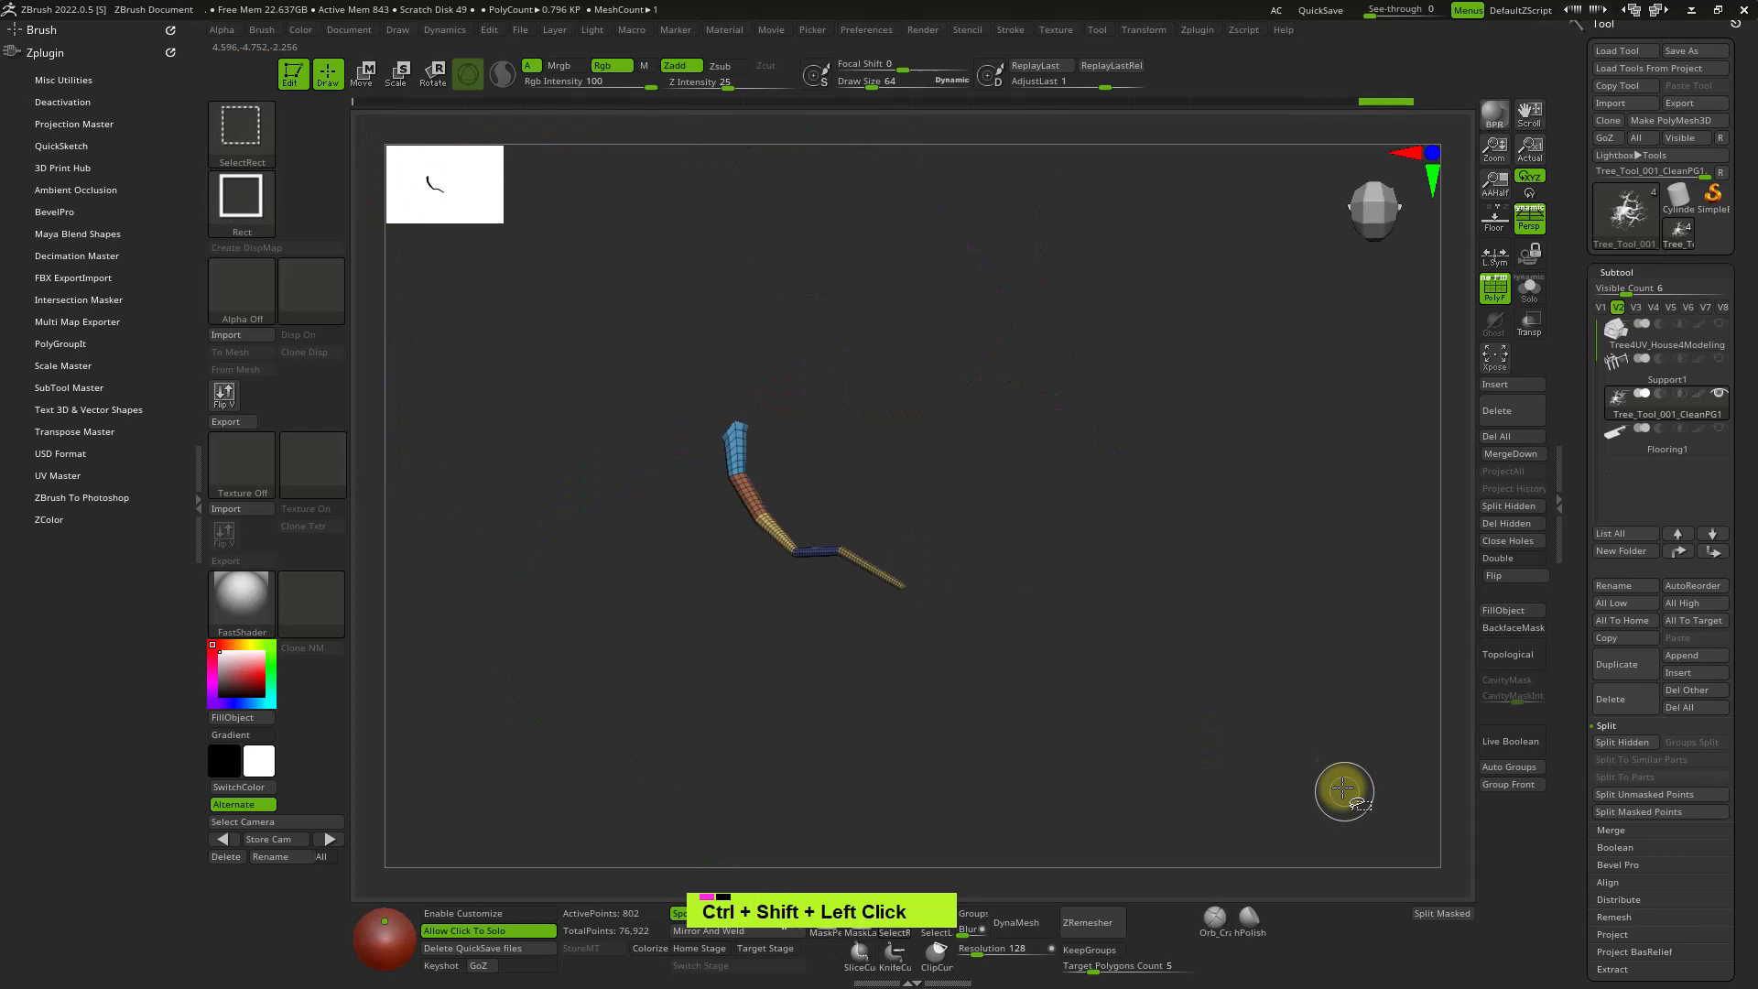
left_click(1185, 513, "ctrl+shift")
Isolate the lower twig of the fork at the branch's end and combine its segments into one polygroup.
right_click_drag(1217, 546, 1105, 570, "alt")
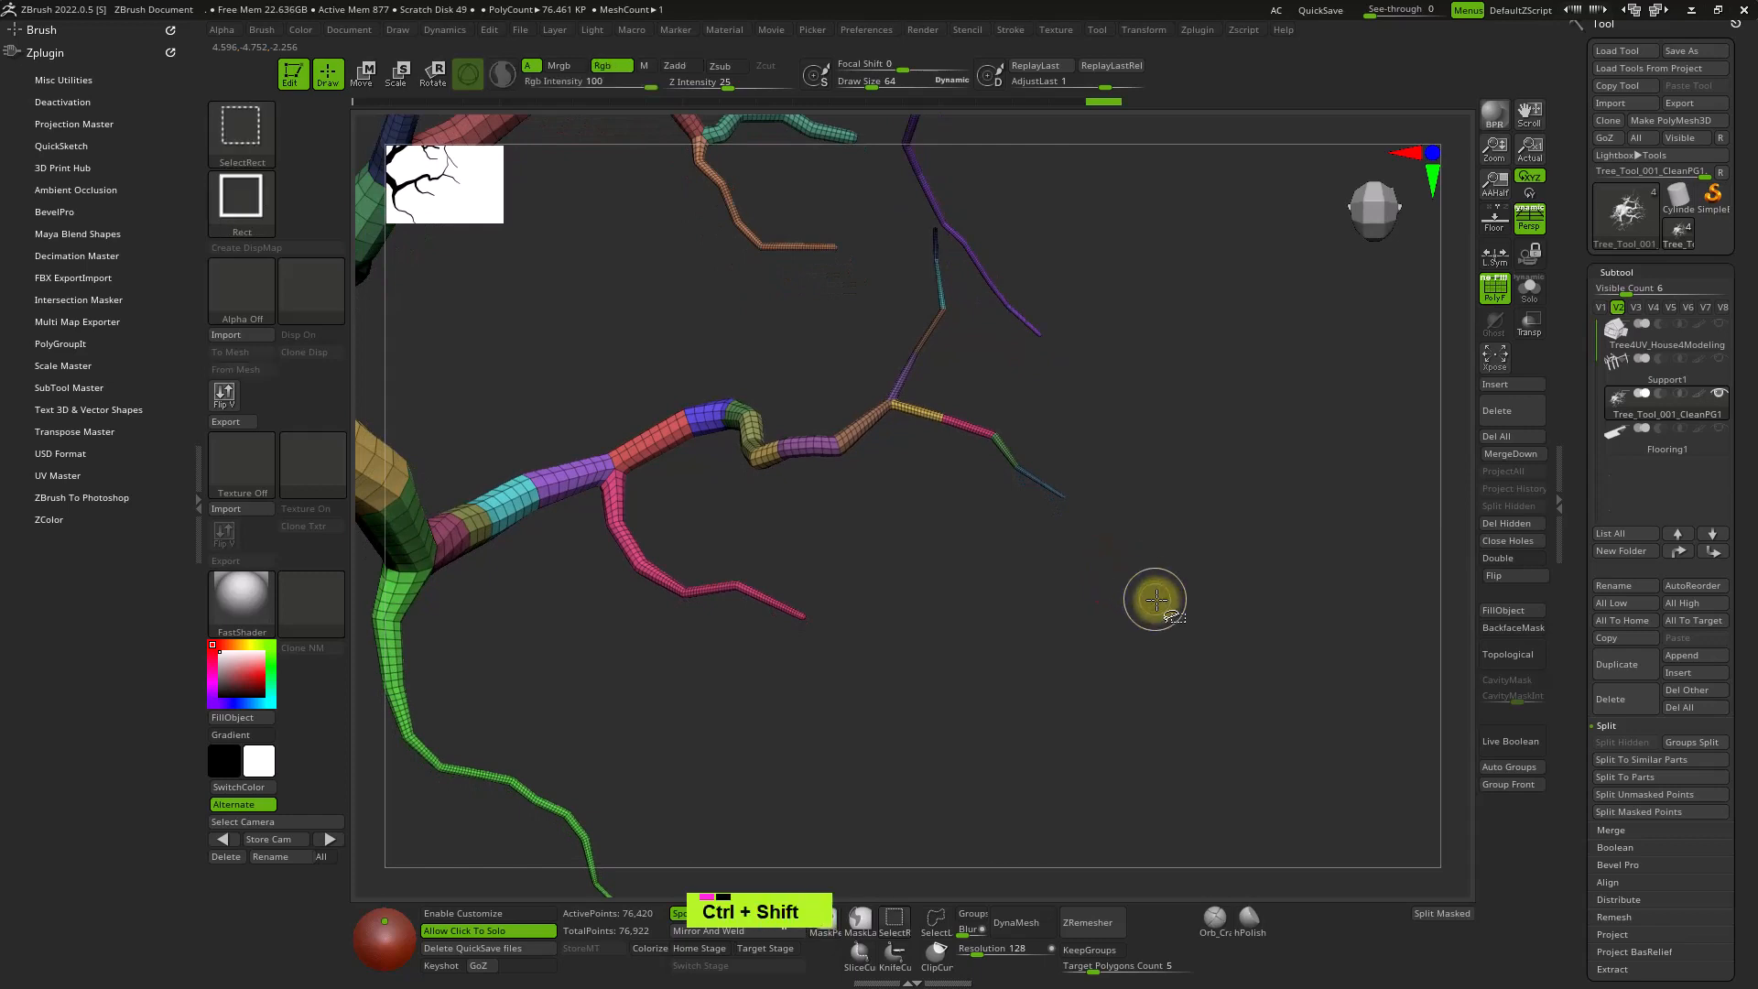
left_click_drag(1178, 620, 927, 406, "ctrl+shift")
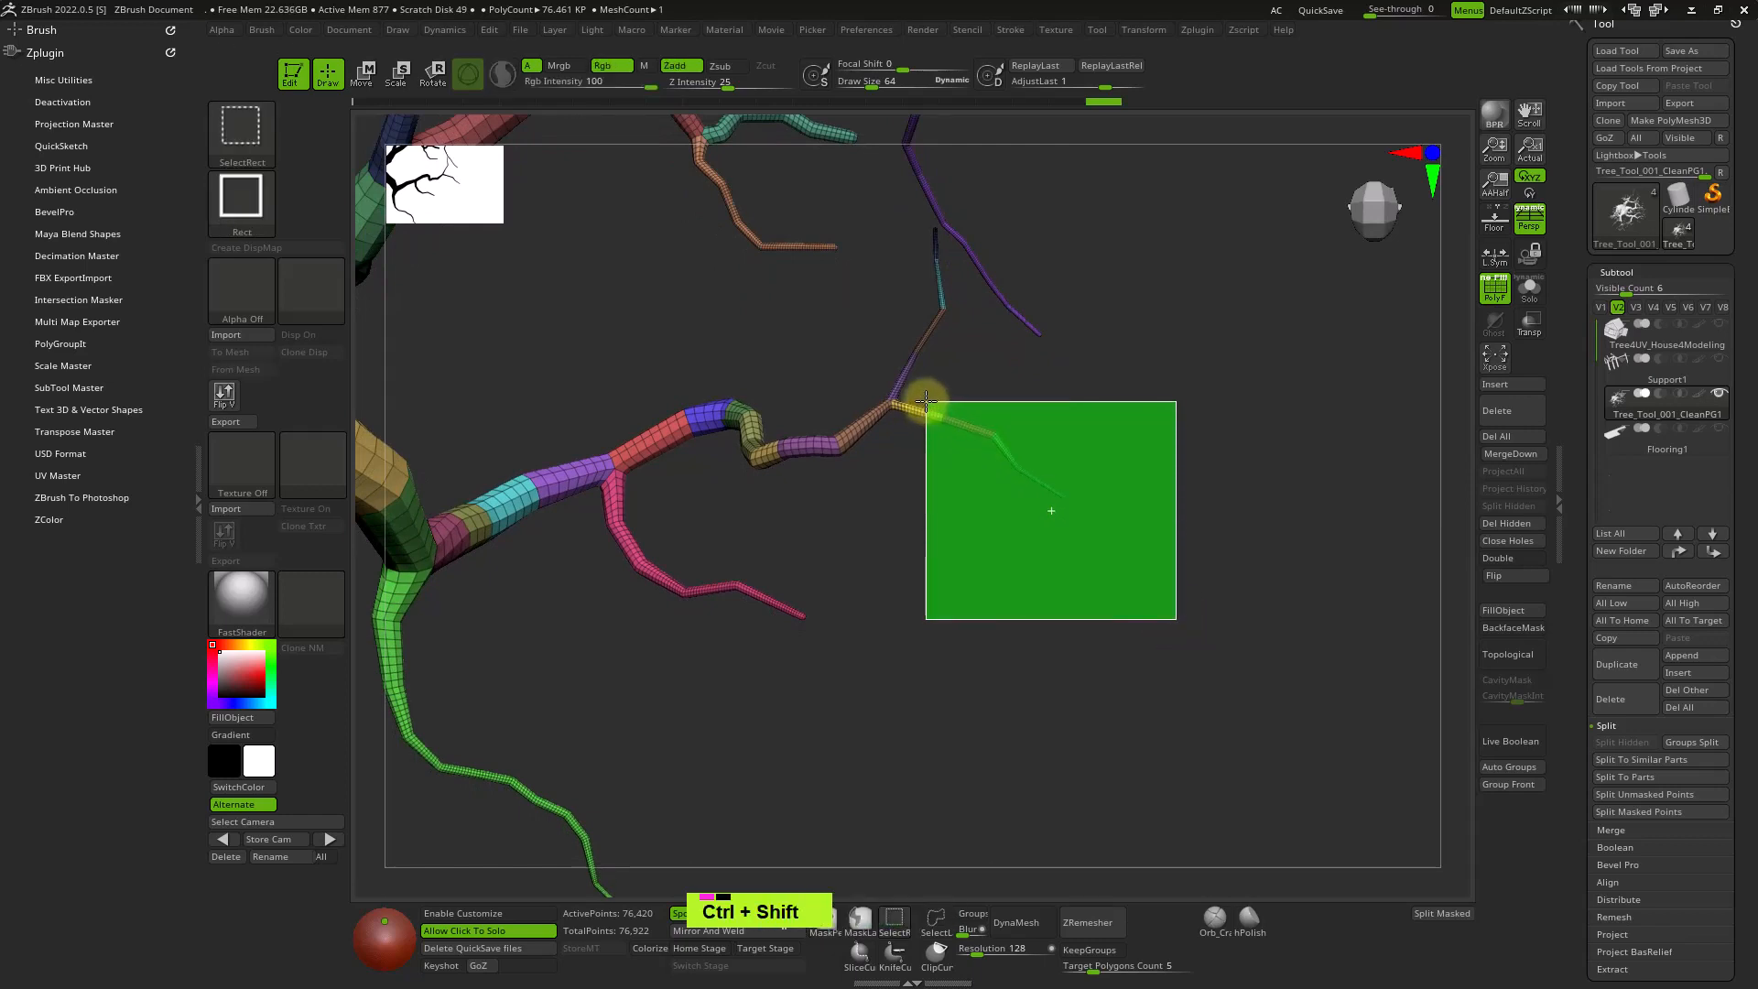
left_click_drag(927, 407, 923, 394, "ctrl+shift")
left_click_drag(1112, 398, 1273, 526, "ctrl+shift")
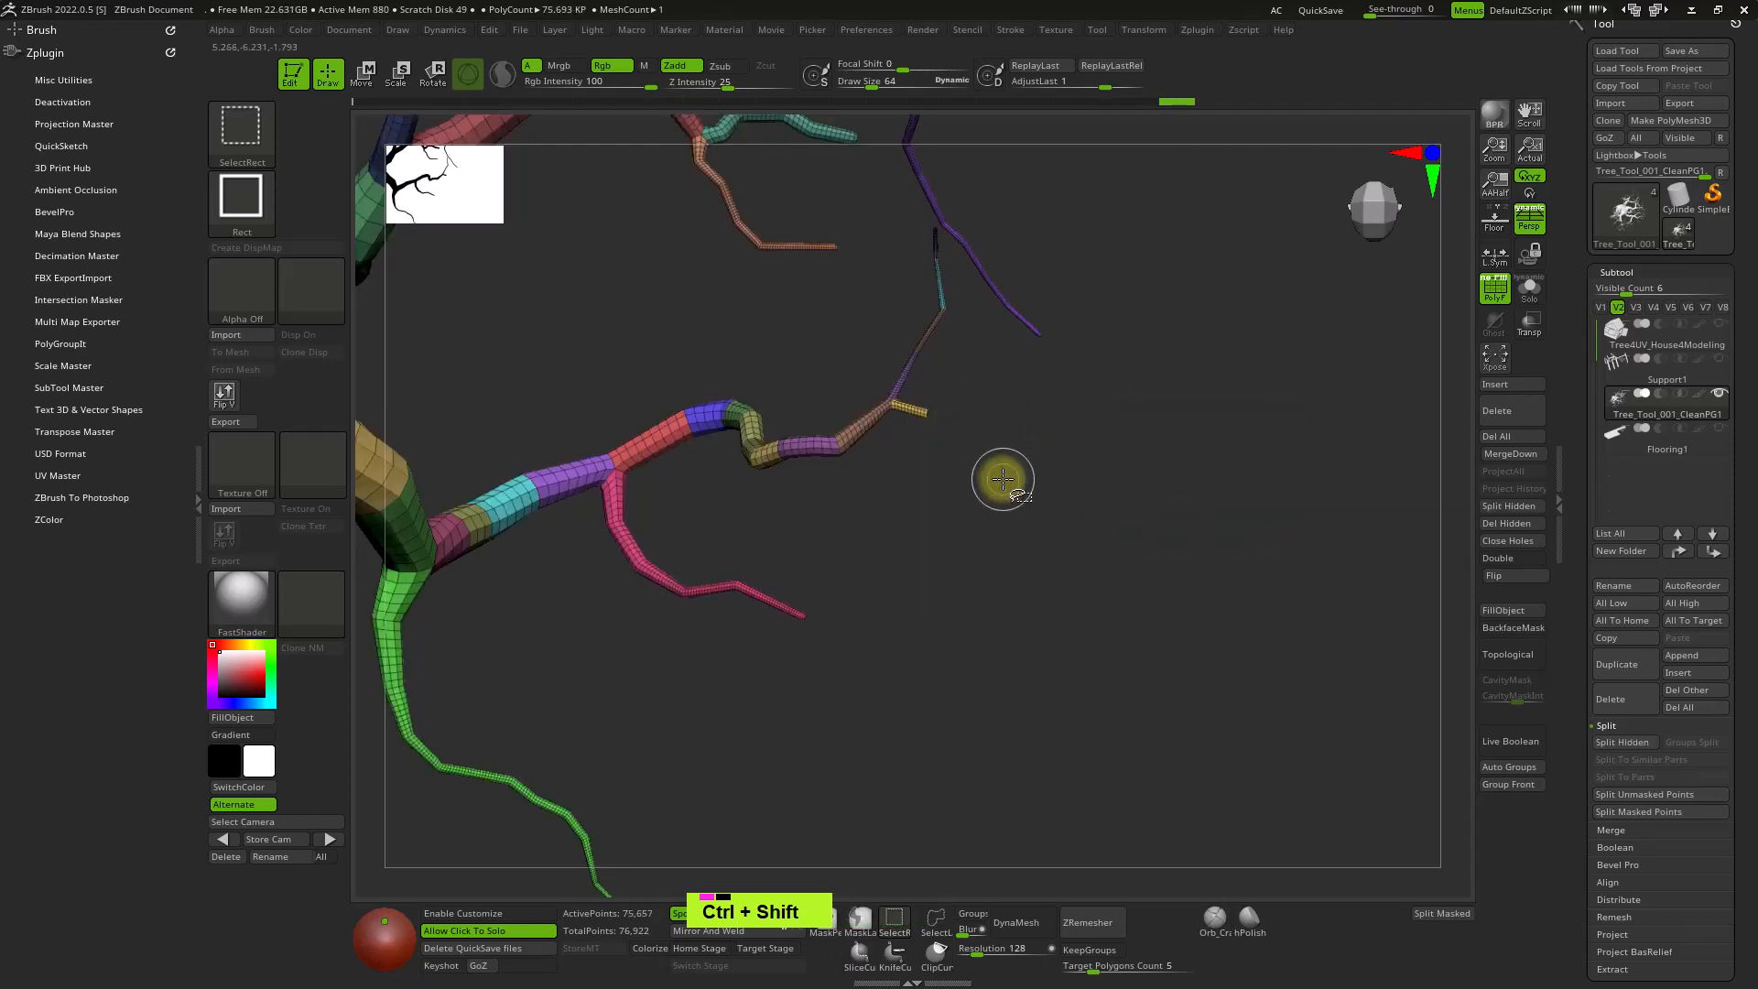
left_click(923, 412, "ctrl+shift")
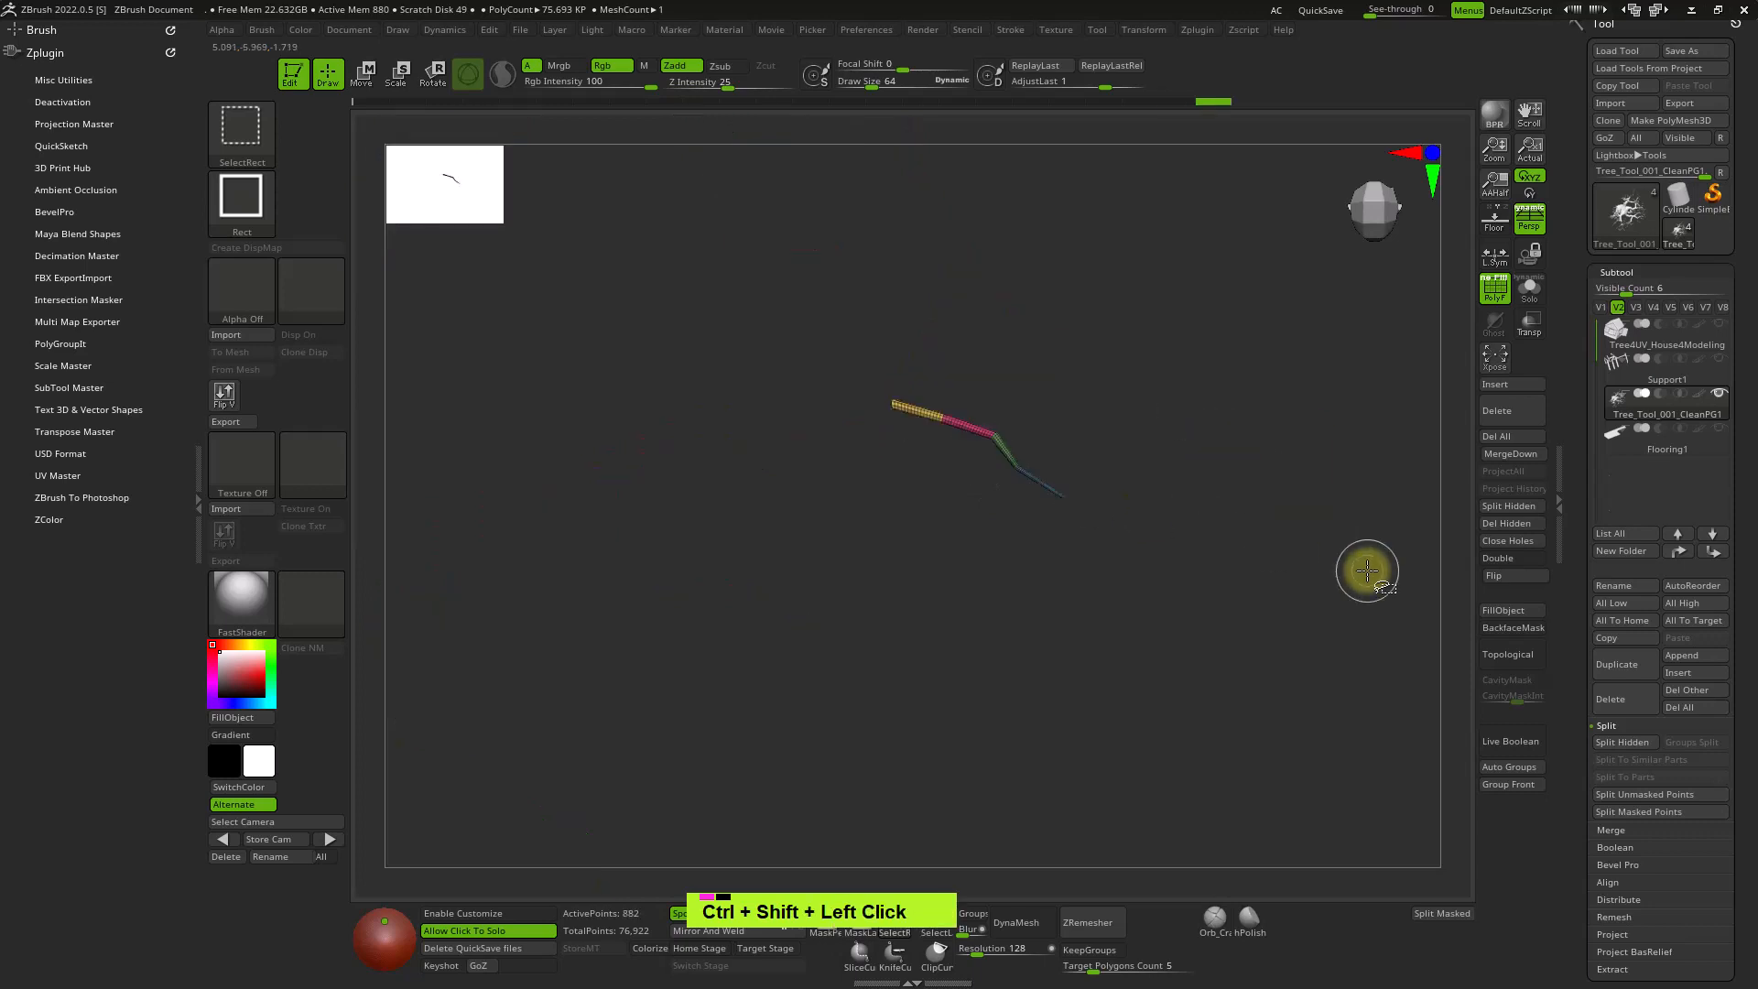
left_click(1300, 519, "ctrl+shift")
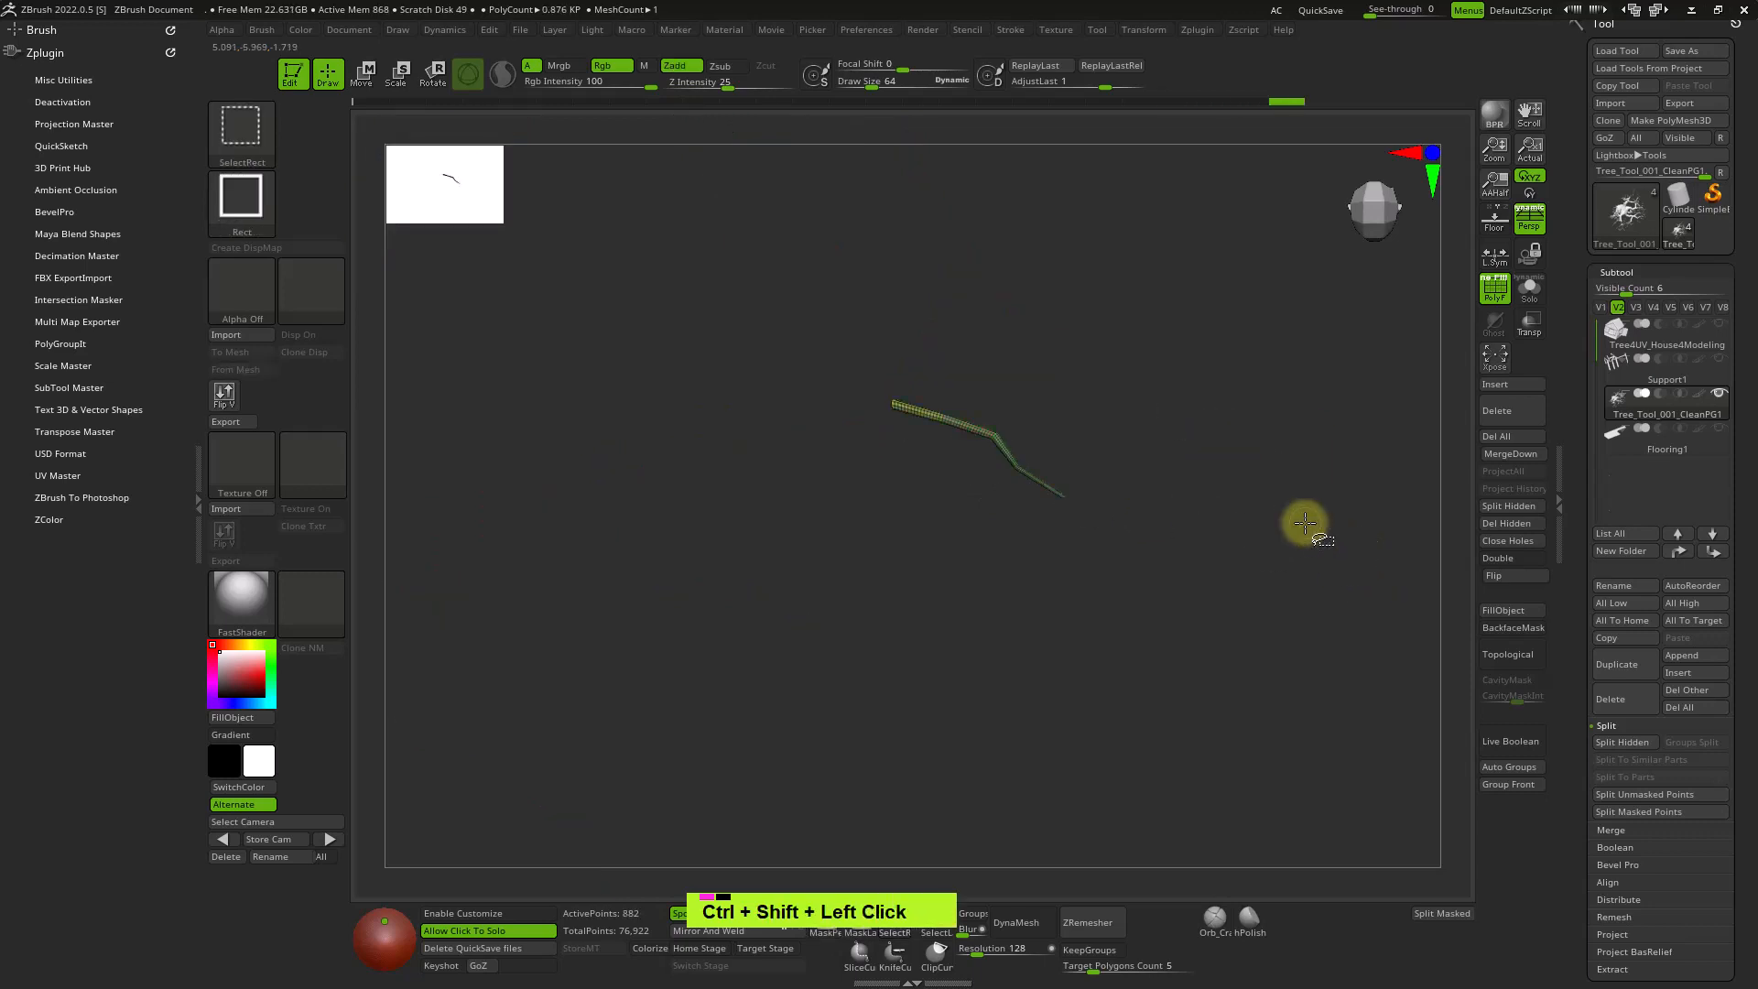
Isolate the upper twig of the fork at the branch's end and group its segments as one polygroup.
right_click_drag(1260, 498, 1207, 614, "alt")
right_click_drag(1206, 539, 1132, 593, "alt")
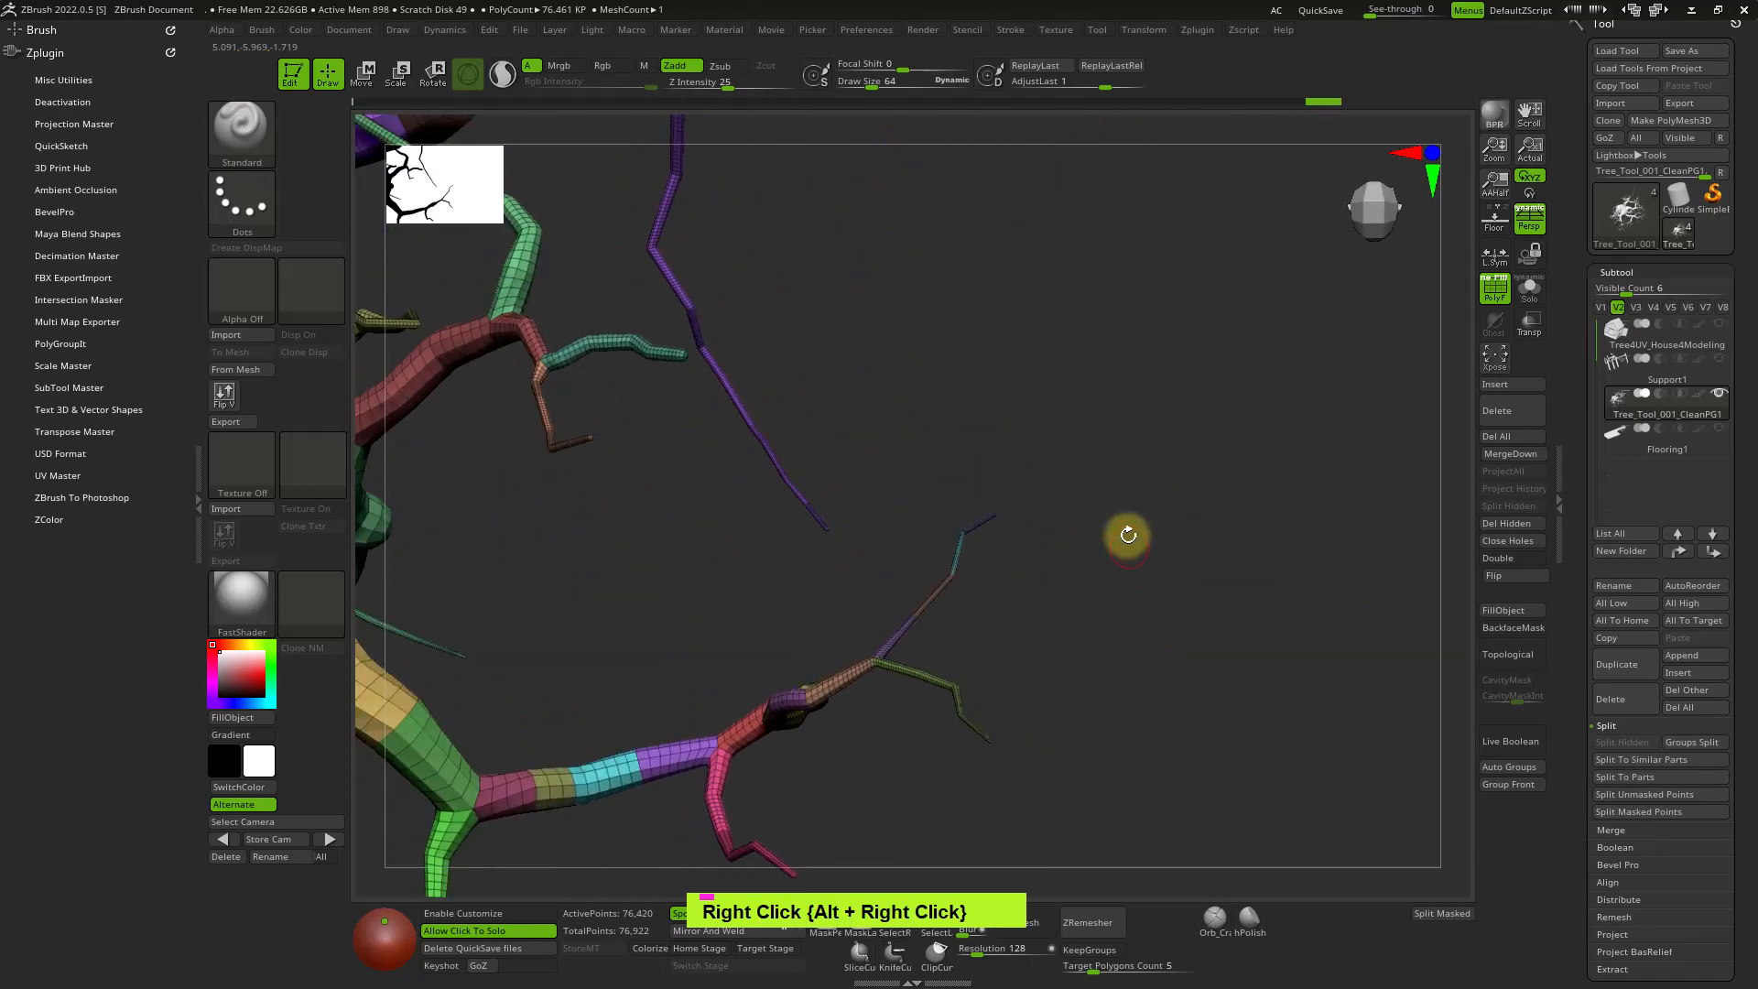
left_click_drag(1126, 420, 916, 591, "ctrl+shift")
left_click(1167, 675, "ctrl+shift")
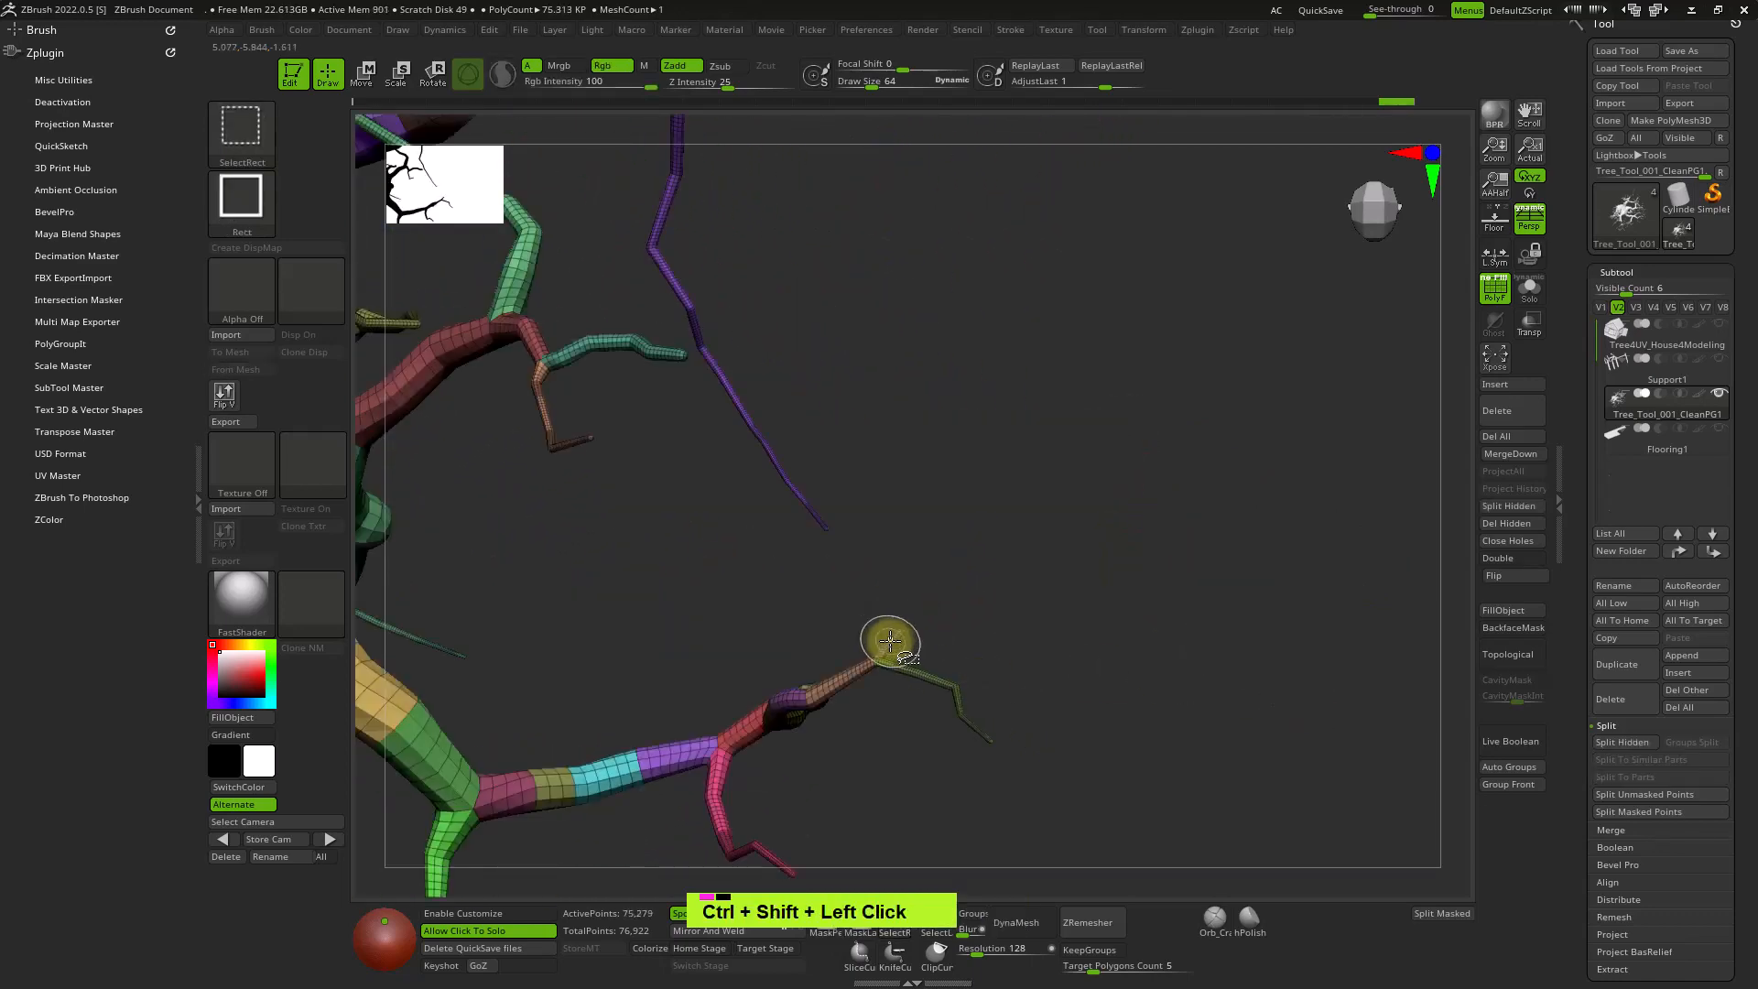
left_click(891, 641, "ctrl+shift")
left_click(1326, 722, "ctrl+shift")
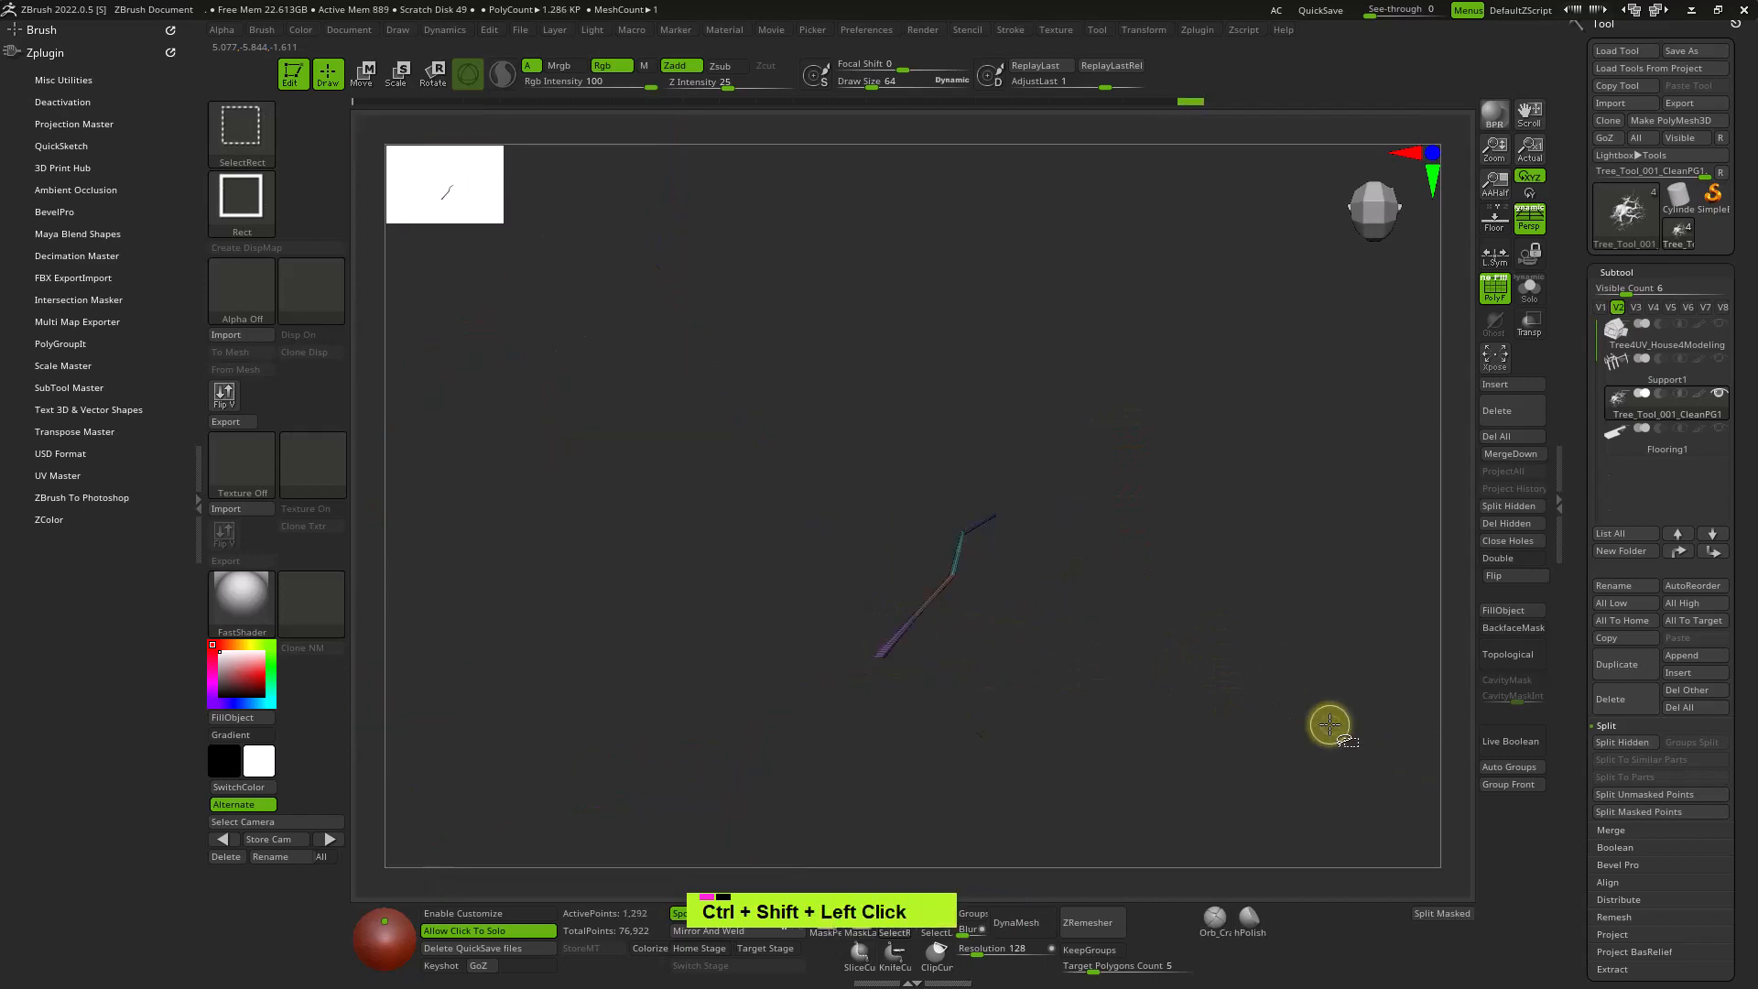
key("ctrl+w")
left_click(1263, 699, "ctrl+shift")
Isolate the curved branch section between the pink side twig and the end fork, and merge its segments into one polygroup.
mouse_move(1263, 699)
right_mouse_down("alt")
mouse_move(1310, 572)
mouse_move(1213, 678)
mouse_move(1090, 659)
mouse_move(1013, 534)
right_mouse_up("alt")
left_click(1017, 476, "ctrl+shift")
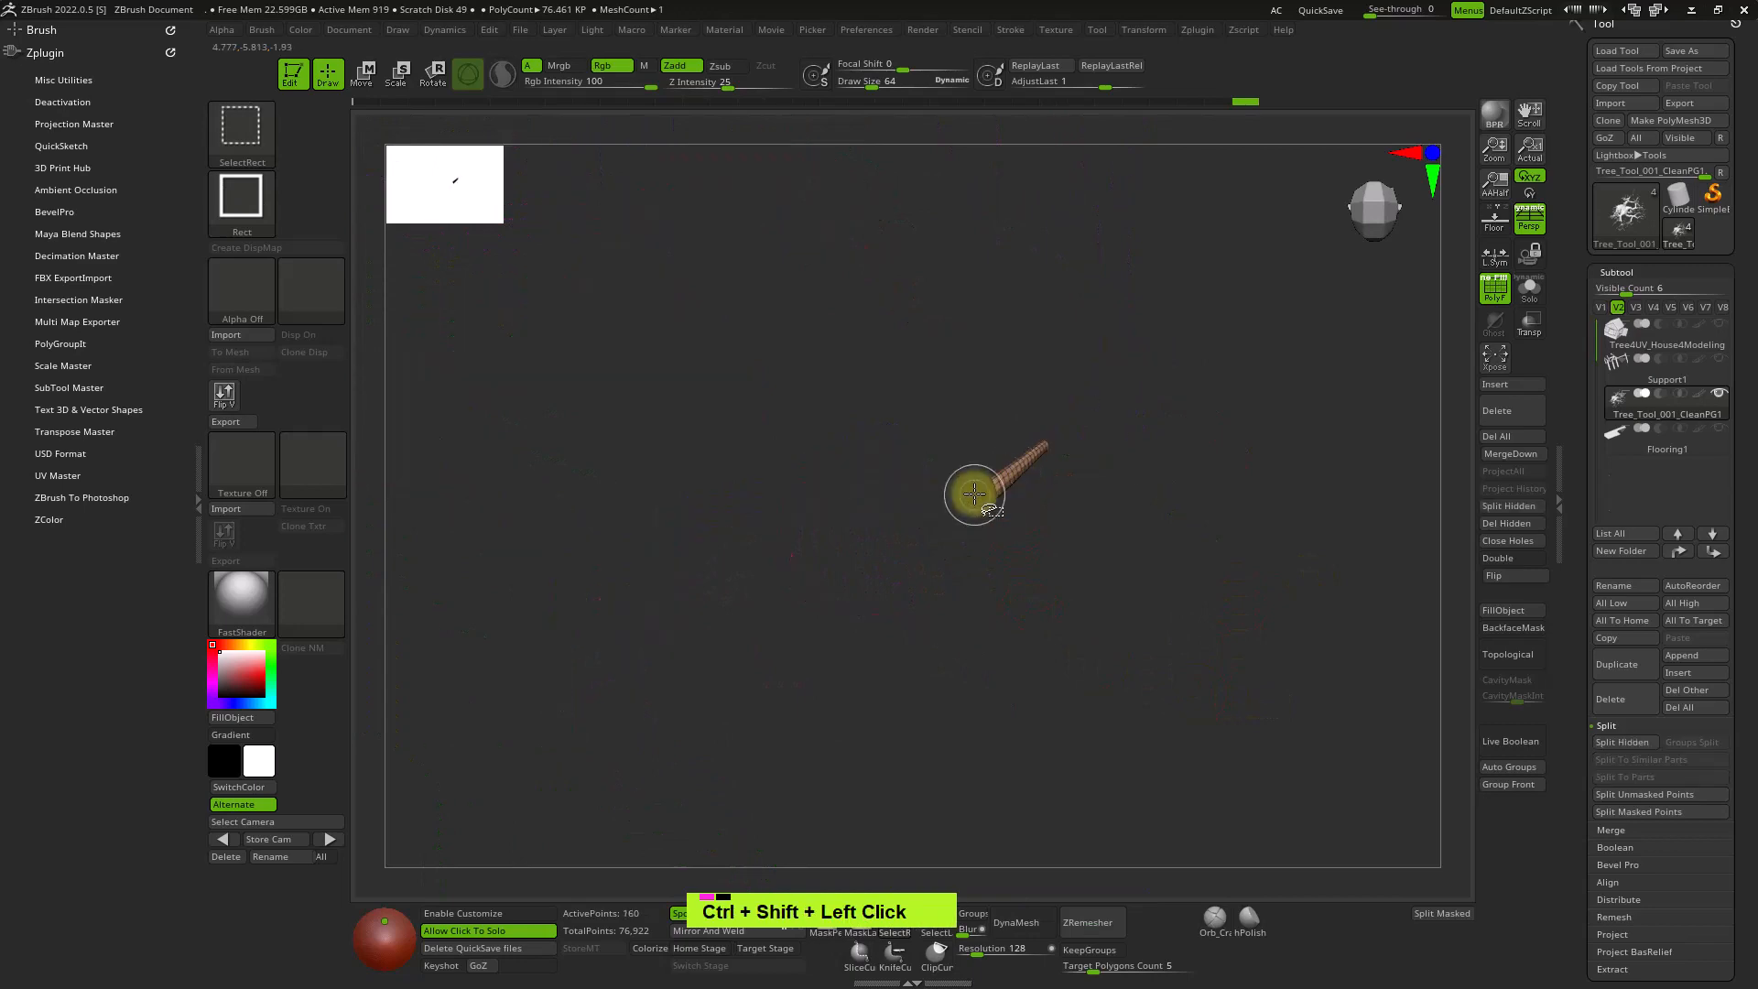
left_click(910, 376, "ctrl+shift")
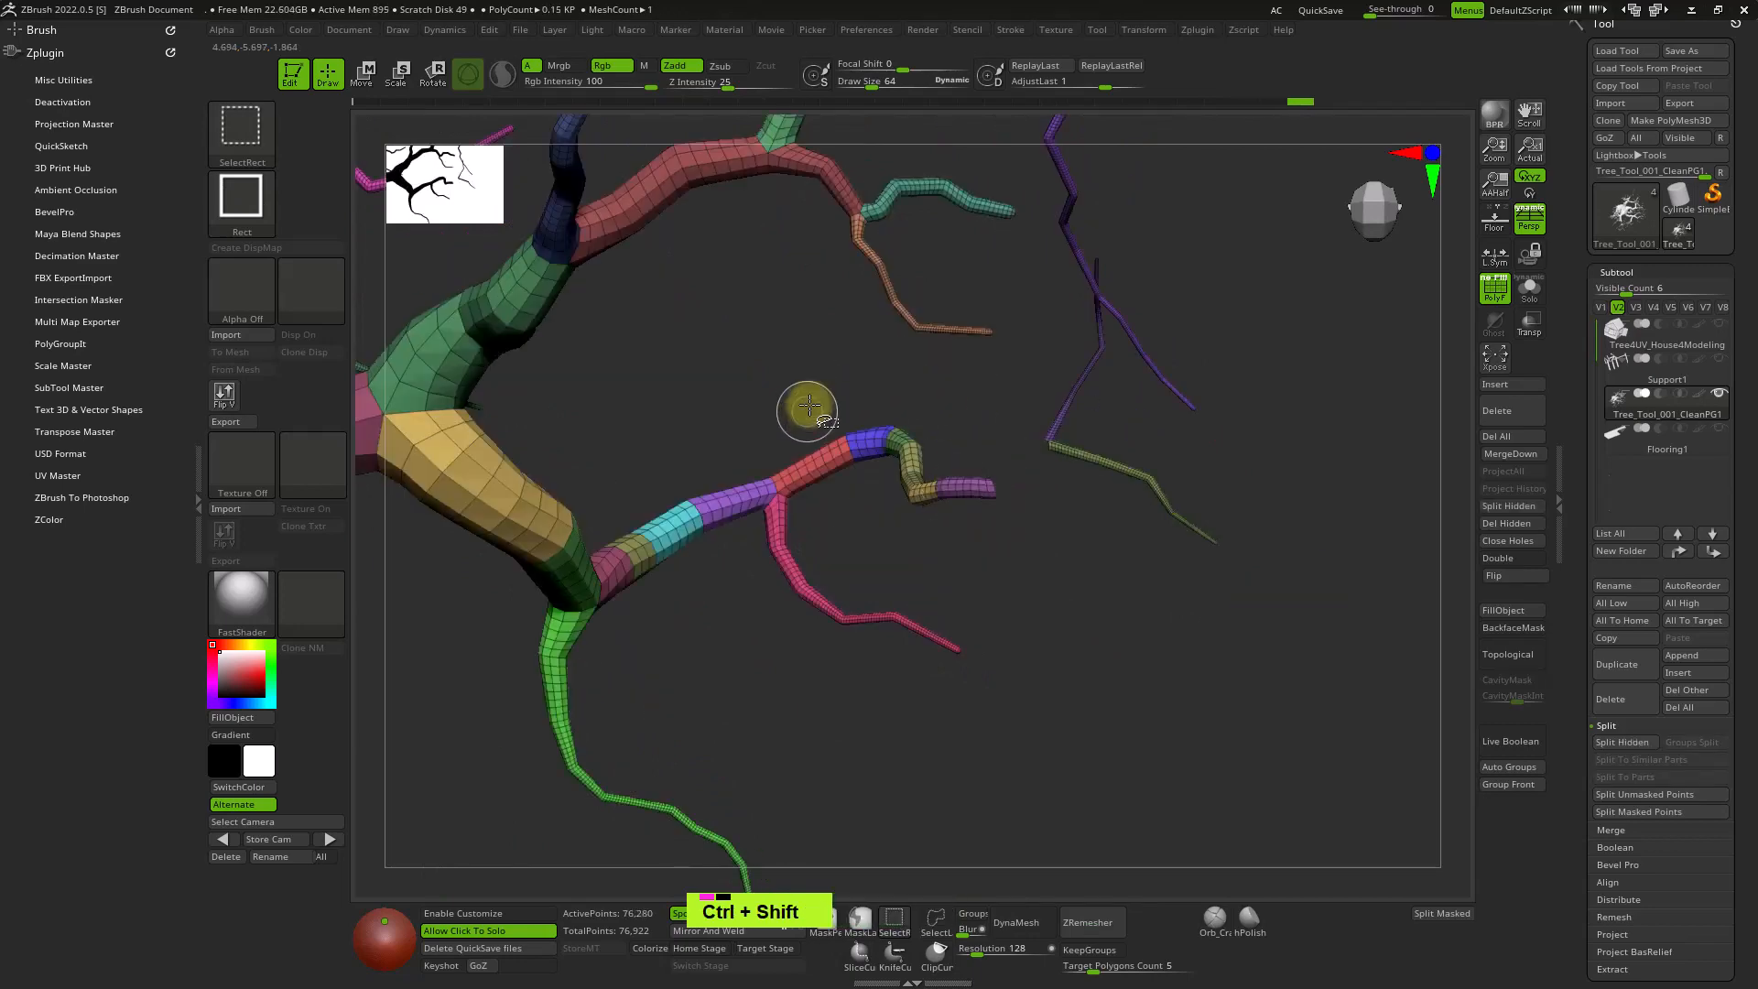
left_click_drag(815, 386, 998, 509, "ctrl+shift")
left_click(1248, 746, "ctrl+shift")
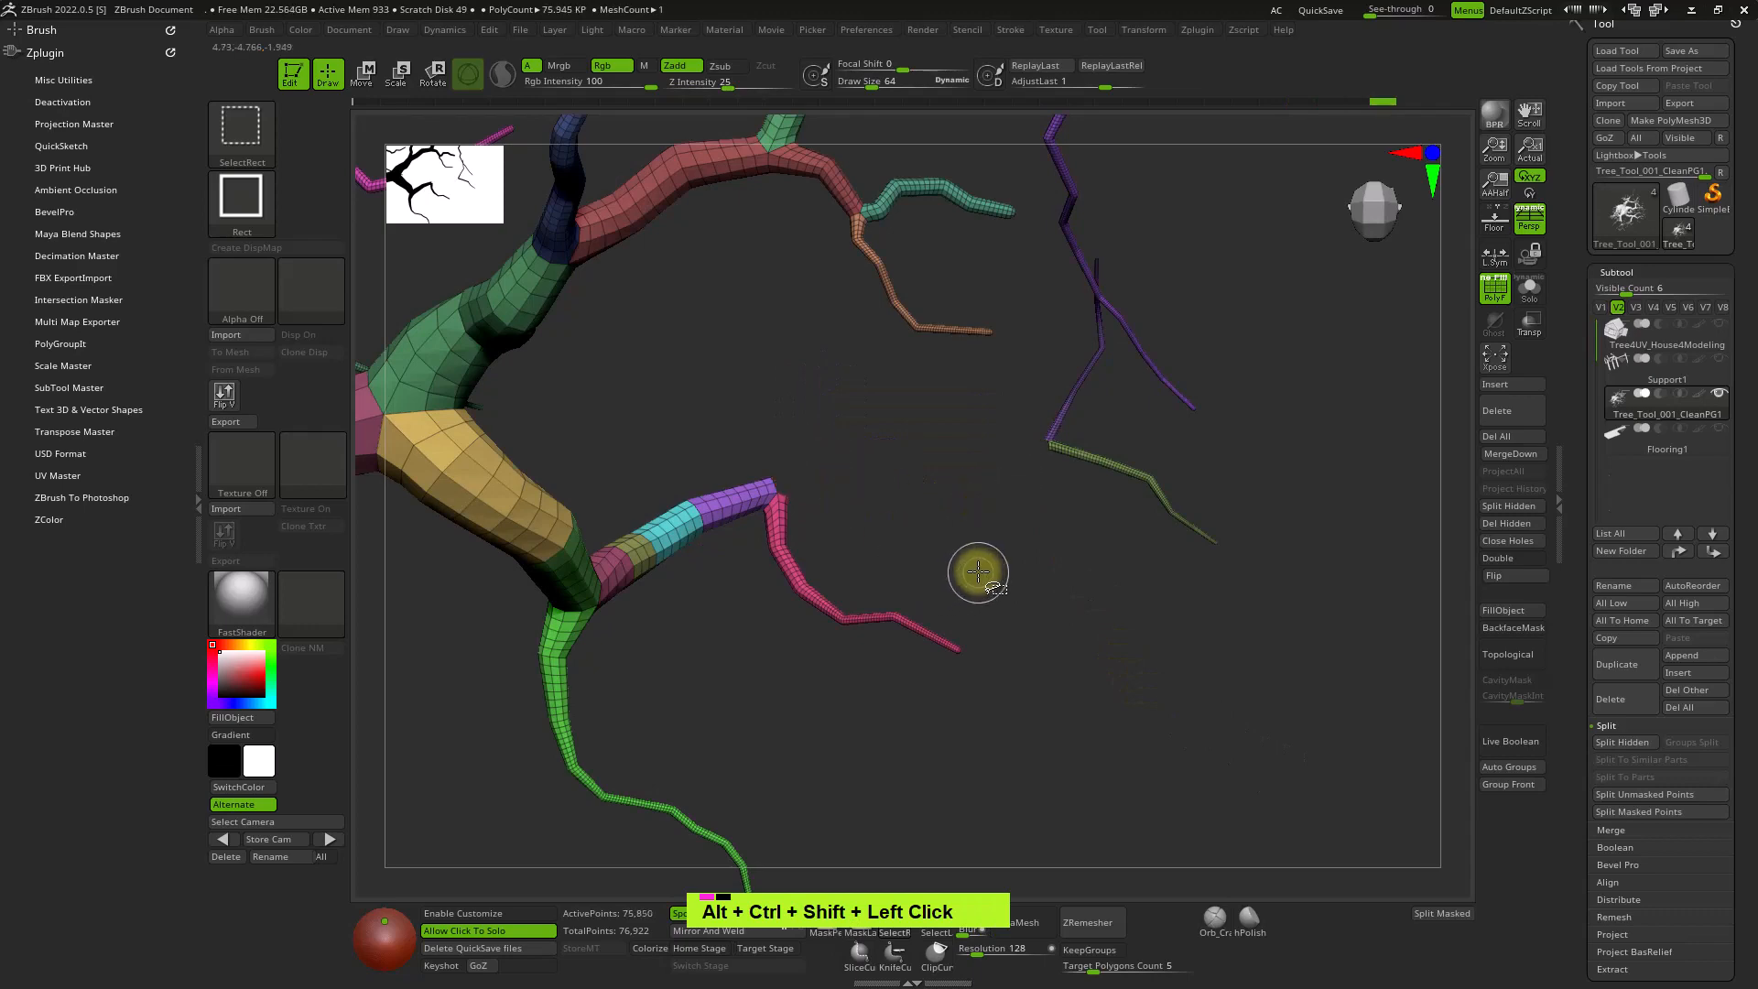
left_click(1071, 623, "ctrl+shift")
key("ctrl+w")
left_click(1173, 678, "ctrl+shift")
Isolate the multicoloured branch section between the dark green joint and the pink side twig, and merge its segments into one polygroup.
right_click_drag(924, 642, 1094, 573, "alt")
left_click(887, 451, "ctrl+shift")
left_click_drag(834, 345, 822, 398, "ctrl+shift")
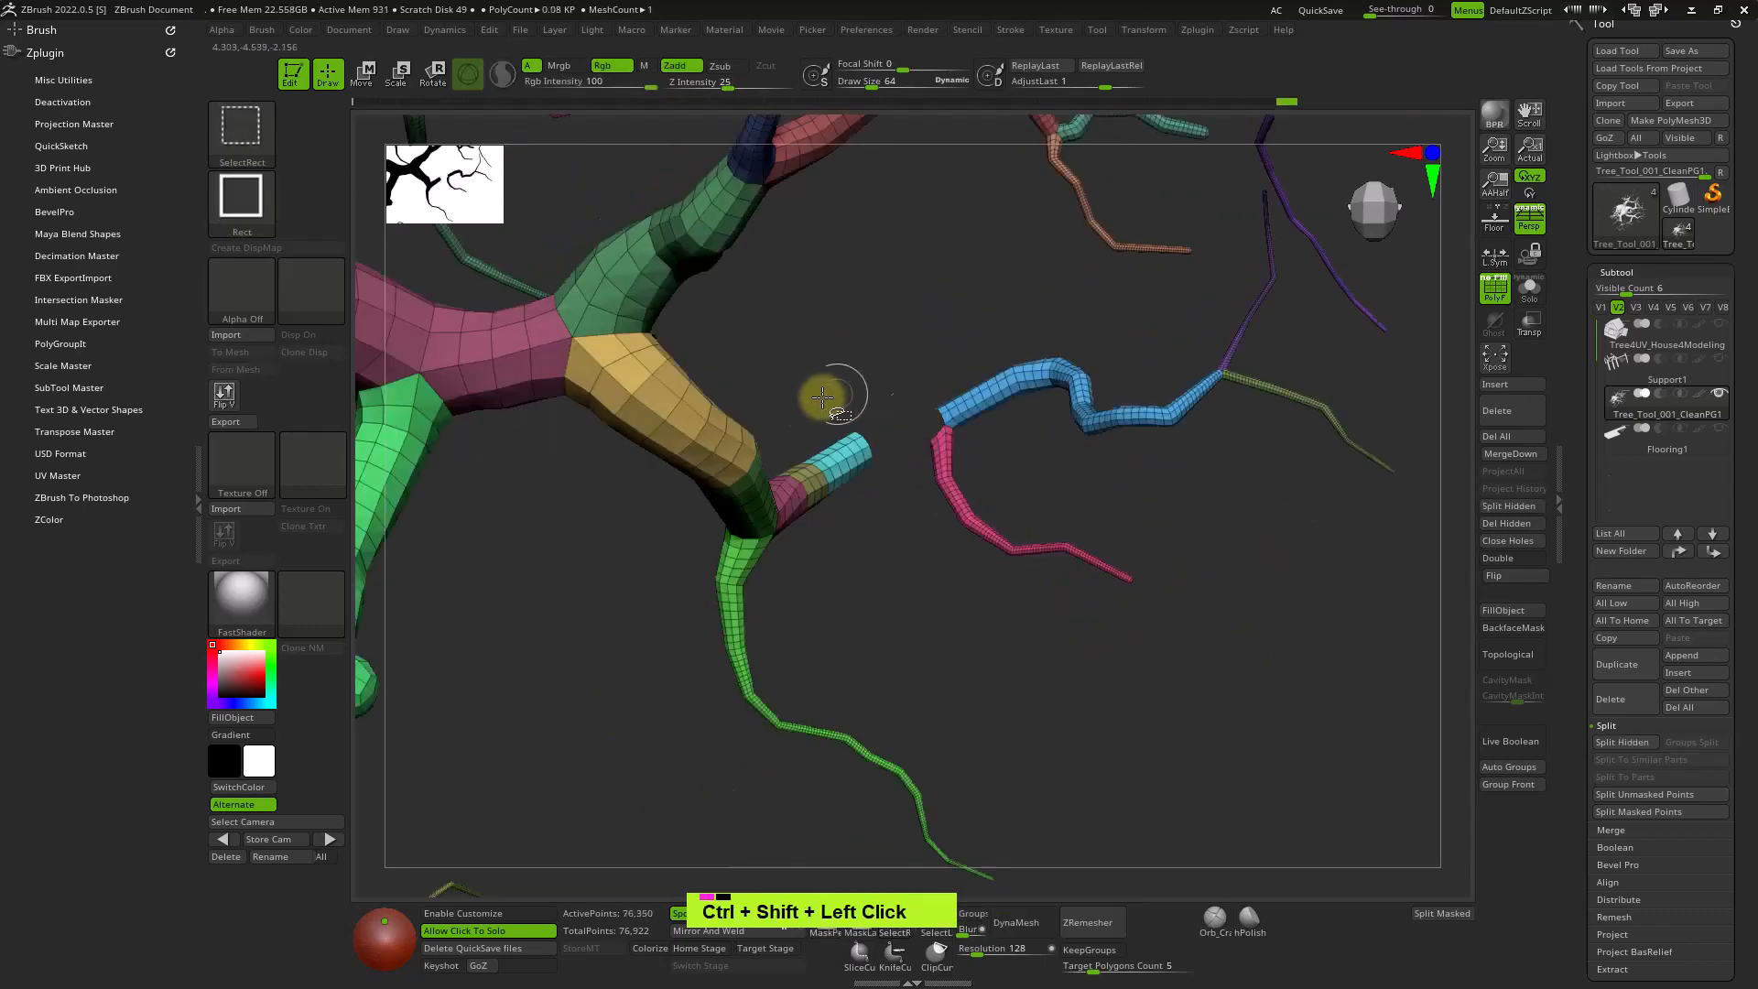
left_click(835, 448, "ctrl+shift")
left_click(1011, 674, "ctrl+shift")
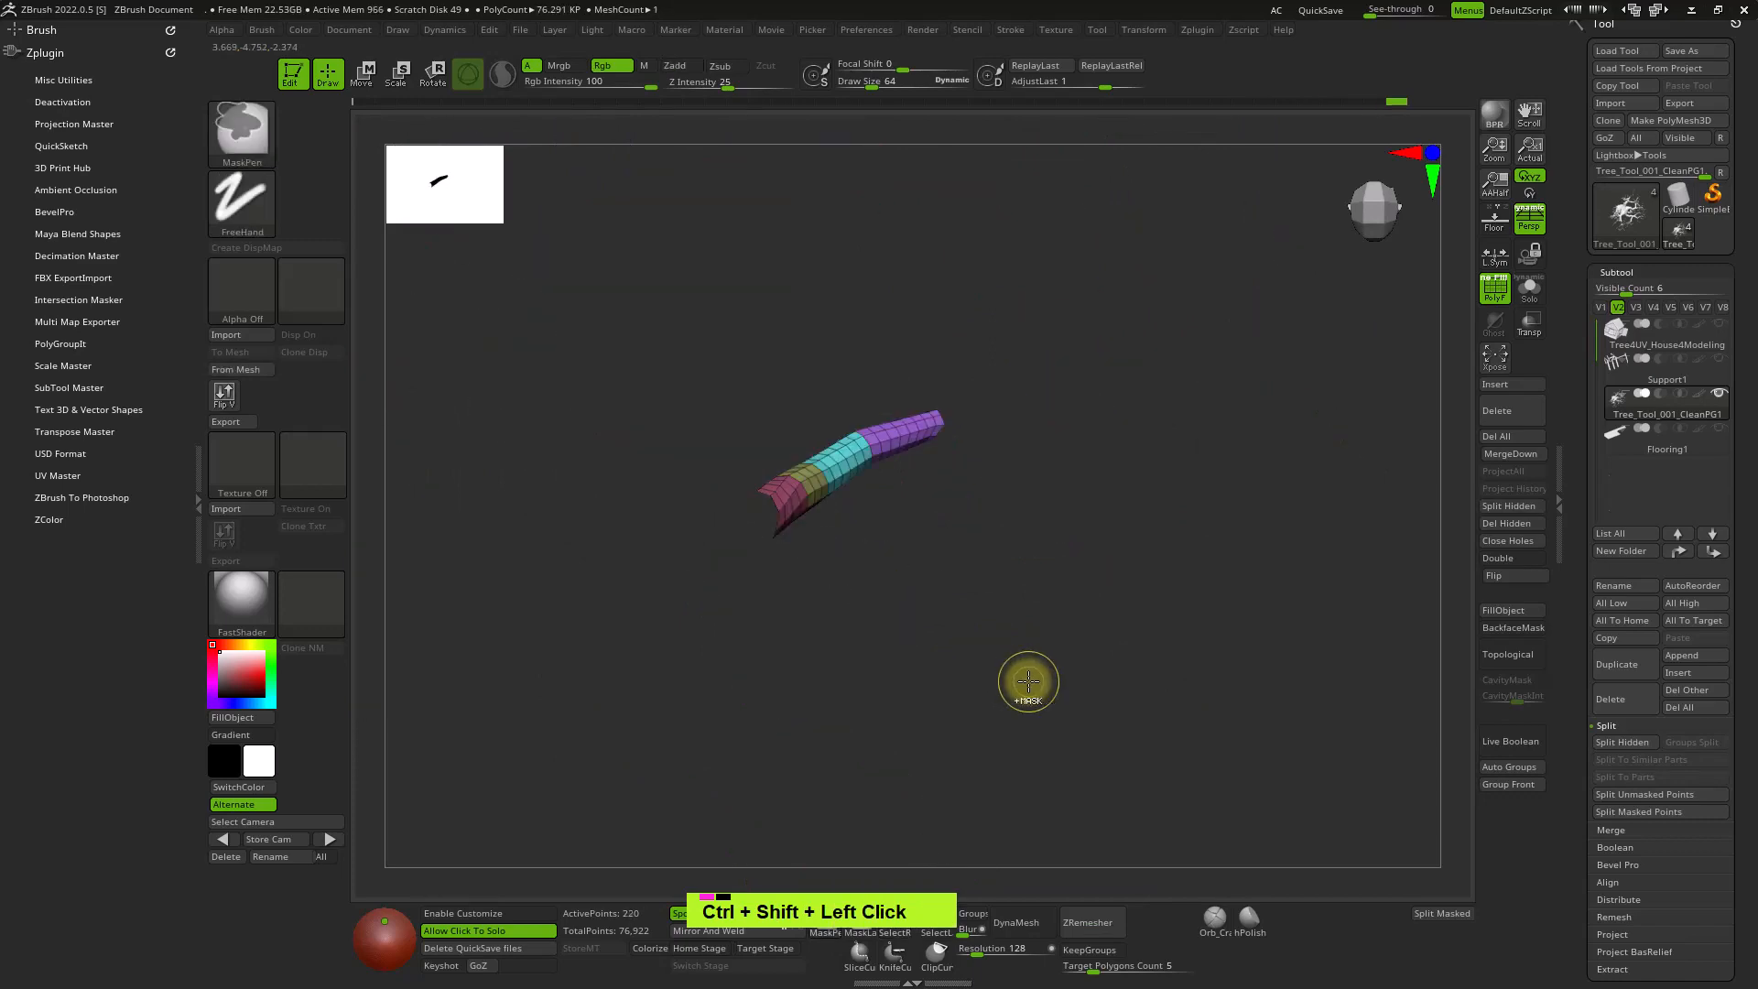
key("ctrl+w")
left_click(1026, 675, "ctrl+shift")
right_click_drag(984, 671, 1047, 659, "alt")
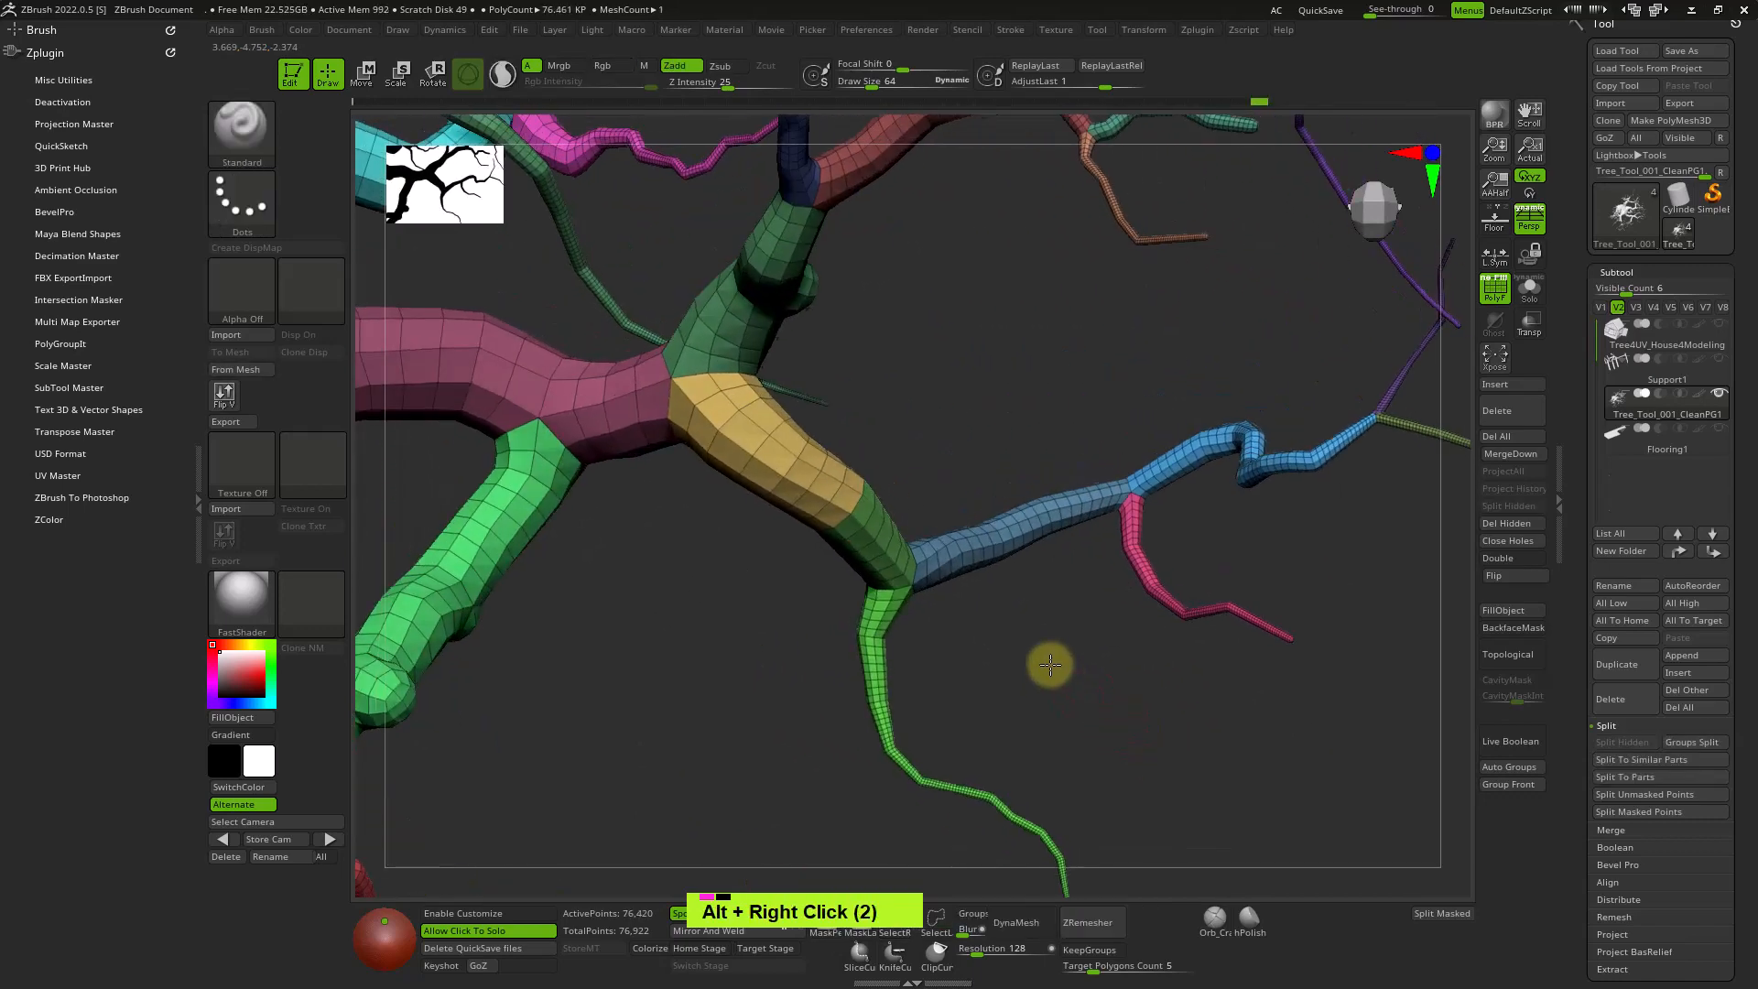
Isolate the gold branch section and the dark green joint at its end, and combine them into one polygroup.
left_click(871, 530, "ctrl+shift")
left_click(885, 470, "ctrl+shift")
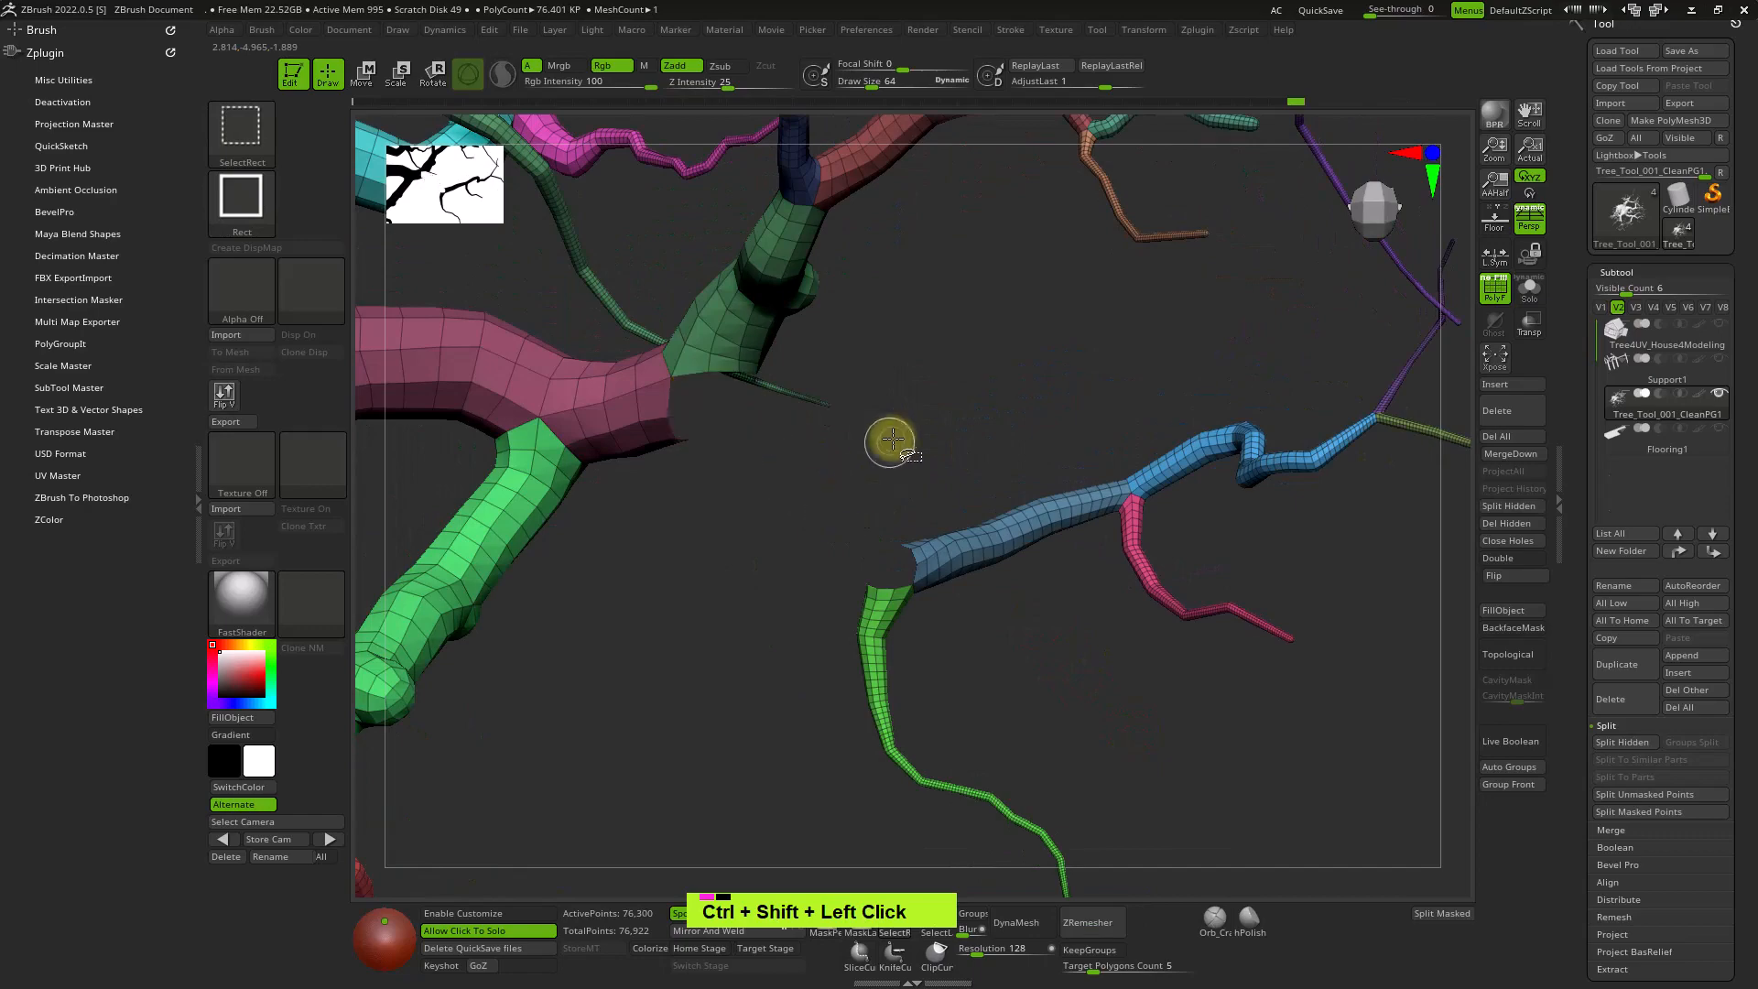
mouse_move(891, 439)
right_mouse_down()
mouse_move(891, 376)
mouse_move(913, 437)
mouse_move(860, 423)
mouse_move(797, 478)
mouse_move(934, 443)
mouse_move(1025, 382)
right_mouse_up()
left_click_drag(1025, 381, 1102, 420, "ctrl+shift")
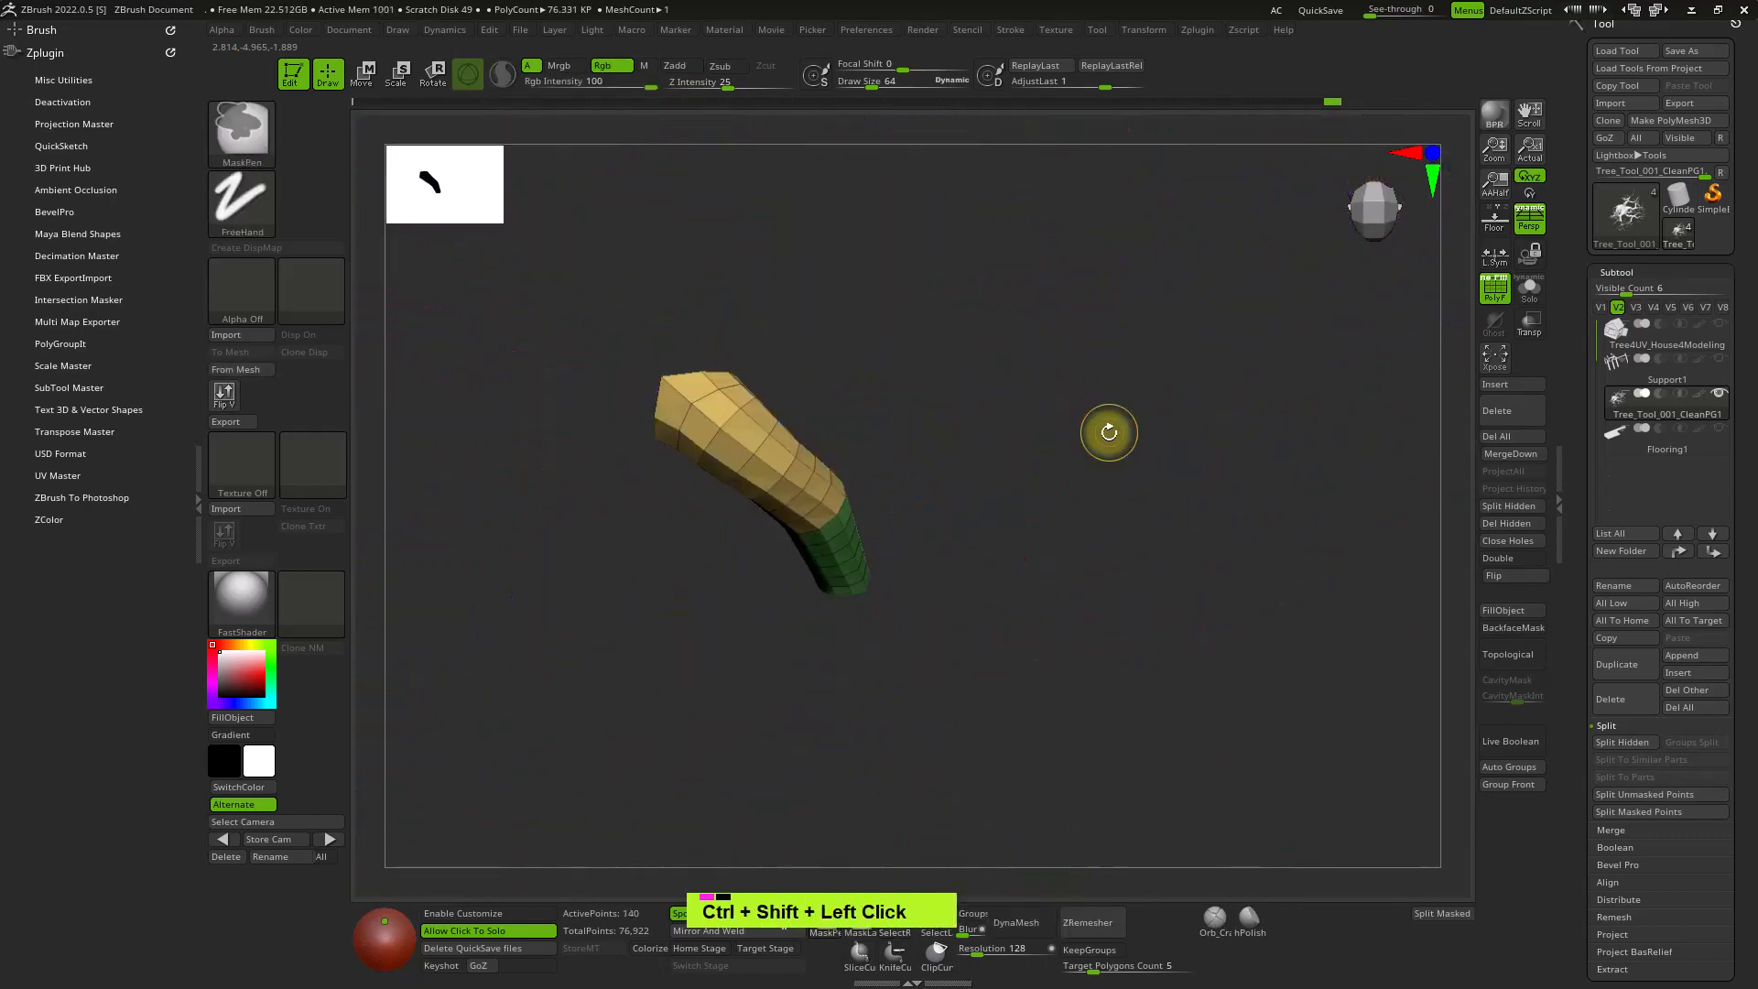
right_click_drag(1107, 428, 1115, 683)
left_click(1180, 670, "ctrl+shift")
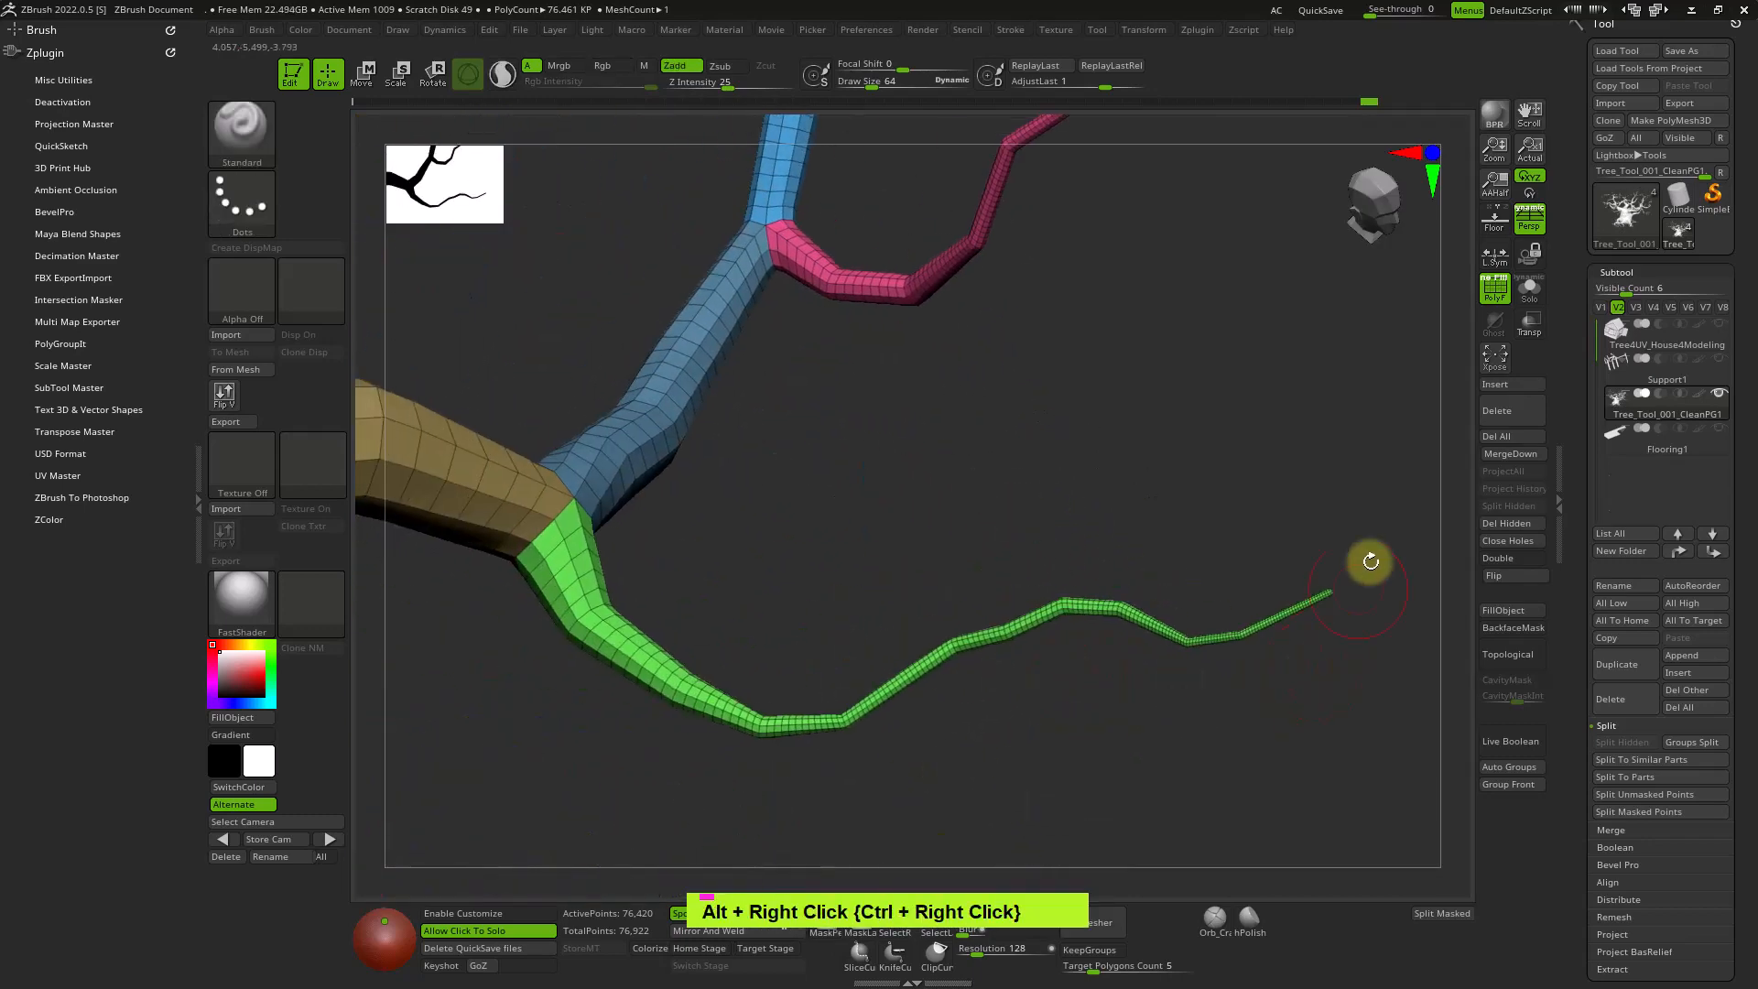
Isolate the green twig by growing visibility from its outer part to its base, invert the visibility, and show the whole tree again.
left_click_drag(1385, 483, 983, 734, "ctrl+shift")
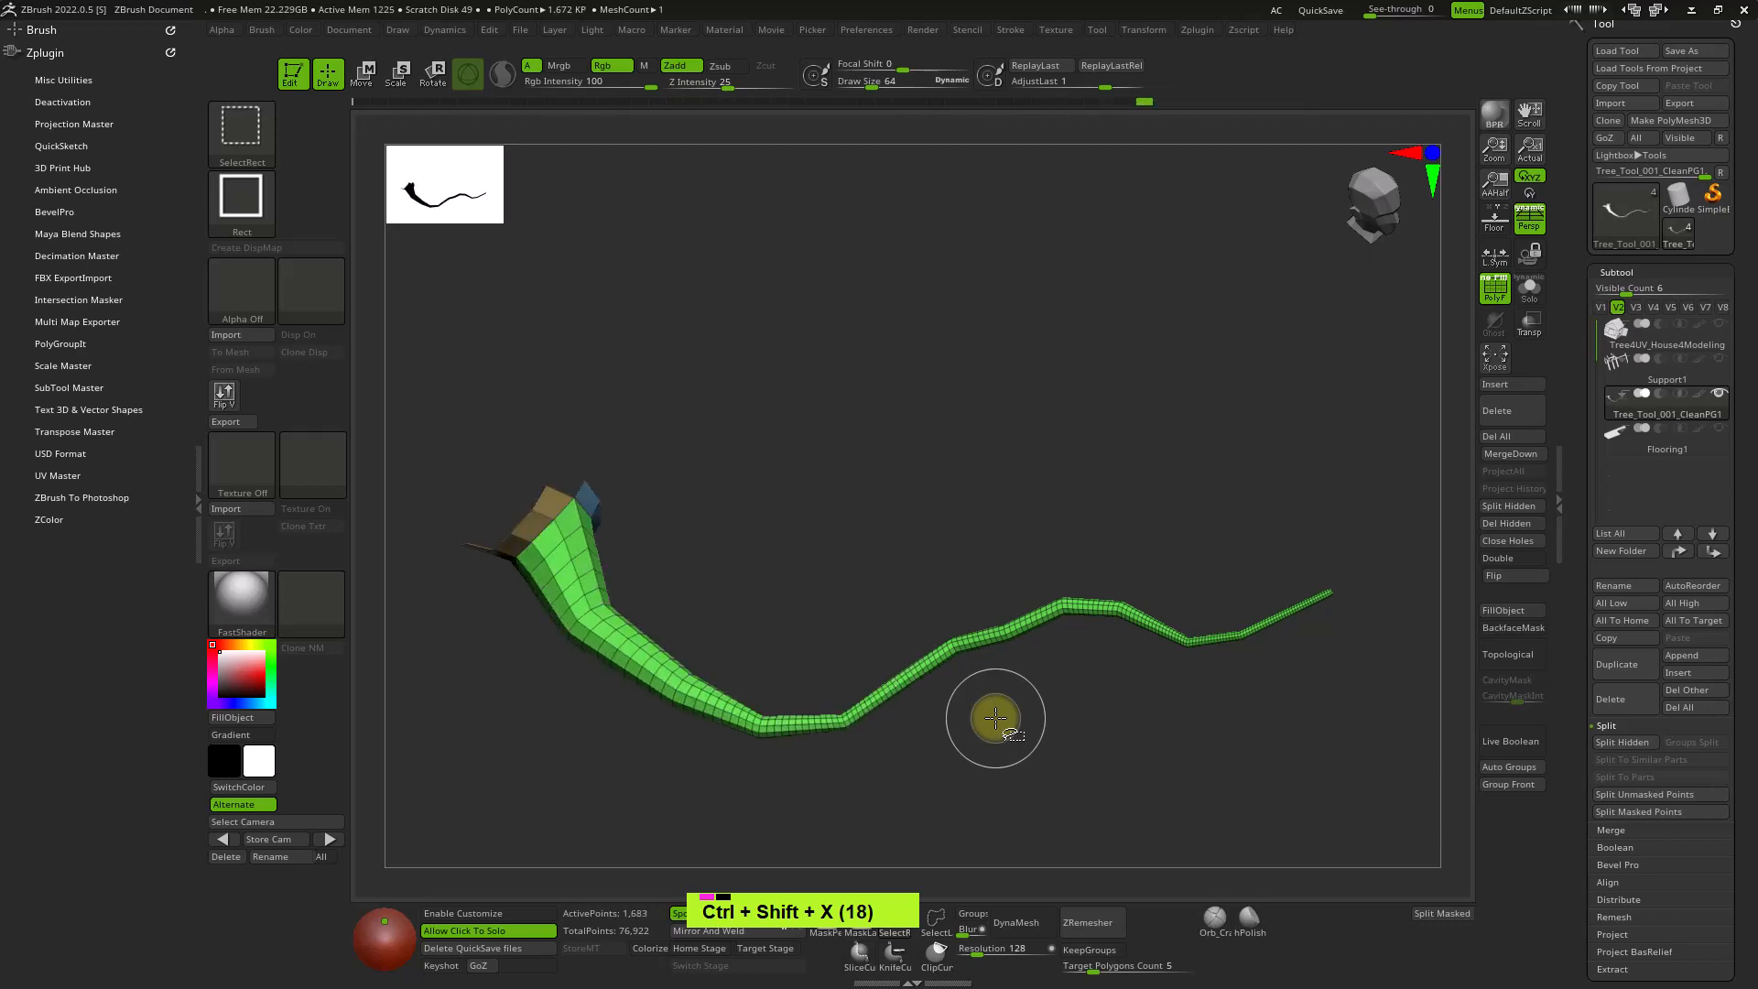
left_click(1058, 394, "ctrl+shift")
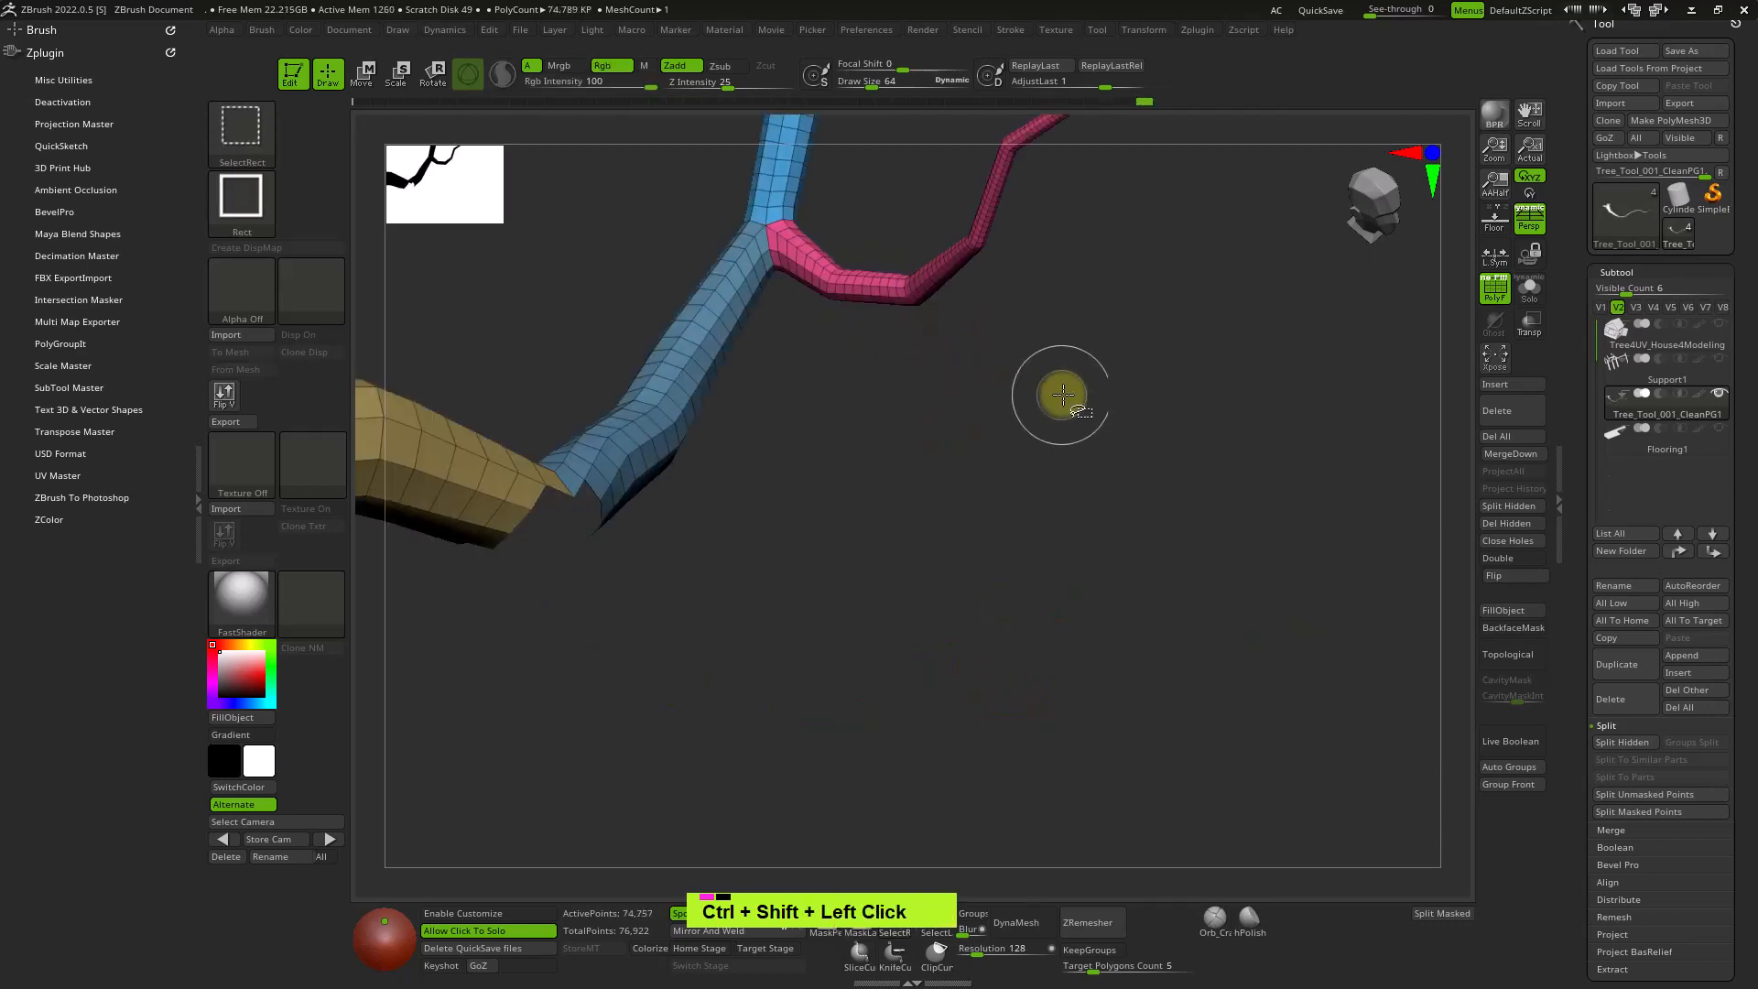
left_click(1058, 403, "ctrl+shift")
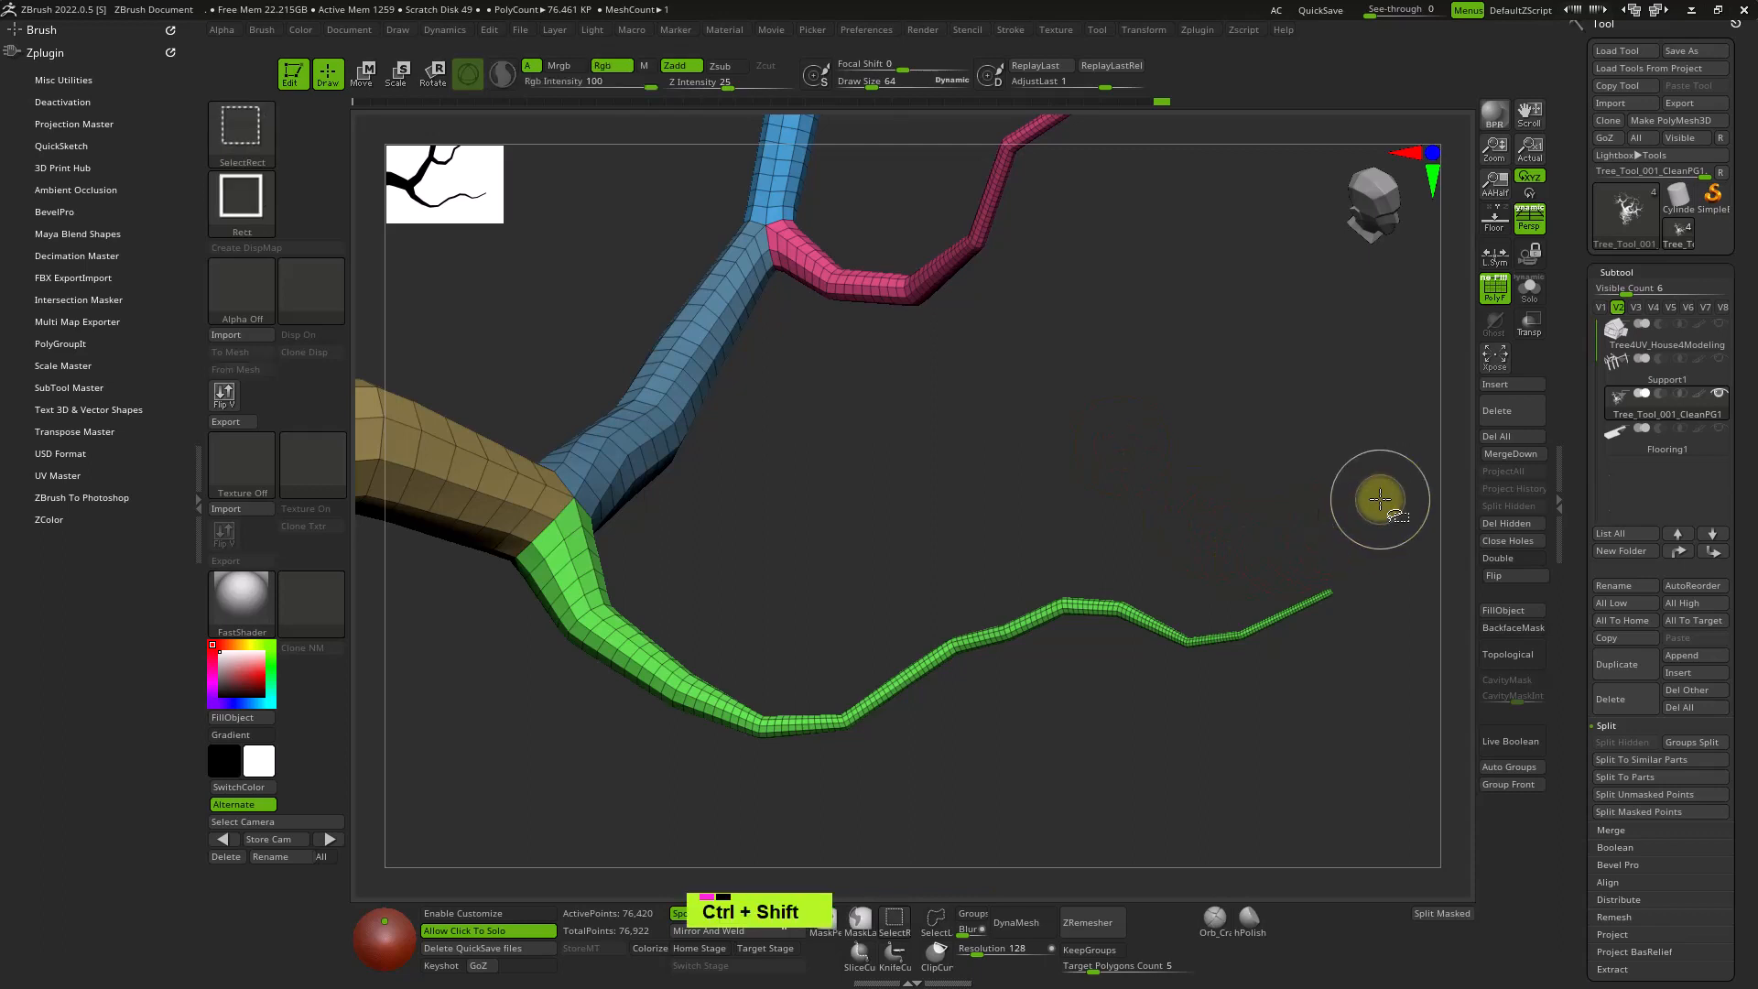
Hide the green twig's outer part, shrink the visible mesh down to its base, invert to isolate the twig, and show everything.
left_click_drag(1382, 498, 824, 785, "ctrl+shift")
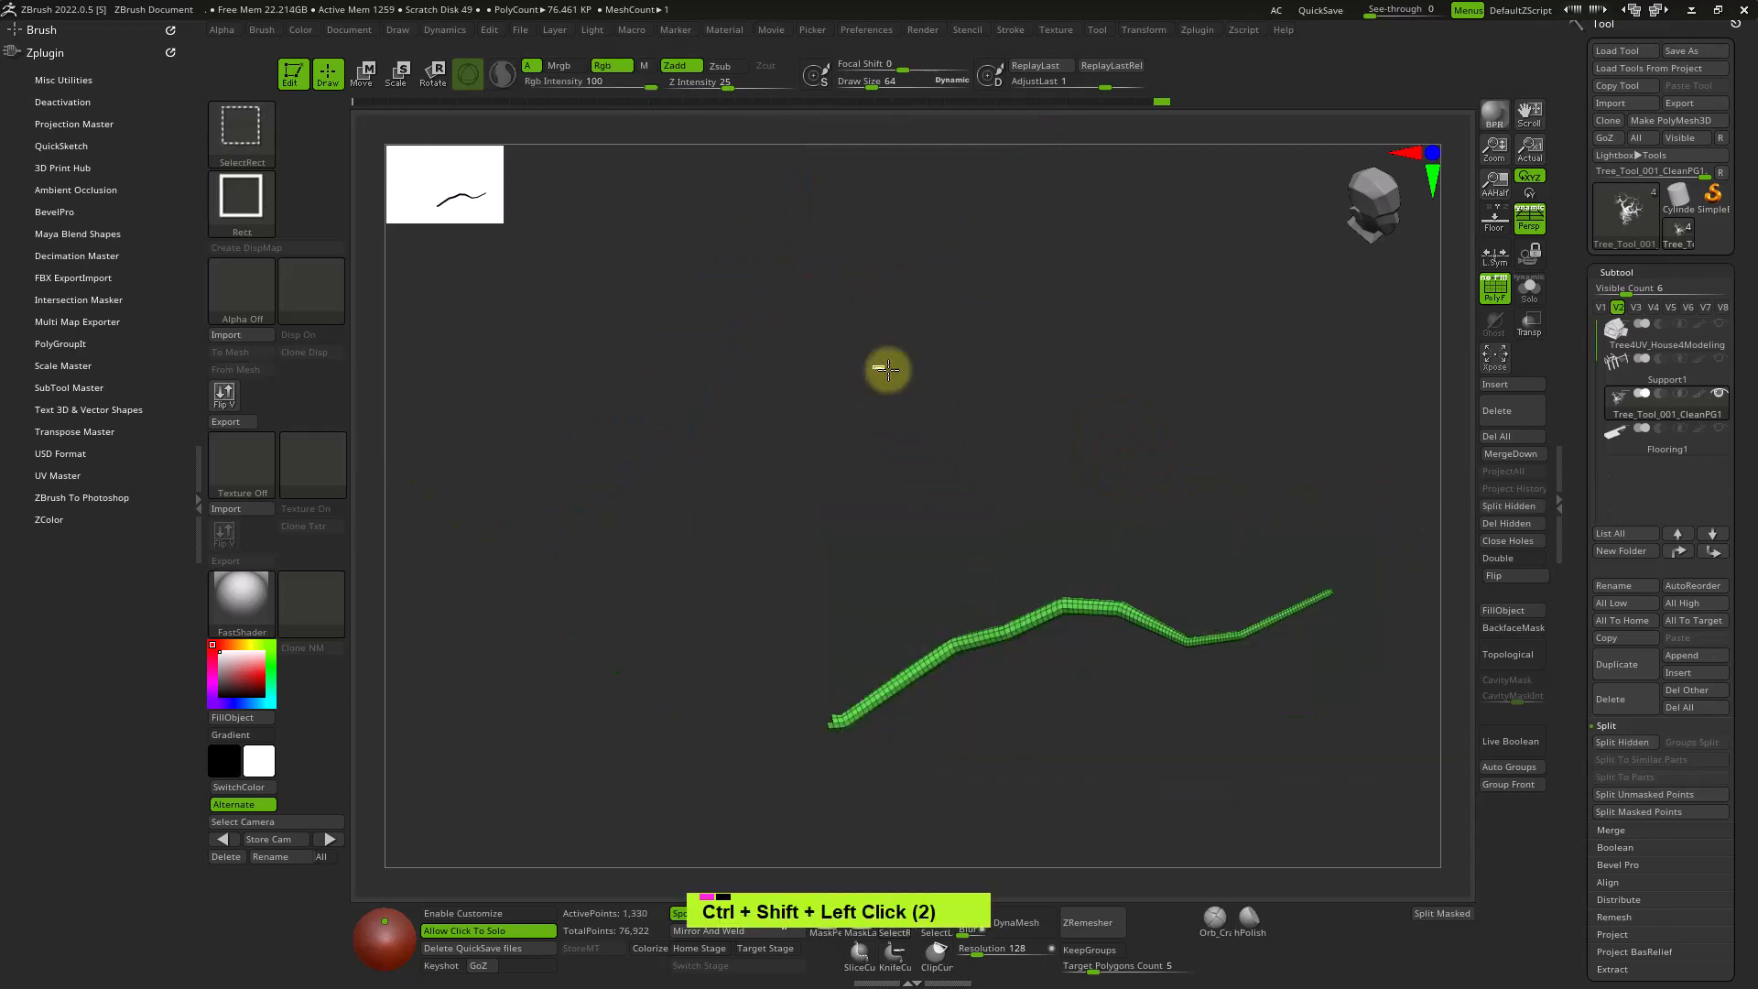
left_click(1146, 470, "ctrl+shift")
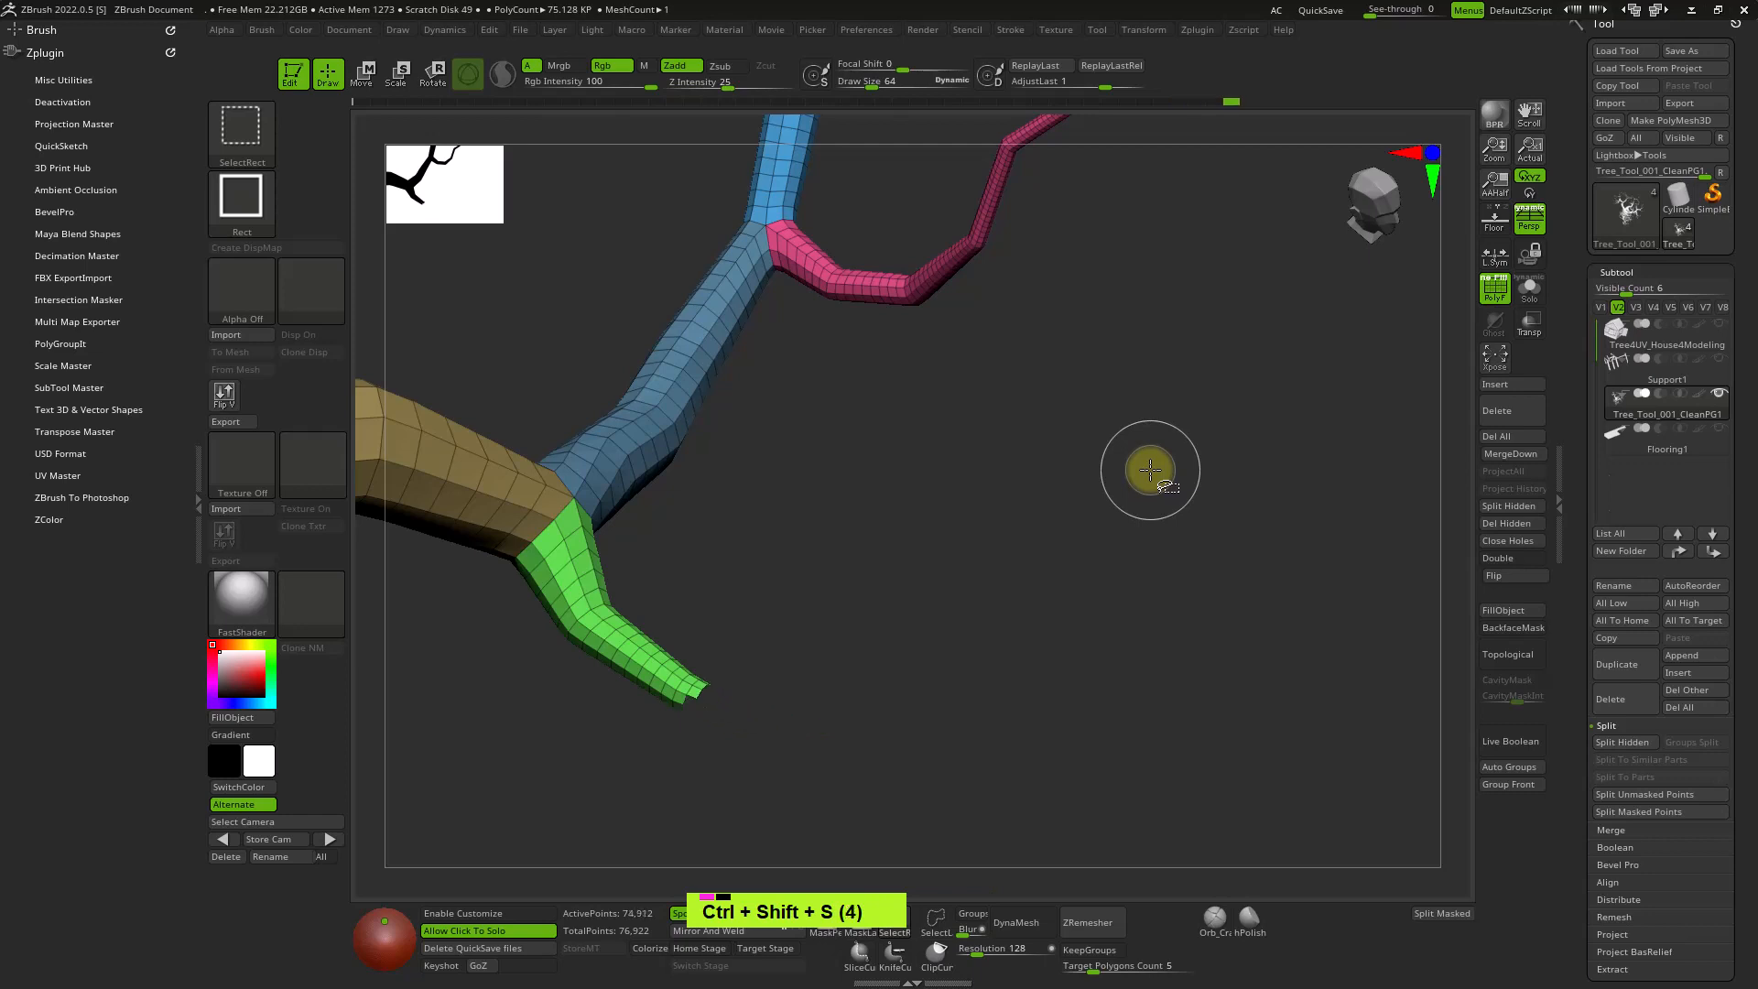
key("ctrl+shift+s")
key("ctrl+shift+s")
key("ctrl+shift+s")
key("ctrl+shift+s")
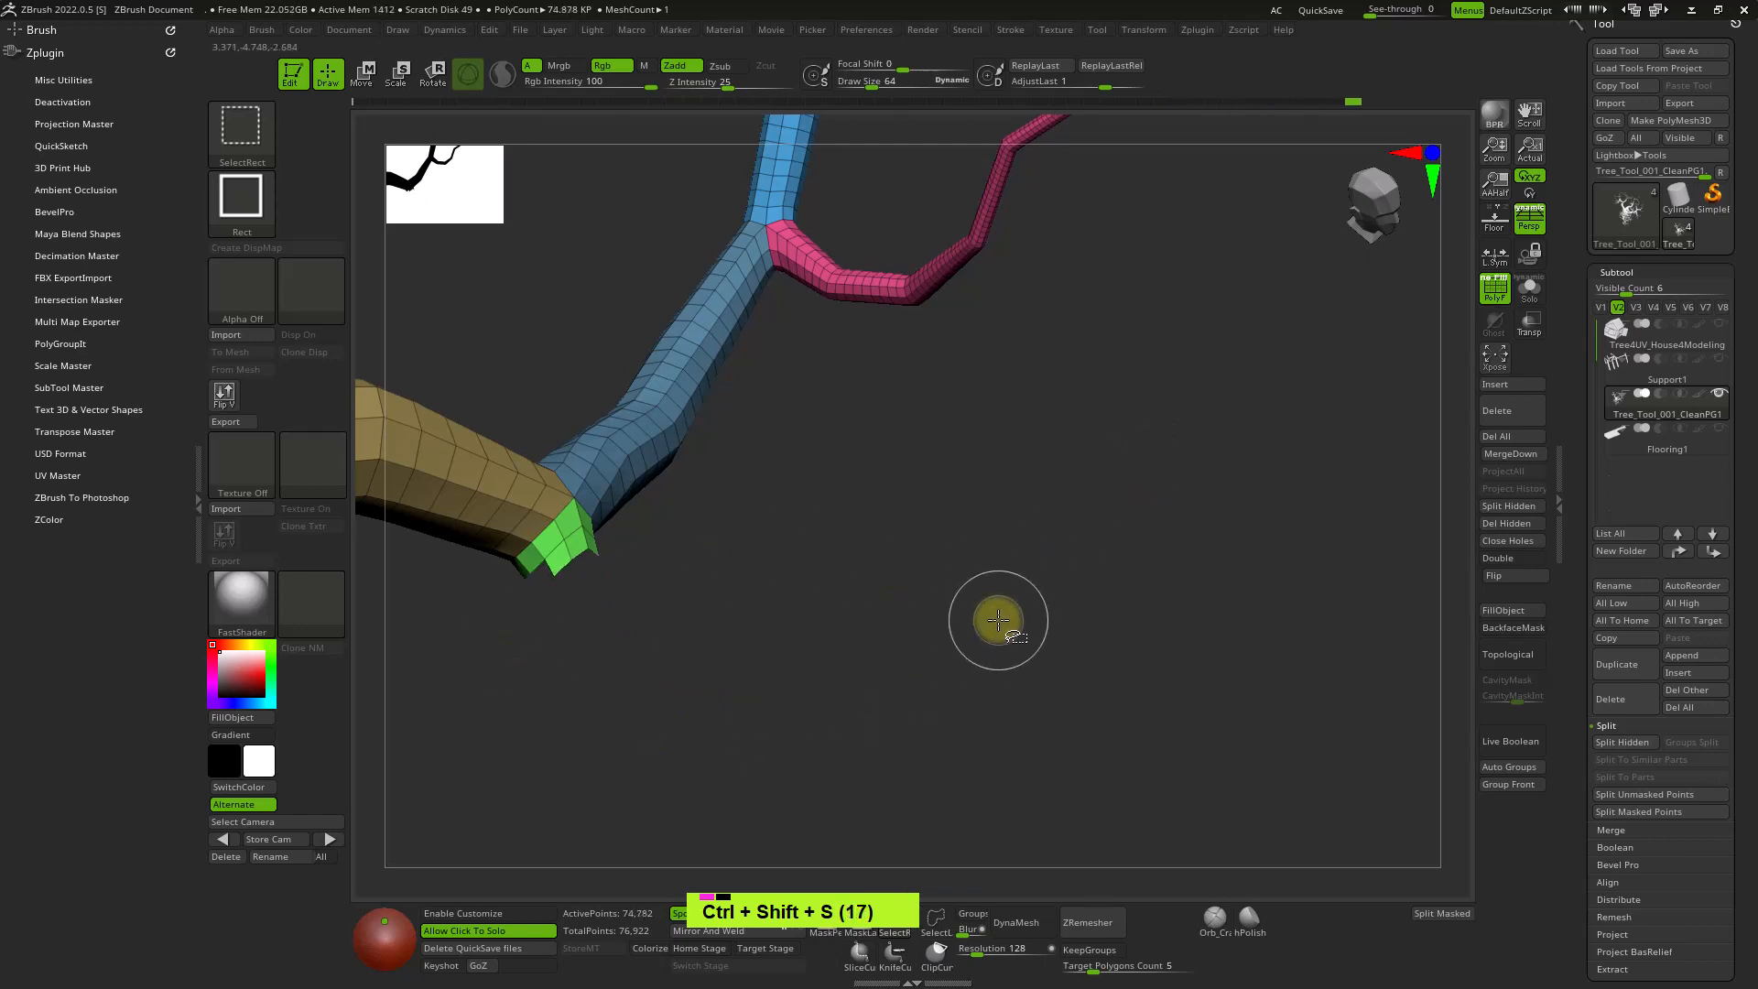
key("ctrl+shift+s")
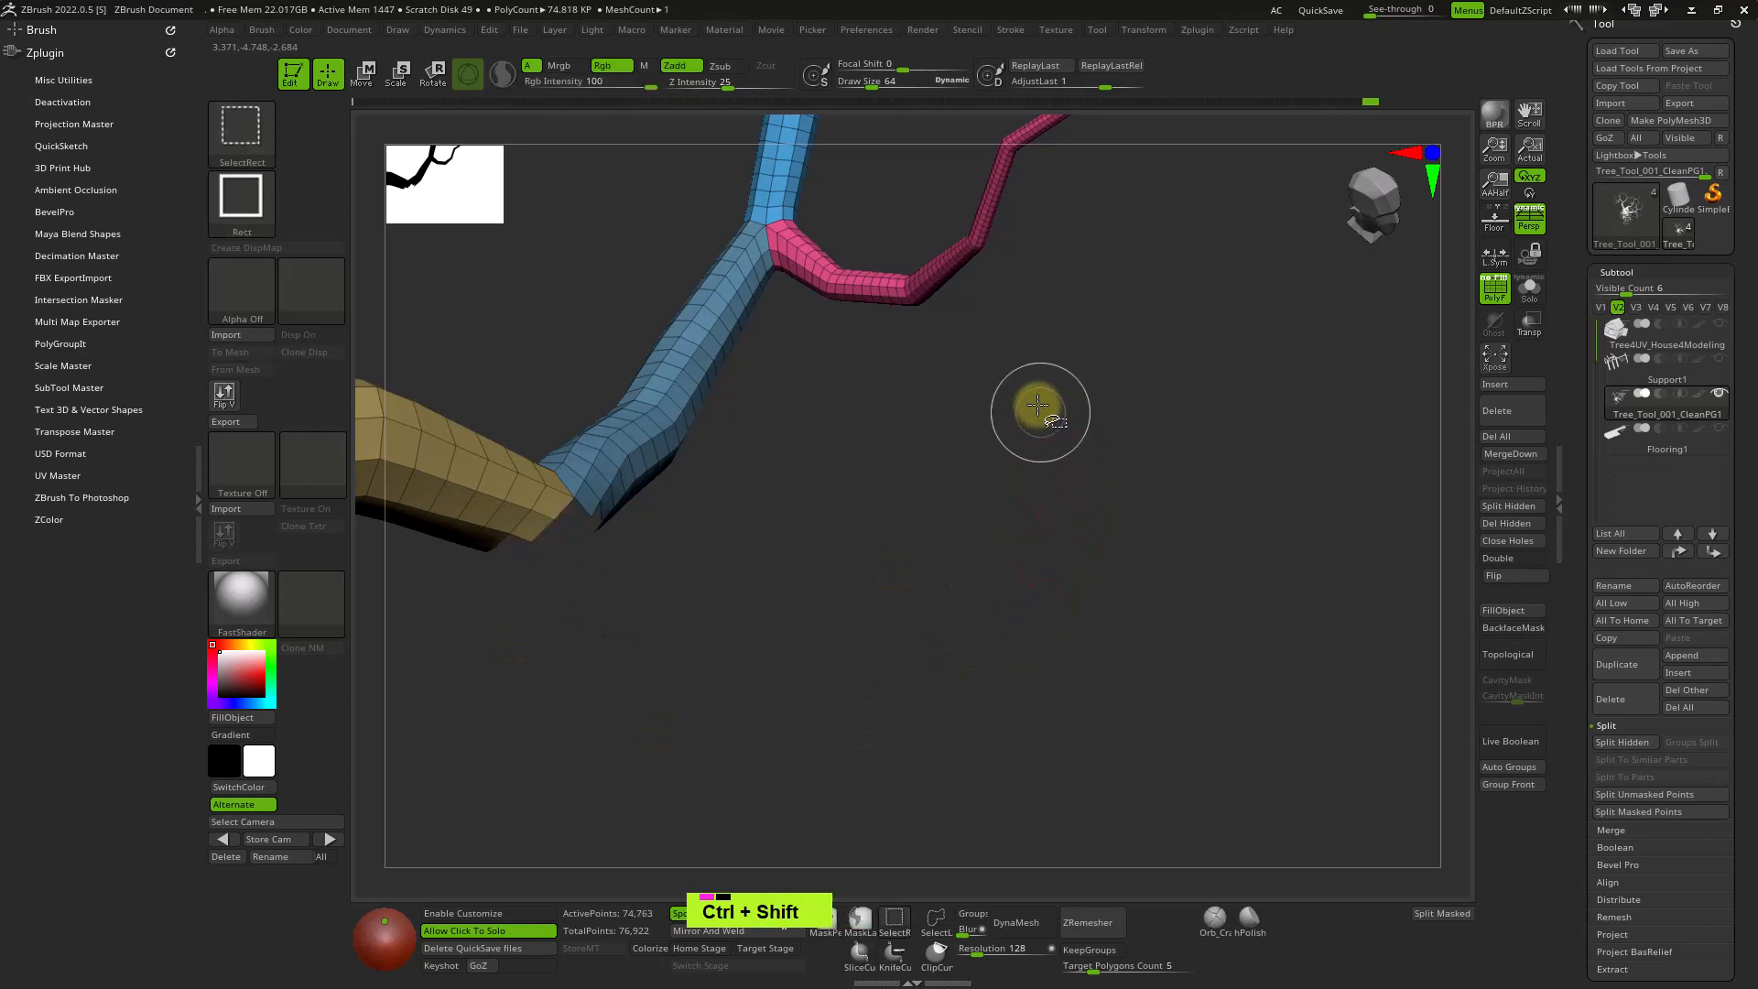
left_click(1307, 537, "ctrl+shift")
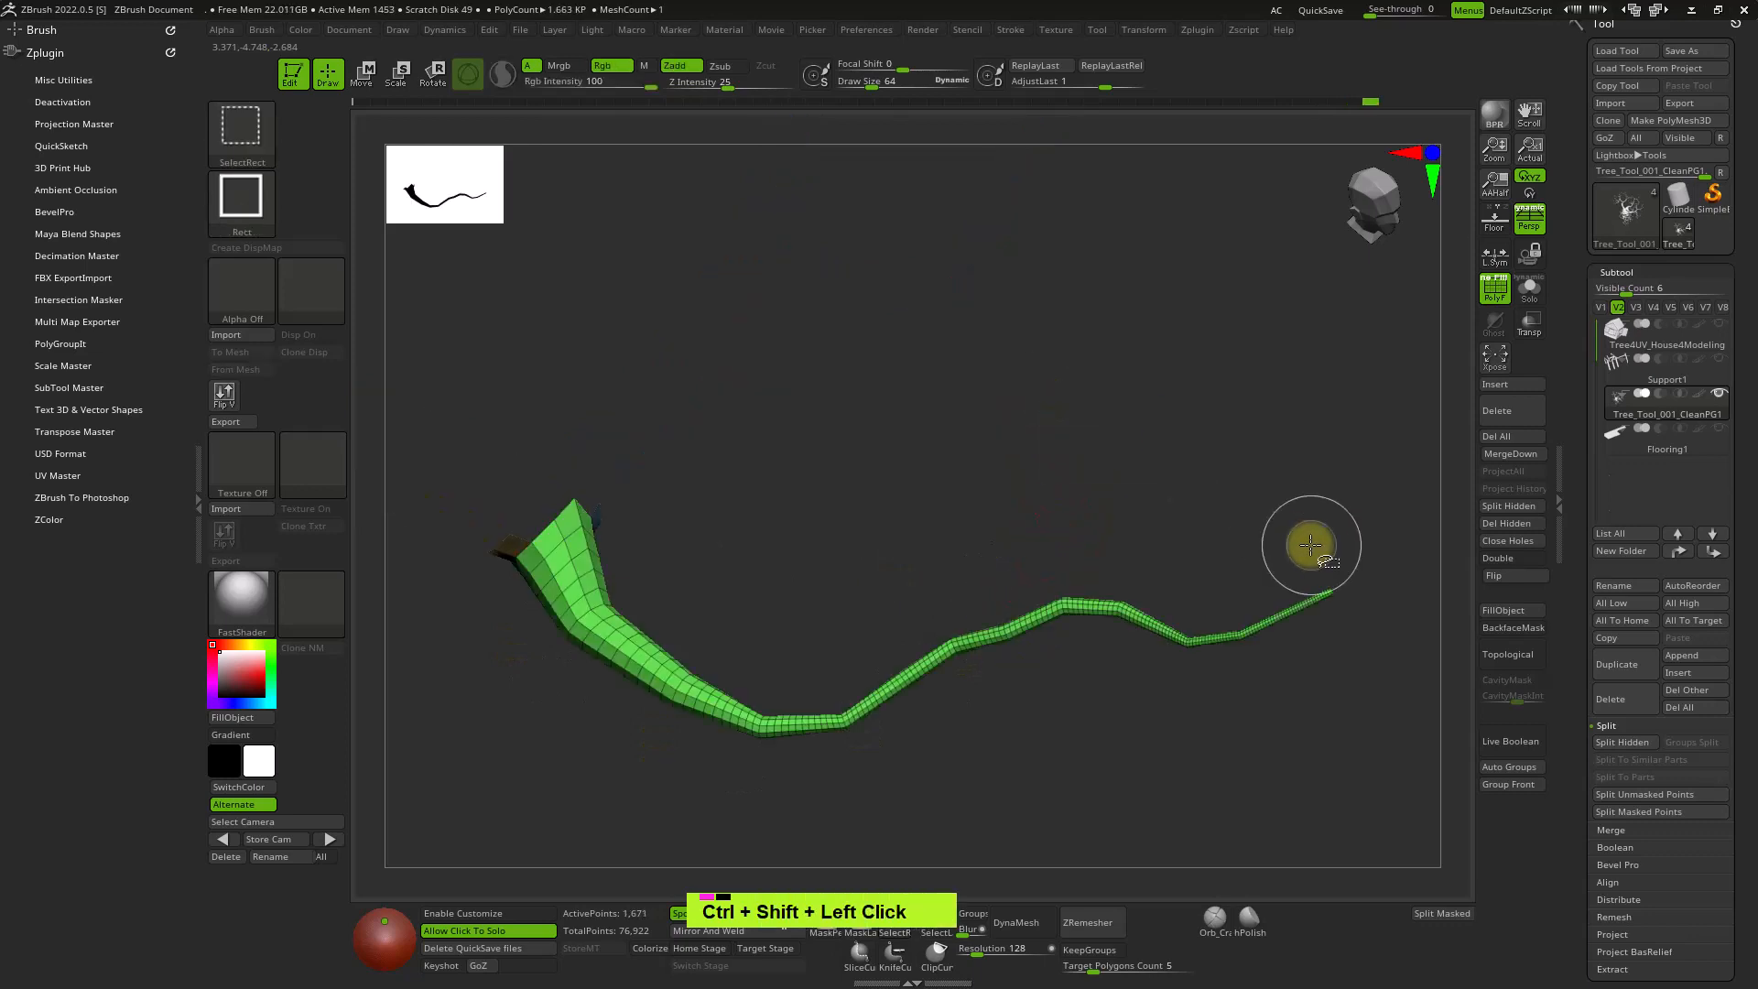
left_click(1030, 467, "ctrl+shift")
Isolate the tip section of the green twig and invert the visibility so only the tip is hidden.
mouse_move(1032, 455)
right_mouse_down()
mouse_move(1056, 538)
mouse_move(918, 428)
mouse_move(979, 504)
mouse_move(1028, 667)
mouse_move(852, 636)
mouse_move(710, 531)
right_mouse_up()
mouse_move(907, 488)
right_mouse_down("alt")
mouse_move(875, 474)
mouse_move(889, 462)
right_mouse_up("alt")
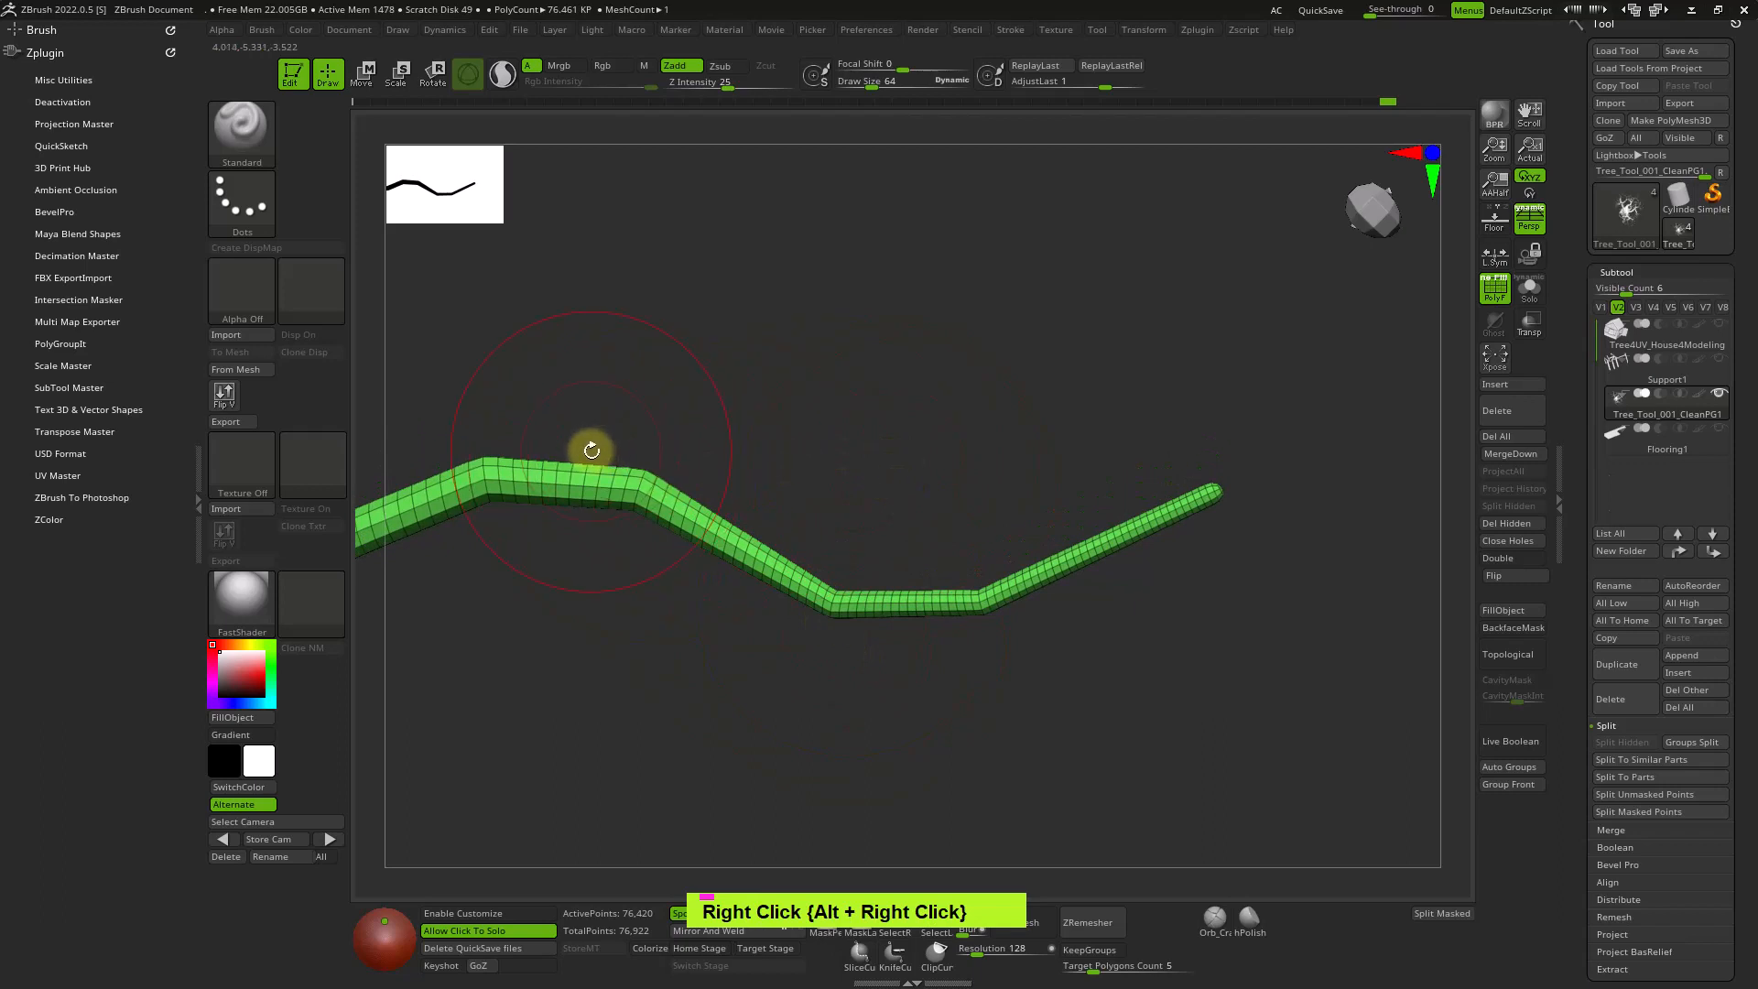
left_click(1259, 395, "ctrl+shift")
left_click_drag(753, 649, 561, 635, "ctrl+shift")
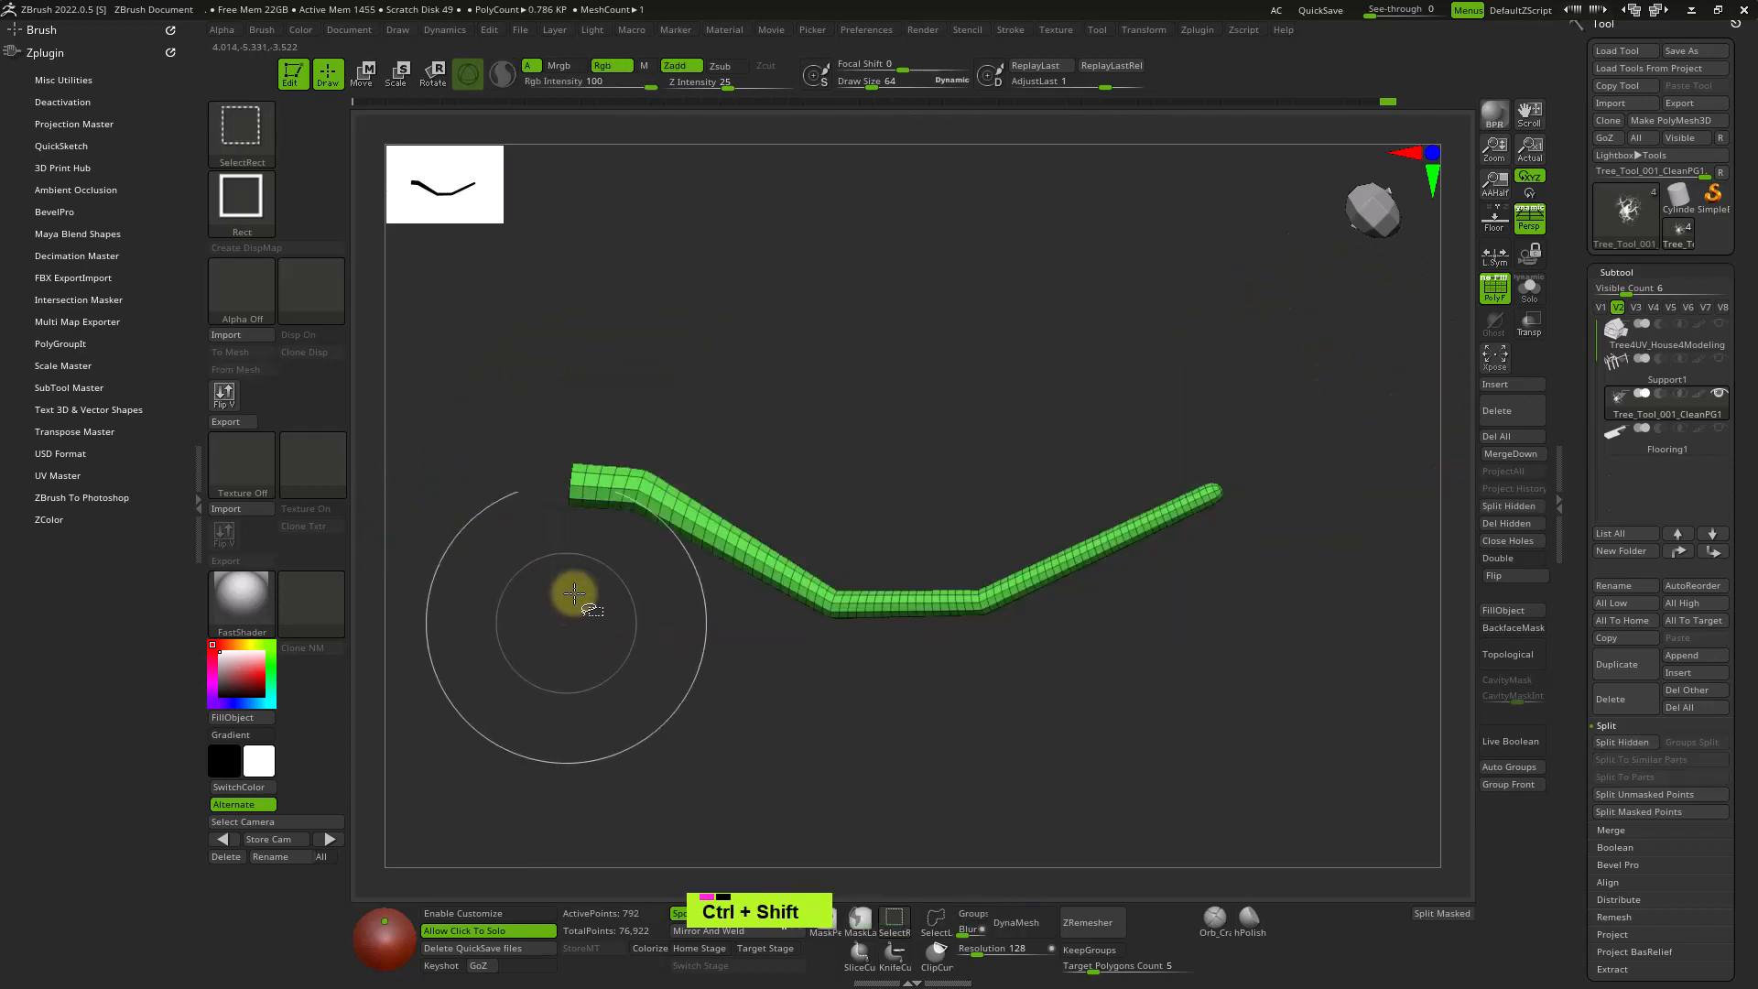
right_click_drag(623, 428, 742, 351)
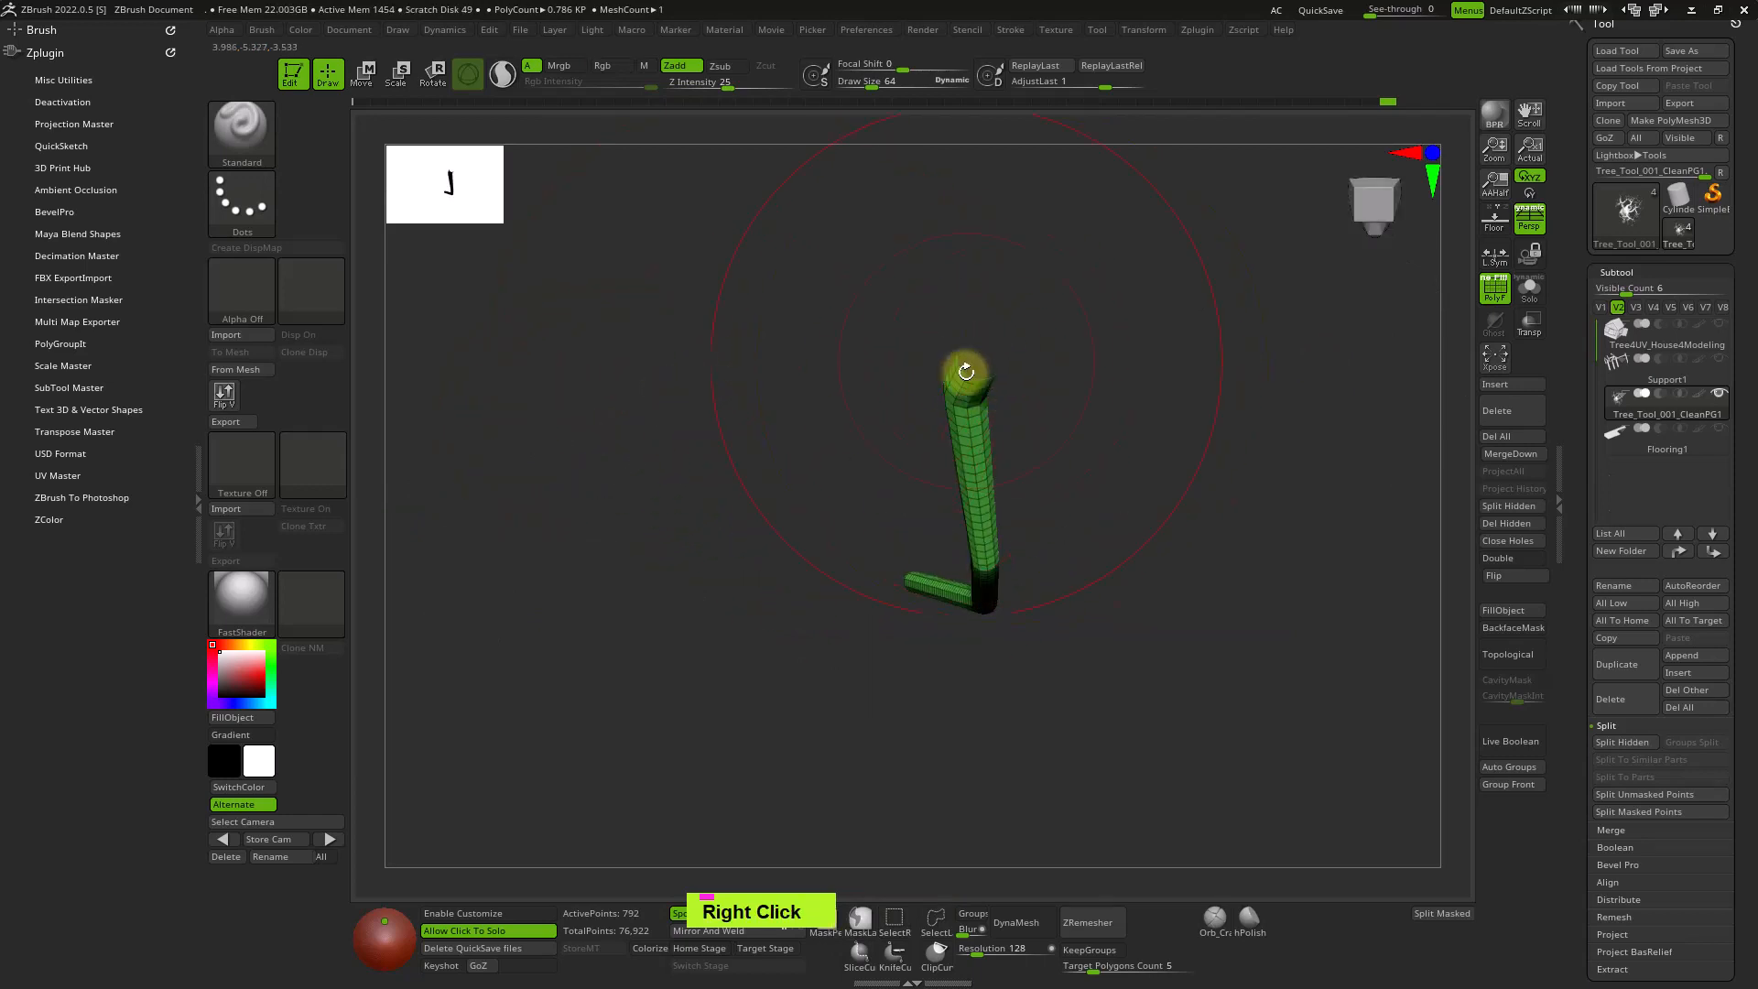
right_click_drag(962, 372, 986, 538)
left_click(1066, 534, "ctrl+shift")
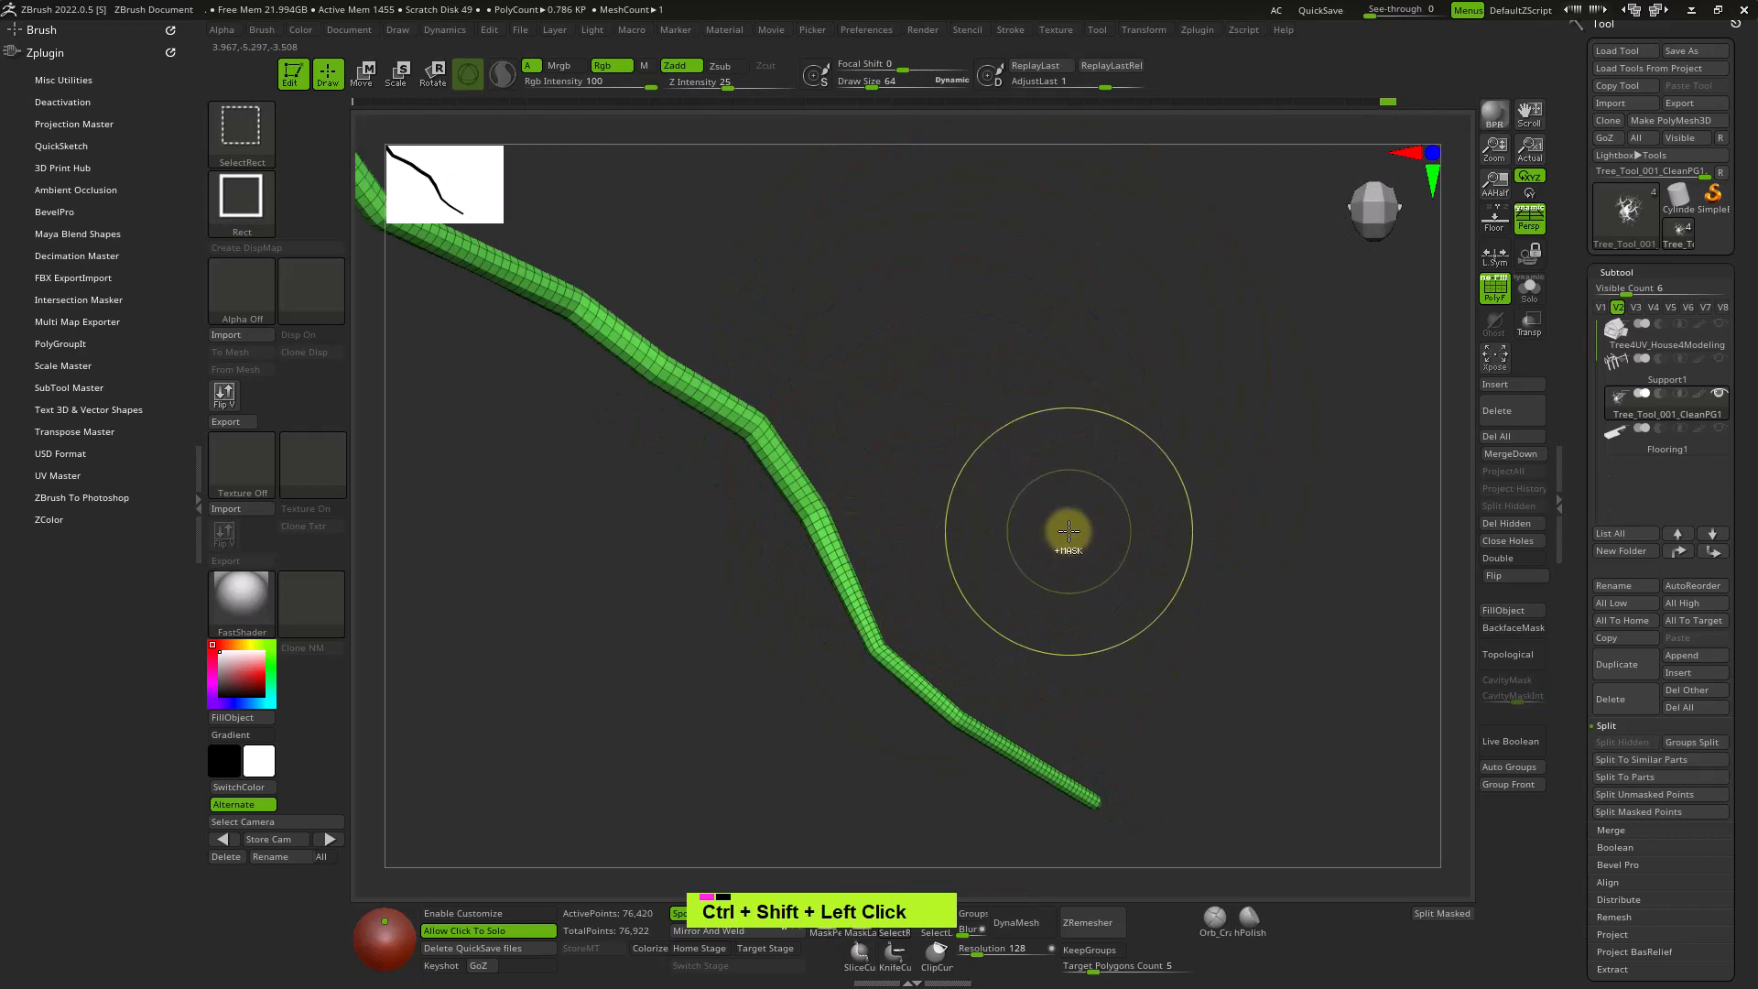
key("ctrl+z")
left_click(1297, 658, "ctrl+shift")
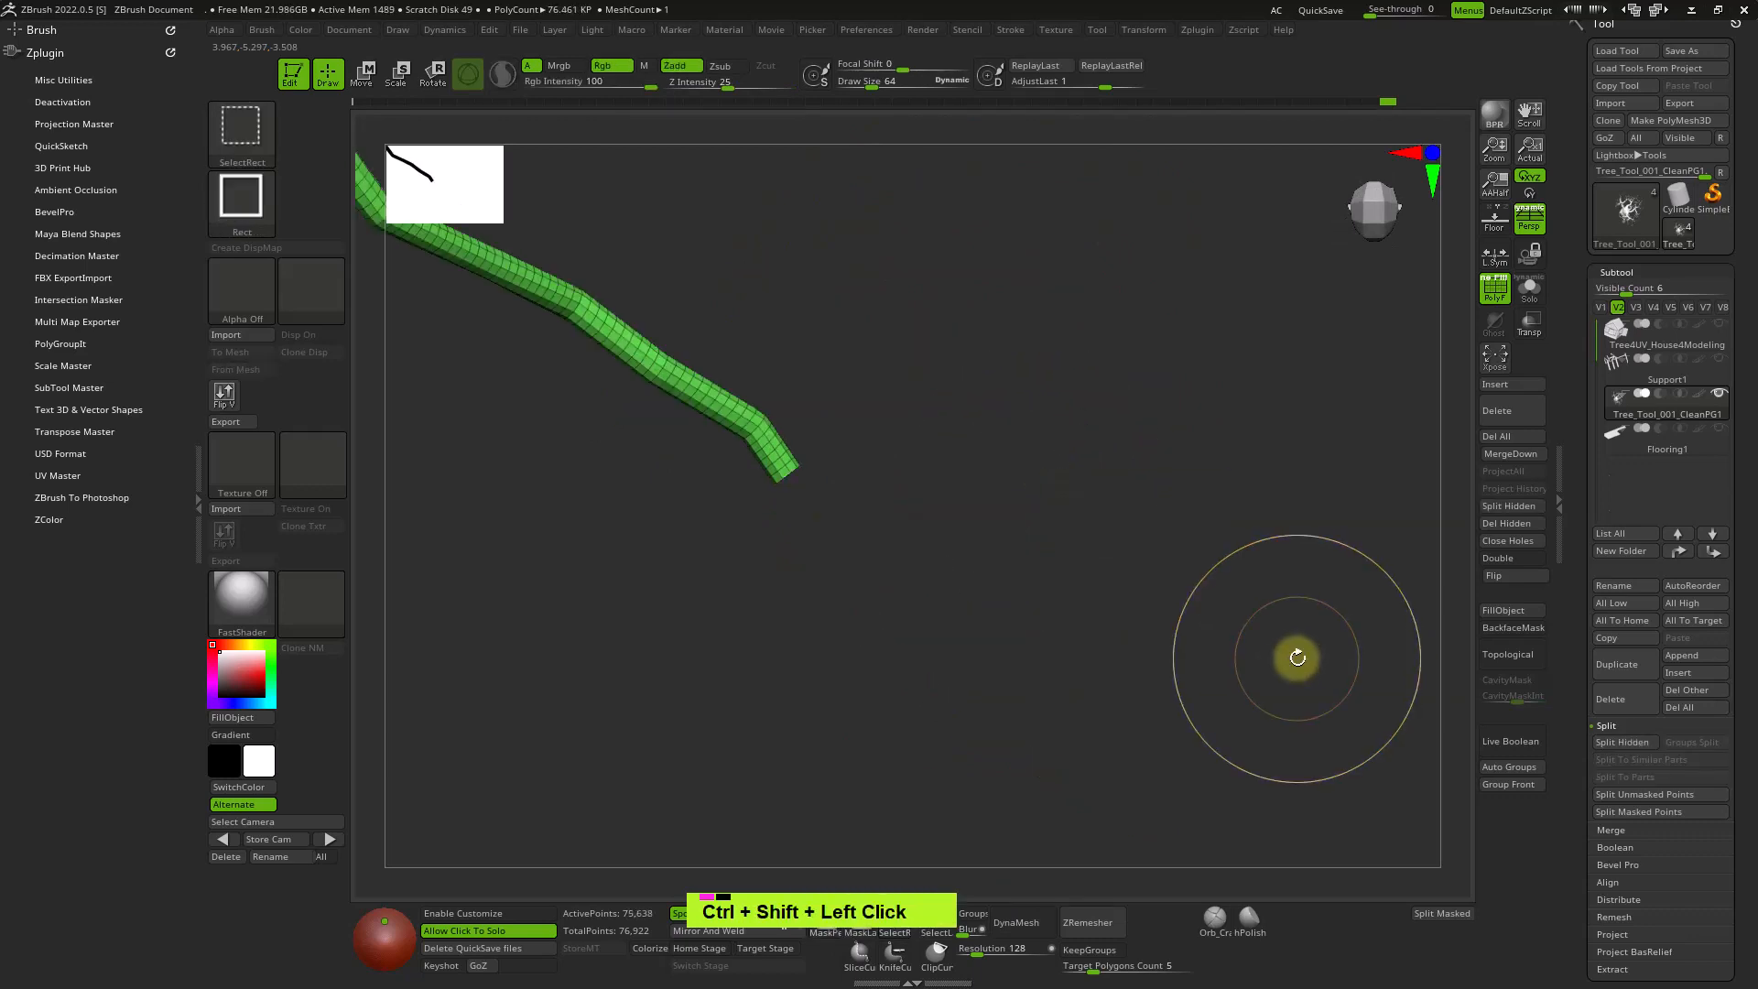
Shrink the visible mesh ring by ring until the rest of the green twig is hidden.
key("ctrl+shift+s")
key("ctrl+shift+s")
right_click_drag(1059, 478, 1168, 663, "alt")
key("ctrl+shift+s")
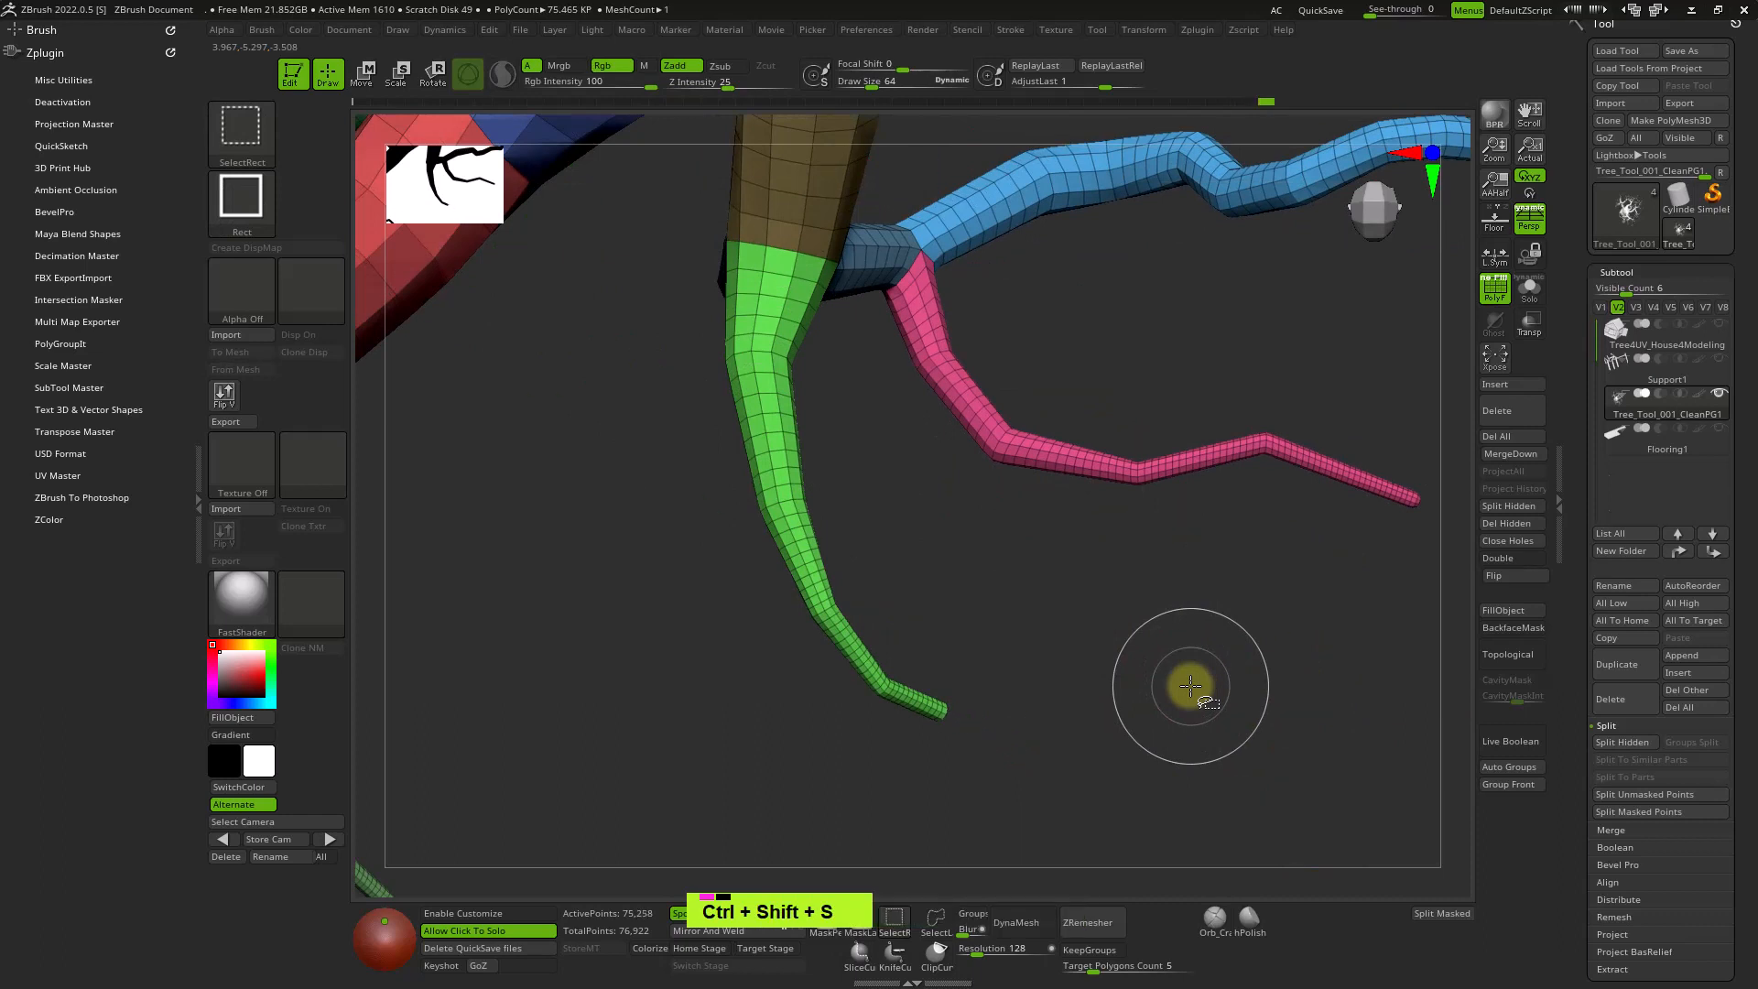
key("ctrl+shift+s")
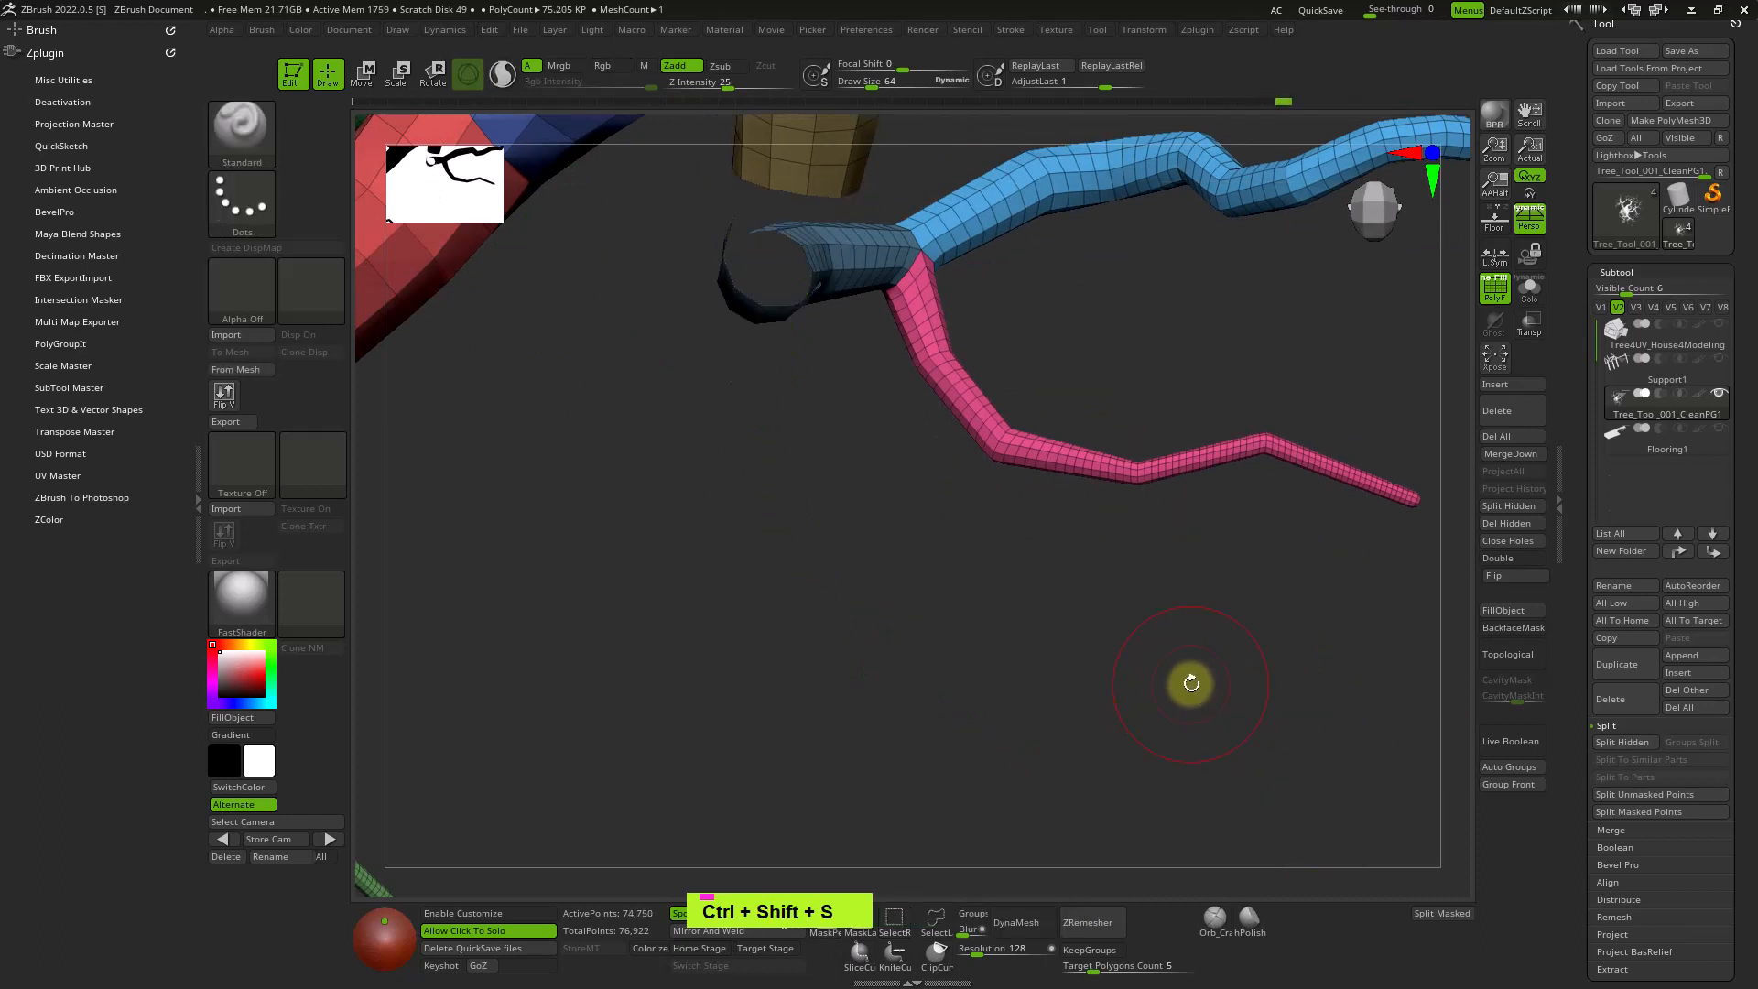
Grow visibility back over the twig's base, shrink it off again, invert to inspect the isolated twig, and show the whole tree.
key("ctrl+shift+x")
key("ctrl+shift+x")
key("ctrl+shift+x")
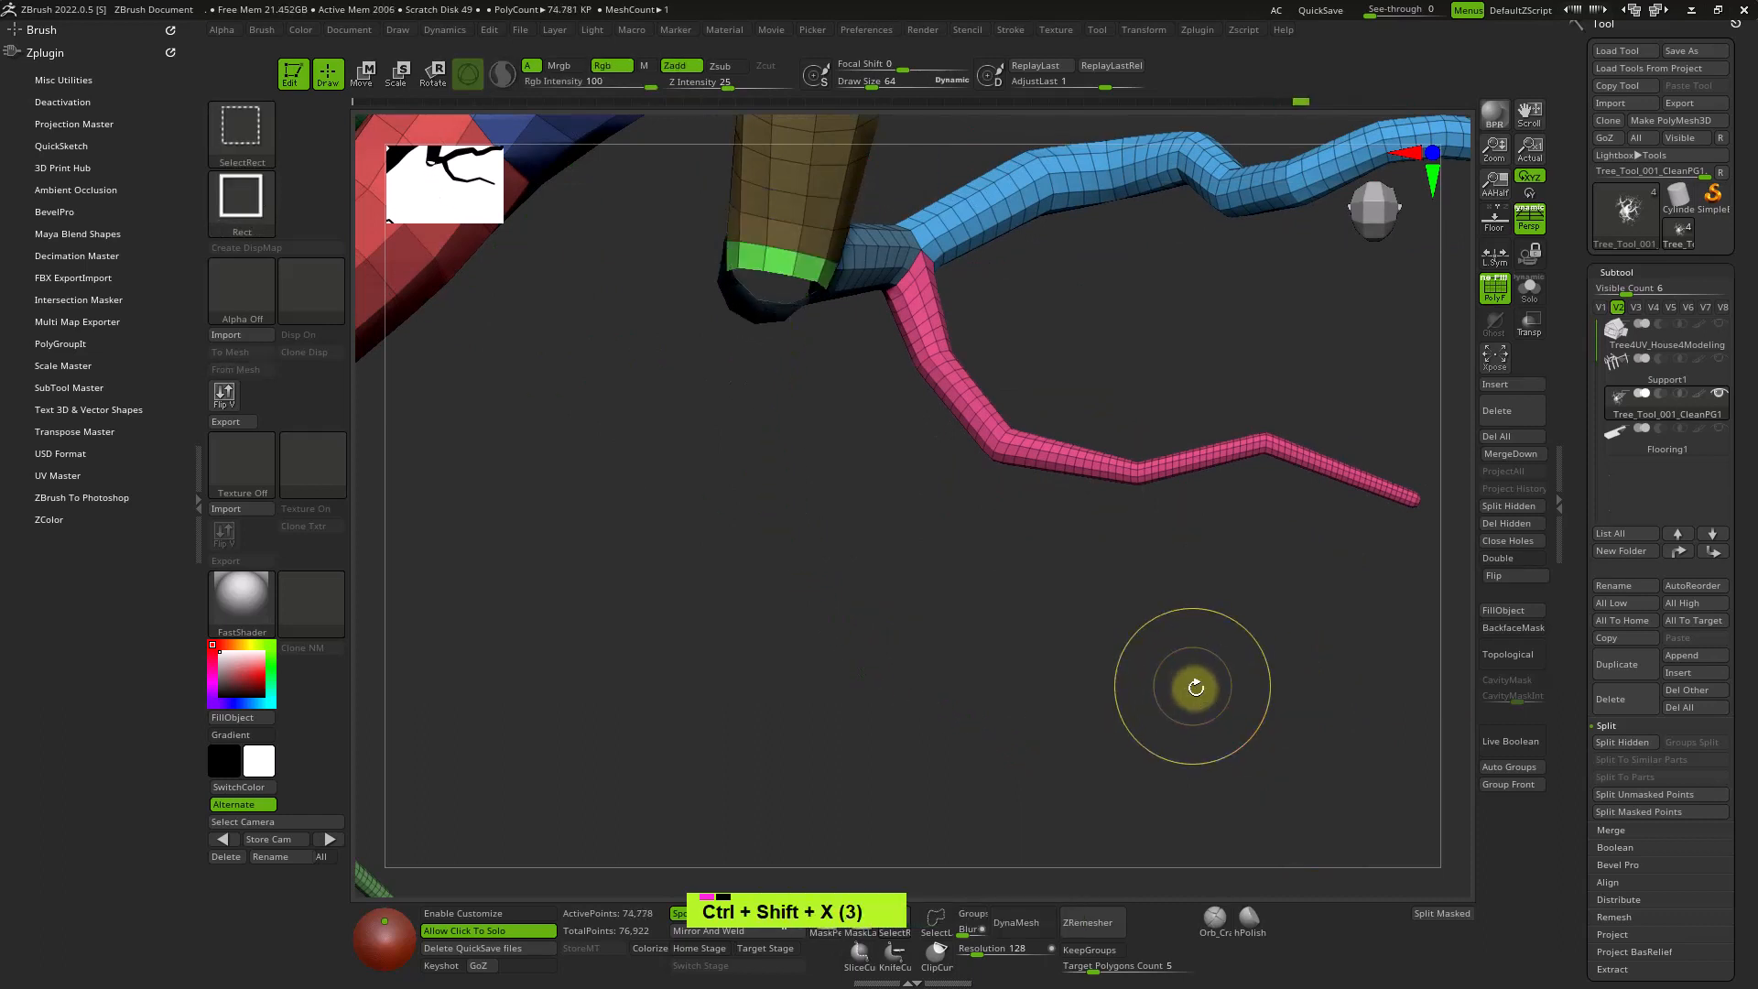
key("ctrl+shift+s")
right_click_drag(1196, 687, 1114, 686, "ctrl+shift")
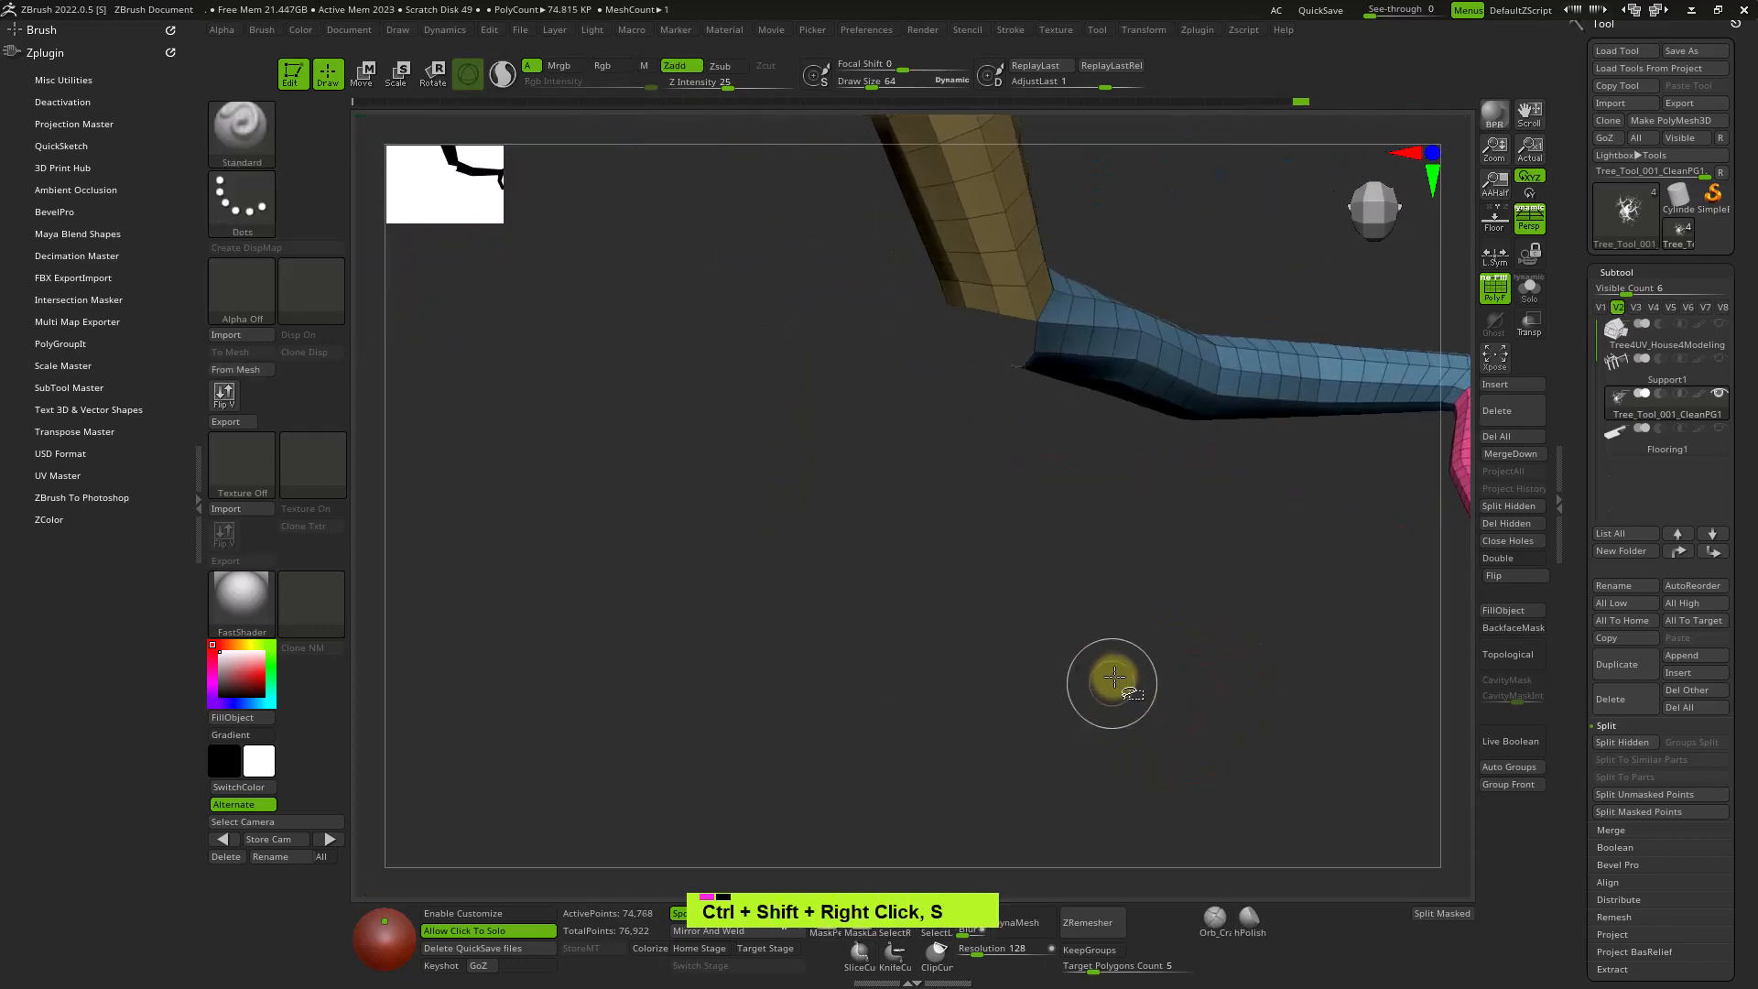
left_click(1295, 745, "ctrl+shift")
right_click_drag(1295, 727, 1245, 573, "ctrl+shift")
left_click(1238, 701, "ctrl+shift")
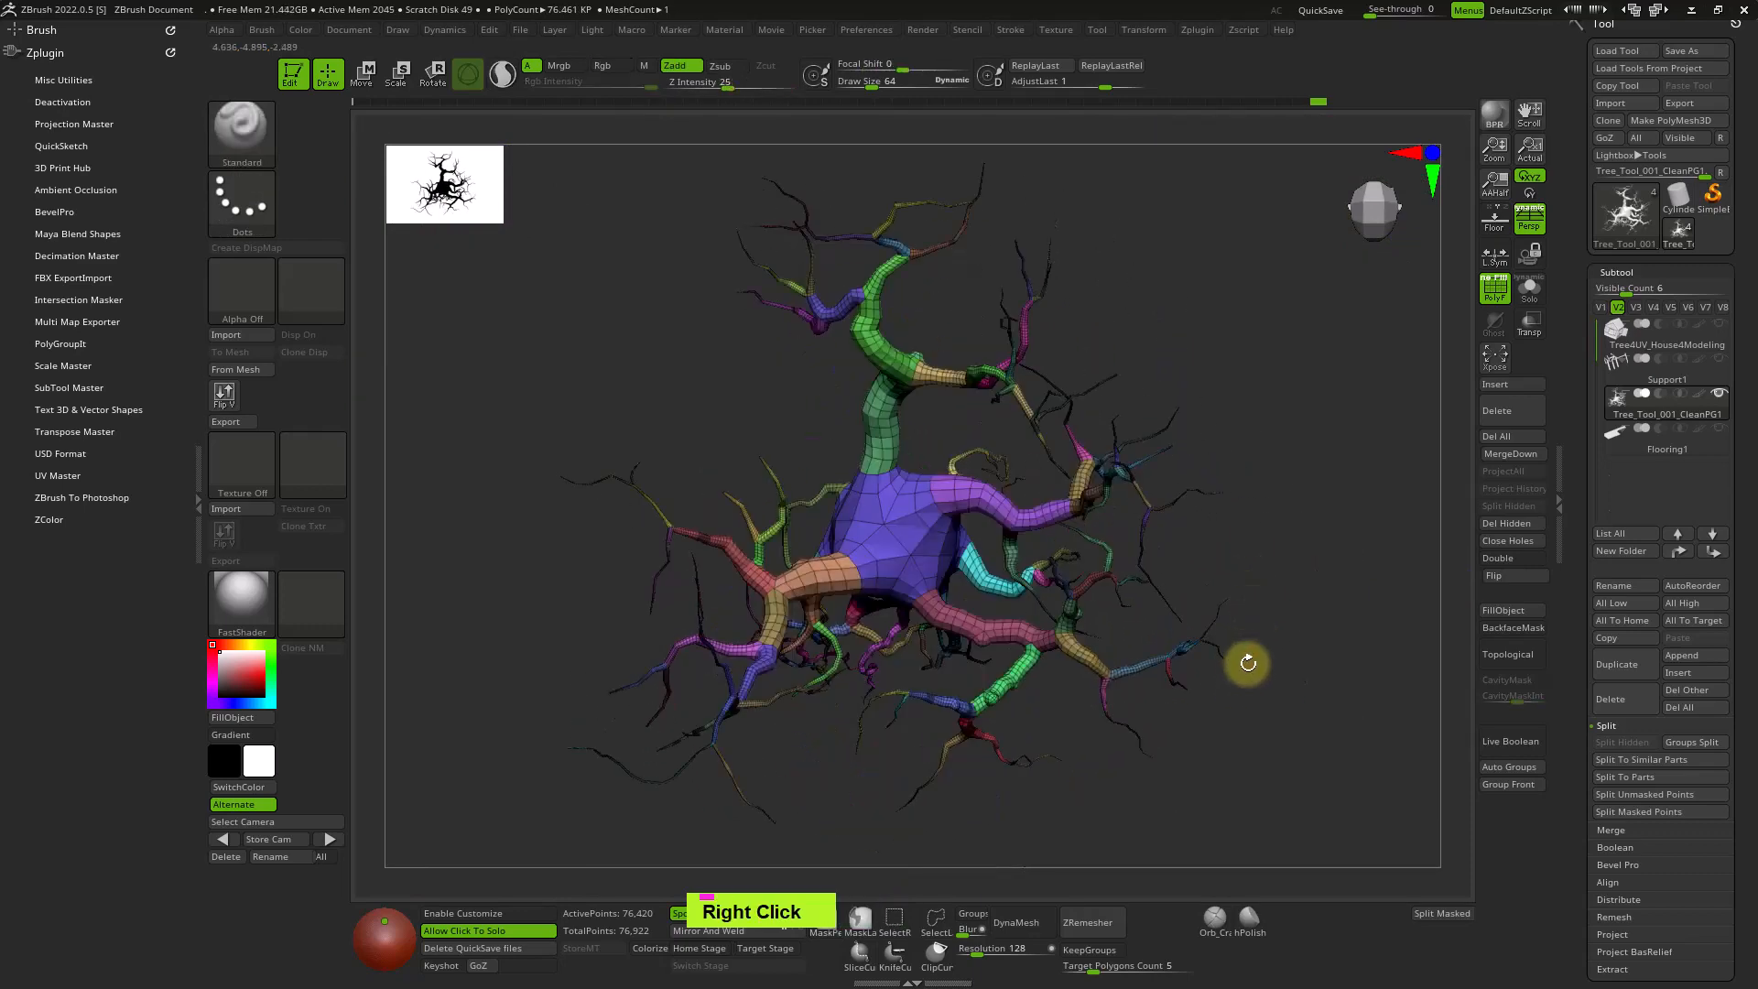
Examine the polygon sizes and polygroups across the tree, comparing the trunk with the thin branch ends.
right_click_drag(1249, 663, 1217, 589)
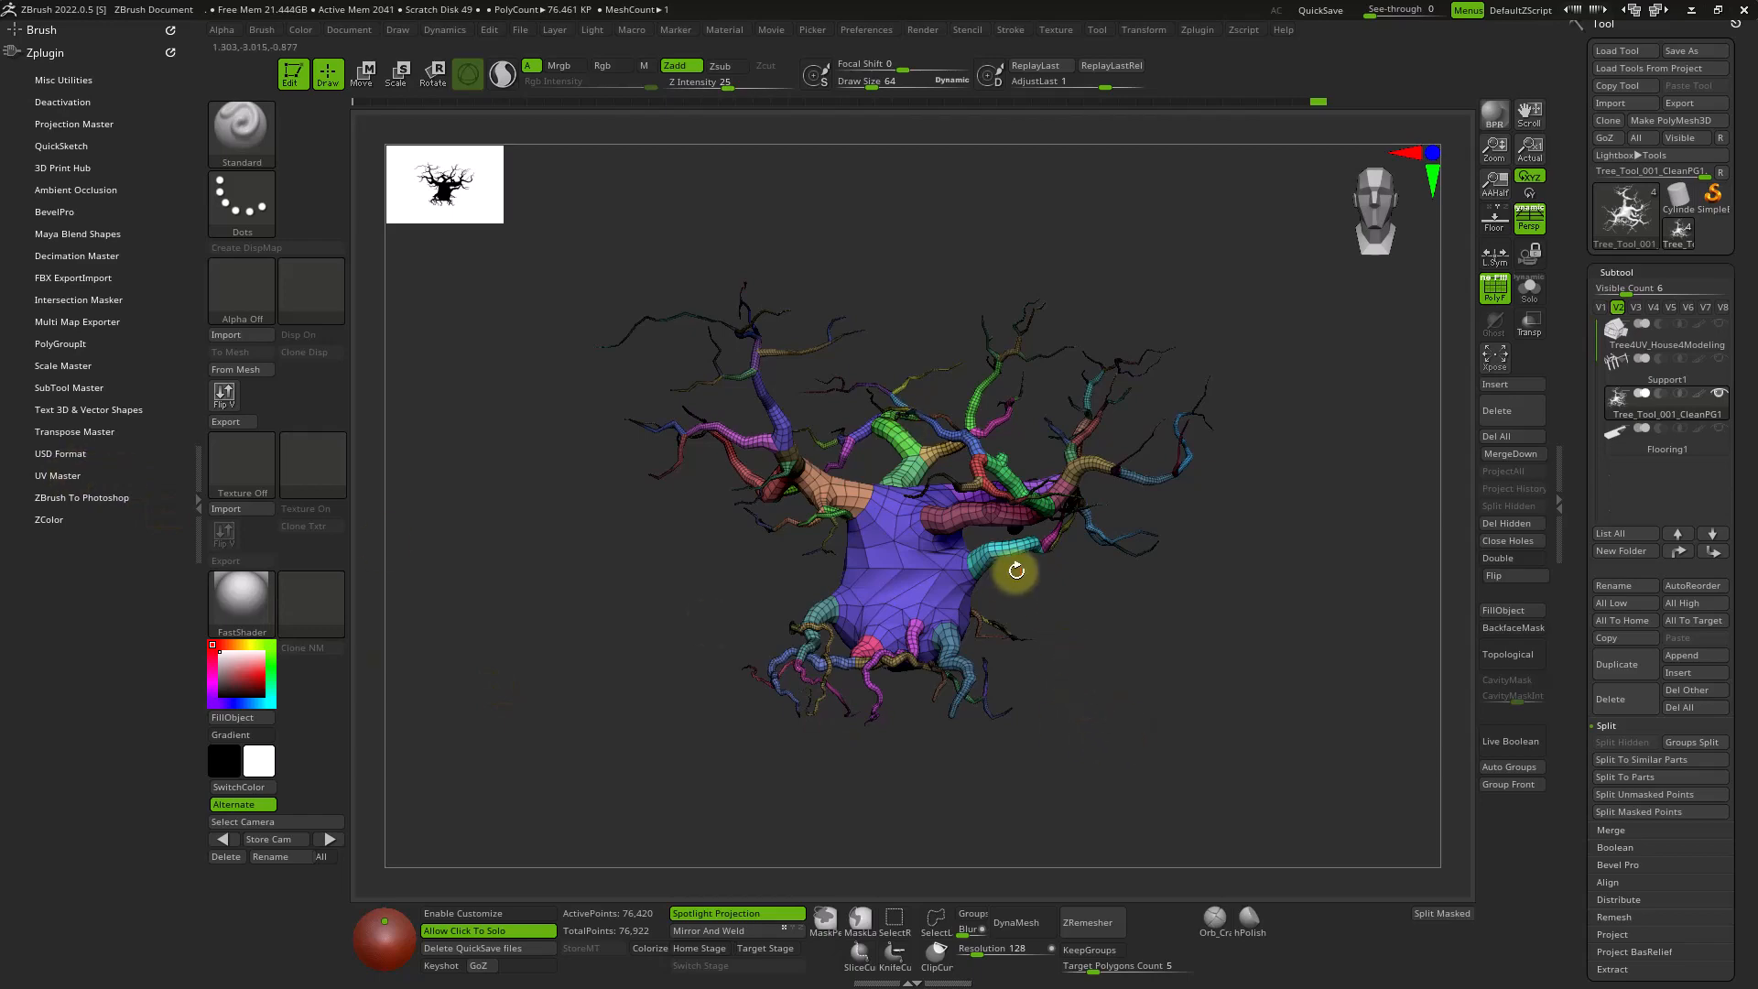
right_click_drag(1118, 616, 1165, 708, "ctrl")
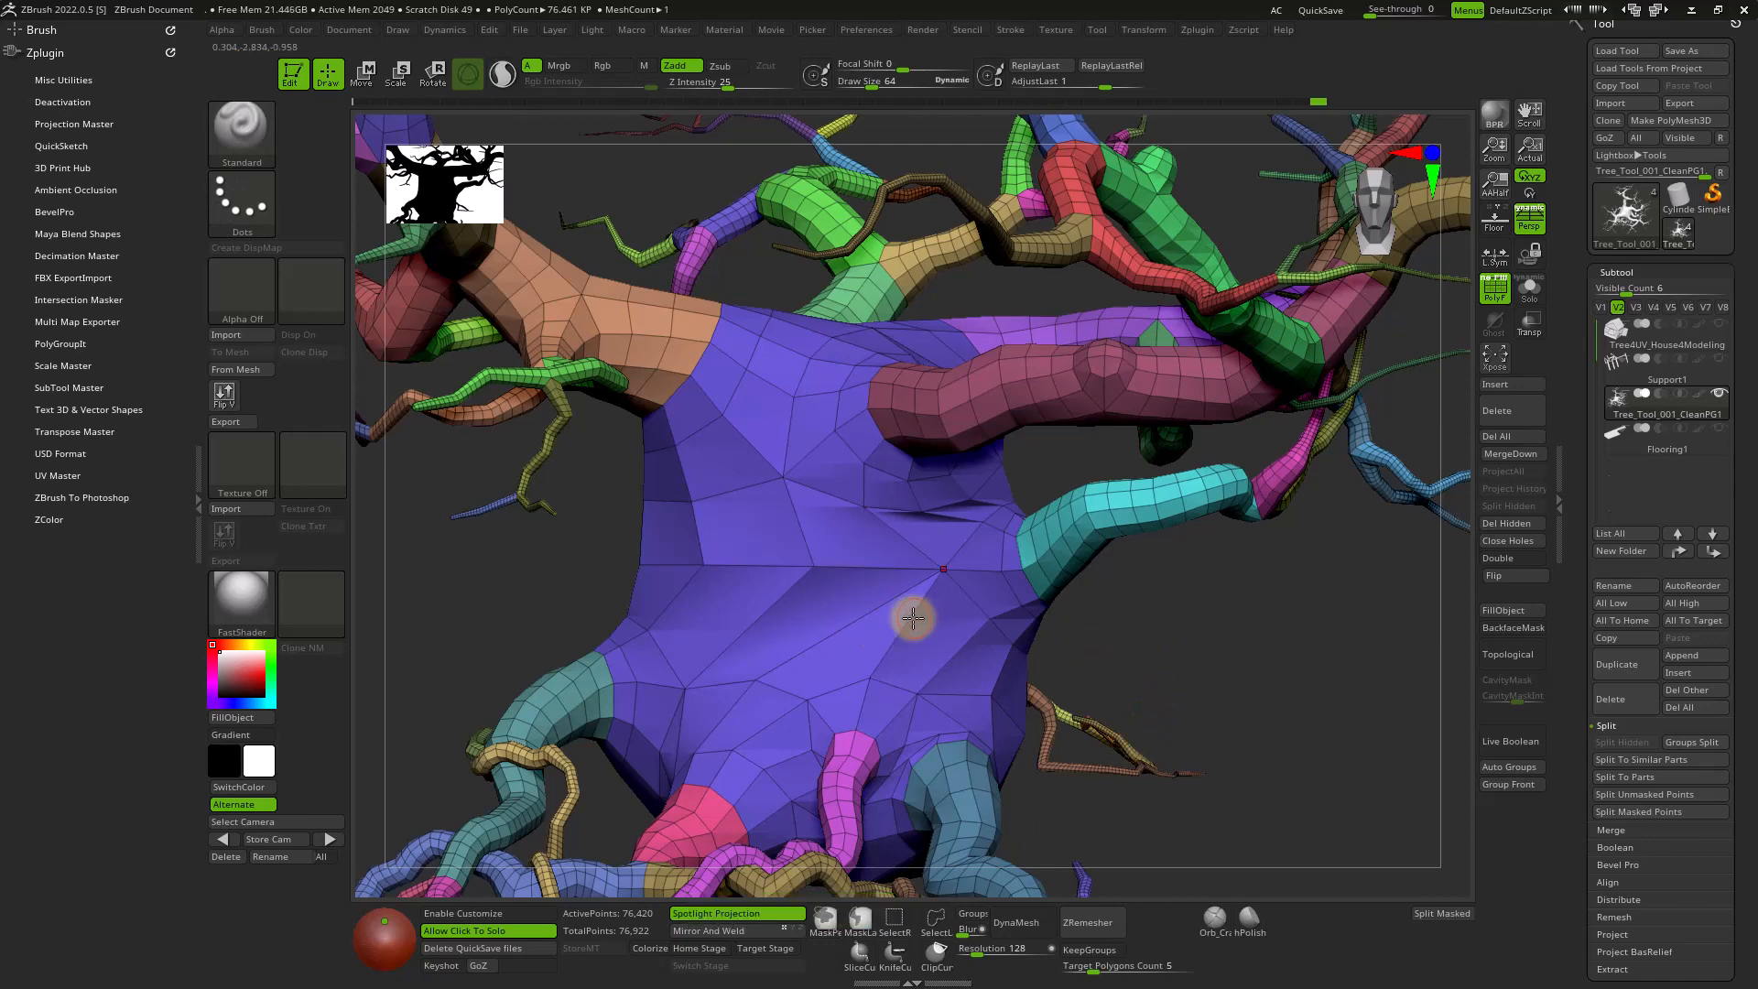
right_click_drag(949, 562, 926, 763, "alt")
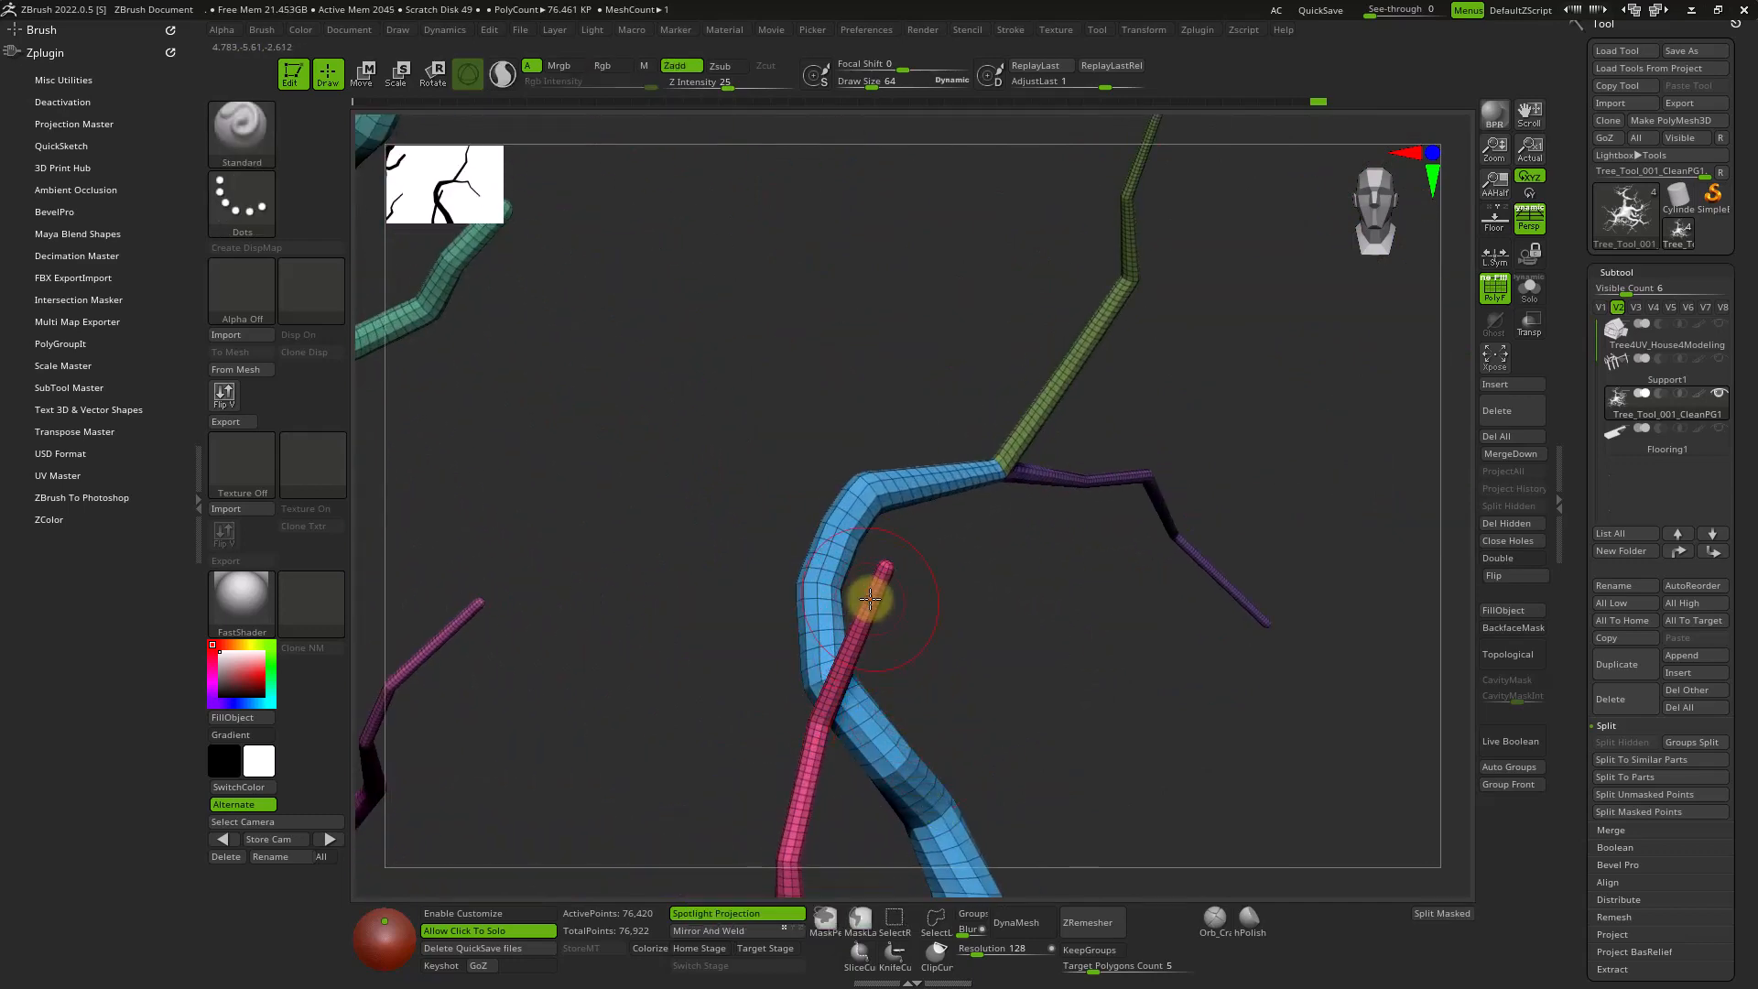
right_click_drag(870, 596, 1368, 461, "ctrl")
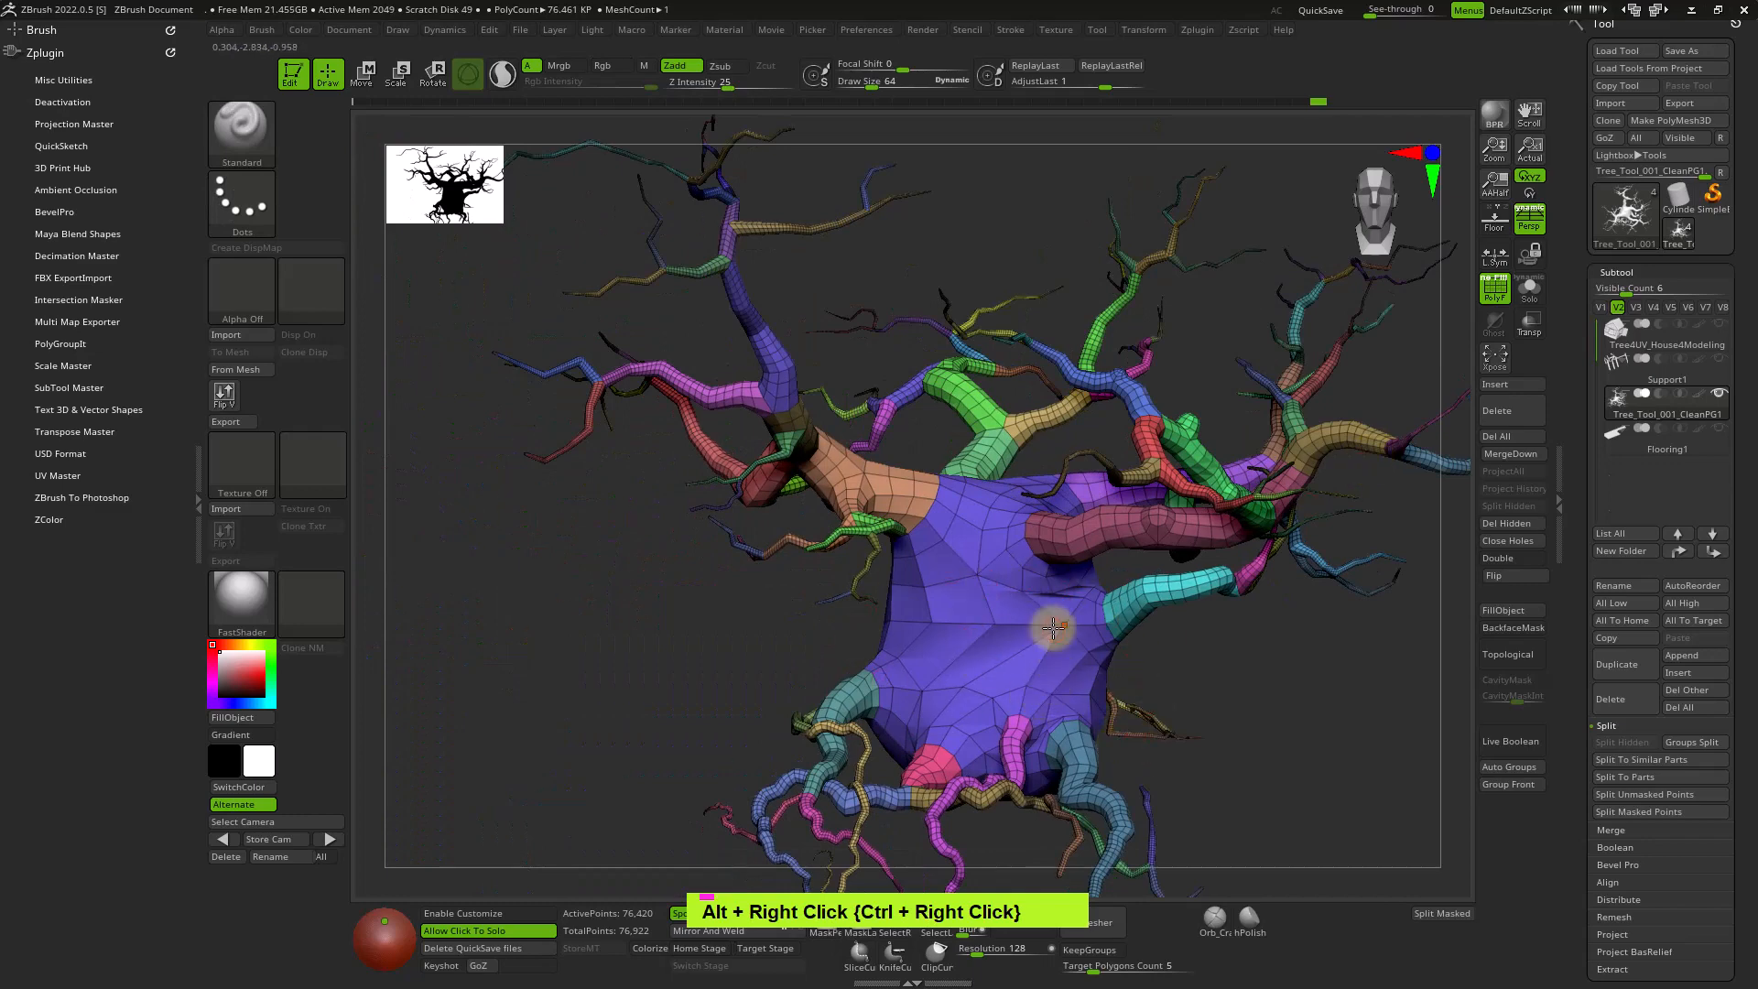
right_click_drag(1051, 616, 1060, 668, "ctrl")
Raise the draw size to about 243, smooth the middle of the trunk, and undo the smoothing stroke.
key("s")
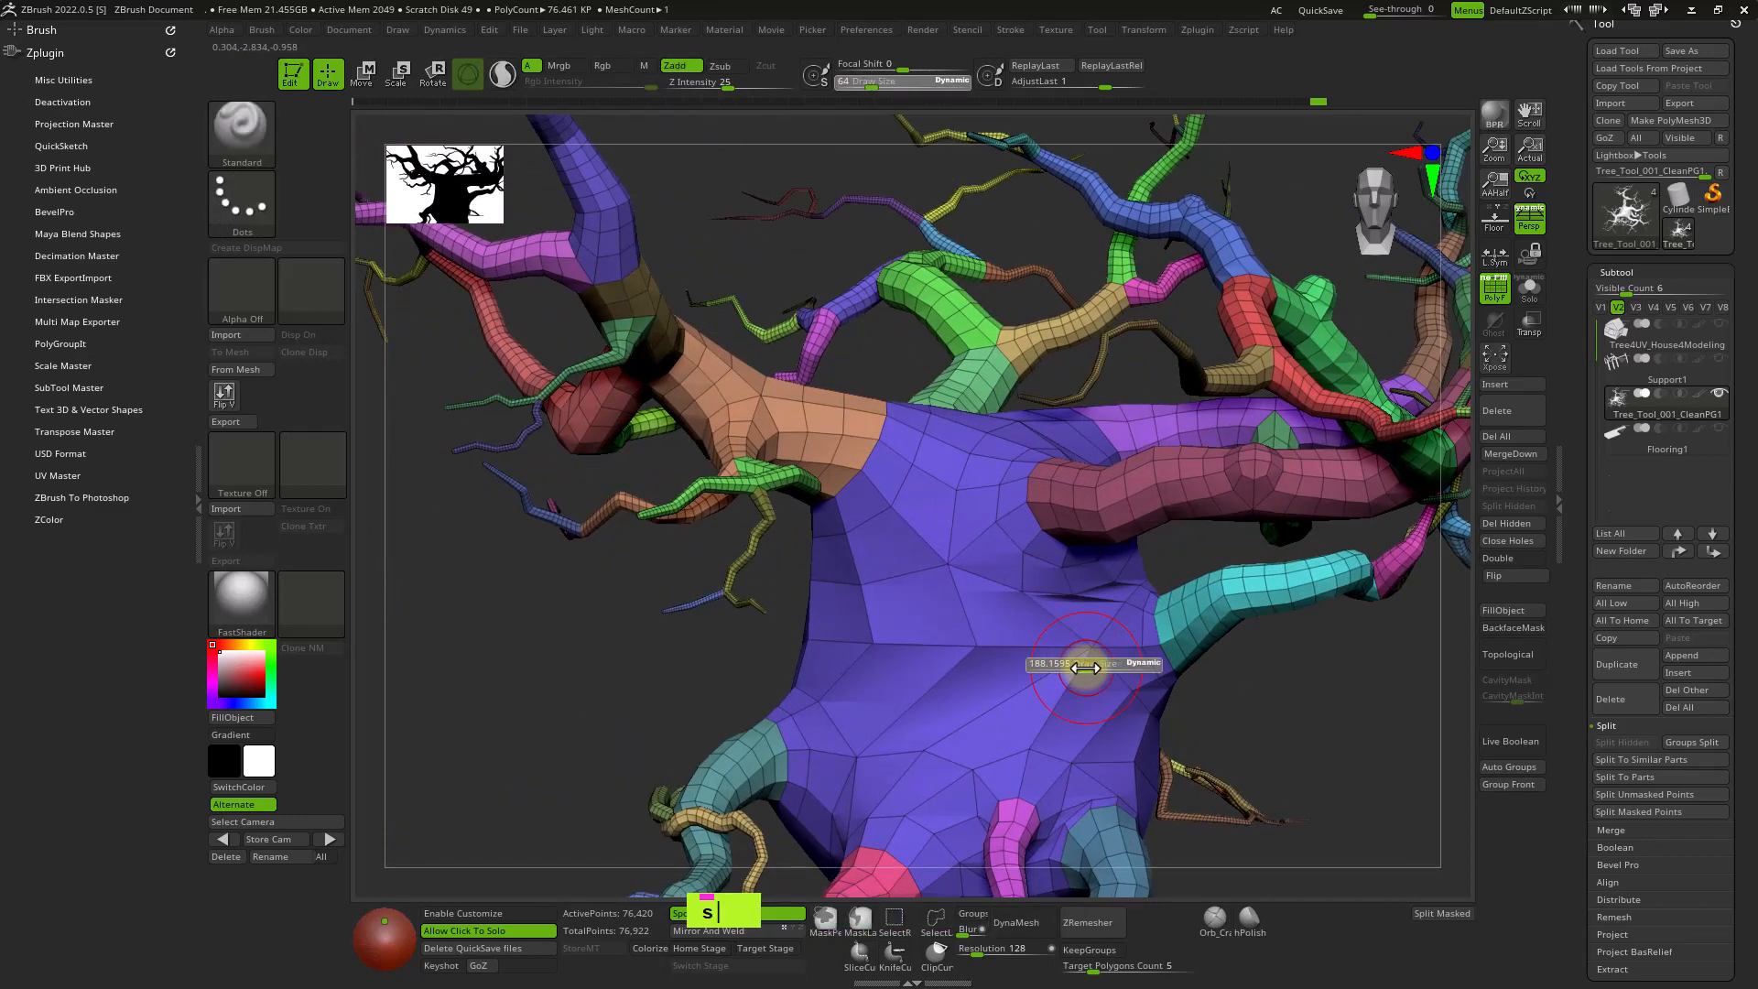
left_click_drag(1085, 667, 1081, 666)
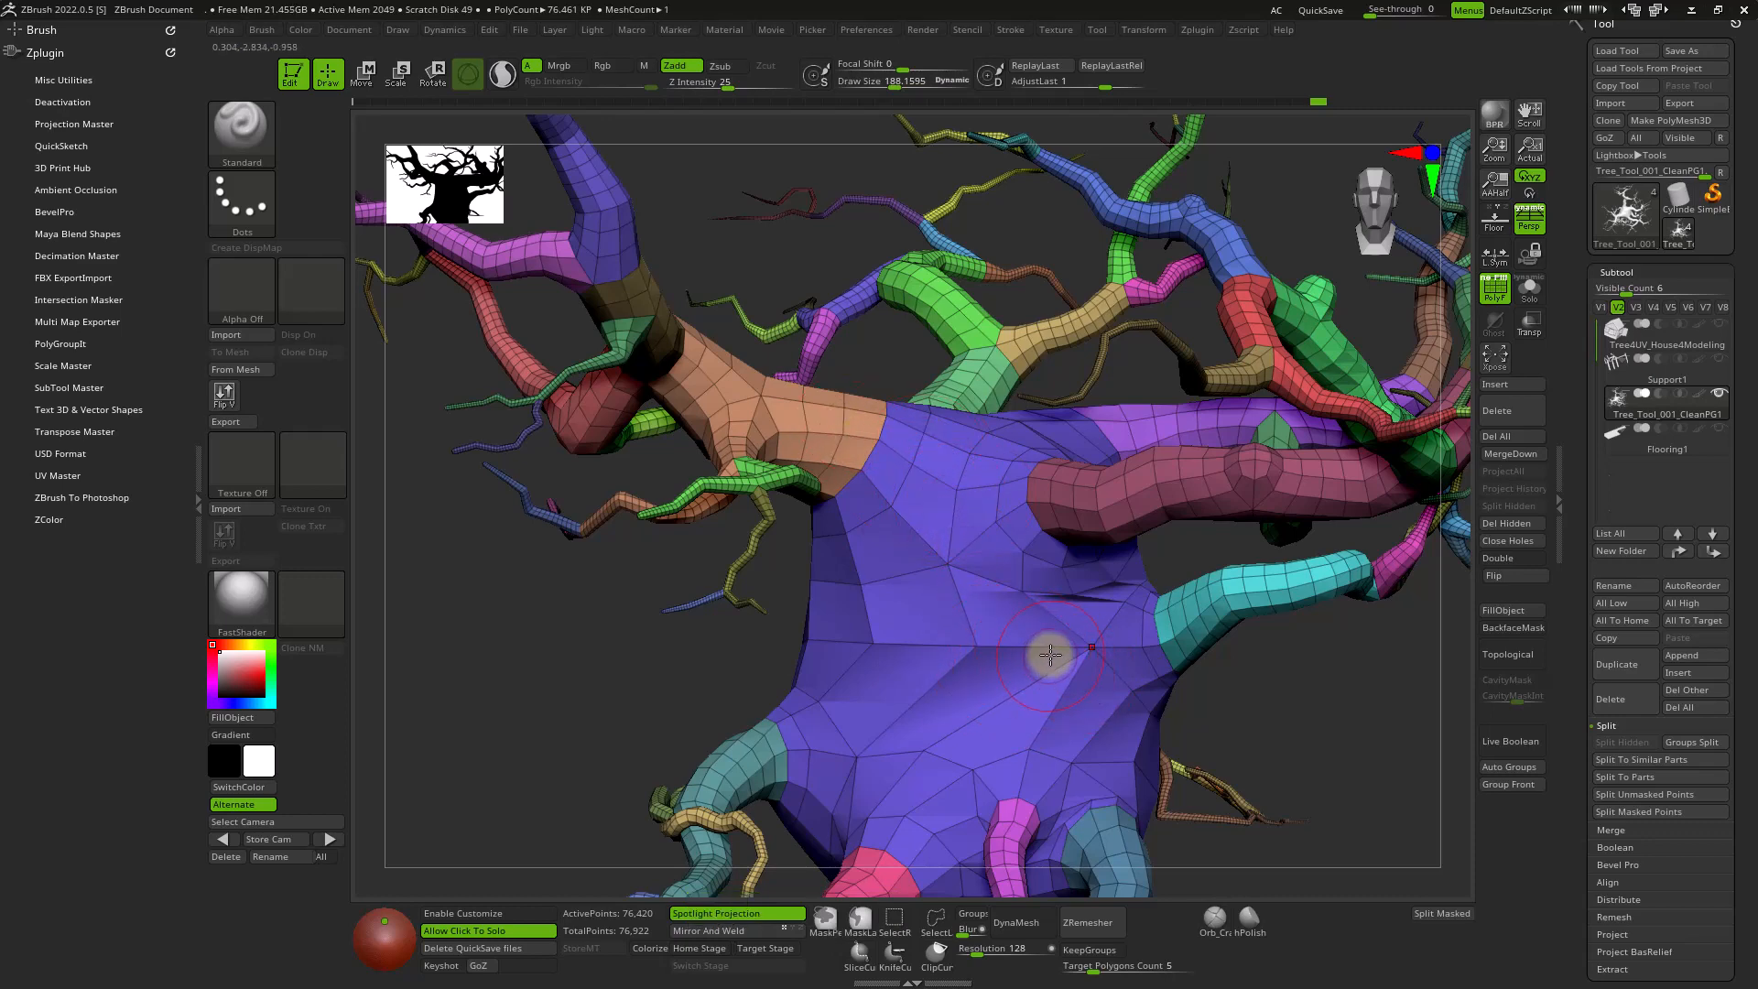
right_click(1050, 653, "alt")
right_click(949, 616, "alt")
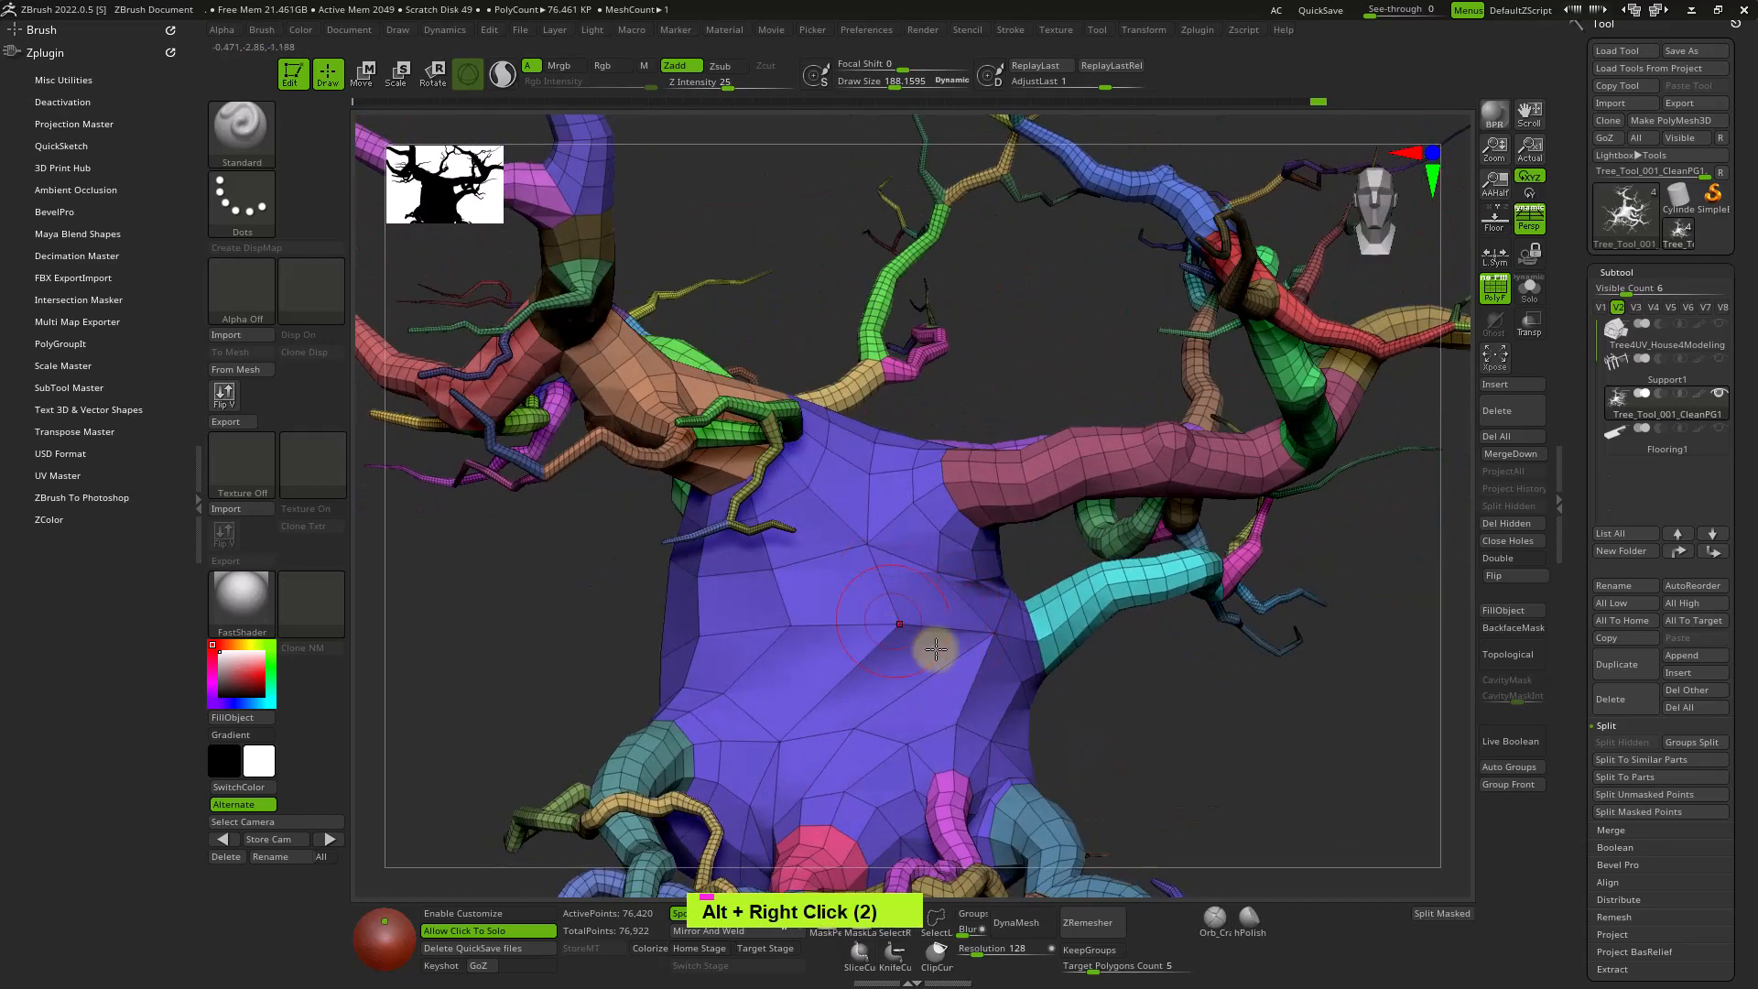
right_click(893, 624)
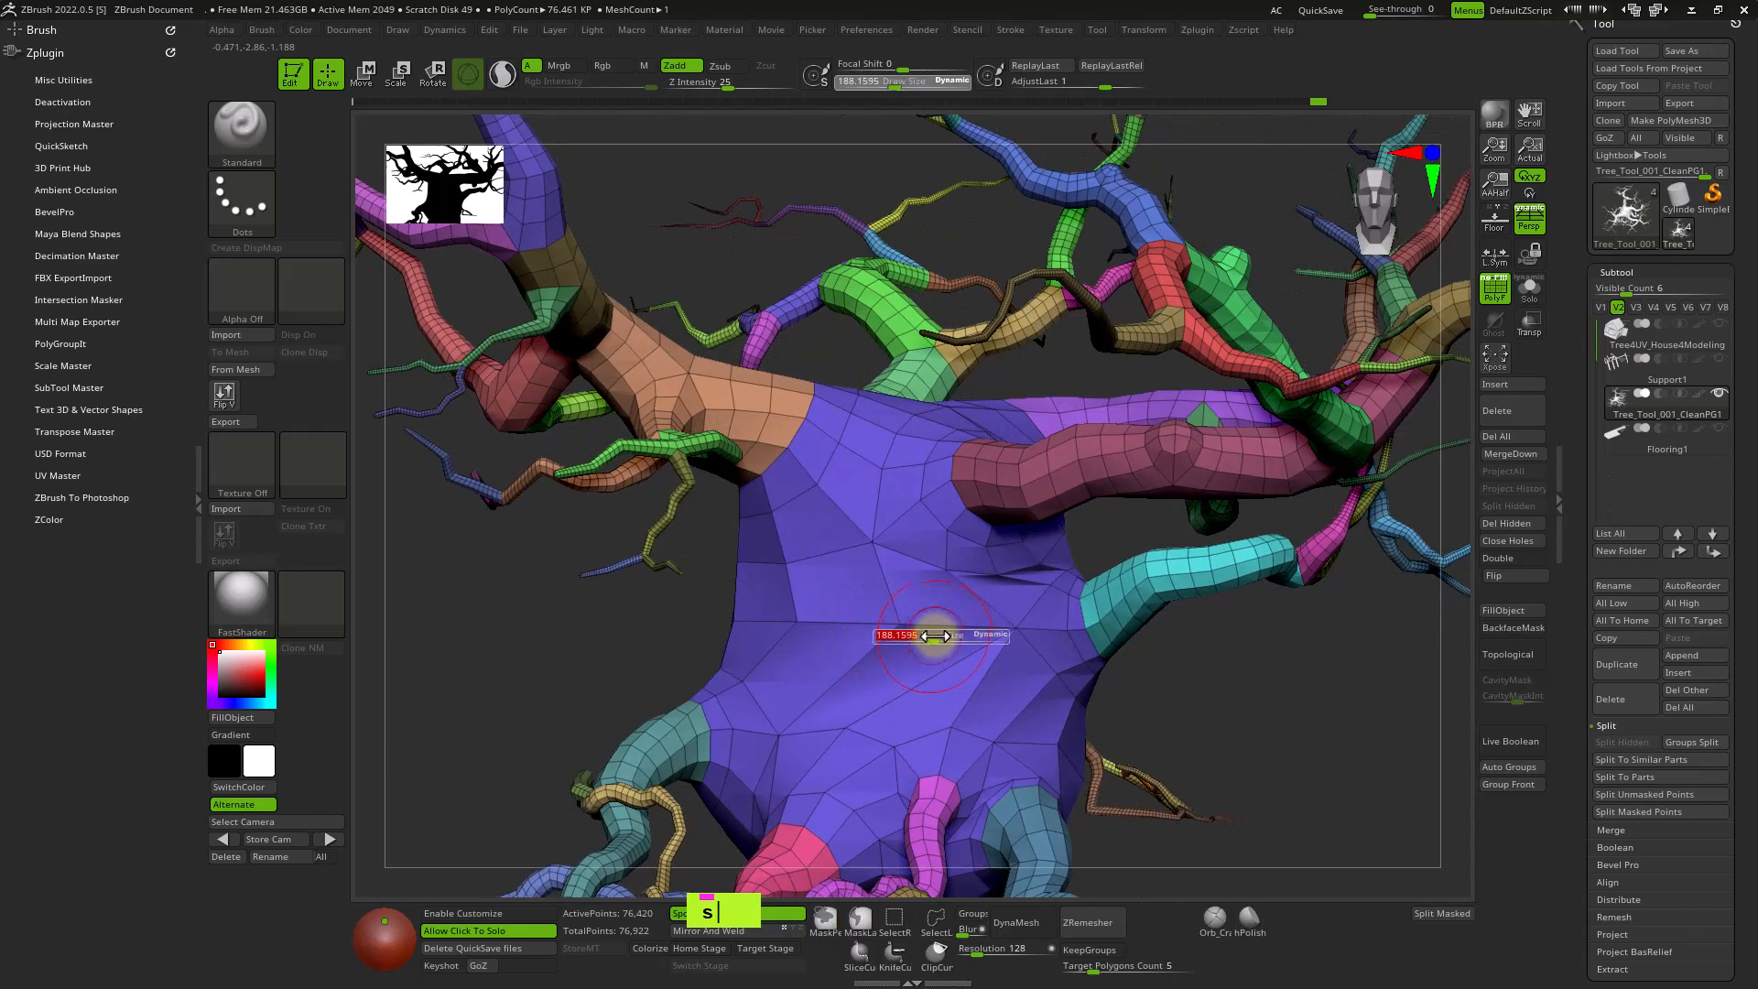
mouse_move(898, 608)
left_mouse_down("shift")
mouse_move(808, 605)
mouse_move(962, 637)
left_mouse_up("shift")
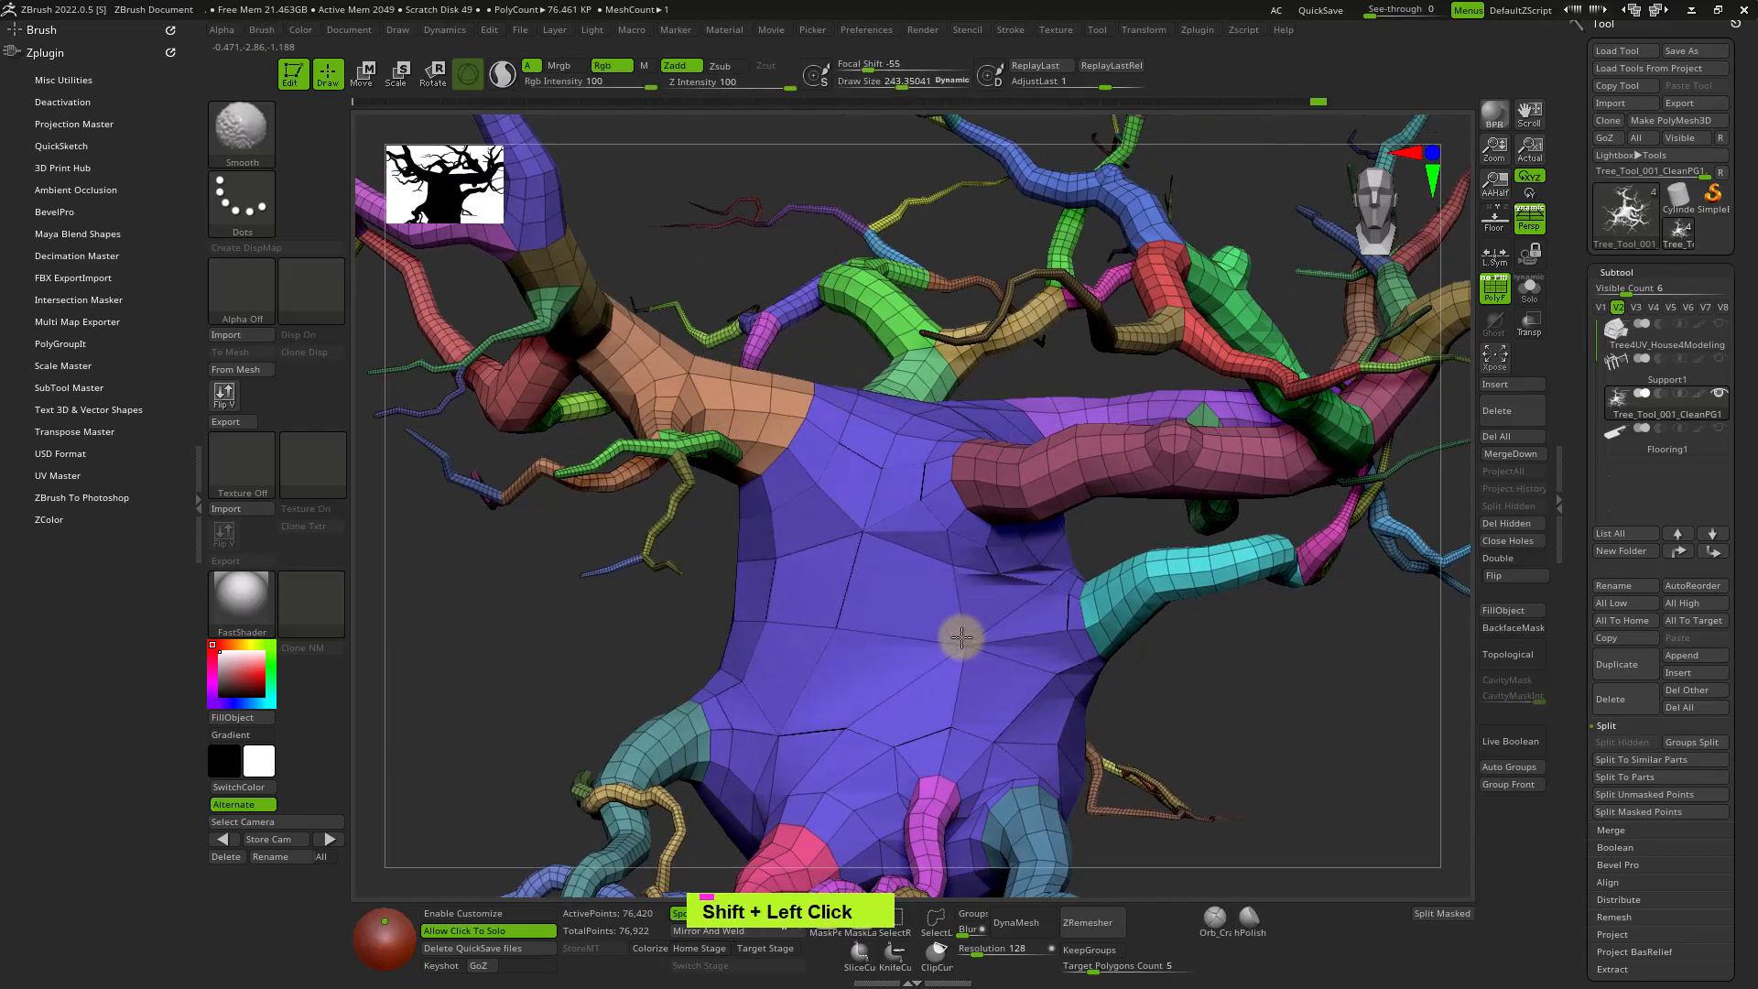
mouse_move(971, 641)
right_mouse_down()
mouse_move(973, 613)
mouse_move(918, 581)
right_mouse_up()
key("ctrl+z")
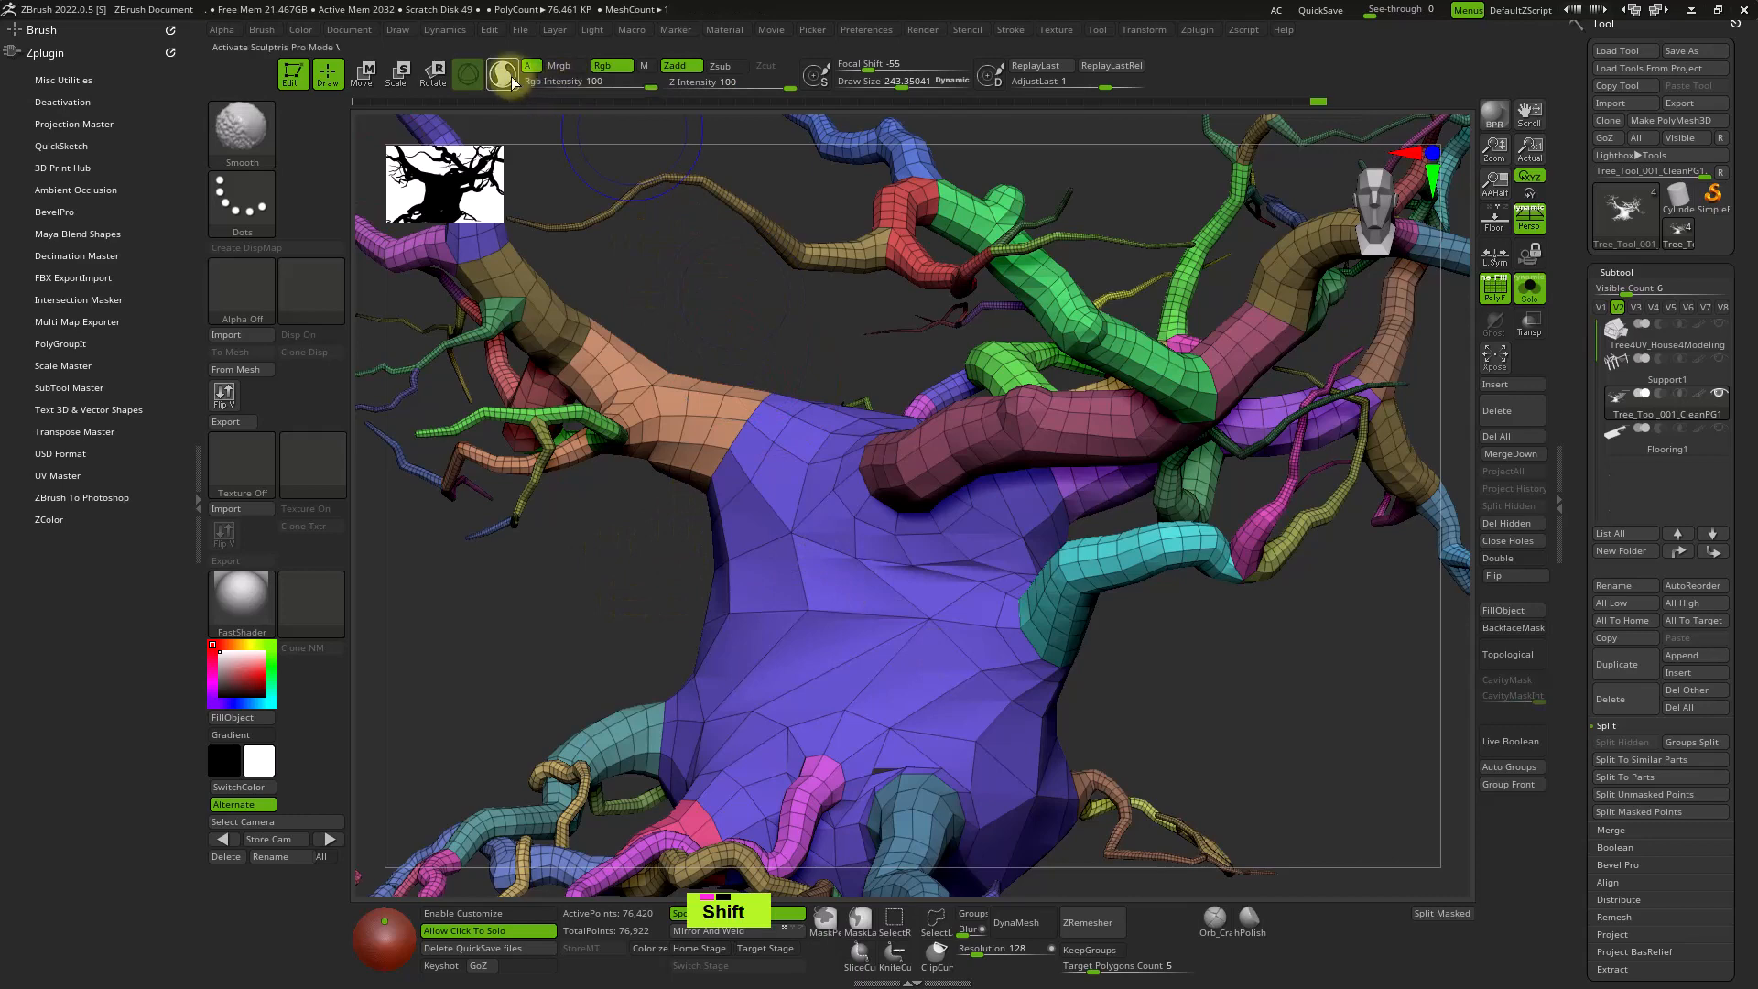
Activate Sculptris Pro mode, smooth the middle of the trunk with it, and undo the latest strokes.
left_click(539, 116, "shift")
mouse_move(851, 596)
left_mouse_down("shift")
mouse_move(847, 663)
mouse_move(793, 647)
mouse_move(828, 596)
left_mouse_up("shift")
key("ctrl+z")
key("ctrl+z")
key("ctrl+z")
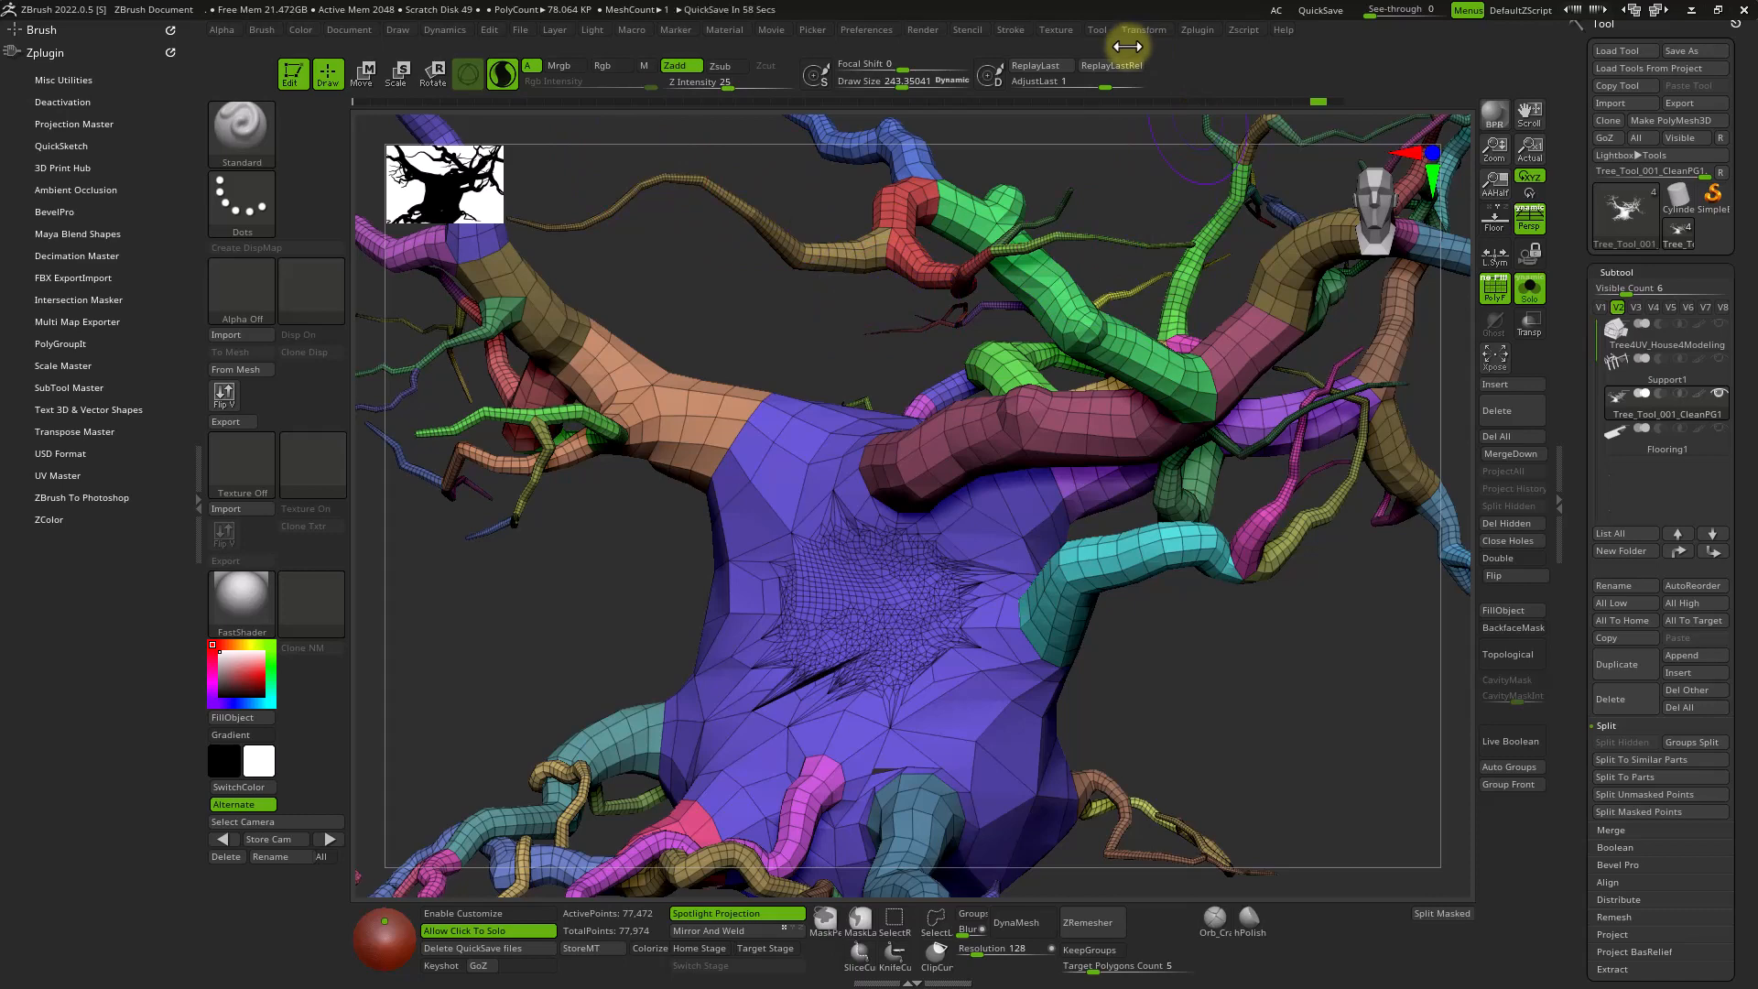
Show the Sculptris Pro stroke settings and smooth the middle of the trunk with Adaptive Size on.
left_click(1014, 30)
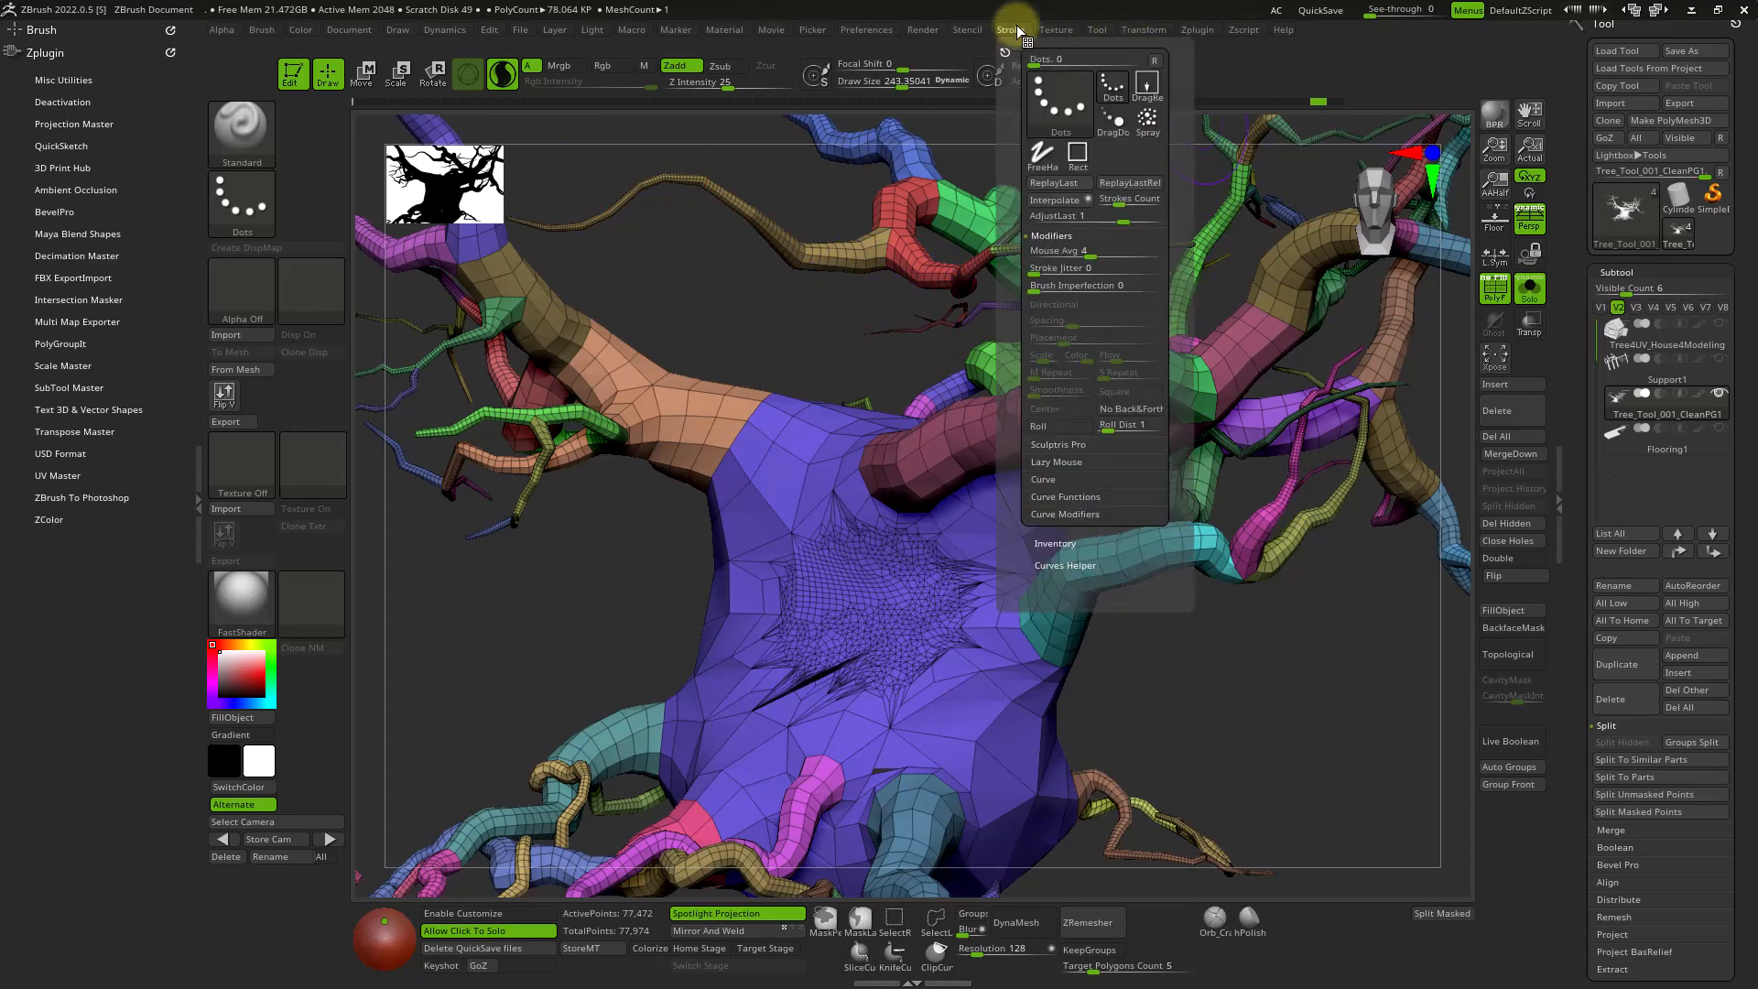
left_click(1053, 444)
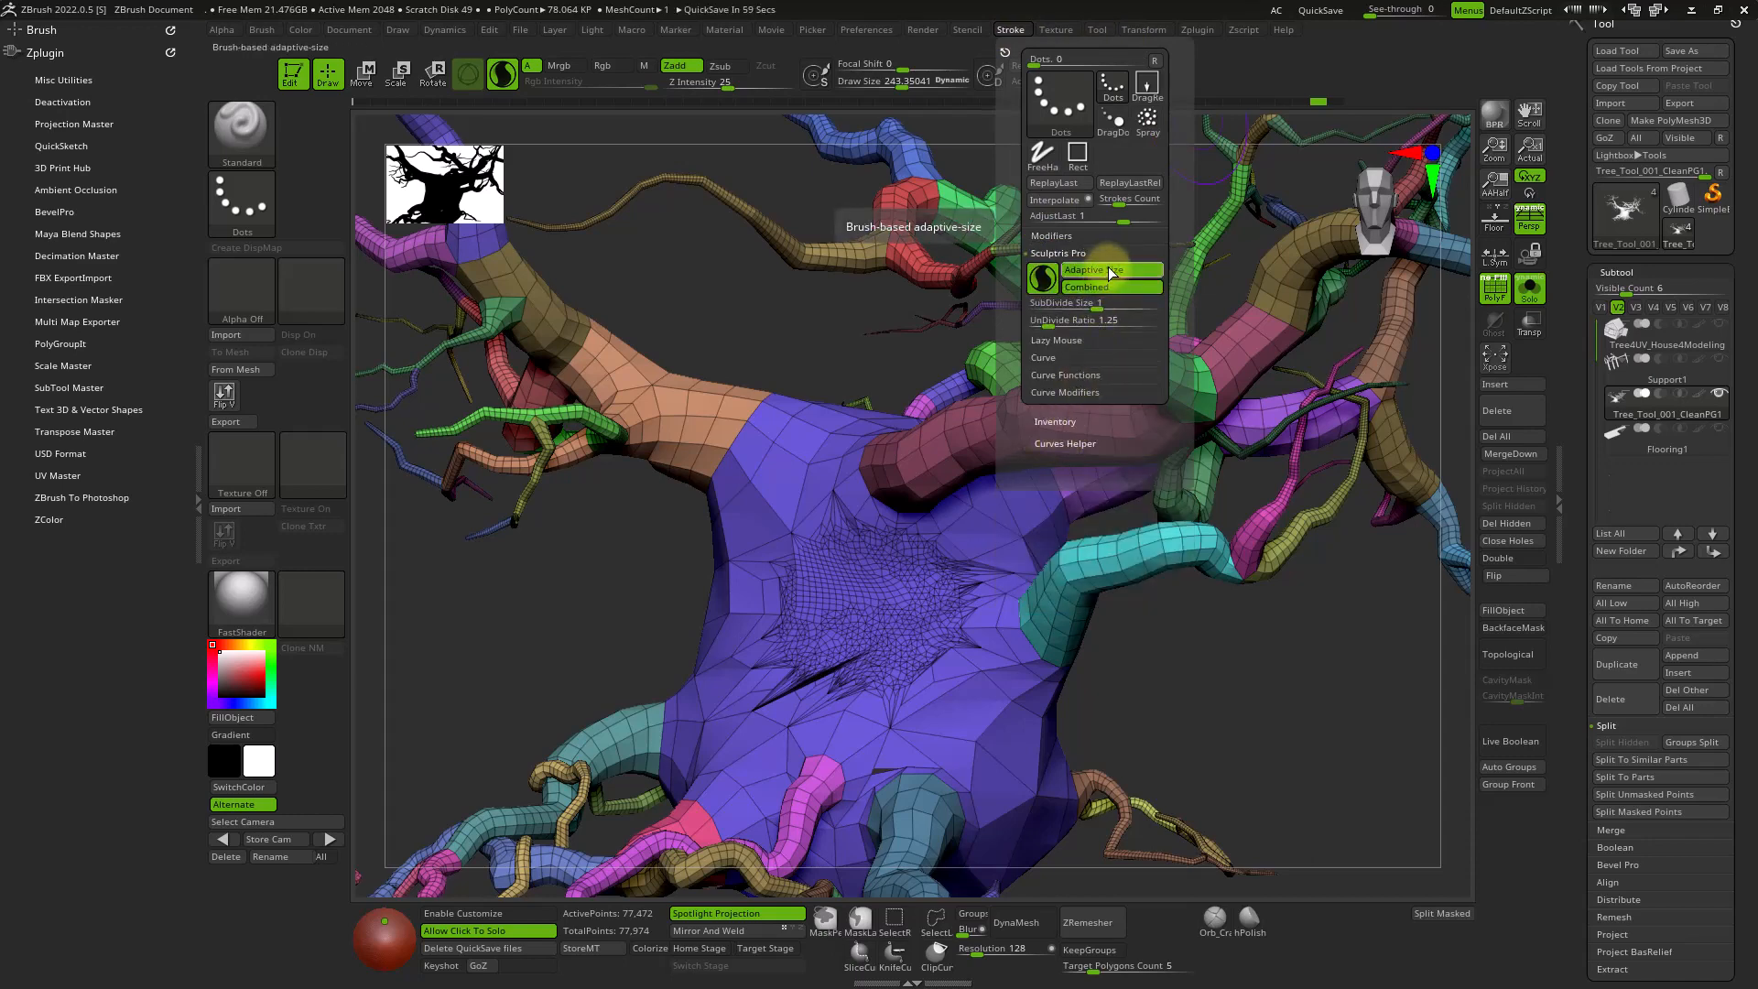
left_click(852, 604, "shift")
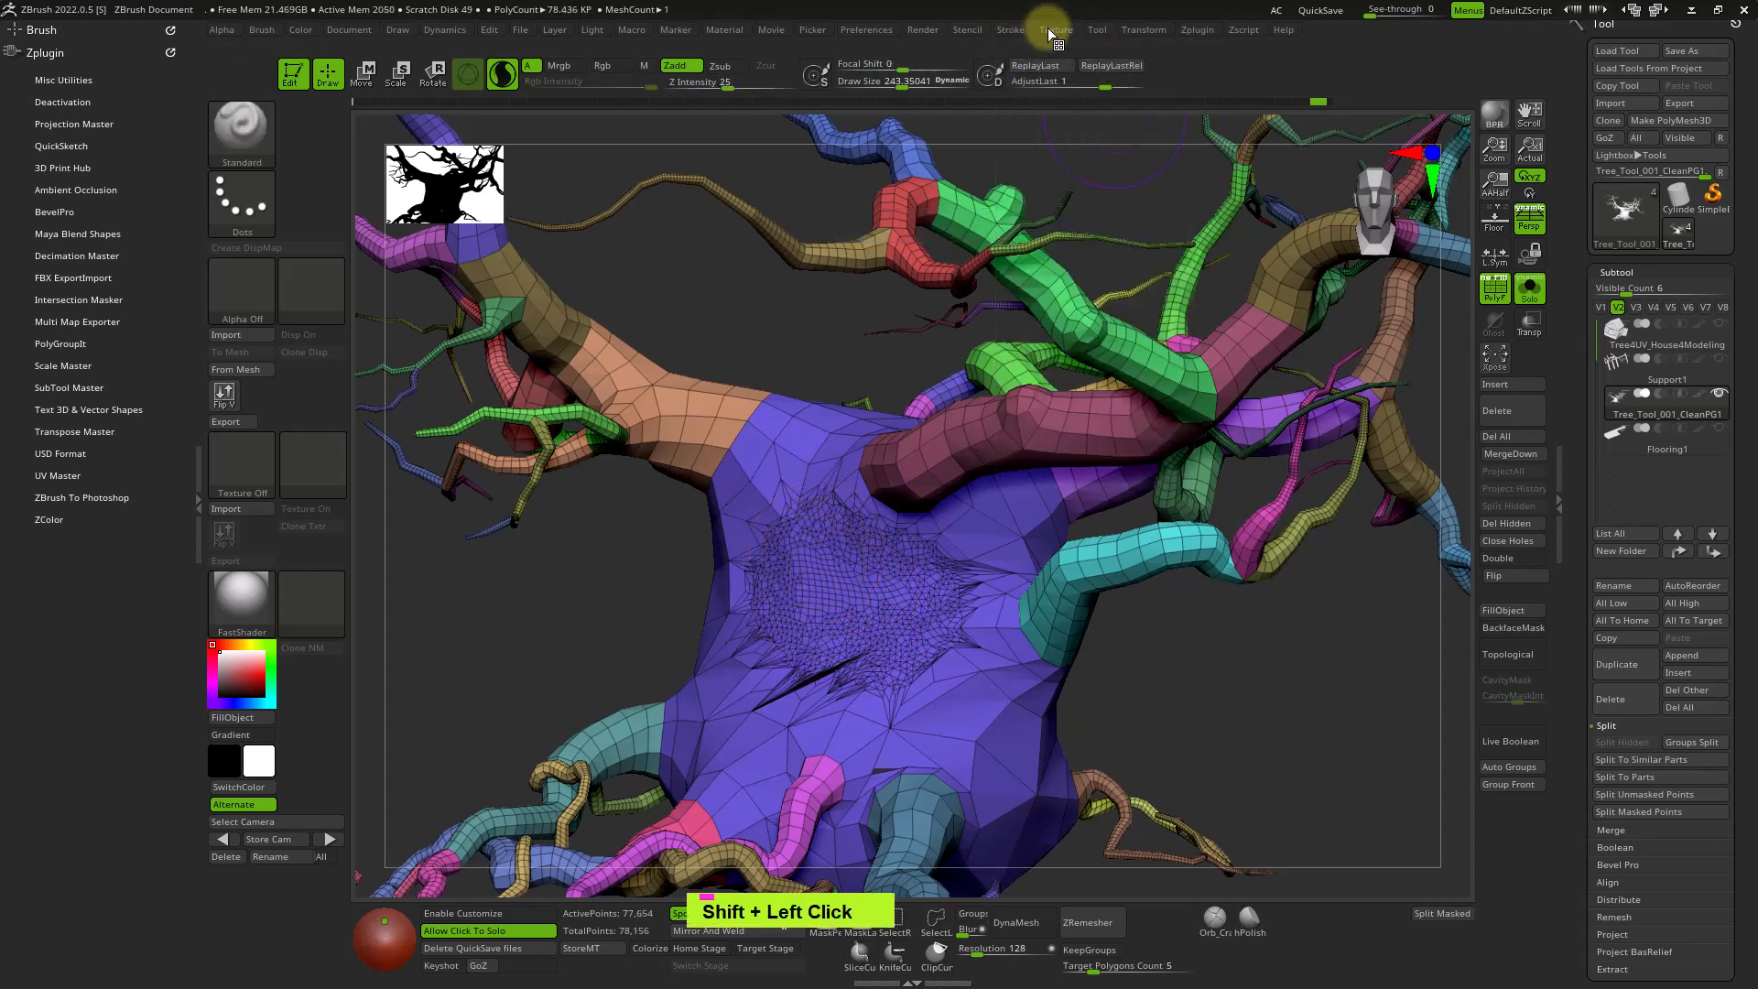
Adjust the Sculptris Pro SubDivide Size and smooth the front of the trunk, undoing and repeating the last stroke.
left_click(1012, 29)
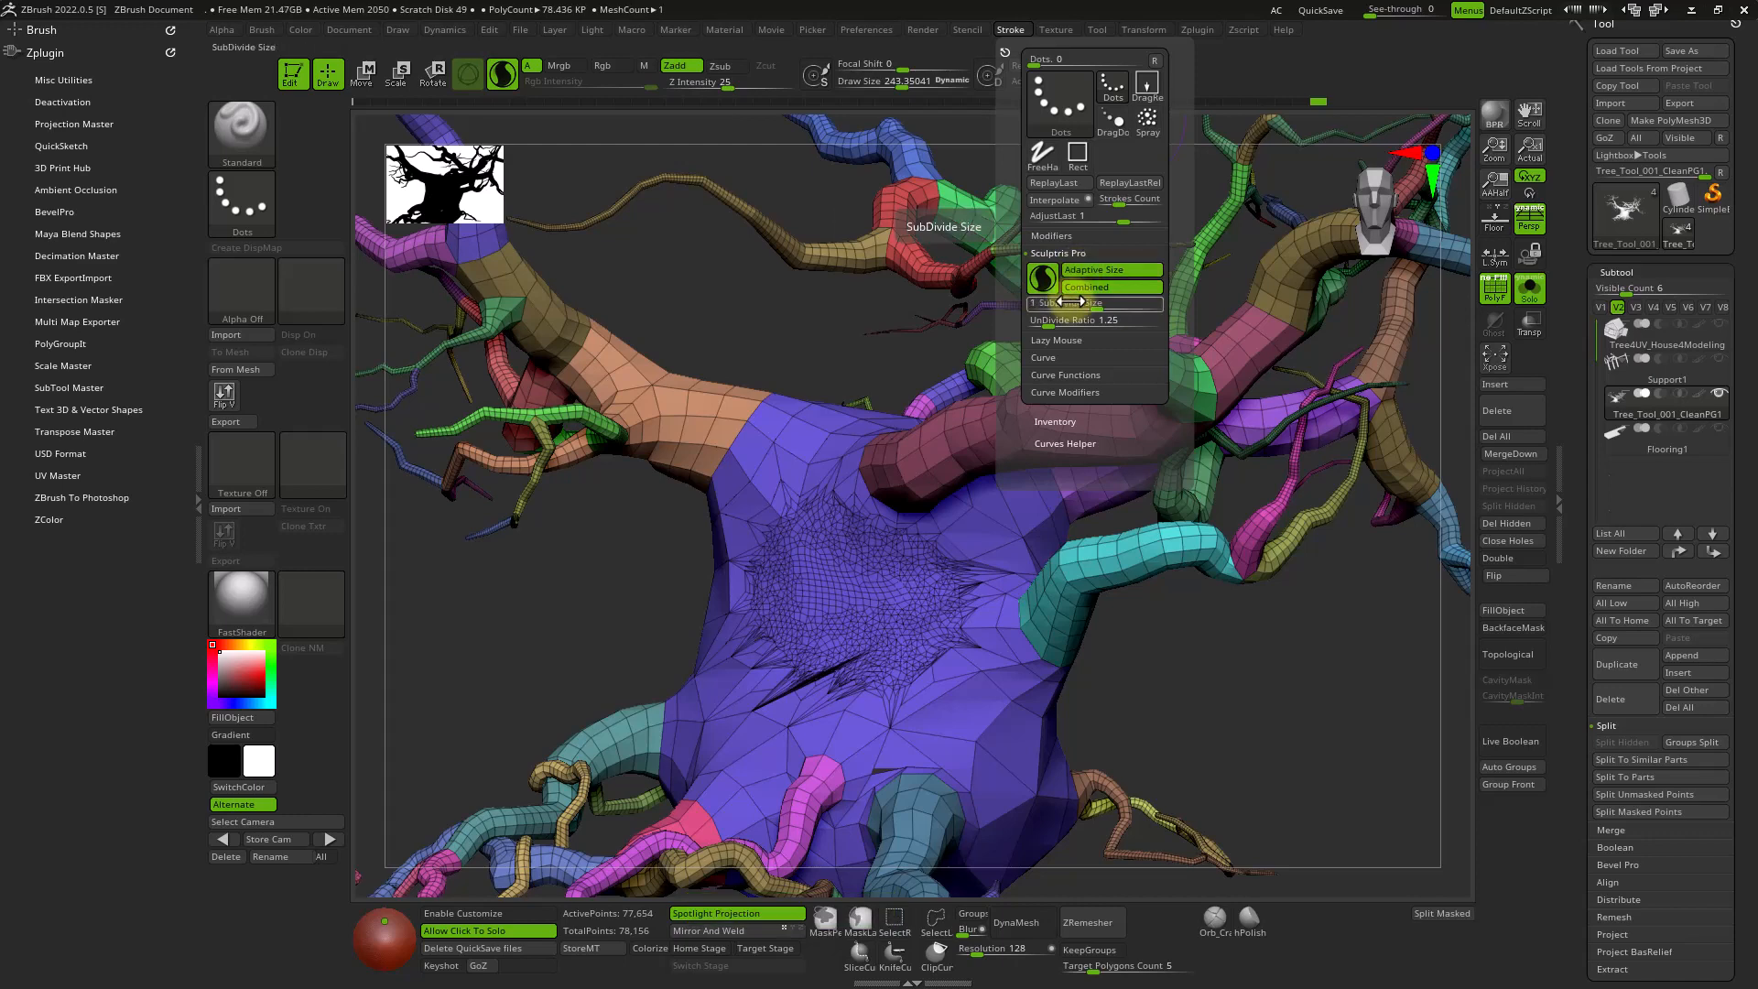
left_click_drag(1076, 303, 1111, 307)
mouse_move(778, 608)
left_mouse_down("shift")
mouse_move(788, 576)
mouse_move(830, 573)
mouse_move(824, 635)
mouse_move(883, 656)
mouse_move(934, 596)
mouse_move(949, 621)
mouse_move(895, 617)
left_mouse_up("shift")
right_click_drag(894, 616, 903, 616)
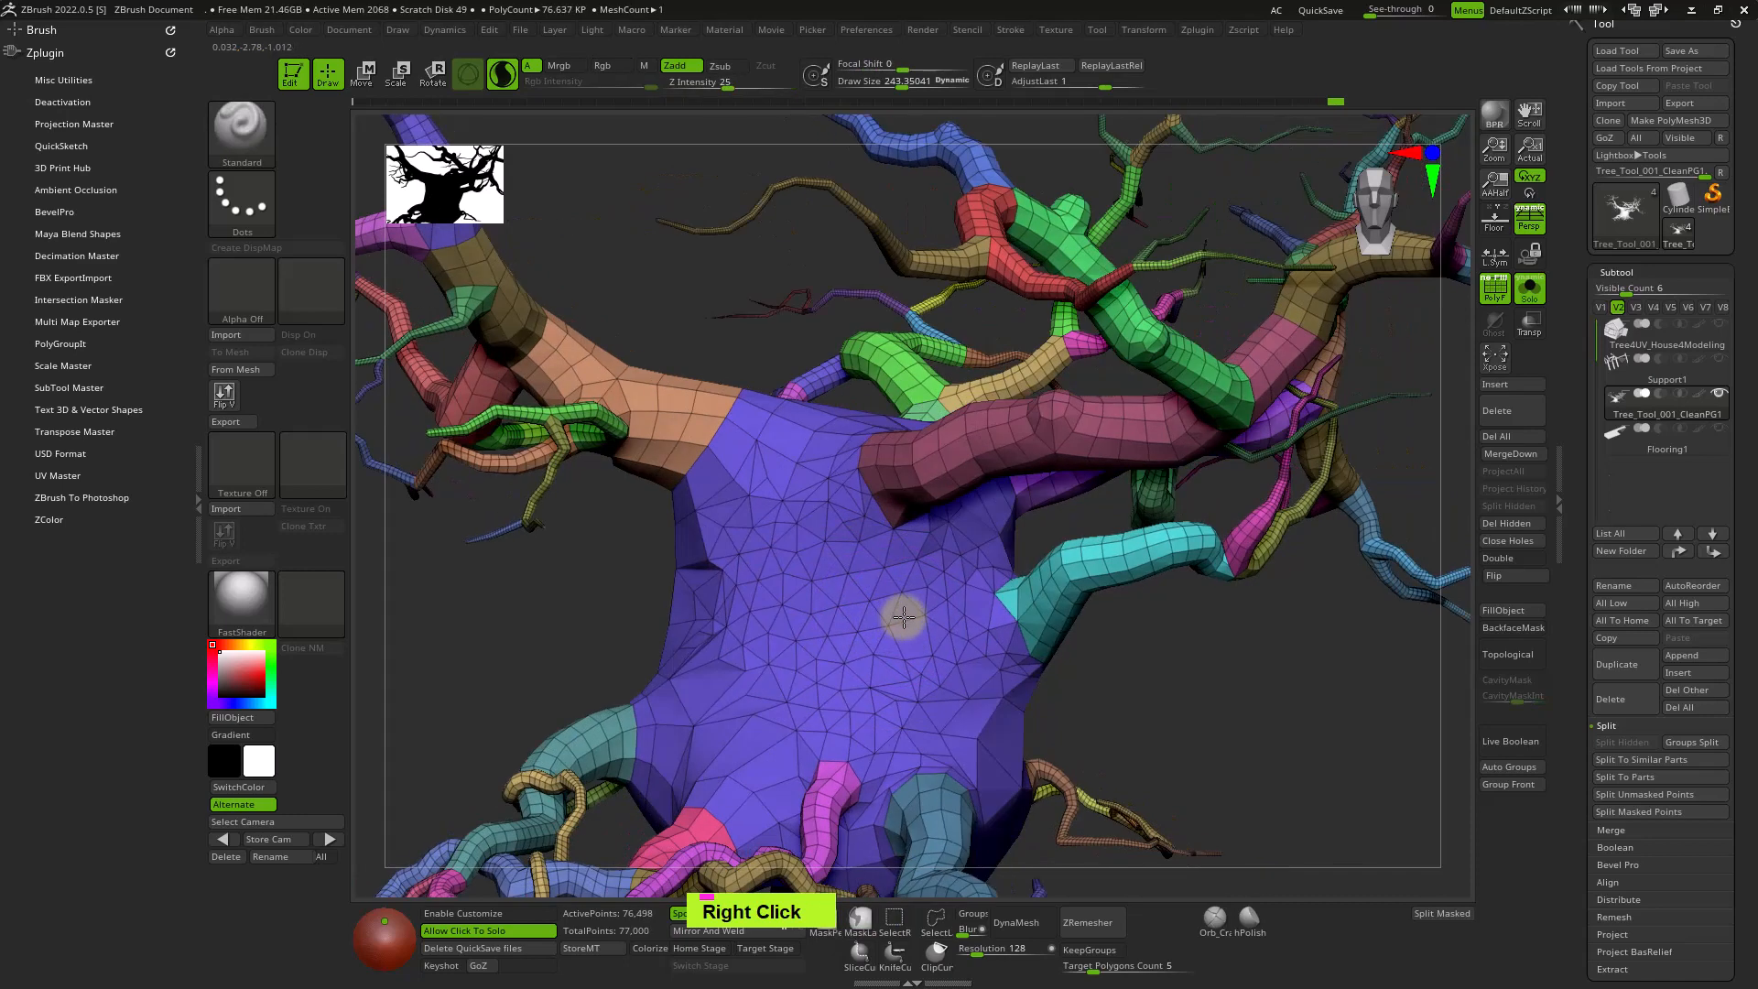
key("ctrl+z")
left_click_drag(912, 618, 910, 616, "shift")
mouse_move(910, 616)
right_mouse_down()
mouse_move(750, 636)
mouse_move(821, 589)
mouse_move(796, 573)
right_mouse_up()
Smooth the side and back of the trunk below the large branches with Sculptris Pro.
left_click(680, 615, "shift")
mouse_move(688, 565)
right_mouse_down("alt")
mouse_move(824, 506)
mouse_move(745, 494)
mouse_move(719, 601)
mouse_move(644, 564)
right_mouse_up("alt")
mouse_move(643, 563)
left_mouse_down("shift")
mouse_move(616, 514)
mouse_move(617, 557)
left_mouse_up("shift")
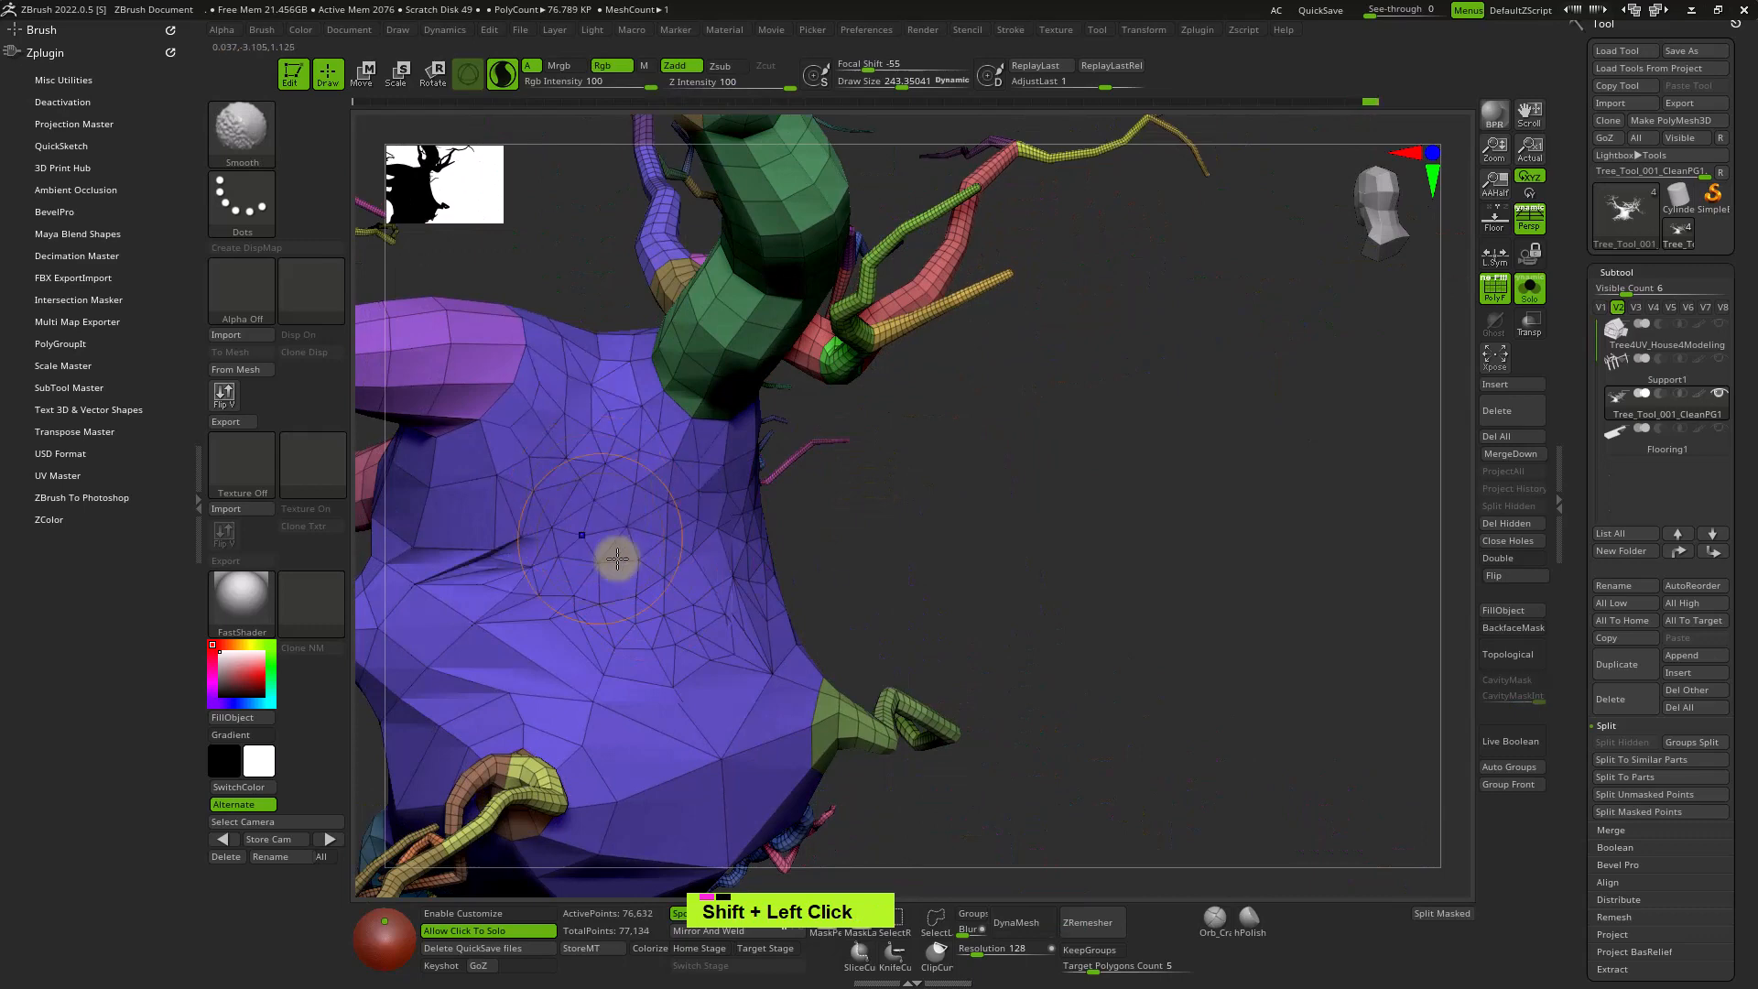
right_click_drag(616, 557, 855, 471, "alt")
left_click(727, 514, "shift")
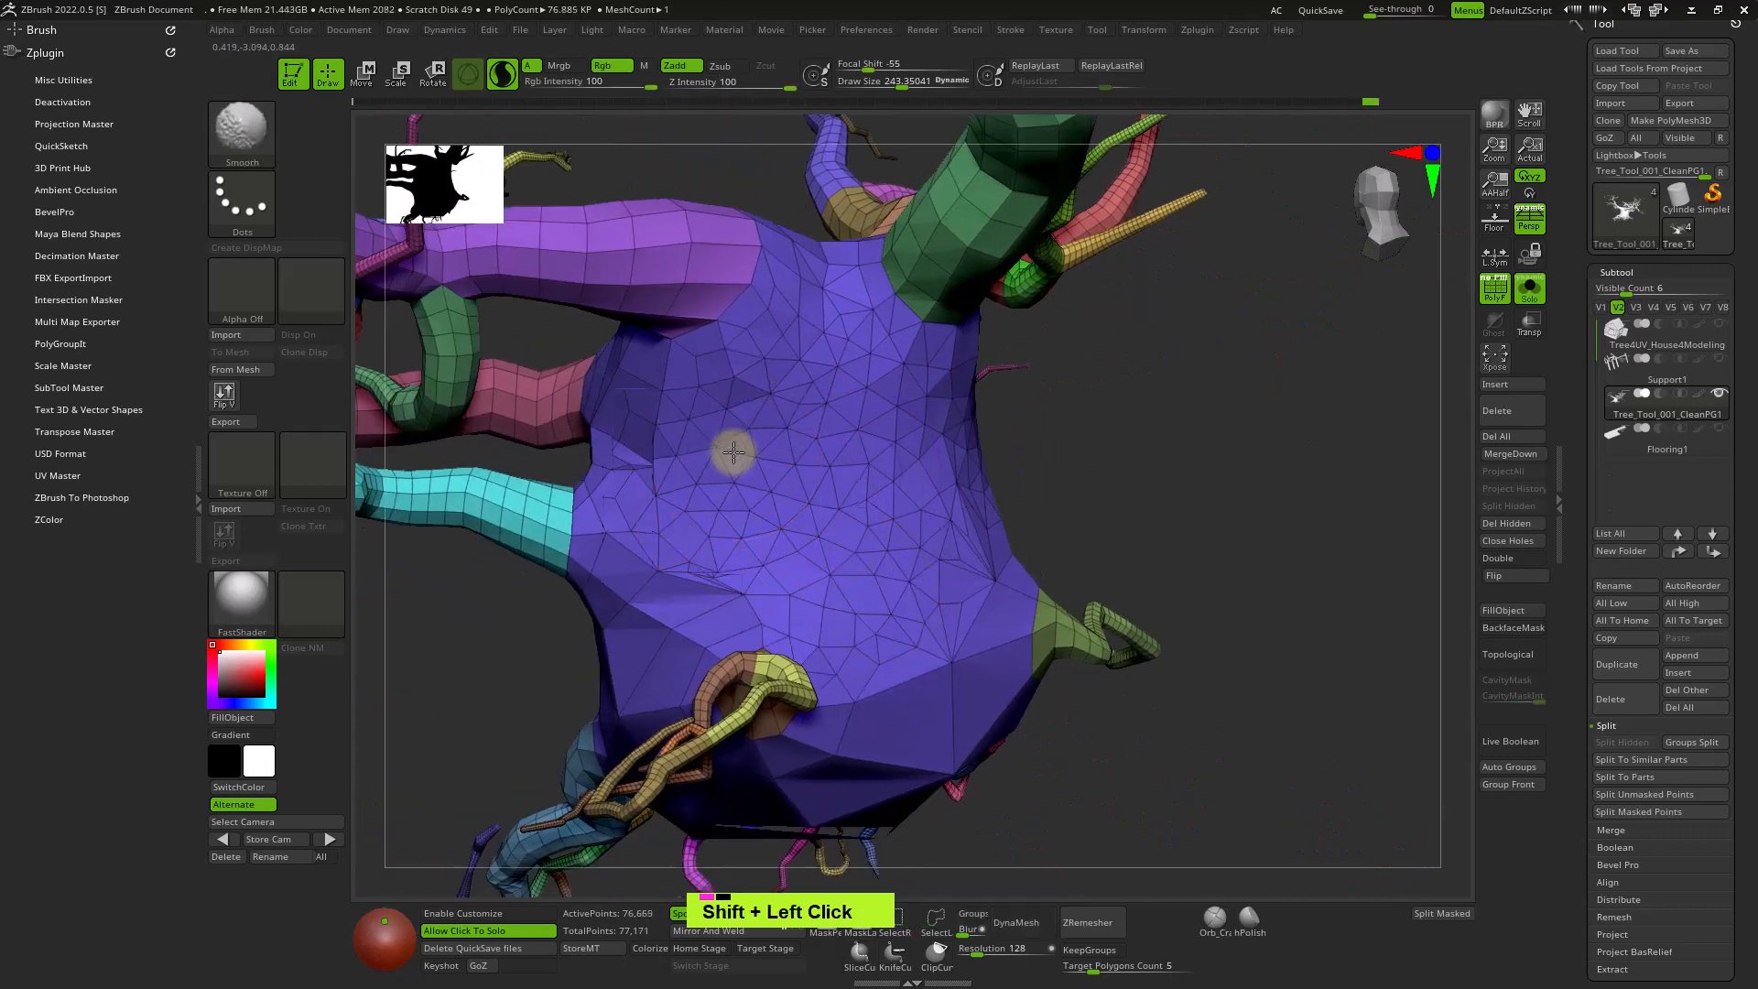
right_click_drag(729, 452, 888, 443)
left_click(895, 572, "shift")
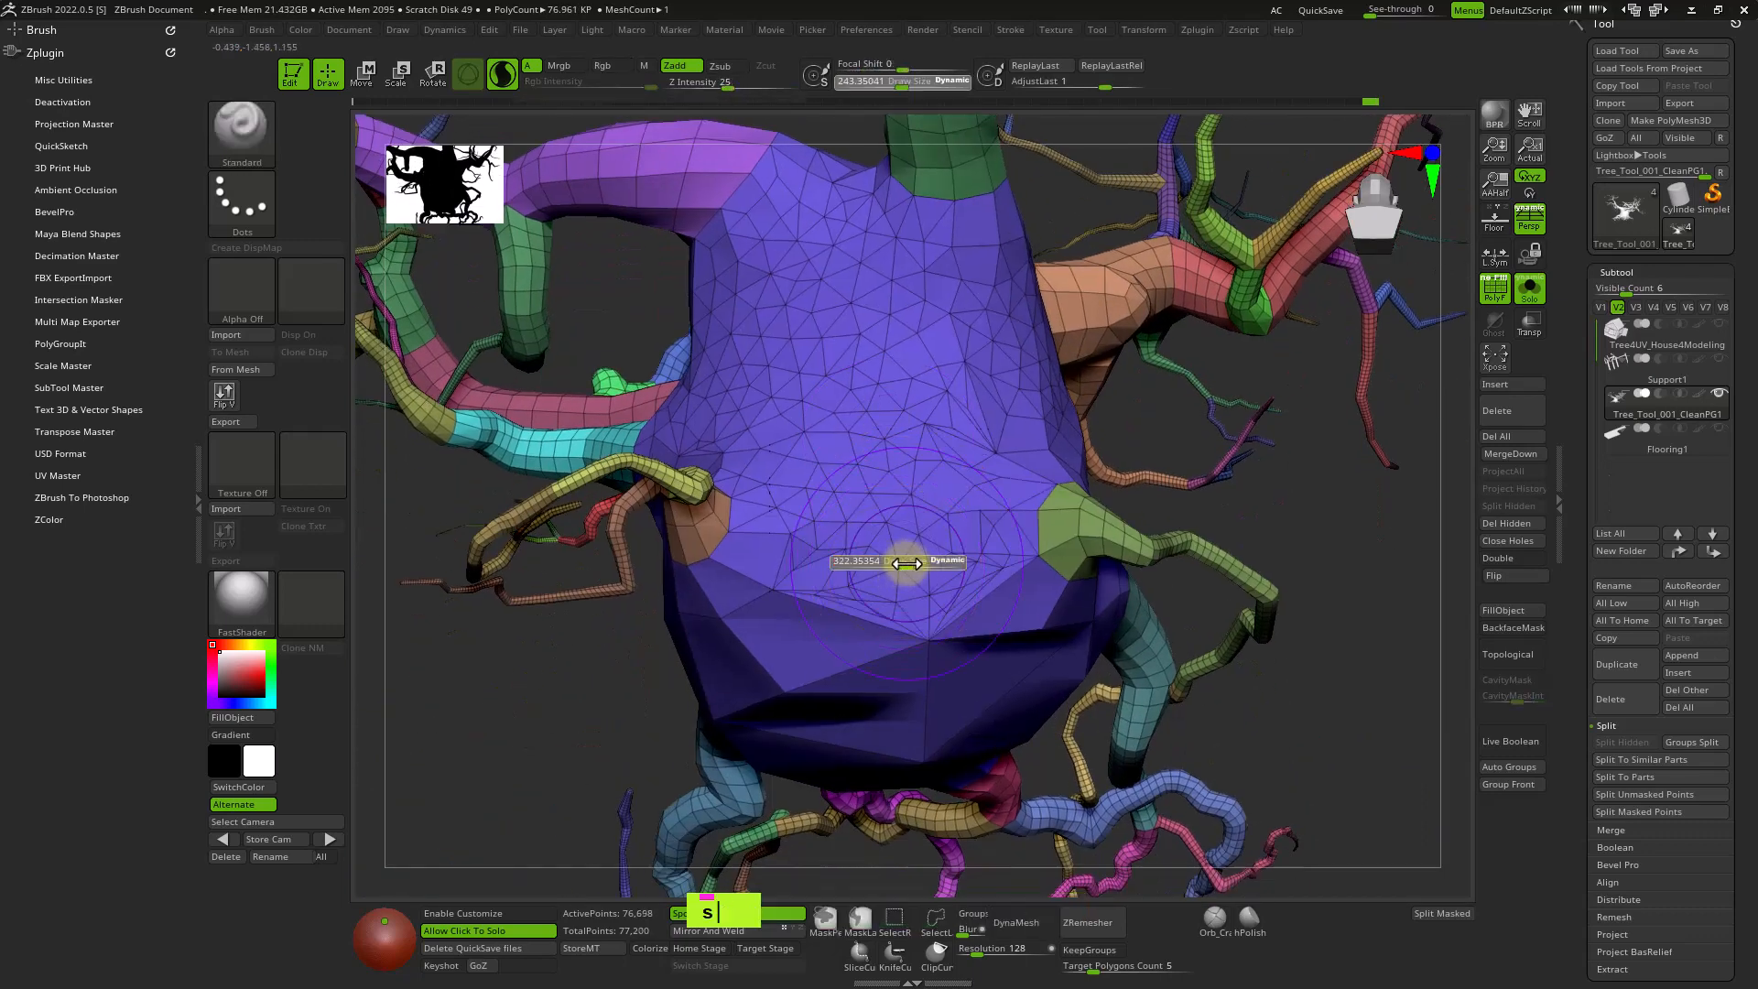
Raise the draw size to about 331 and smooth the lower back of the trunk.
mouse_move(903, 561)
right_mouse_down()
mouse_move(887, 557)
mouse_move(887, 475)
right_mouse_up()
left_click(826, 507, "shift")
left_click_drag(826, 508, 816, 615, "shift")
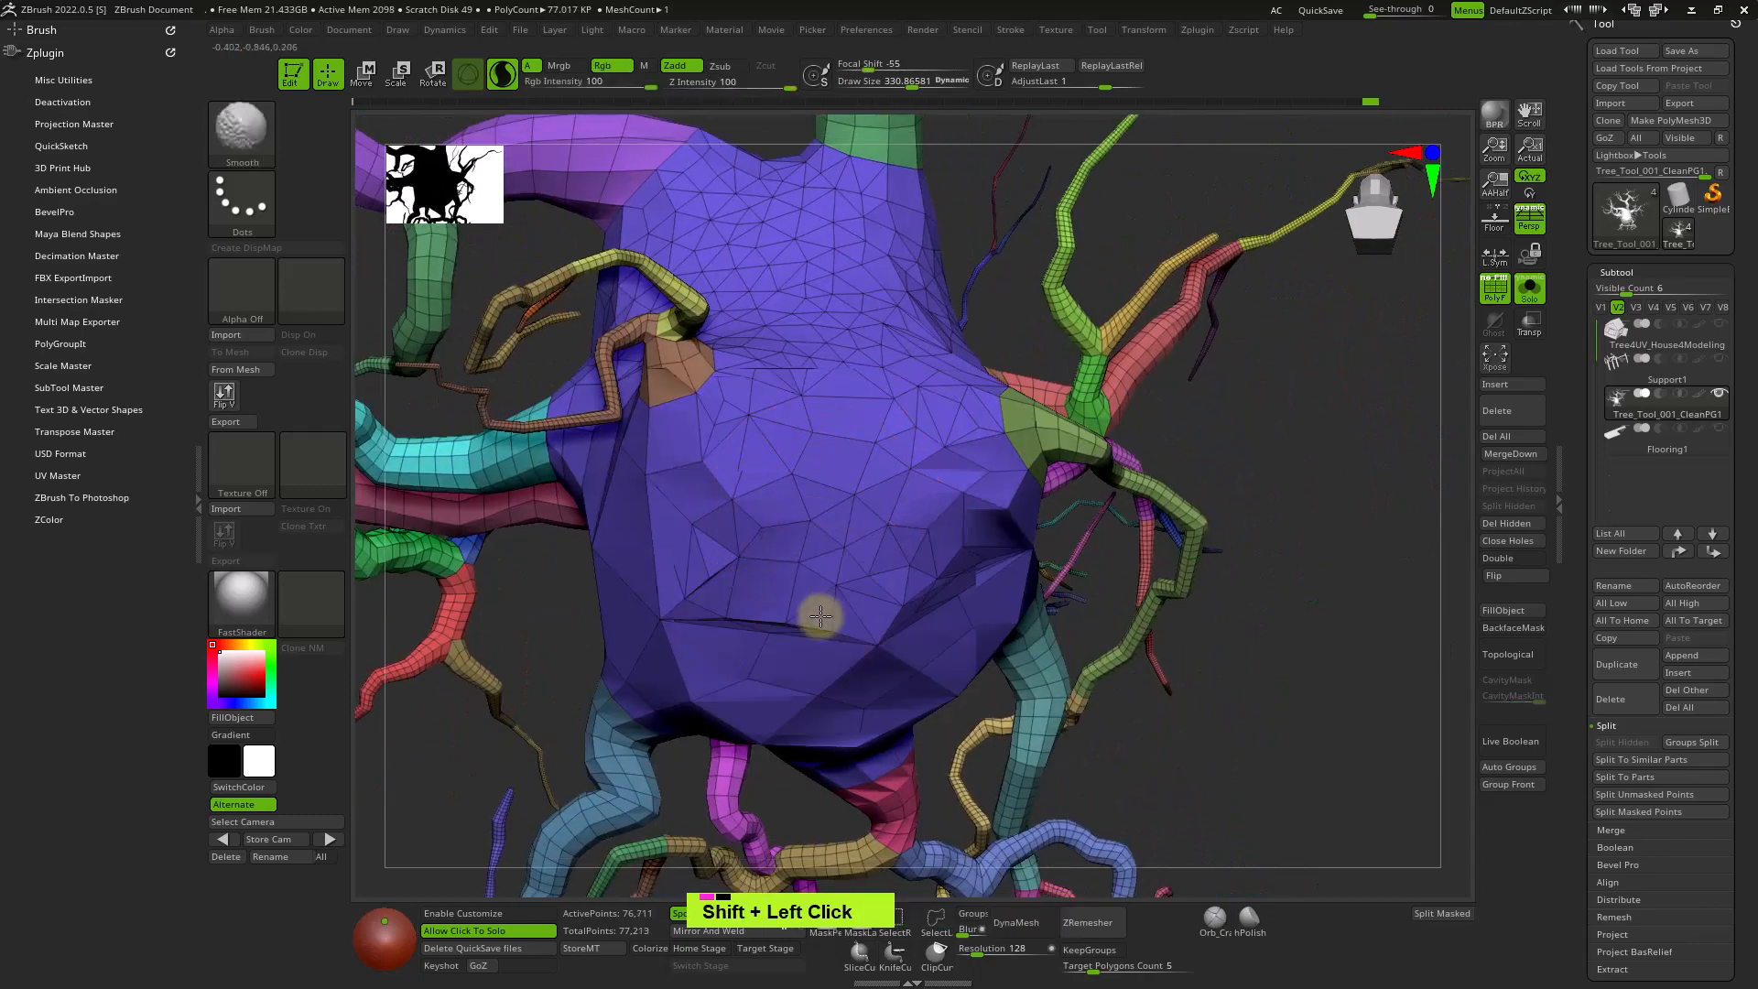
mouse_move(816, 615)
right_mouse_down()
mouse_move(805, 541)
mouse_move(888, 558)
right_mouse_up()
Reduce the draw size to about 215 and smooth the trunk's underside and remaining coarse sides.
key("s")
mouse_move(875, 566)
left_mouse_down("shift")
mouse_move(953, 596)
mouse_move(962, 675)
left_mouse_up("shift")
mouse_move(961, 675)
right_mouse_down()
mouse_move(942, 558)
mouse_move(769, 698)
right_mouse_up()
left_click(769, 697, "shift")
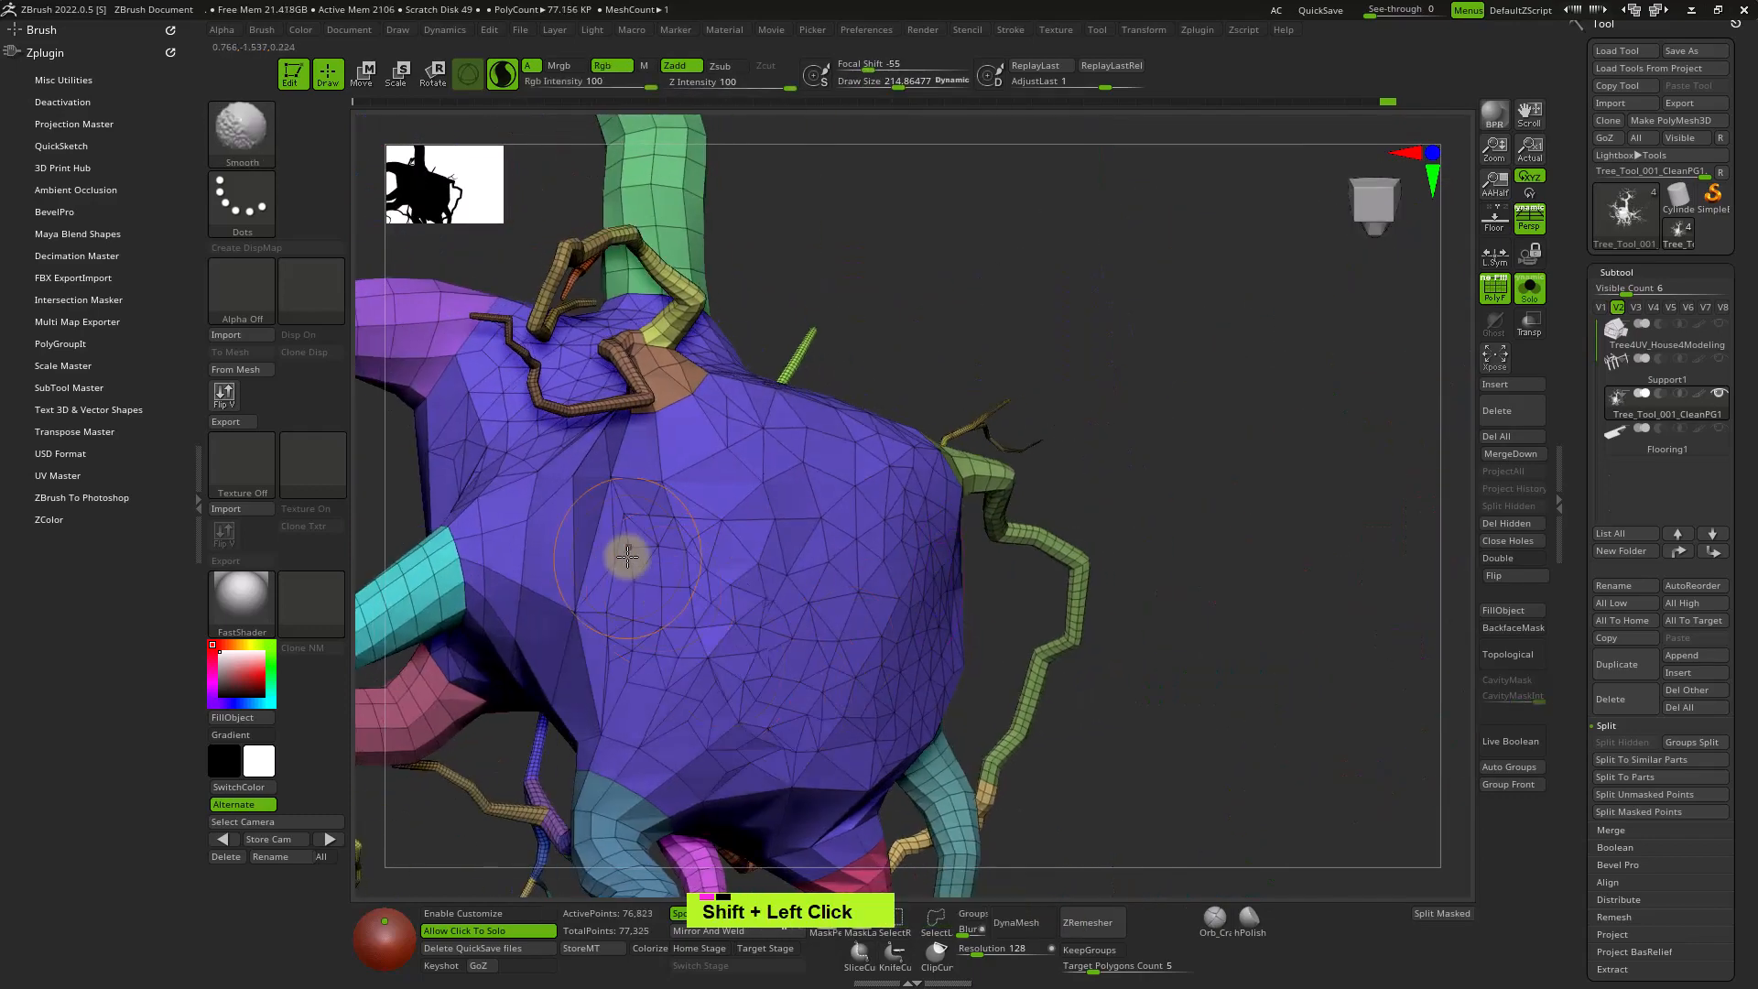
right_click_drag(620, 553, 797, 424)
left_click(506, 490, "shift")
mouse_move(931, 311)
right_mouse_down("alt")
mouse_move(883, 612)
mouse_move(1111, 471)
mouse_move(935, 558)
mouse_move(1029, 608)
mouse_move(1055, 572)
mouse_move(1173, 596)
mouse_move(1130, 589)
mouse_move(1022, 628)
mouse_move(1111, 656)
right_mouse_up("alt")
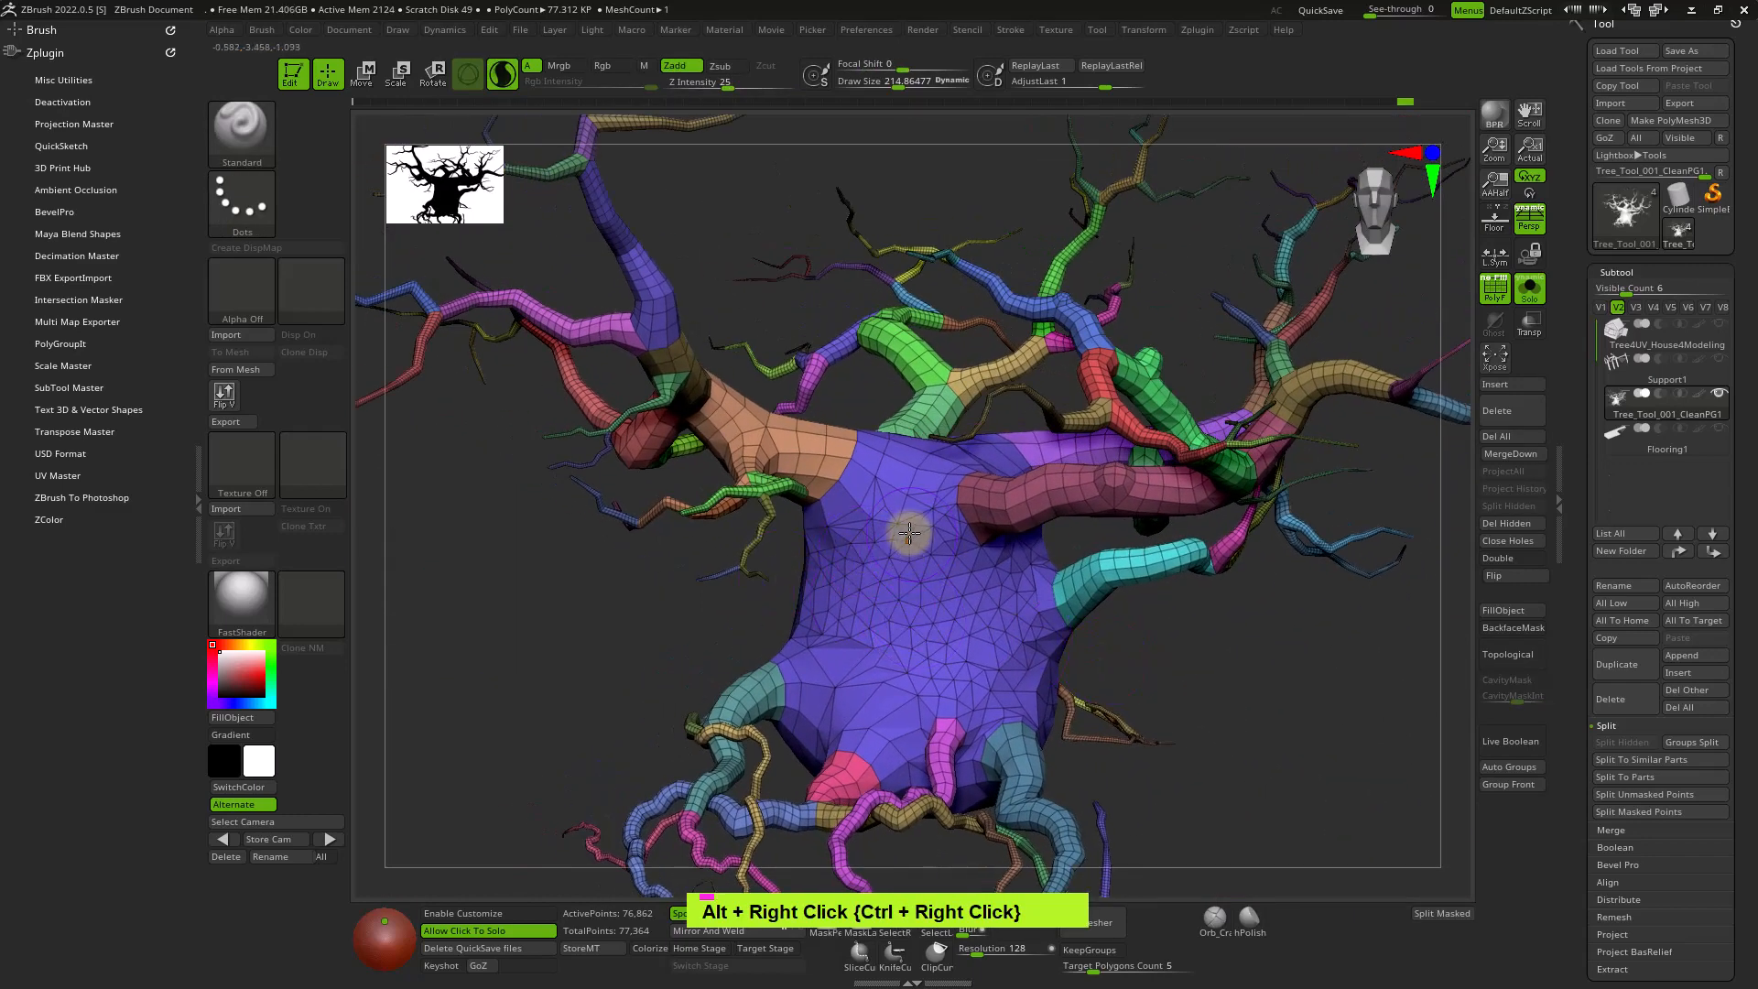
Enable KeepGroups in the geometry's ZRemesher settings and set SmoothGroups to 0.
left_click(1004, 30)
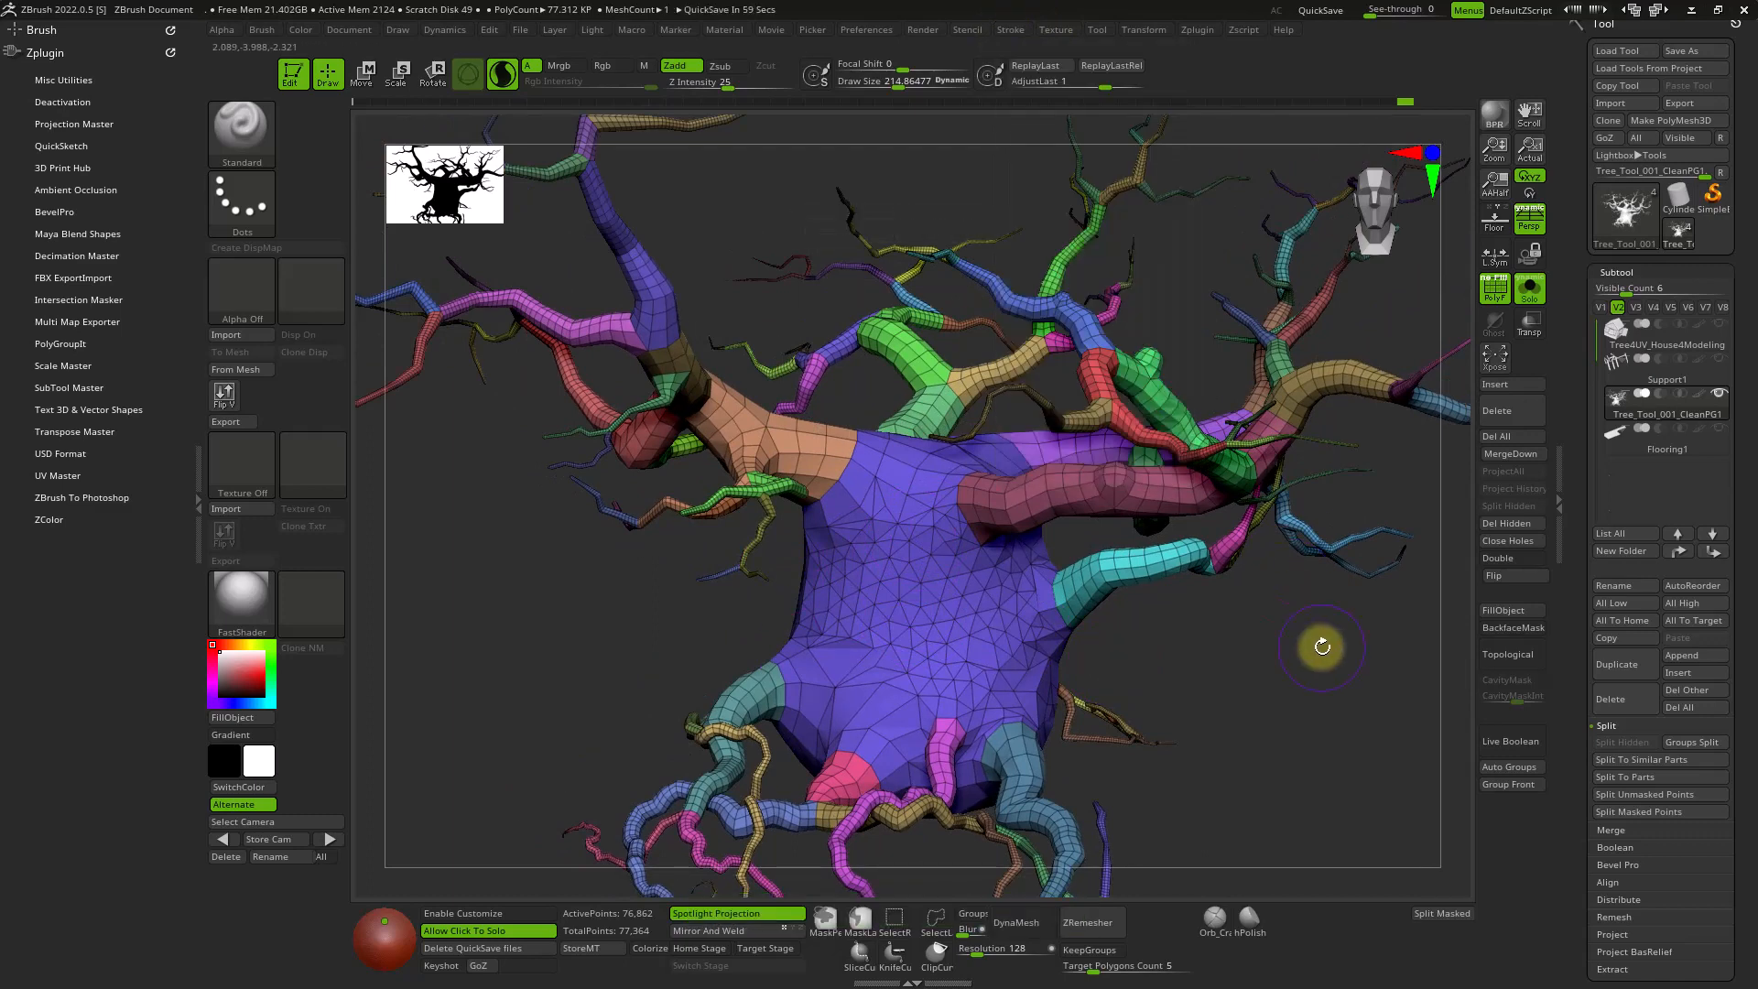
right_click_drag(1306, 678, 1245, 650, "alt")
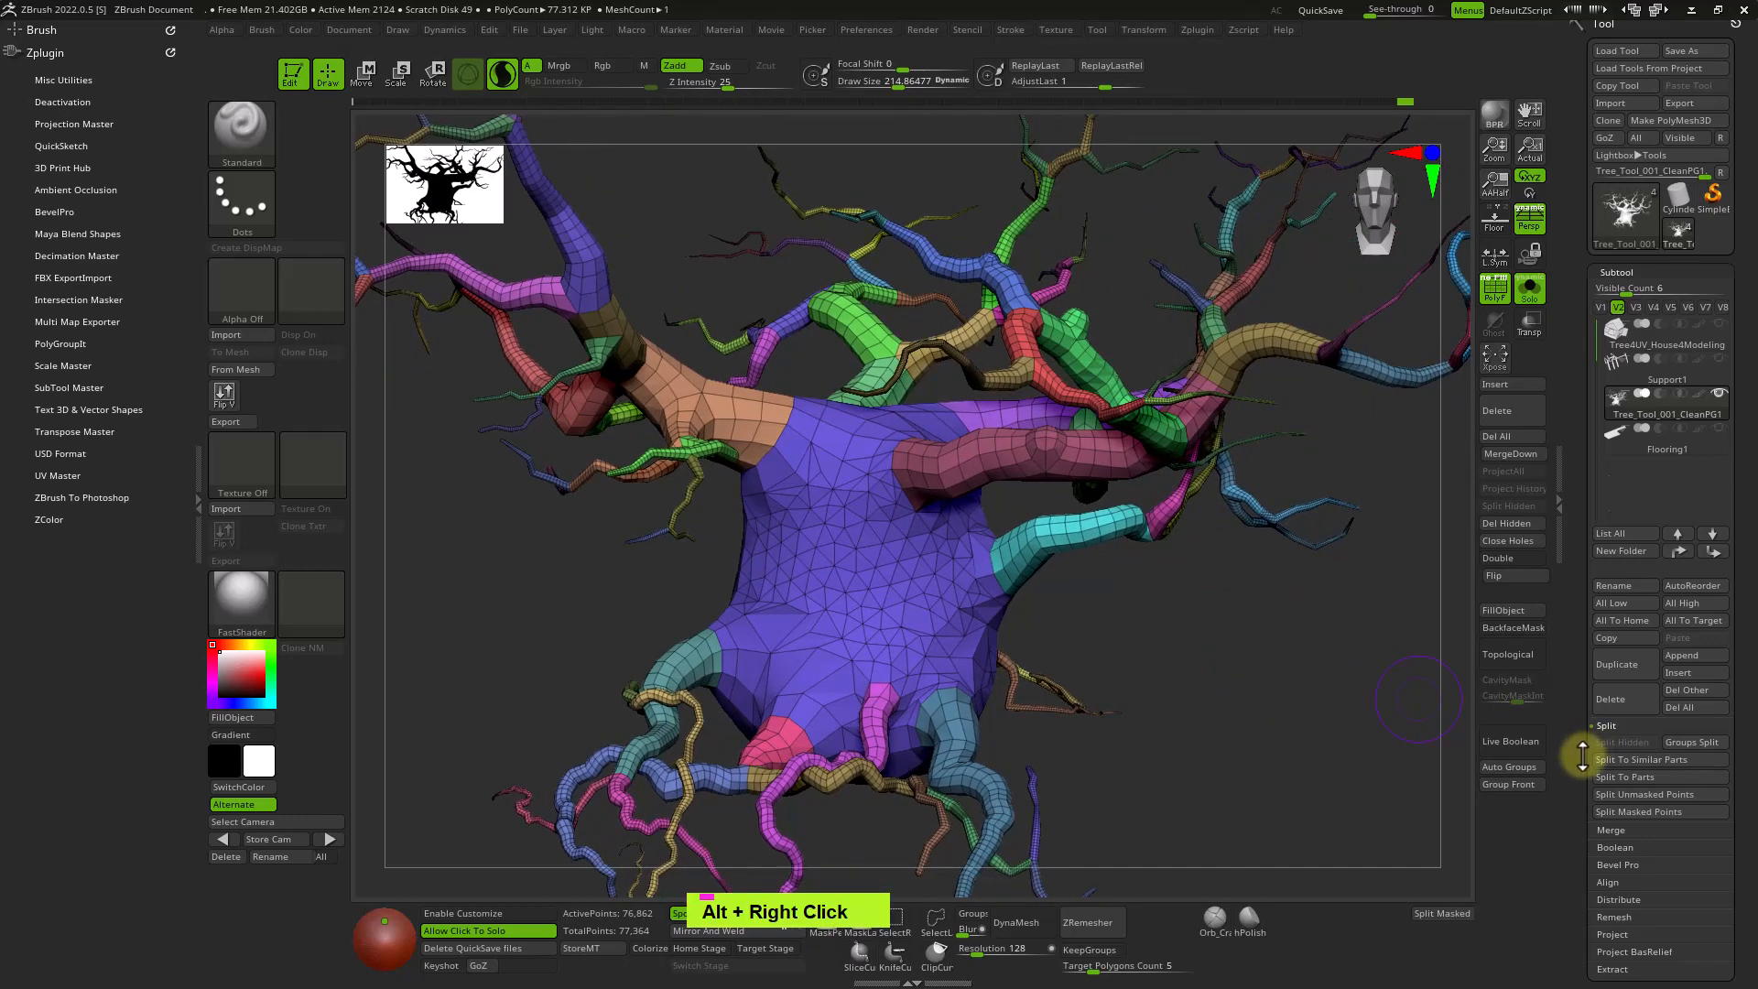
left_click_drag(1582, 758, 1594, 615)
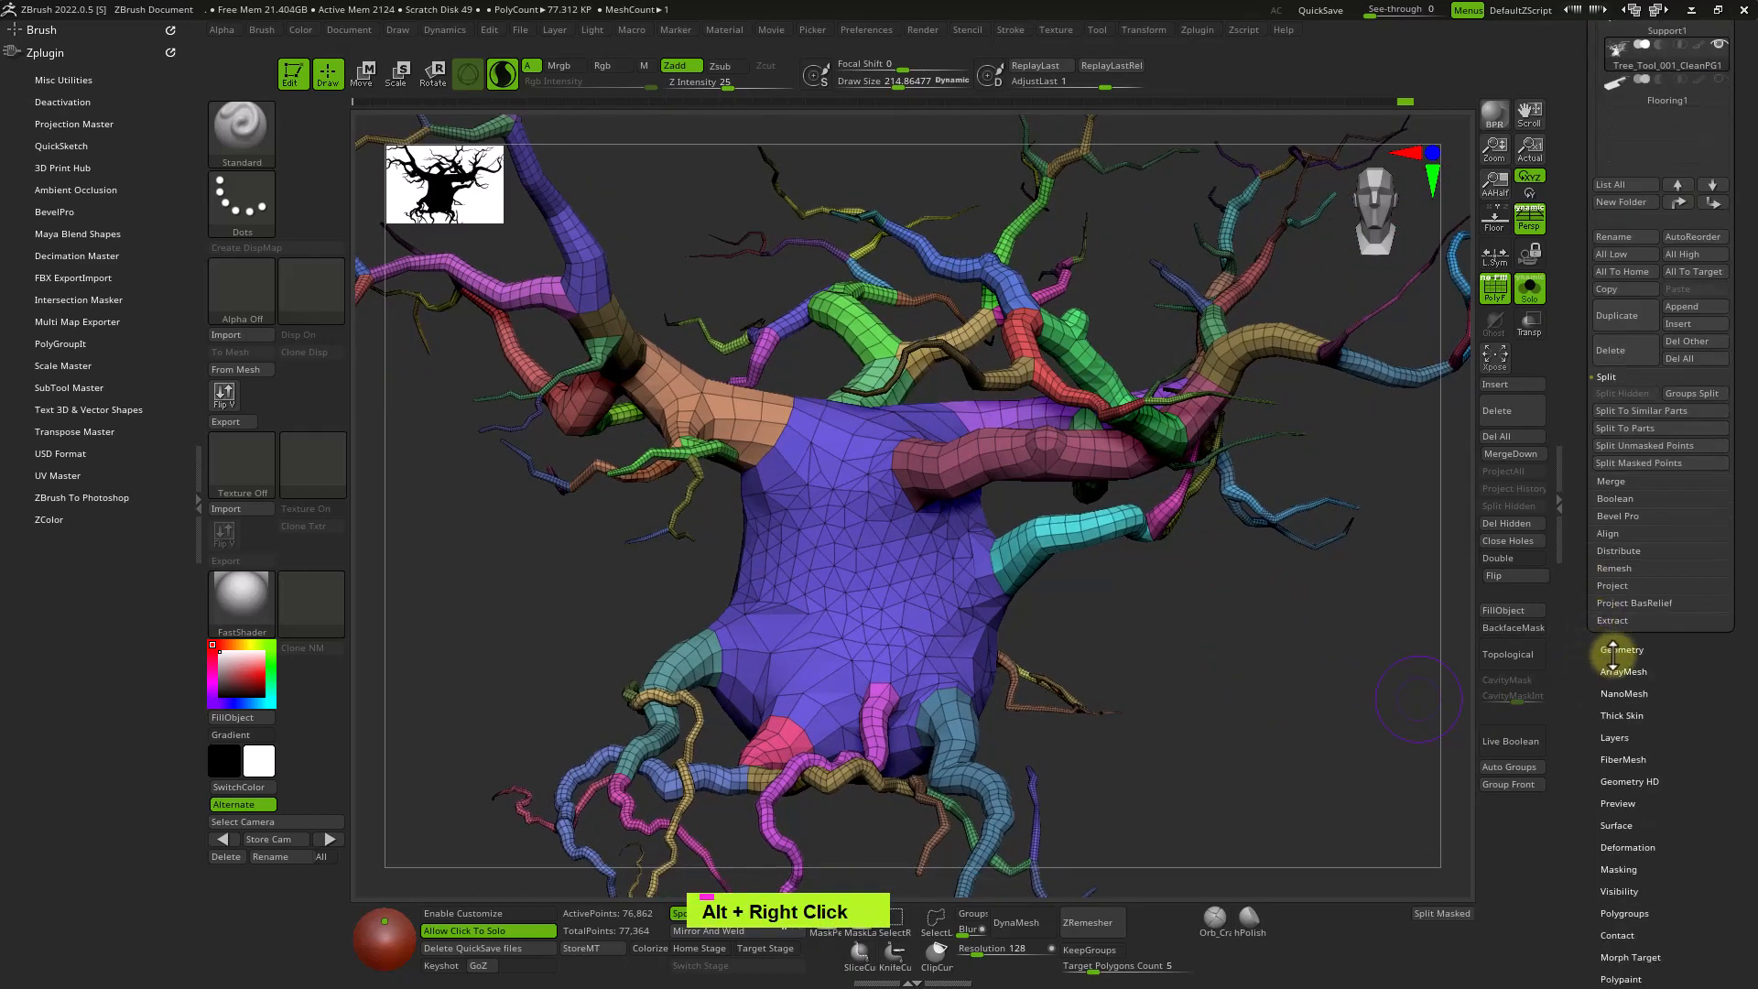
left_click(1612, 650)
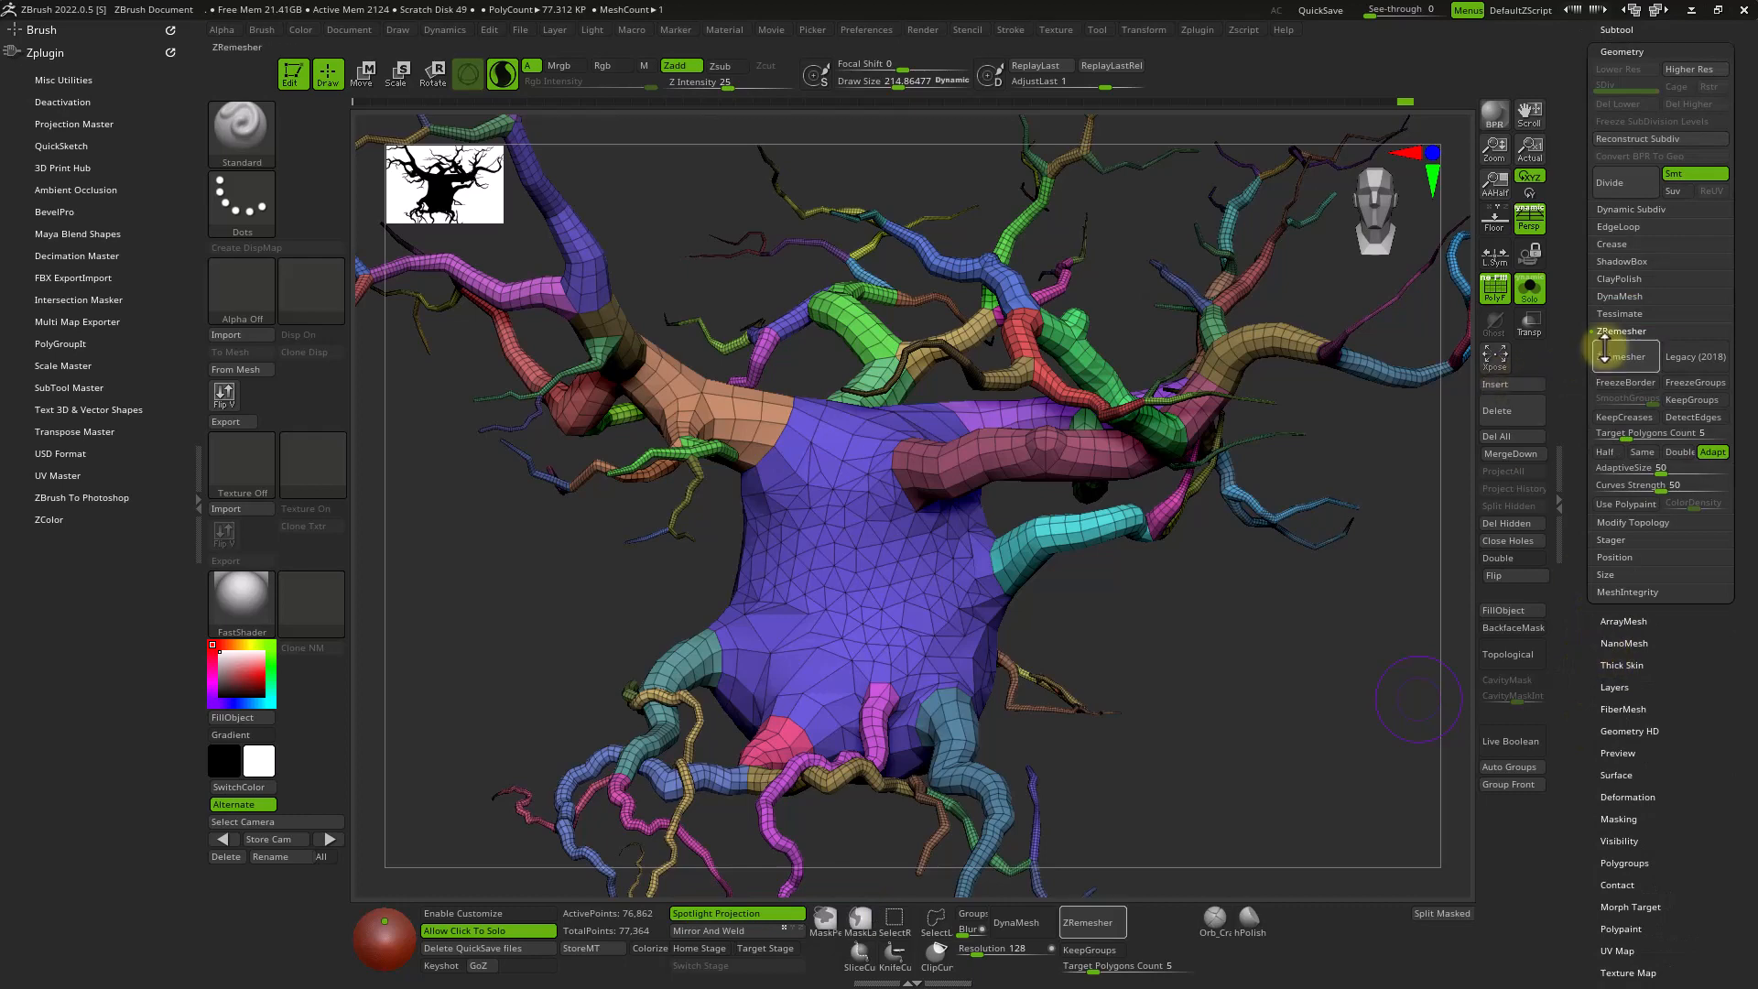
left_click(1696, 401)
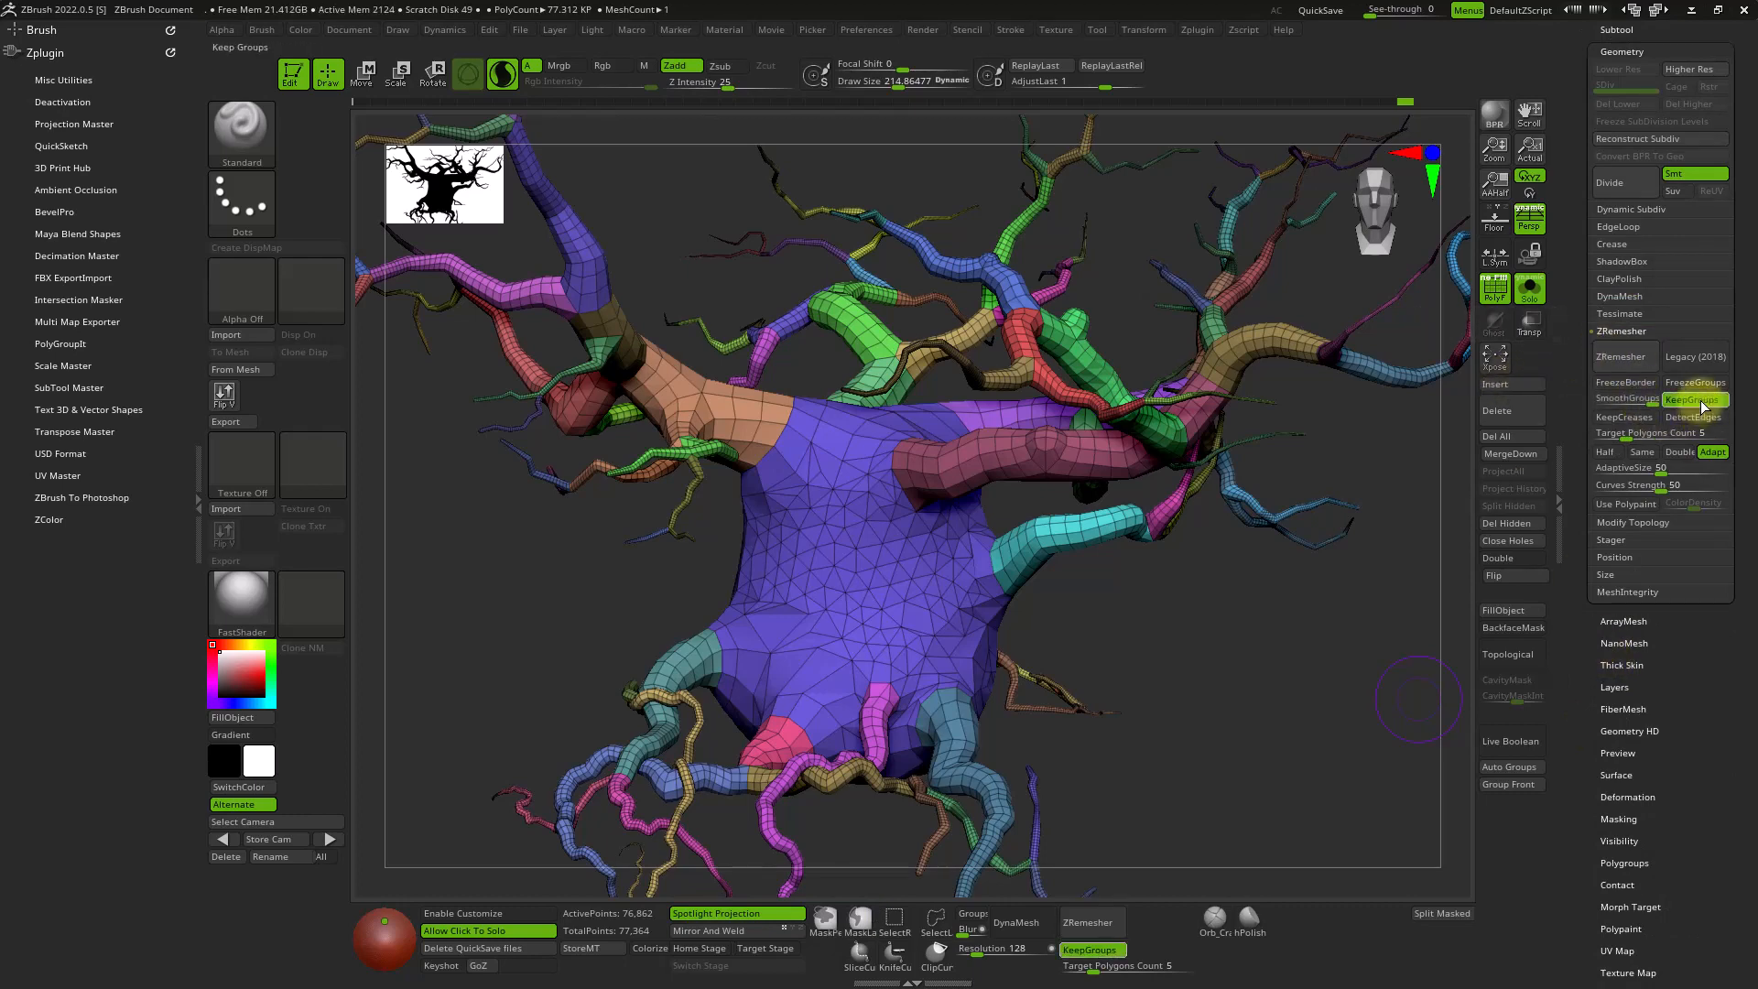
left_click(1647, 400)
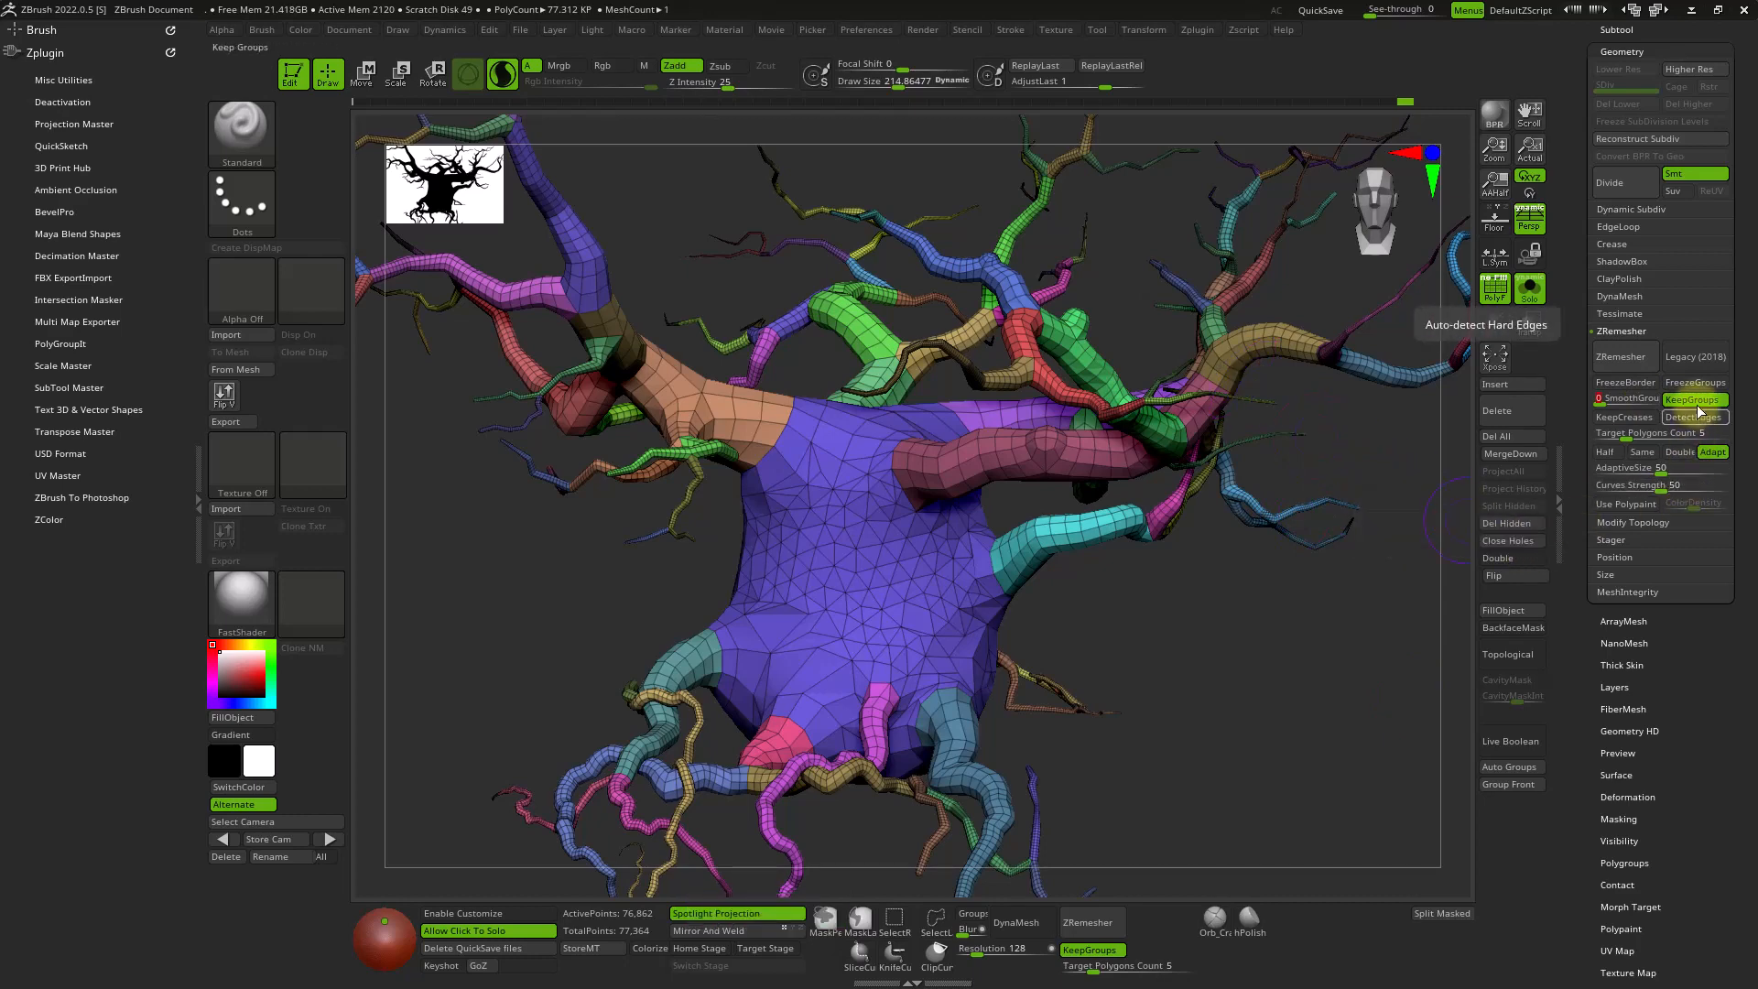
Set the target polygons count to 20 and run ZRemesher on the tree.
left_click(1636, 434)
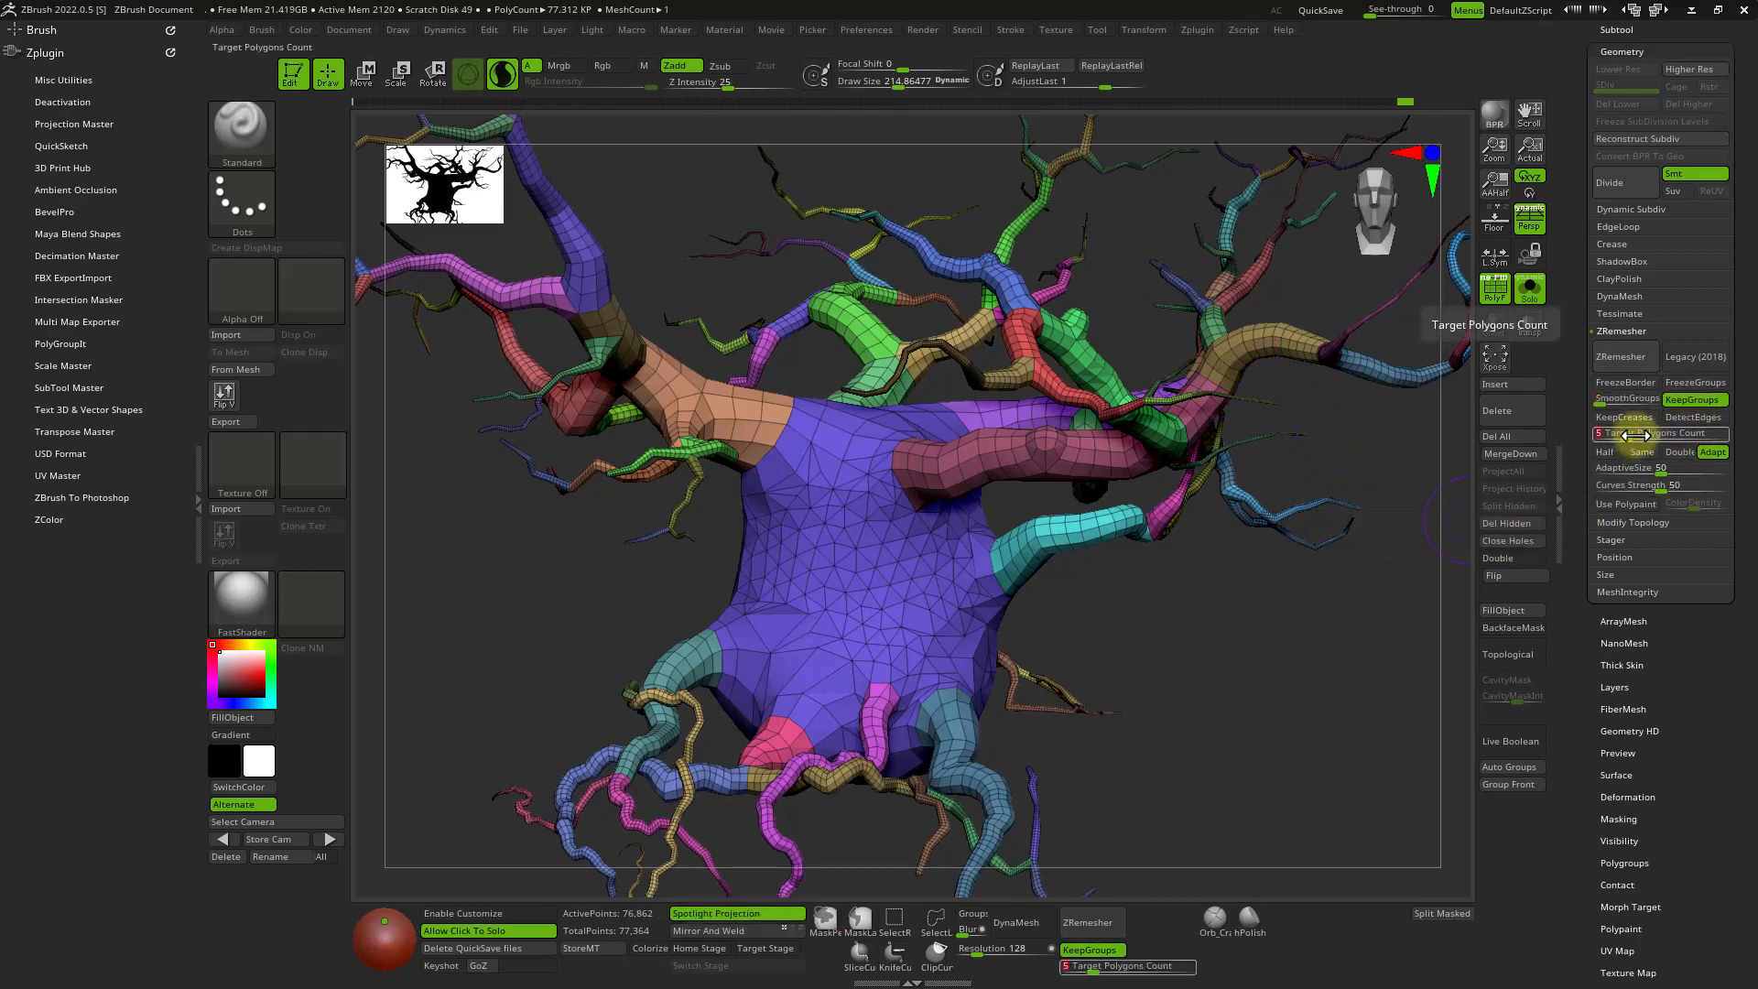
key("Return")
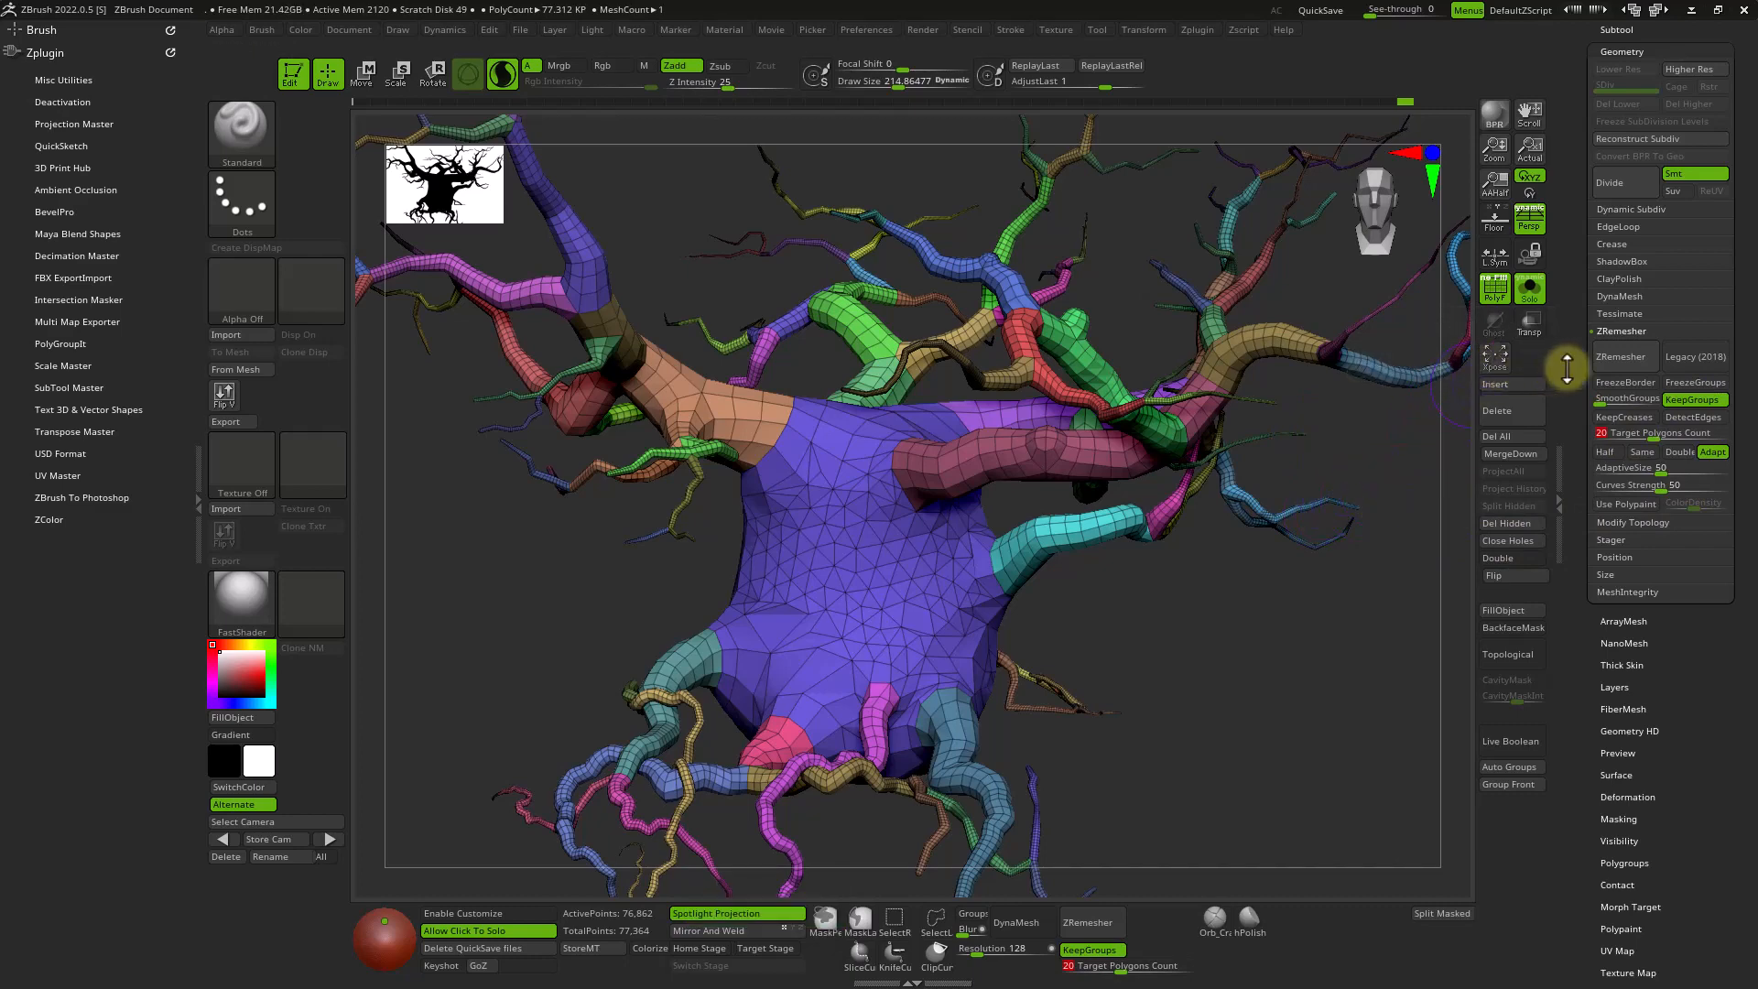
left_click(1625, 365)
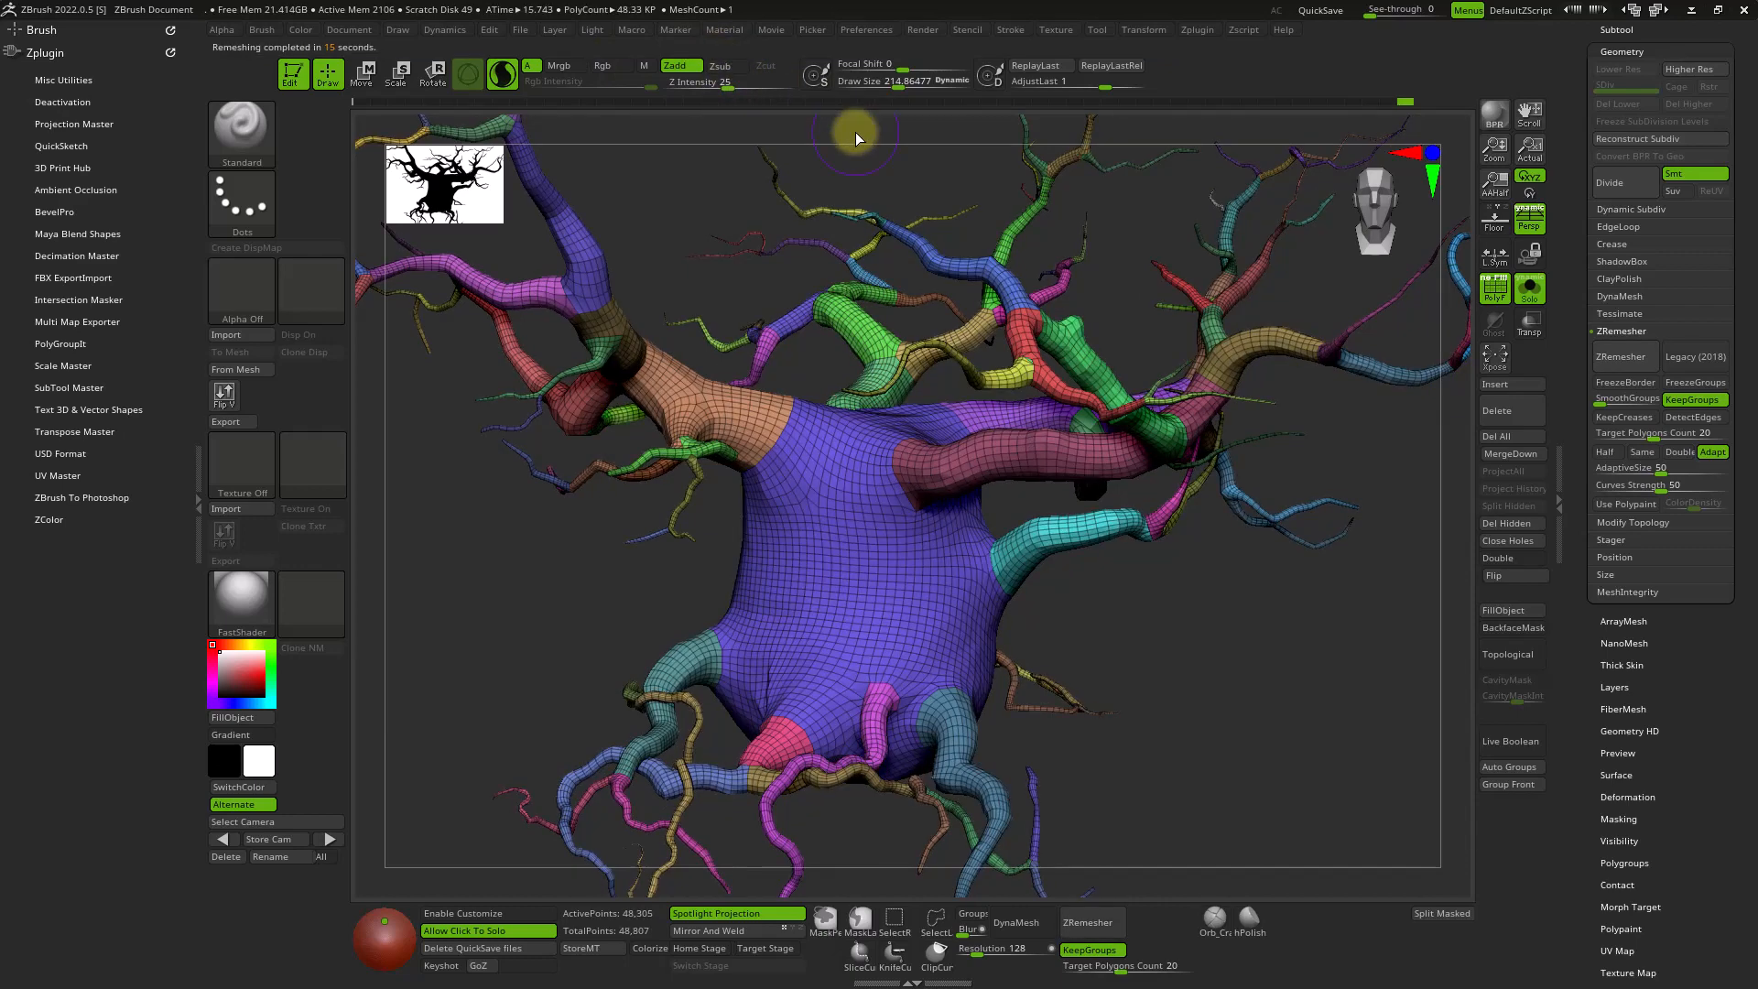
Try smoothing the lower trunk above the roots with Sculptris Pro still active, and undo the stroke.
mouse_move(1138, 695)
right_mouse_down()
mouse_move(1185, 688)
mouse_move(934, 456)
mouse_move(958, 730)
mouse_move(961, 412)
mouse_move(891, 376)
right_mouse_up()
left_click_drag(893, 361, 900, 345, "shift")
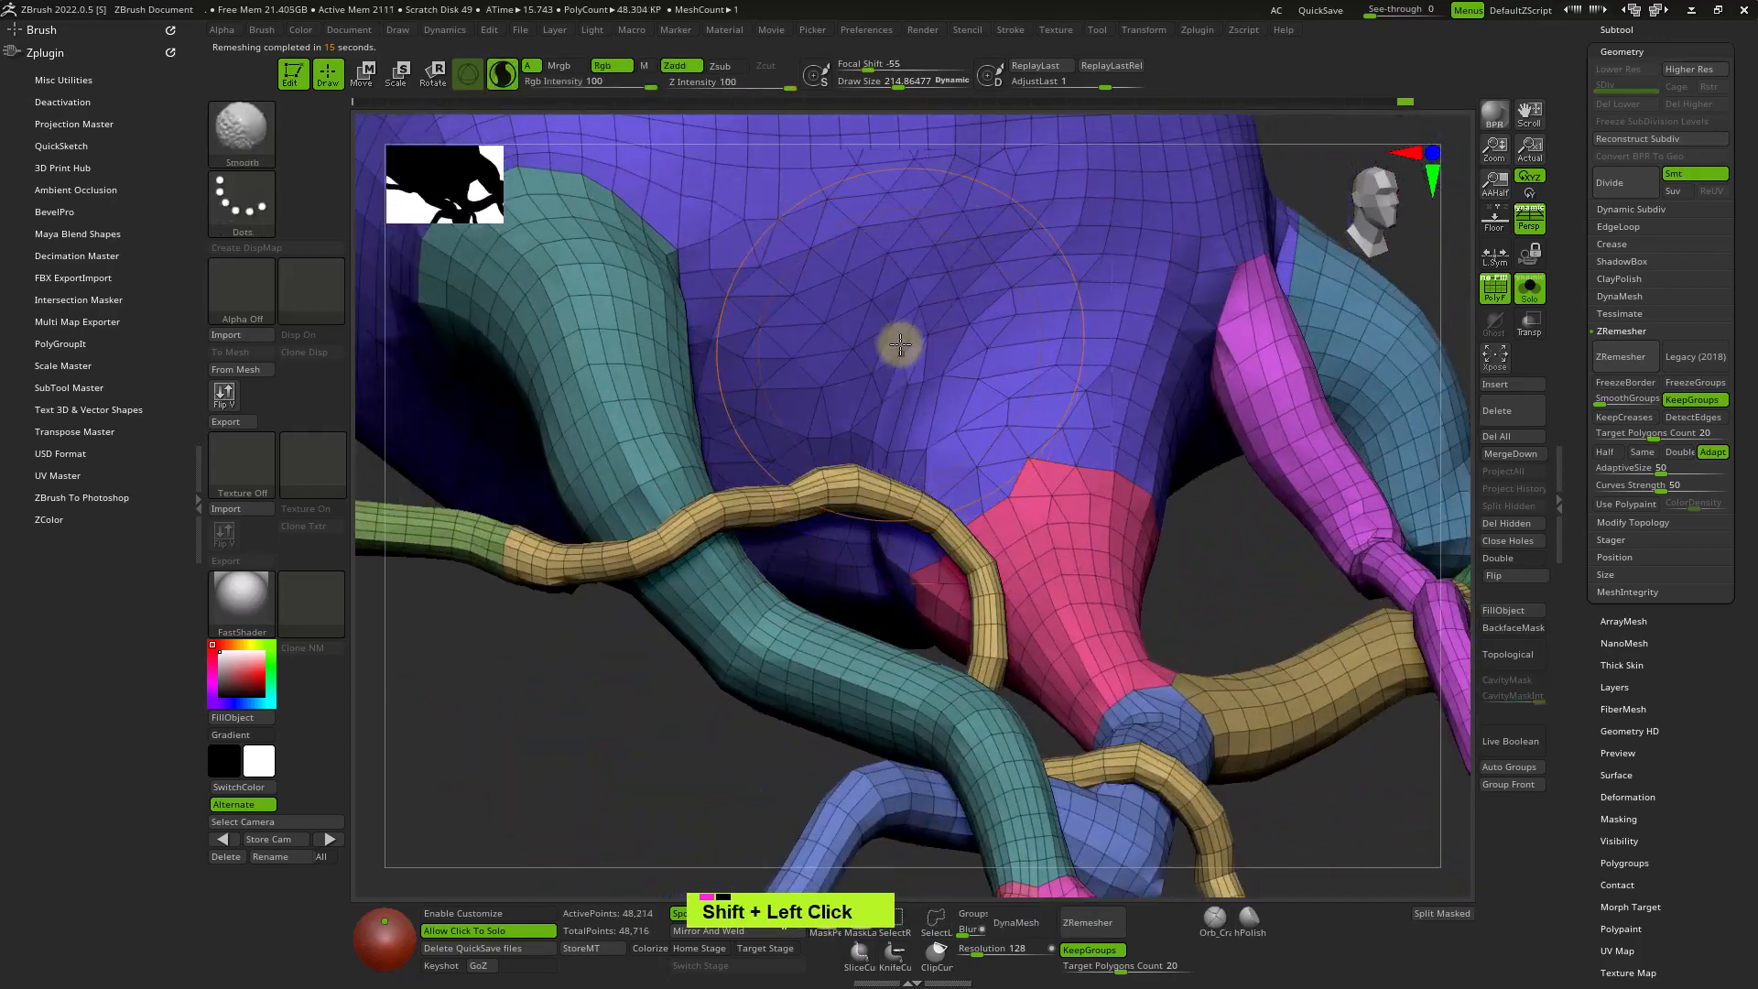
key("ctrl+z")
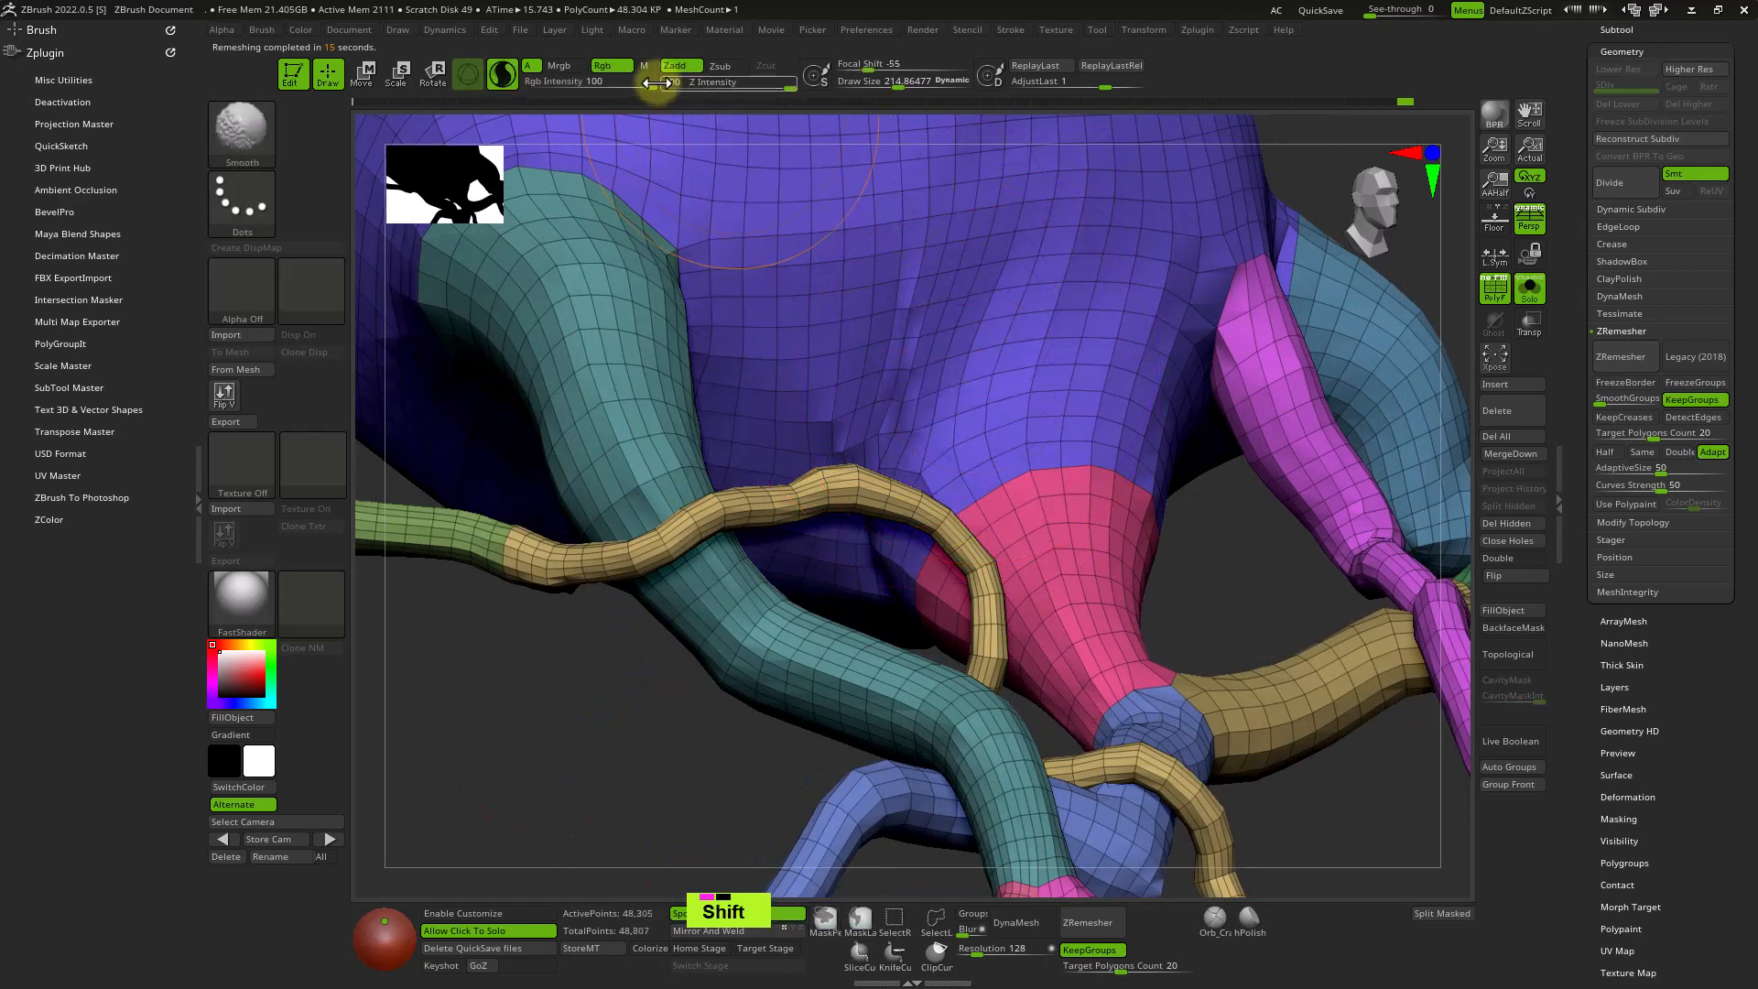
Turn off Sculptris Pro and smooth the remeshed lower trunk around the root bases.
left_click(916, 425, "shift")
left_click_drag(960, 358, 930, 338, "shift")
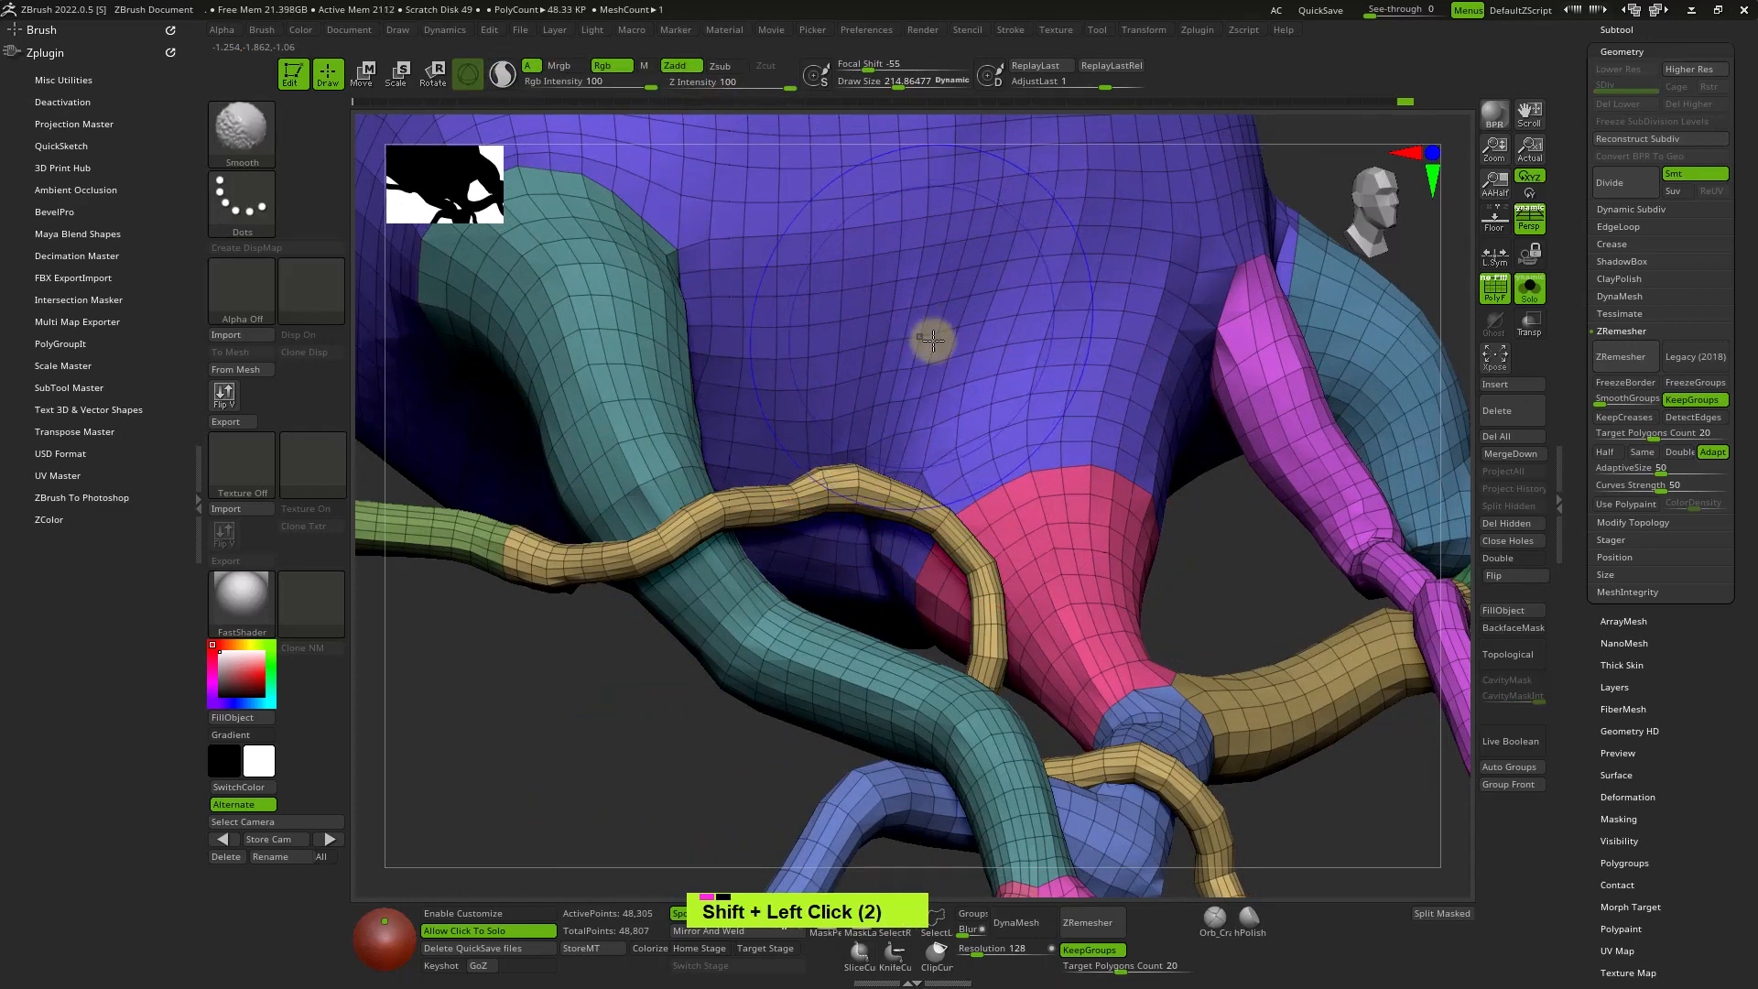
right_click_drag(930, 338, 1159, 521, "ctrl")
left_click(729, 376, "shift")
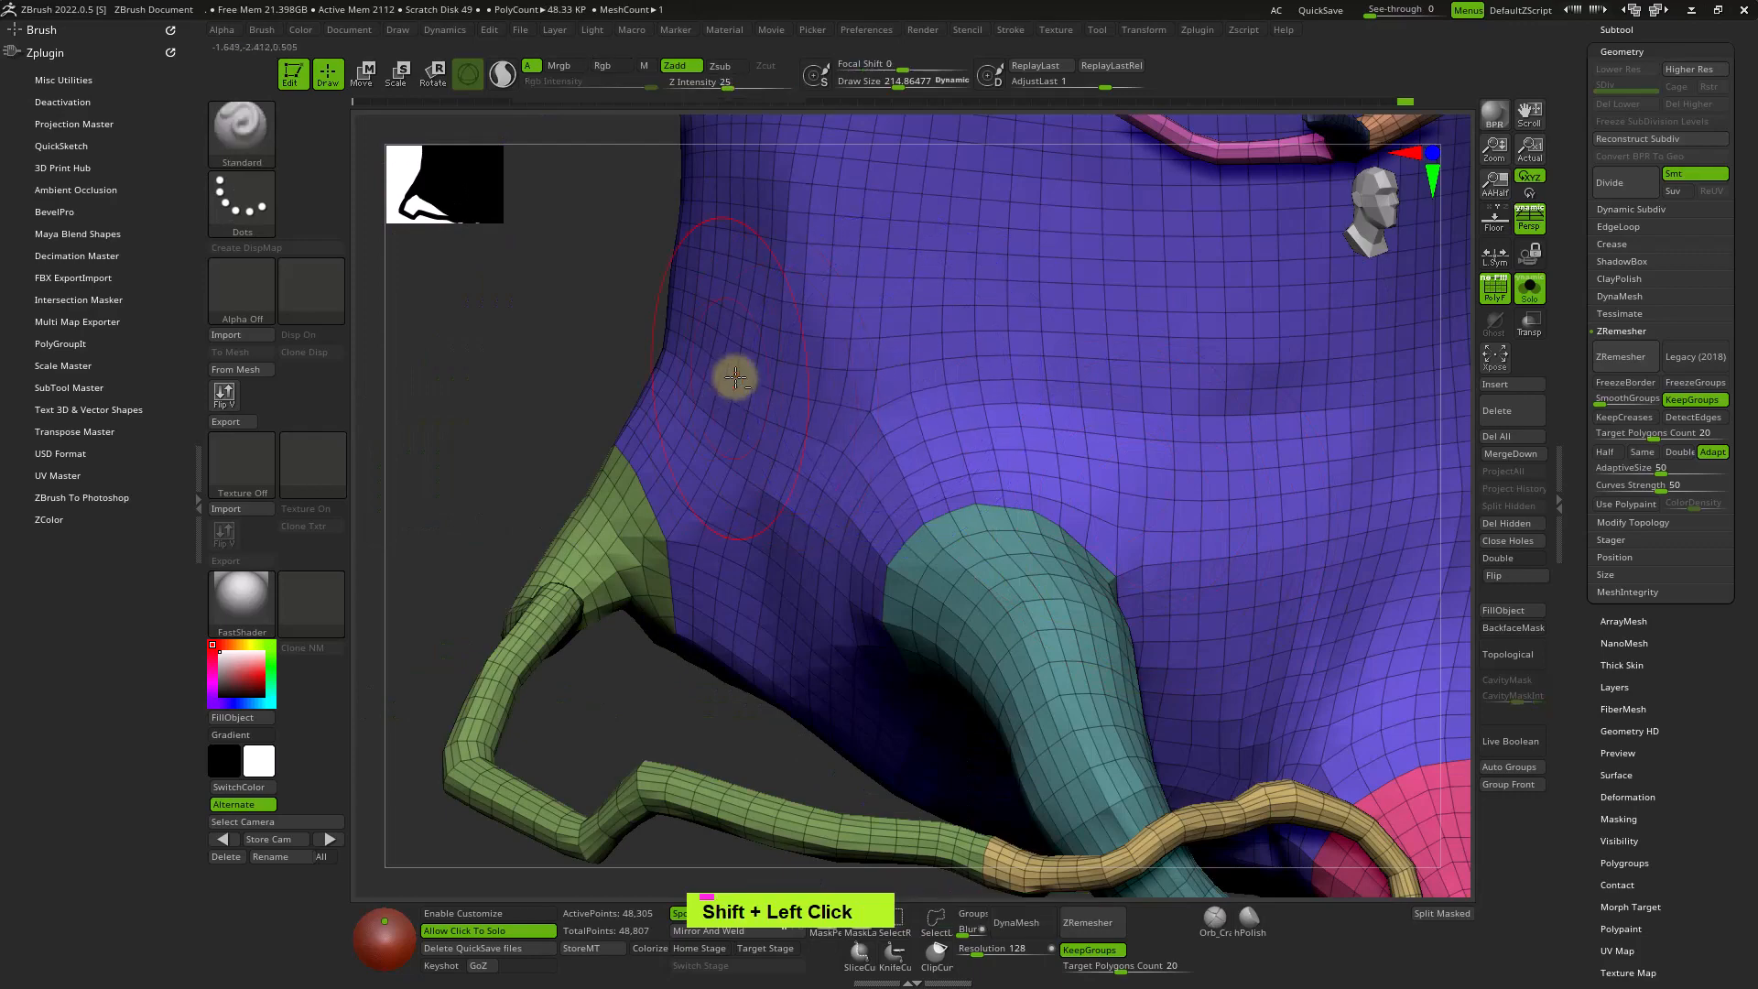
Examine the remeshed trunk and branch bases from all around, toggling the polyframe display off and on.
mouse_move(730, 376)
right_mouse_down()
mouse_move(946, 384)
mouse_move(855, 338)
mouse_move(781, 383)
mouse_move(950, 628)
mouse_move(926, 638)
right_mouse_up()
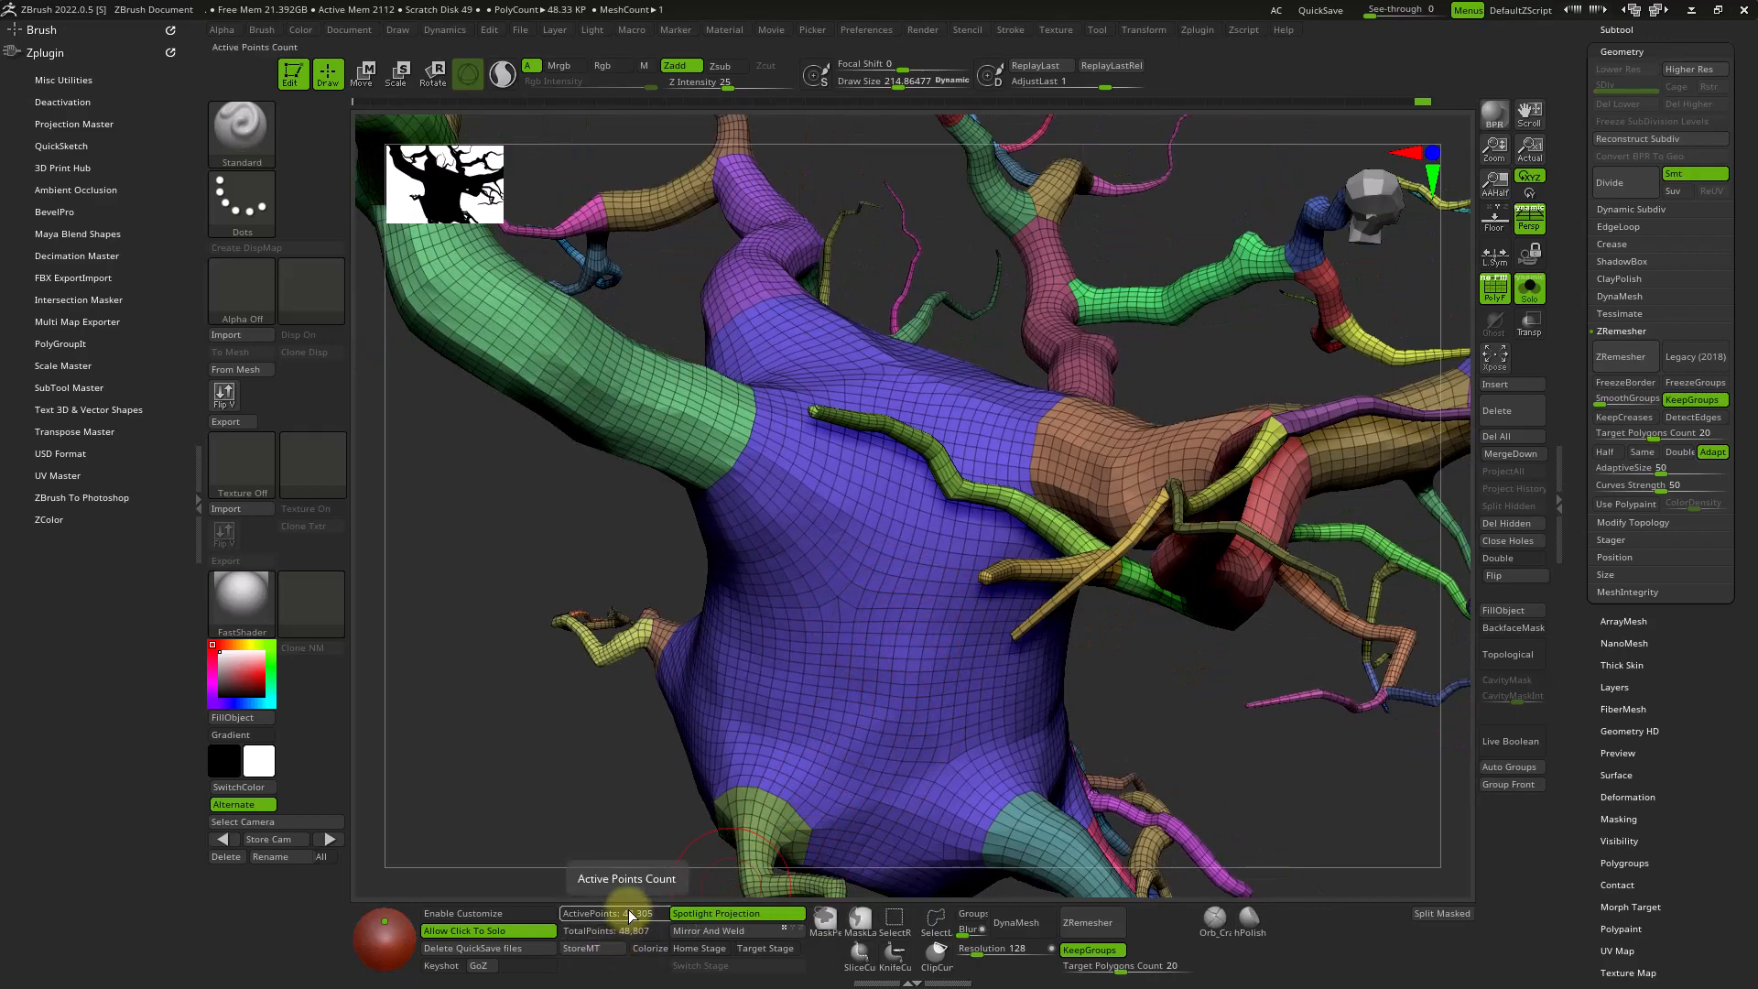
right_click_drag(973, 545, 883, 509, "alt")
key("shift+f")
key("shift+f")
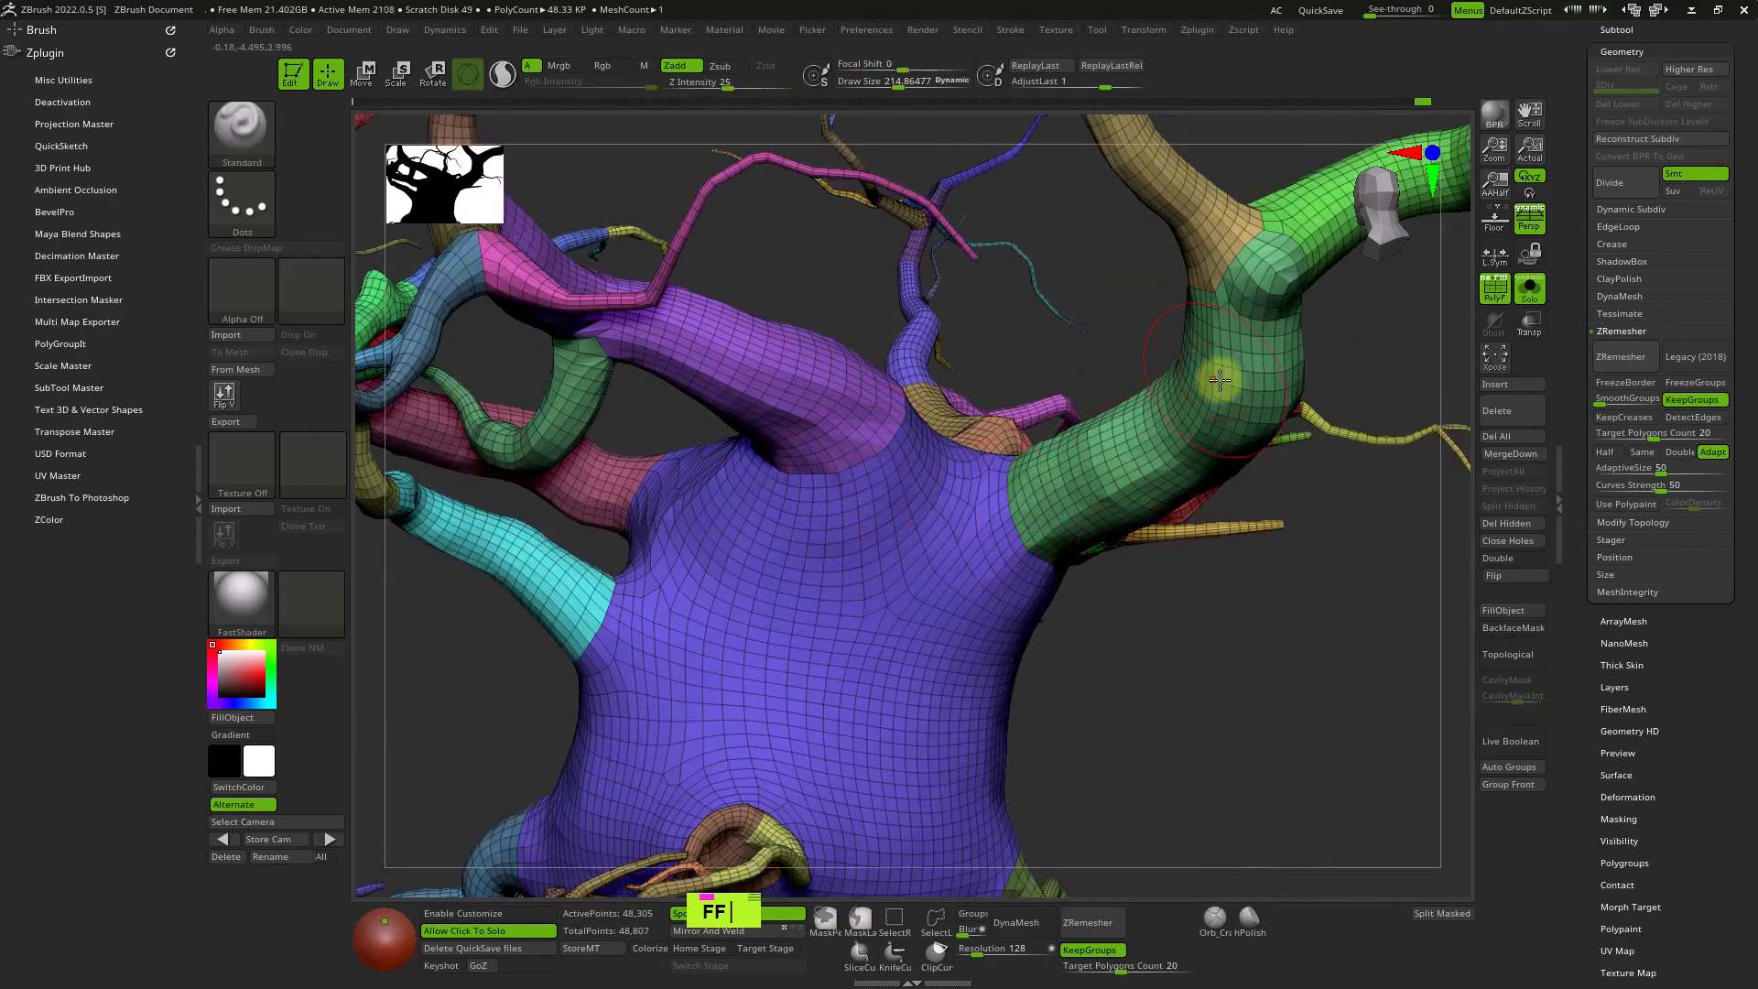
right_click_drag(1220, 381, 1047, 491, "alt")
Reduce the draw size to about 109 and smooth the fork where the tan branch splits into green and pink.
right_click_drag(1236, 352, 788, 388, "alt")
key("shift")
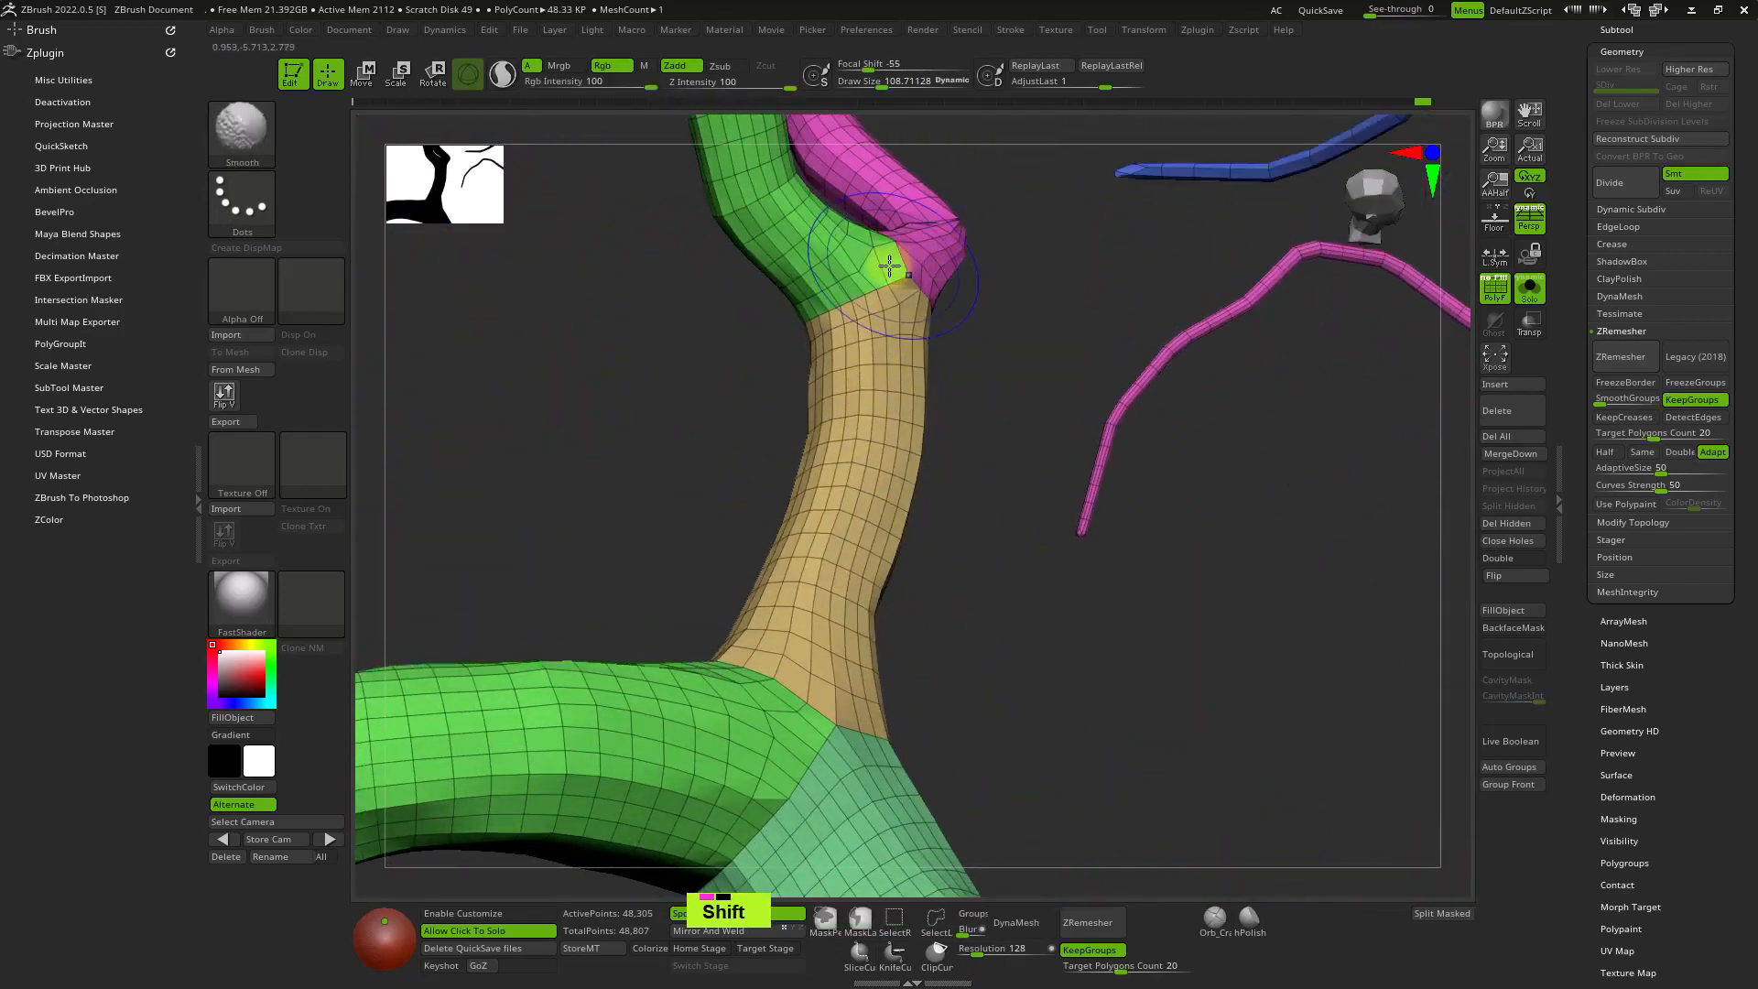
mouse_move(883, 320)
right_mouse_down()
mouse_move(946, 267)
mouse_move(916, 303)
mouse_move(931, 345)
mouse_move(974, 373)
mouse_move(929, 442)
right_mouse_up()
key("shift")
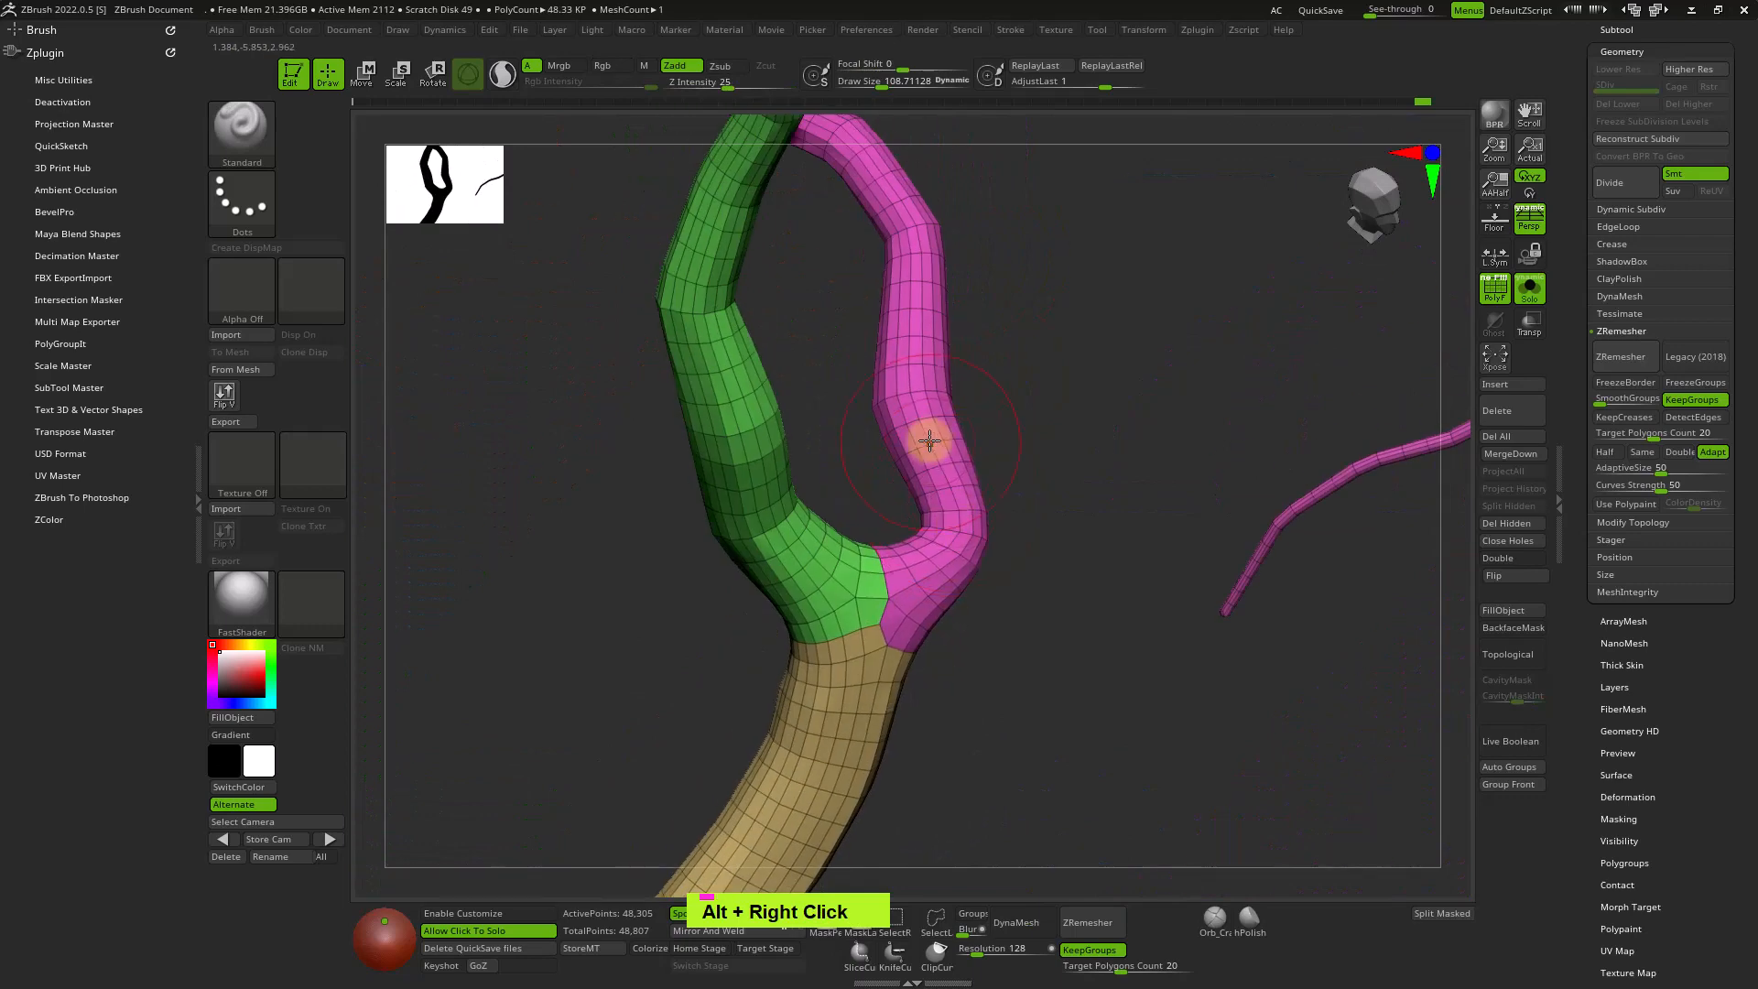
right_click_drag(923, 366, 902, 567, "alt")
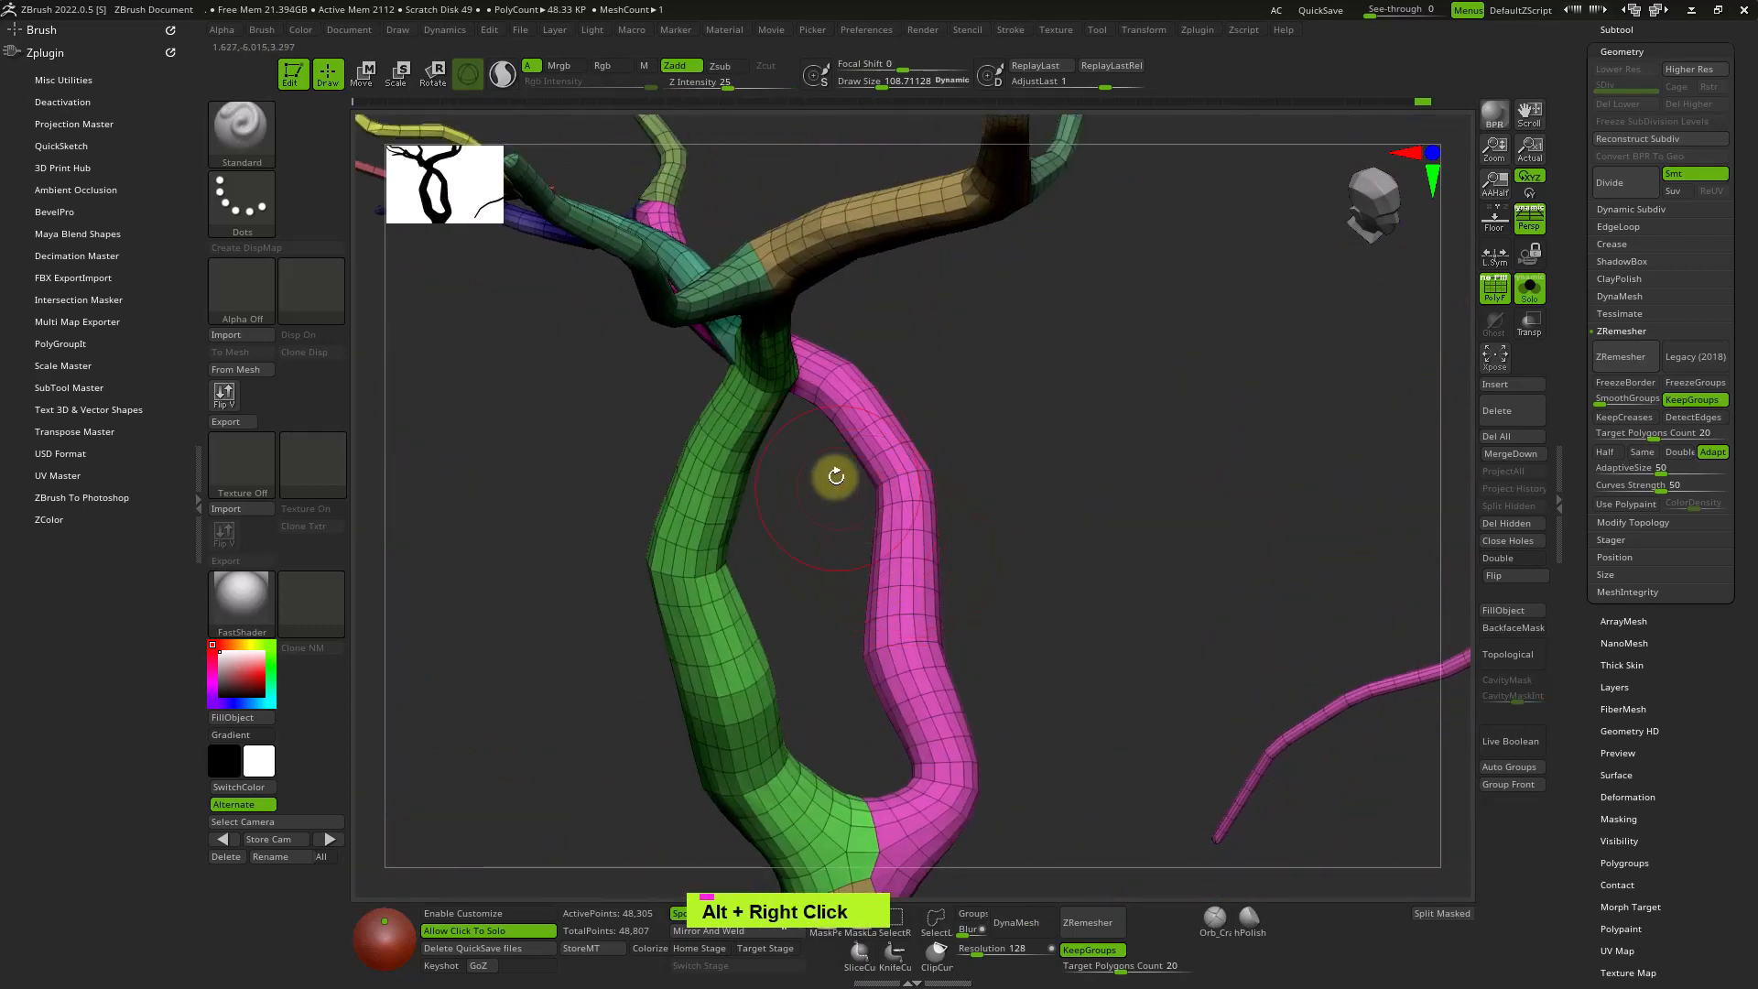
right_click_drag(884, 509, 829, 502)
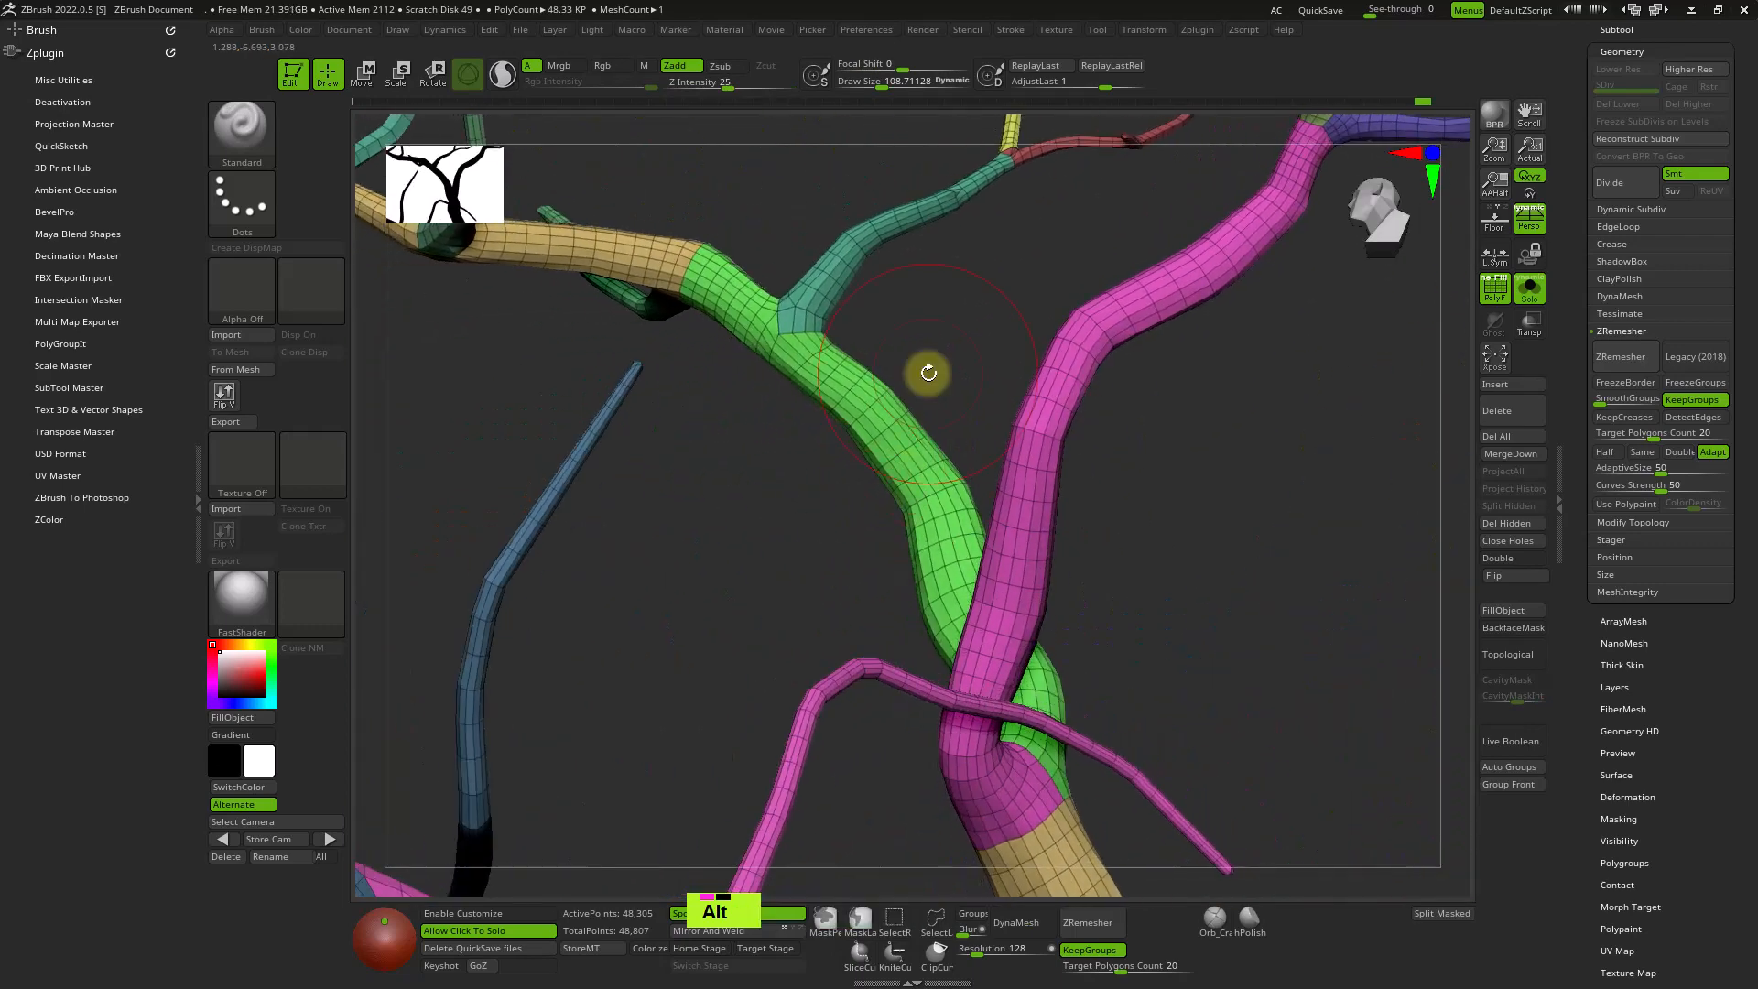
Turn off Solo and smooth the joint between the green branch and its teal offshoot and the nearby branches.
right_click_drag(926, 369, 991, 558, "alt")
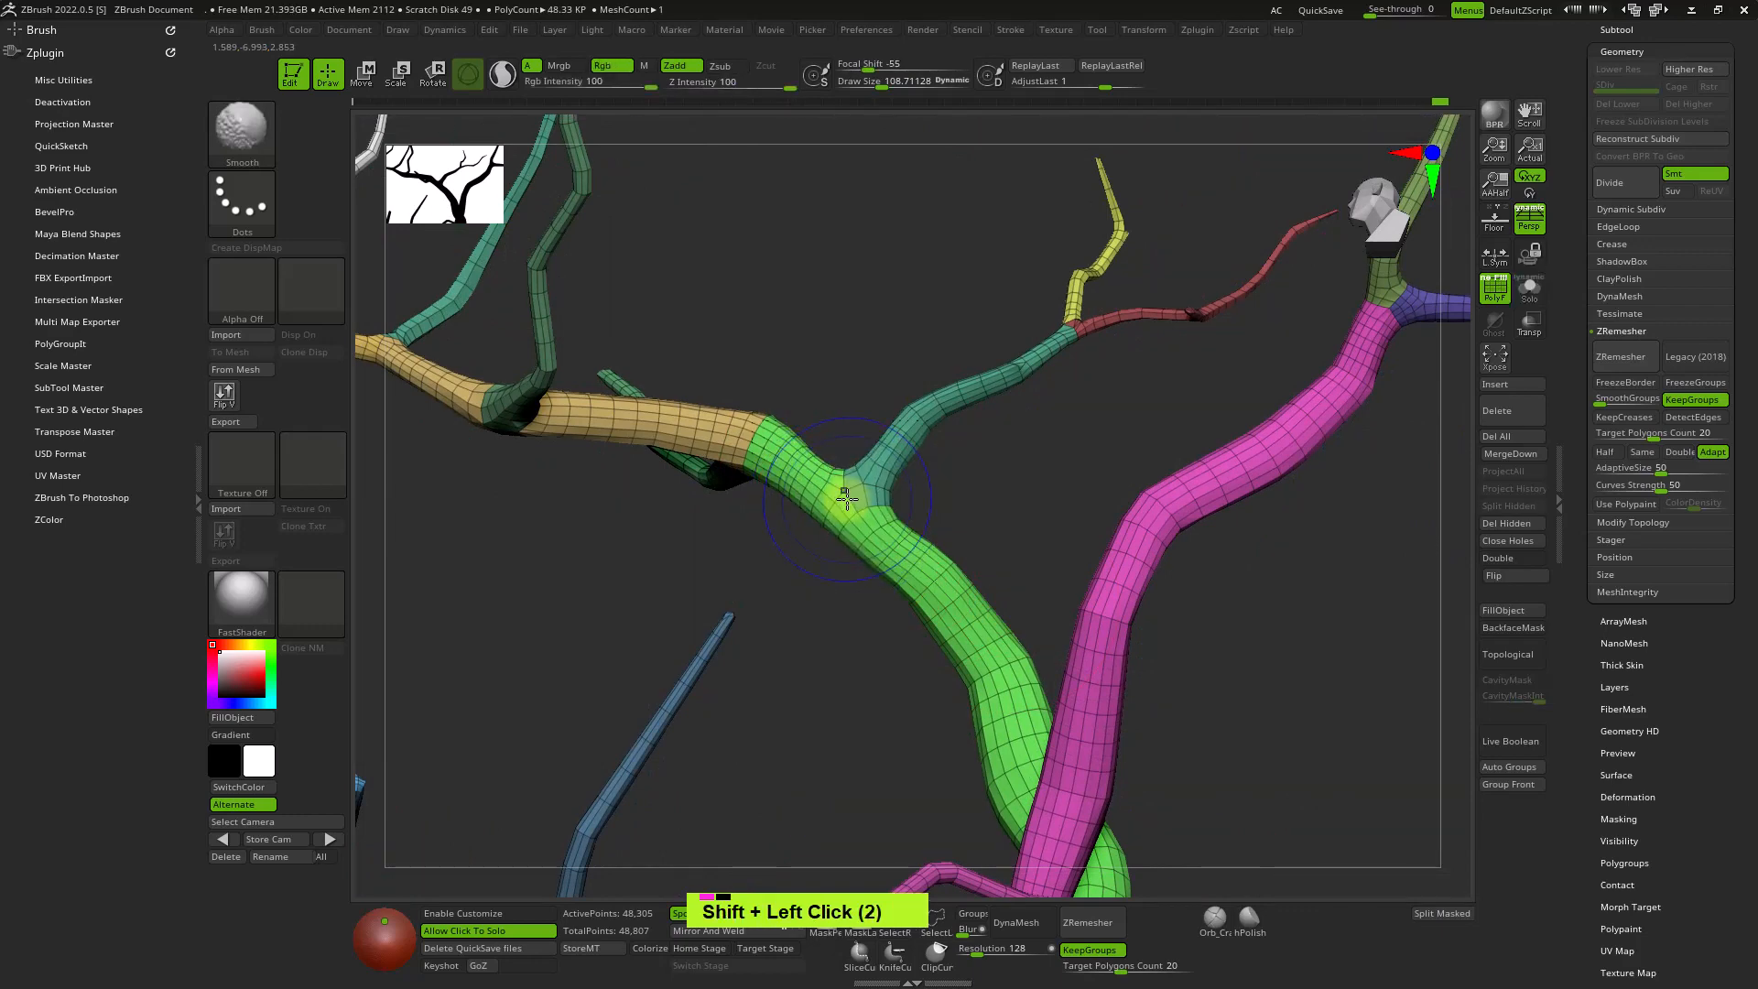
right_click_drag(865, 488, 1062, 560, "alt")
mouse_move(1163, 485)
right_mouse_down("alt")
mouse_move(1028, 479)
mouse_move(1001, 518)
mouse_move(934, 546)
mouse_move(1126, 586)
mouse_move(926, 526)
mouse_move(690, 608)
mouse_move(906, 565)
mouse_move(930, 510)
mouse_move(915, 514)
mouse_move(903, 617)
mouse_move(888, 541)
mouse_move(915, 738)
mouse_move(818, 580)
right_mouse_up("alt")
left_click(903, 523, "shift")
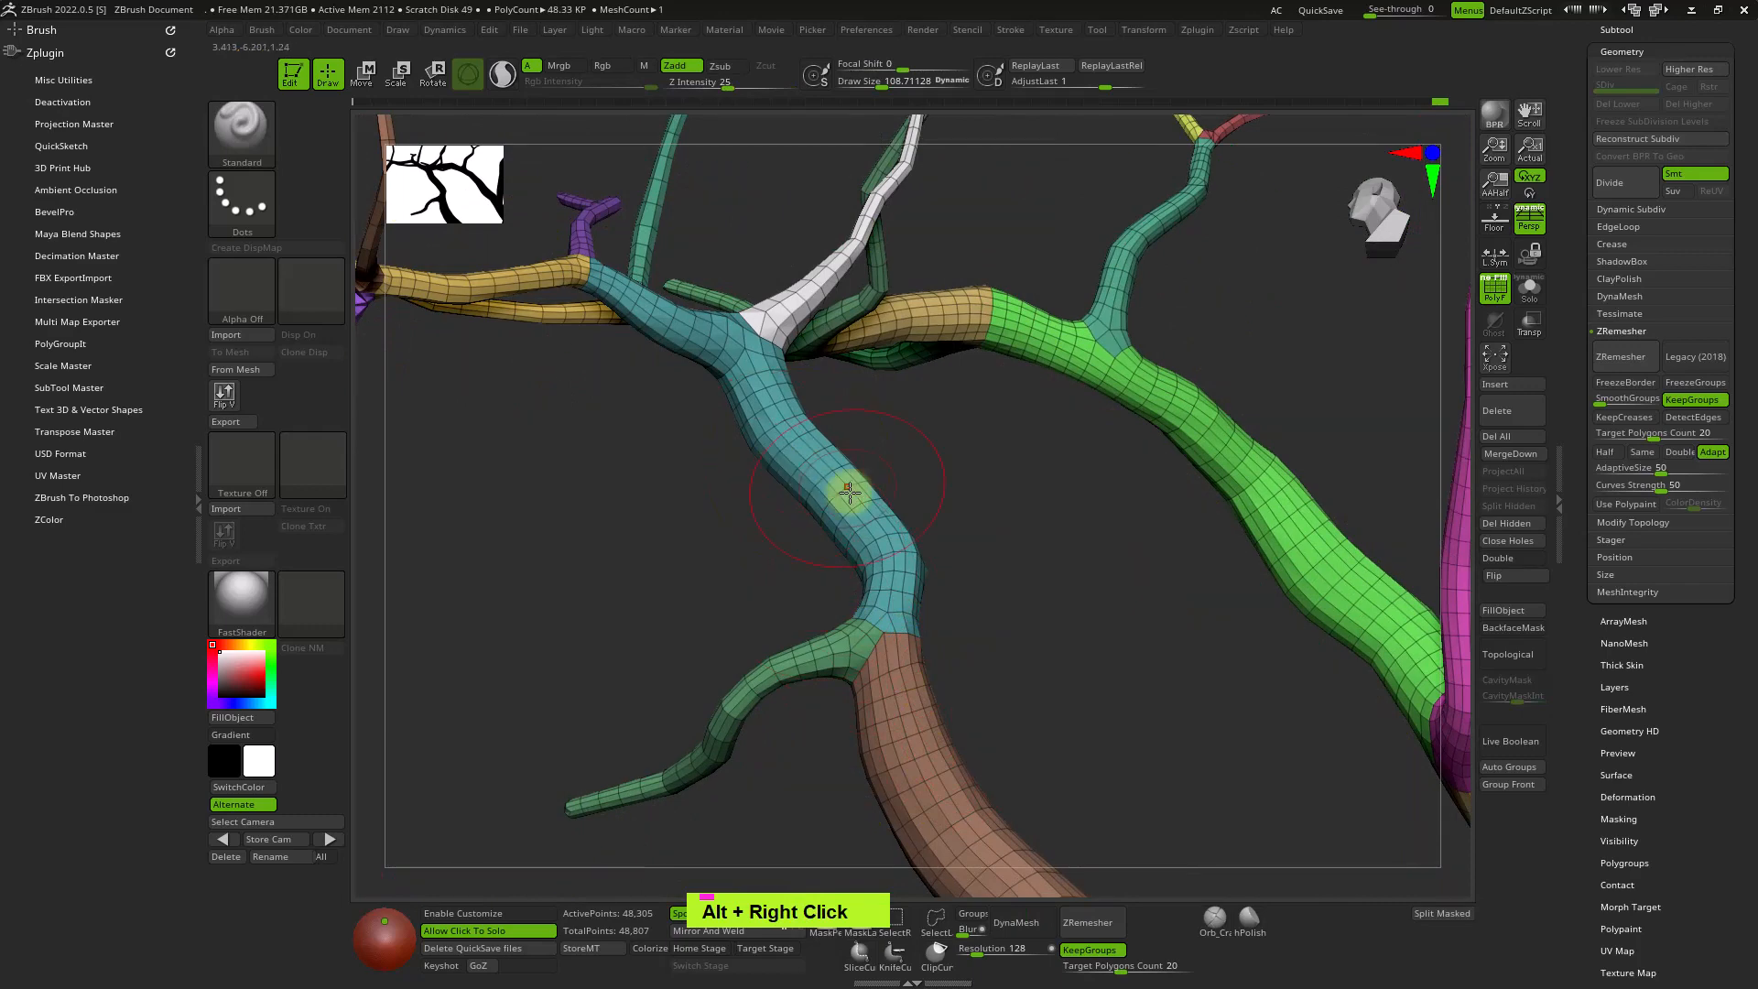
Switch to the Inflat brush, thicken the thin white twig, and undo the last stroke.
right_click_drag(850, 492, 973, 649, "alt")
mouse_move(976, 541)
right_mouse_down()
mouse_move(950, 558)
mouse_move(1024, 502)
right_mouse_up()
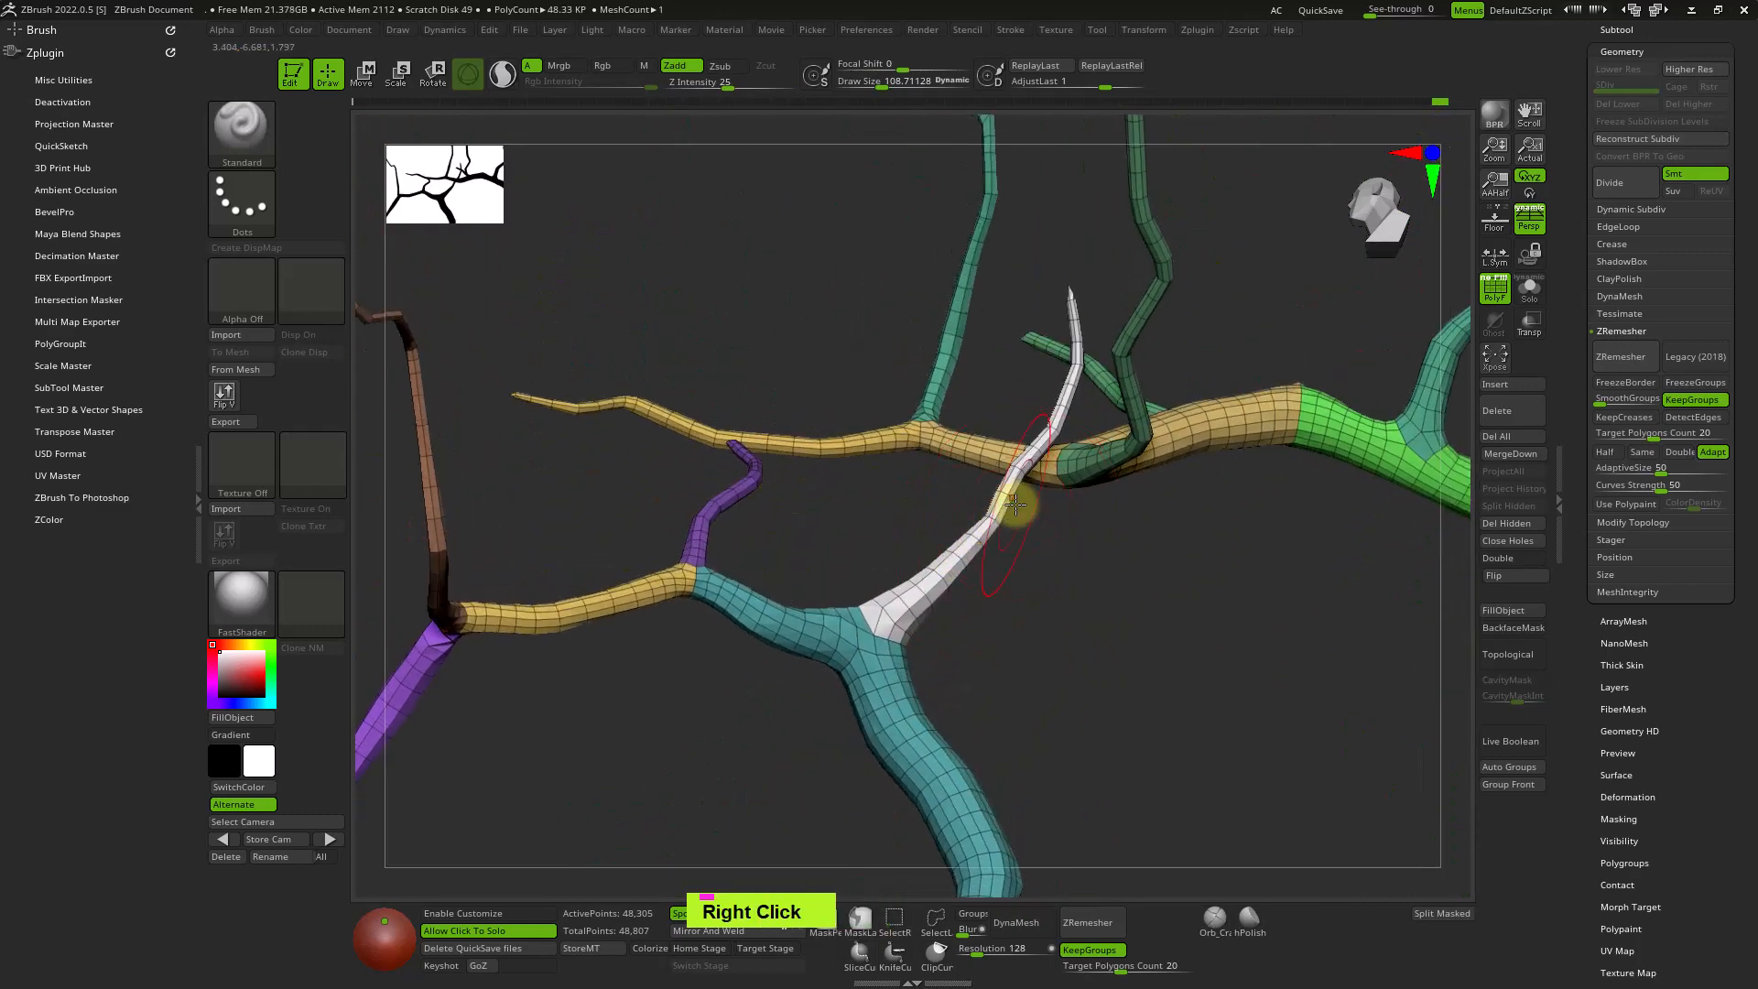
key("i")
key("n")
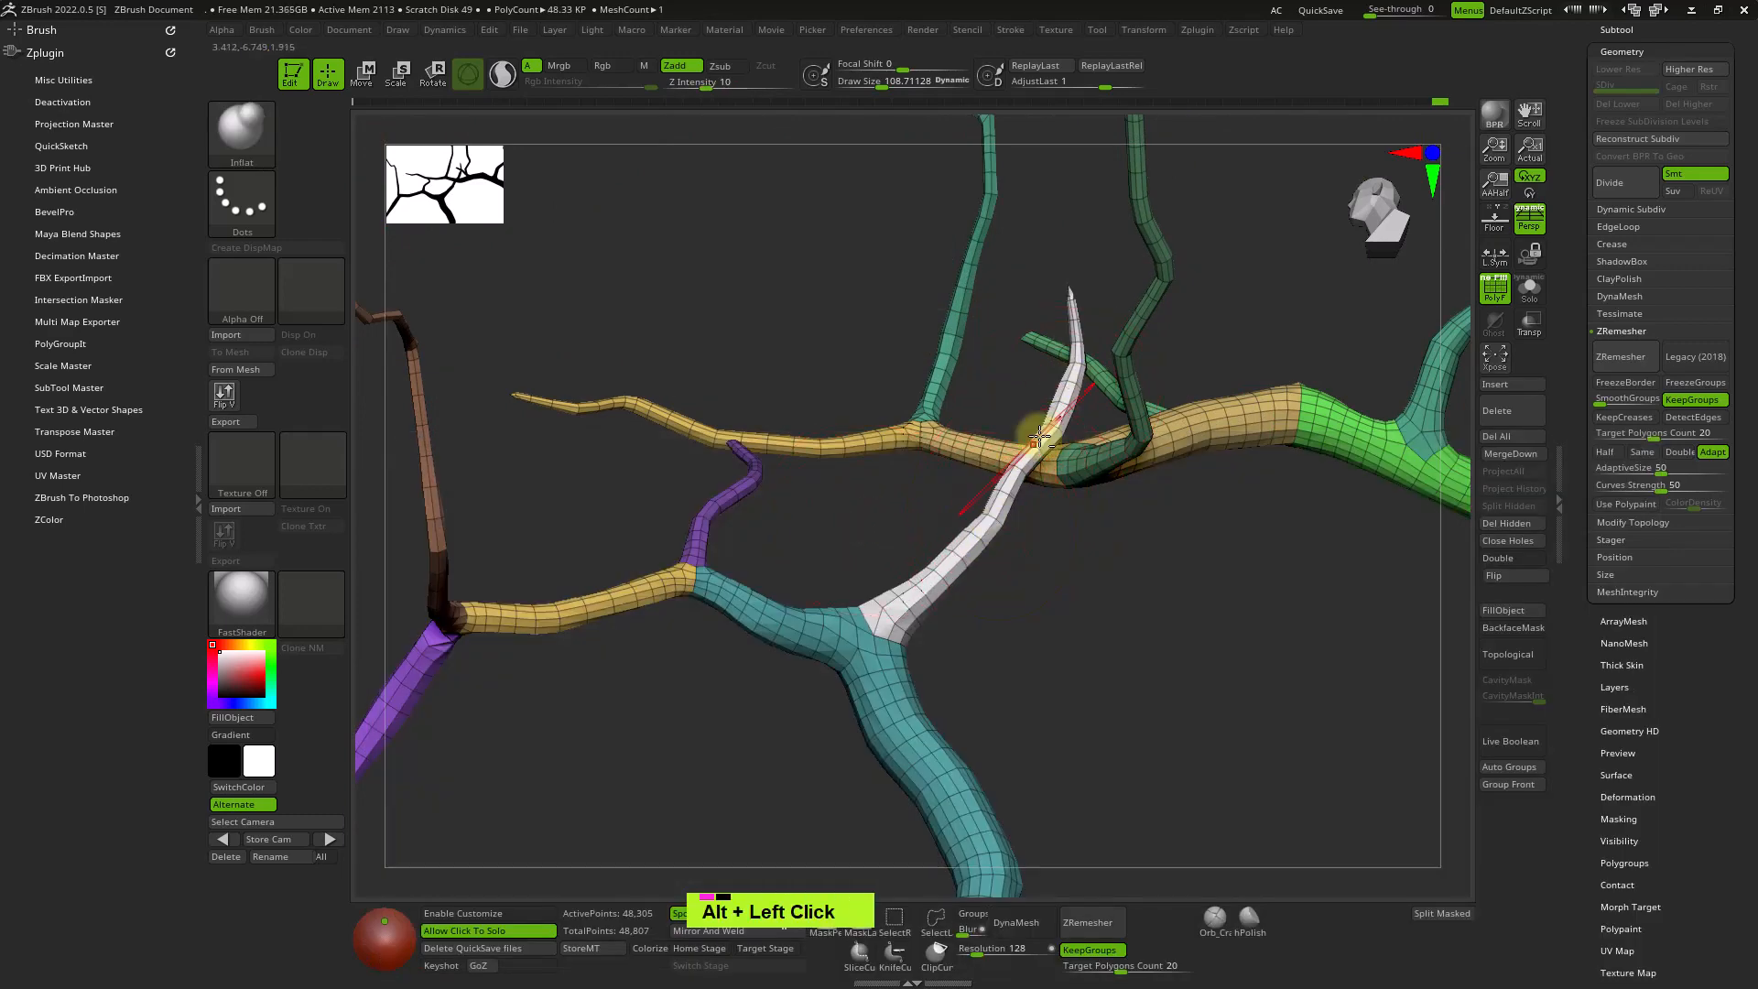
key("ctrl+z")
Increase the draw size to about 163 and smooth the joint where the green branch splits into brown and blue.
right_click_drag(1107, 470, 908, 595, "ctrl")
mouse_move(869, 527)
left_mouse_down("shift")
mouse_move(891, 521)
mouse_move(848, 515)
left_mouse_up("shift")
key("s")
right_click_drag(918, 490, 948, 593, "alt")
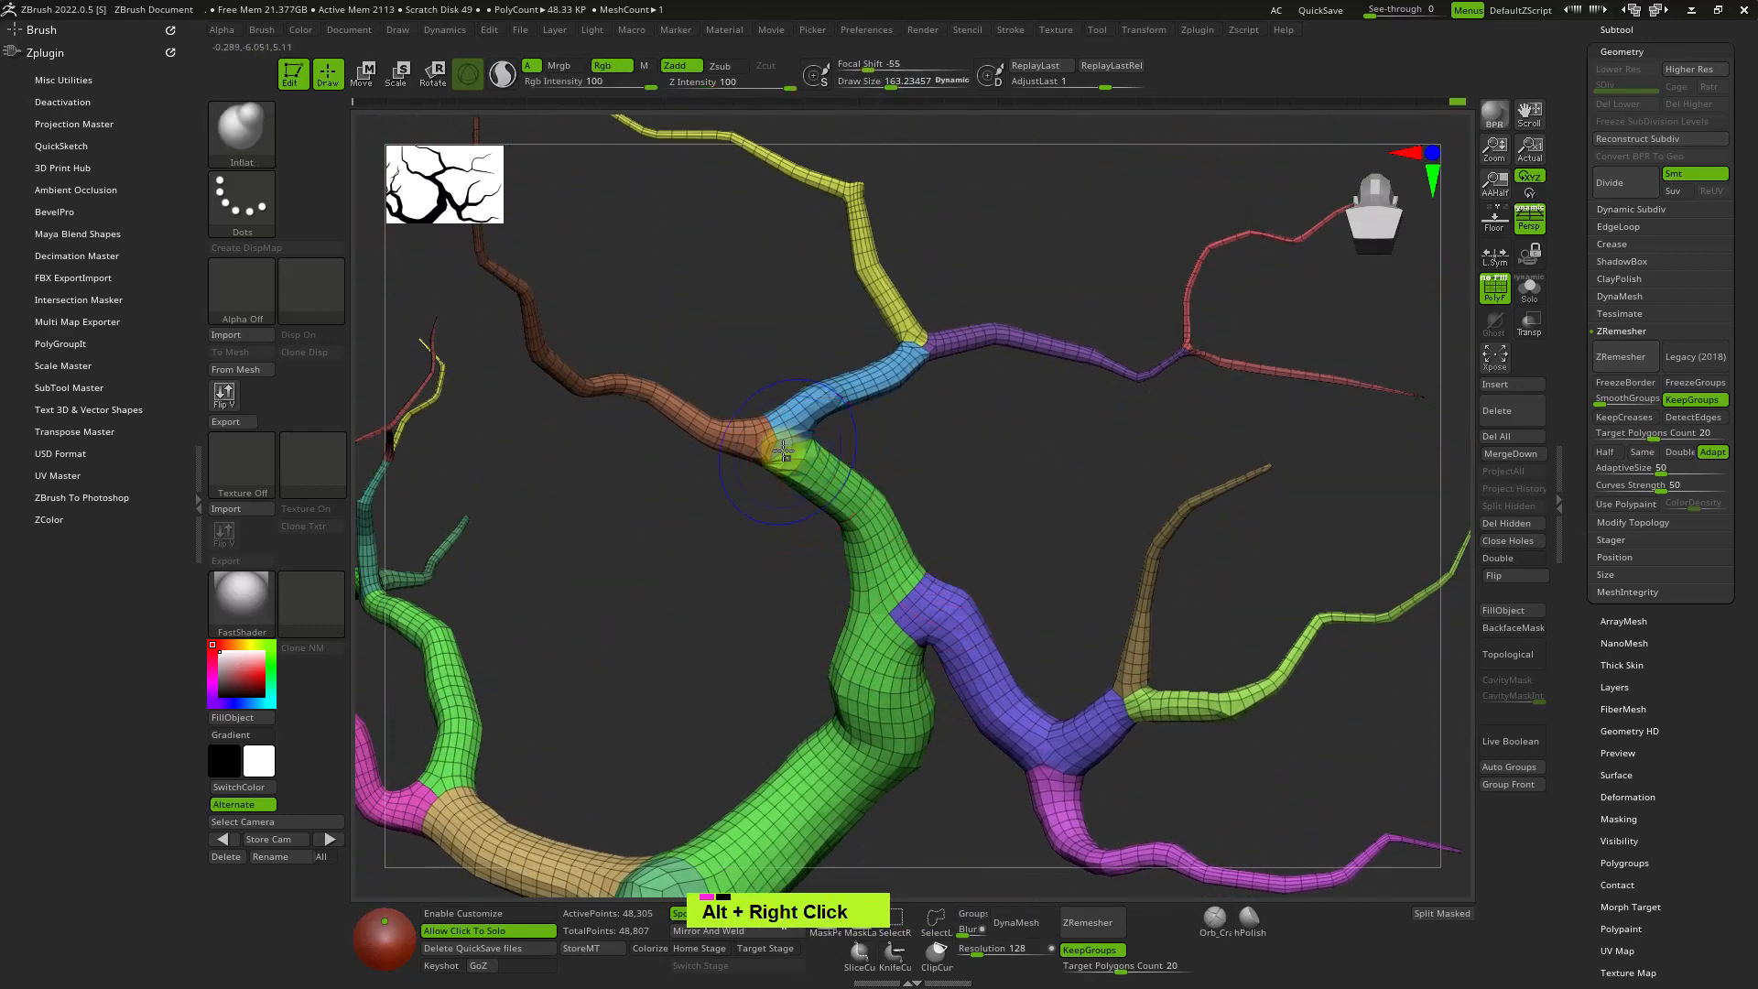
left_click_drag(781, 451, 813, 481, "shift")
right_click_drag(867, 494, 804, 444)
left_click_drag(824, 401, 879, 408, "shift")
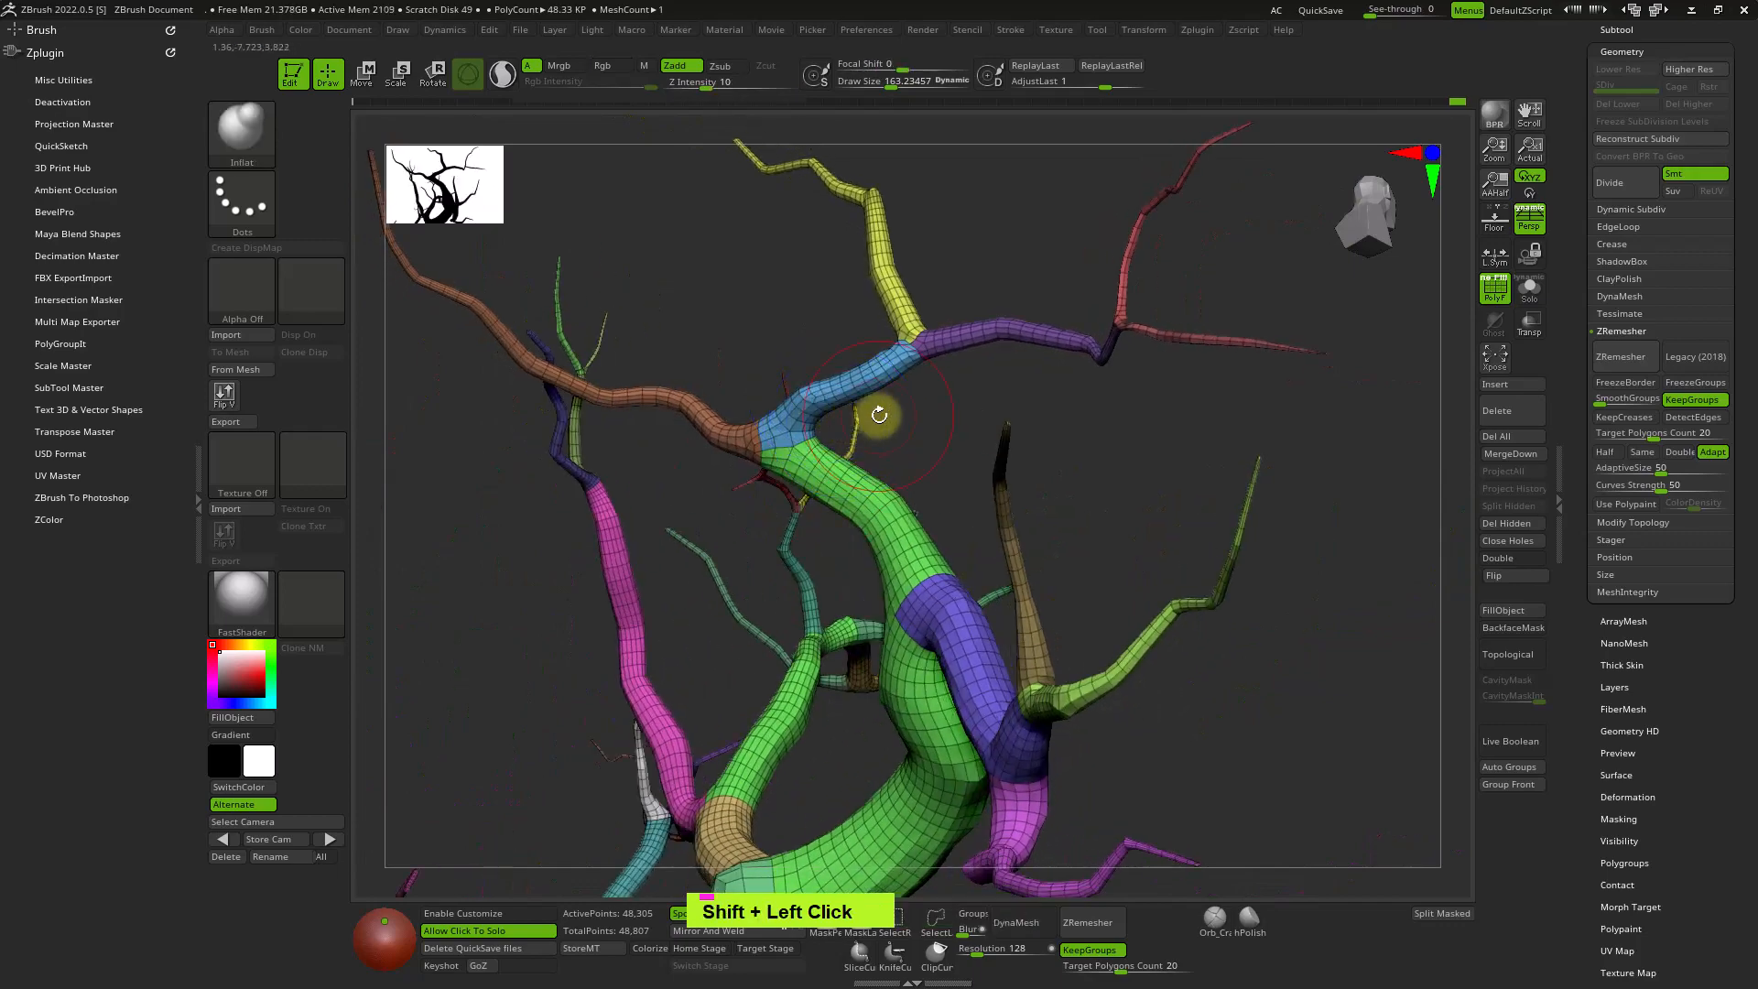
Smooth the fork where the blue branch splits into yellow and purple, and smooth along the purple branch.
right_click_drag(880, 409, 906, 352)
left_click_drag(906, 353, 926, 376, "shift")
right_click_drag(926, 377, 995, 417)
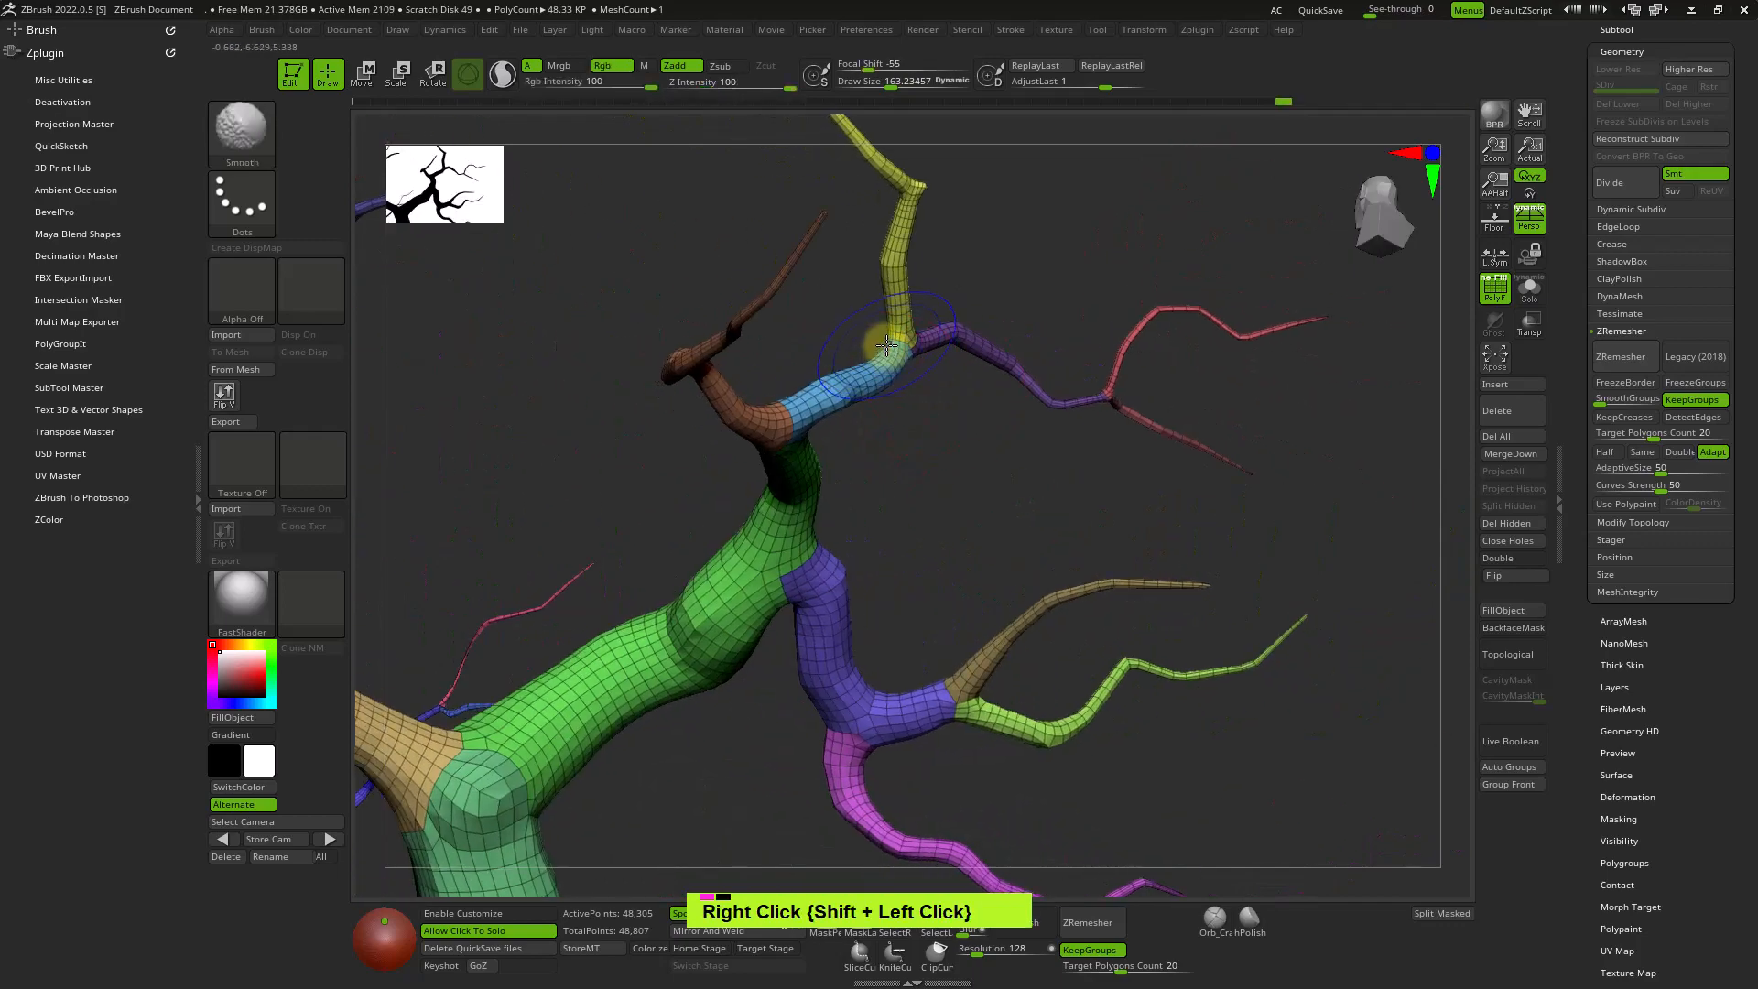
right_click_drag(836, 316, 934, 503)
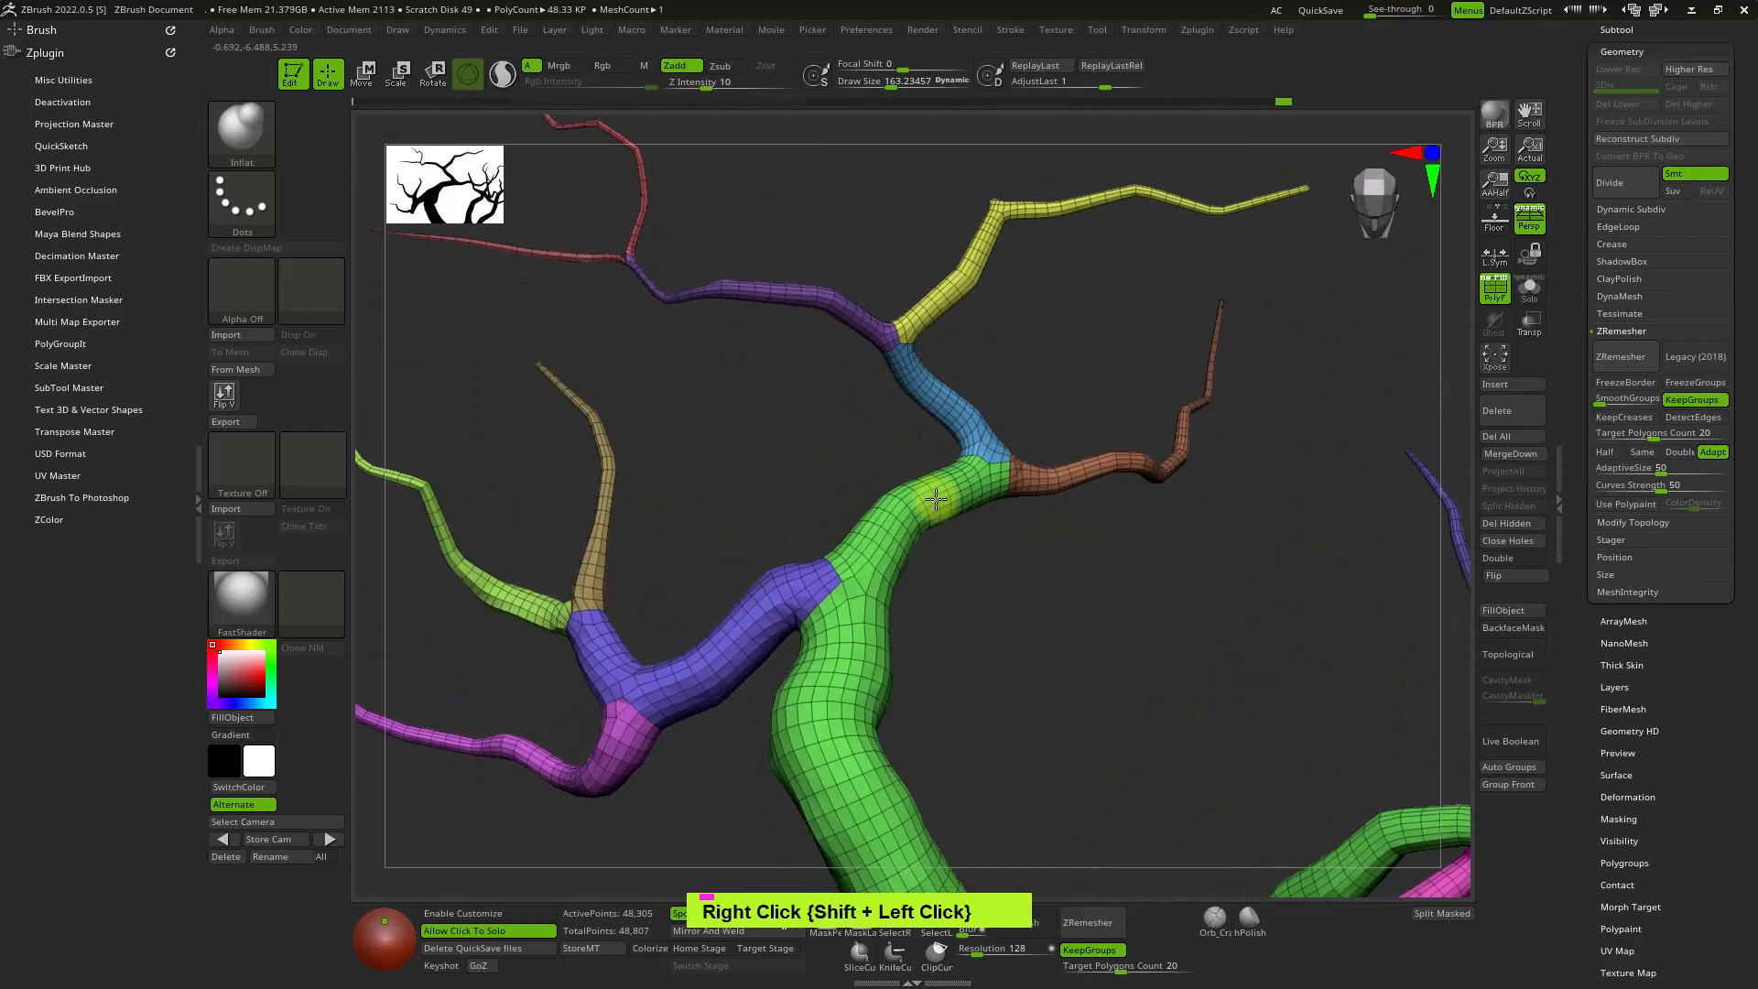
right_click_drag(776, 412, 916, 515, "alt")
right_click_drag(710, 322, 745, 435, "ctrl")
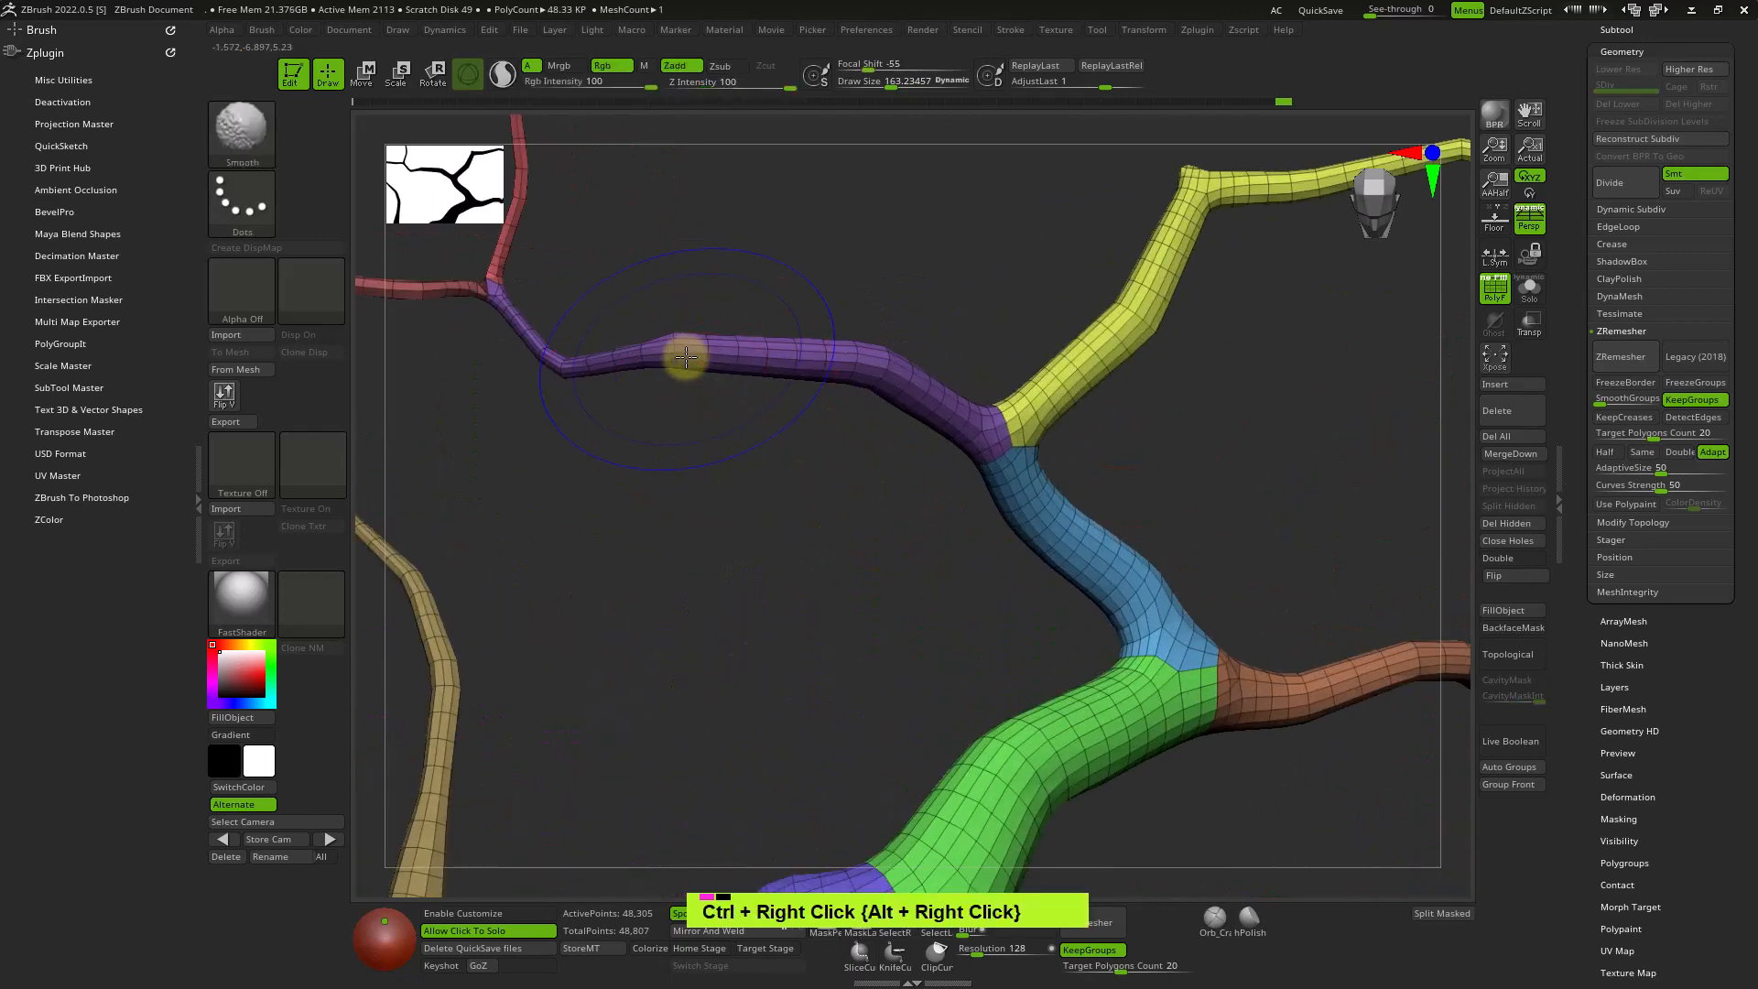
left_click(682, 355, "shift")
mouse_move(550, 358)
right_mouse_down("alt")
mouse_move(762, 436)
mouse_move(706, 381)
mouse_move(832, 503)
mouse_move(937, 518)
mouse_move(974, 579)
mouse_move(989, 507)
mouse_move(926, 550)
mouse_move(864, 510)
mouse_move(1138, 628)
mouse_move(1025, 498)
mouse_move(1072, 546)
mouse_move(1020, 606)
mouse_move(1025, 451)
mouse_move(1056, 455)
mouse_move(1026, 394)
right_mouse_up("alt")
left_click(1068, 577, "shift")
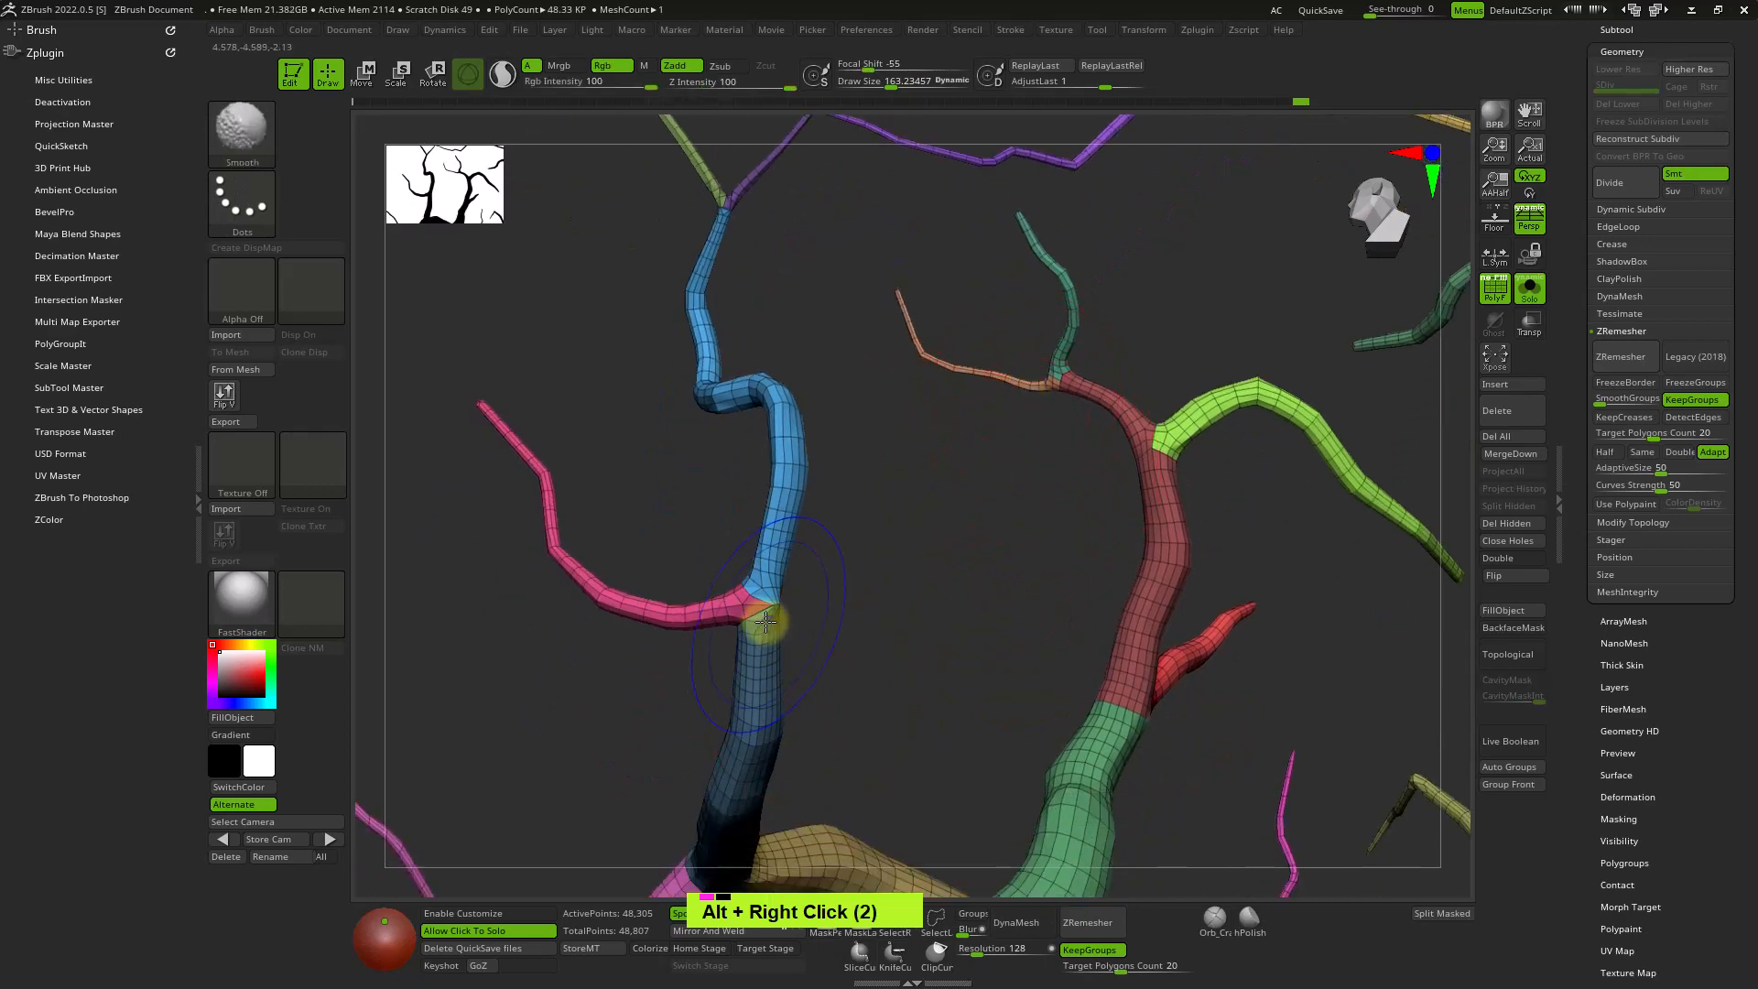
Reduce the draw size to about 140 and smooth the joints around the steel-blue branch, including the magenta branch's base.
right_click_drag(799, 634, 888, 655)
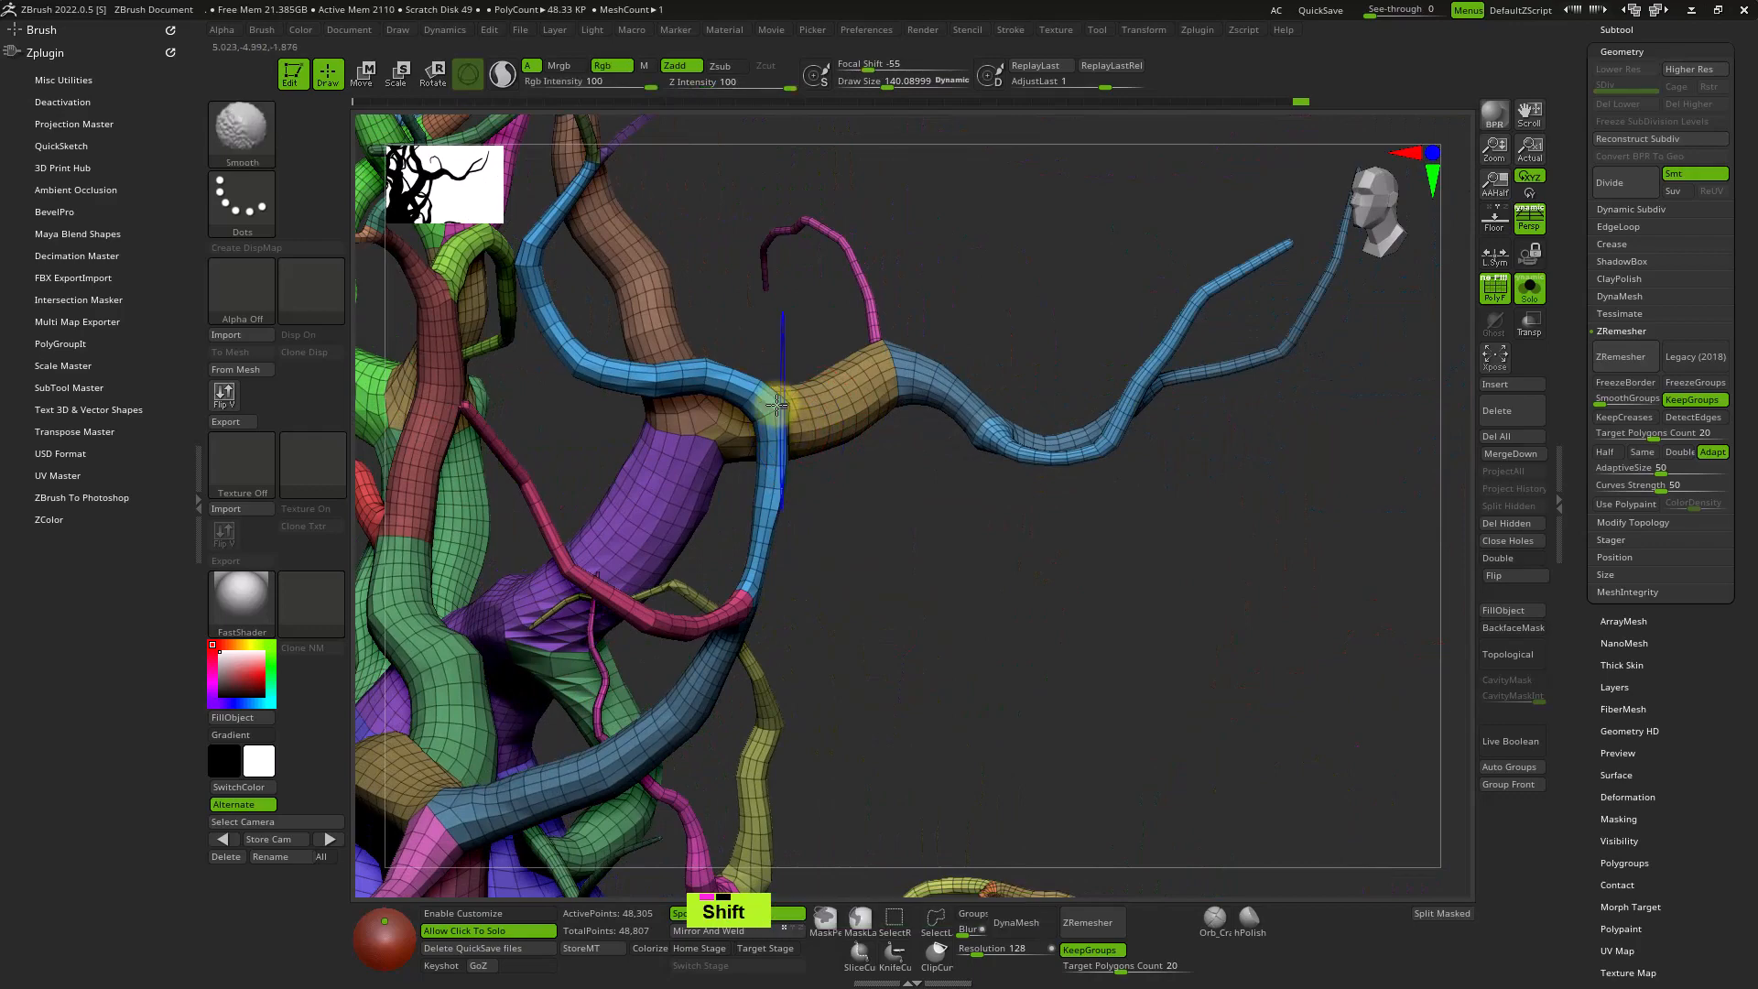
mouse_move(787, 440)
right_mouse_down()
mouse_move(812, 491)
mouse_move(900, 520)
mouse_move(1085, 478)
right_mouse_up()
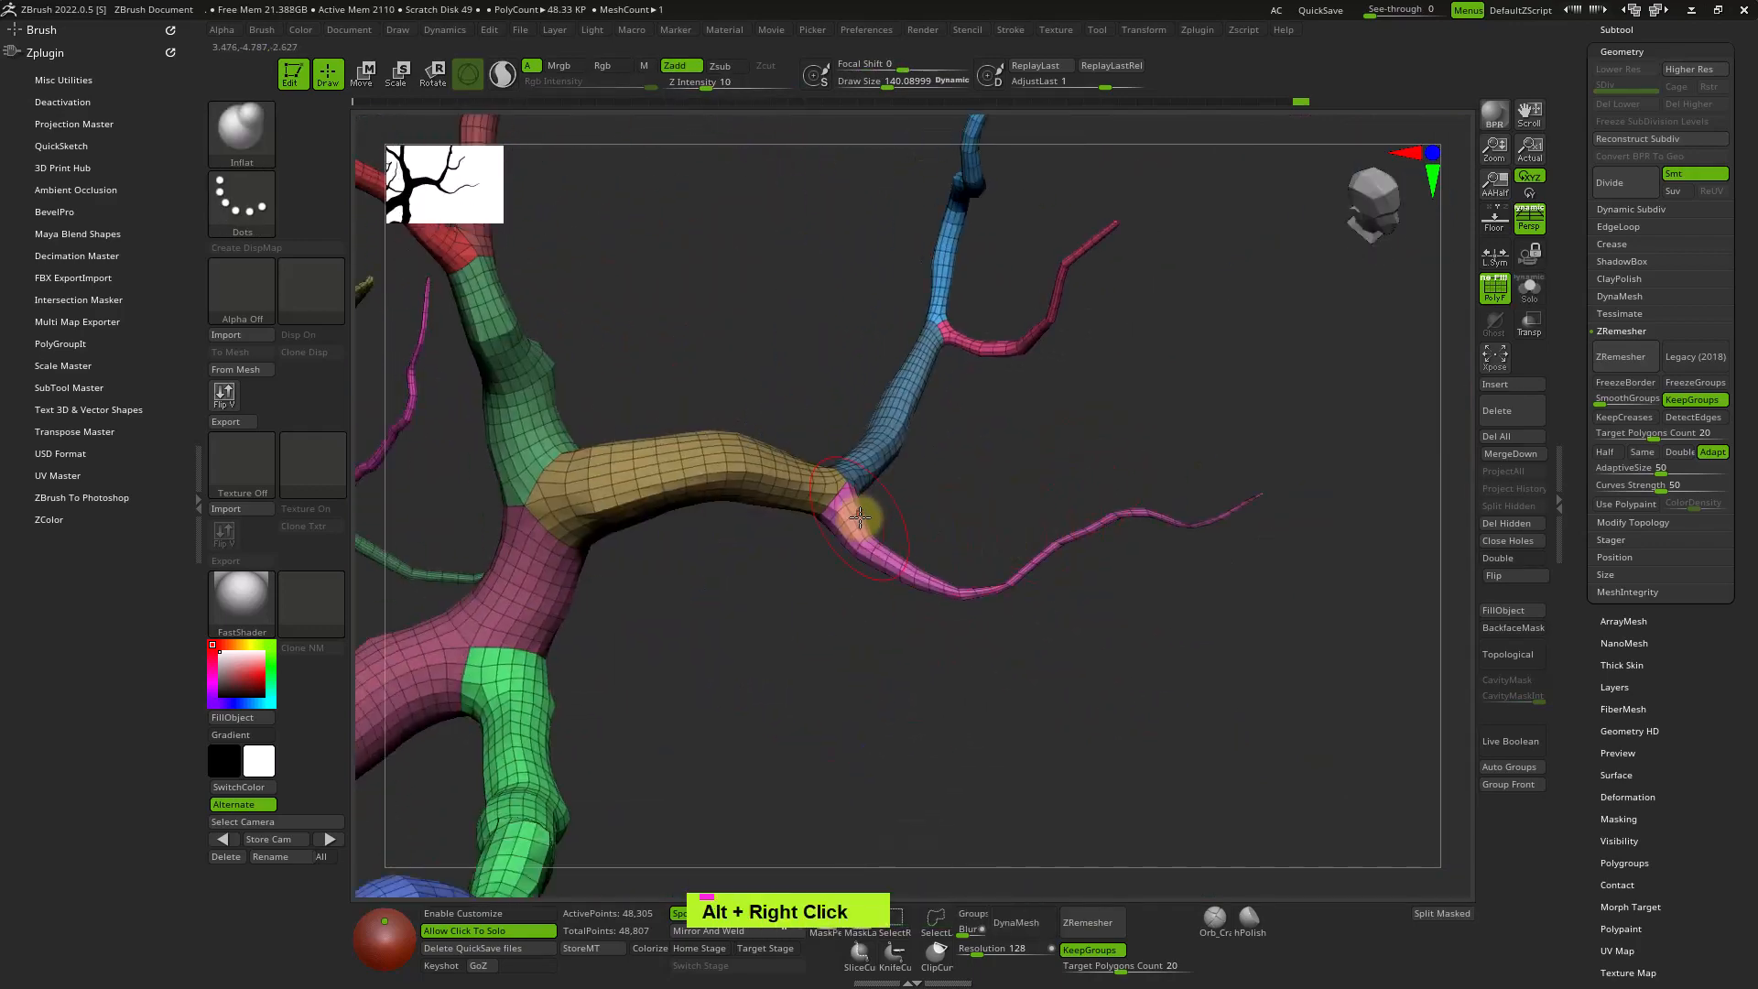
right_click_drag(728, 617, 869, 547, "alt")
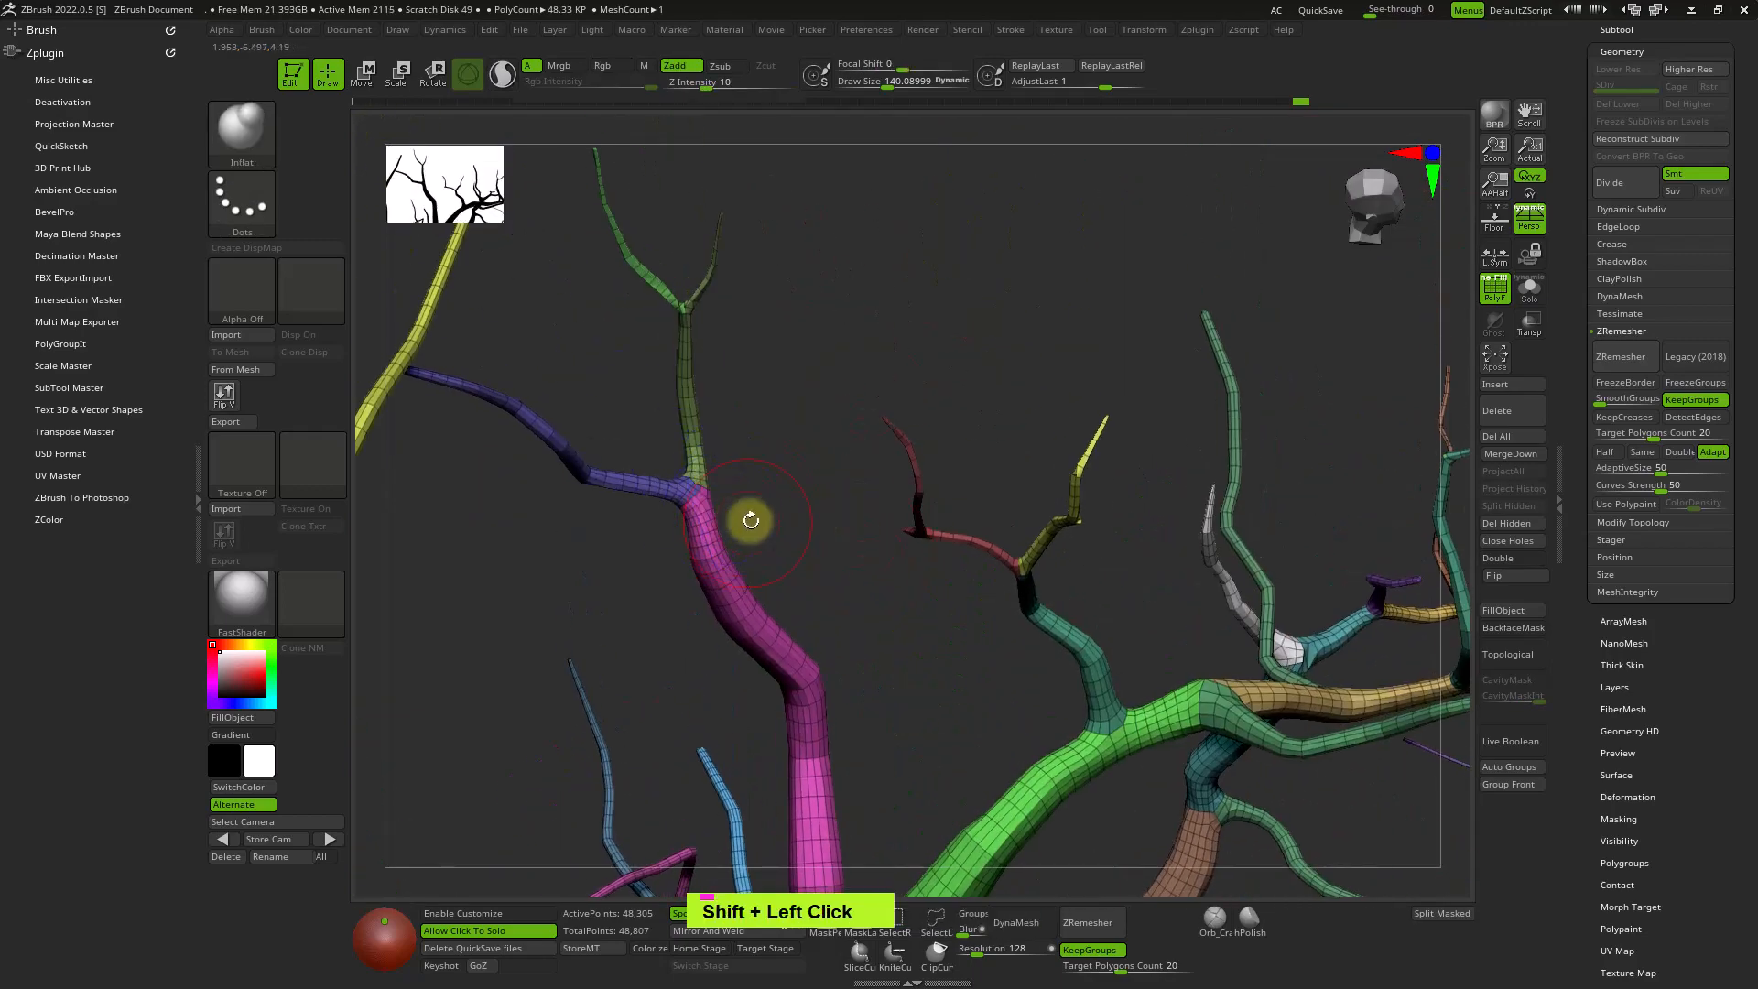
Reduce the draw size to about 99 and smooth the fork where the olive branch splits into two thin green twigs.
right_click_drag(751, 520, 897, 422)
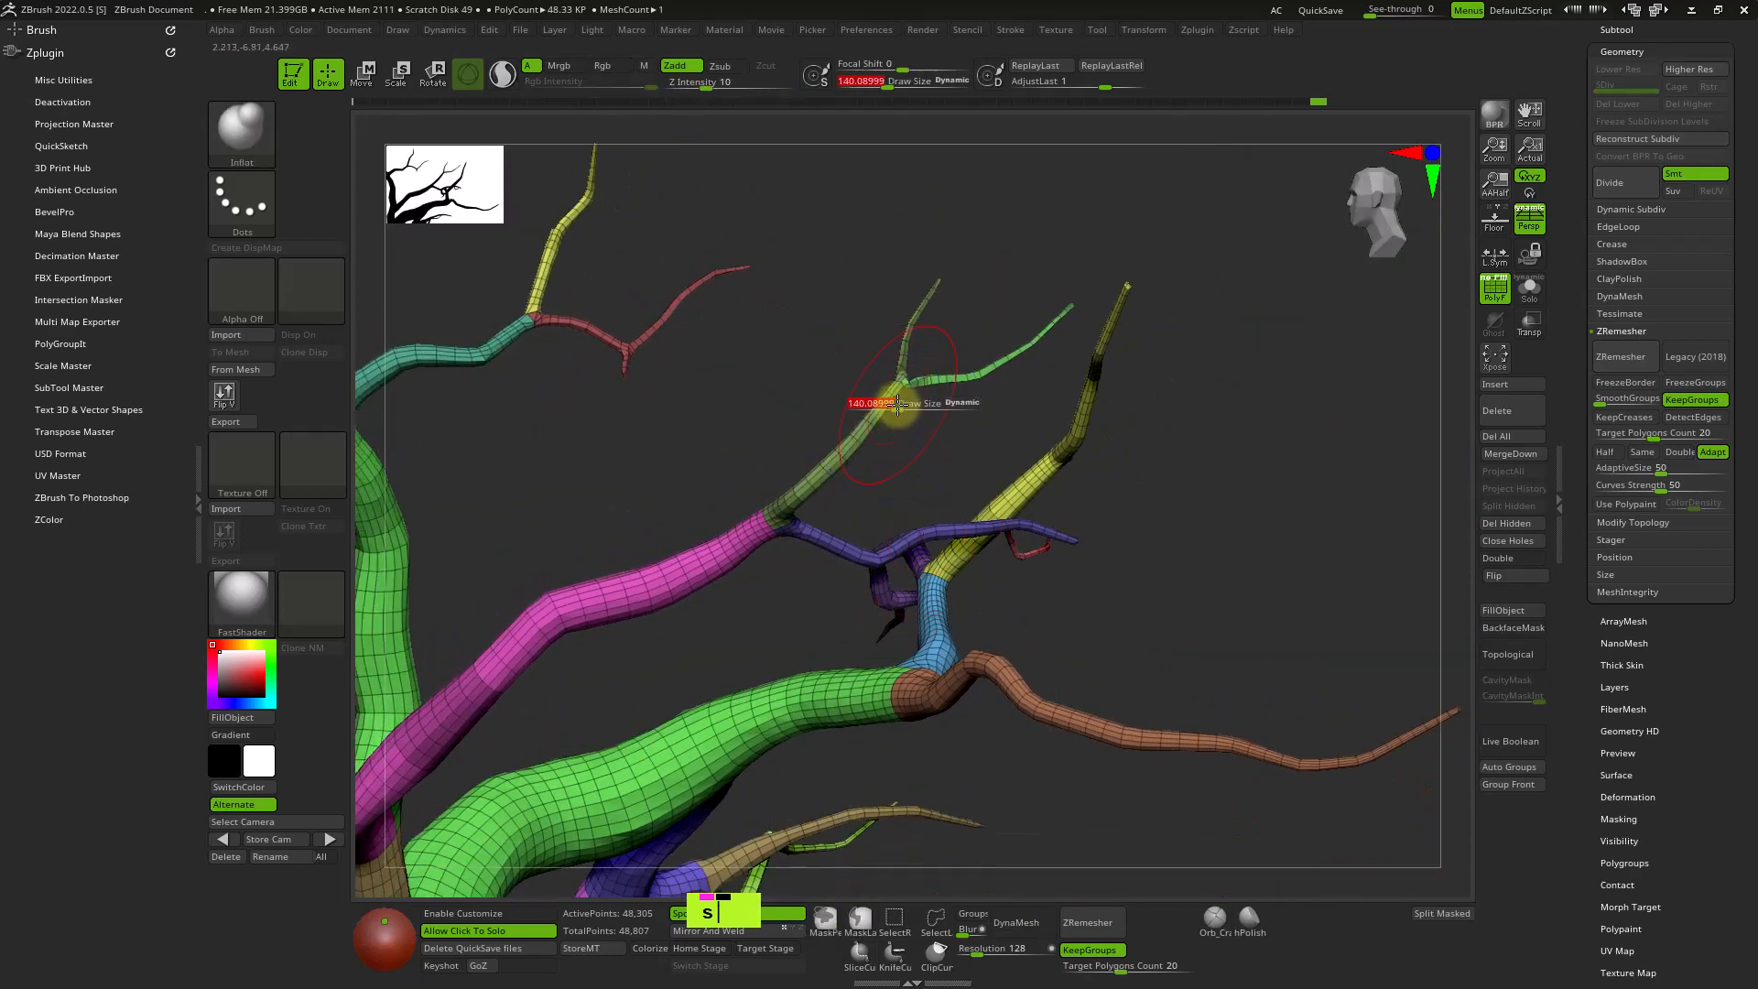
mouse_move(898, 382)
left_mouse_down("shift")
mouse_move(923, 413)
mouse_move(915, 369)
left_mouse_up("shift")
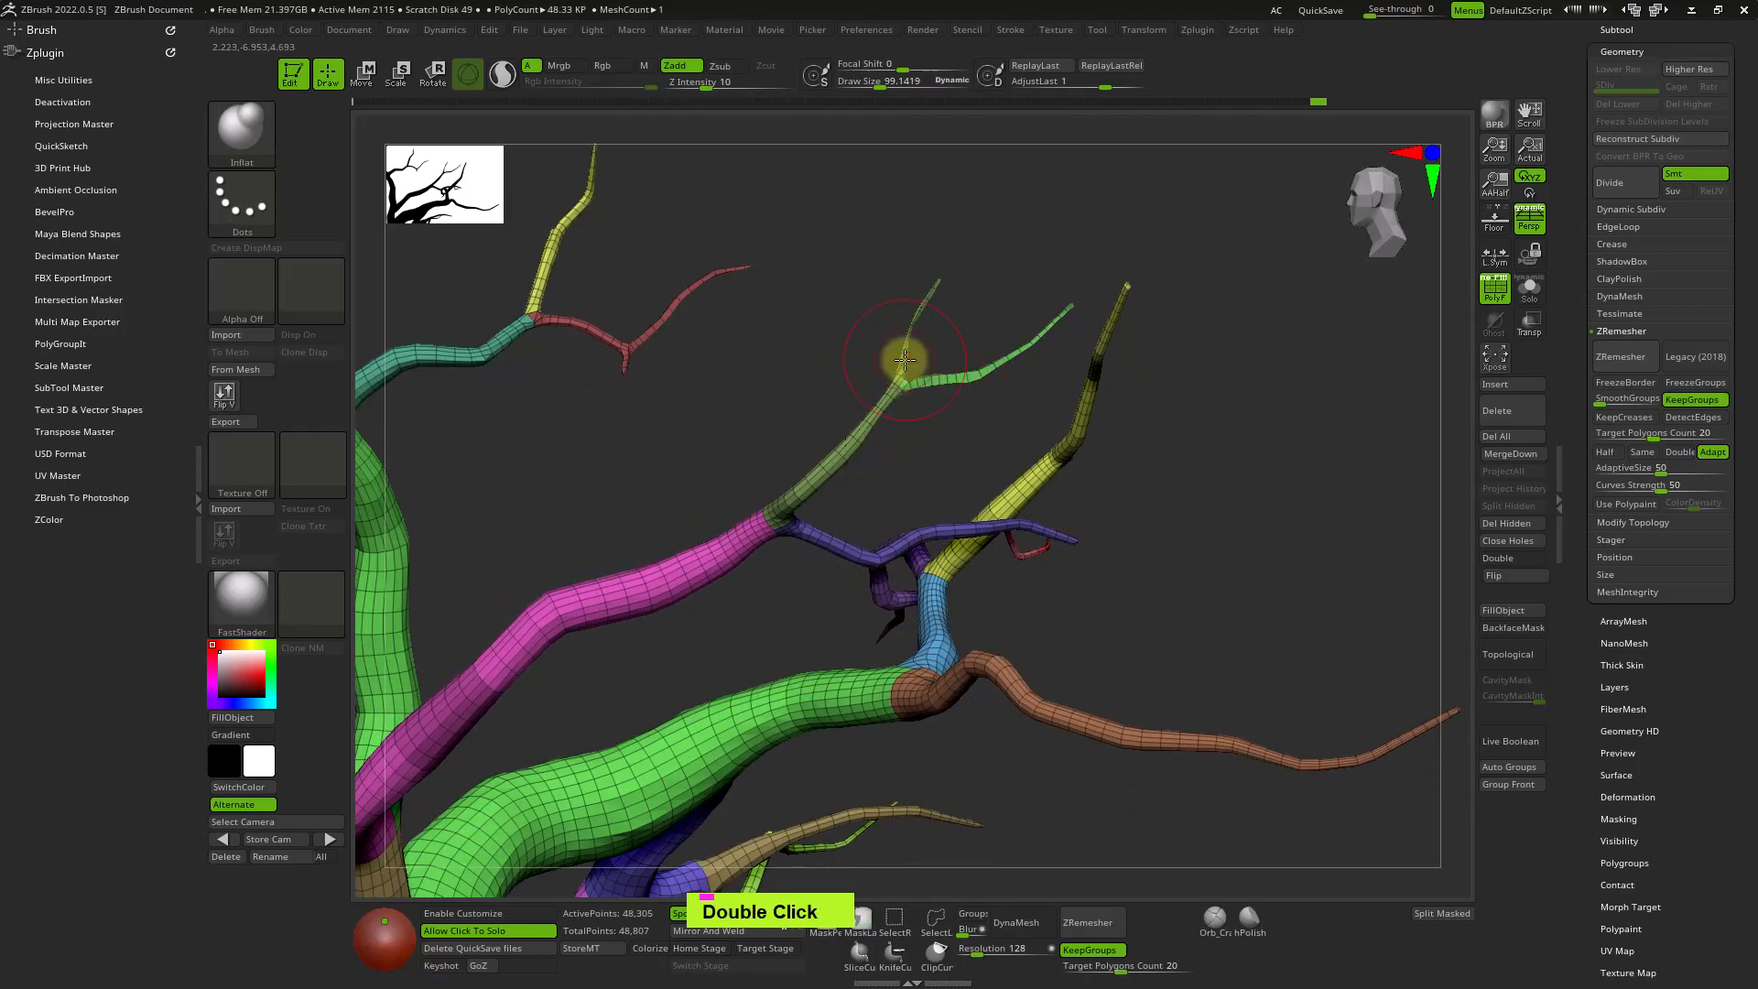
mouse_move(907, 359)
right_mouse_down()
mouse_move(895, 463)
mouse_move(821, 464)
mouse_move(800, 486)
mouse_move(1001, 572)
mouse_move(589, 541)
mouse_move(1122, 608)
mouse_move(902, 600)
mouse_move(958, 522)
mouse_move(943, 539)
right_mouse_up()
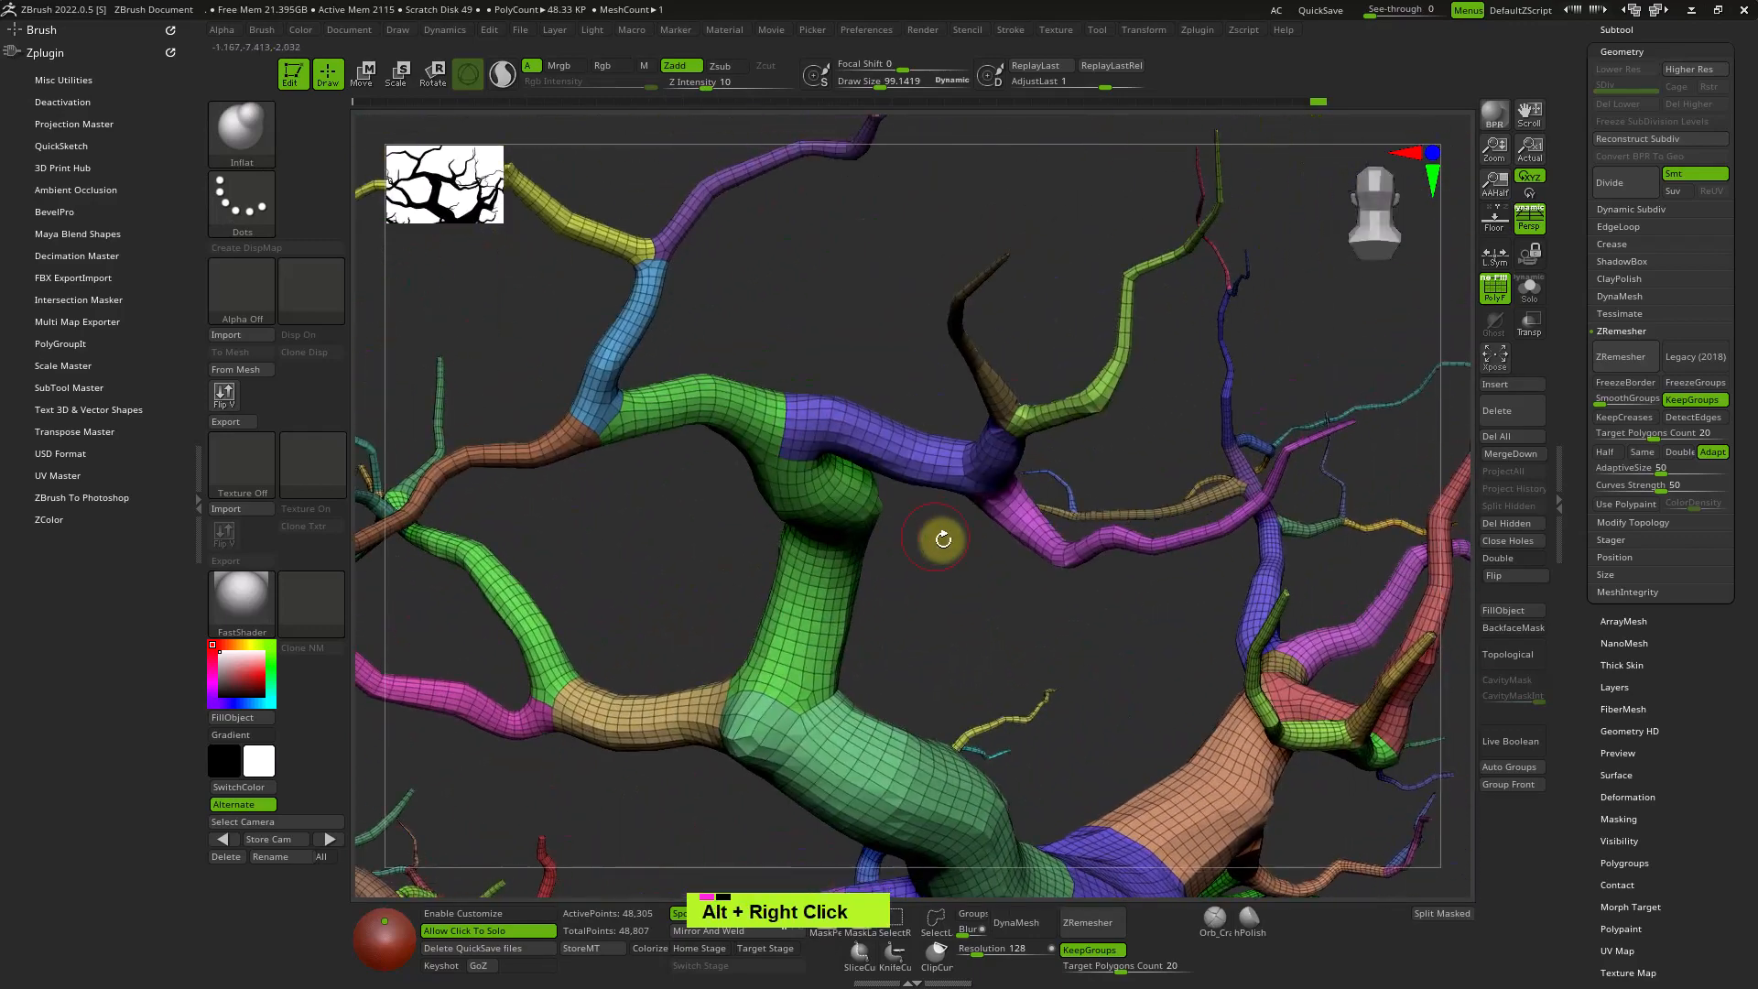
right_click_drag(1021, 428, 1017, 658)
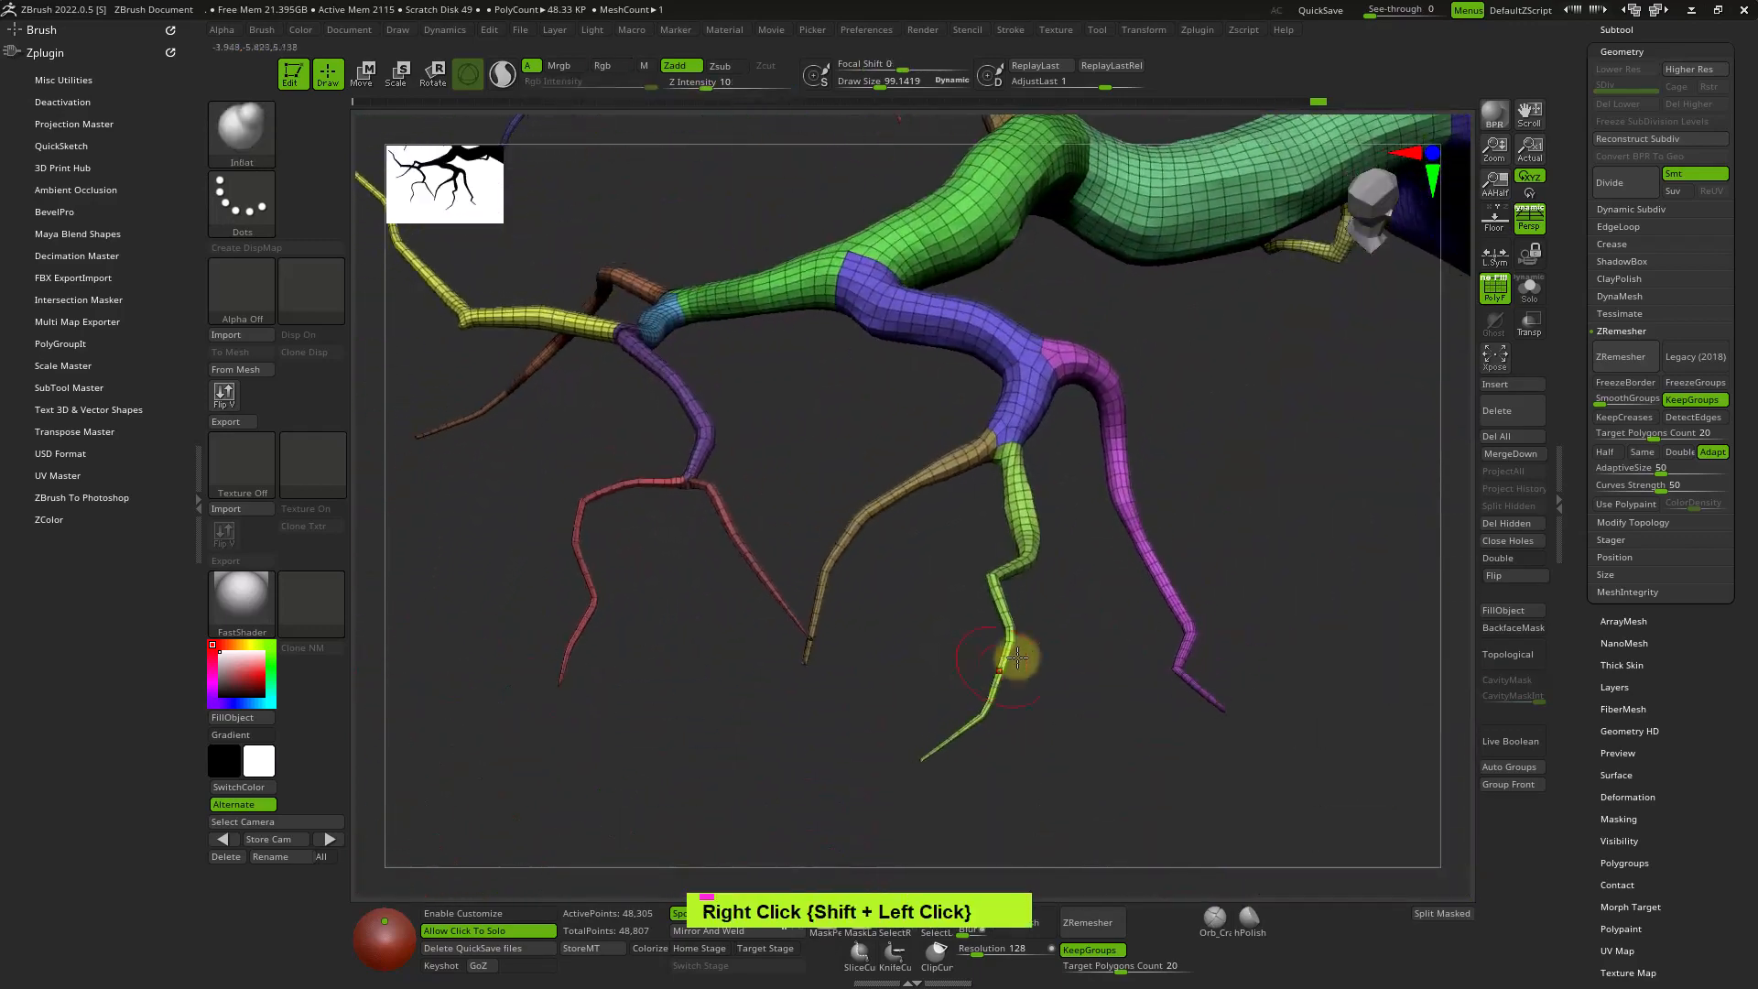
right_click_drag(1042, 553, 956, 650, "alt")
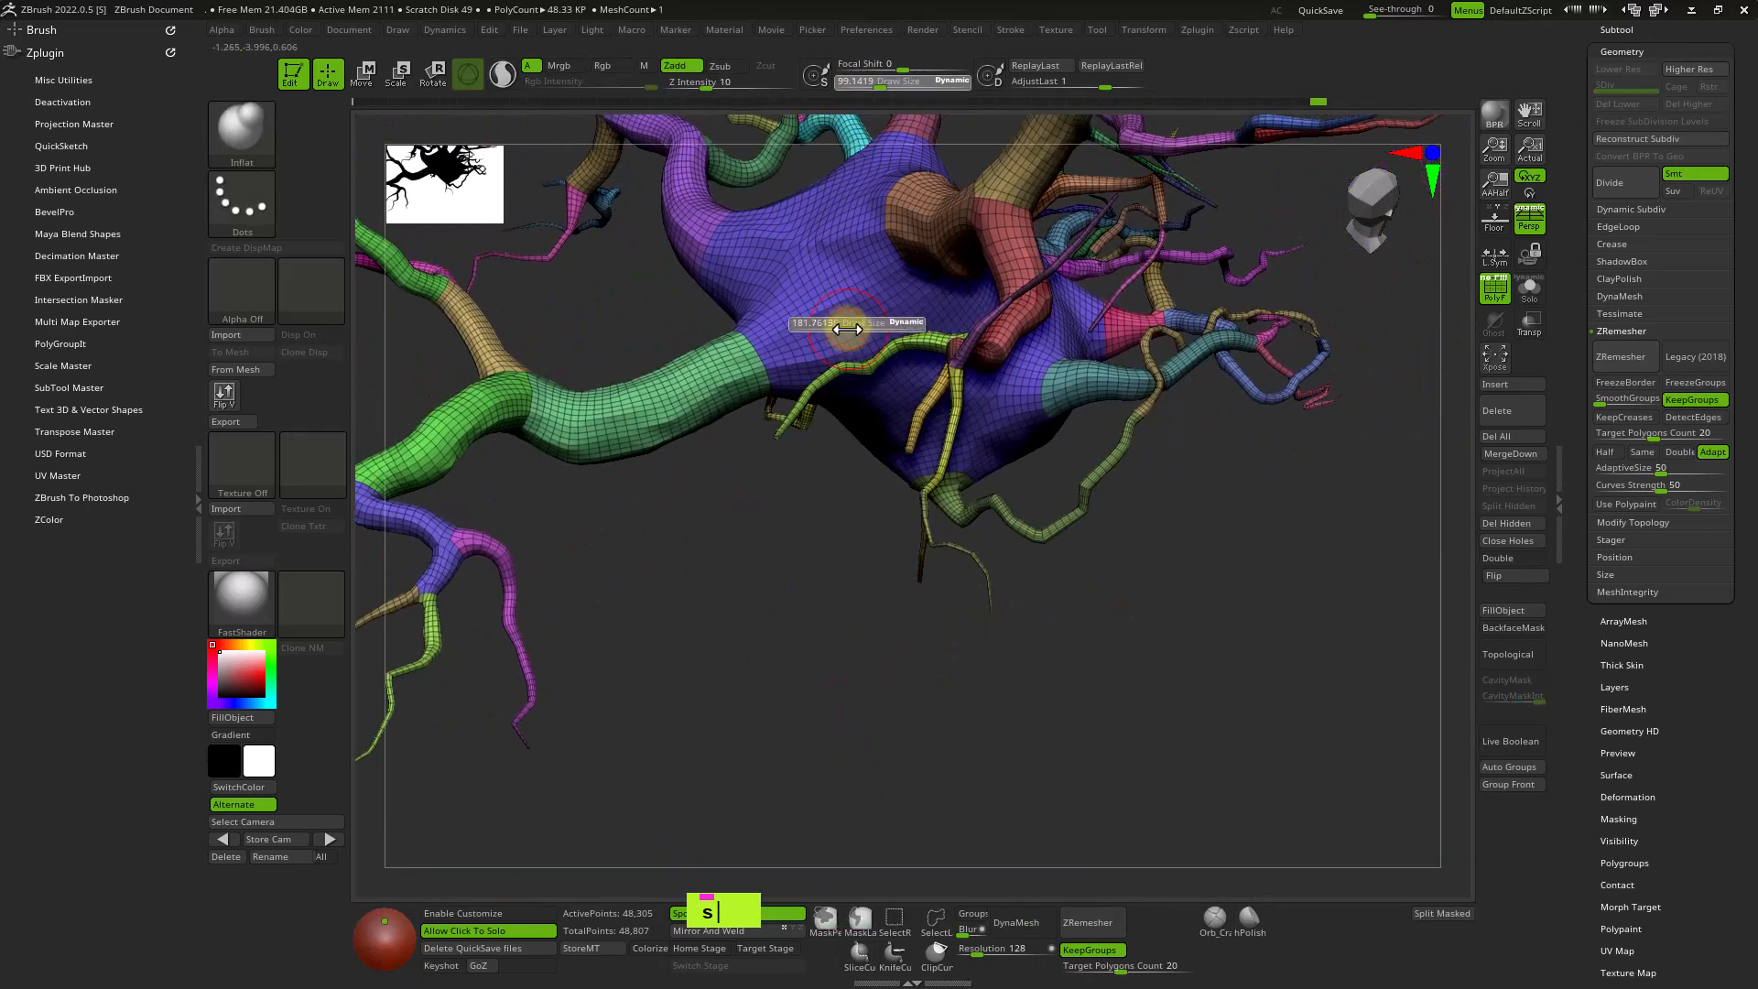
Increase the draw size to about 182 and smooth the blue-violet trunk around the base of the green branch.
left_click(809, 325, "shift")
right_click_drag(696, 401, 921, 285)
left_click(879, 388, "shift")
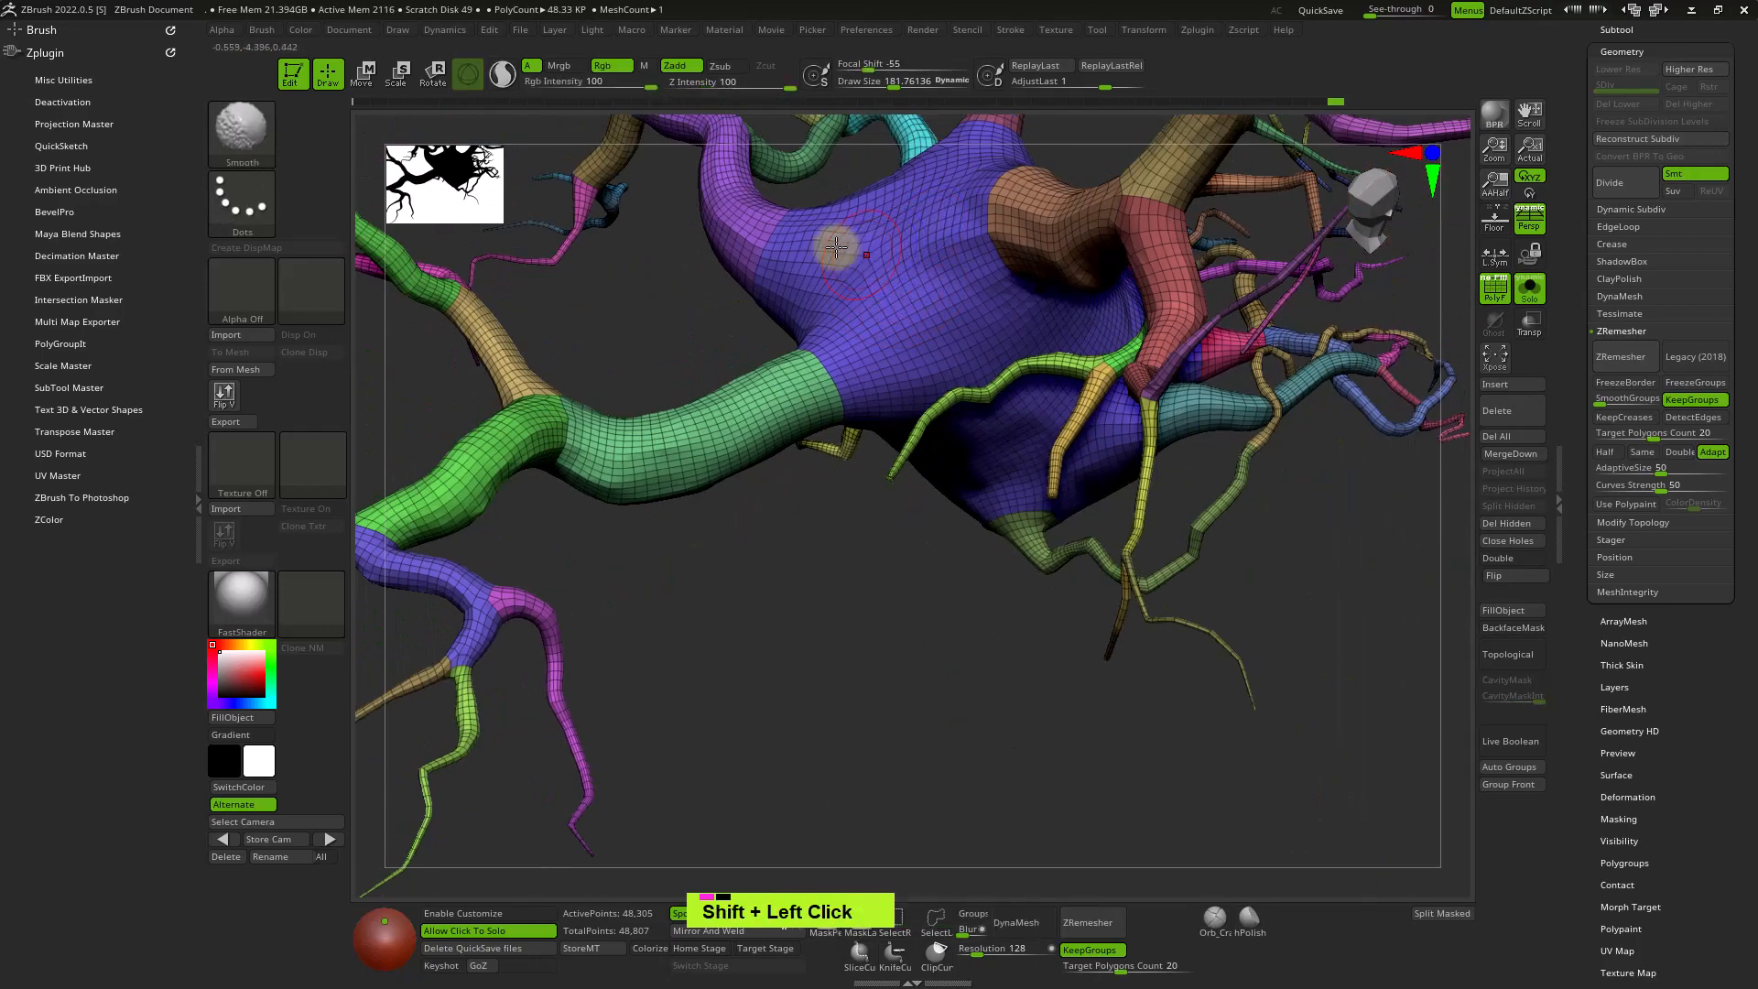
right_click_drag(836, 244, 942, 586, "alt")
key("shift+f")
key("shift+f")
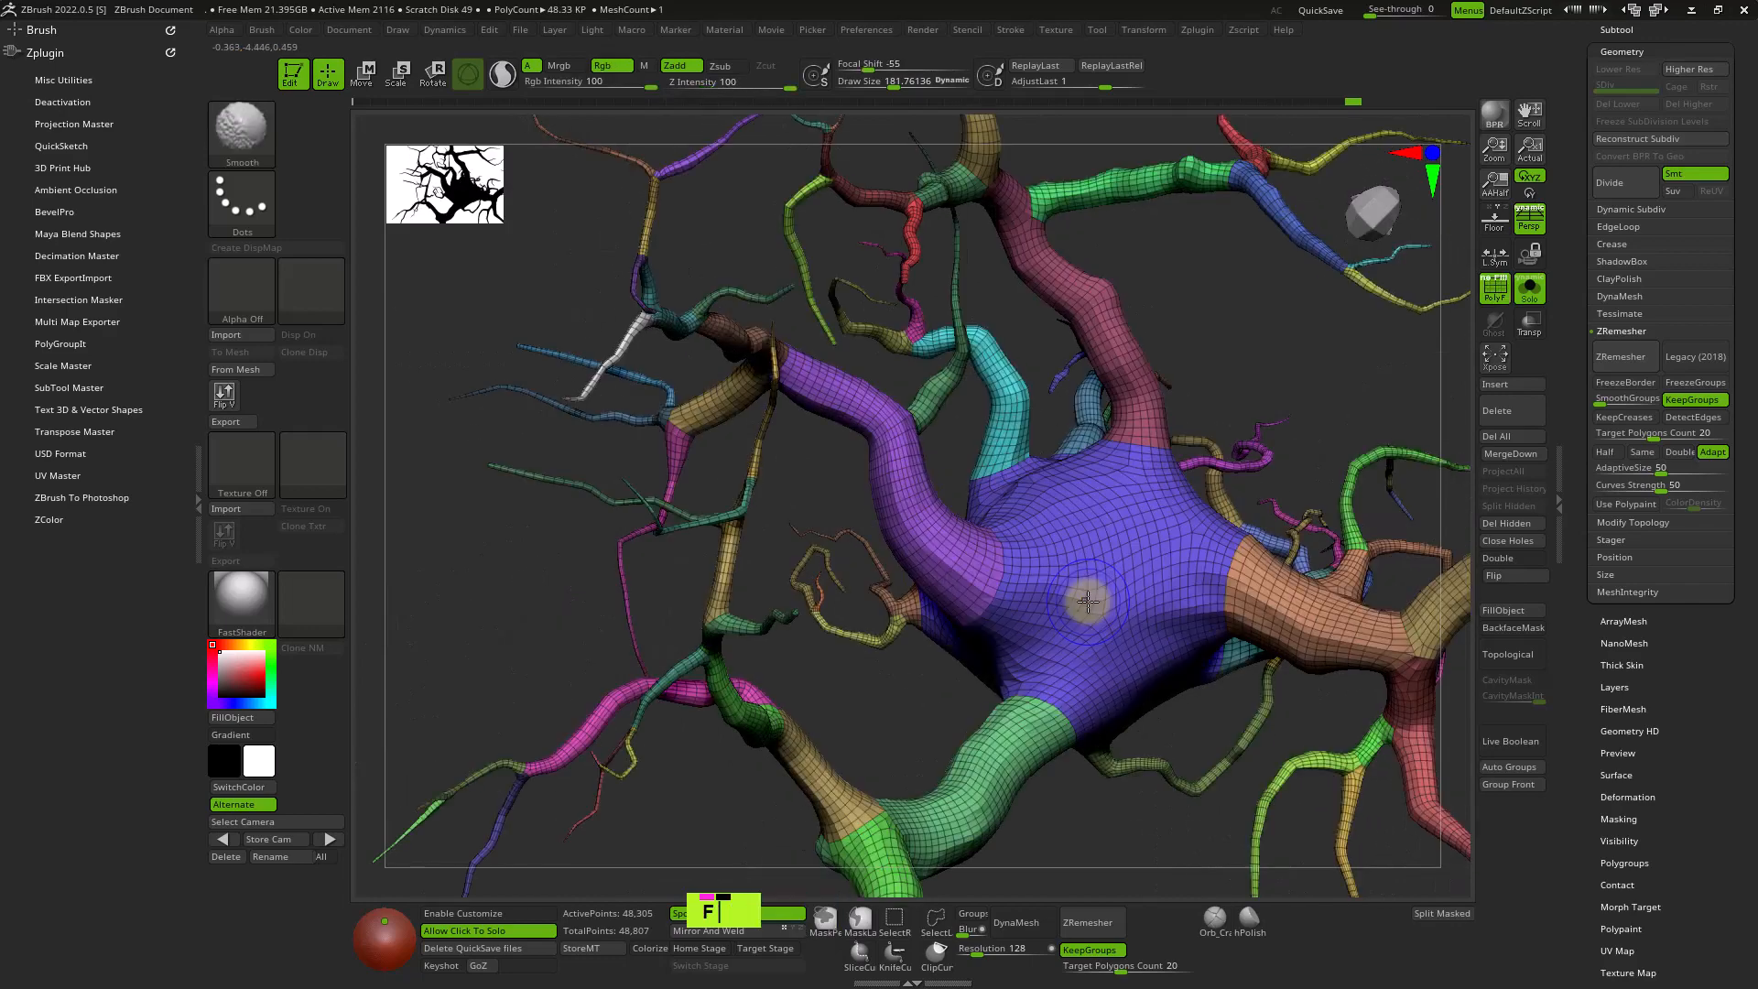
right_click_drag(1087, 600, 1063, 631, "ctrl")
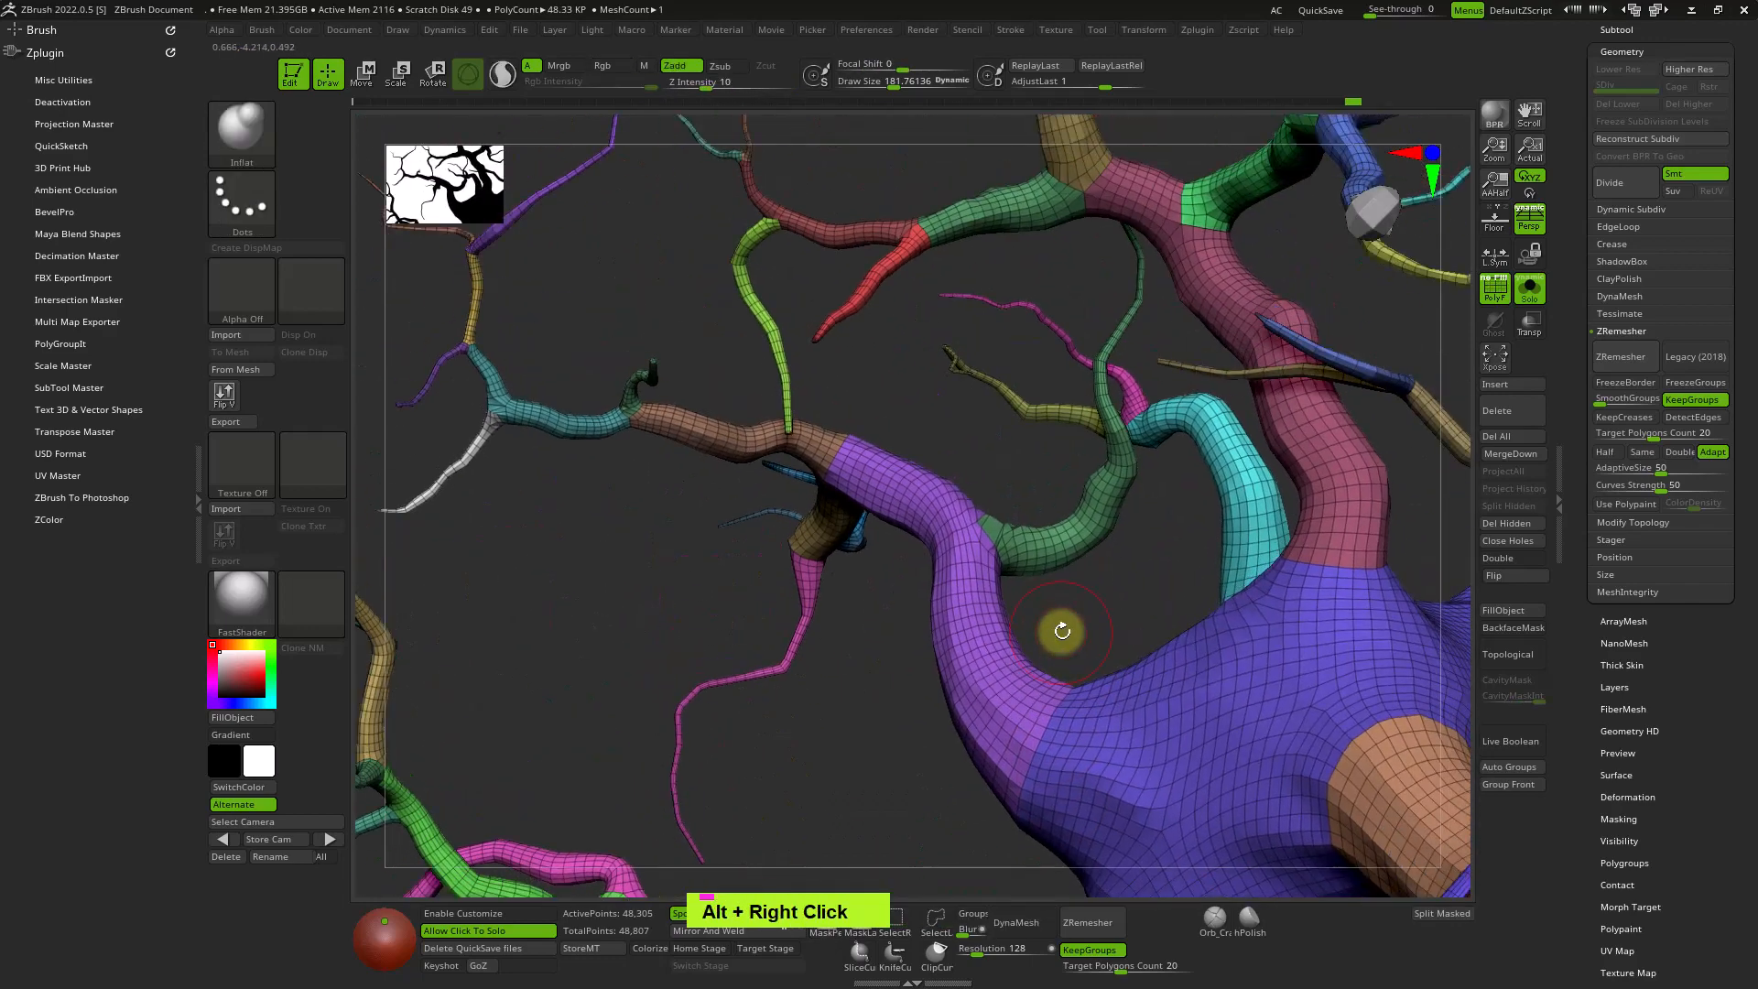
Hide the wireframe lines, increase the draw size to about 243, and smooth the purple branch where it joins the trunk.
left_click(1485, 279)
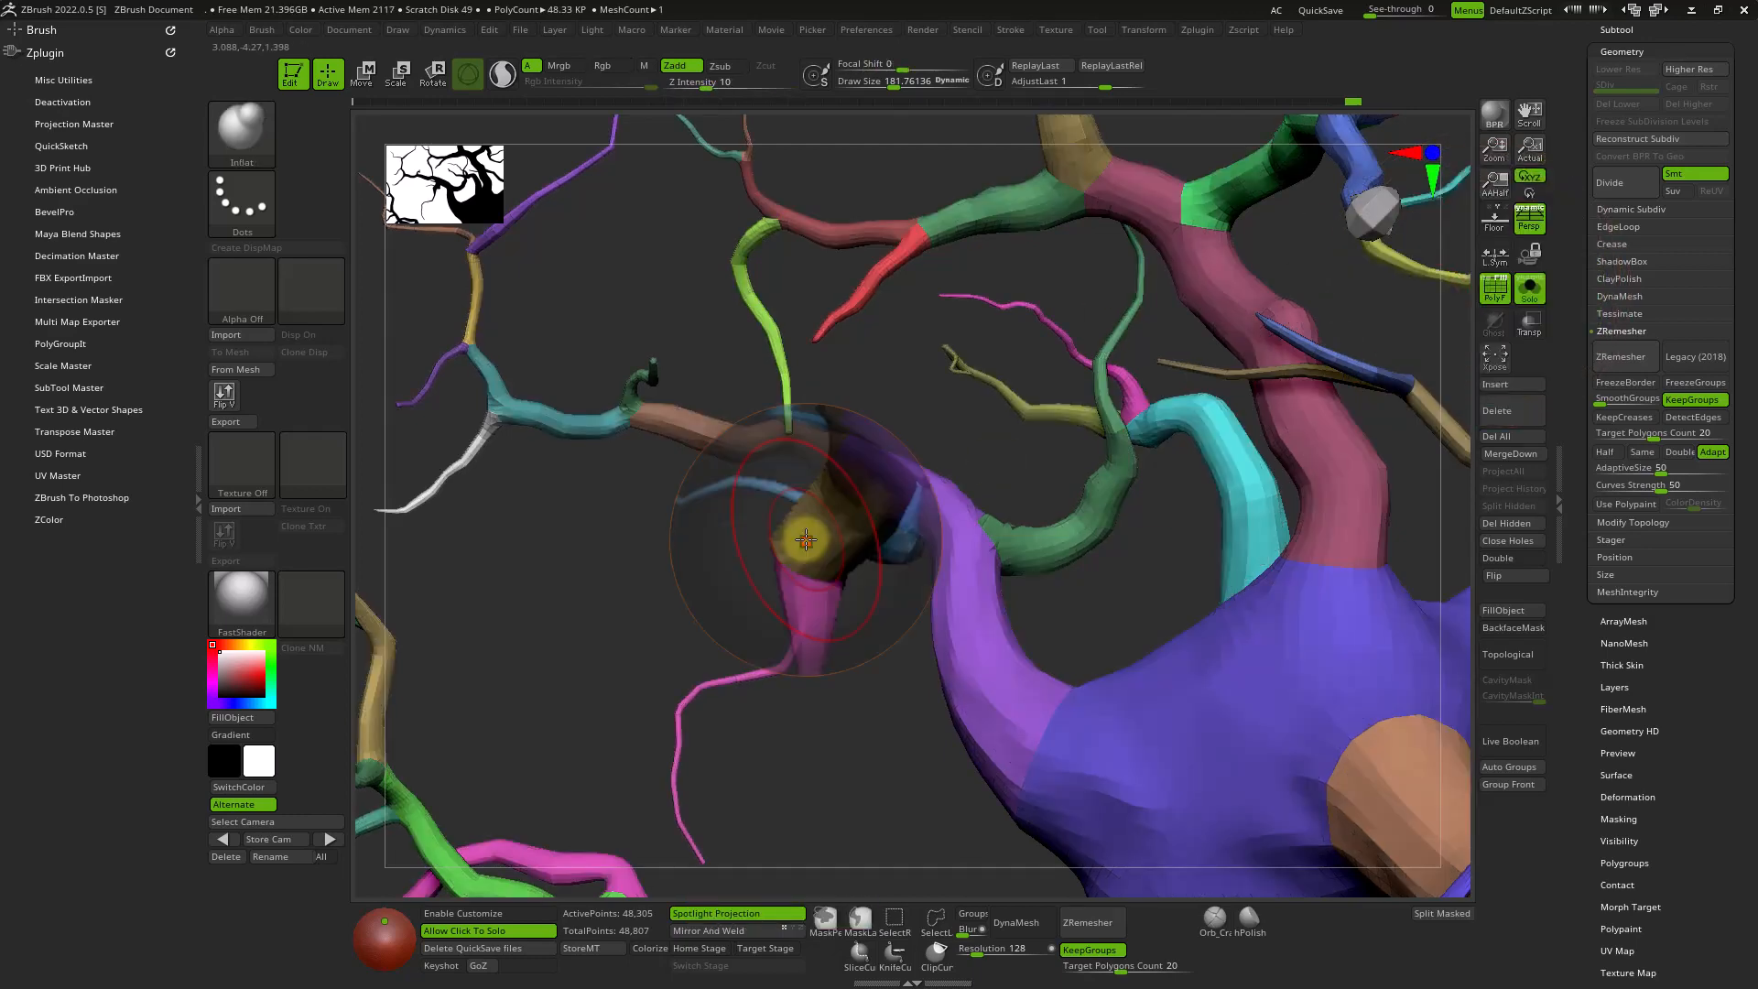
key("m")
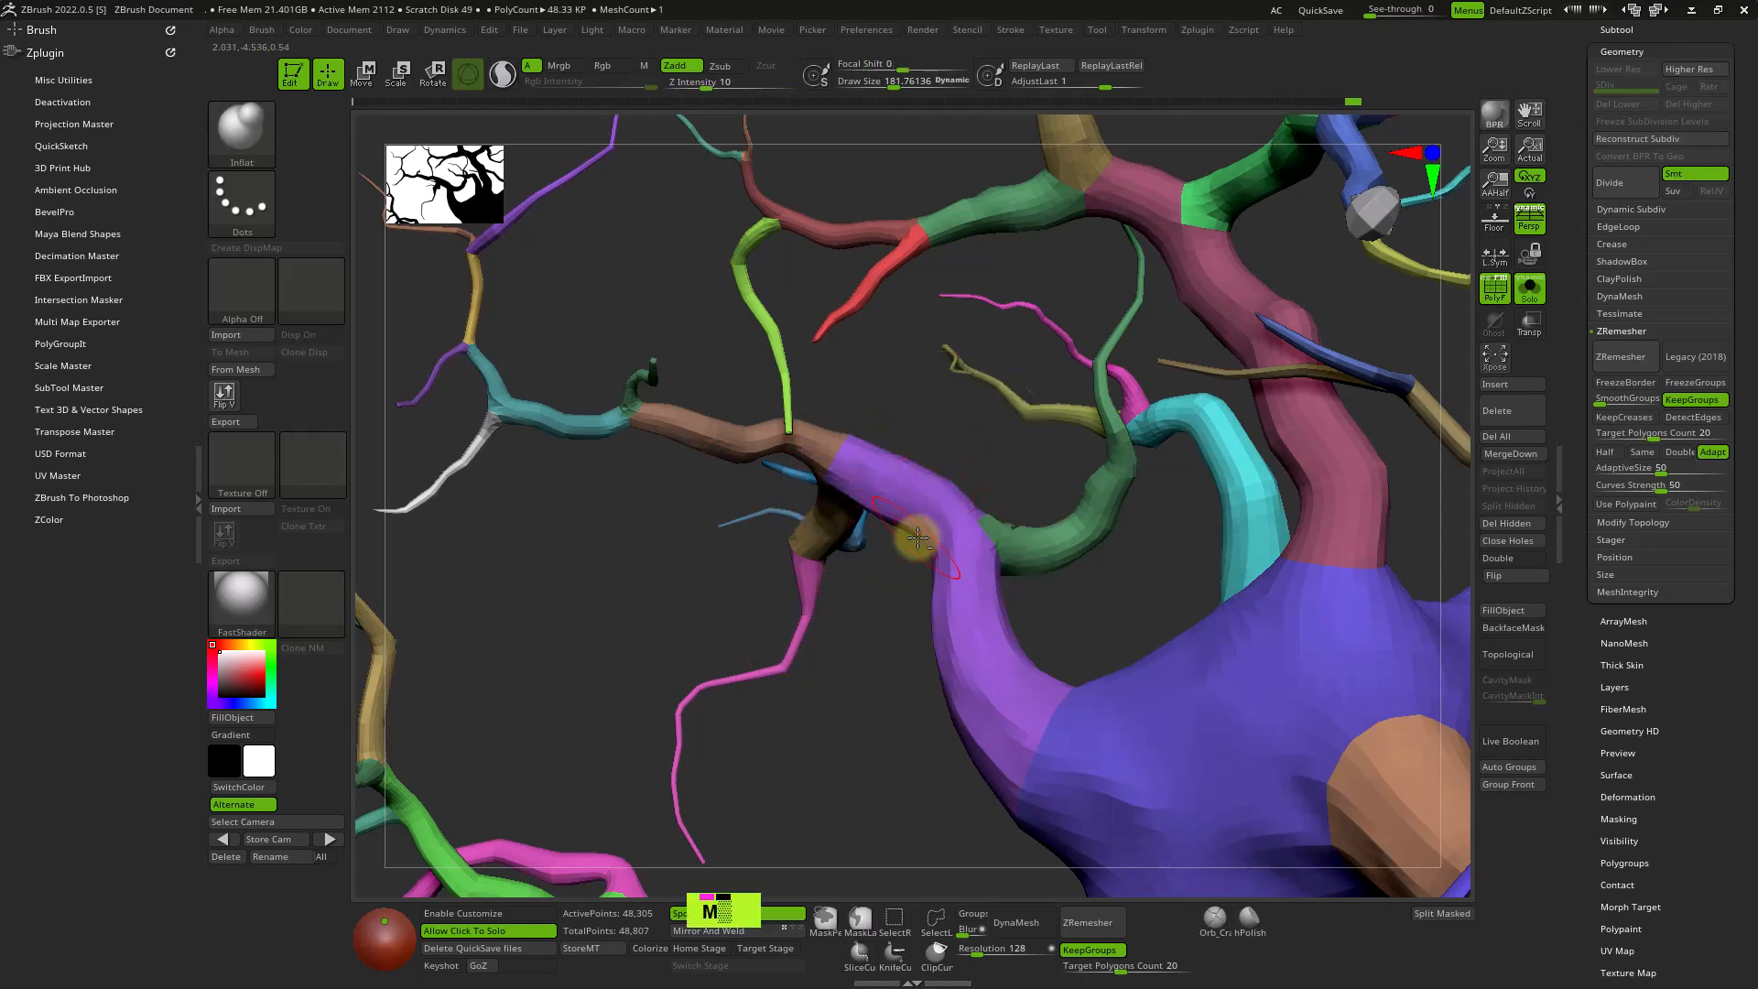
right_click_drag(917, 539, 825, 662, "alt")
key("s")
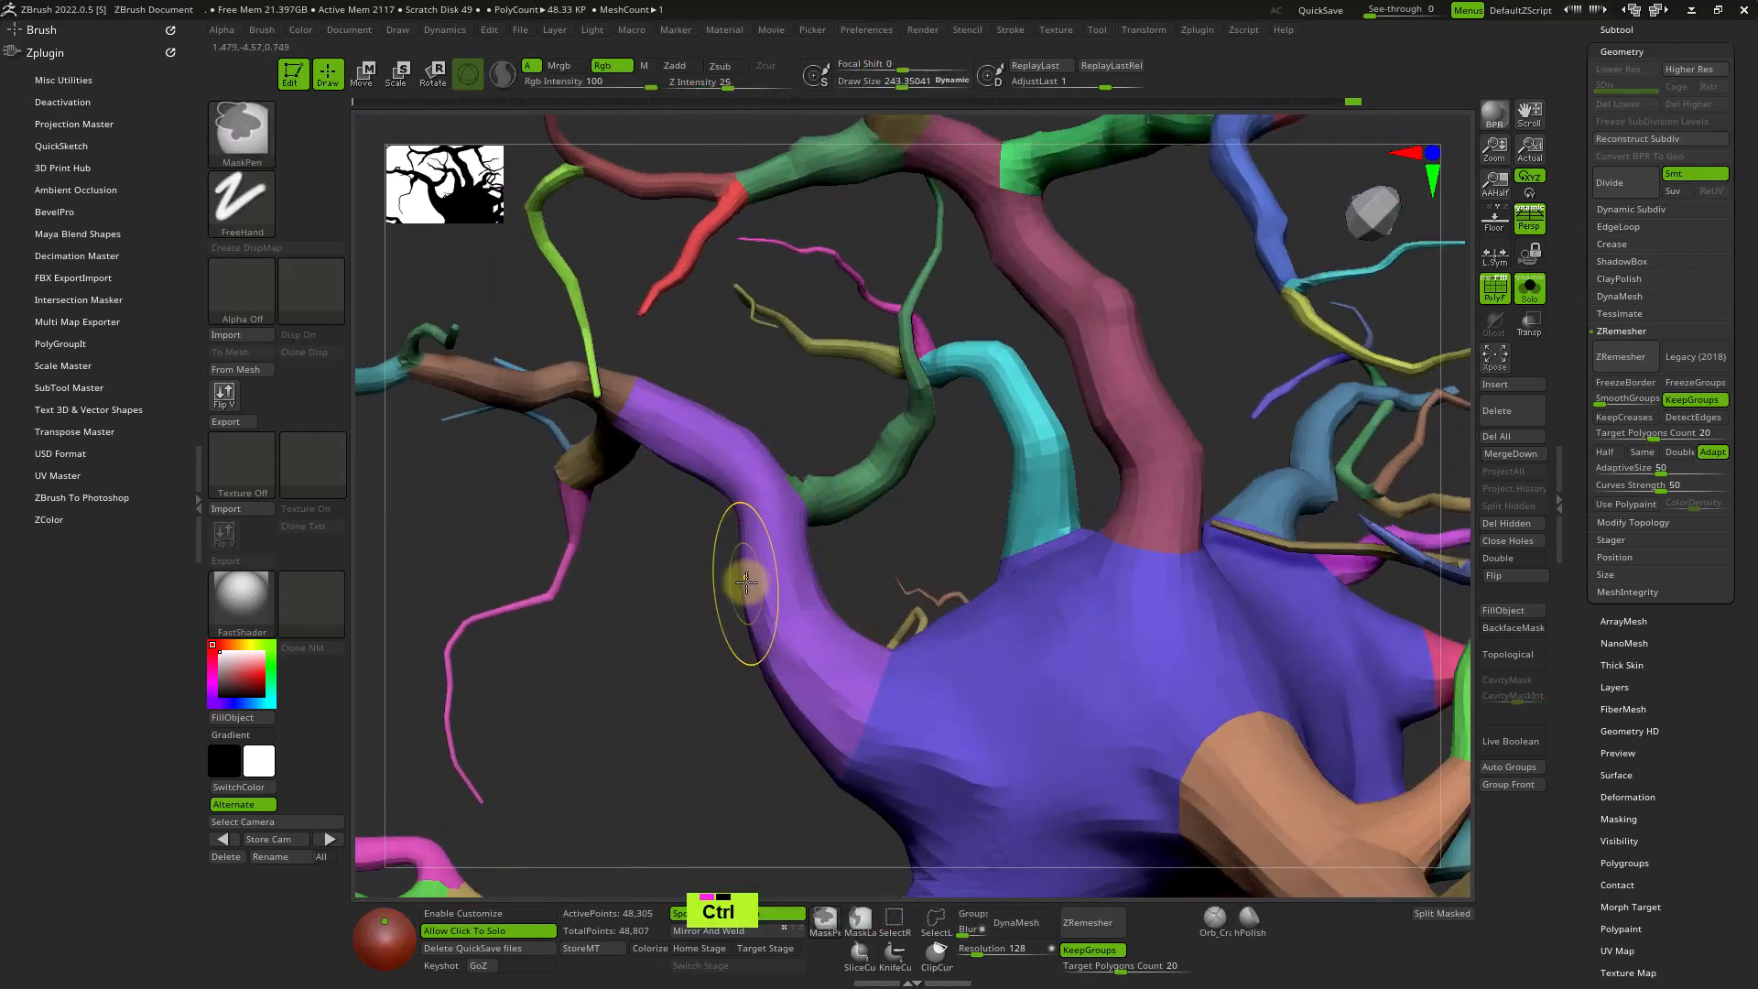
key("ctrl+z")
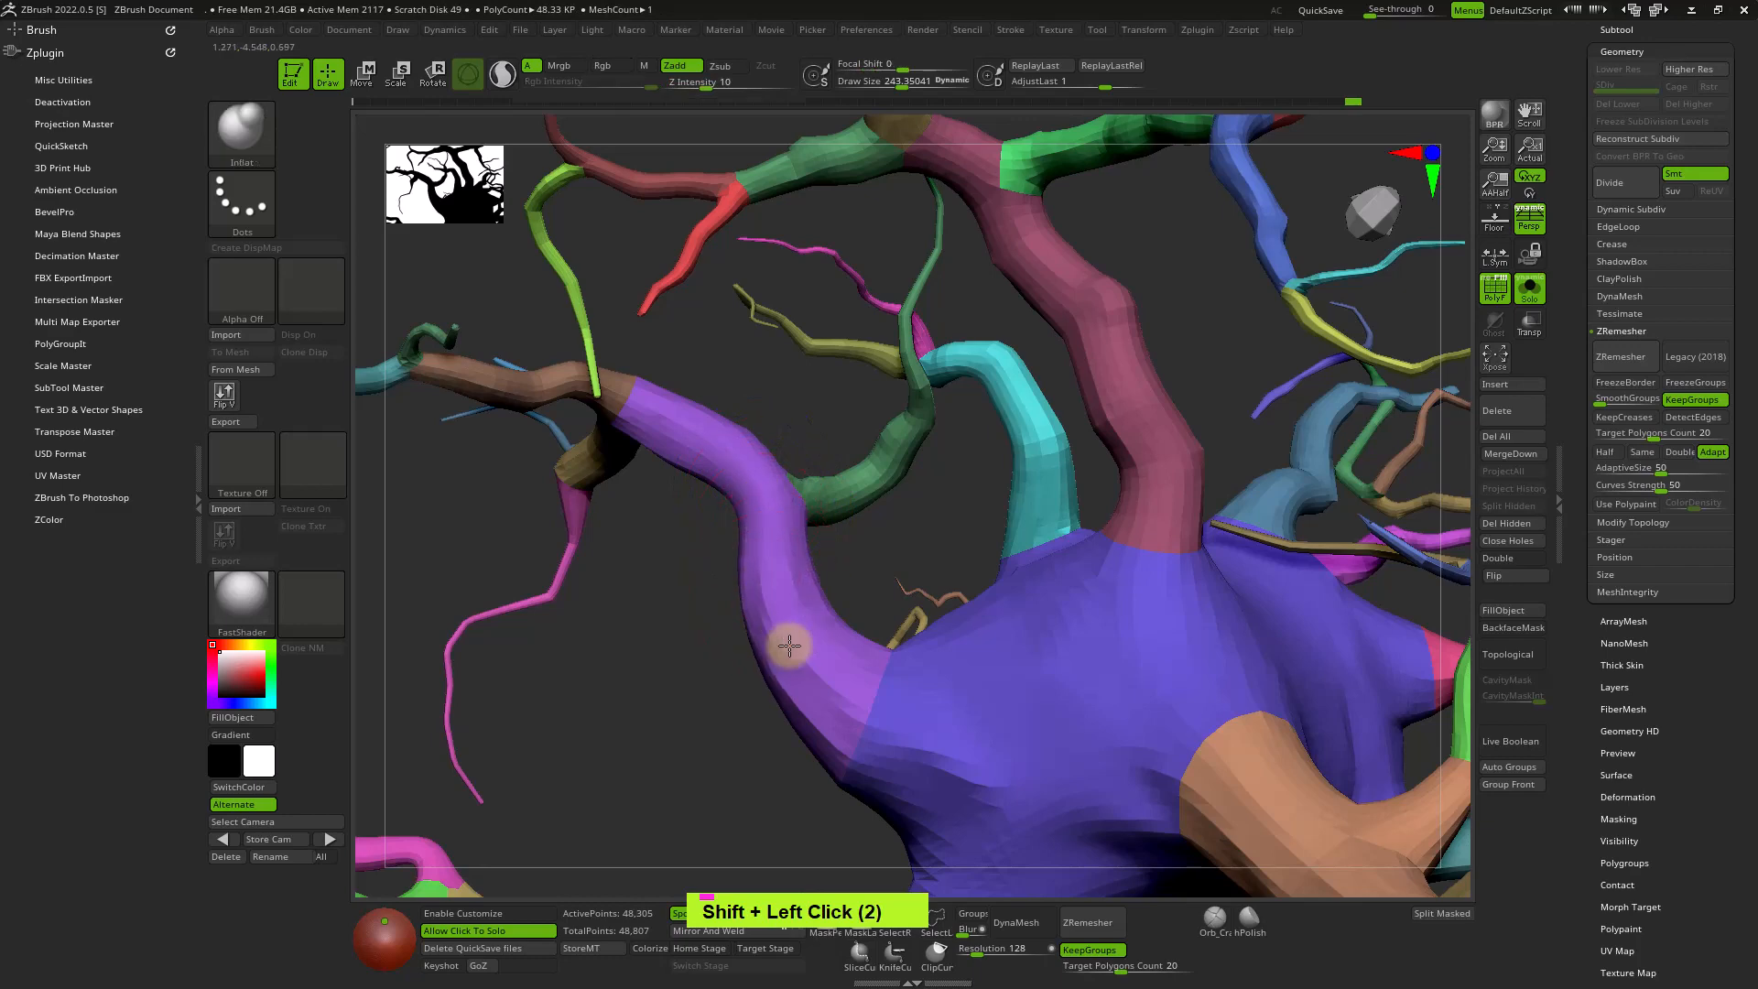
key("shift")
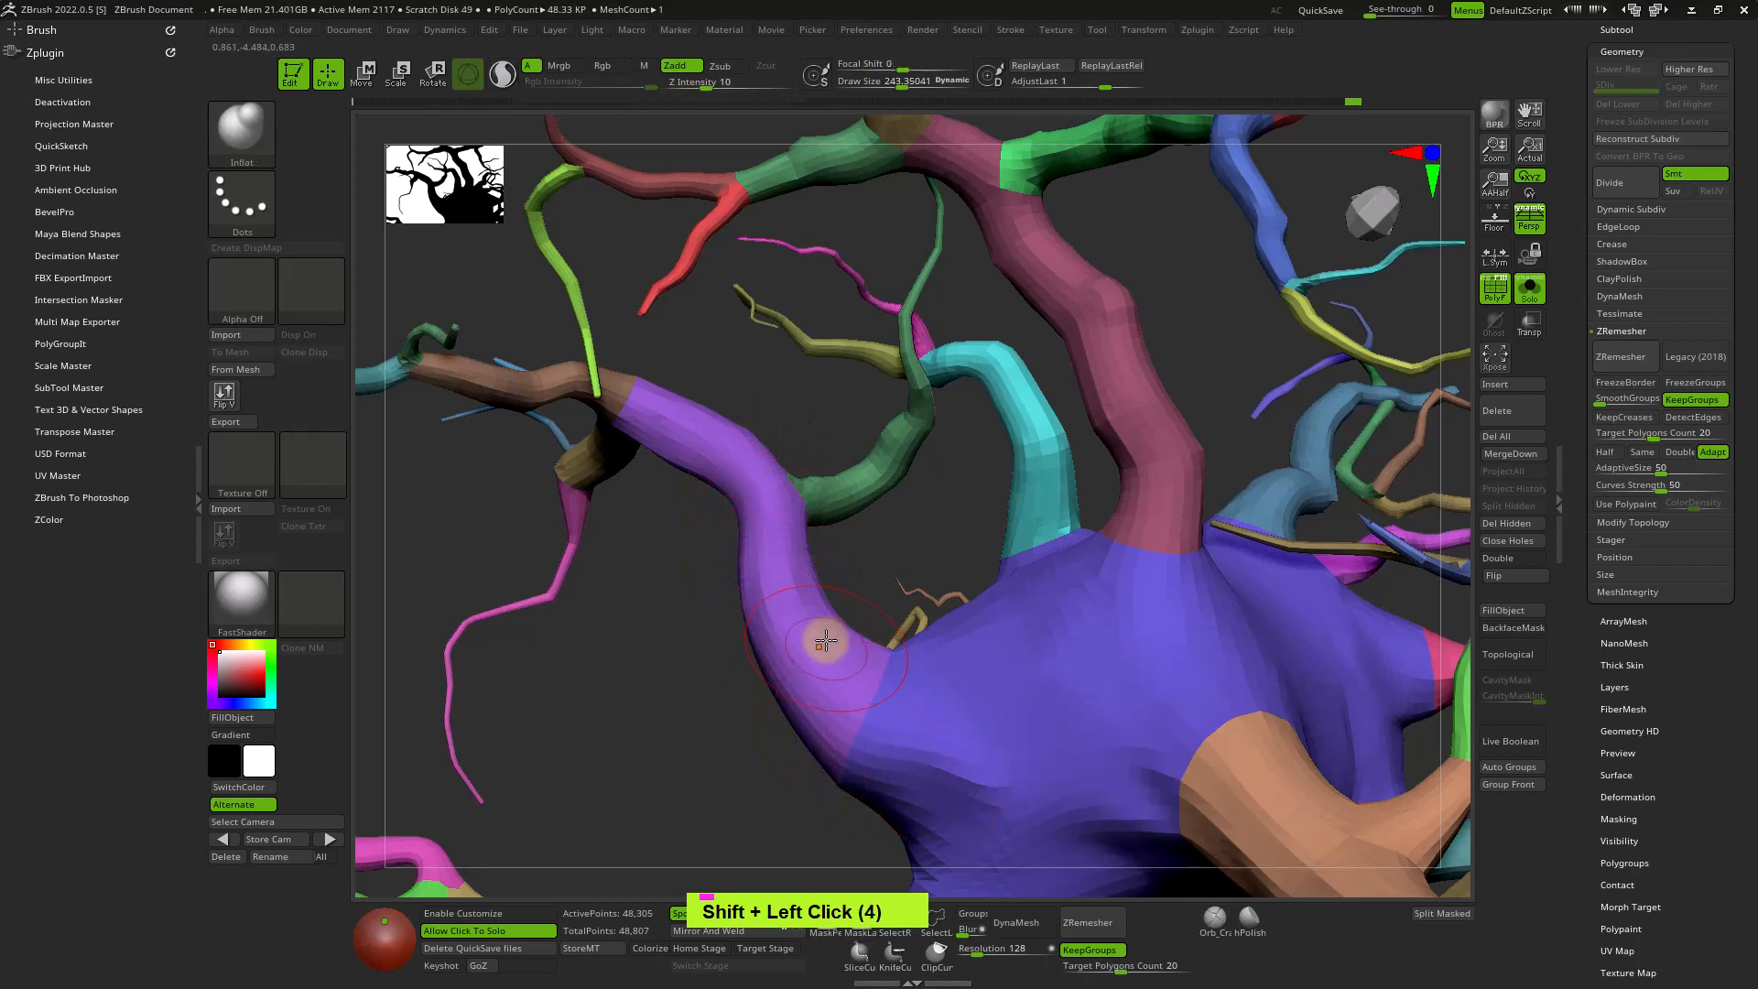
Lower the Smooth brush's Z Intensity to 22, smooth the green branch beside the trunk, and show the wireframe lines again.
mouse_move(826, 641)
right_mouse_down("shift")
mouse_move(816, 479)
mouse_move(985, 698)
mouse_move(946, 596)
mouse_move(832, 620)
mouse_move(806, 513)
mouse_move(738, 392)
mouse_move(904, 721)
mouse_move(827, 551)
mouse_move(846, 574)
right_mouse_up("shift")
key("shift+f")
key("shift+f")
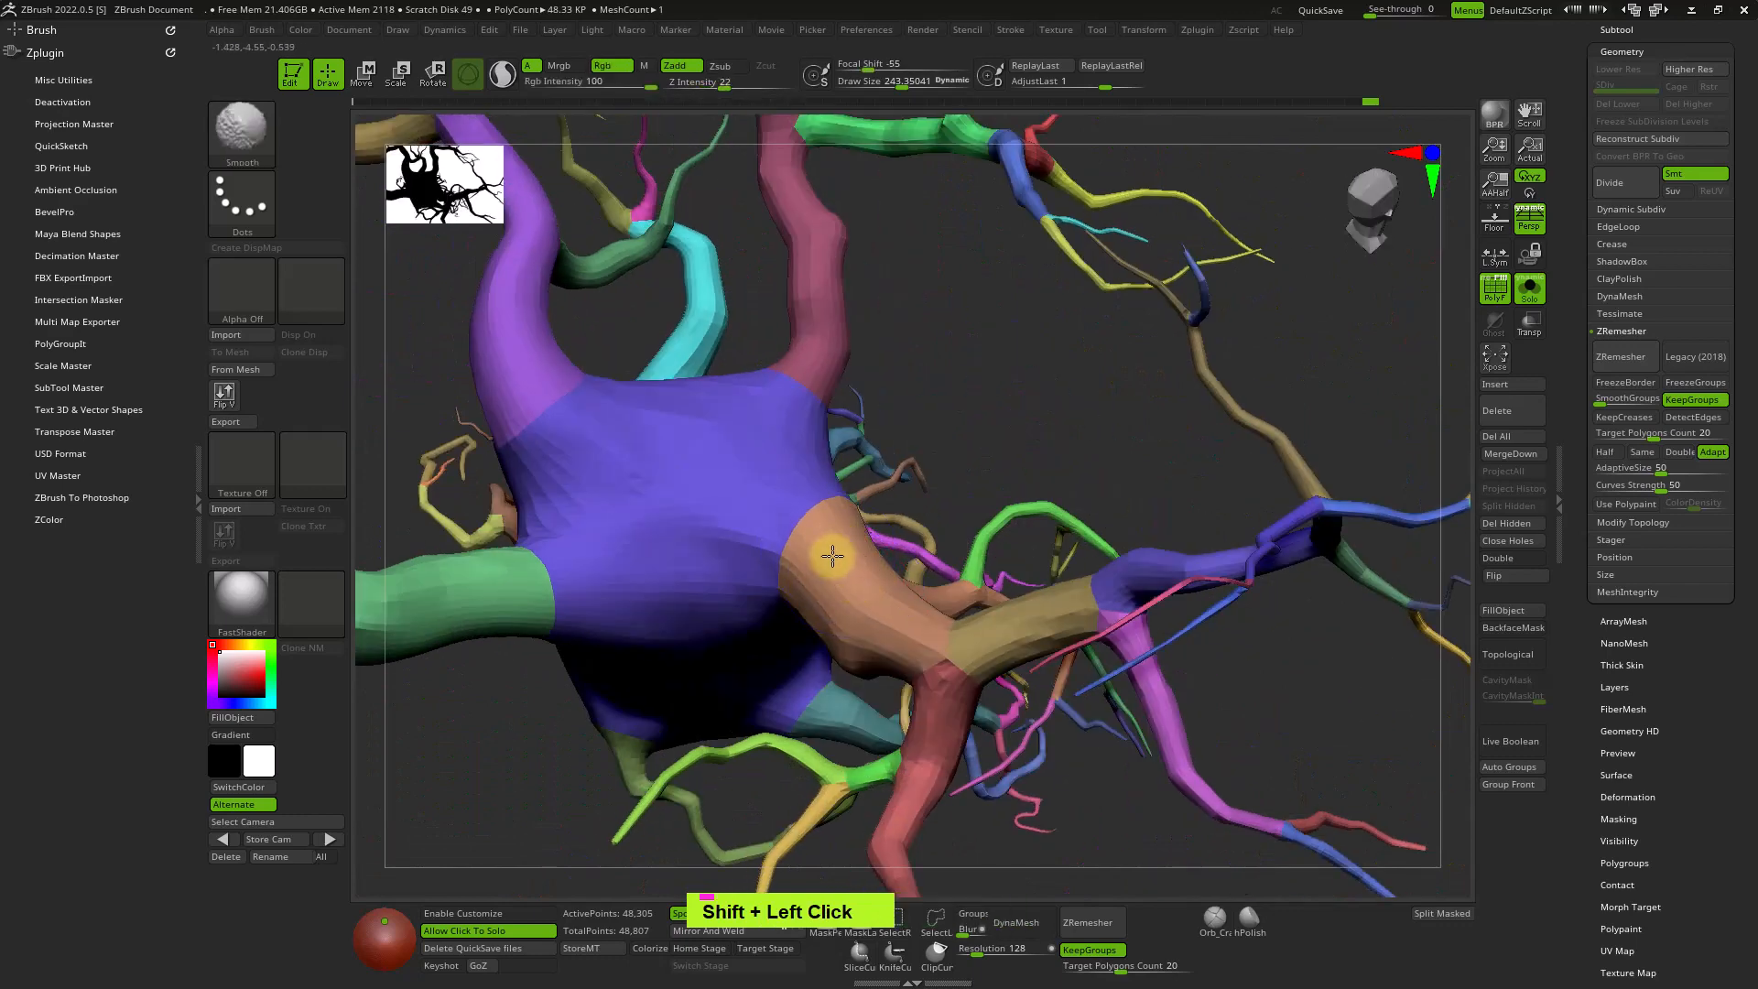
right_click_drag(714, 536, 741, 530, "alt")
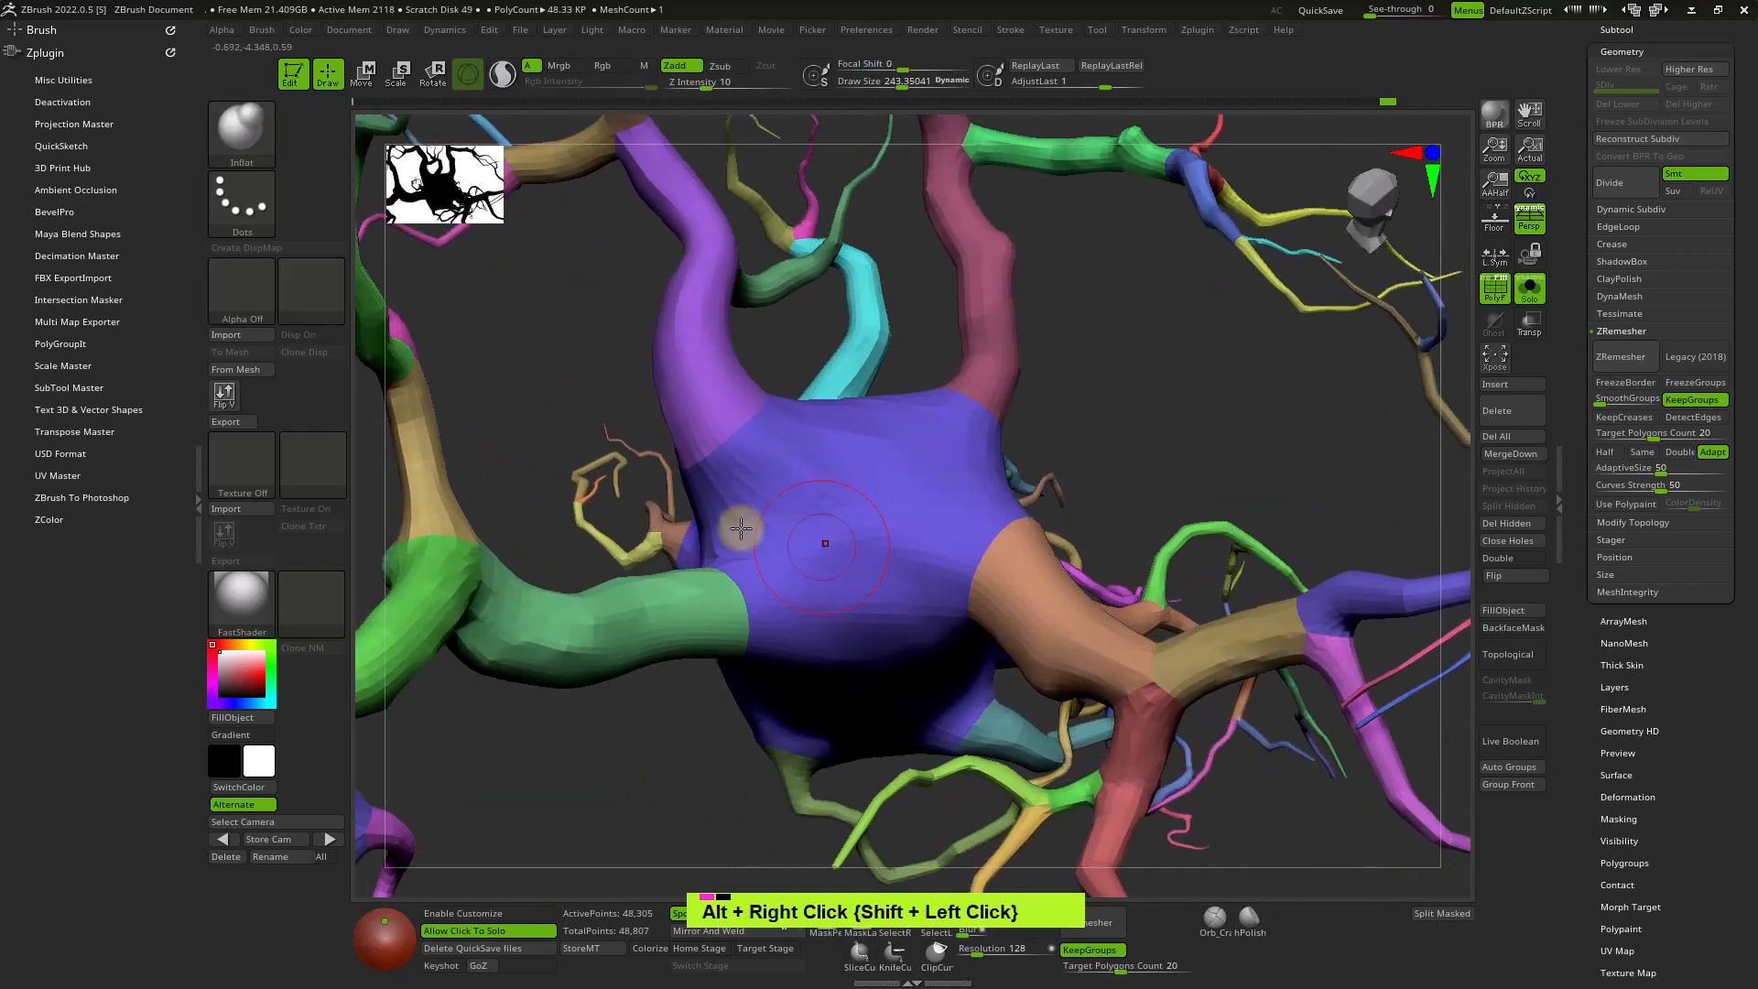
left_click(552, 652, "shift")
right_click_drag(520, 597, 498, 601)
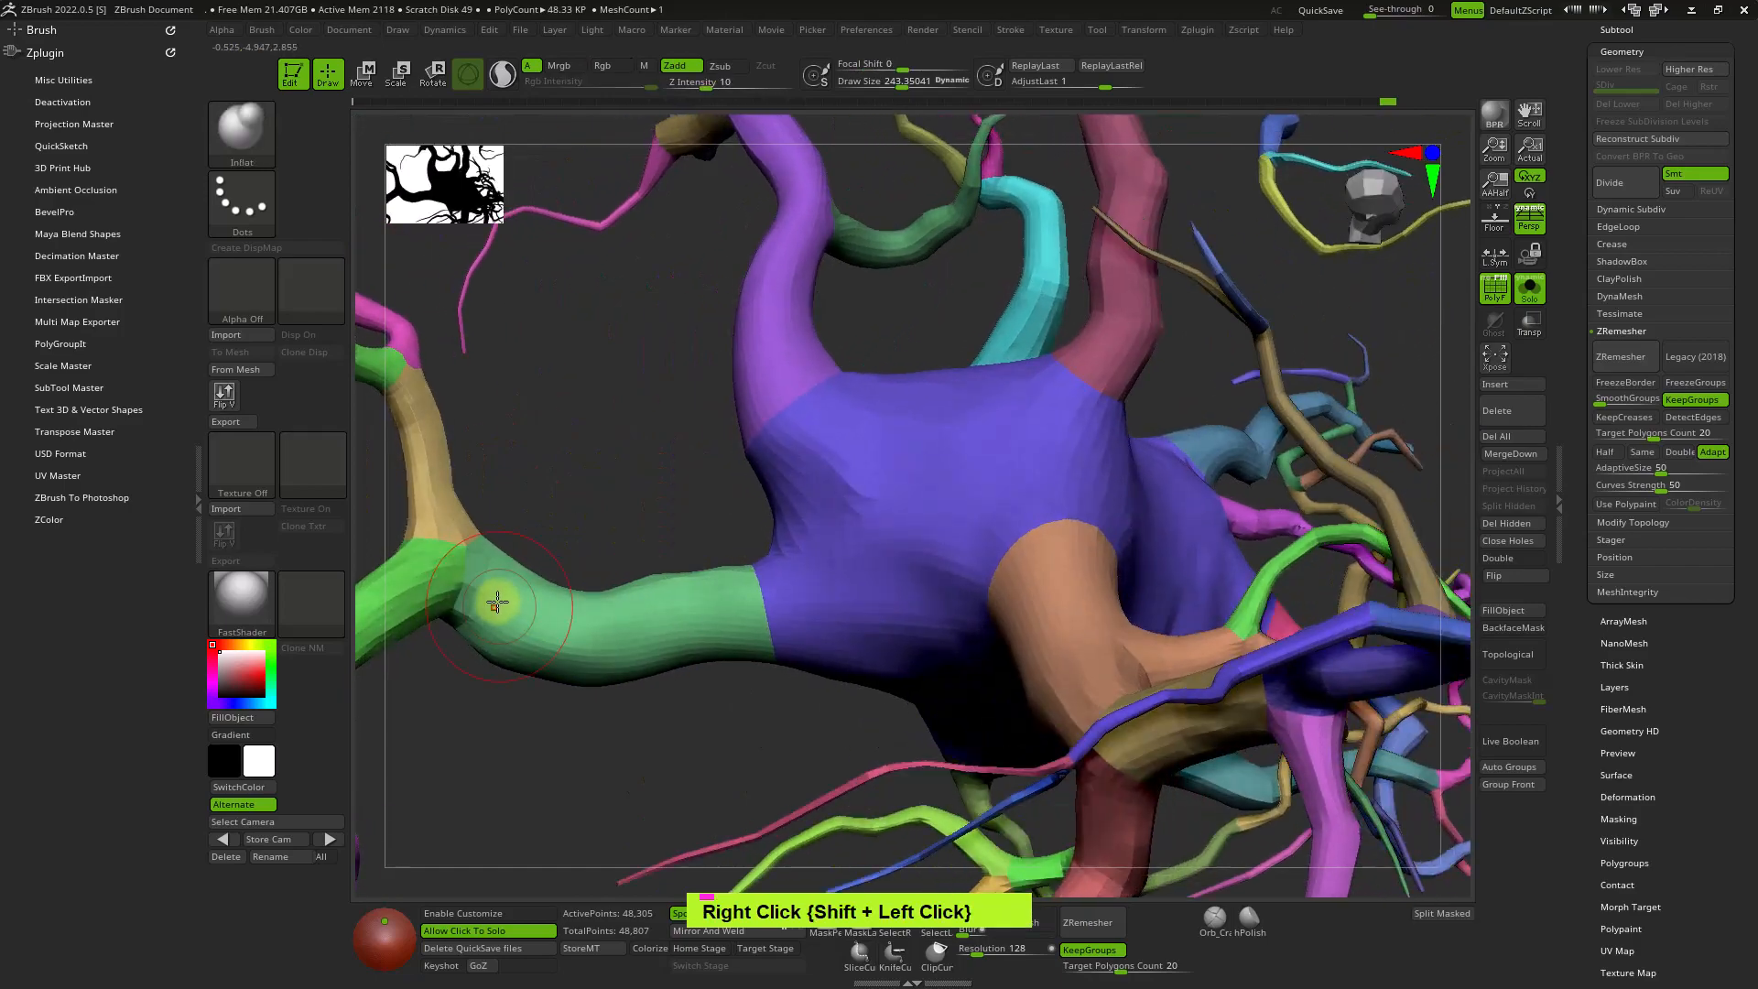
left_click_drag(498, 601, 431, 513, "shift")
left_click(1486, 290, "shift")
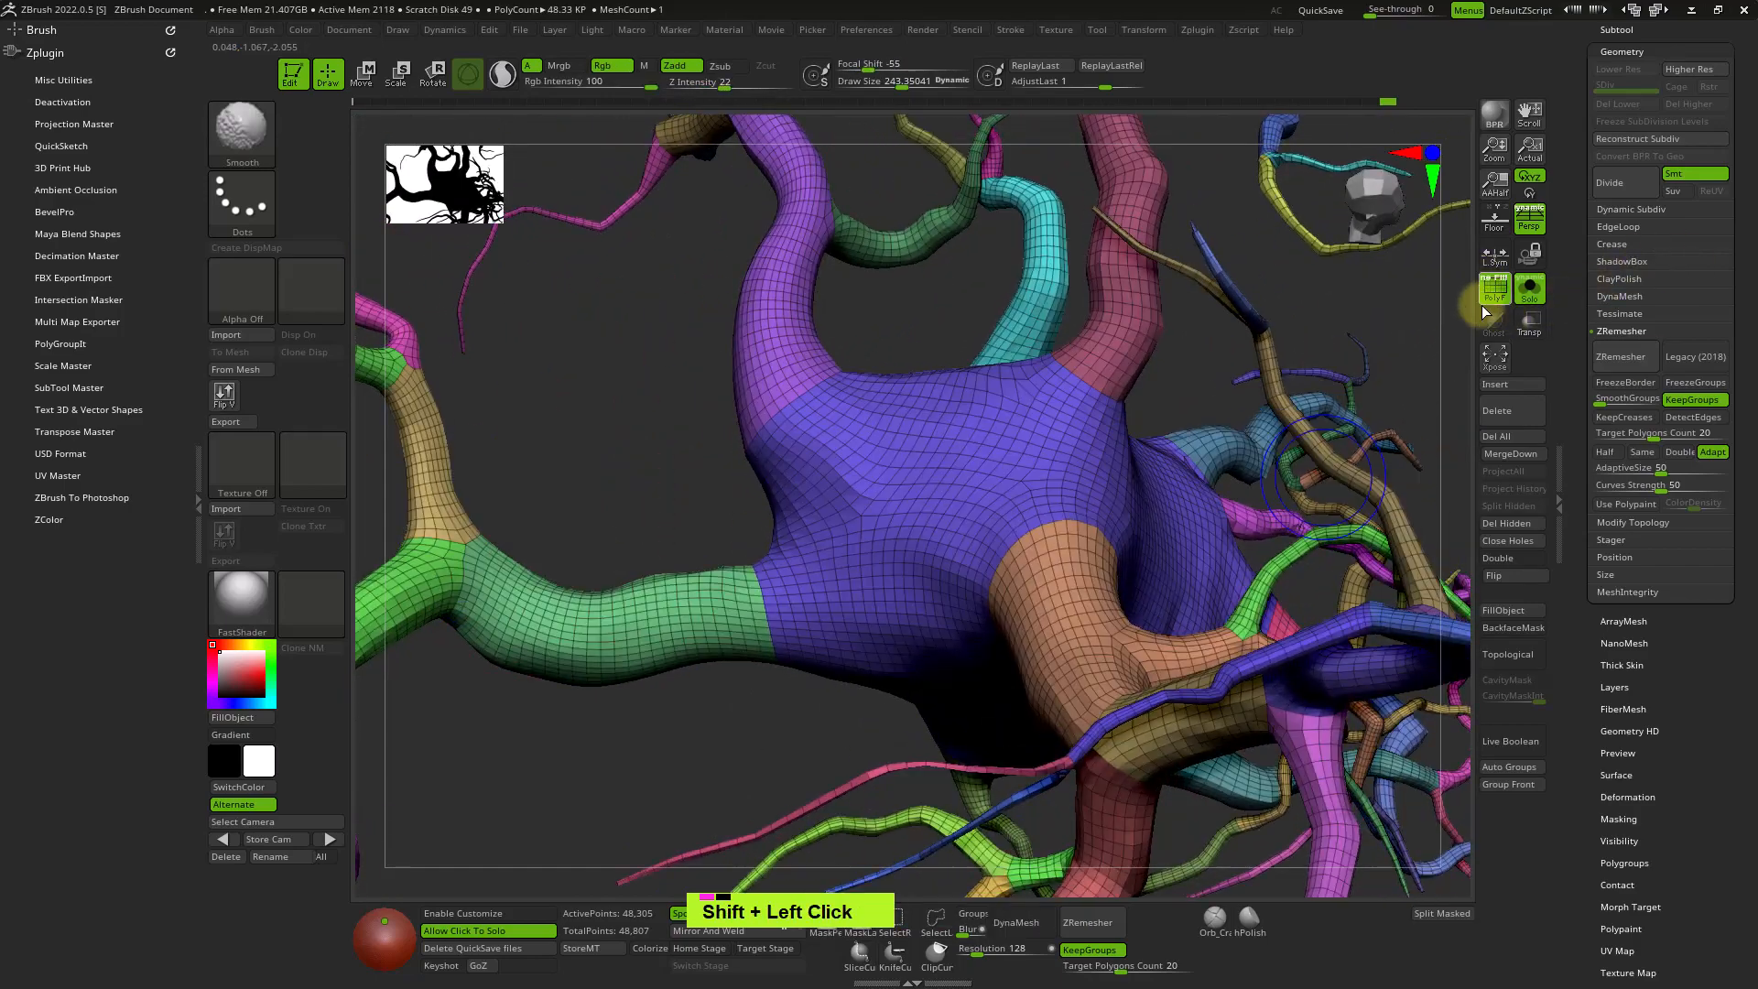
Smooth the trunk around the olive root's base and the bulge below it.
right_click_drag(769, 614, 1162, 397, "alt")
mouse_move(1037, 468)
right_mouse_down("alt")
mouse_move(957, 522)
mouse_move(992, 445)
mouse_move(1111, 314)
mouse_move(1075, 317)
mouse_move(1040, 518)
right_mouse_up("alt")
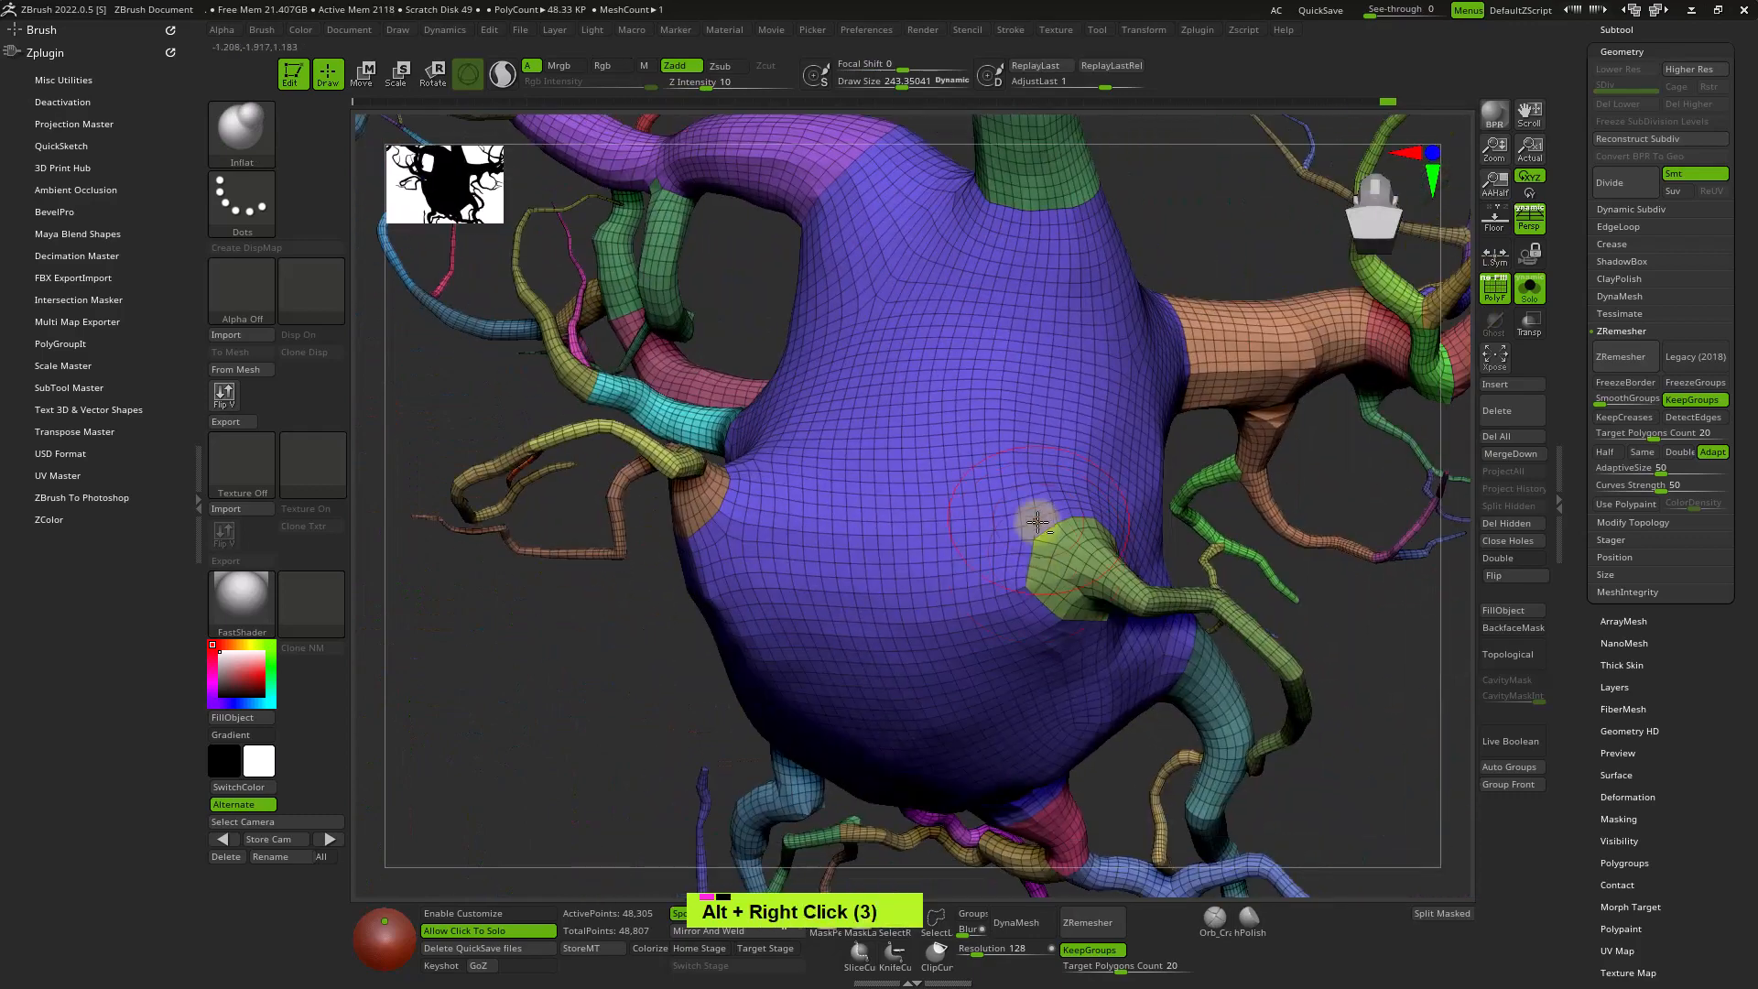
left_click_drag(1040, 518, 1054, 625, "shift")
right_click_drag(984, 604, 1102, 699)
left_click_drag(1147, 718, 1193, 726, "shift")
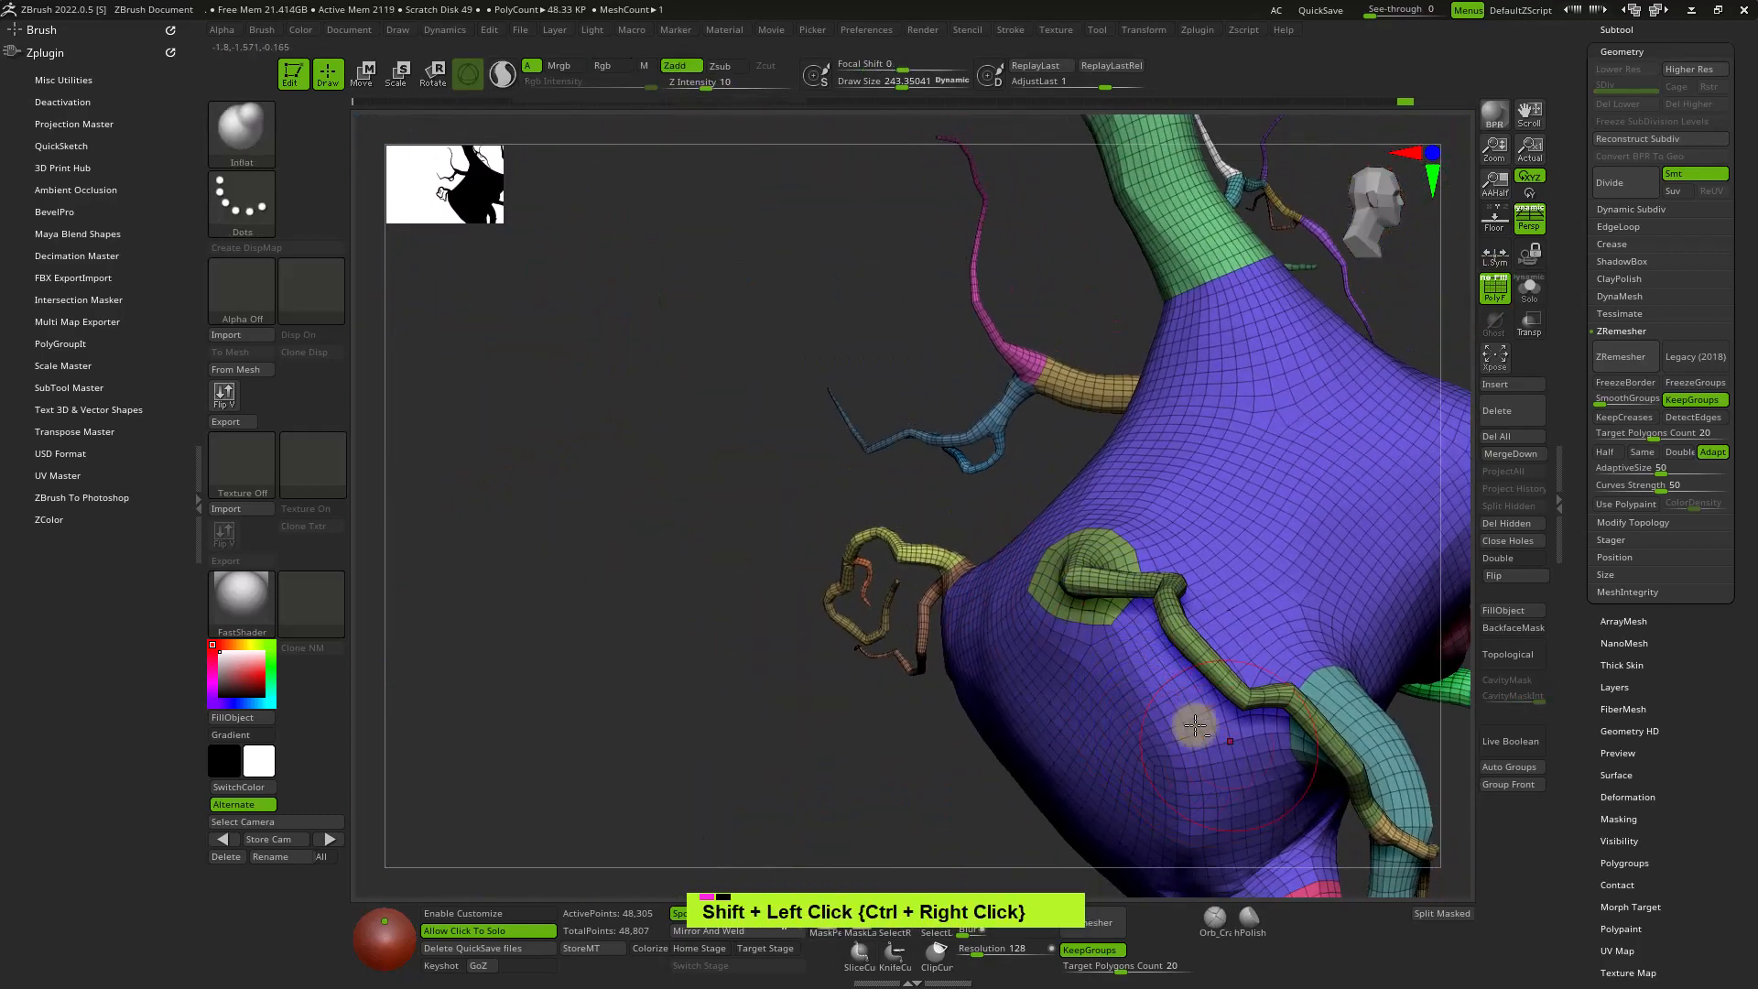
right_click_drag(1193, 726, 1008, 669, "alt")
left_click_drag(1011, 620, 1063, 639, "shift")
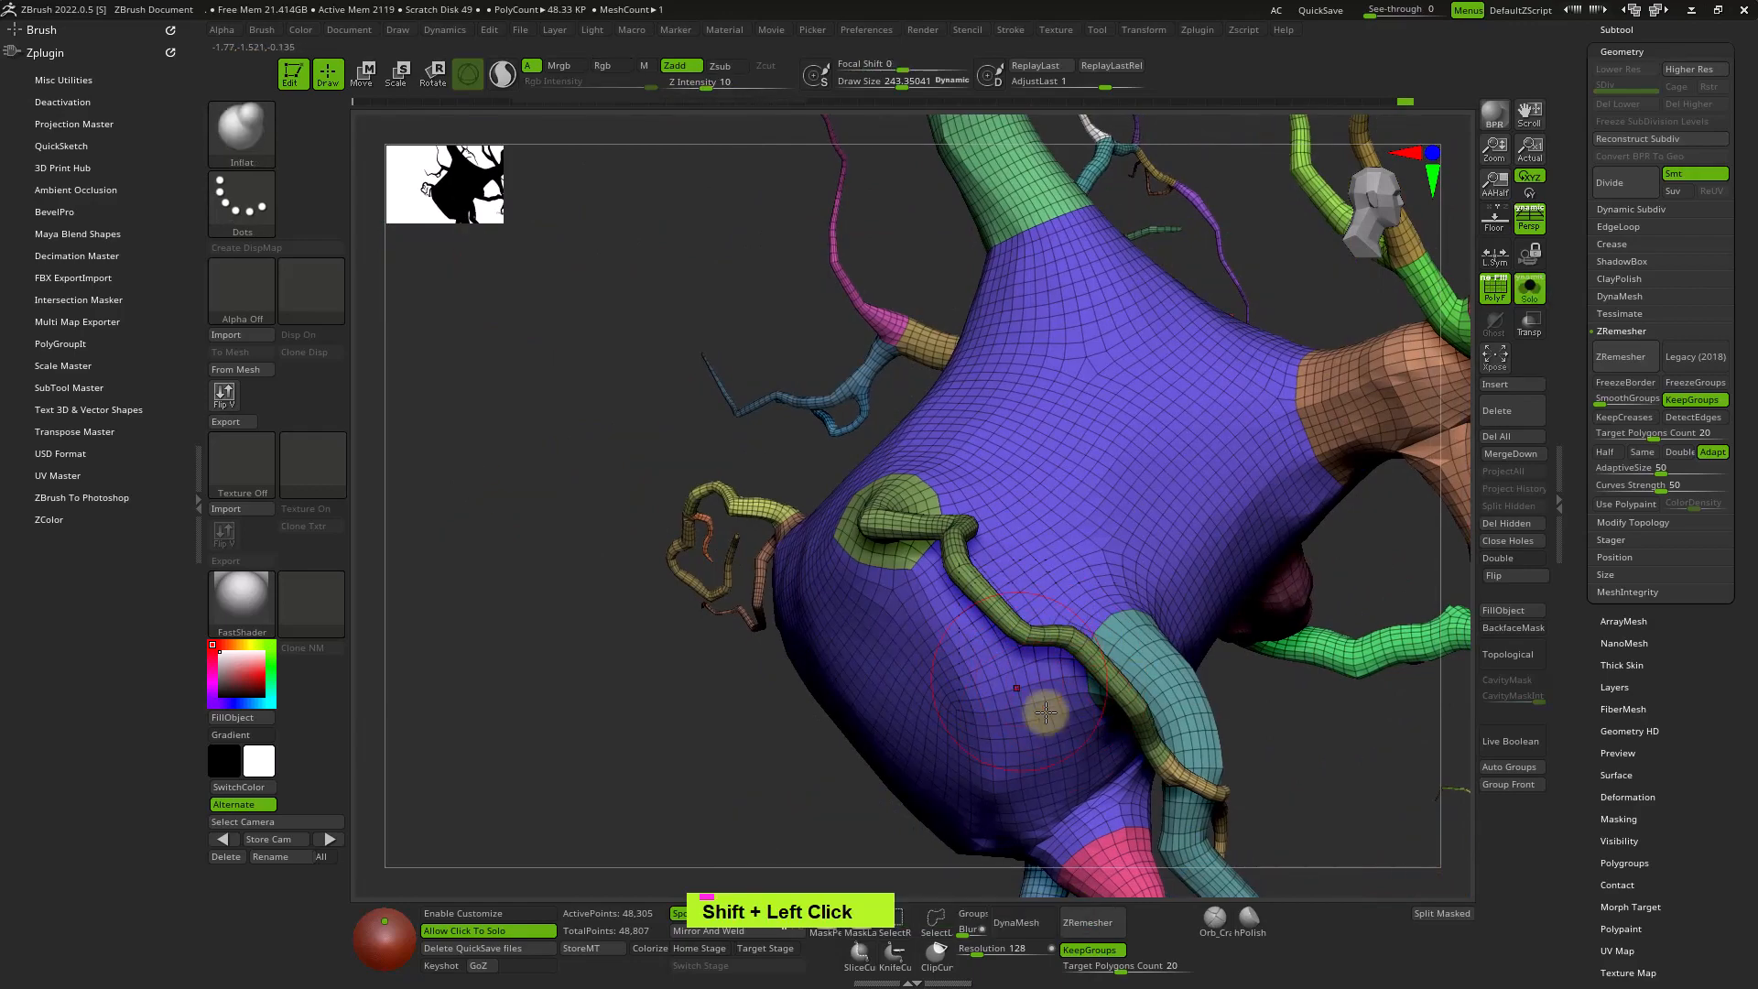
Smooth the lower trunk on the other side, around the base of the magenta root.
mouse_move(1044, 714)
right_mouse_down("ctrl")
mouse_move(1044, 661)
mouse_move(1205, 791)
mouse_move(879, 550)
right_mouse_up("ctrl")
right_click_drag(1165, 745, 1016, 815, "ctrl")
right_click_drag(1016, 815, 1029, 515, "alt")
left_click(699, 765, "shift")
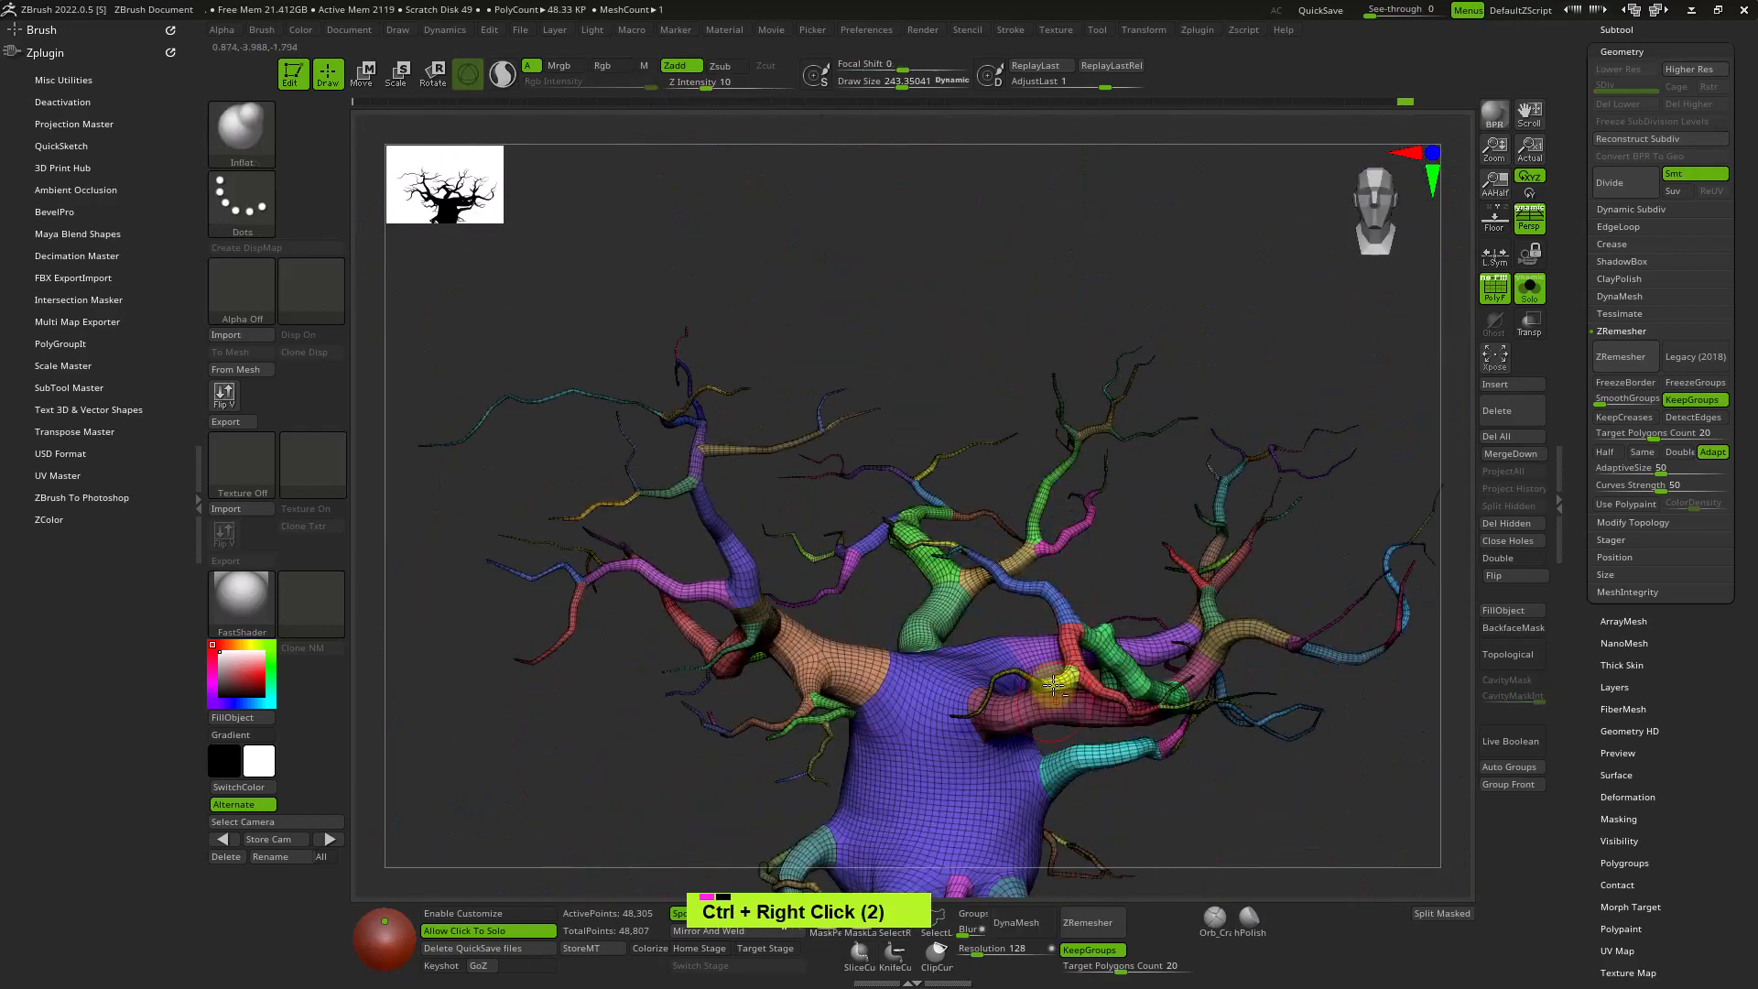
right_click_drag(1061, 696, 906, 698, "alt")
mouse_move(905, 698)
left_mouse_down("shift")
mouse_move(872, 667)
mouse_move(891, 687)
left_mouse_up("shift")
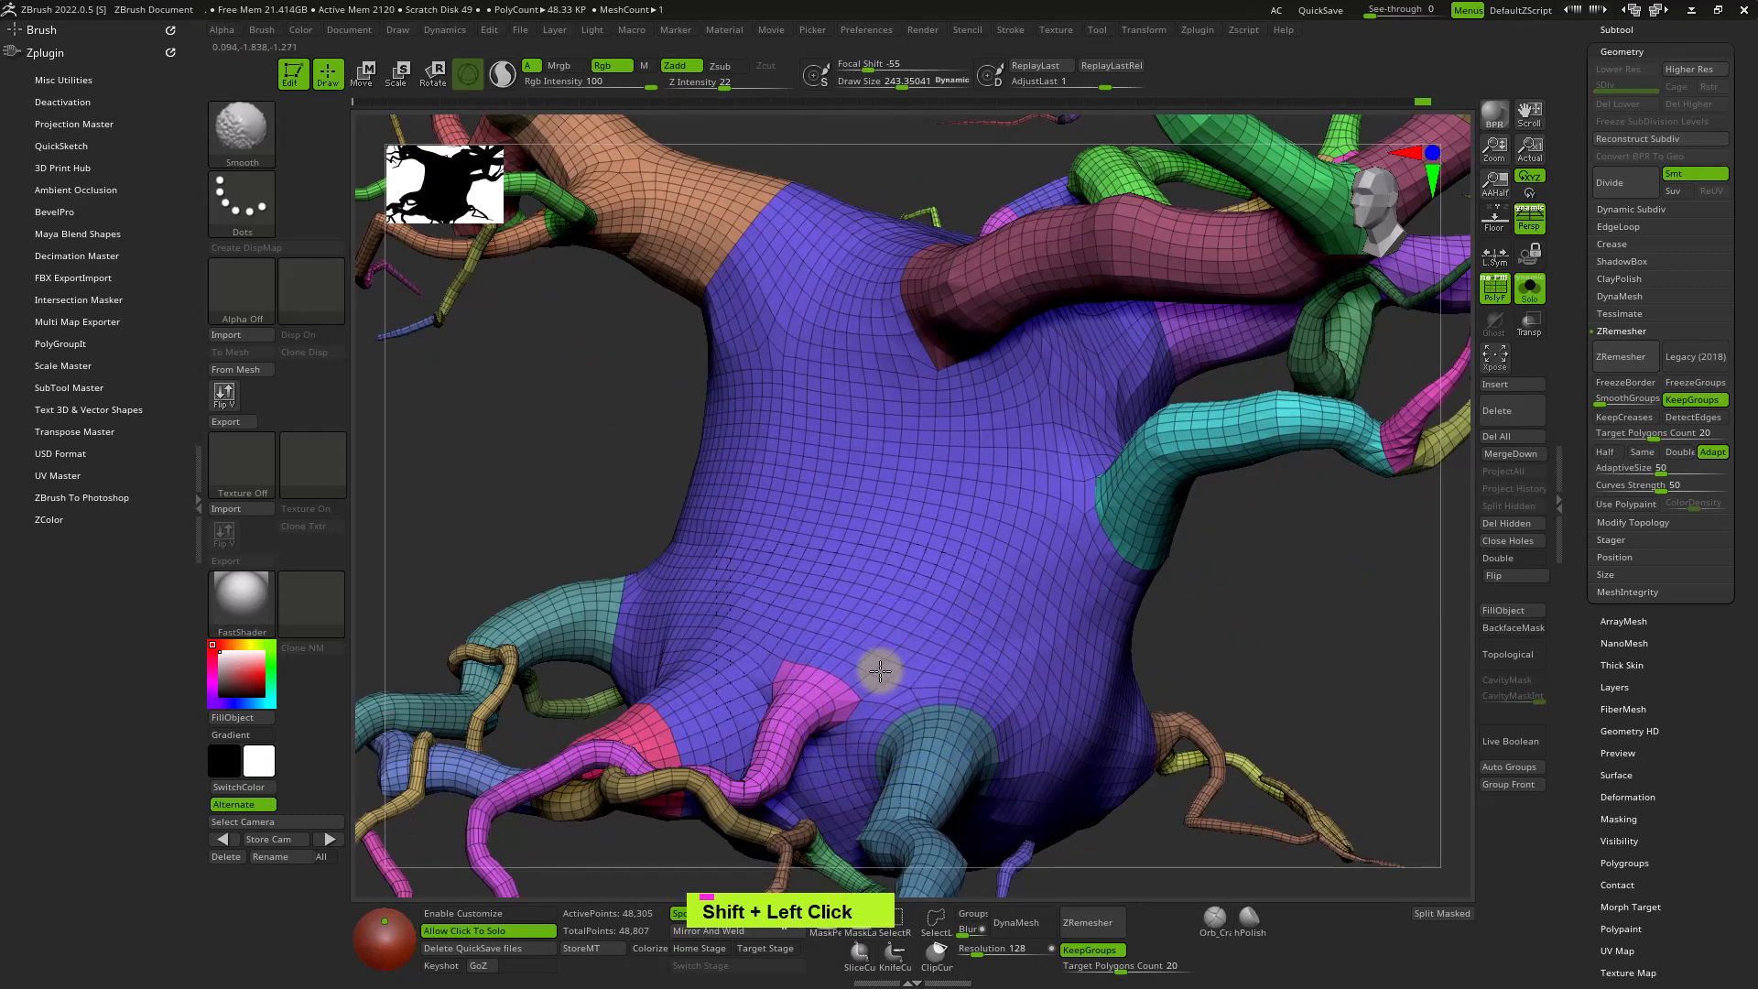
Smooth the middle of the trunk and the area just below the dark red branch.
right_click_drag(1044, 615, 977, 522, "alt")
left_click_drag(985, 465, 986, 458, "shift")
mouse_move(861, 464)
right_mouse_down("alt")
mouse_move(1107, 495)
mouse_move(1145, 332)
right_mouse_up("alt")
left_click_drag(1135, 361, 1124, 378, "shift")
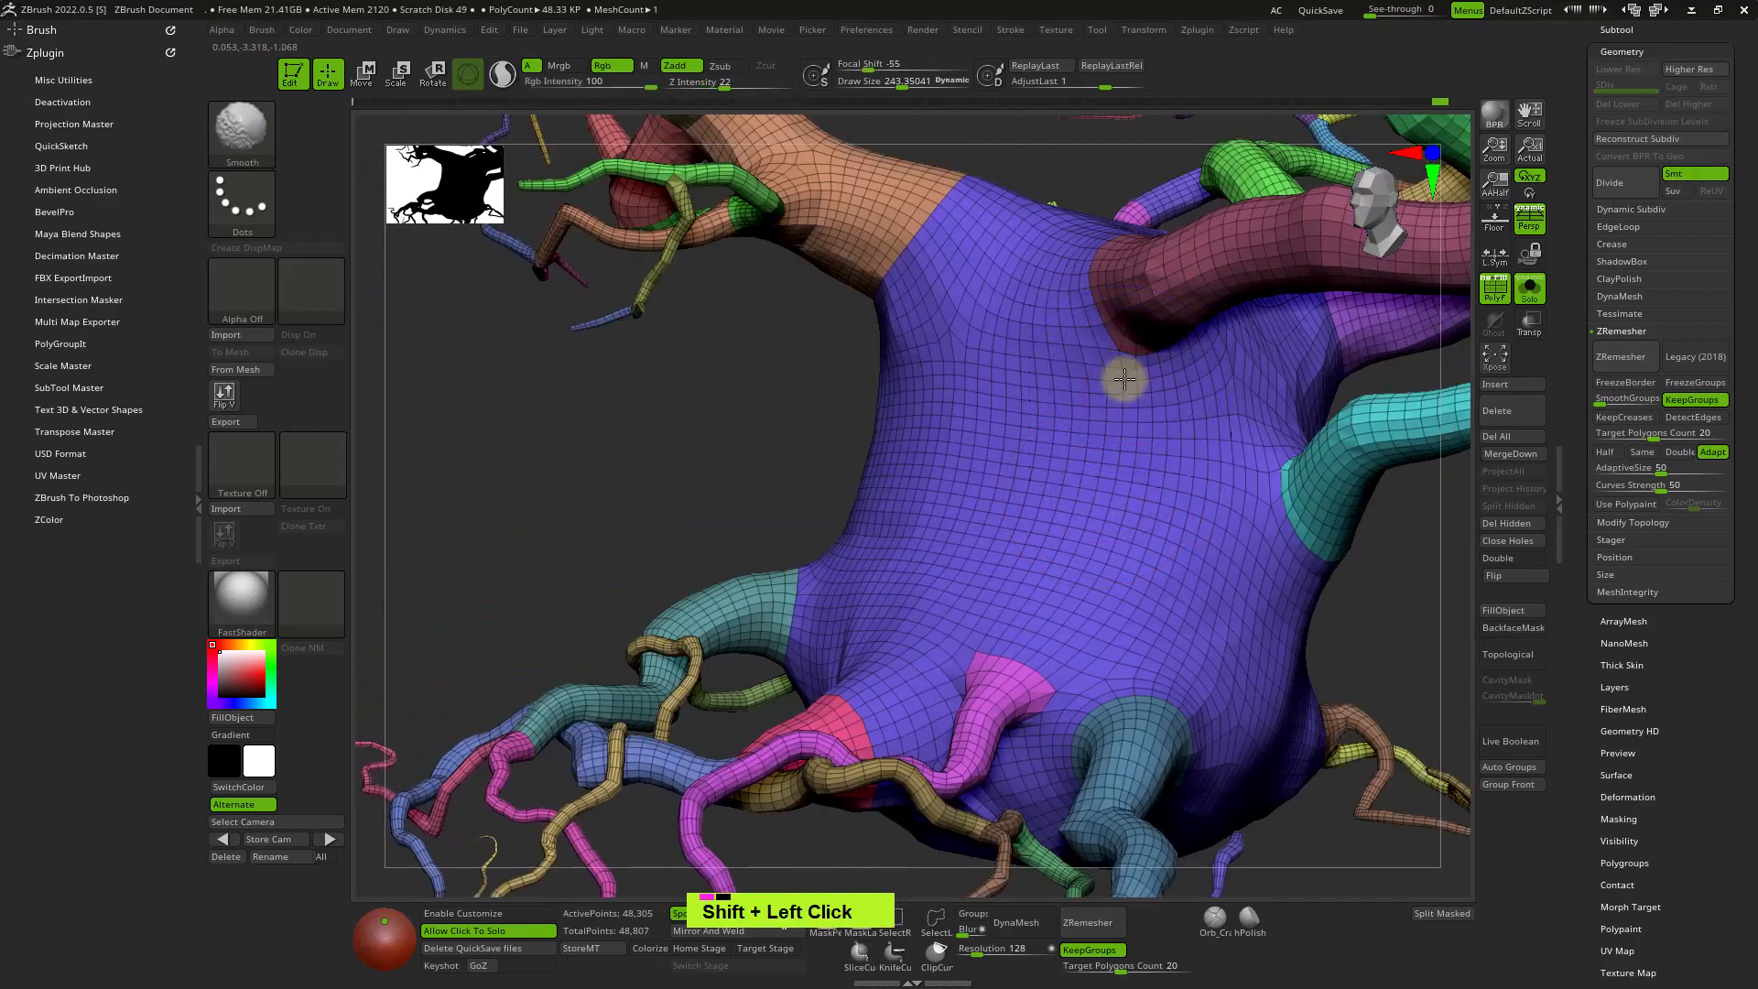
Smooth the trunk's base above the crimson root and between the teal and olive roots.
mouse_move(1090, 404)
right_mouse_down("alt")
mouse_move(993, 459)
mouse_move(949, 513)
mouse_move(909, 494)
mouse_move(942, 589)
right_mouse_up("alt")
left_click_drag(942, 589, 967, 593, "shift")
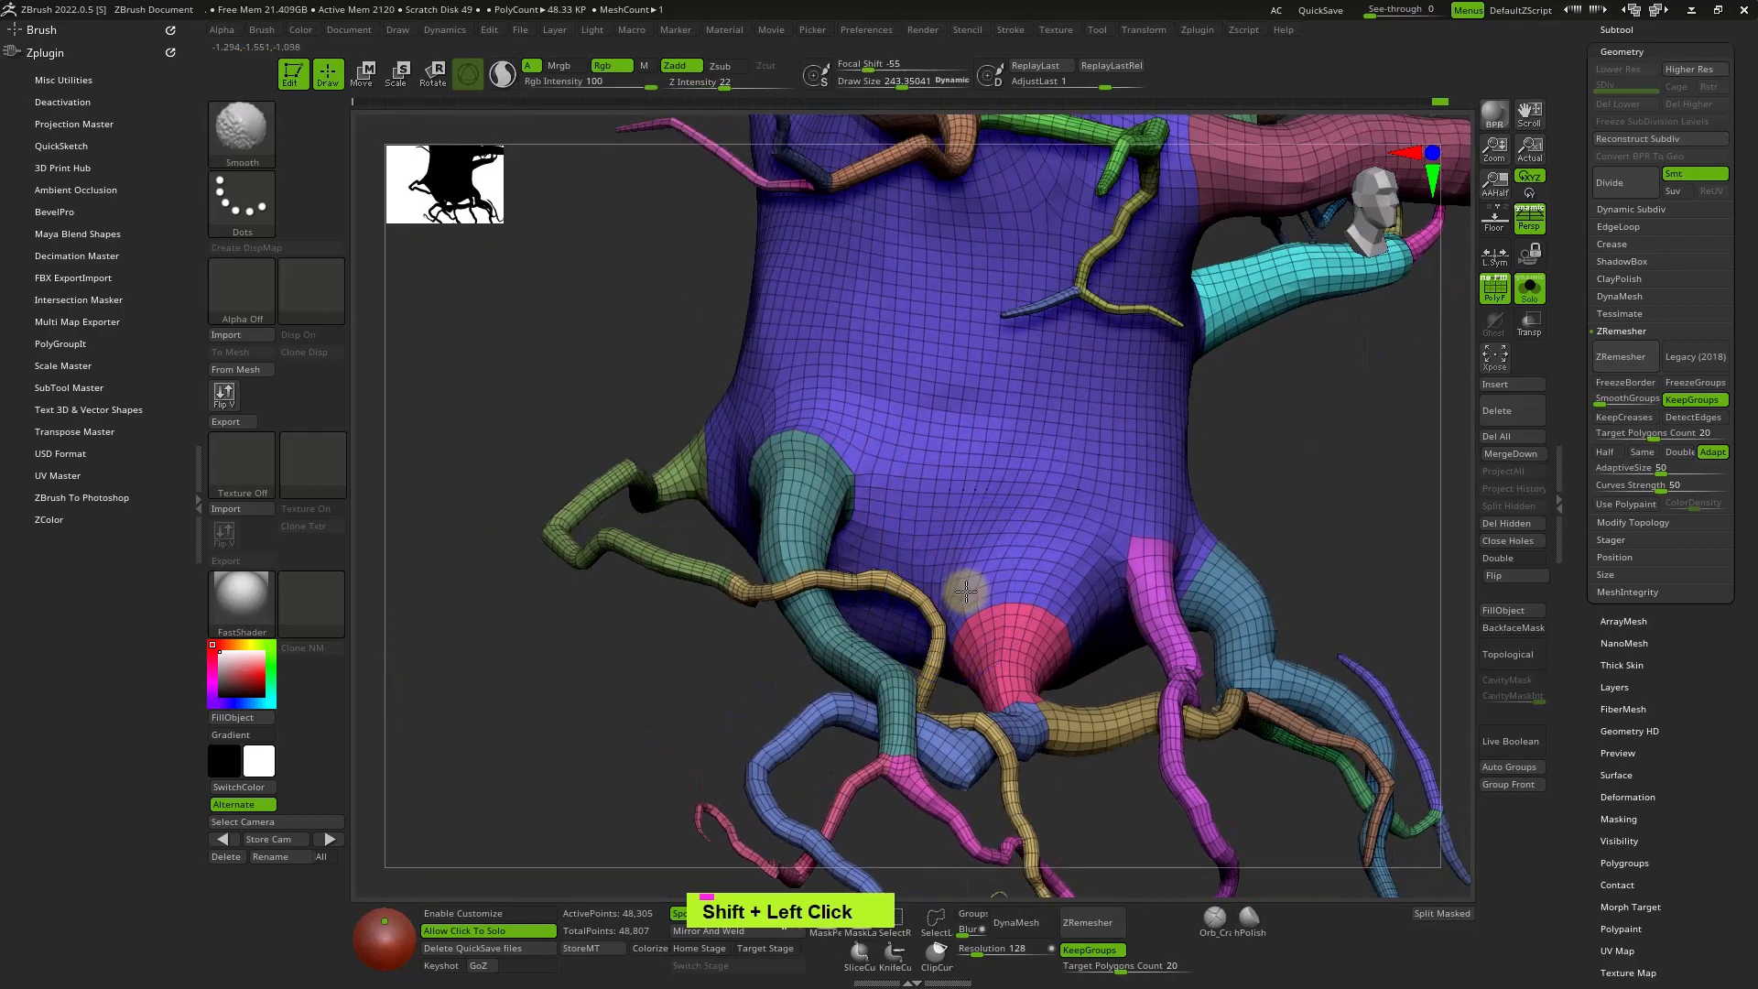
mouse_move(851, 452)
left_mouse_down("shift")
mouse_move(863, 443)
mouse_move(758, 420)
left_mouse_up("shift")
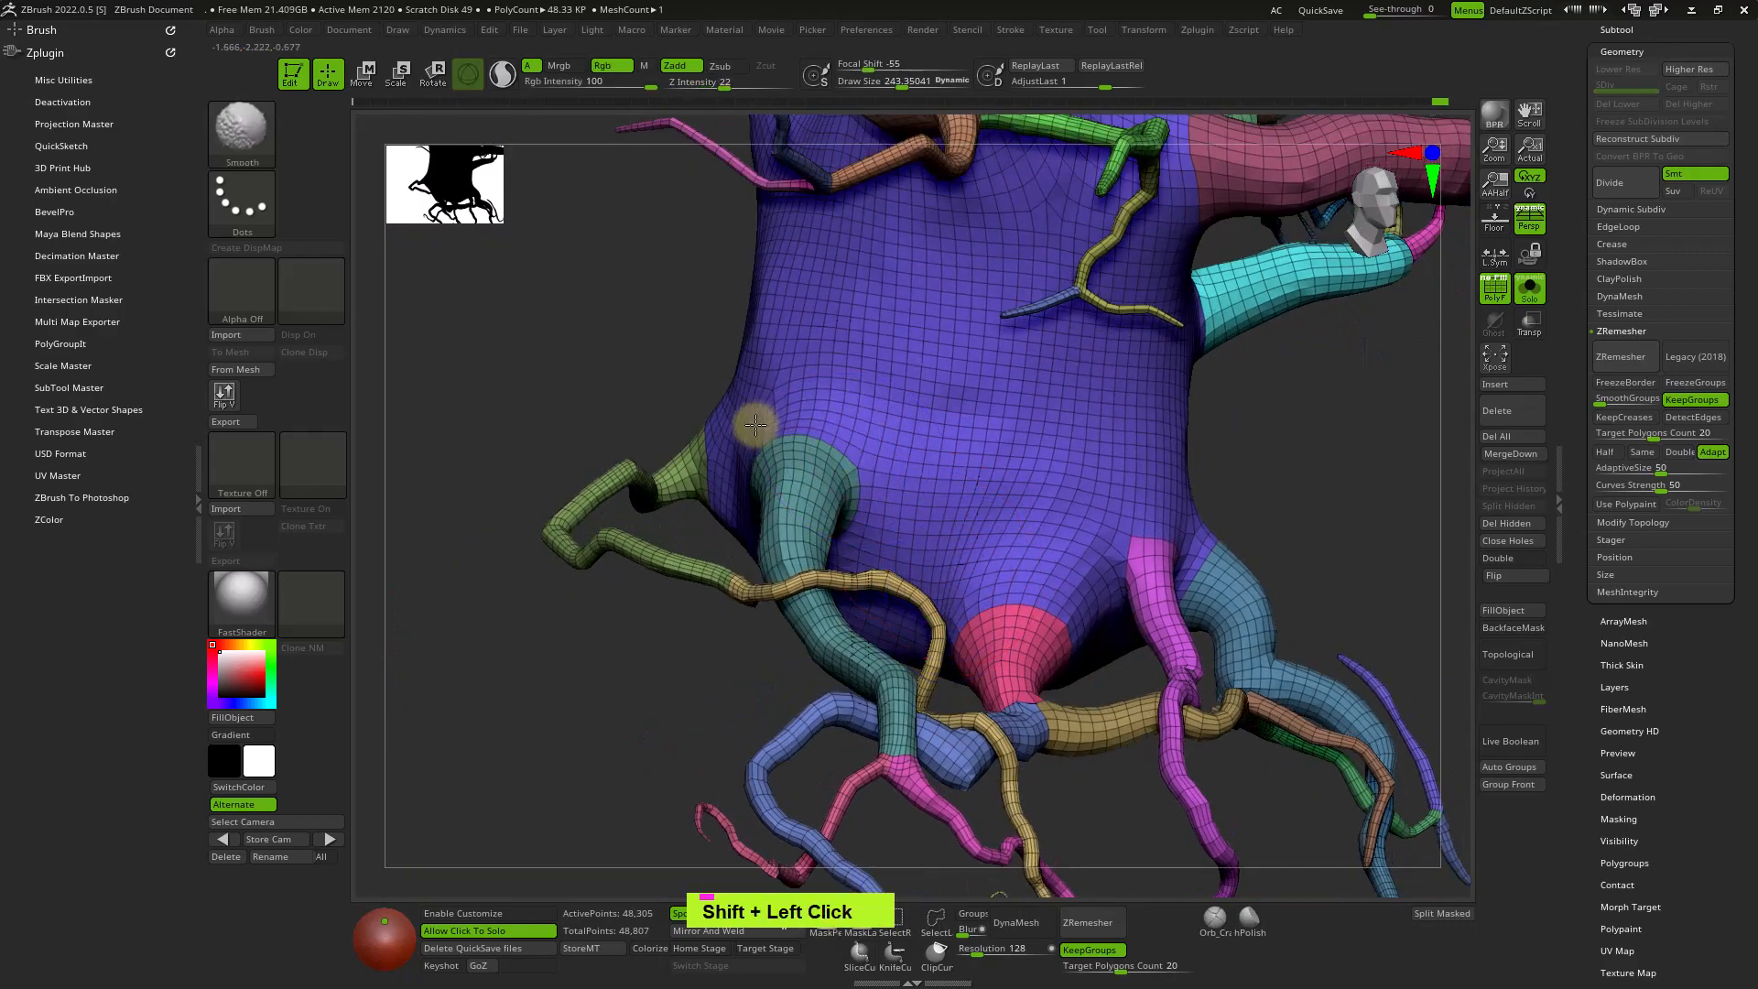
mouse_move(757, 420)
right_mouse_down()
mouse_move(789, 422)
mouse_move(691, 420)
right_mouse_up()
left_click_drag(690, 420, 655, 423, "shift")
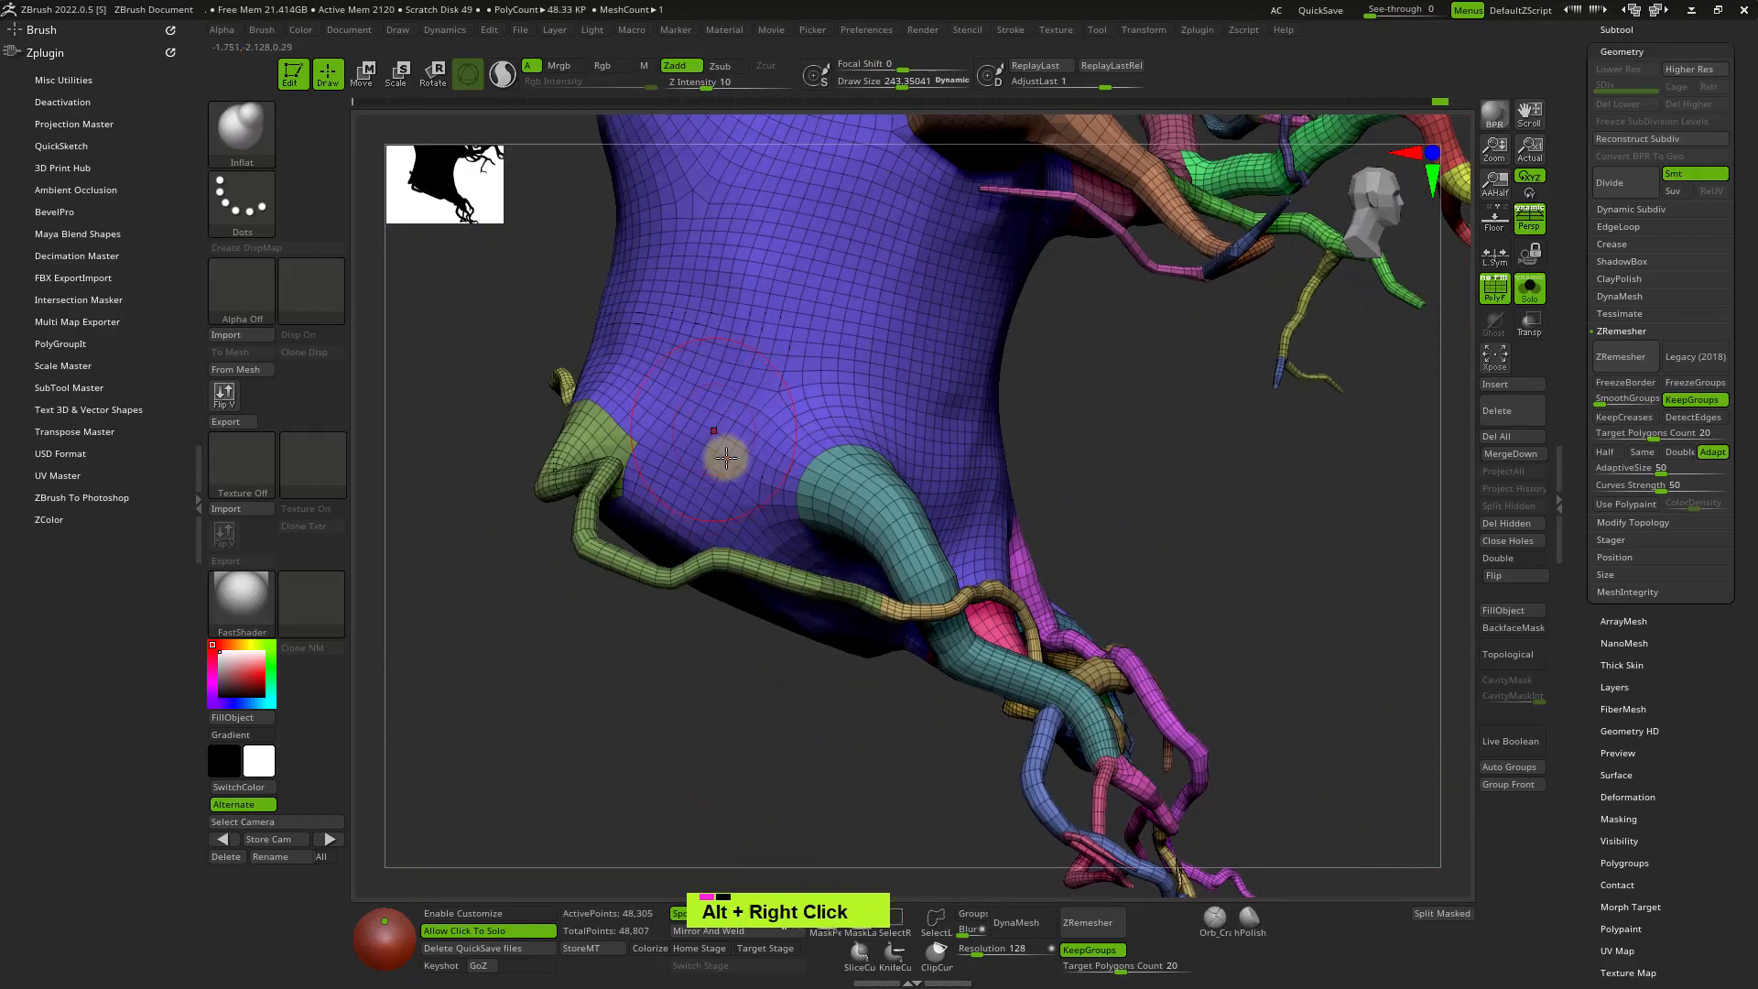
Smooth the middle and upper parts of the trunk, up to the base of the dark green branch.
right_click_drag(722, 455, 1027, 495, "alt")
mouse_move(1028, 495)
left_mouse_down("shift")
mouse_move(922, 467)
mouse_move(946, 467)
left_mouse_up("shift")
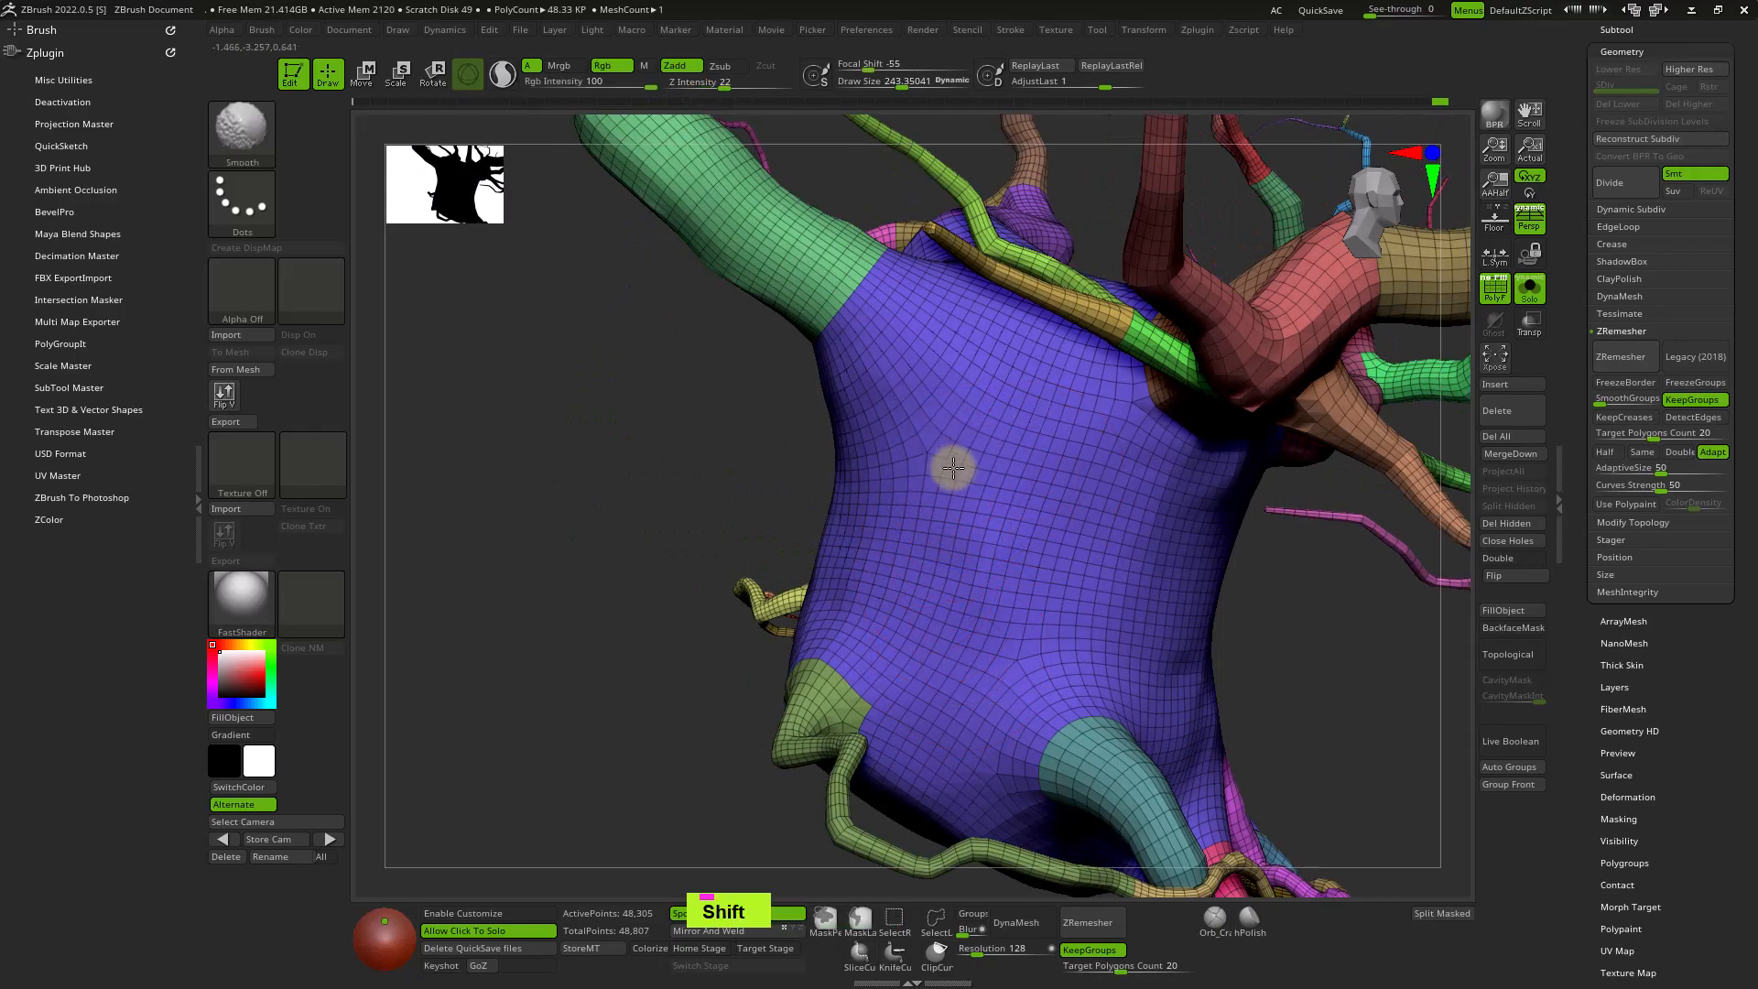
mouse_move(932, 452)
right_mouse_down()
mouse_move(741, 451)
mouse_move(926, 491)
right_mouse_up()
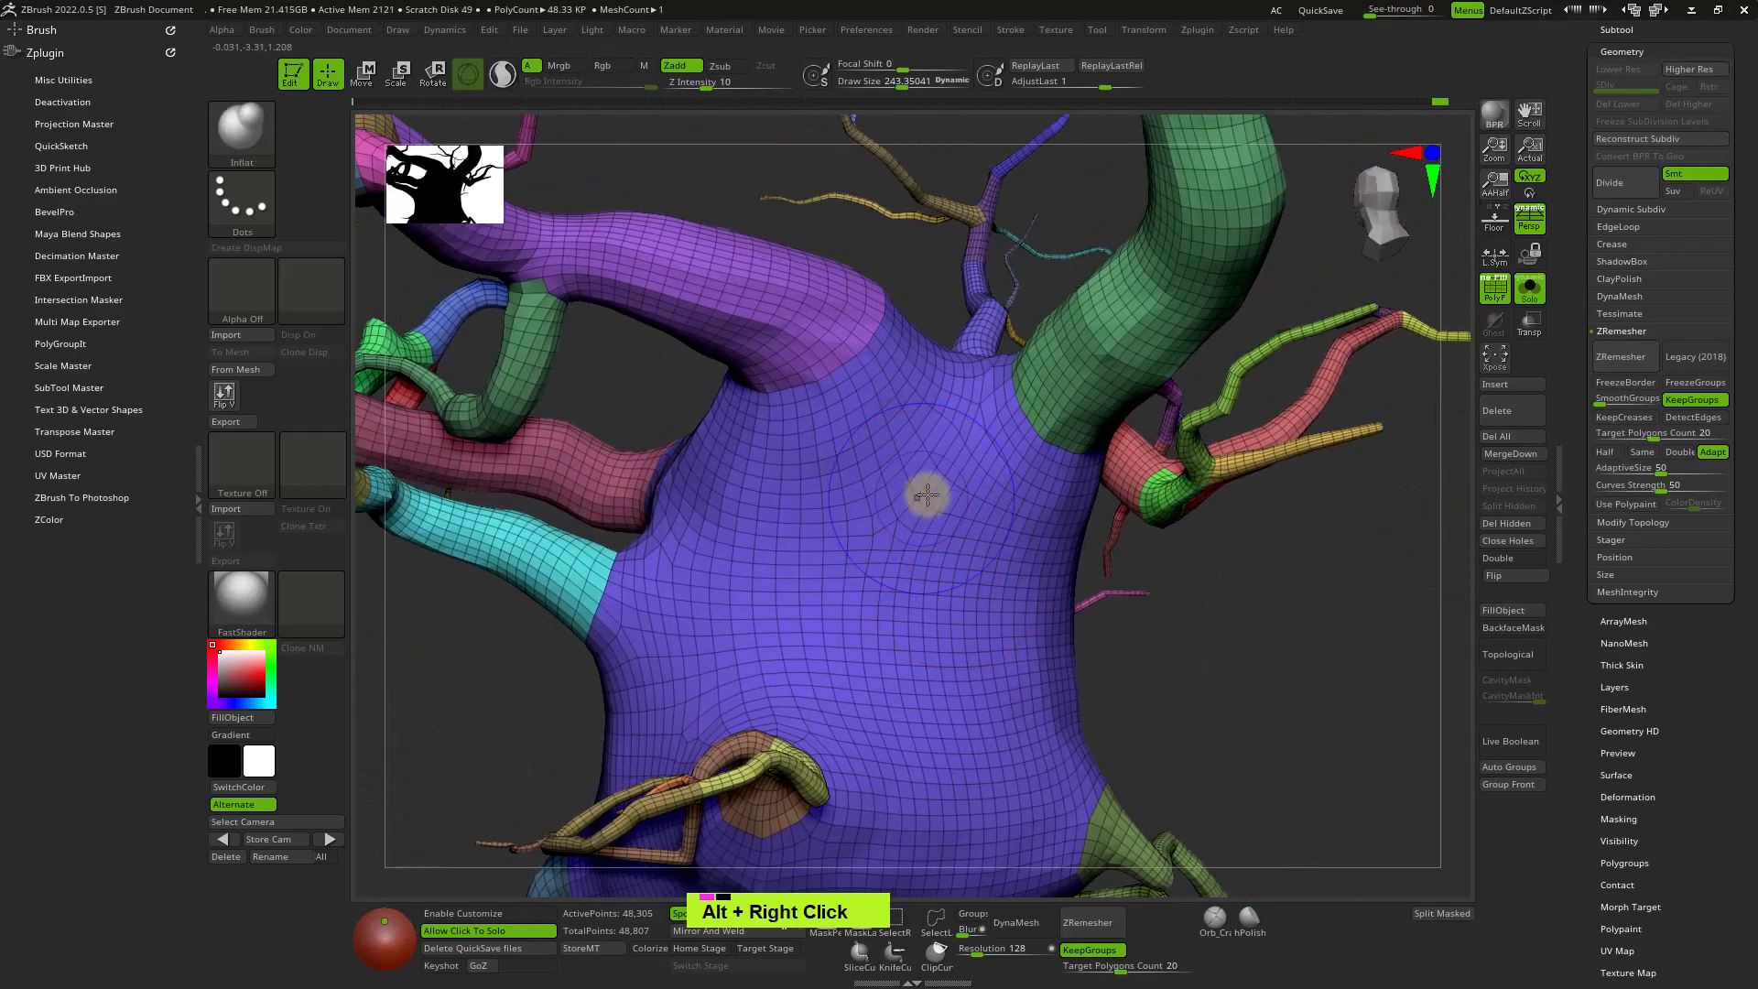
mouse_move(926, 491)
left_mouse_down("shift")
mouse_move(913, 515)
mouse_move(961, 463)
left_mouse_up("shift")
left_click_drag(1138, 315, 1080, 393, "shift")
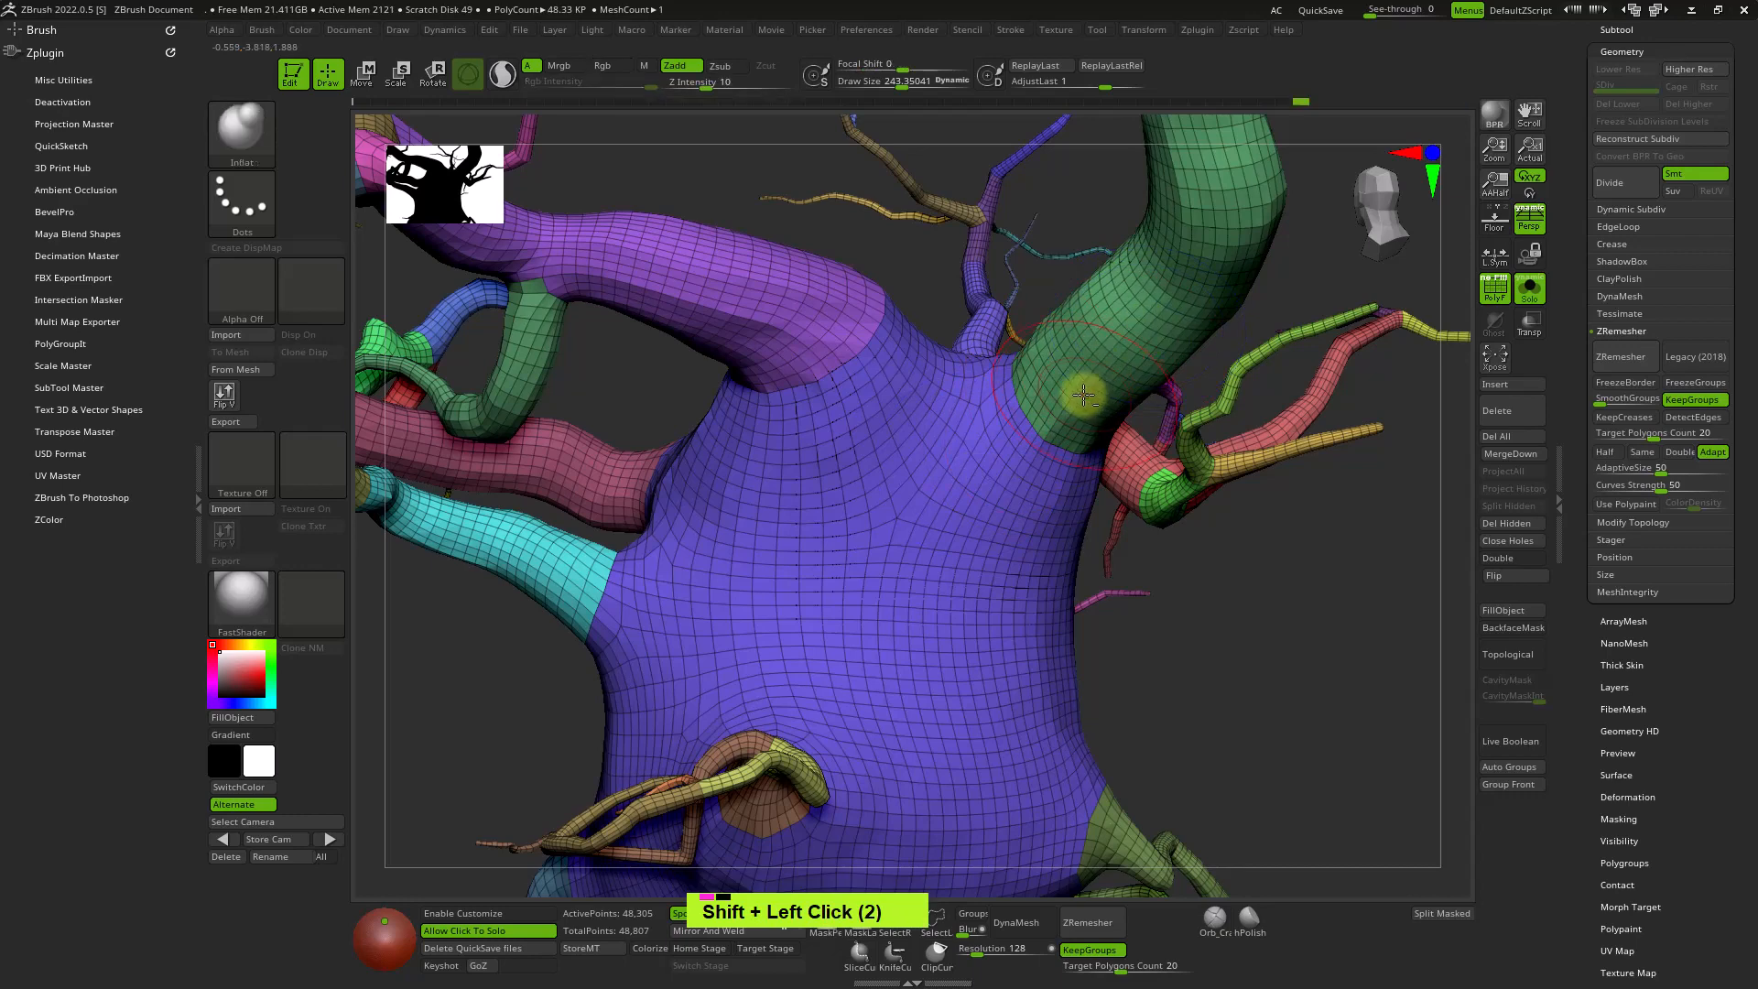
Smooth the top of the trunk between the dark green branch and the purple branch.
right_click_drag(1079, 393, 978, 415, "alt")
mouse_move(1032, 359)
left_mouse_down("shift")
mouse_move(953, 470)
mouse_move(740, 633)
left_mouse_up("shift")
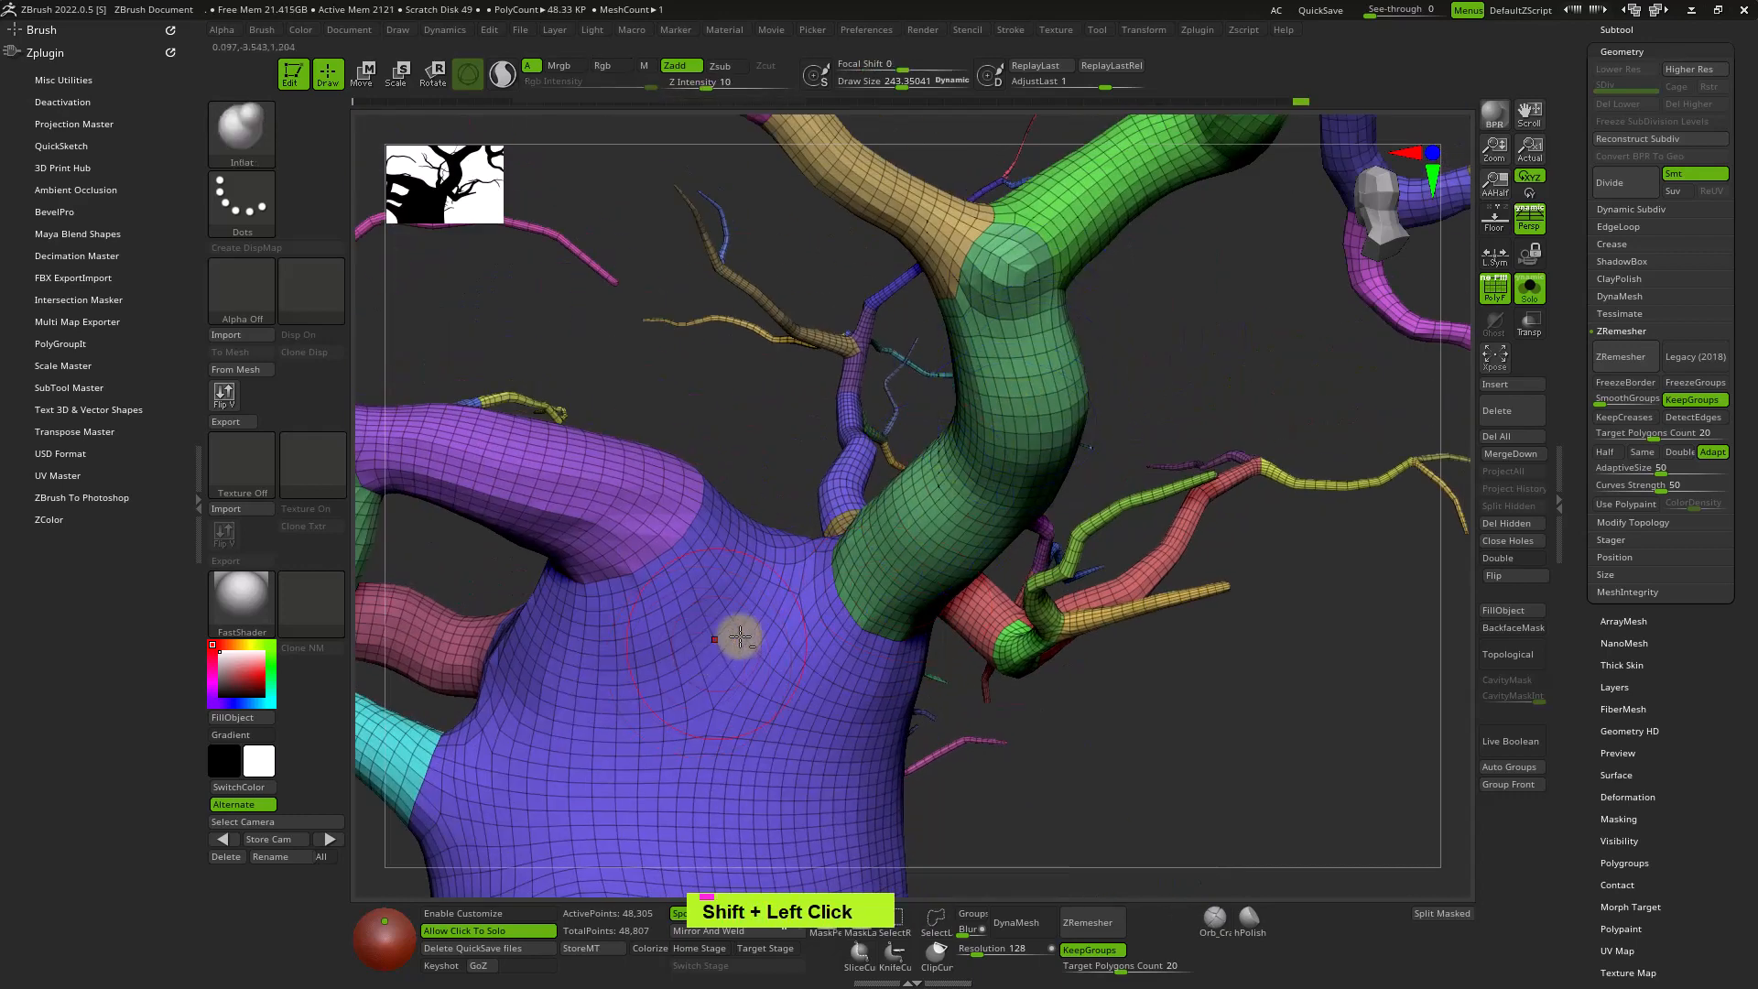
right_click_drag(573, 490, 934, 430, "alt")
mouse_move(828, 393)
left_mouse_down("shift")
mouse_move(942, 443)
mouse_move(743, 416)
mouse_move(710, 389)
left_mouse_up("shift")
Smooth the trunk around the cyan branch's base and the joints above it.
right_click_drag(1059, 541, 880, 536, "alt")
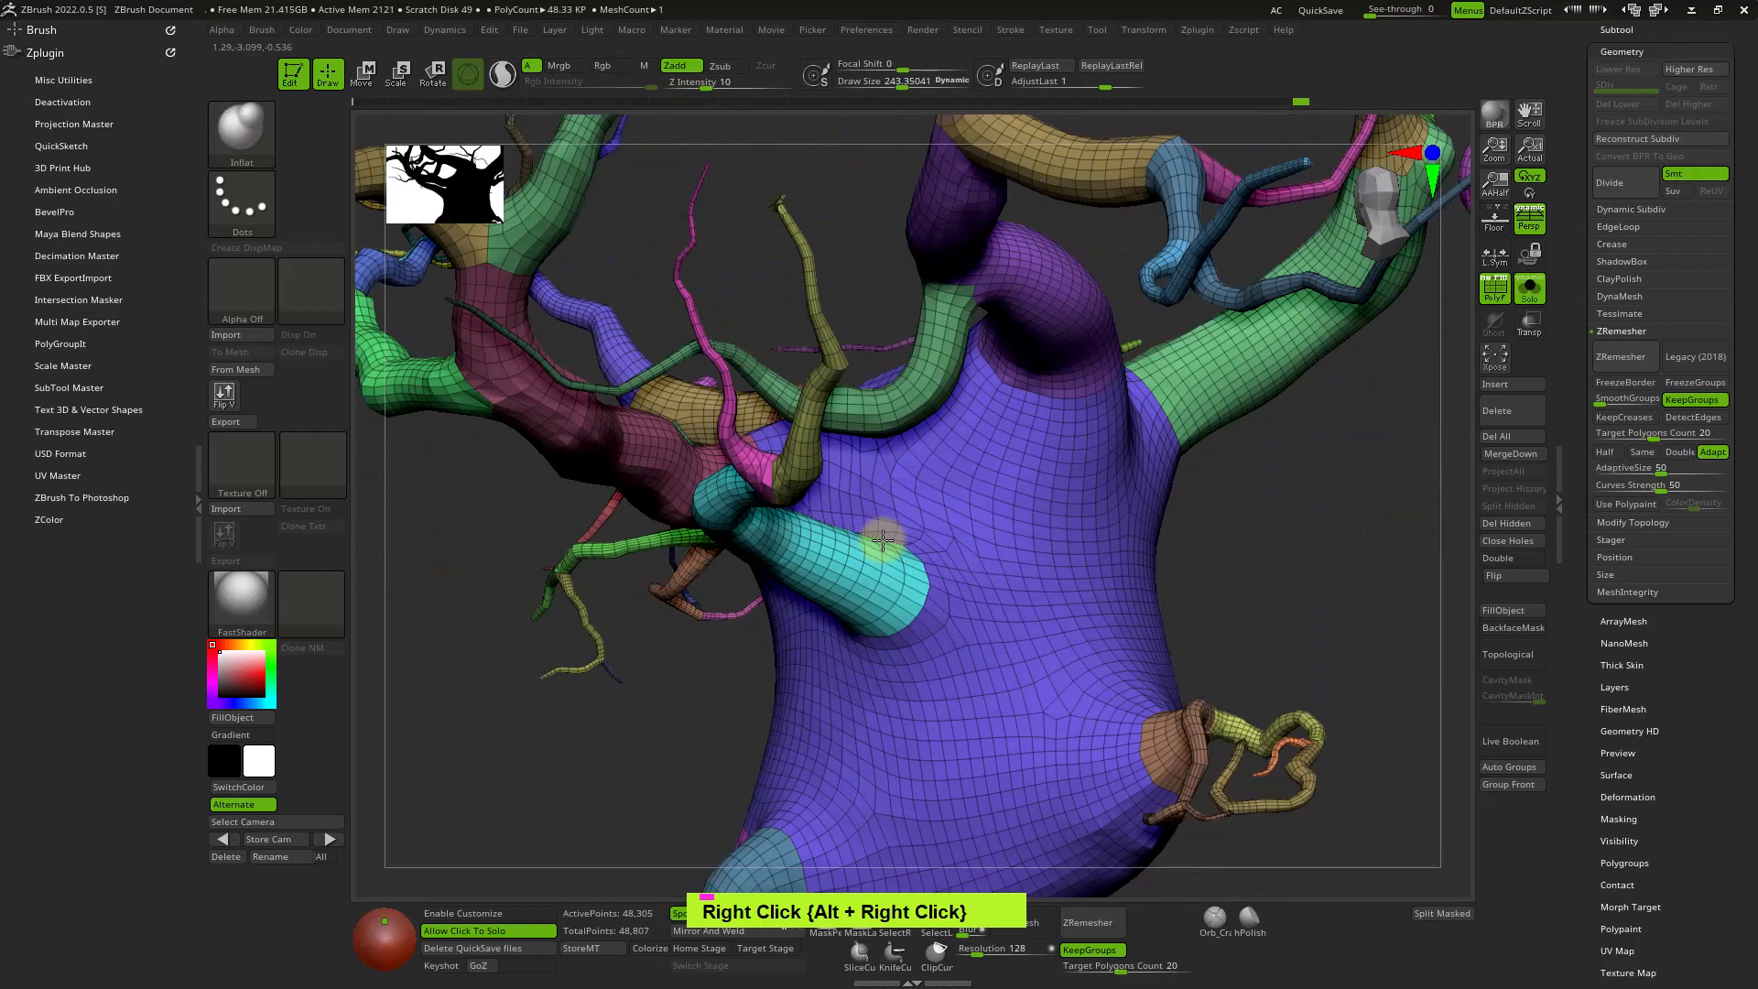
right_click_drag(874, 629, 925, 596)
left_click_drag(926, 597, 934, 597, "shift")
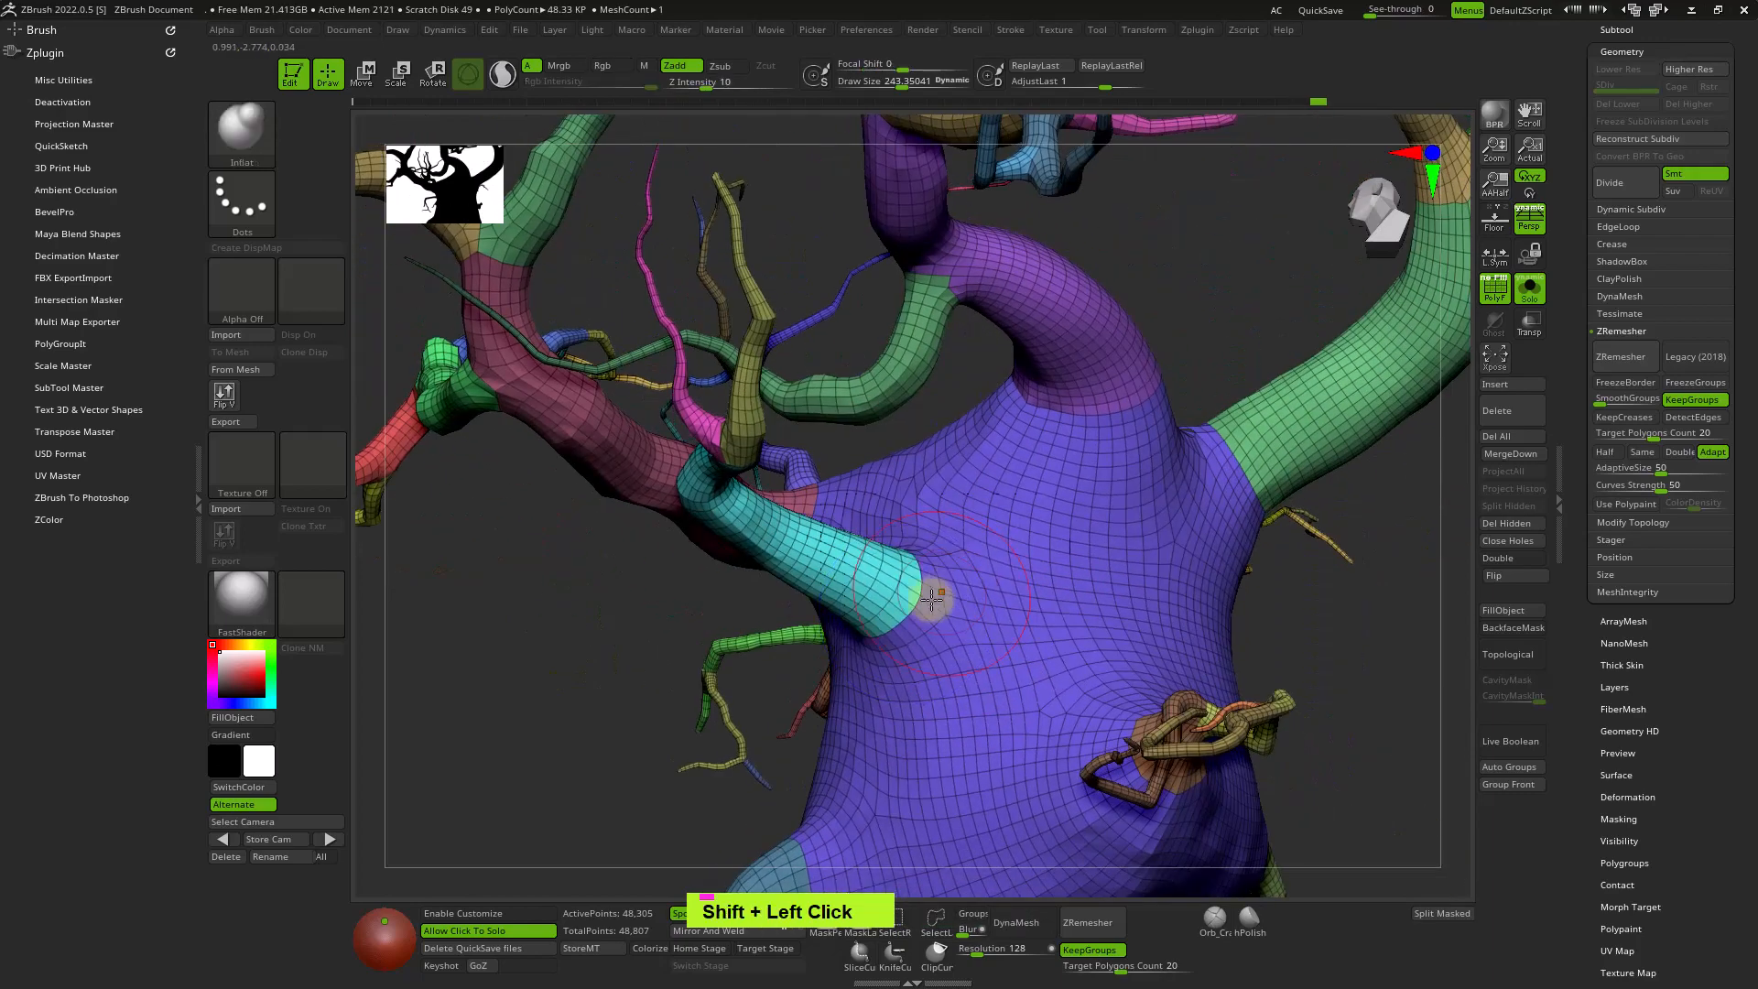
mouse_move(934, 596)
right_mouse_down("alt")
mouse_move(1041, 423)
mouse_move(883, 282)
mouse_move(900, 413)
right_mouse_up("alt")
left_click_drag(780, 357, 723, 274, "shift")
Set UV Master to unwrap by polygroups with symmetry turned off.
mouse_move(723, 274)
right_mouse_down("alt")
mouse_move(824, 392)
mouse_move(806, 623)
mouse_move(942, 537)
right_mouse_up("alt")
right_click_drag(1158, 404, 424, 177, "alt")
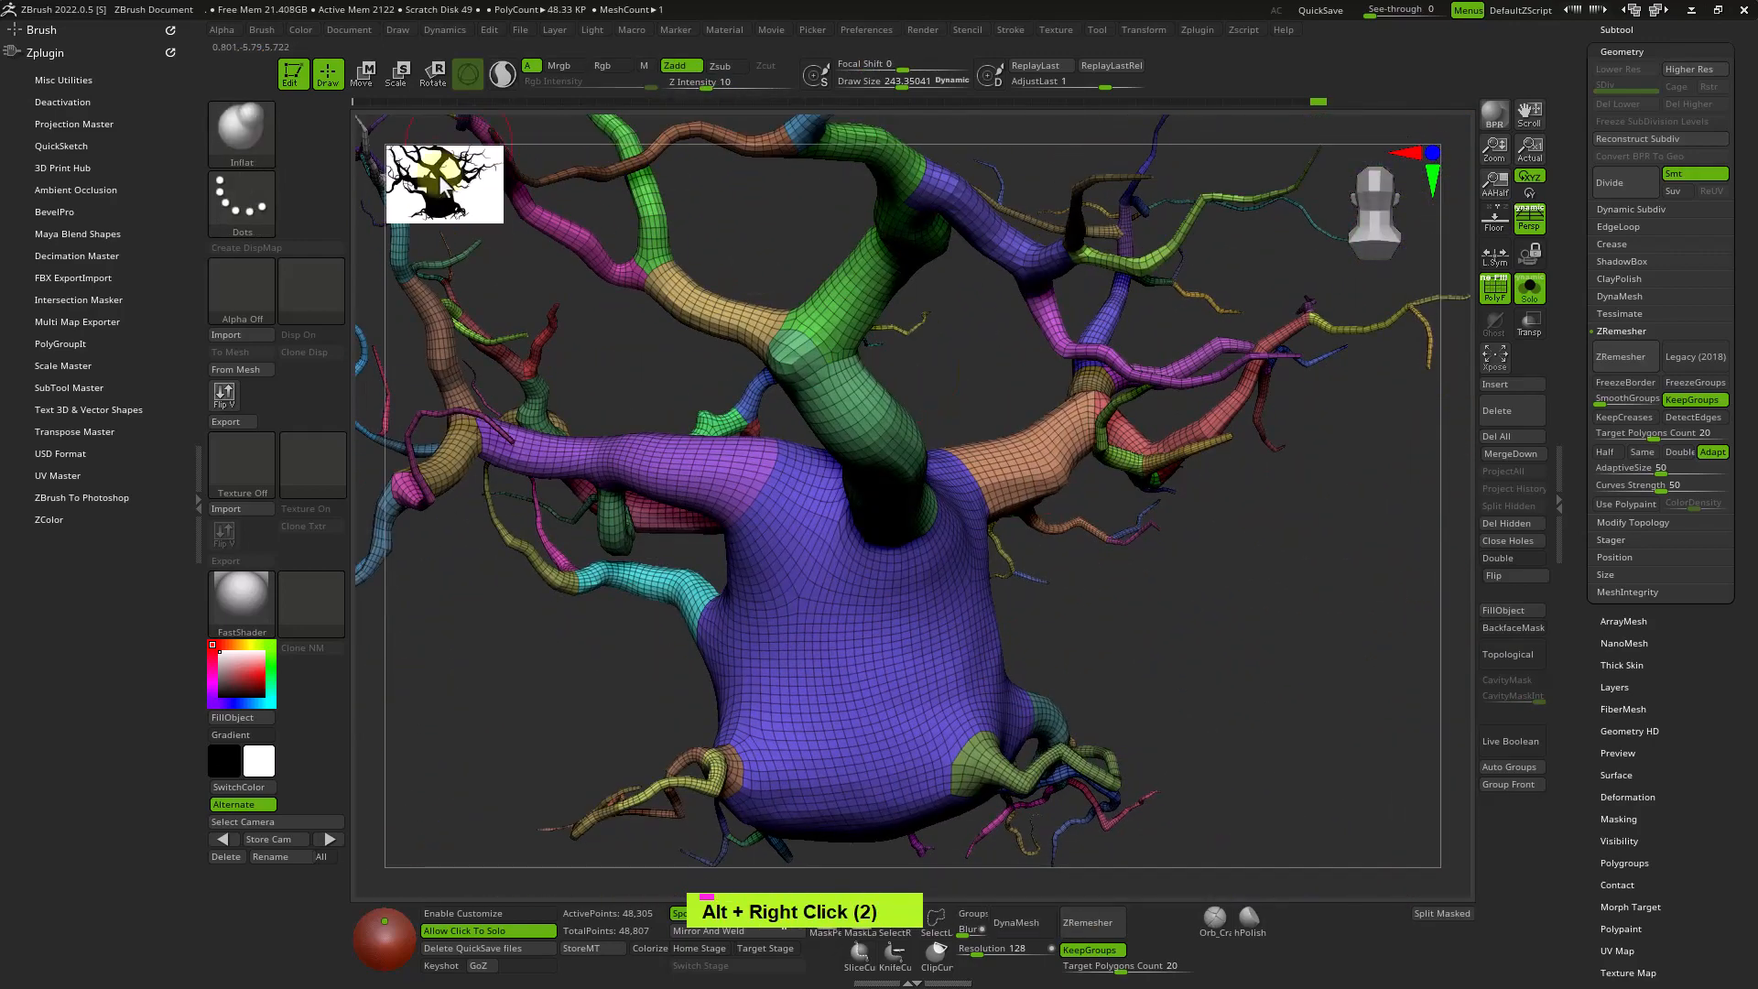
right_click_drag(717, 434, 900, 452)
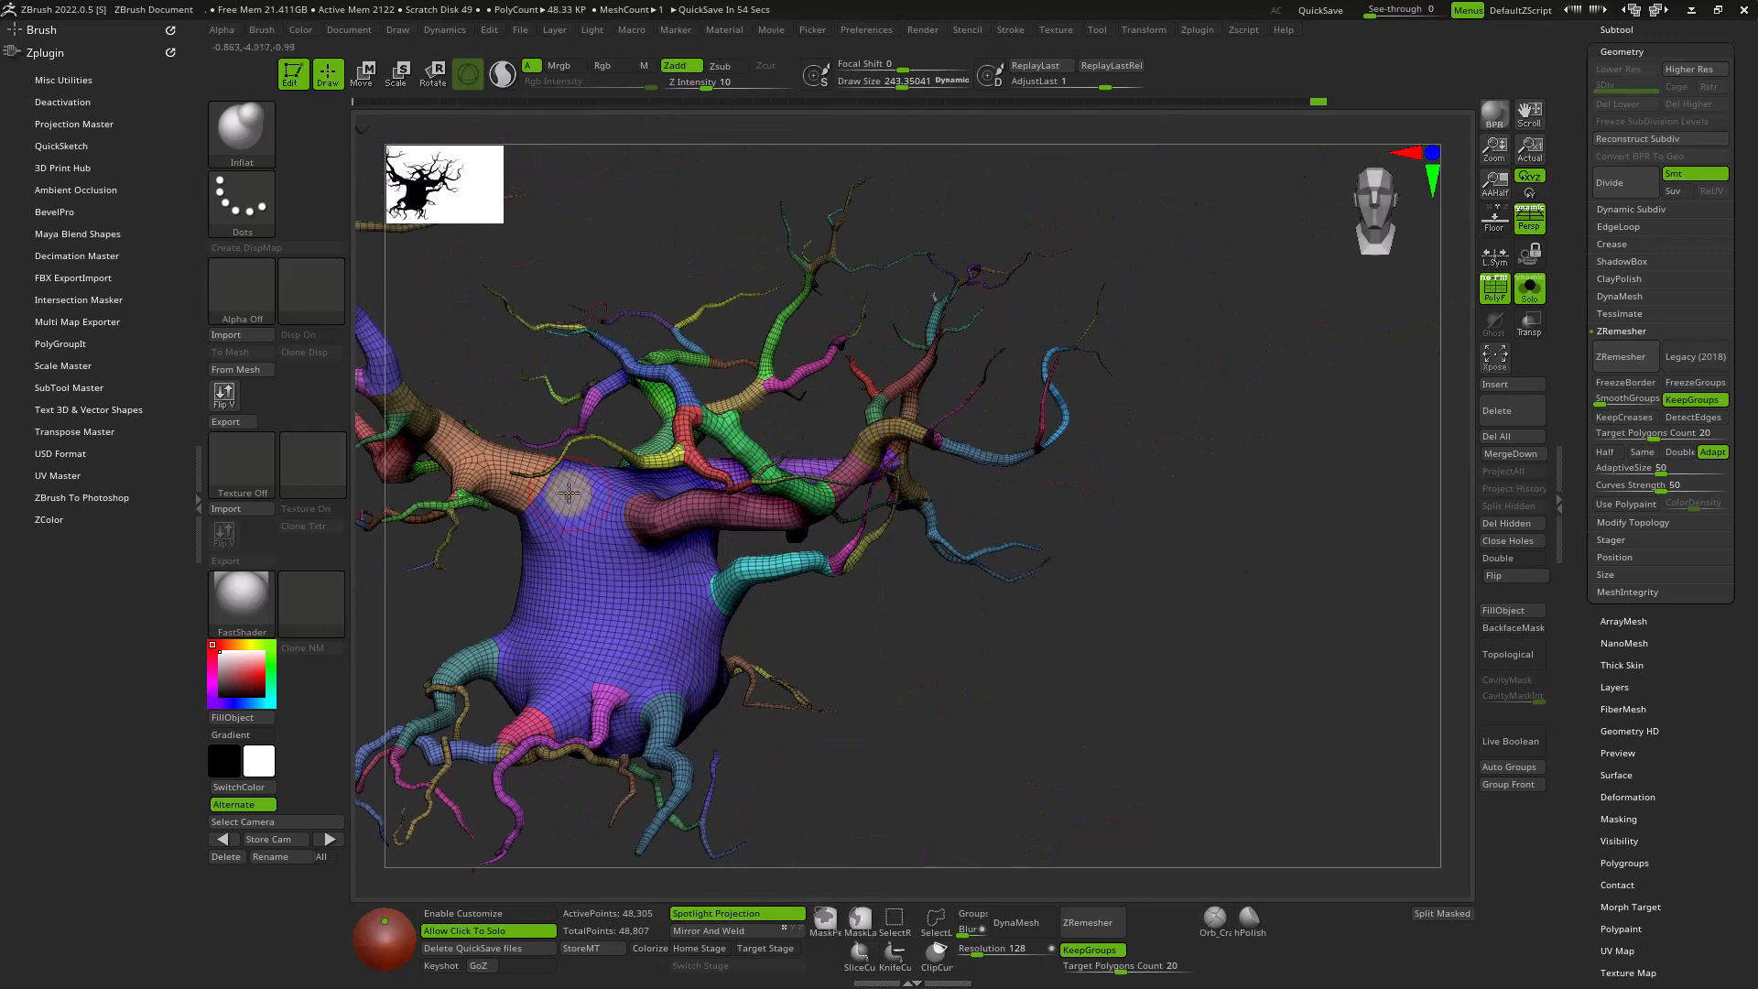
right_click_drag(569, 495, 939, 533, "alt")
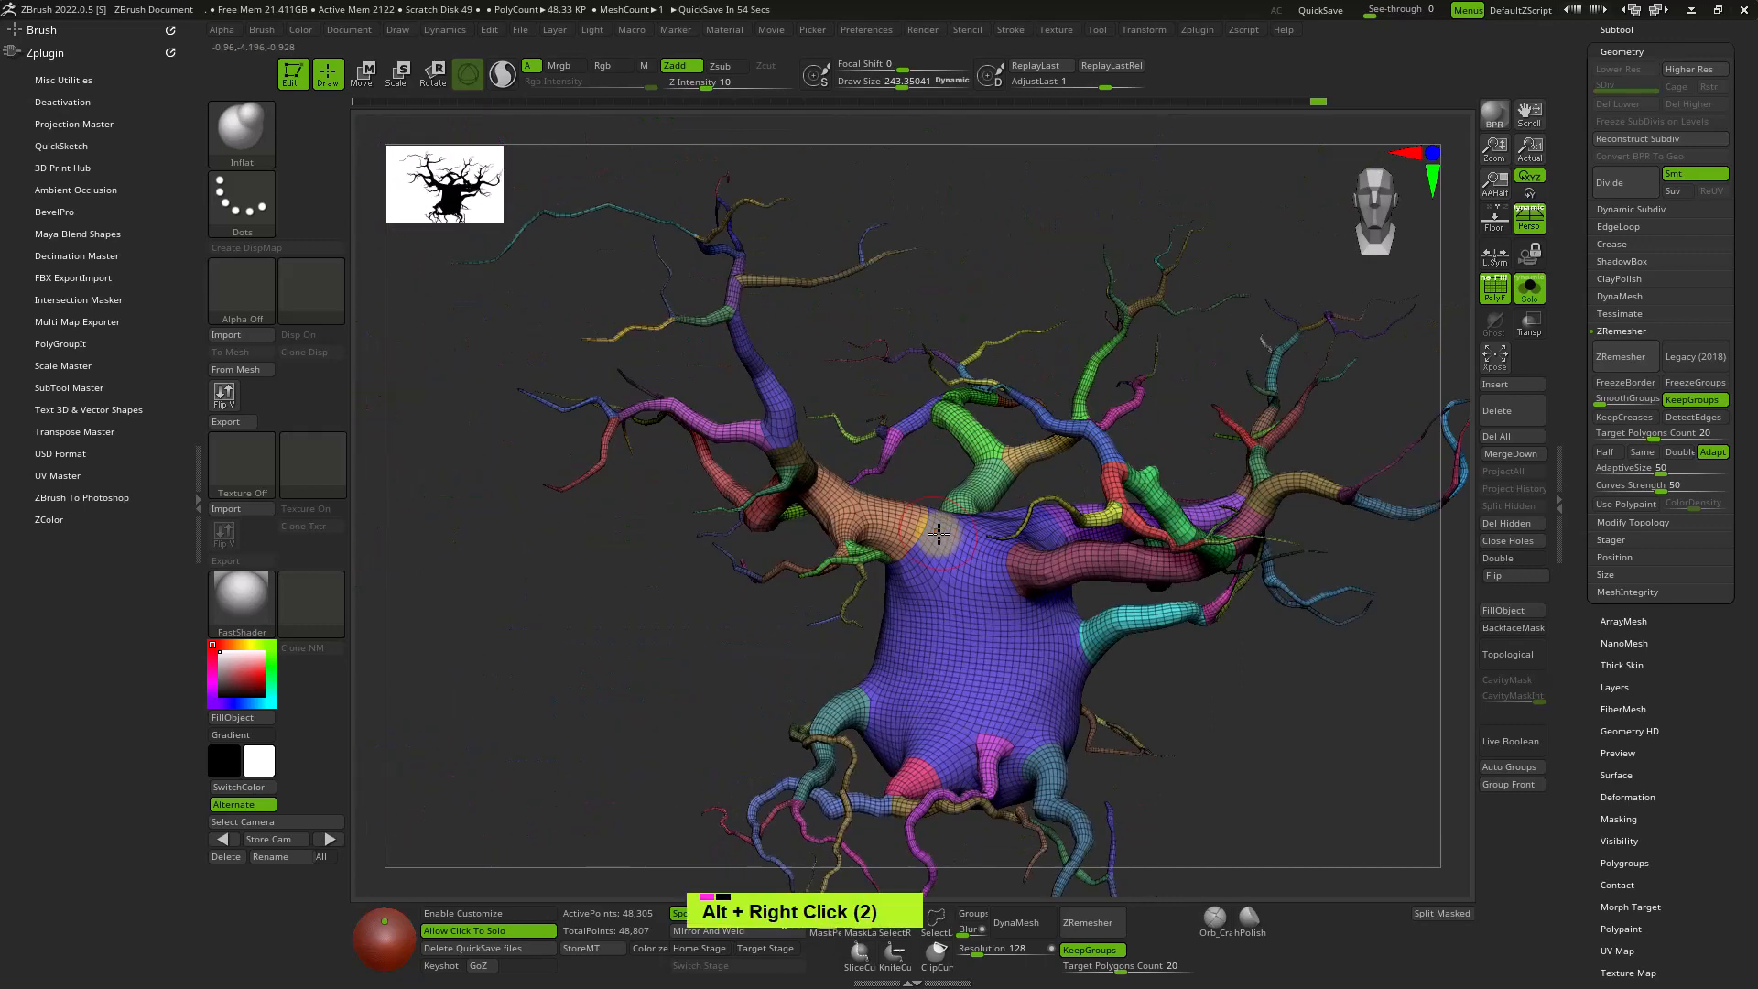
left_click(51, 475)
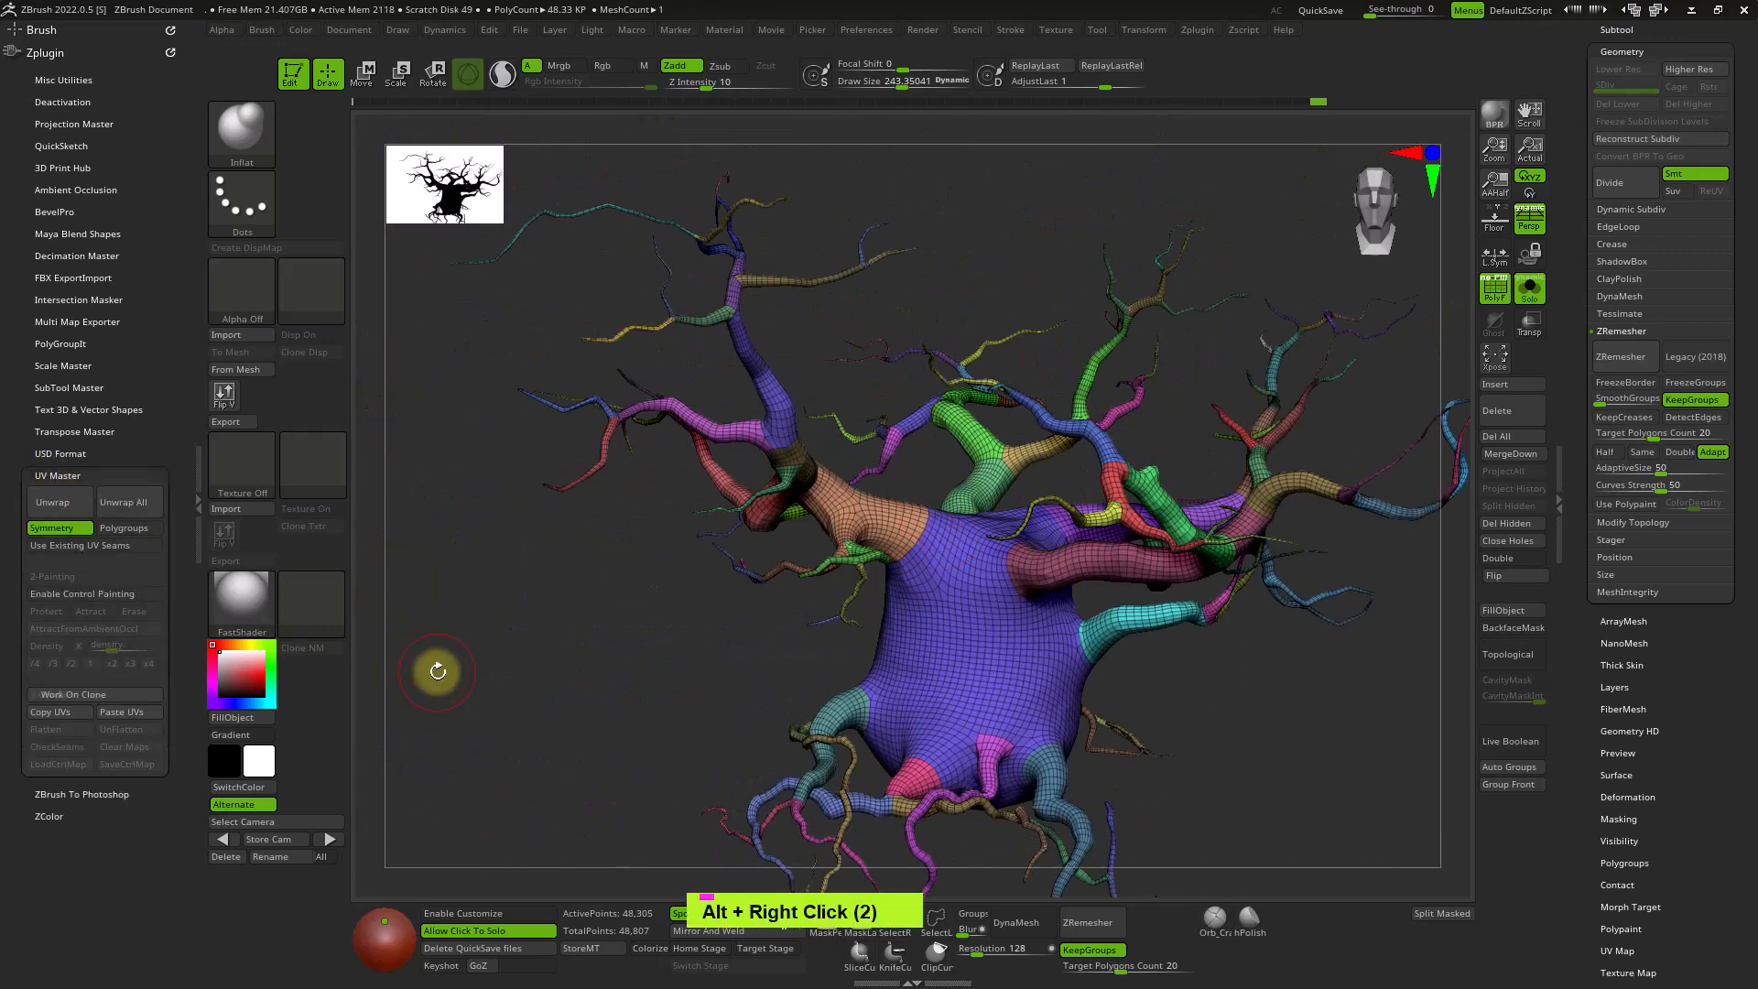
left_click(57, 529)
left_click(124, 529)
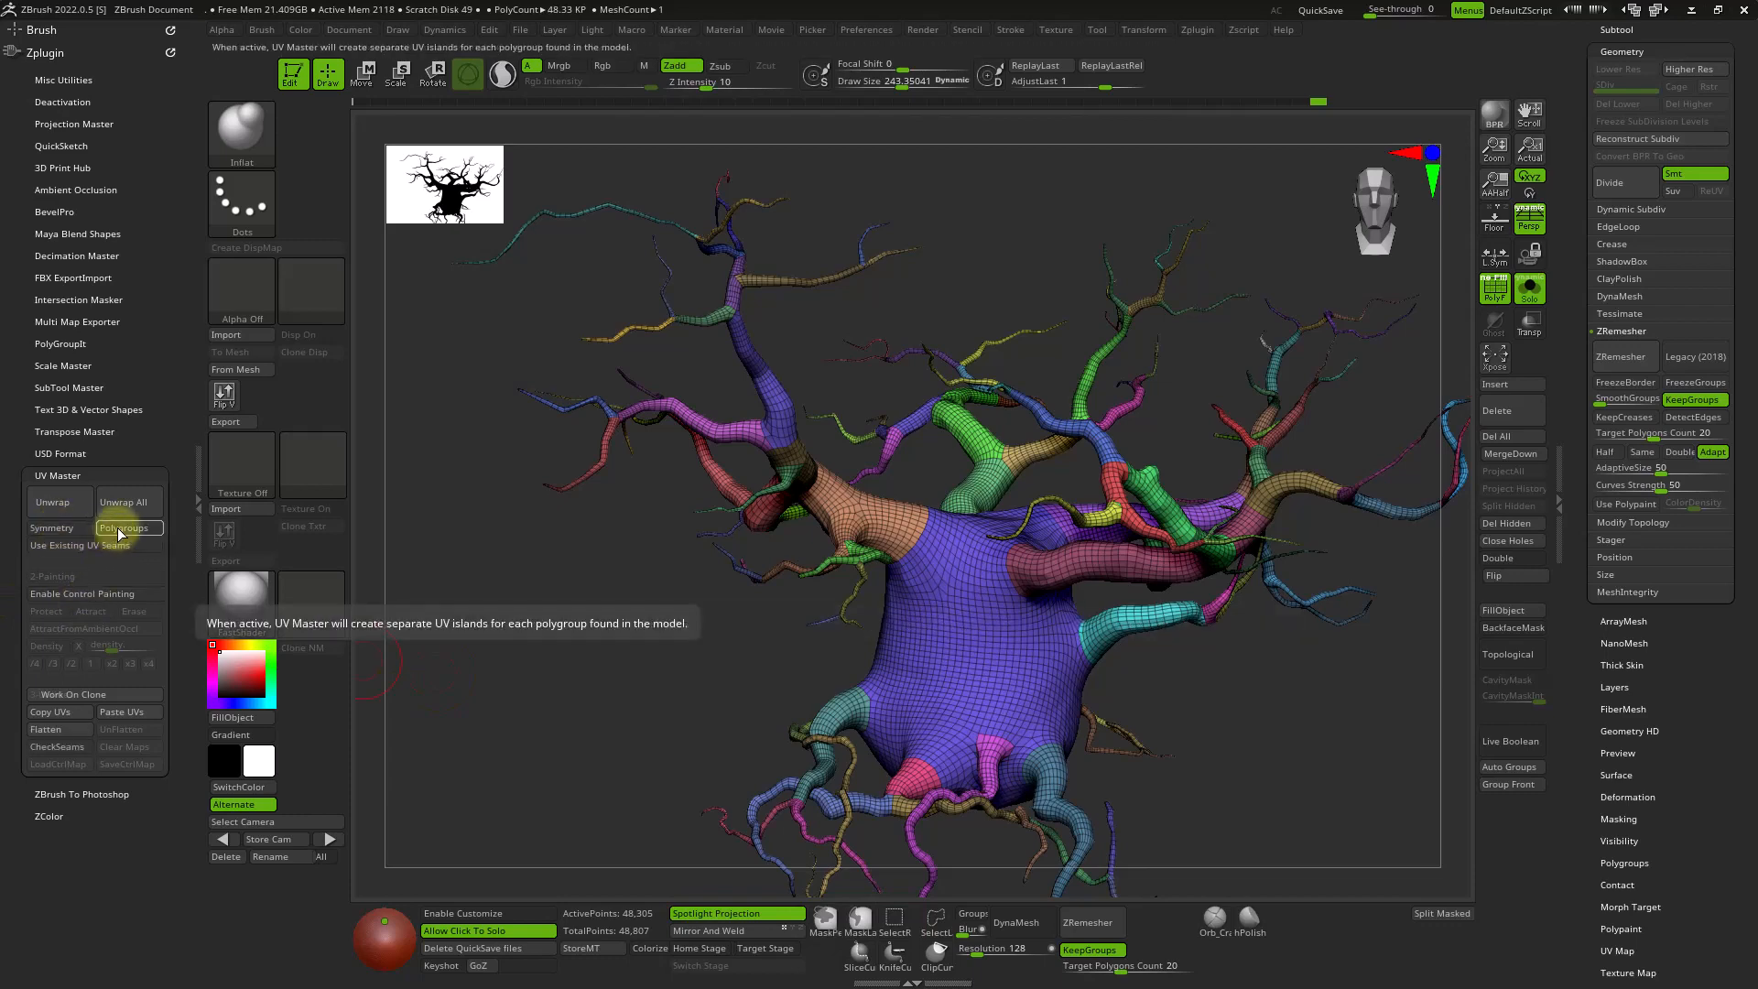
With the polyframe hidden, enable control painting, generate attract painting from ambient occlusion, and unwrap the tree.
right_click_drag(773, 692, 683, 594, "alt")
key("shift+f")
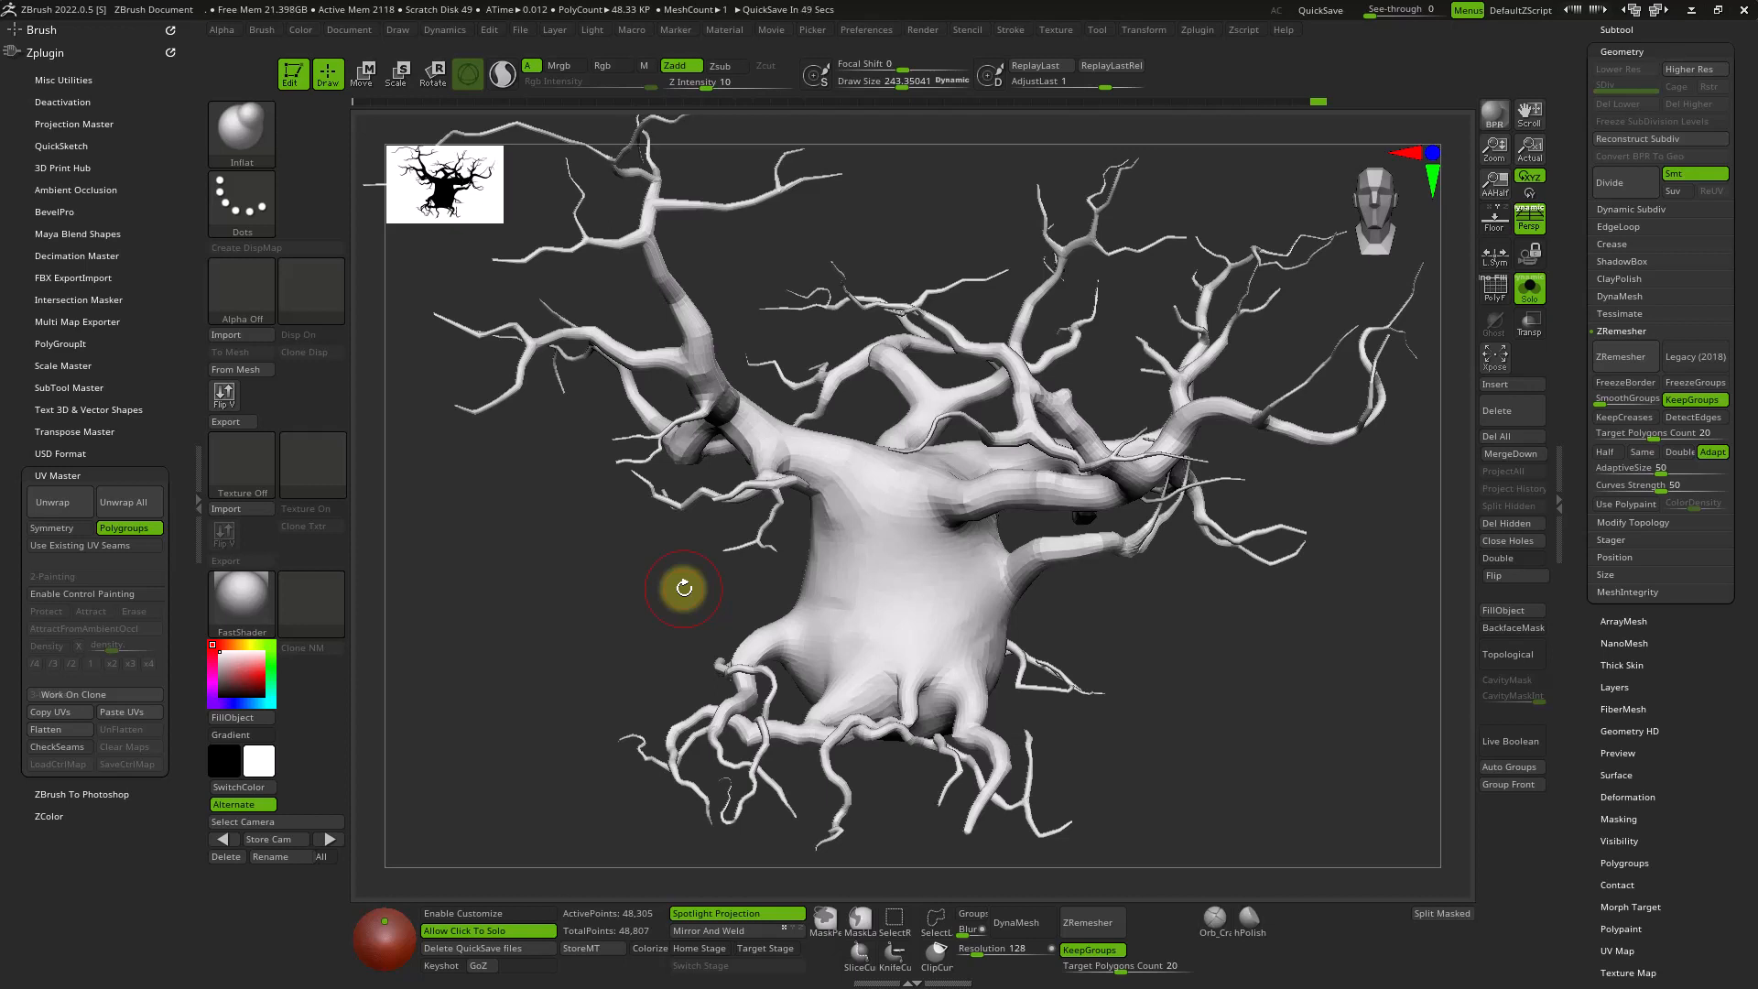
left_click(60, 595)
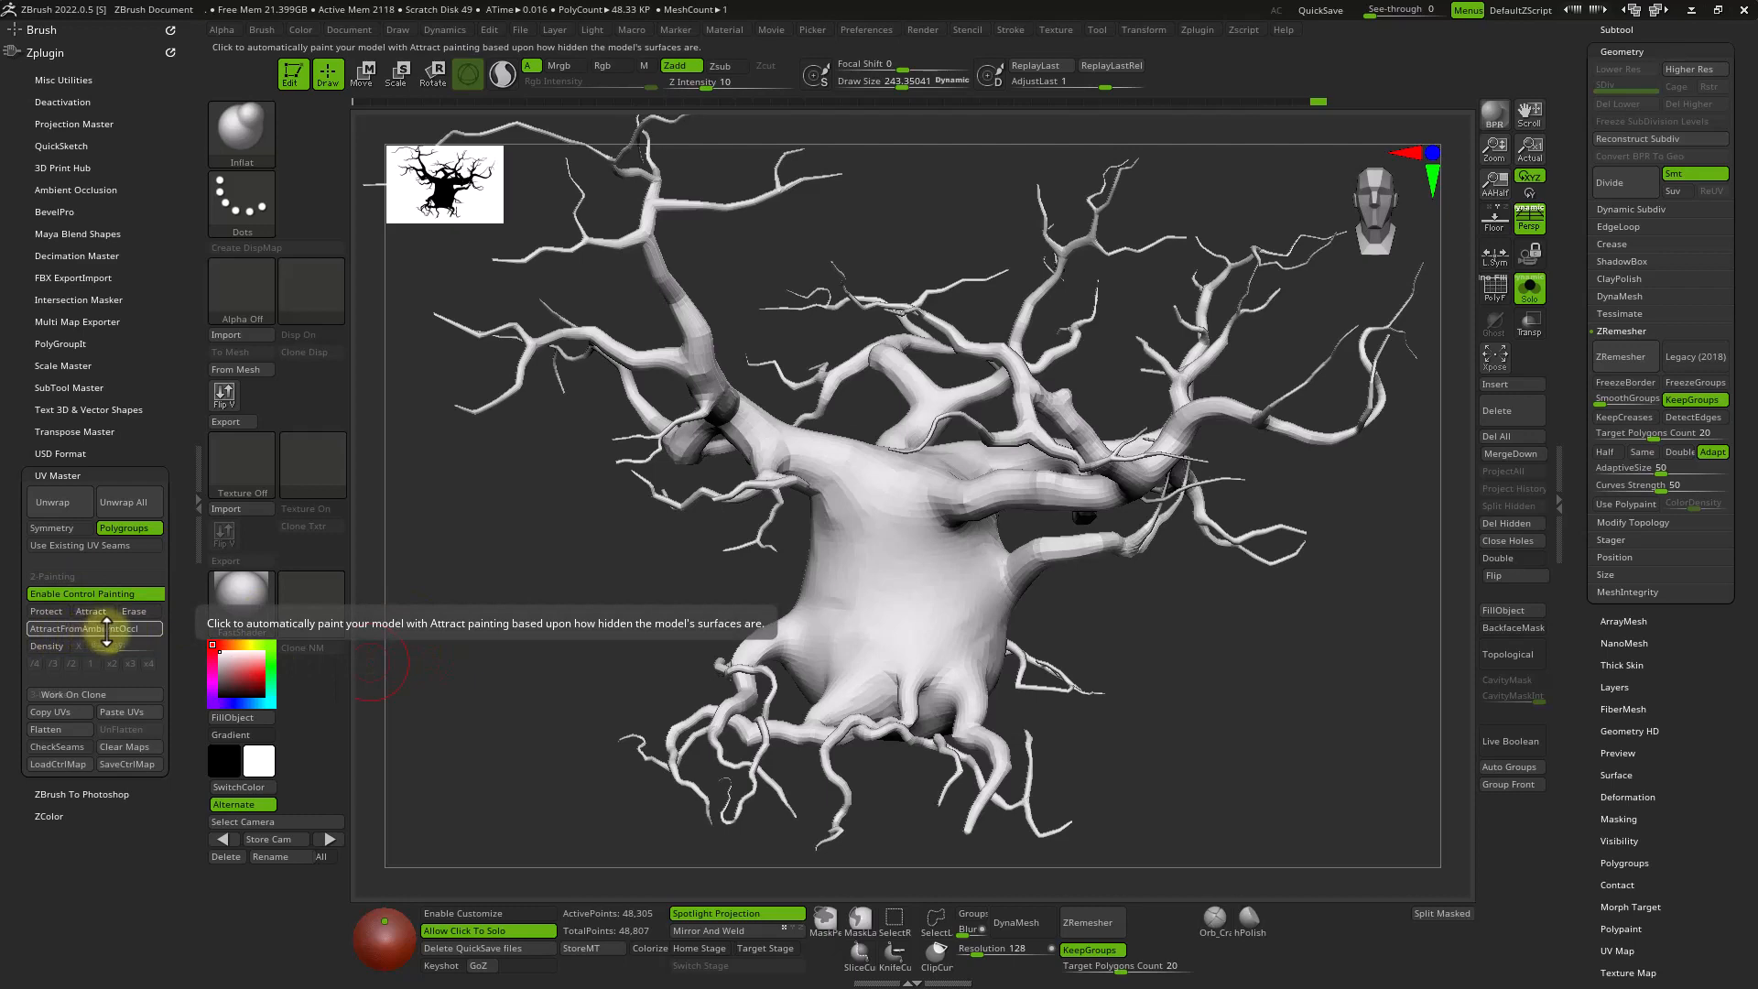
left_click(107, 630)
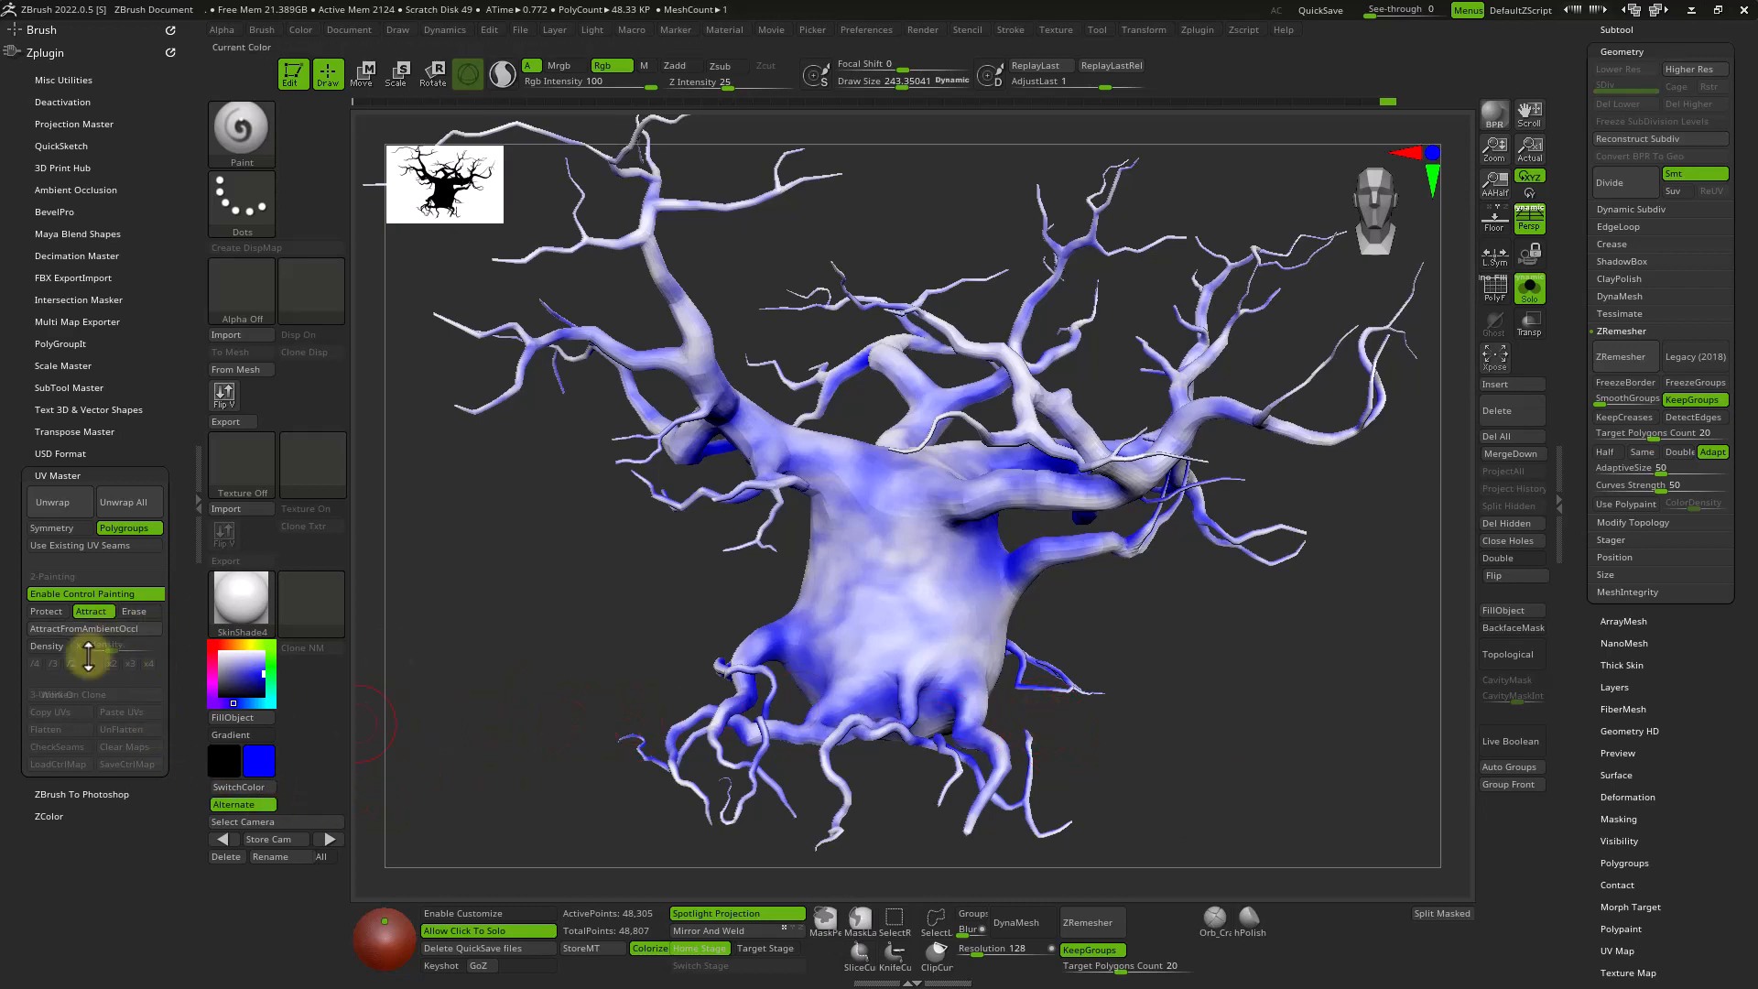
left_click(67, 509)
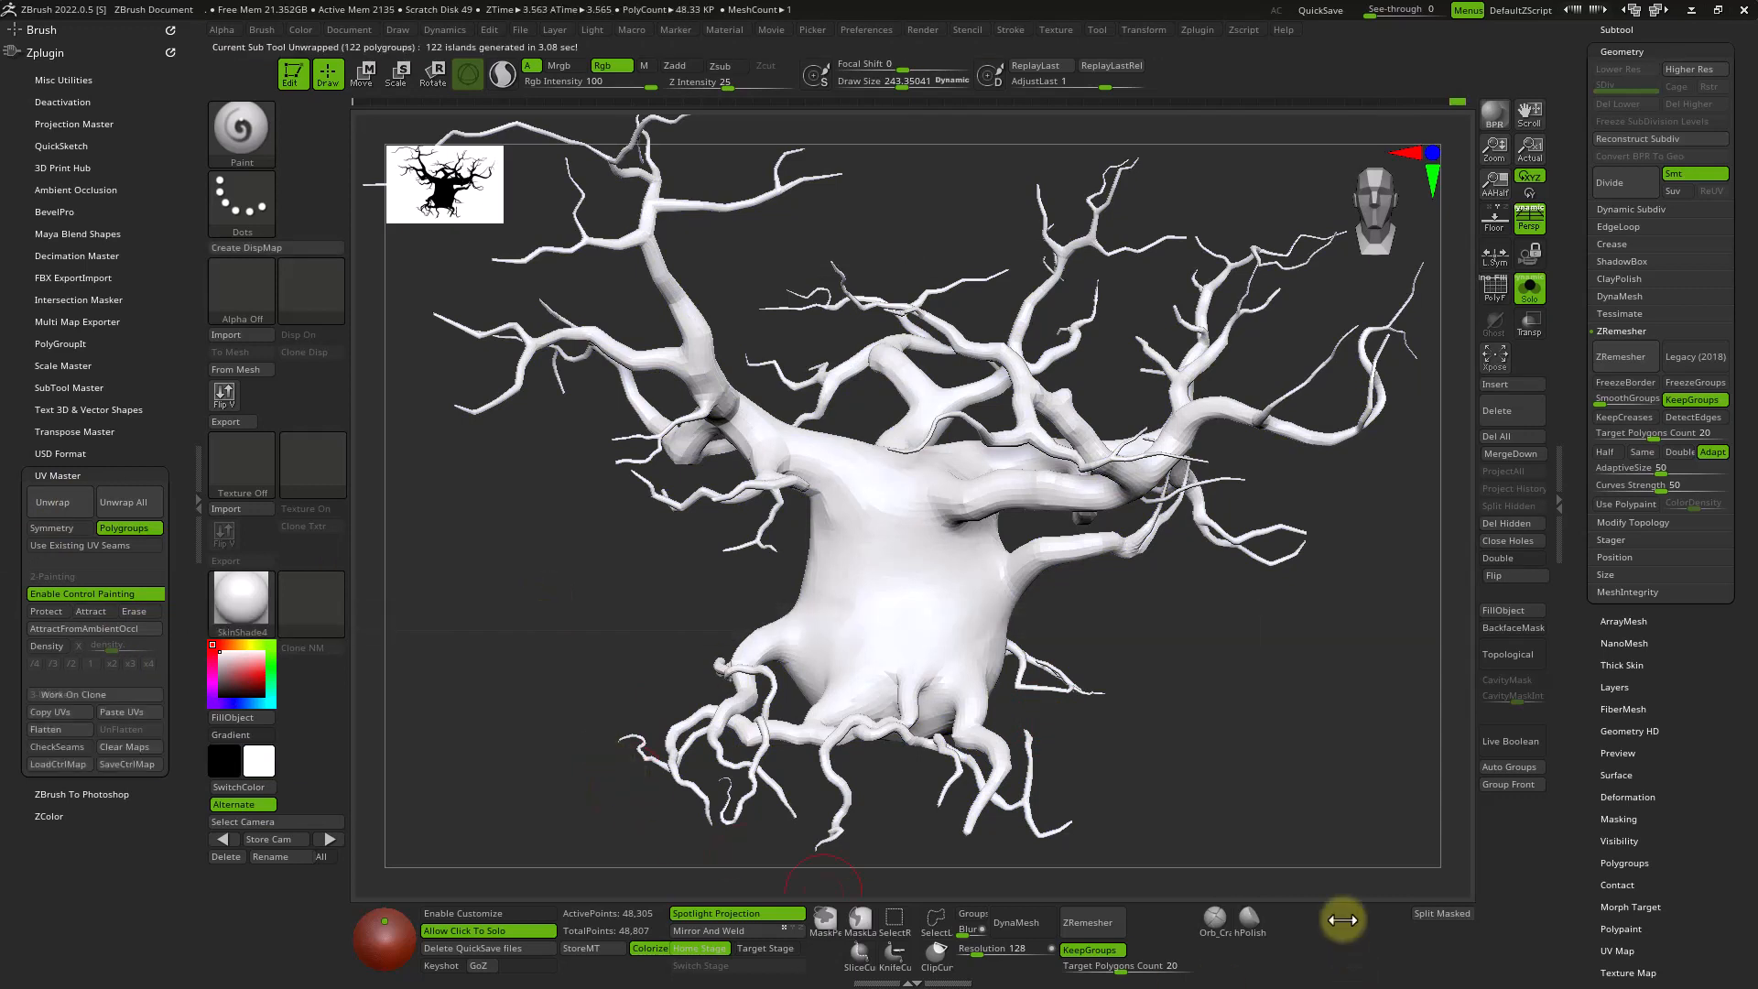
Check the placement of the UV seams on the tree from several angles, and hide them again.
left_click(57, 748)
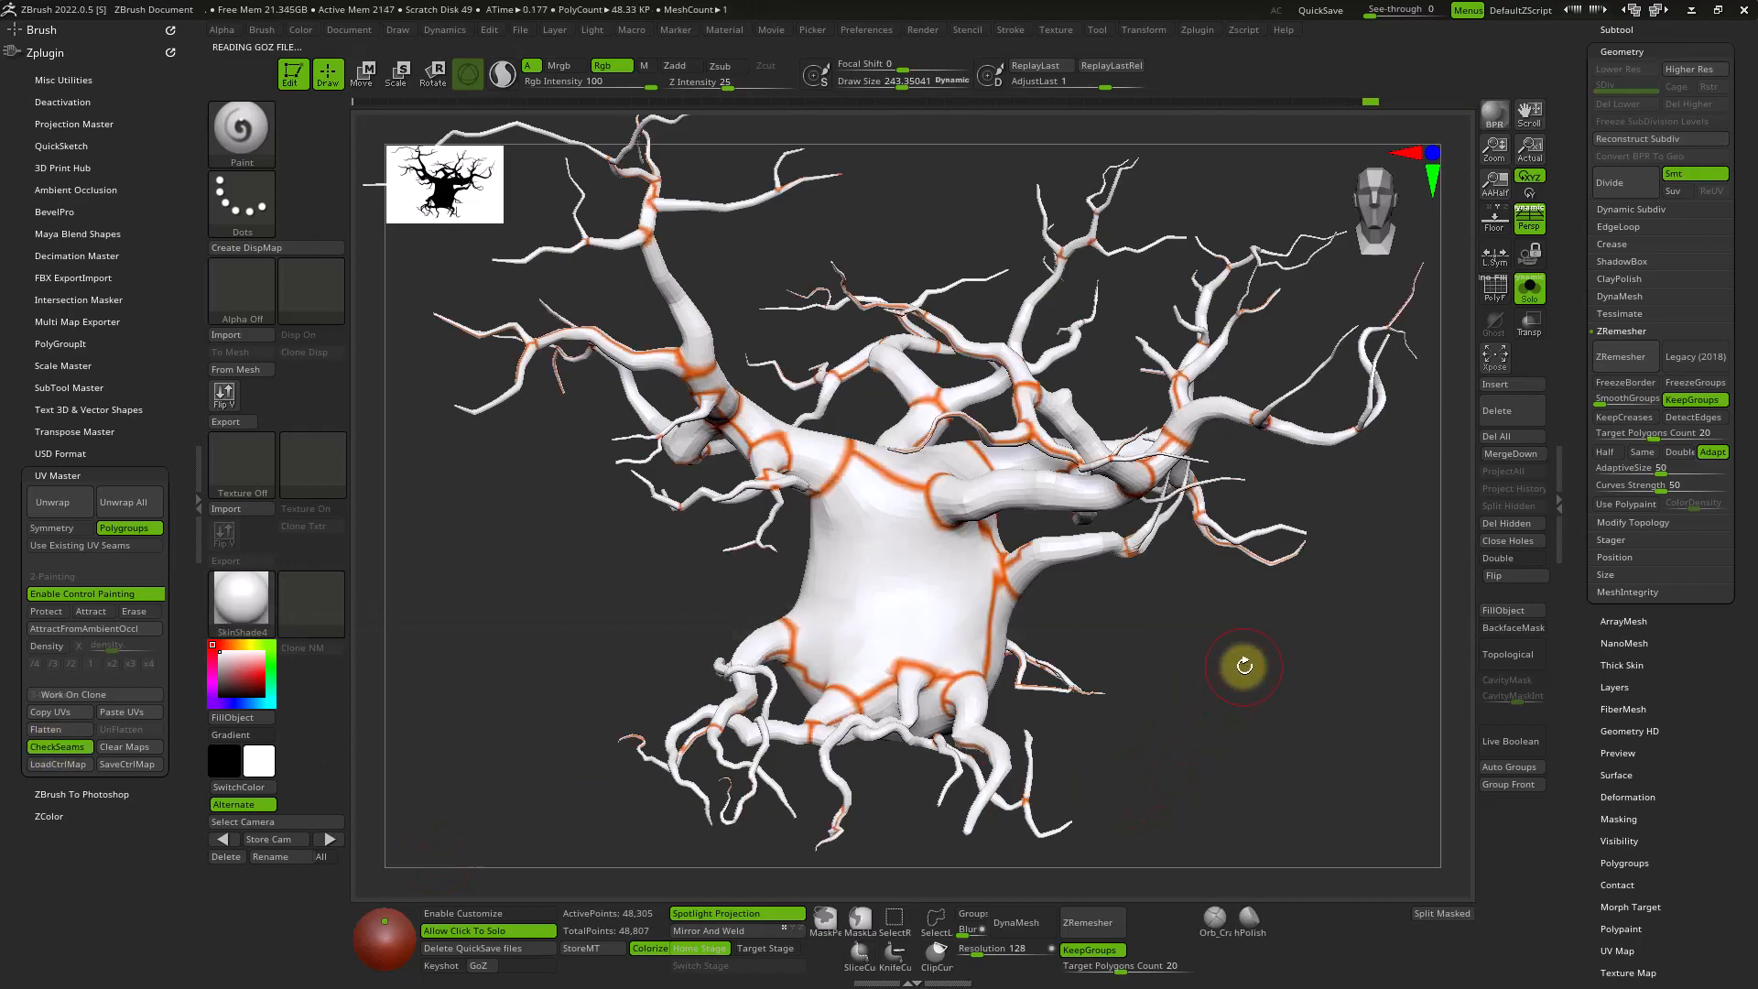
right_click_drag(1307, 718, 1178, 691)
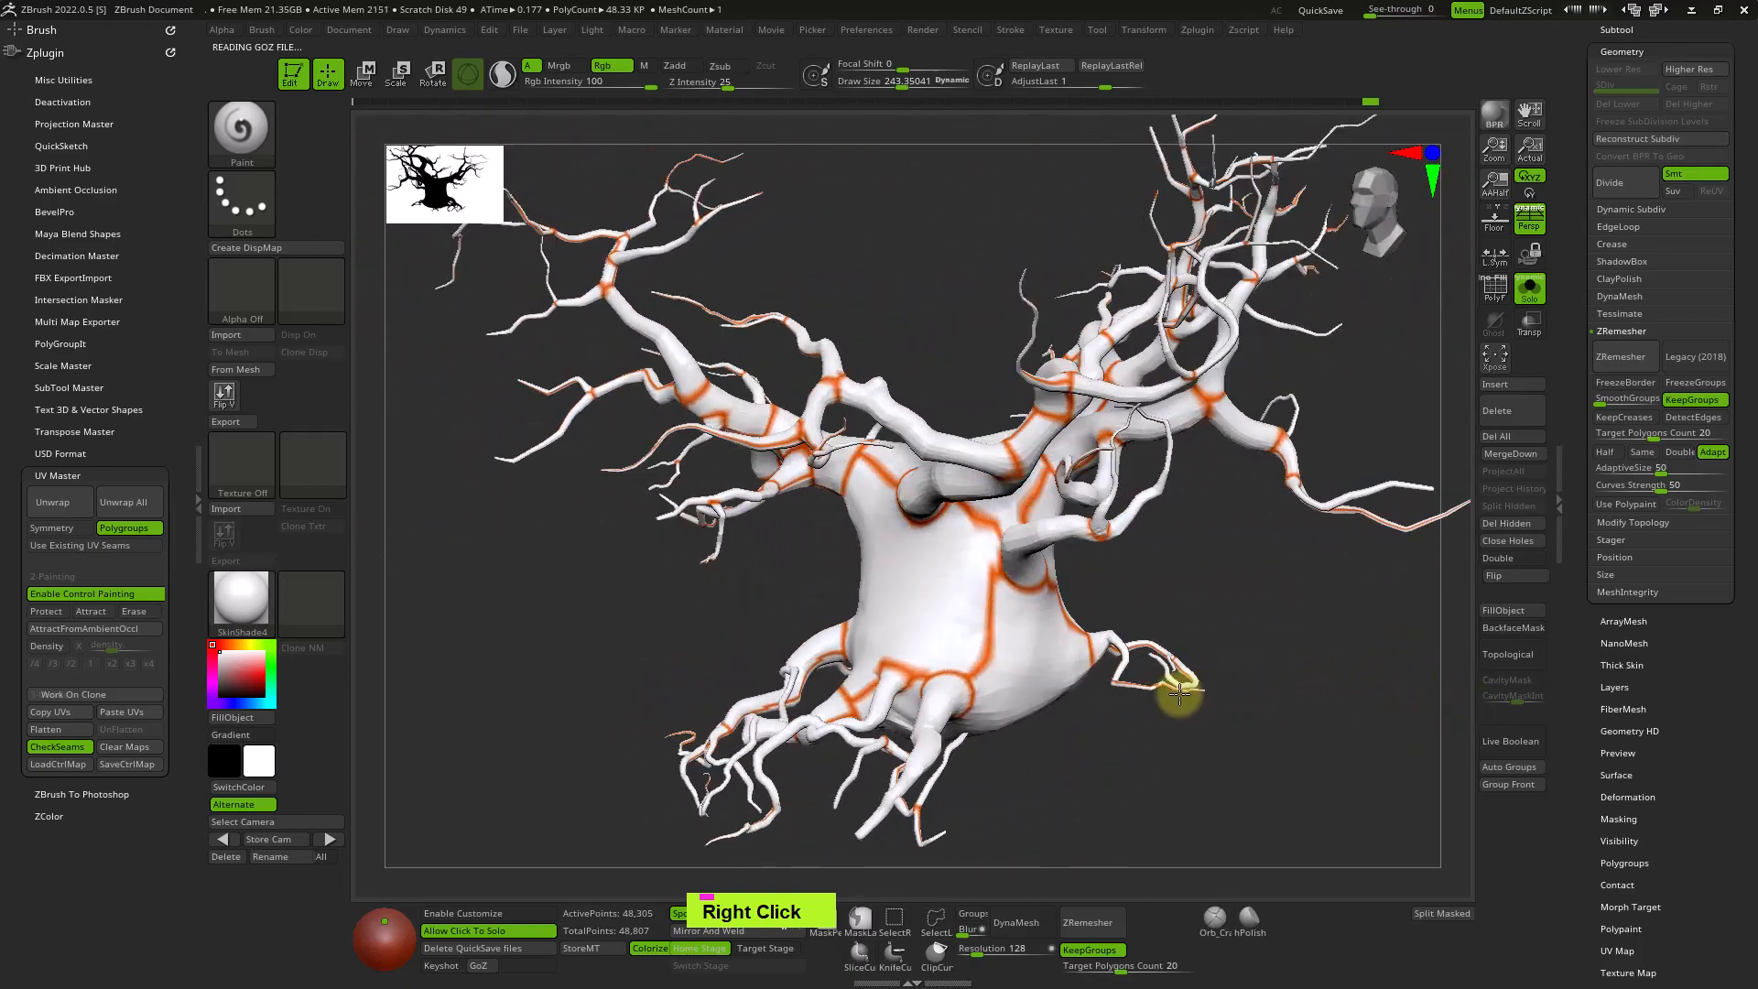
right_click_drag(1307, 640, 1271, 643, "alt")
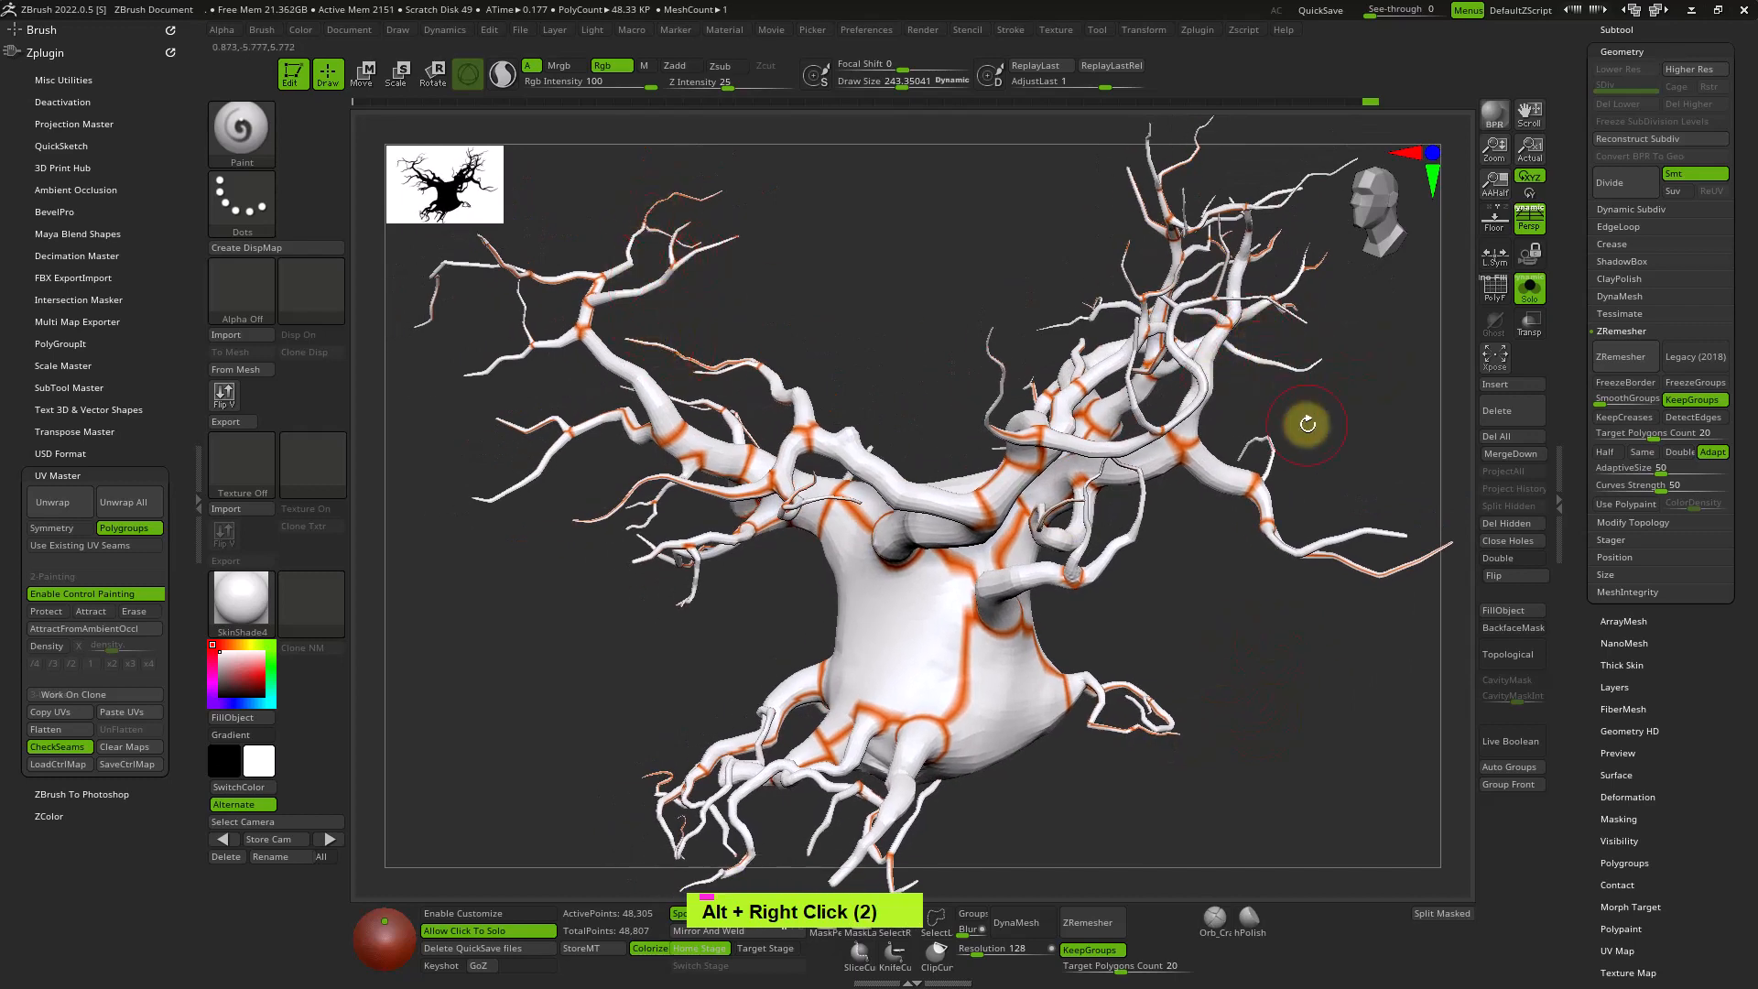
left_click(60, 747)
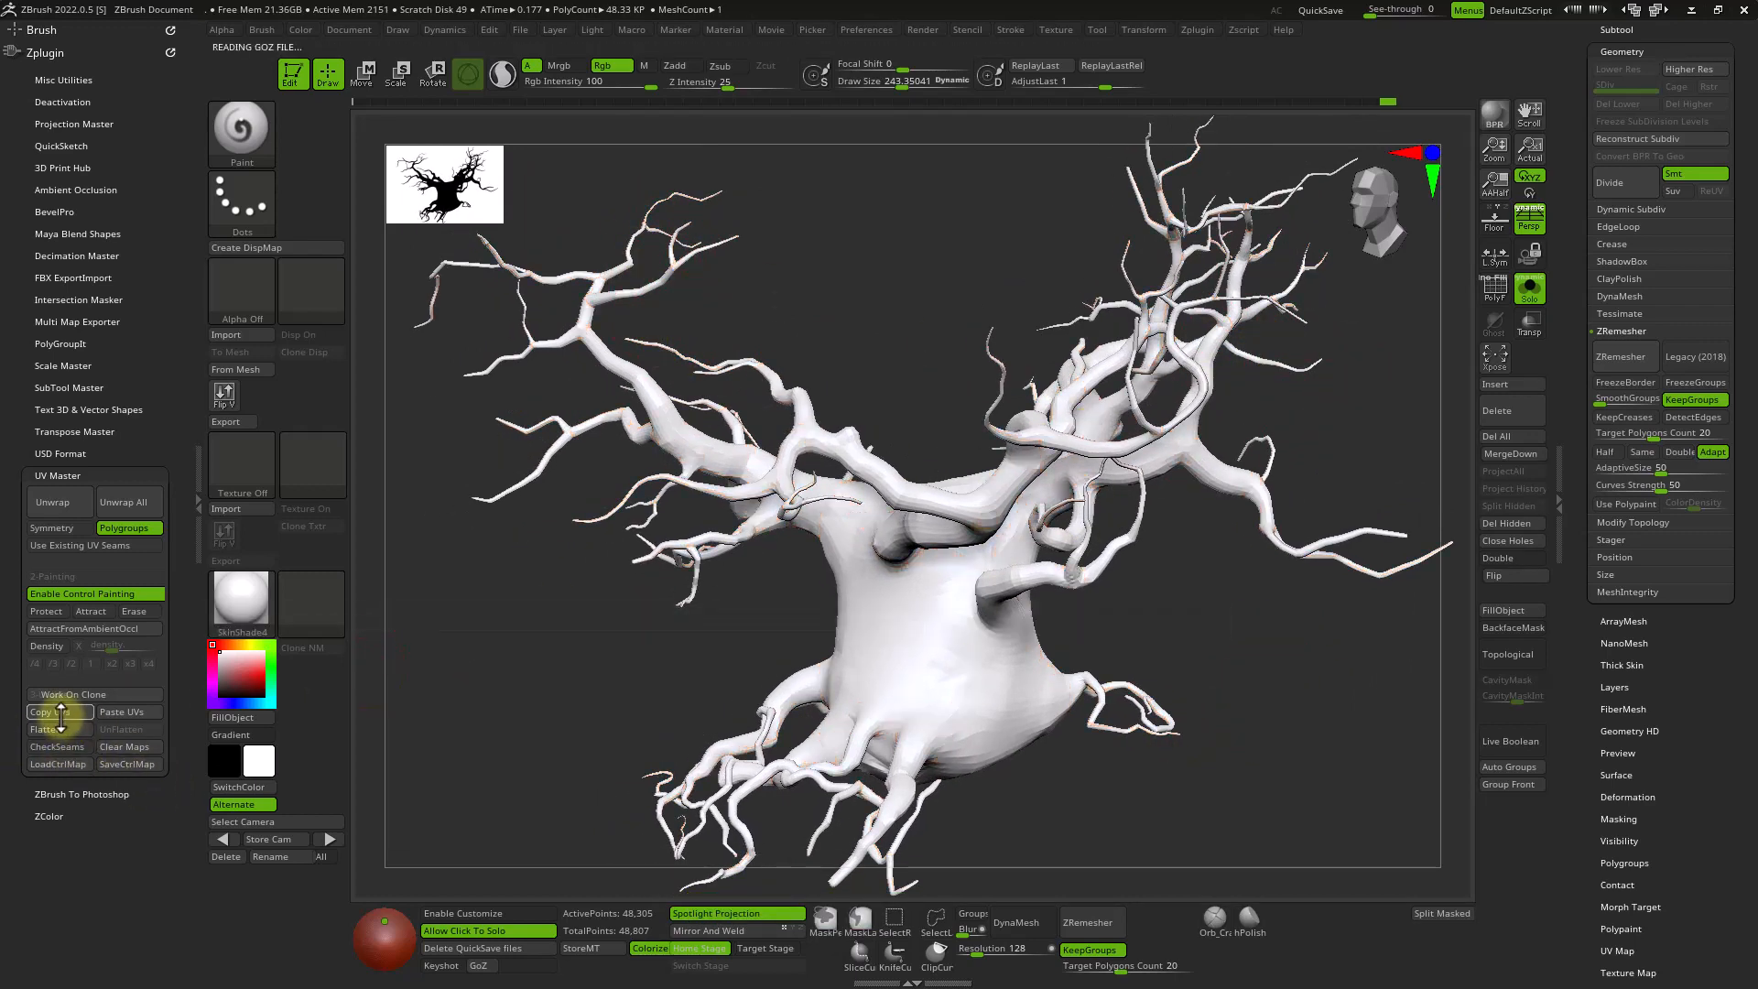
Examine the tree's flattened UV islands and return to the unflattened model.
left_click(46, 729)
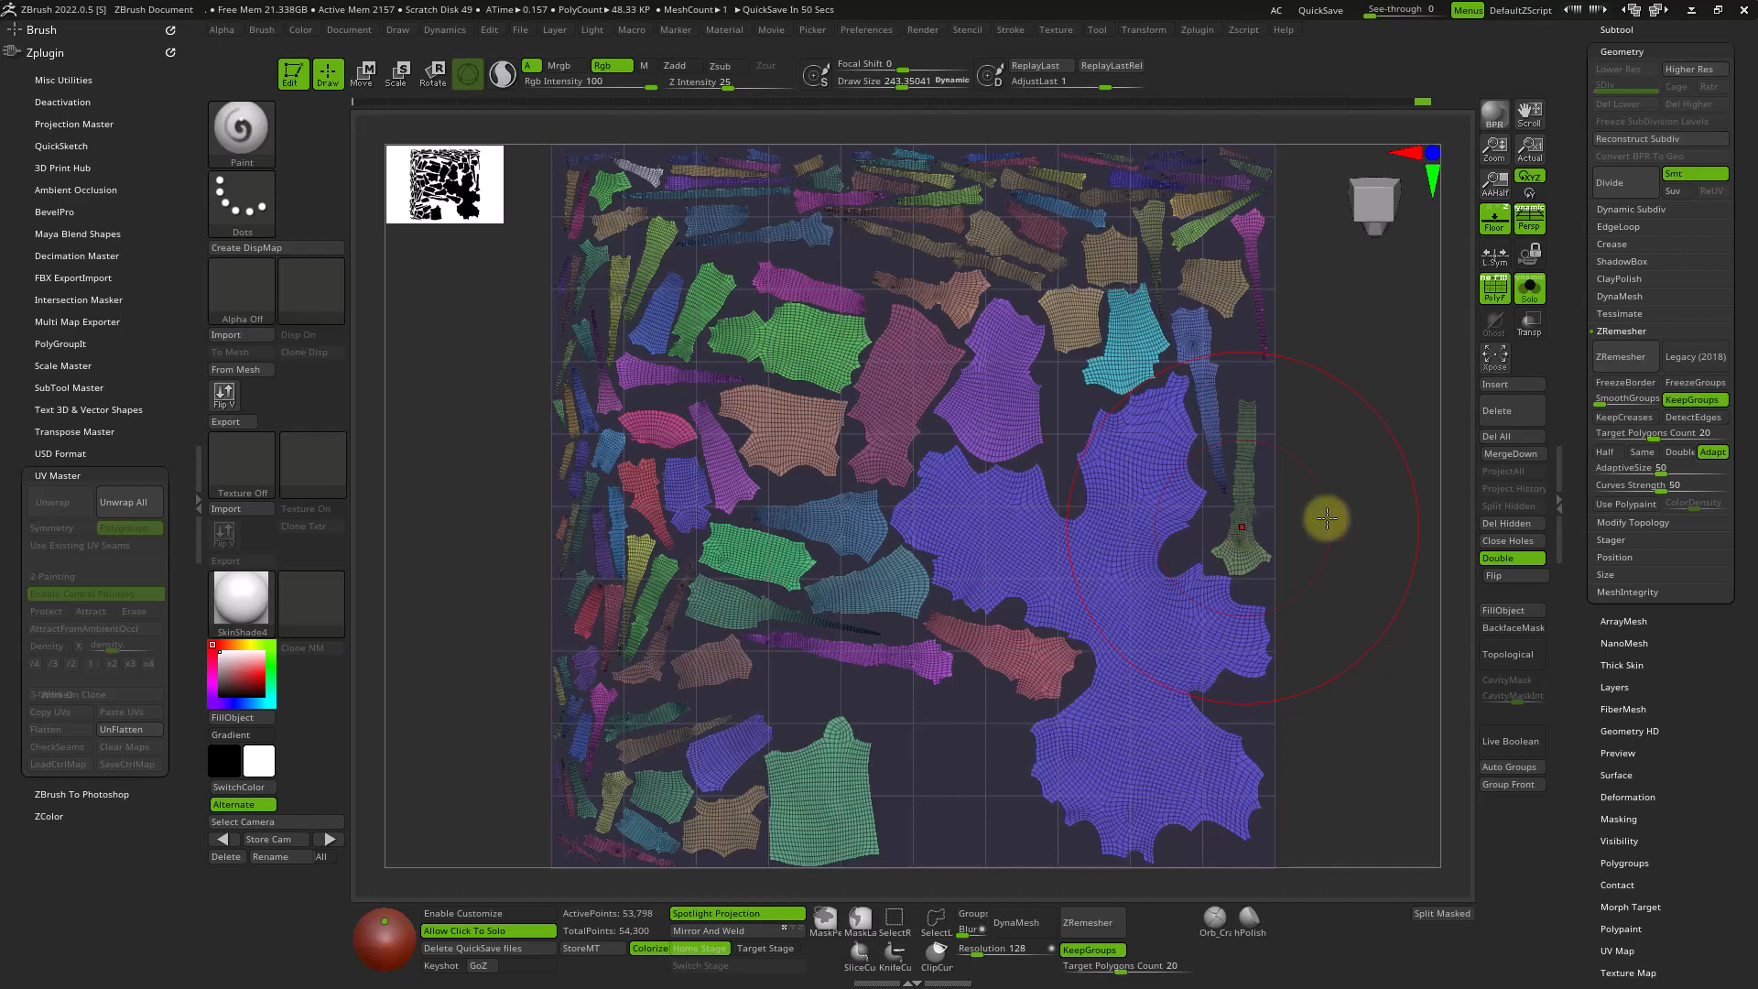
left_click(121, 729)
right_click_drag(1209, 640, 1140, 604, "alt")
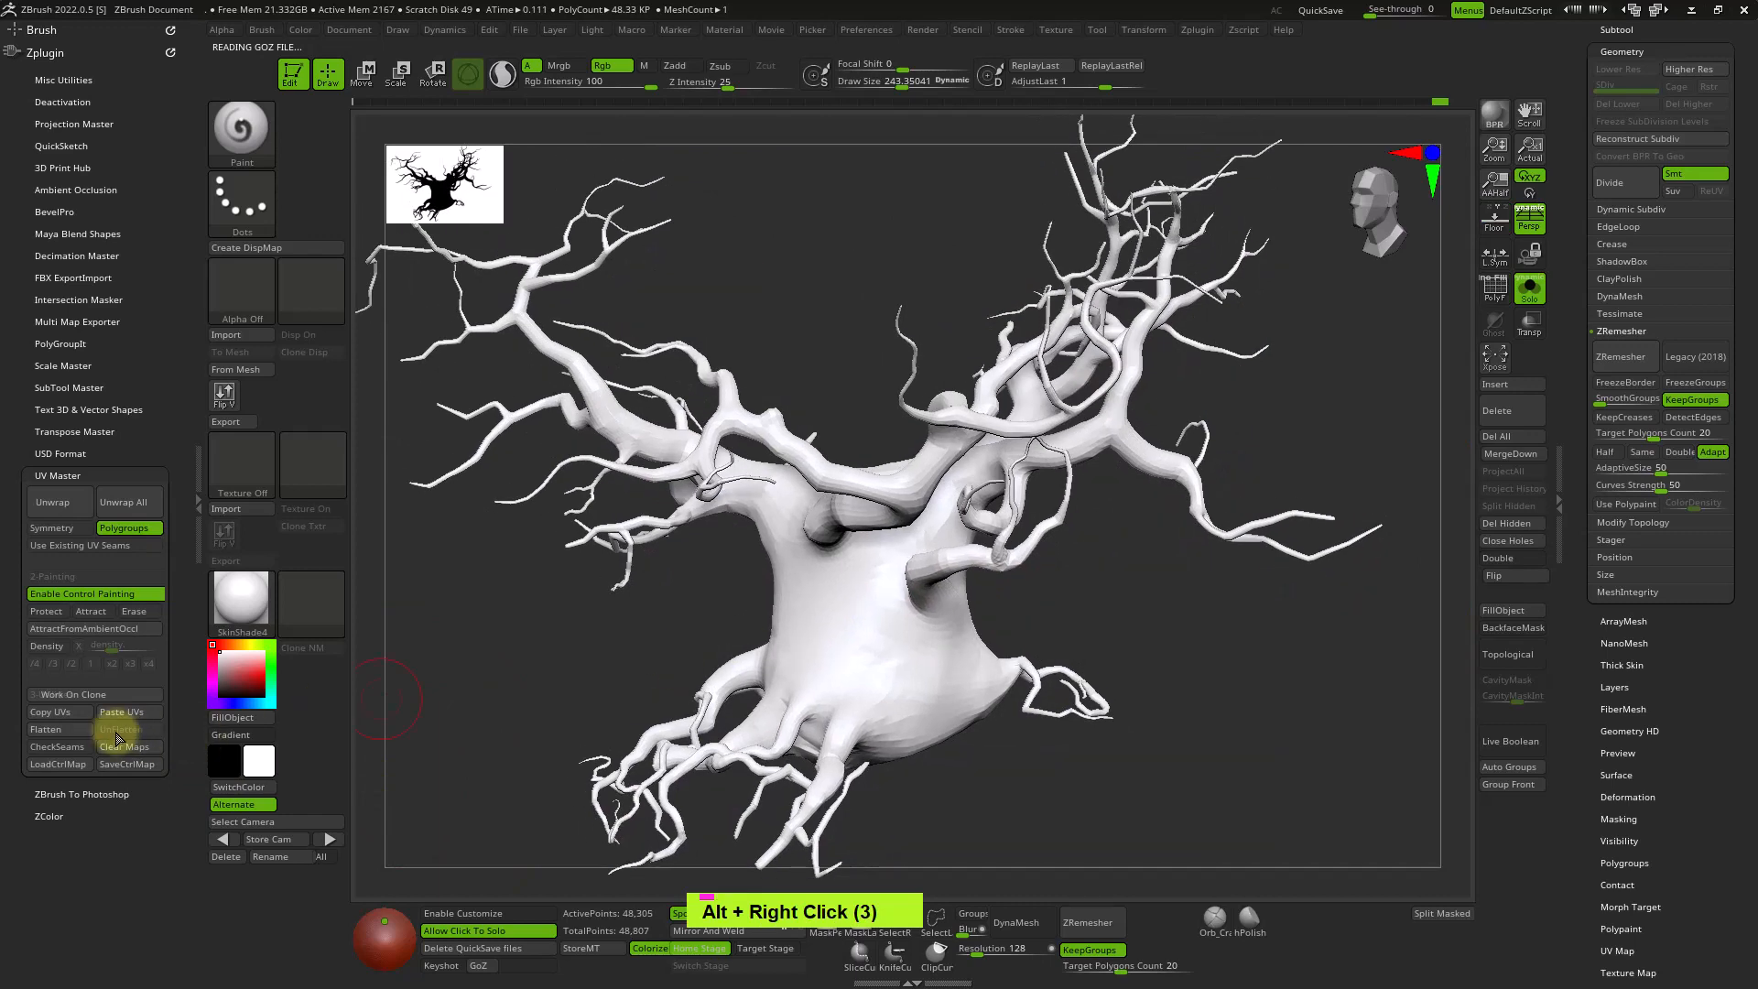
left_click(46, 729)
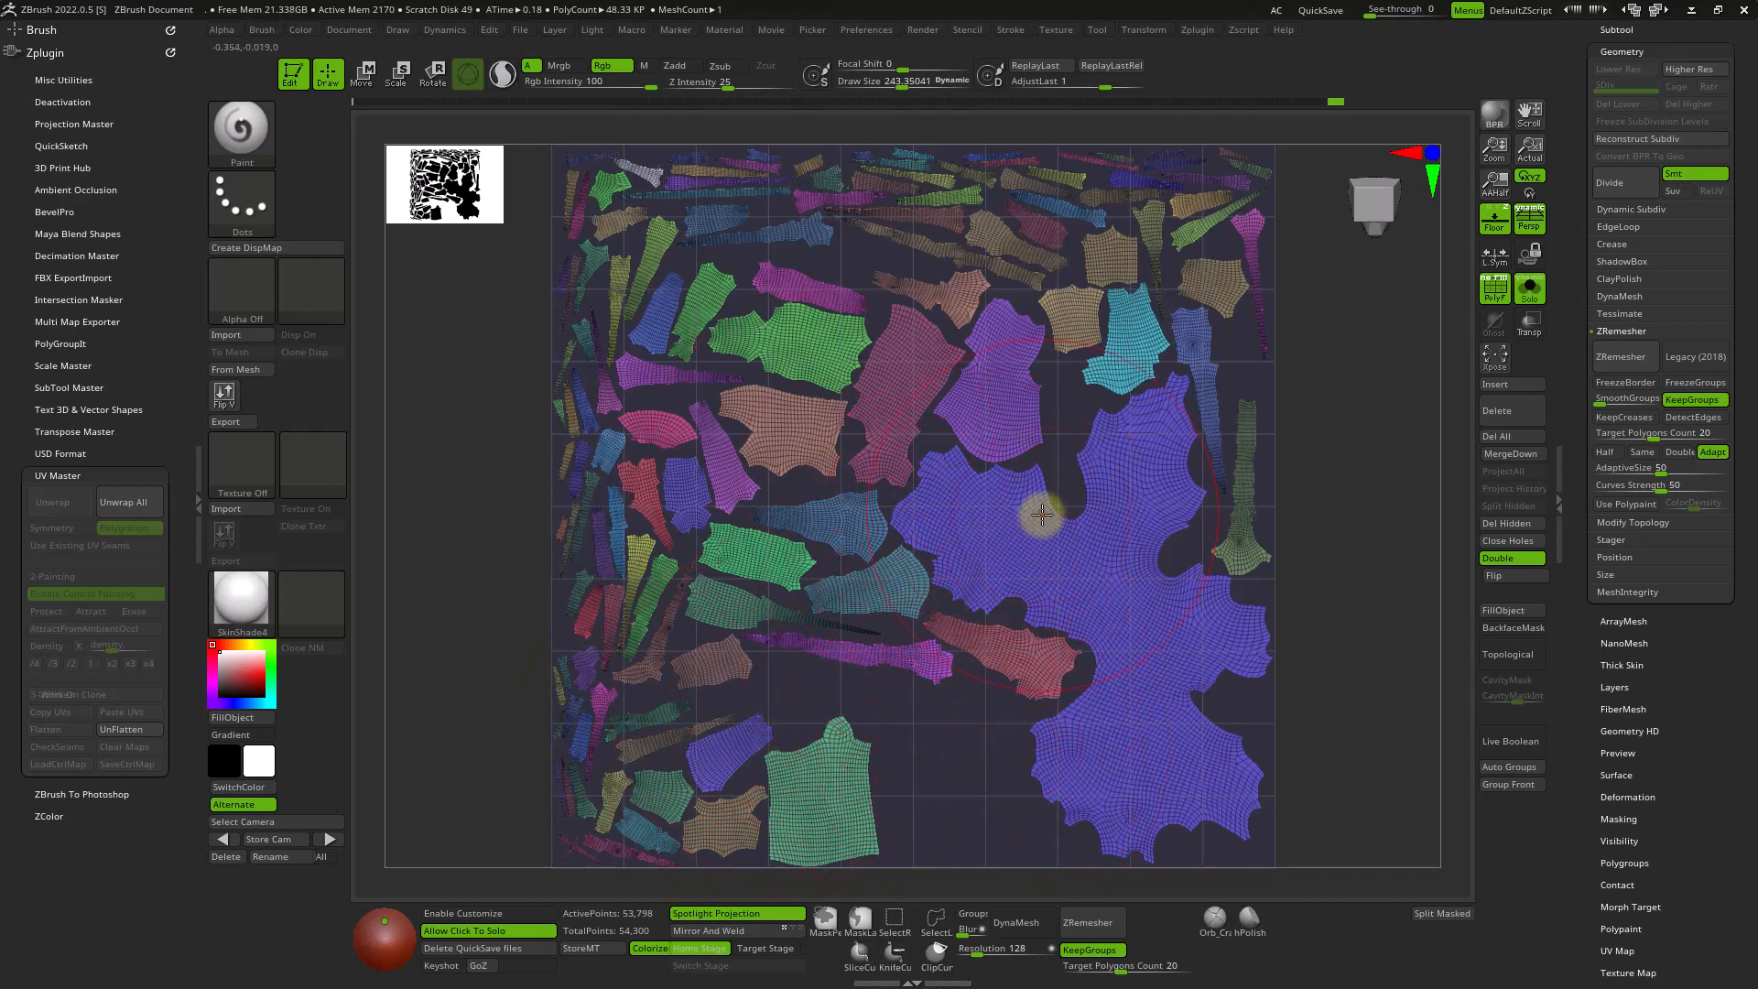
left_click(129, 728)
right_click_drag(1150, 628, 1170, 565)
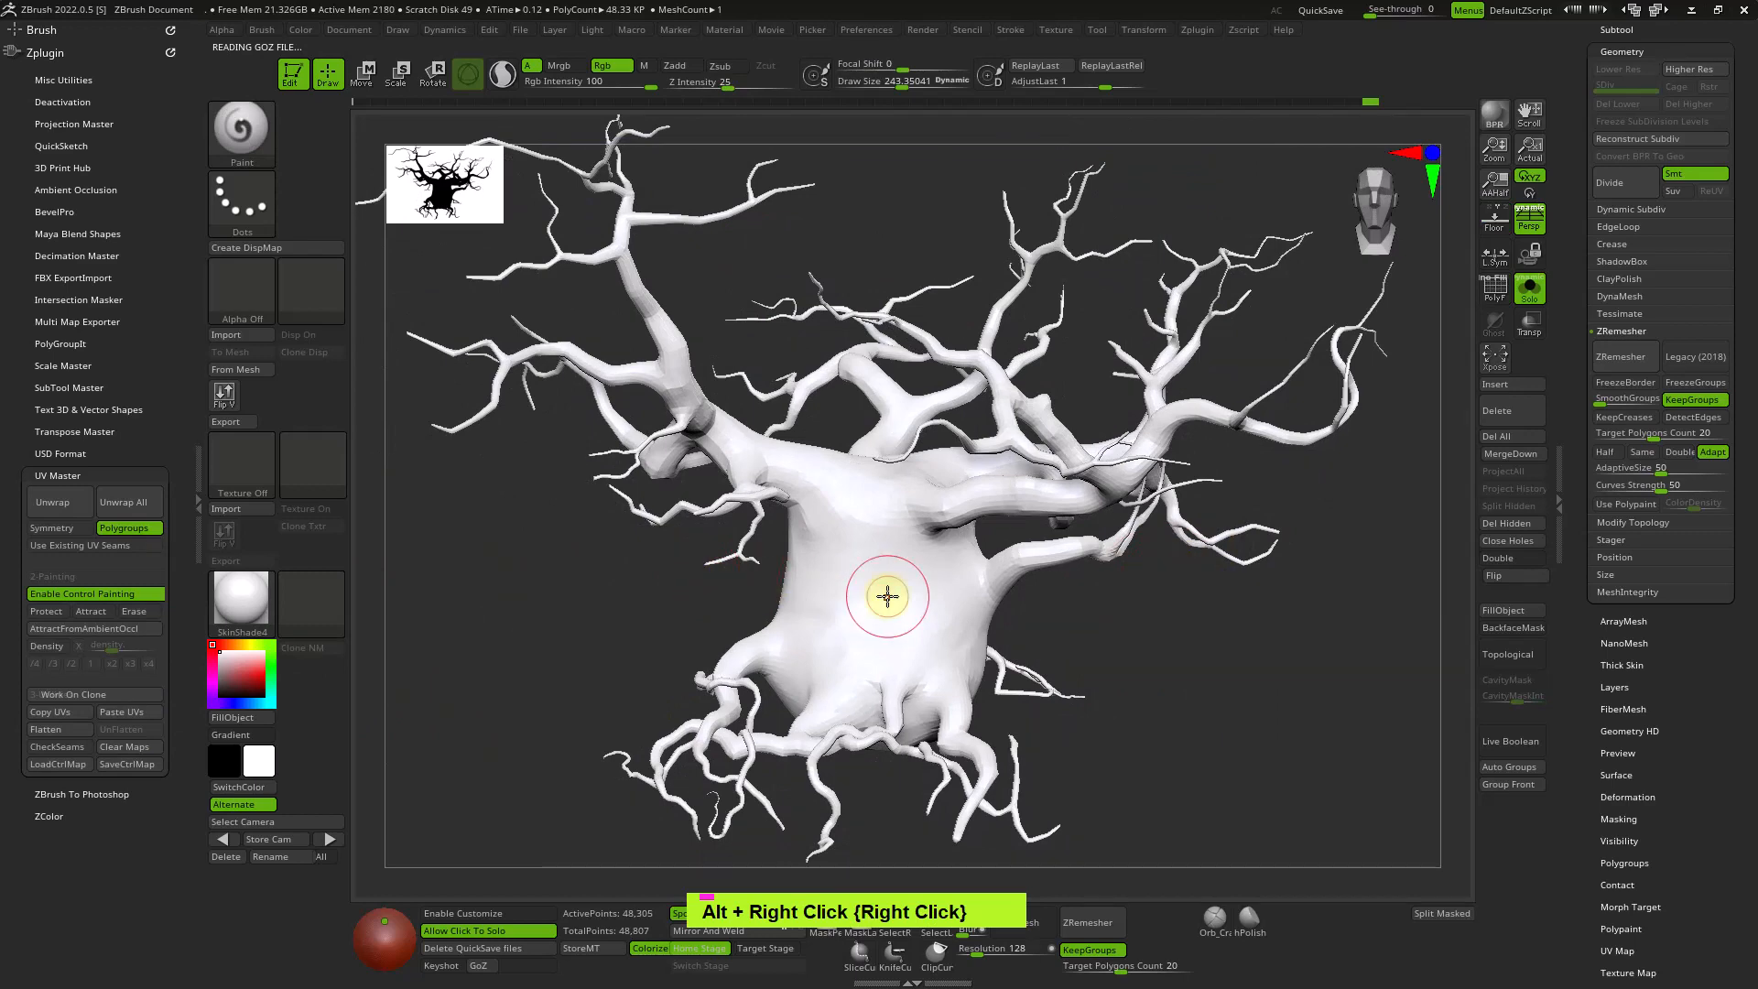
Send the unwrapped tree to Blender through GoZ and switch to Blender.
key("ctrl+g")
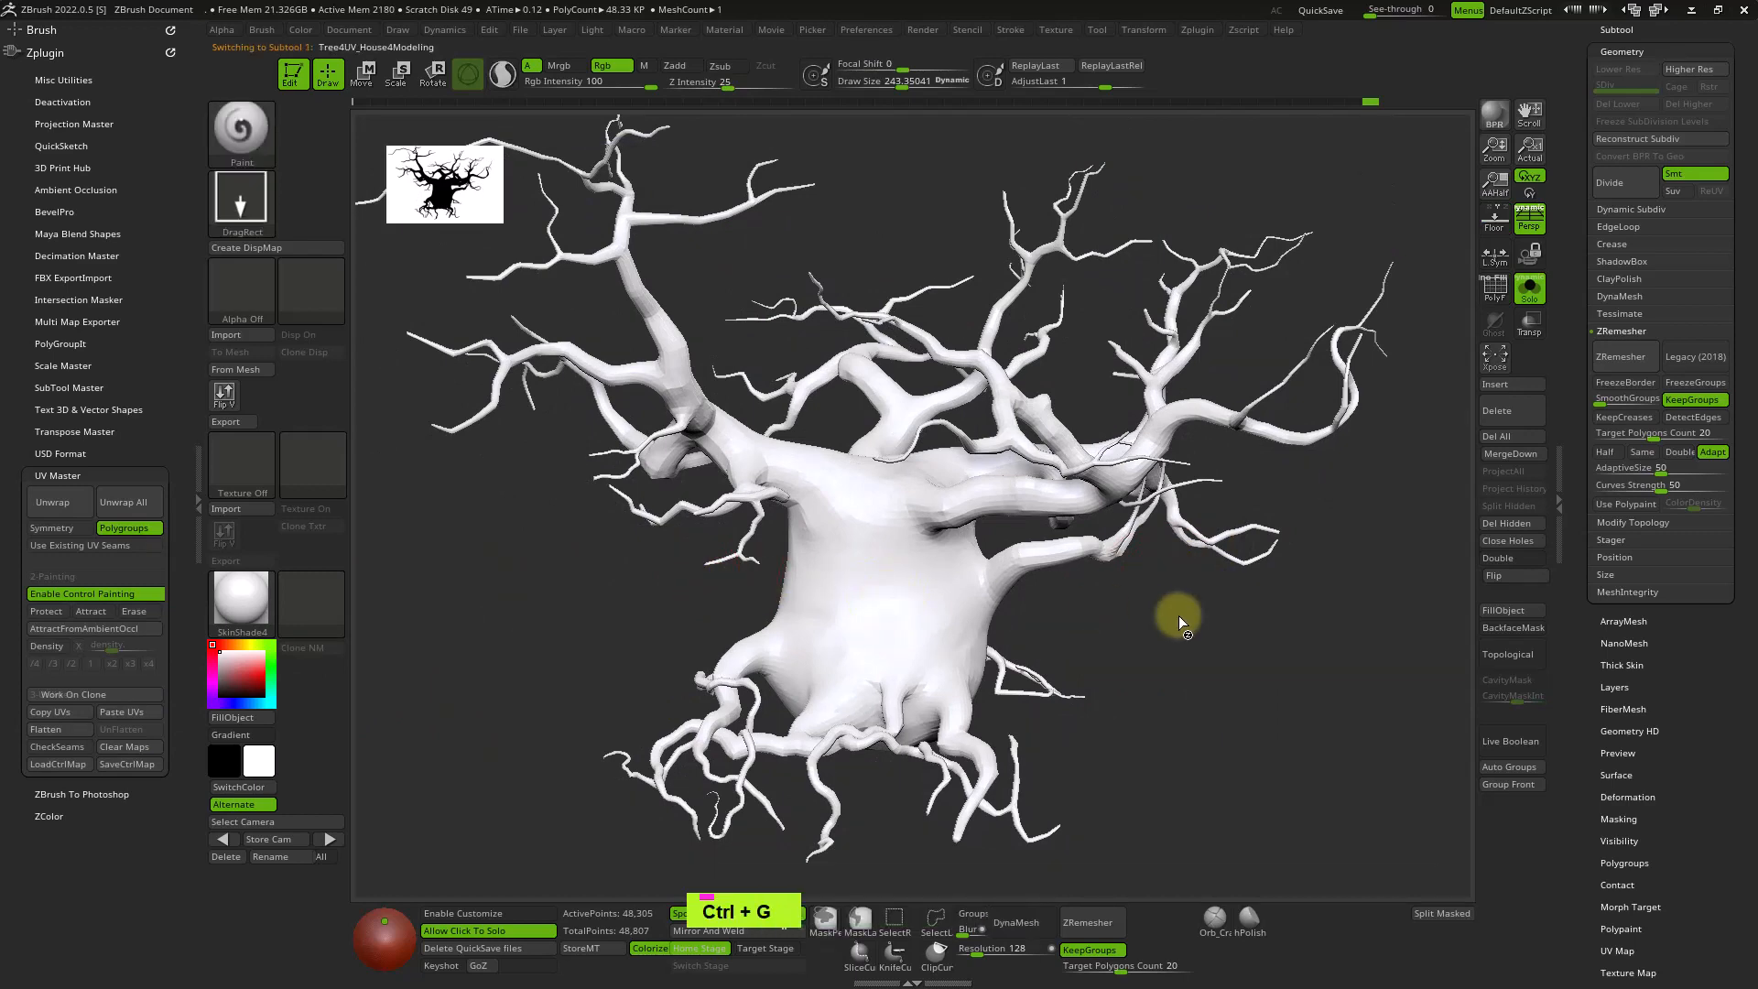
key("alt+Tab")
key("alt+Tab")
key("alt+Tab")
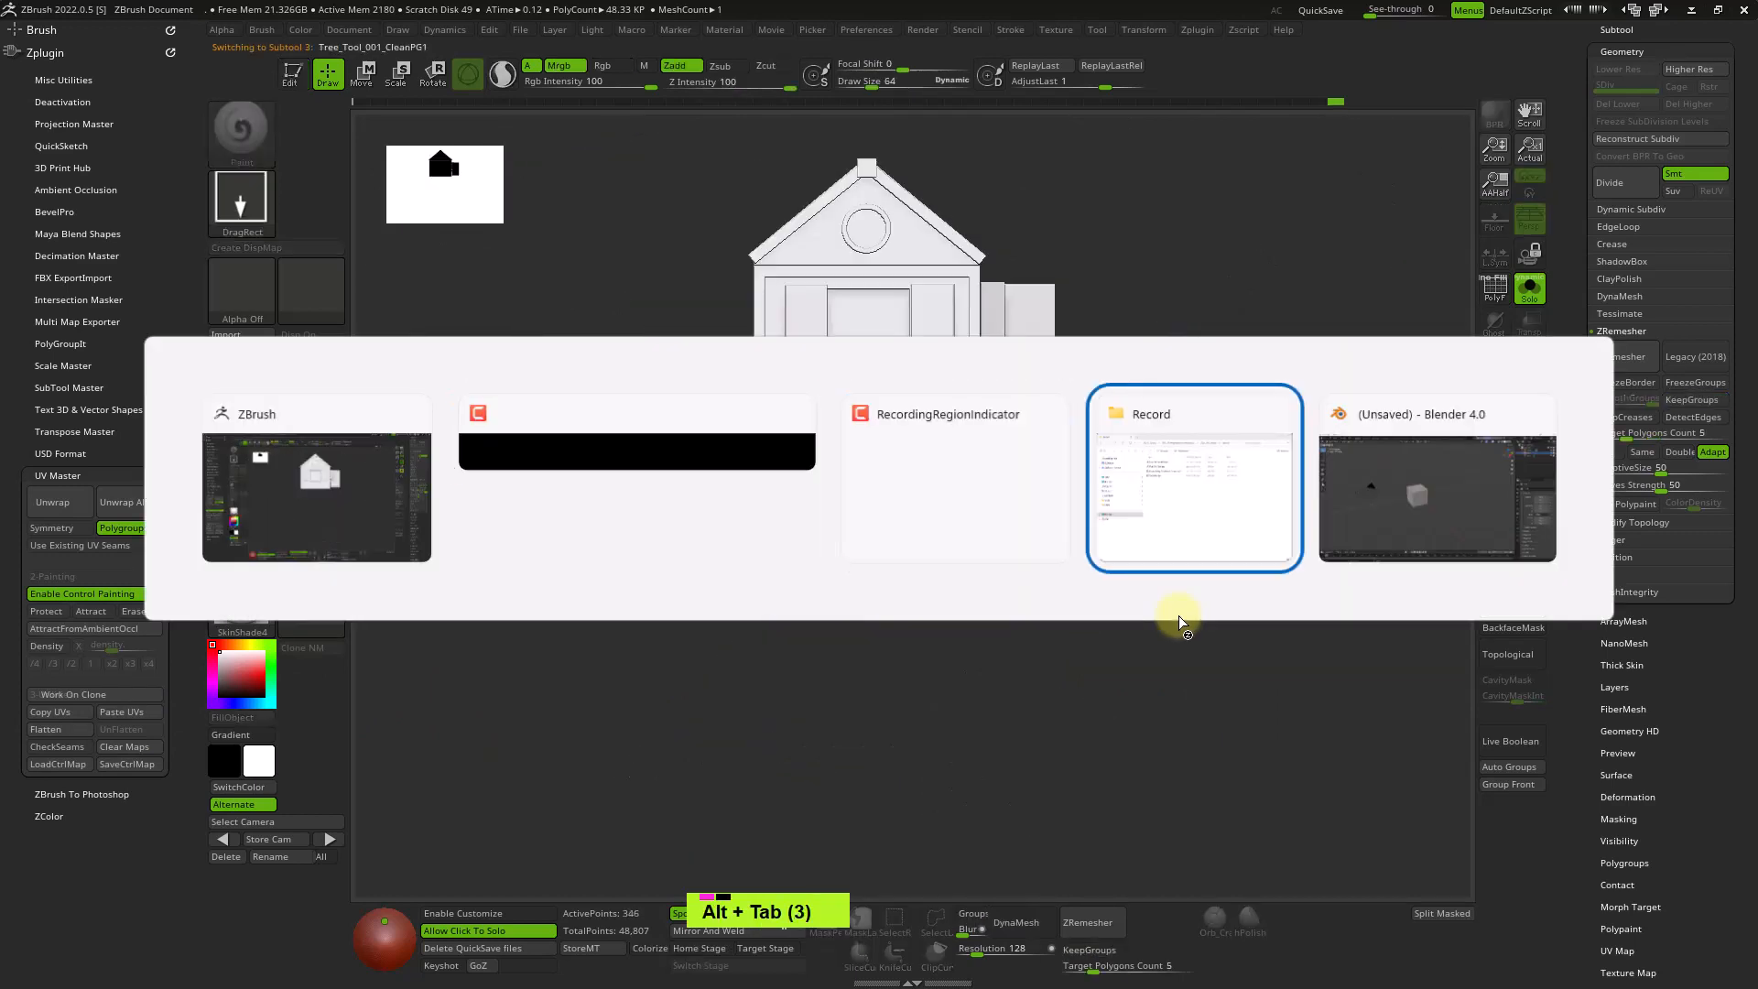
key("alt+Tab")
Select the imported tree Tree_Tool_001_CleanPG1 and open it in the UV Editing workspace.
middle_click_drag(1053, 473, 1201, 533, "shift")
left_click(1117, 592)
left_click(885, 595)
middle_click_drag(884, 595, 869, 612, "shift")
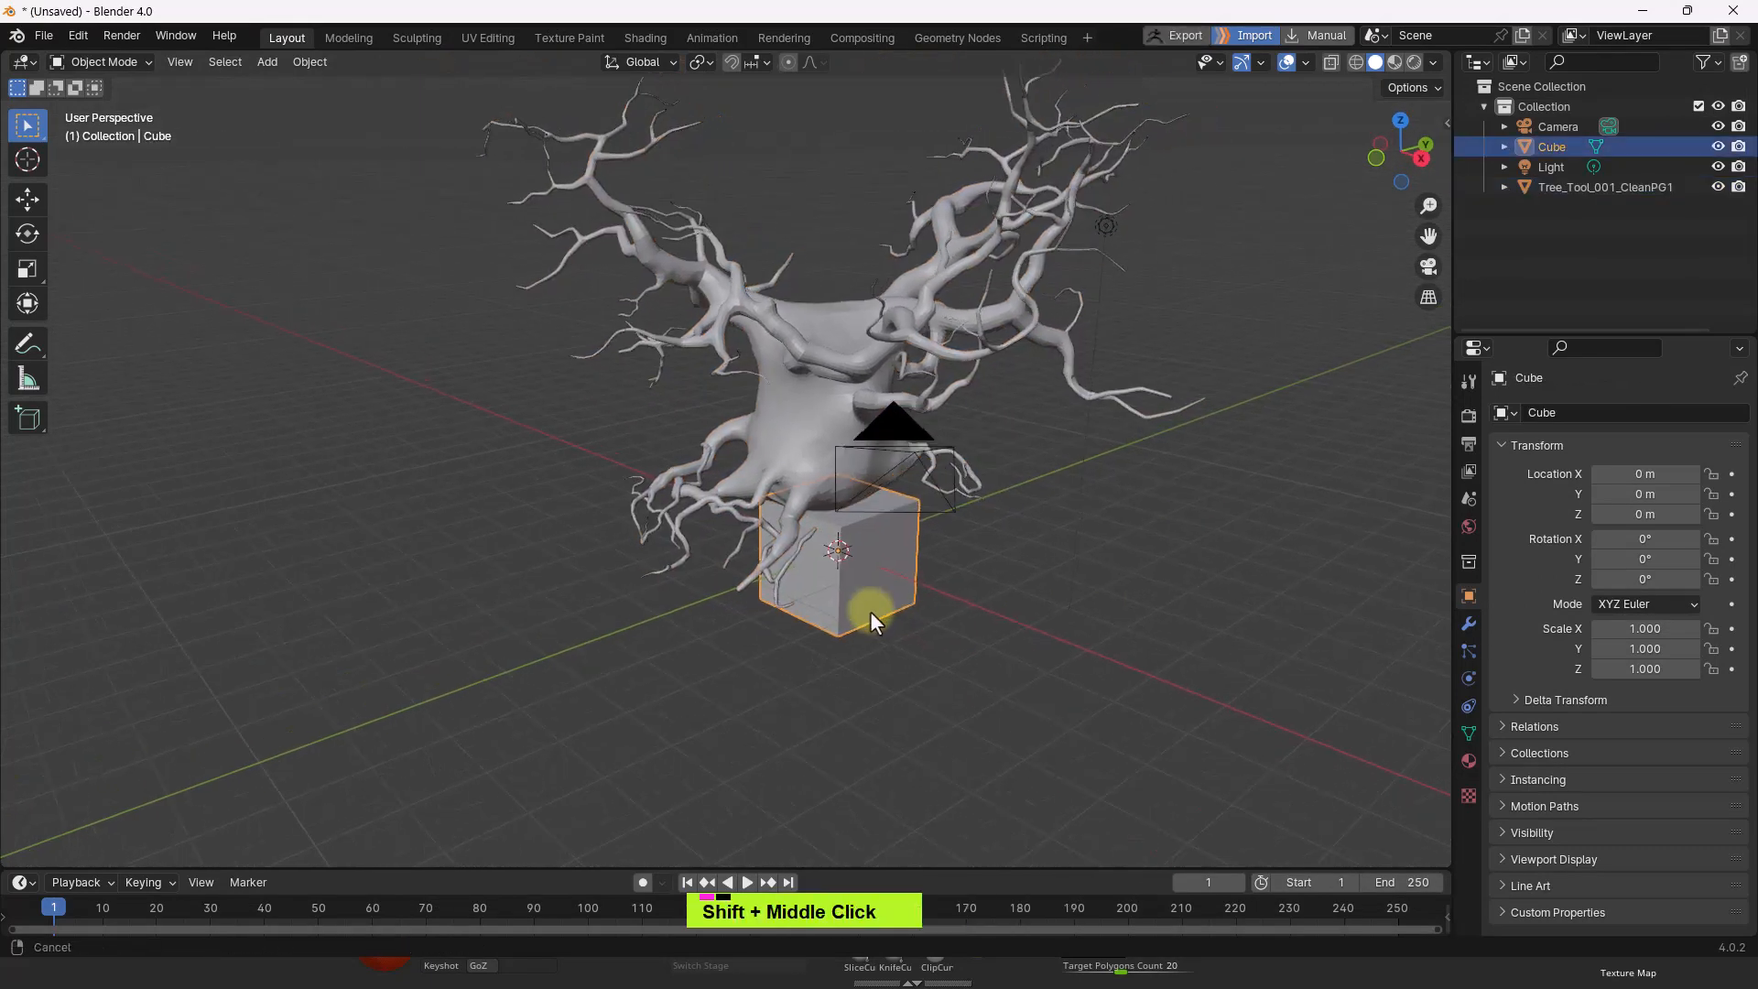
scroll(808, 529, "up", 3)
middle_click_drag(808, 529, 851, 506, "shift")
left_click(806, 482)
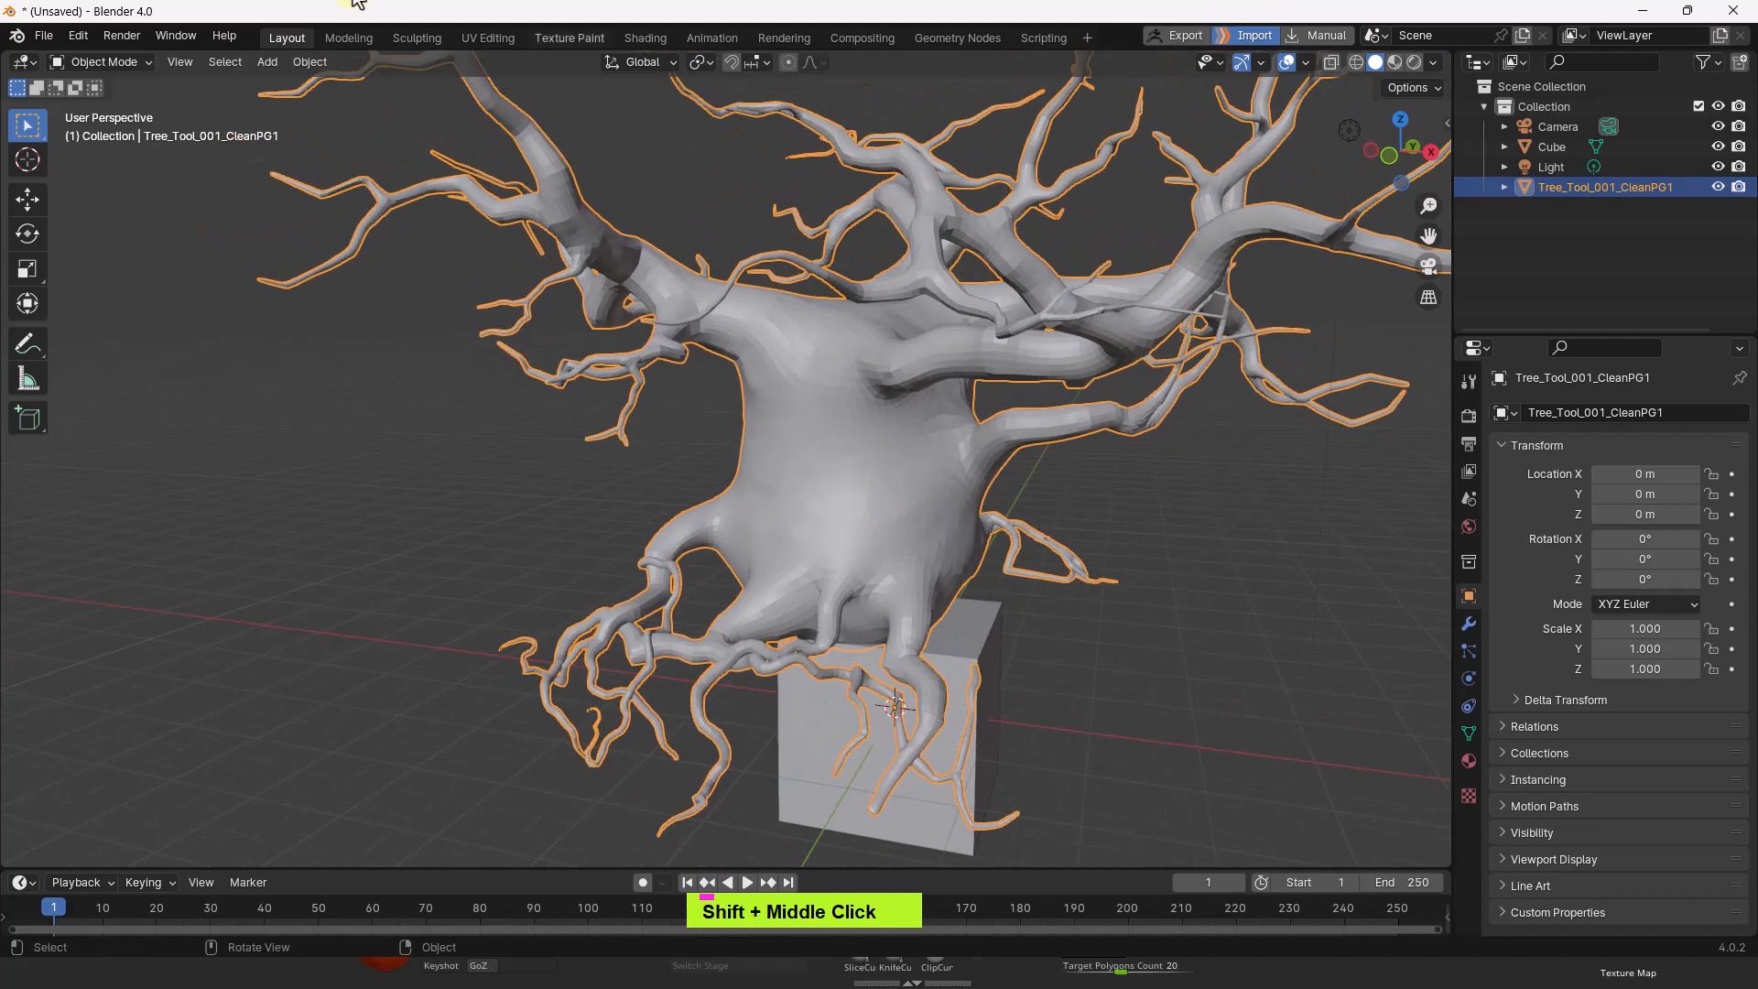
left_click(488, 37)
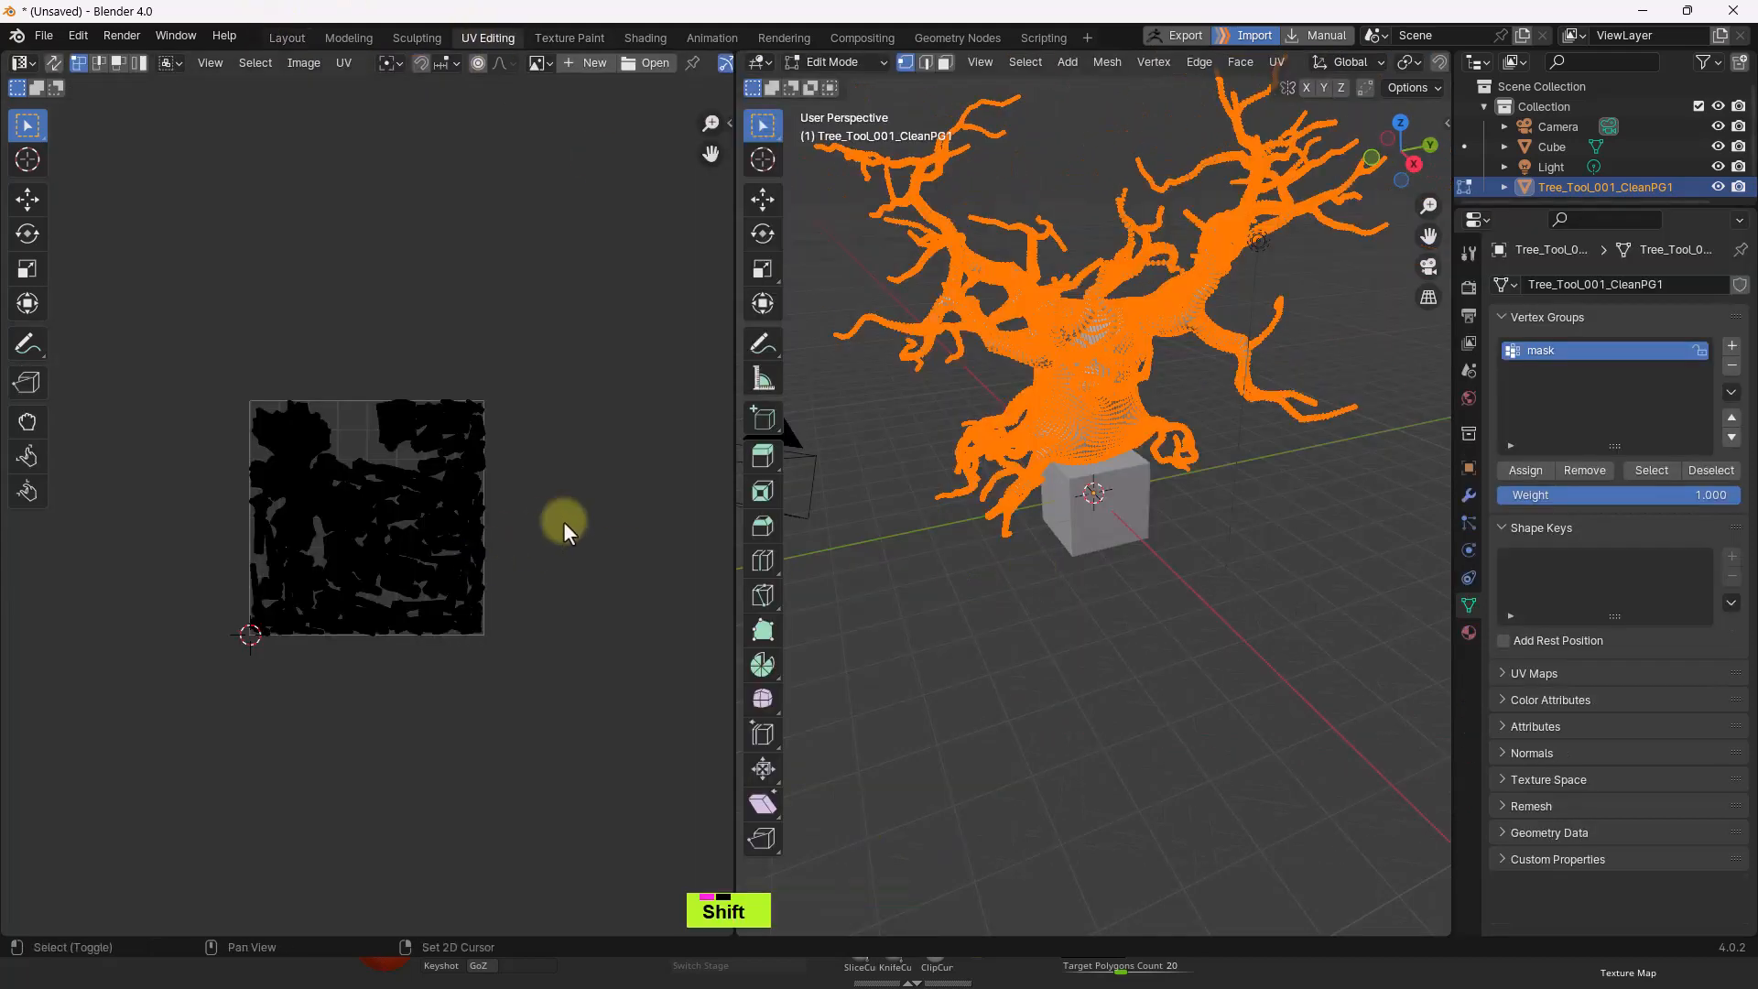
Select all of the tree's UV islands and enable UV sync selection.
middle_click_drag(564, 520, 573, 451)
scroll(511, 487, "up", 3)
key("a")
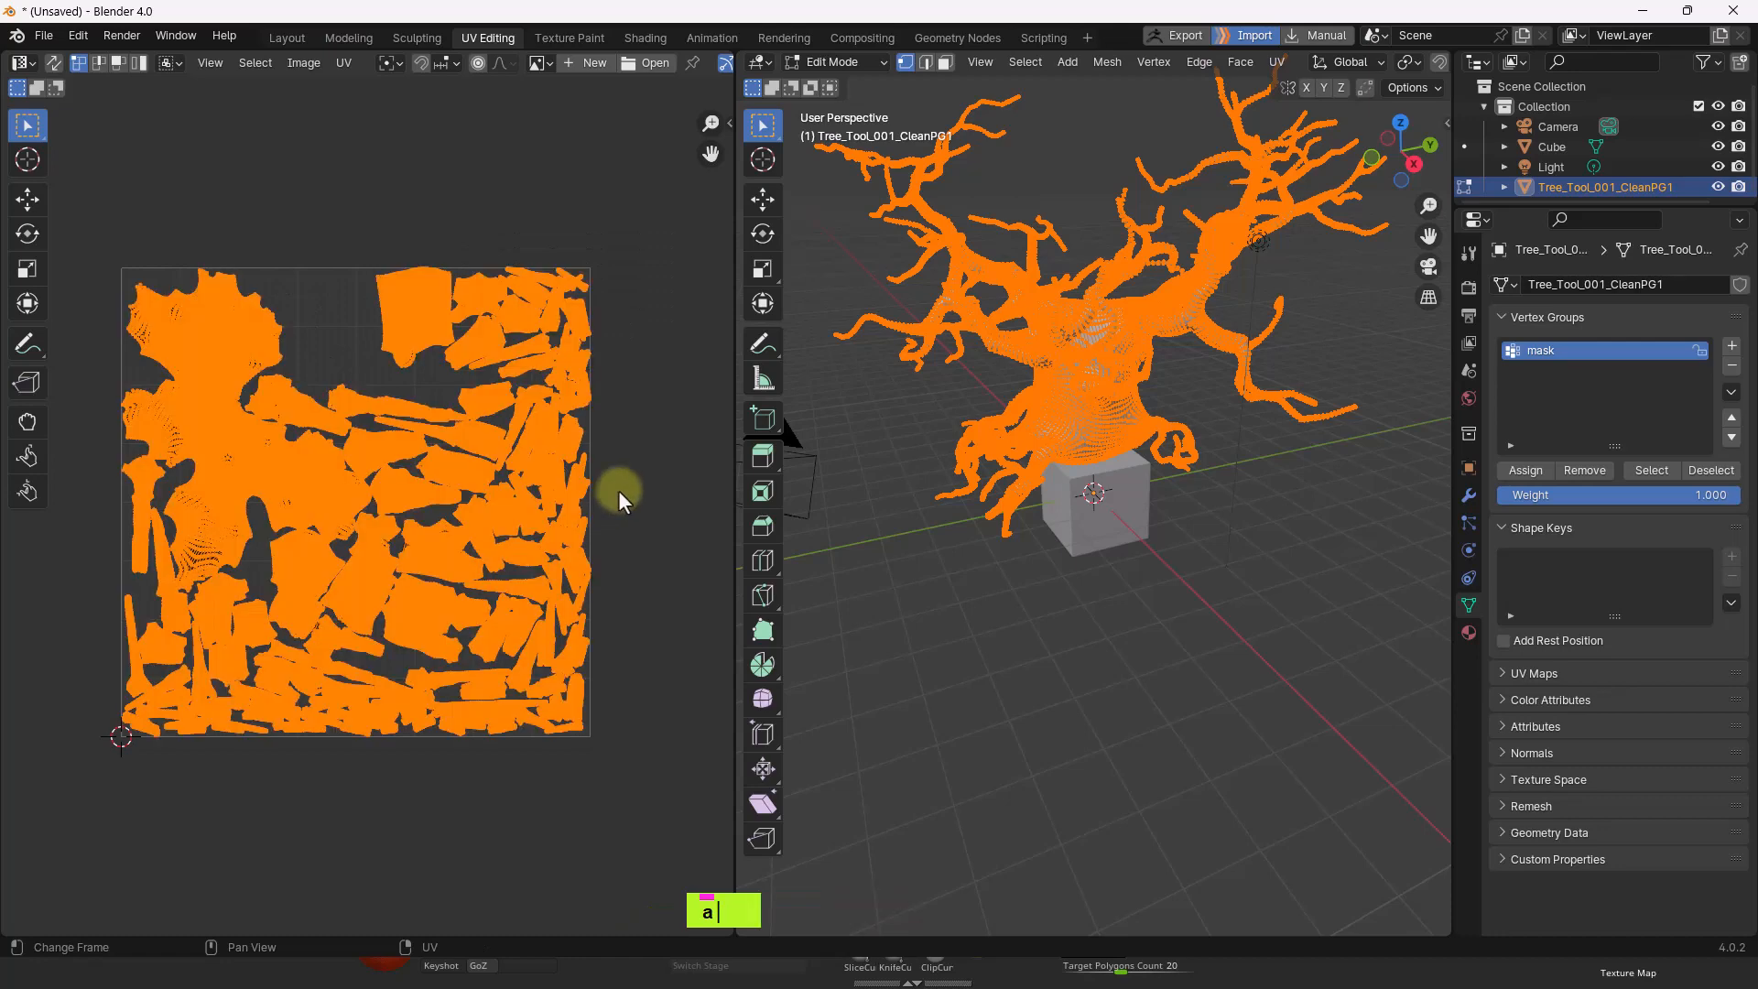
left_click(53, 62)
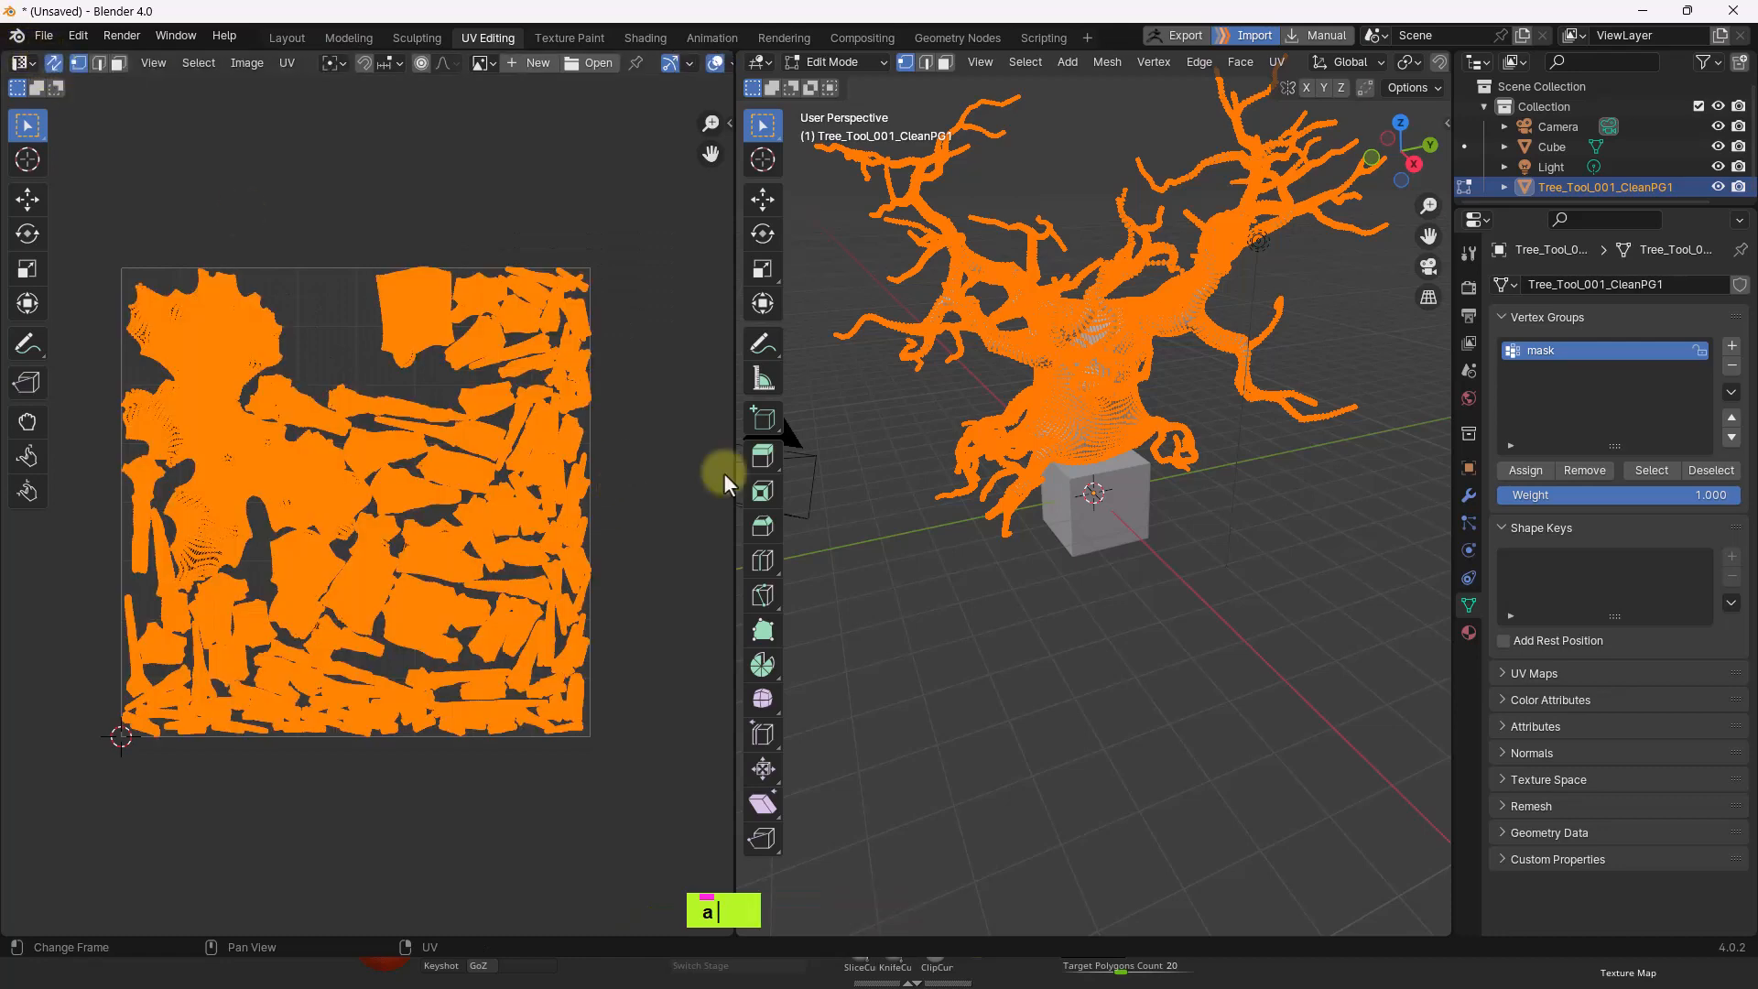
middle_click_drag(606, 447, 687, 426, "shift")
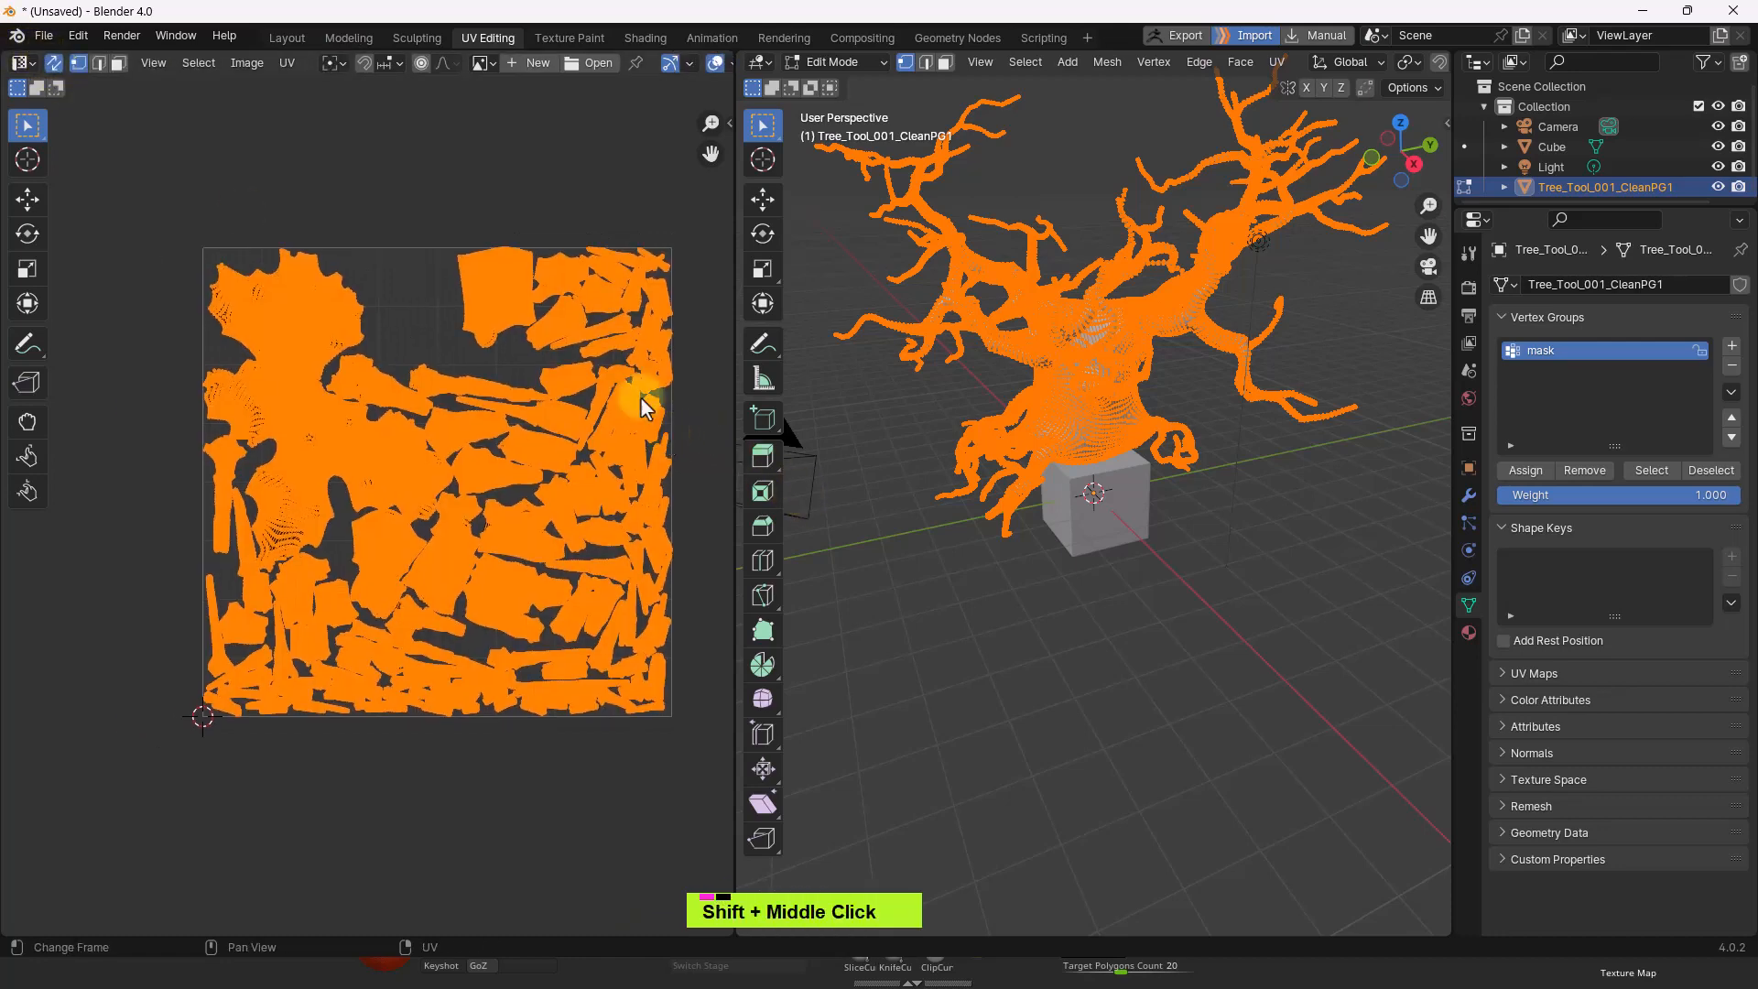
Average the scale of the tree's UV islands and pack them with a margin of 0.005.
left_click(285, 61)
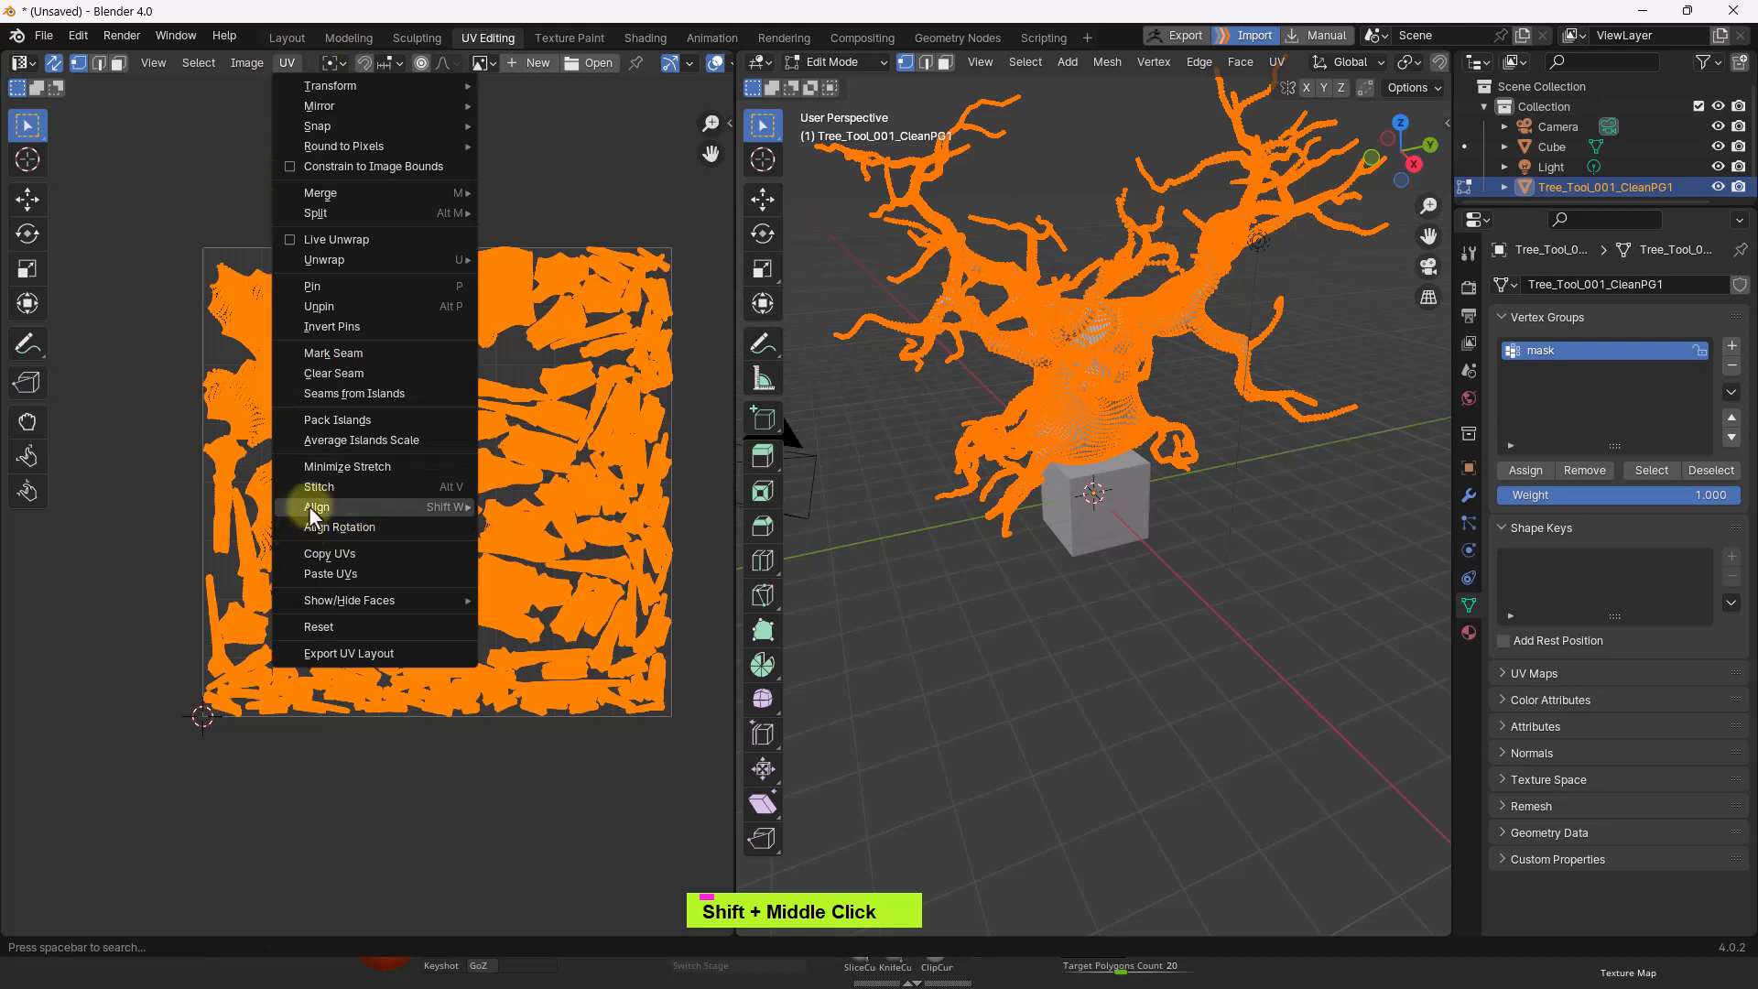
left_click(342, 441)
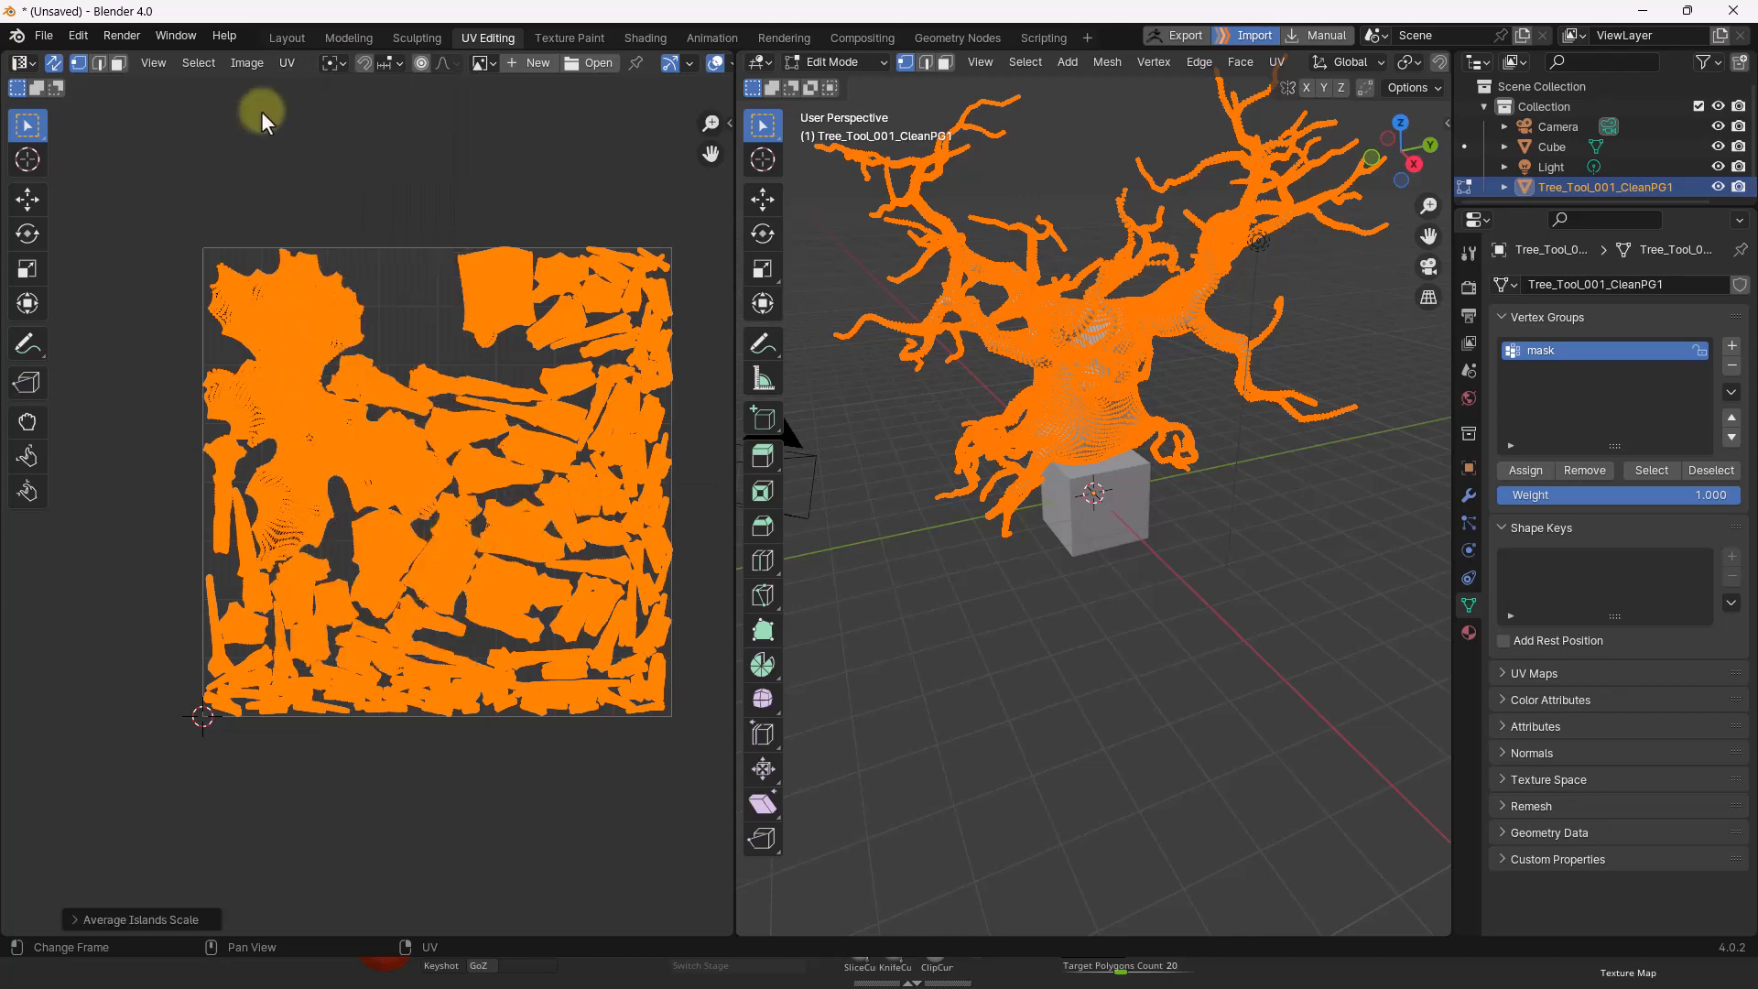
left_click(289, 62)
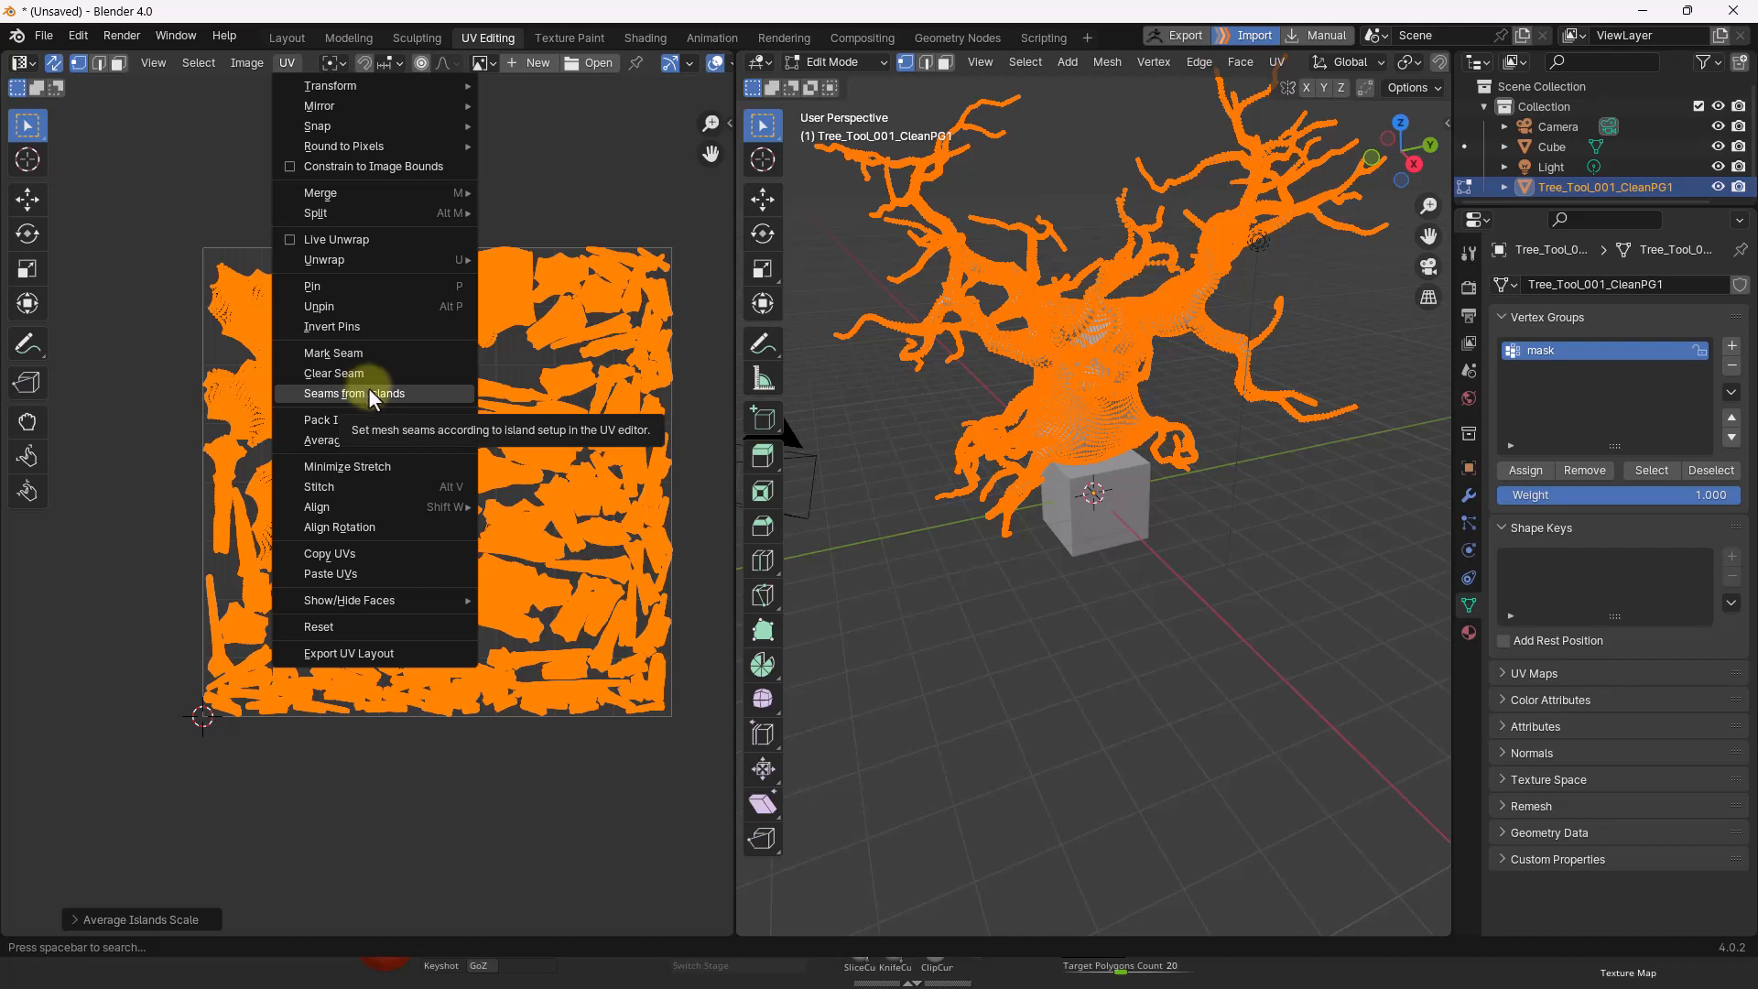
left_click(368, 418)
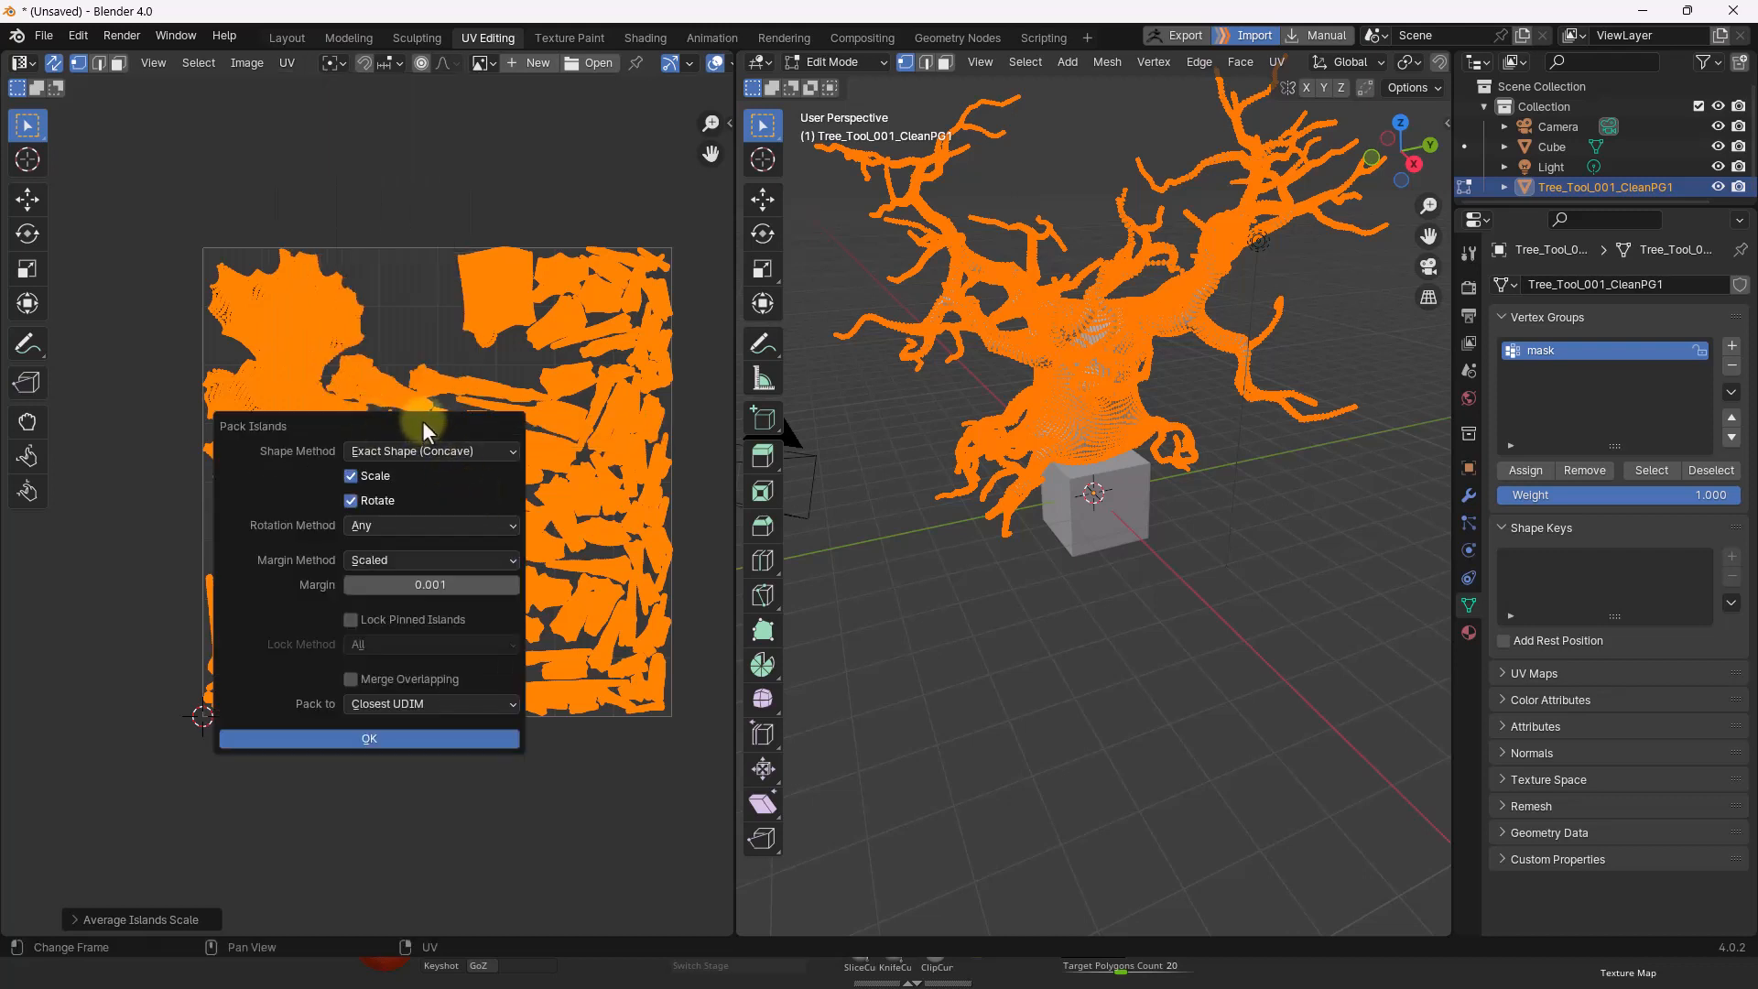
left_click_drag(421, 420, 525, 305)
left_click(559, 469)
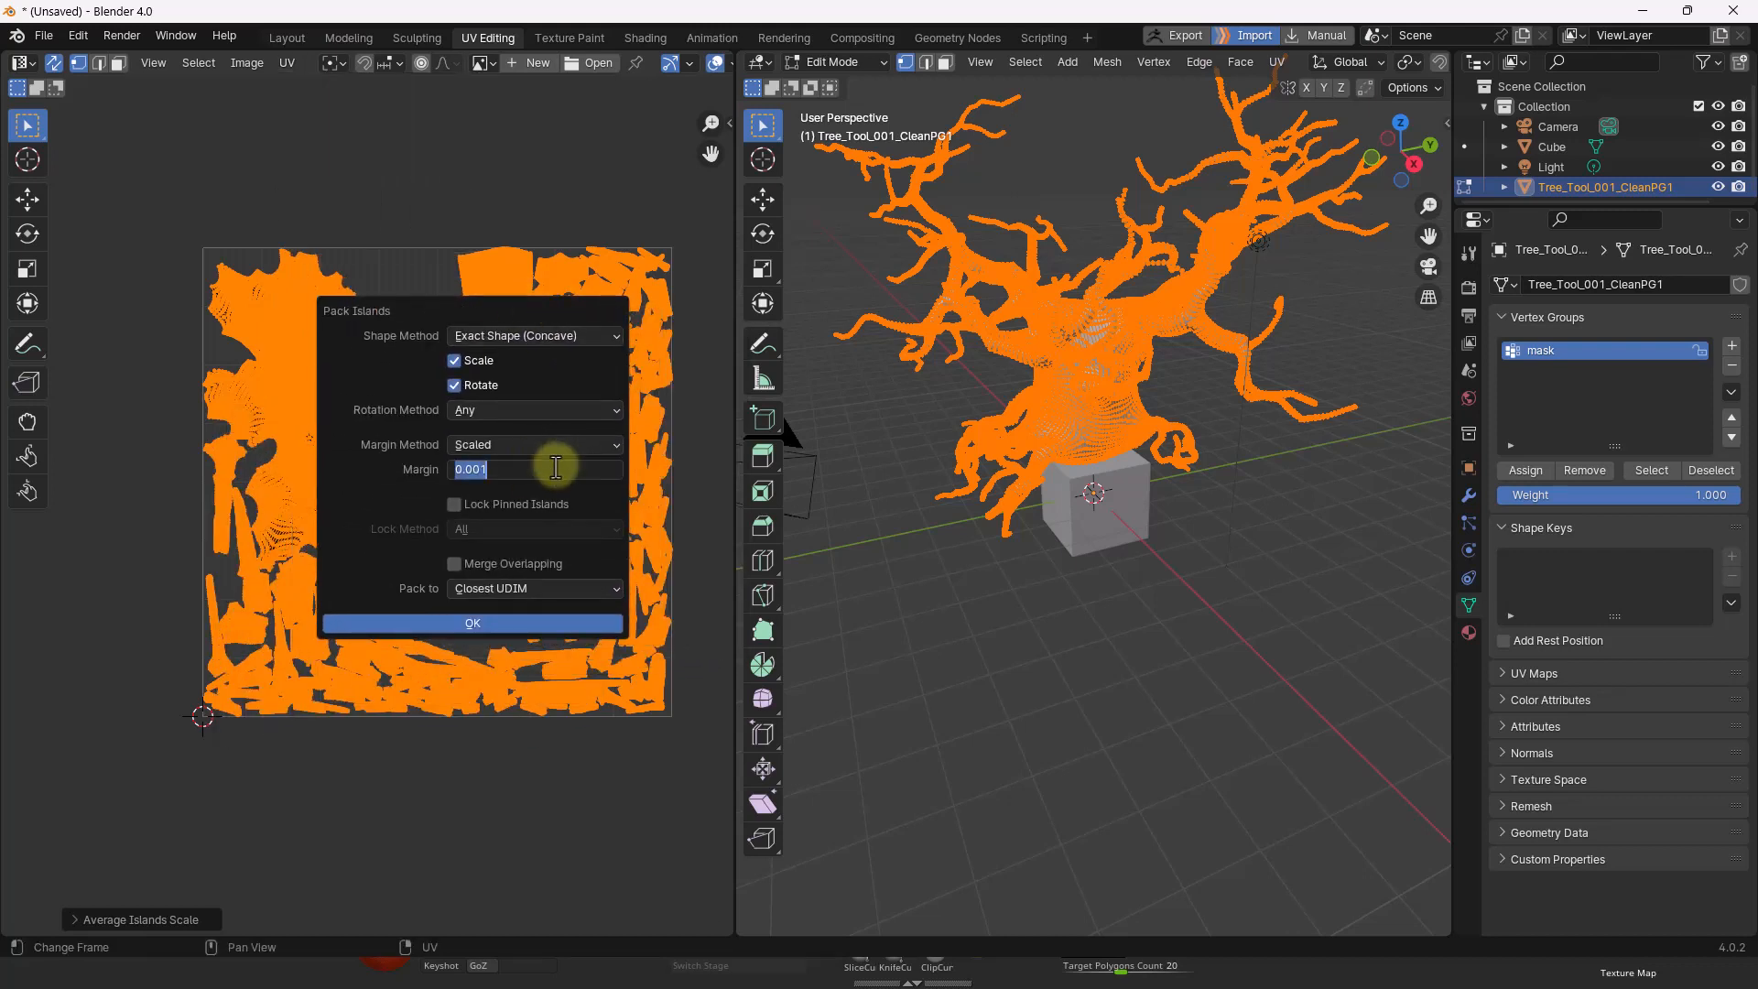
left_click(533, 466)
key("BackSpace")
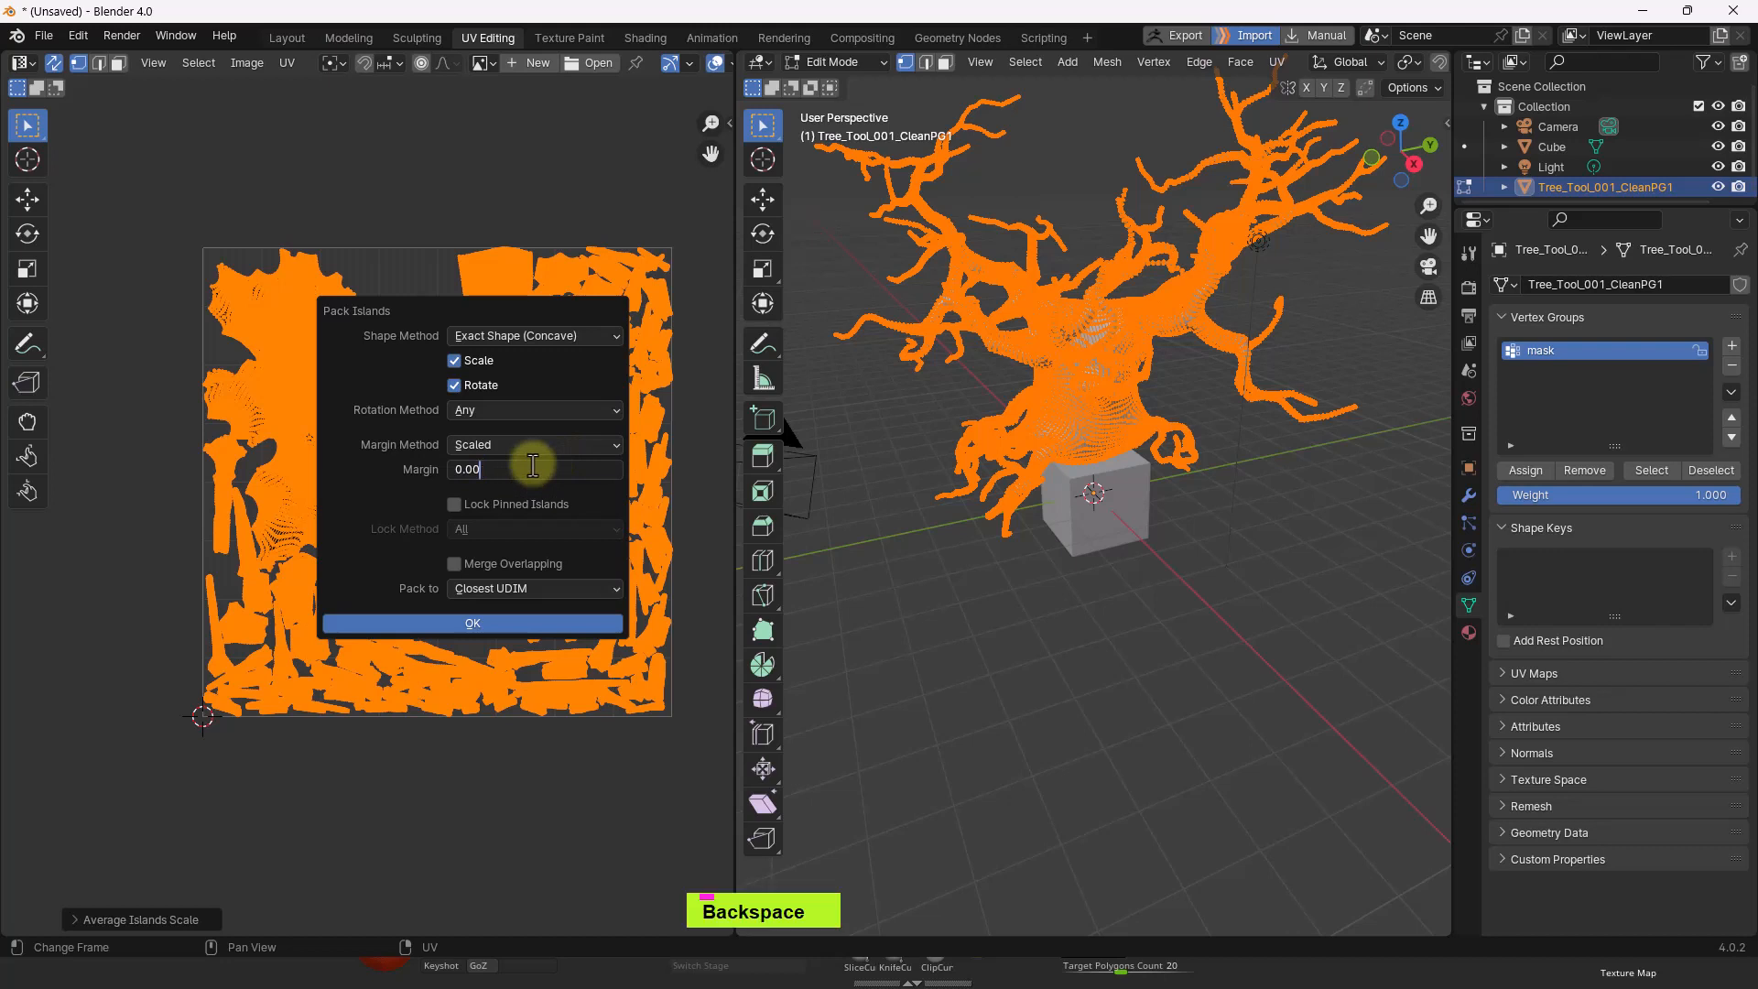
type("5")
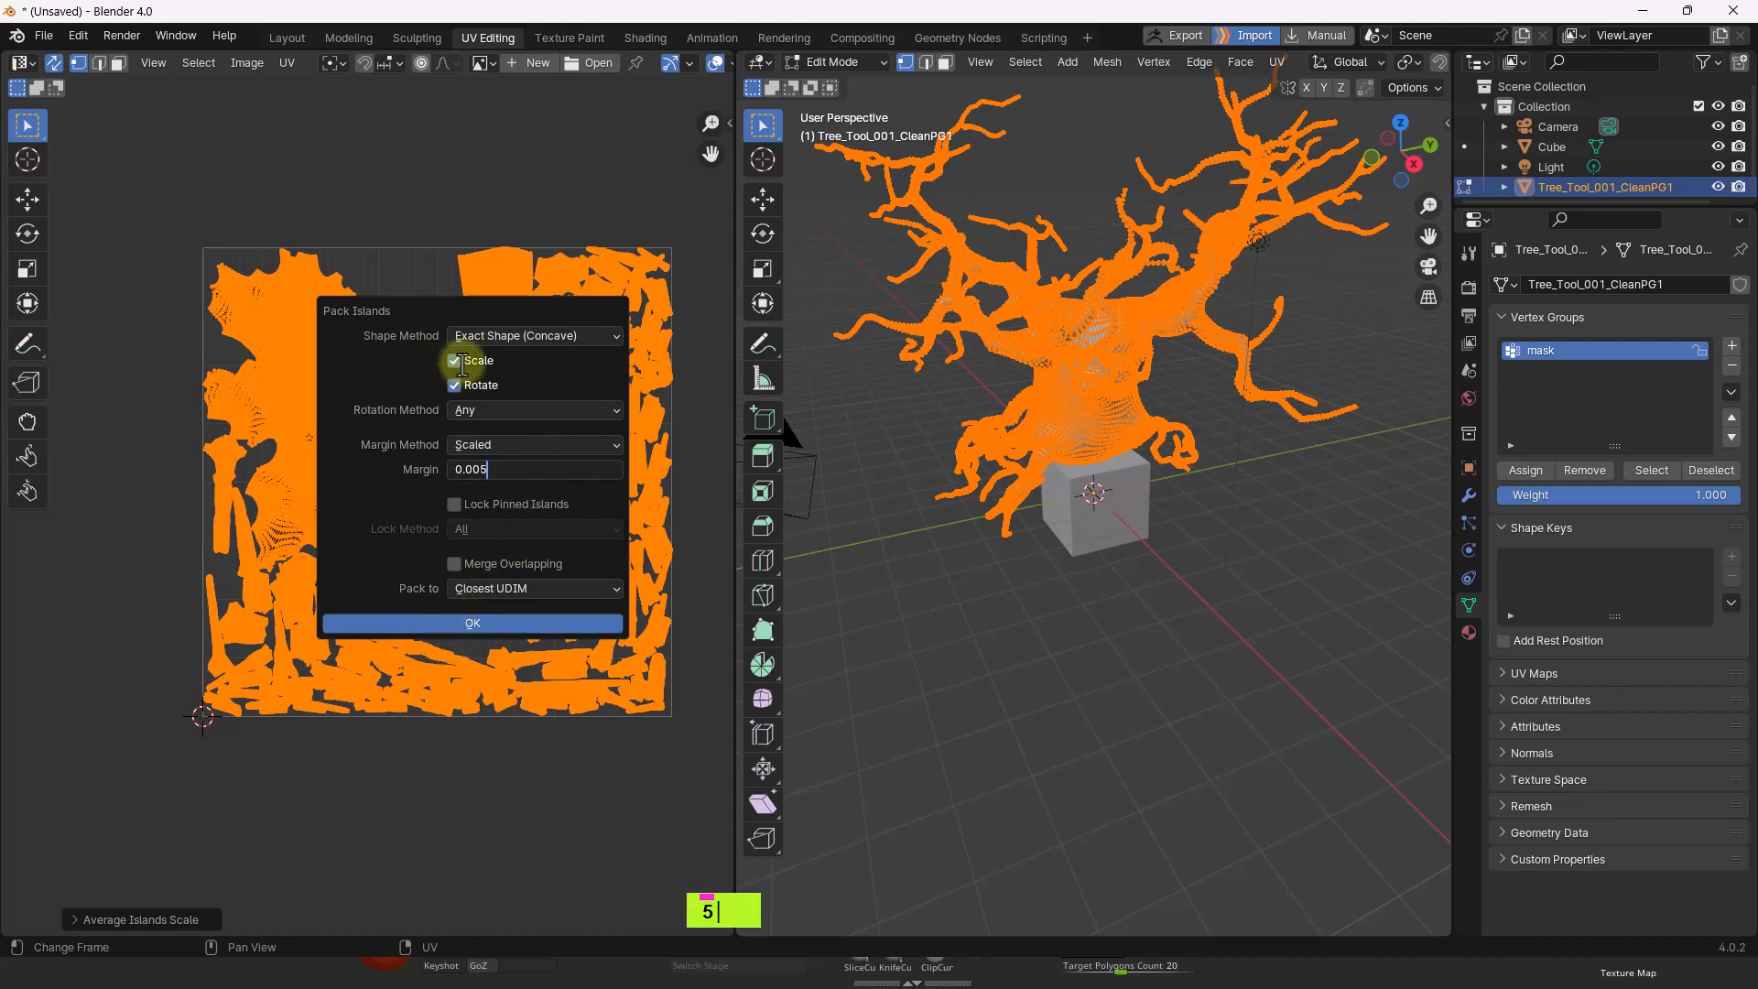
left_click(463, 625)
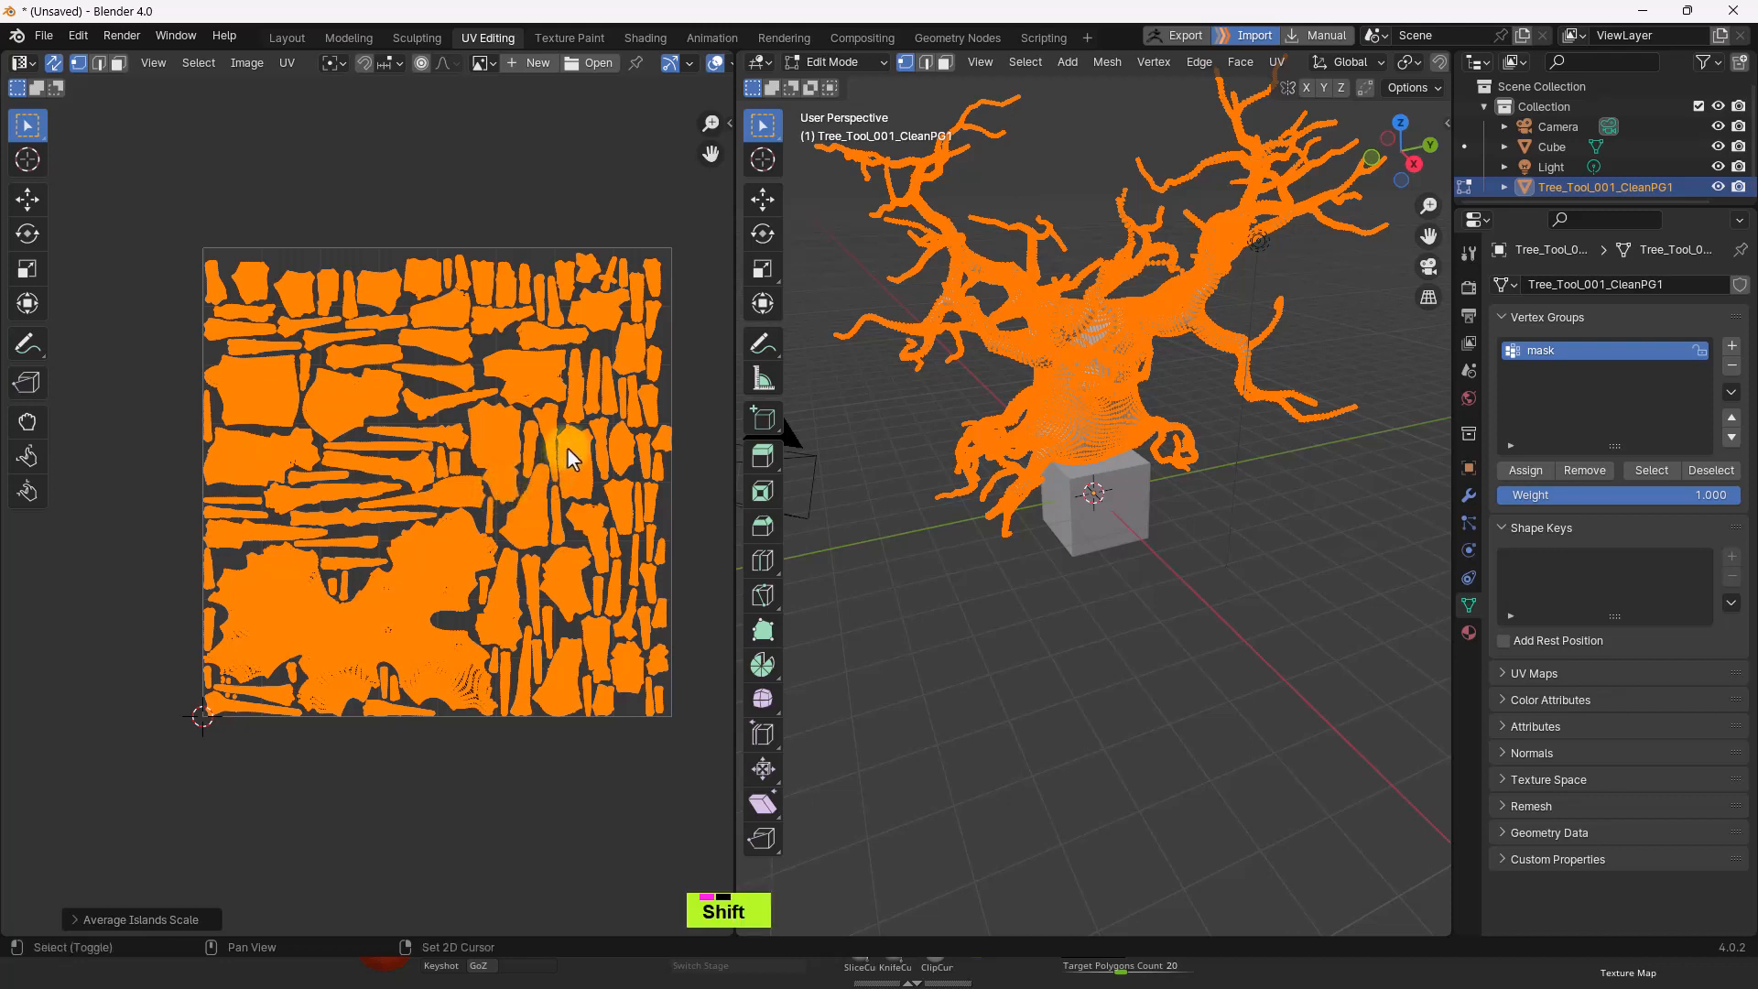
Try rotating the UV island of a single root in the packed layout.
middle_click_drag(569, 459, 511, 470, "shift")
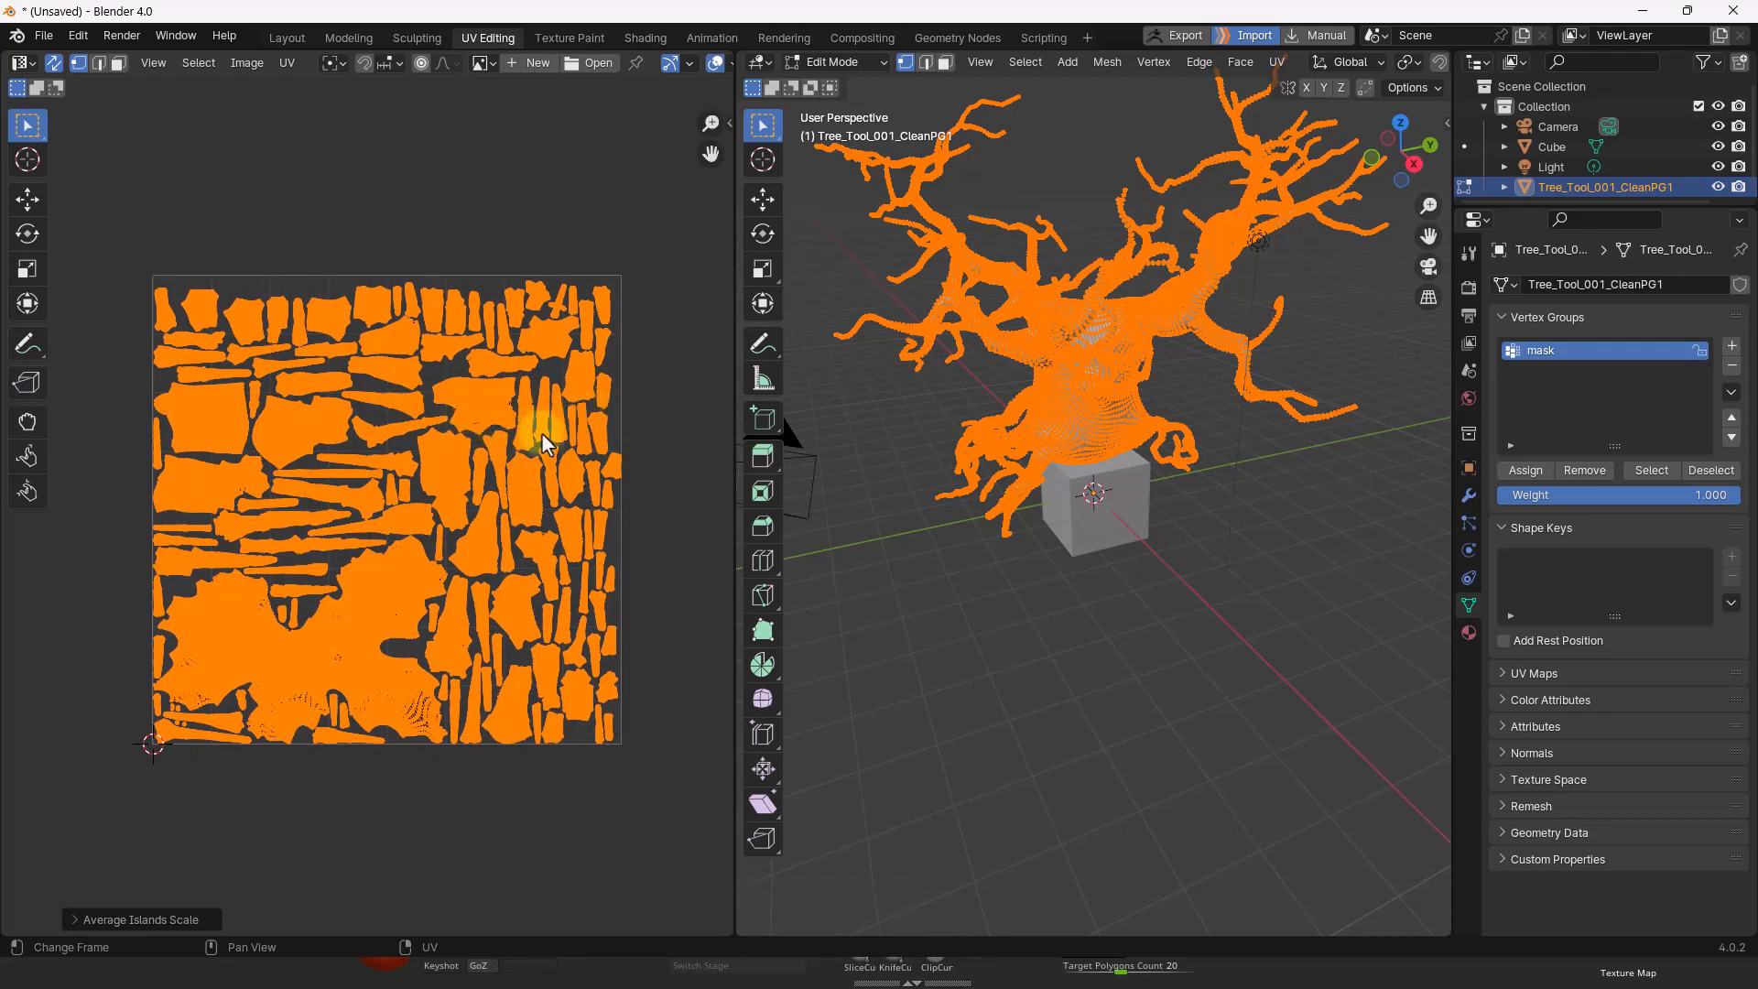
scroll(541, 432, "up", 1)
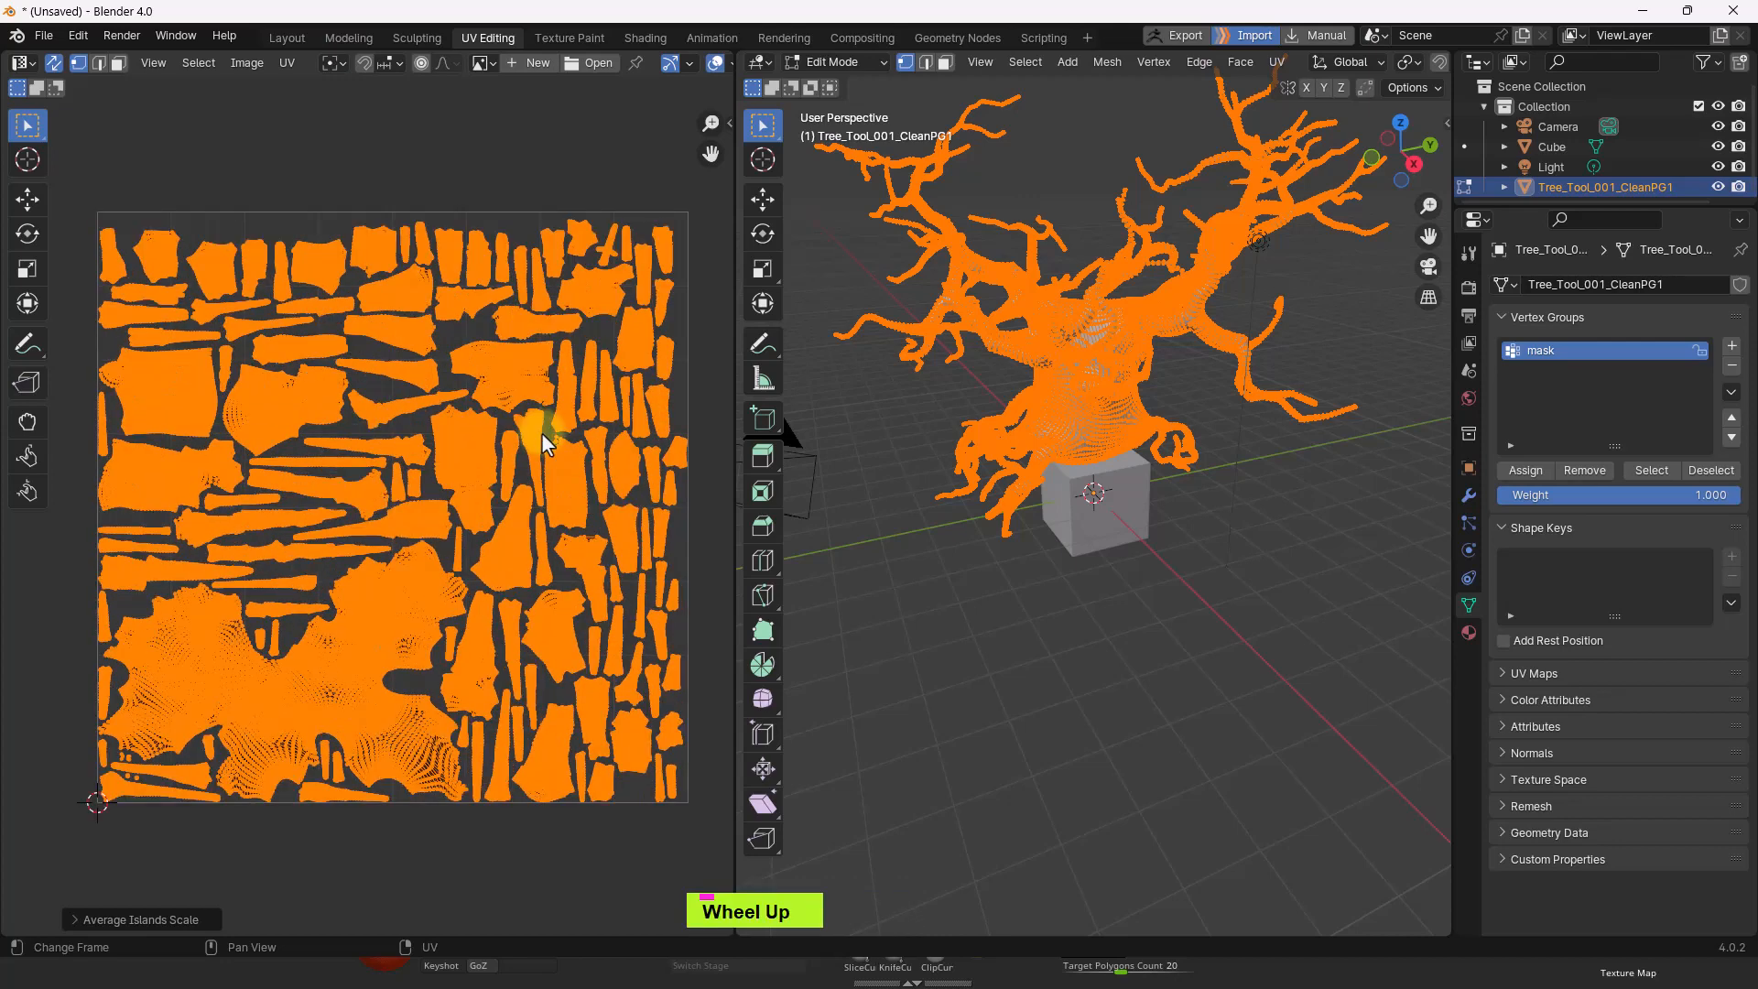
middle_click_drag(275, 436, 272, 486, "shift")
left_click(394, 455)
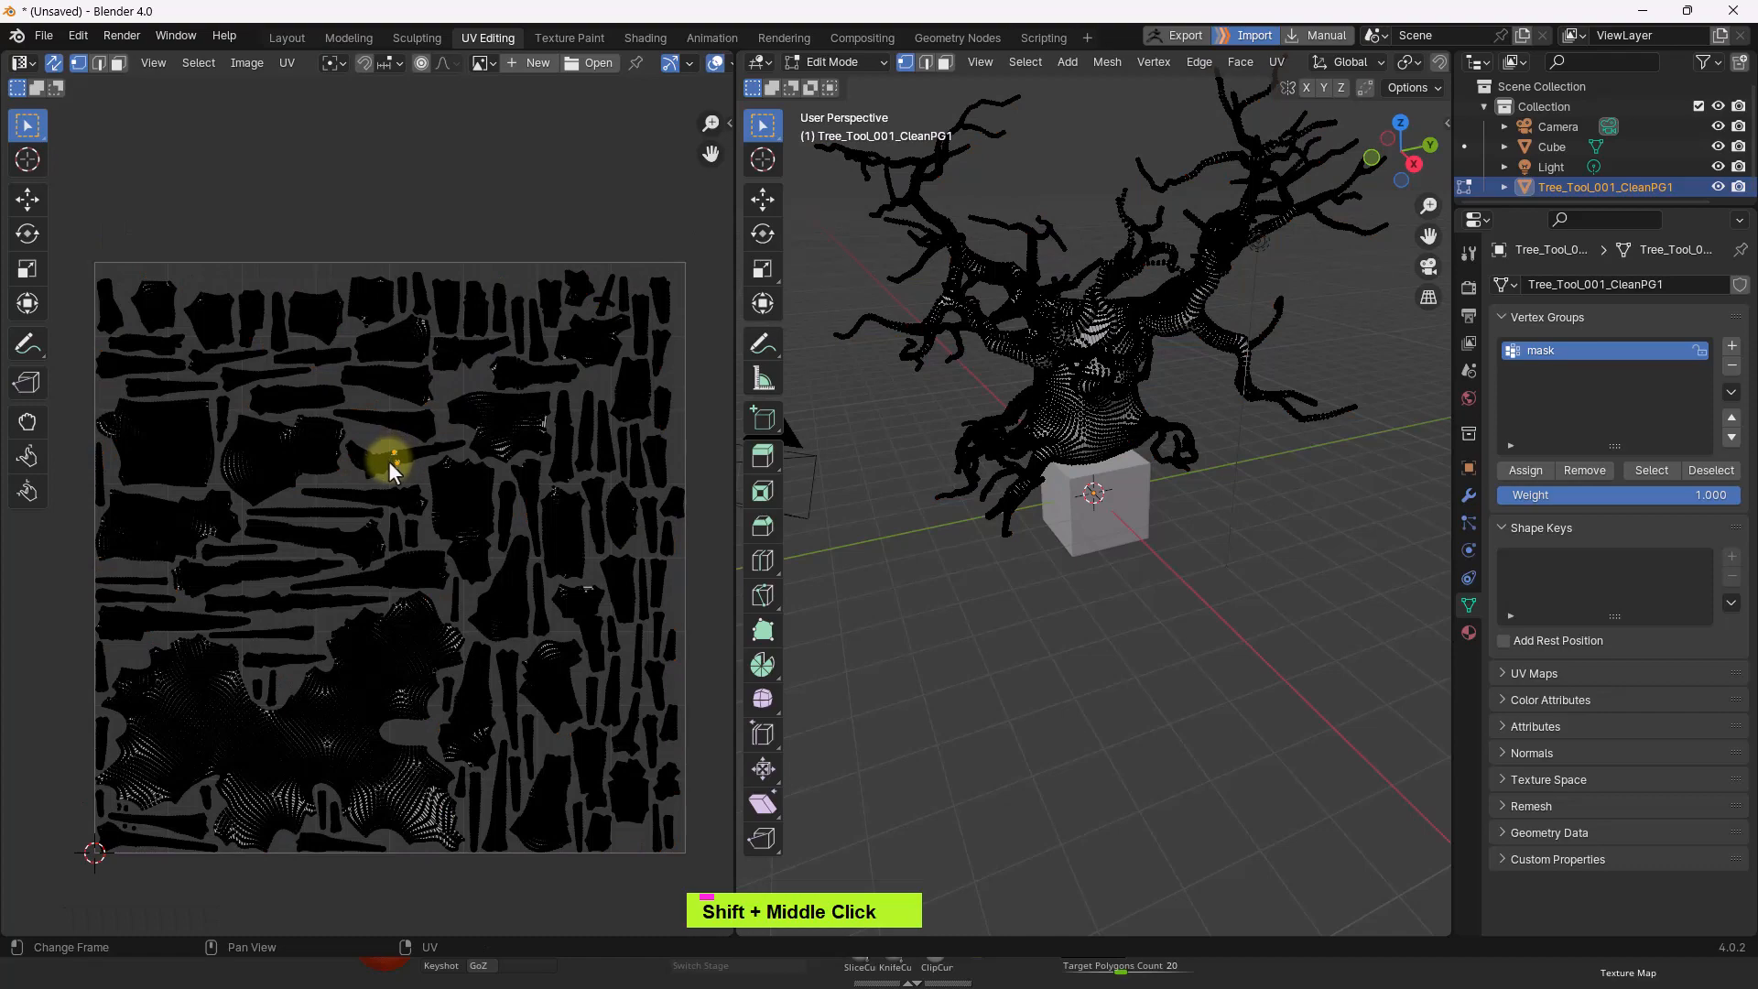
scroll(396, 471, "up", 2)
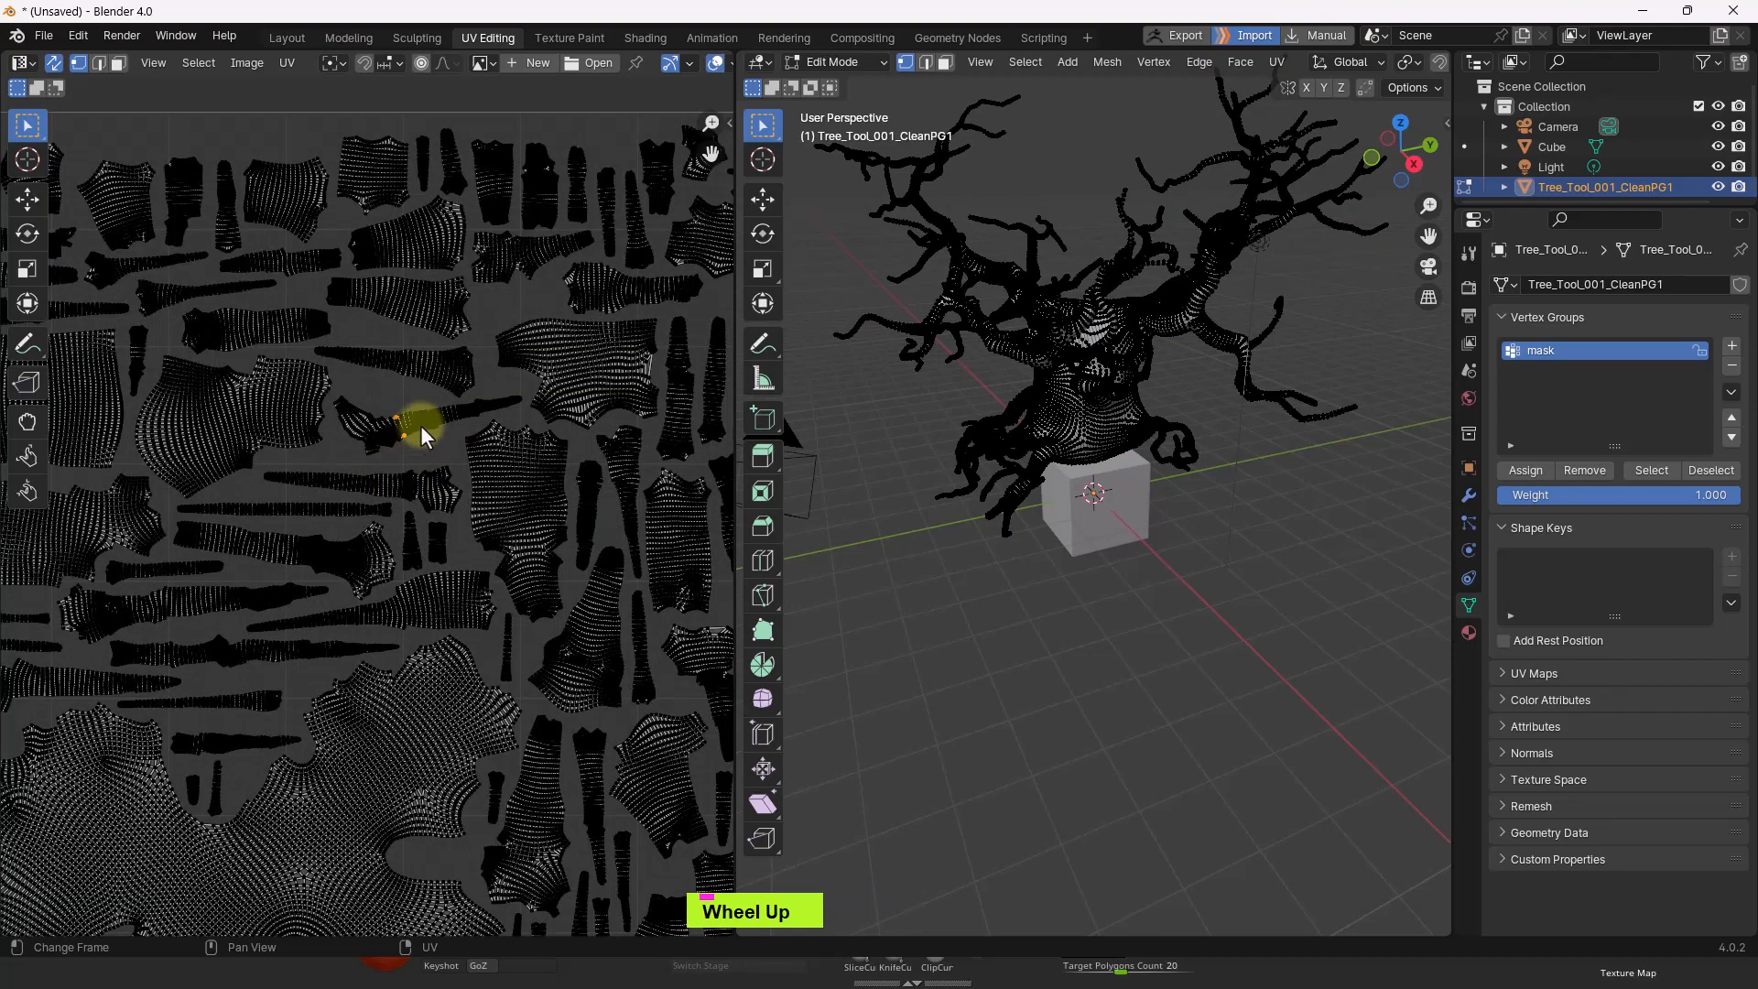
key("a")
key("a")
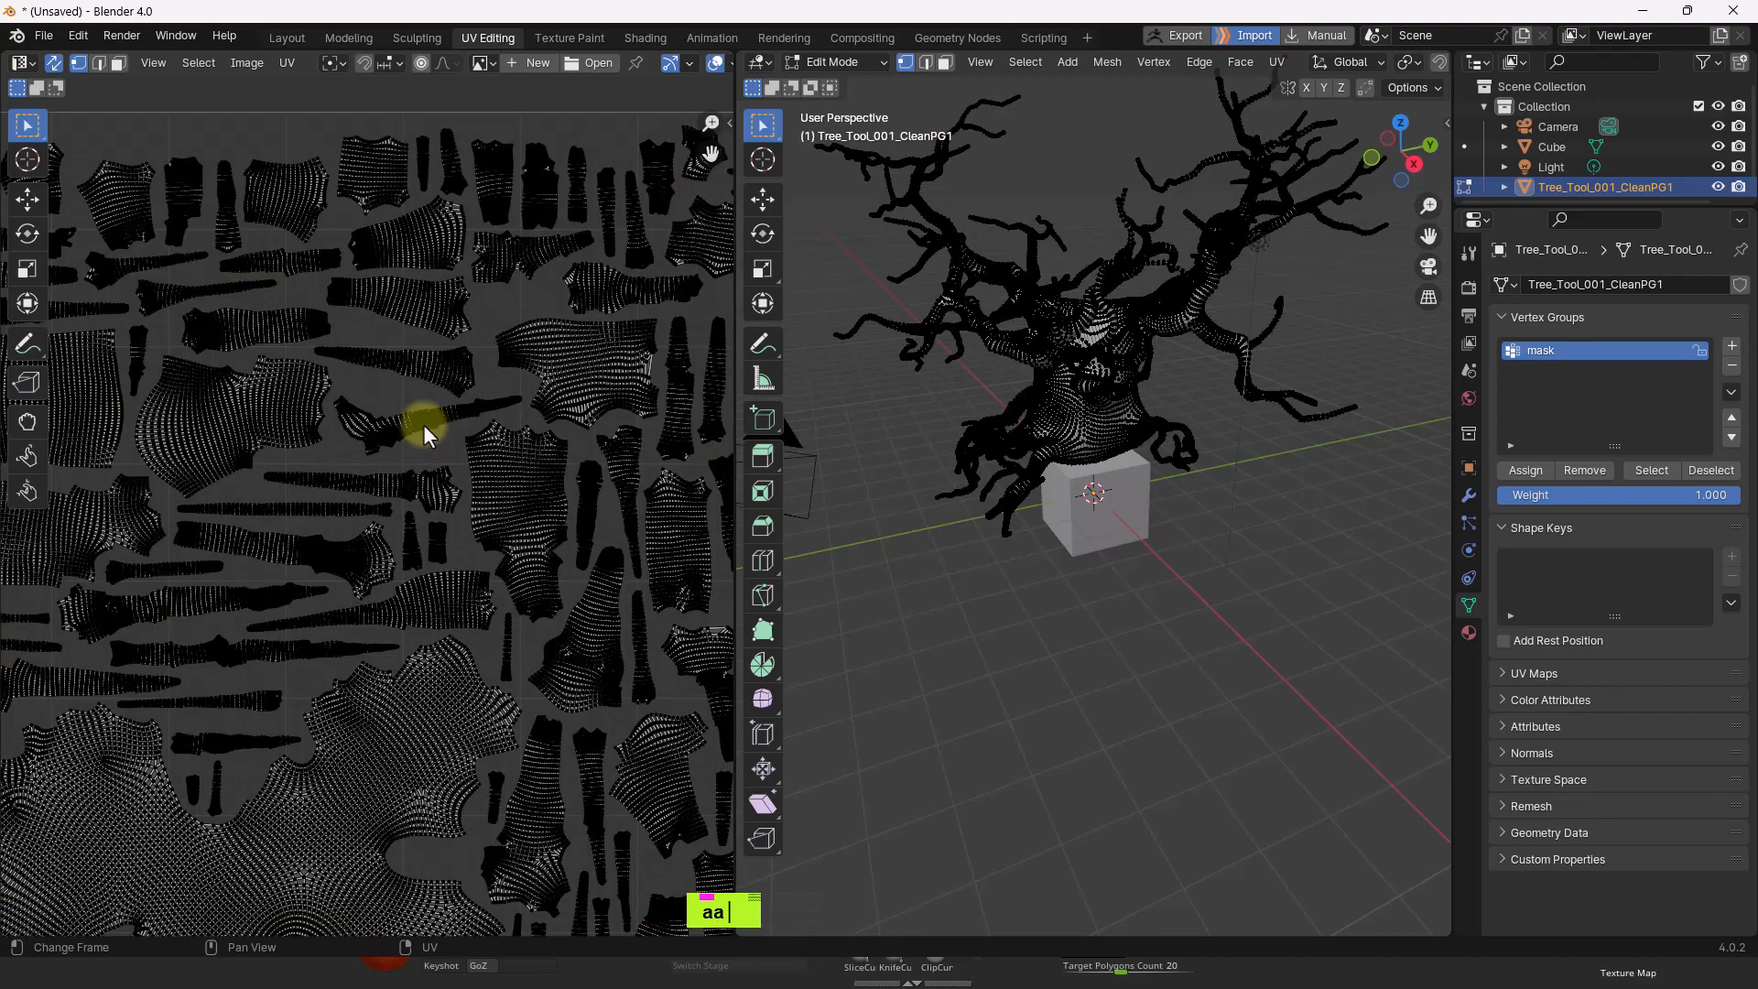
key("l")
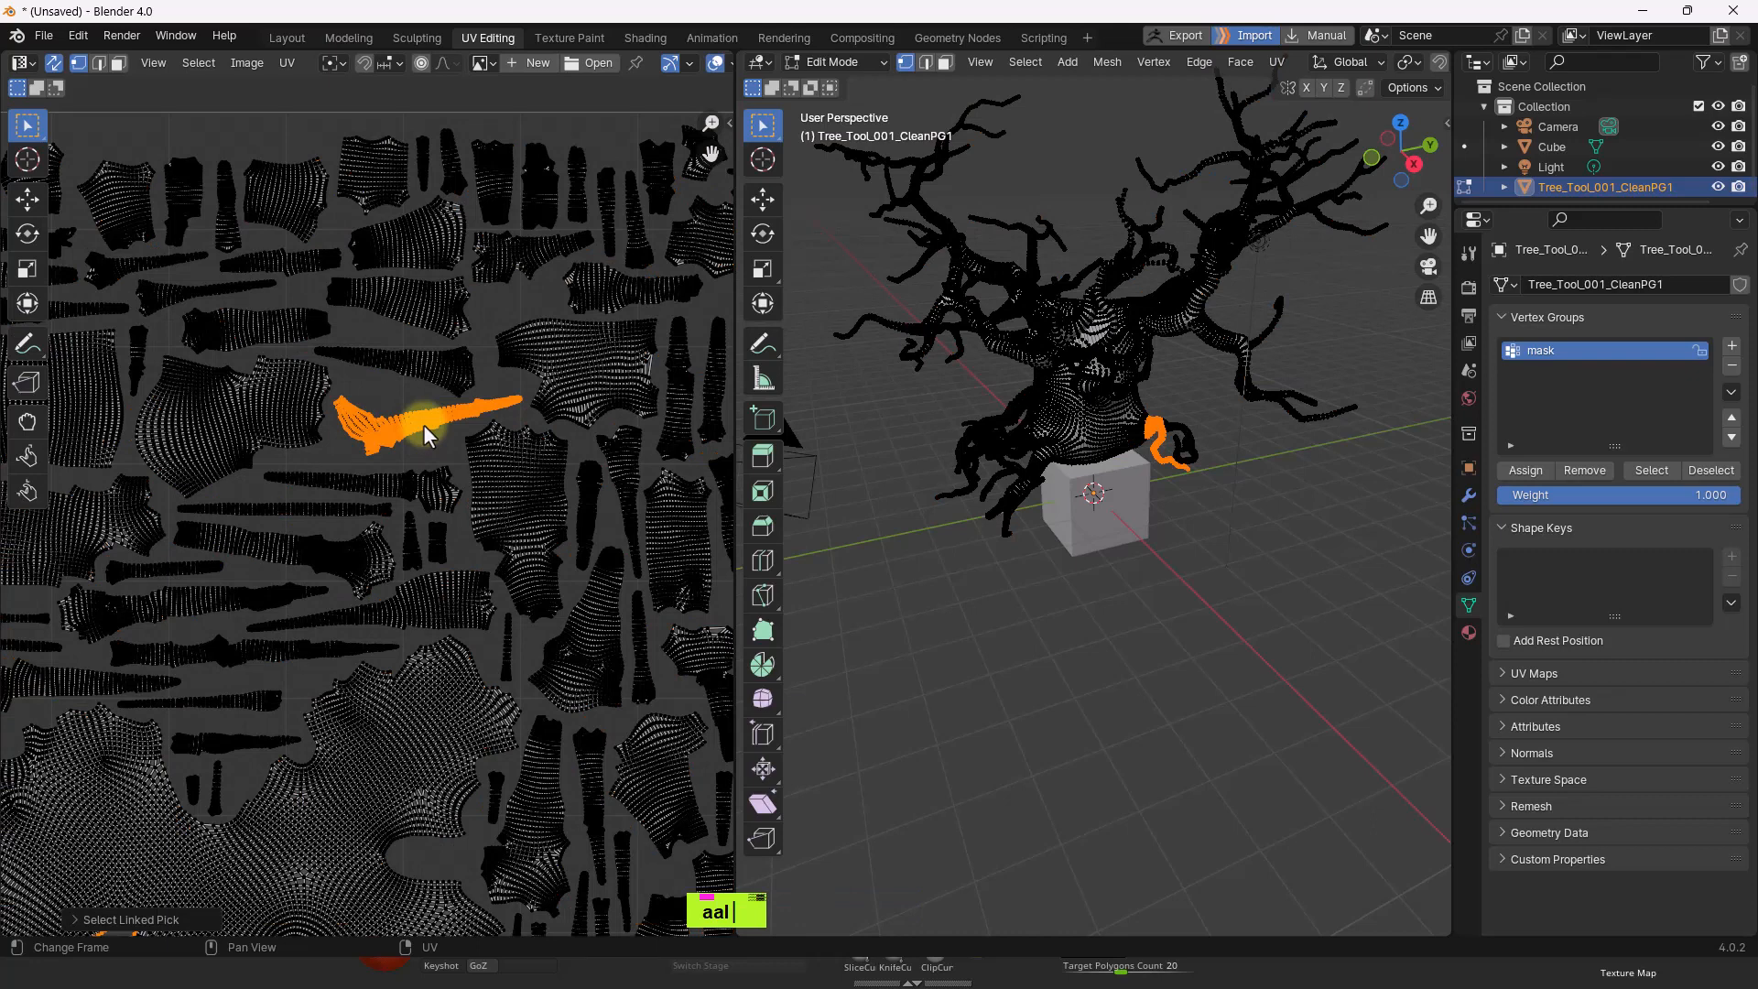
key("r")
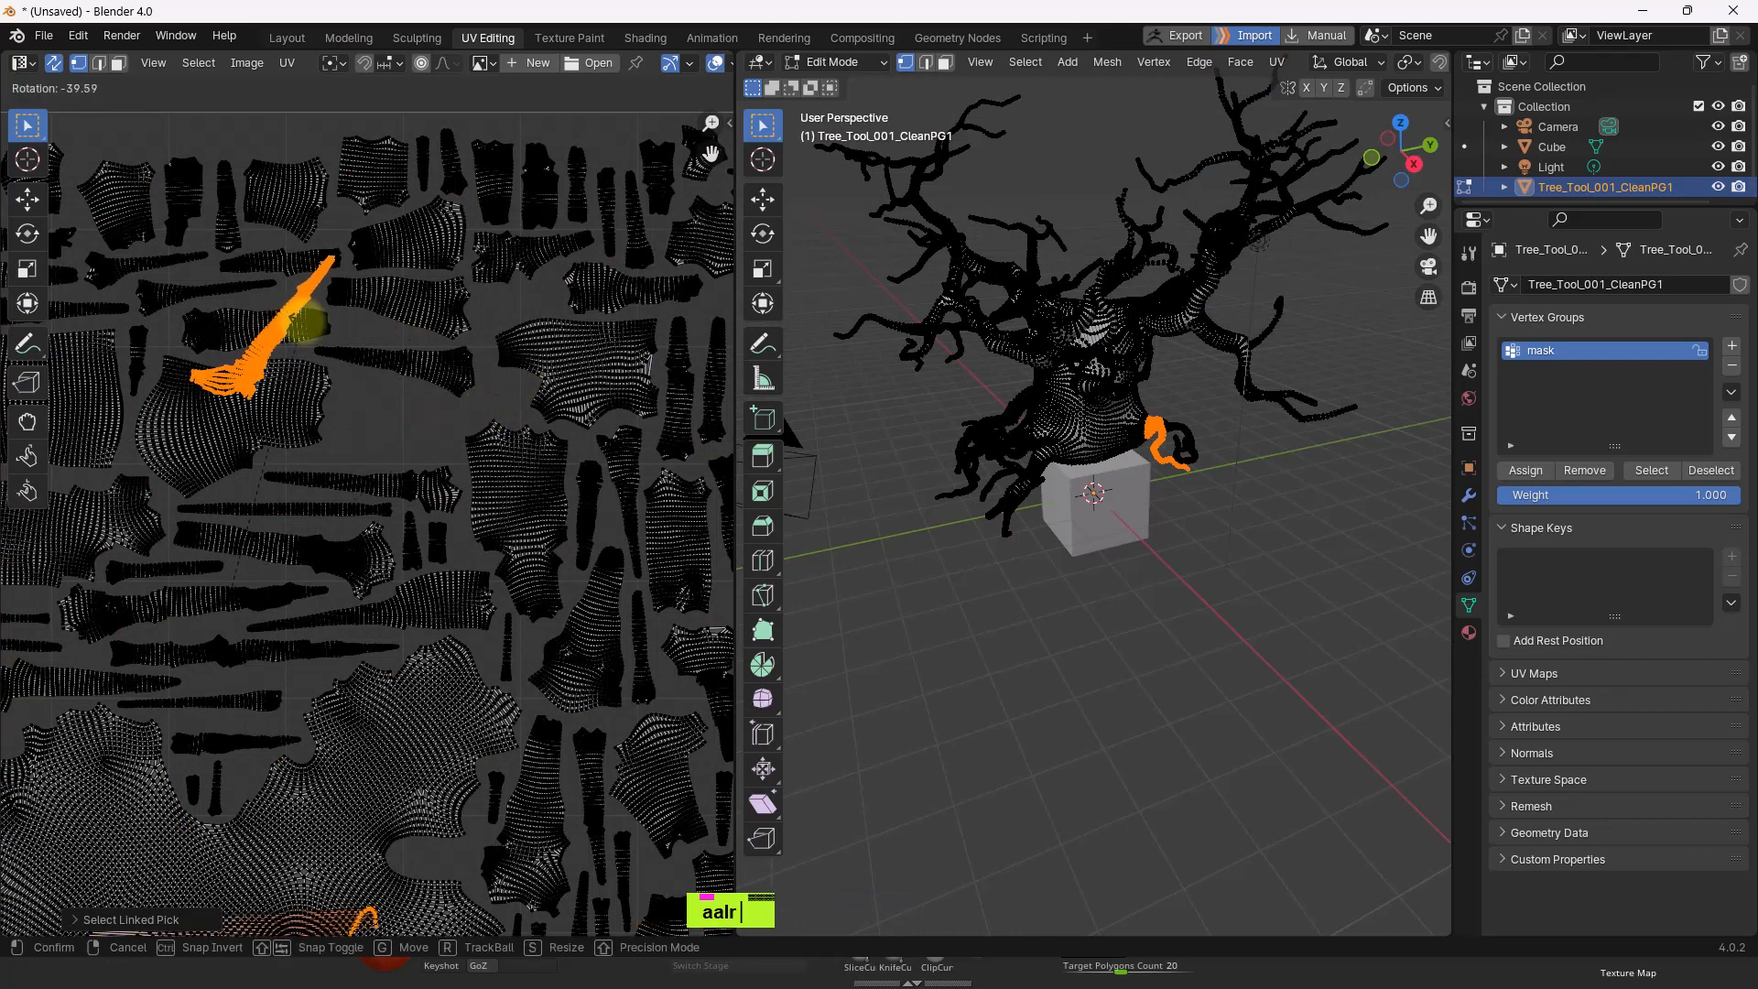
left_click(423, 582)
scroll(421, 585, "down", 6)
middle_click_drag(421, 584, 409, 553, "shift")
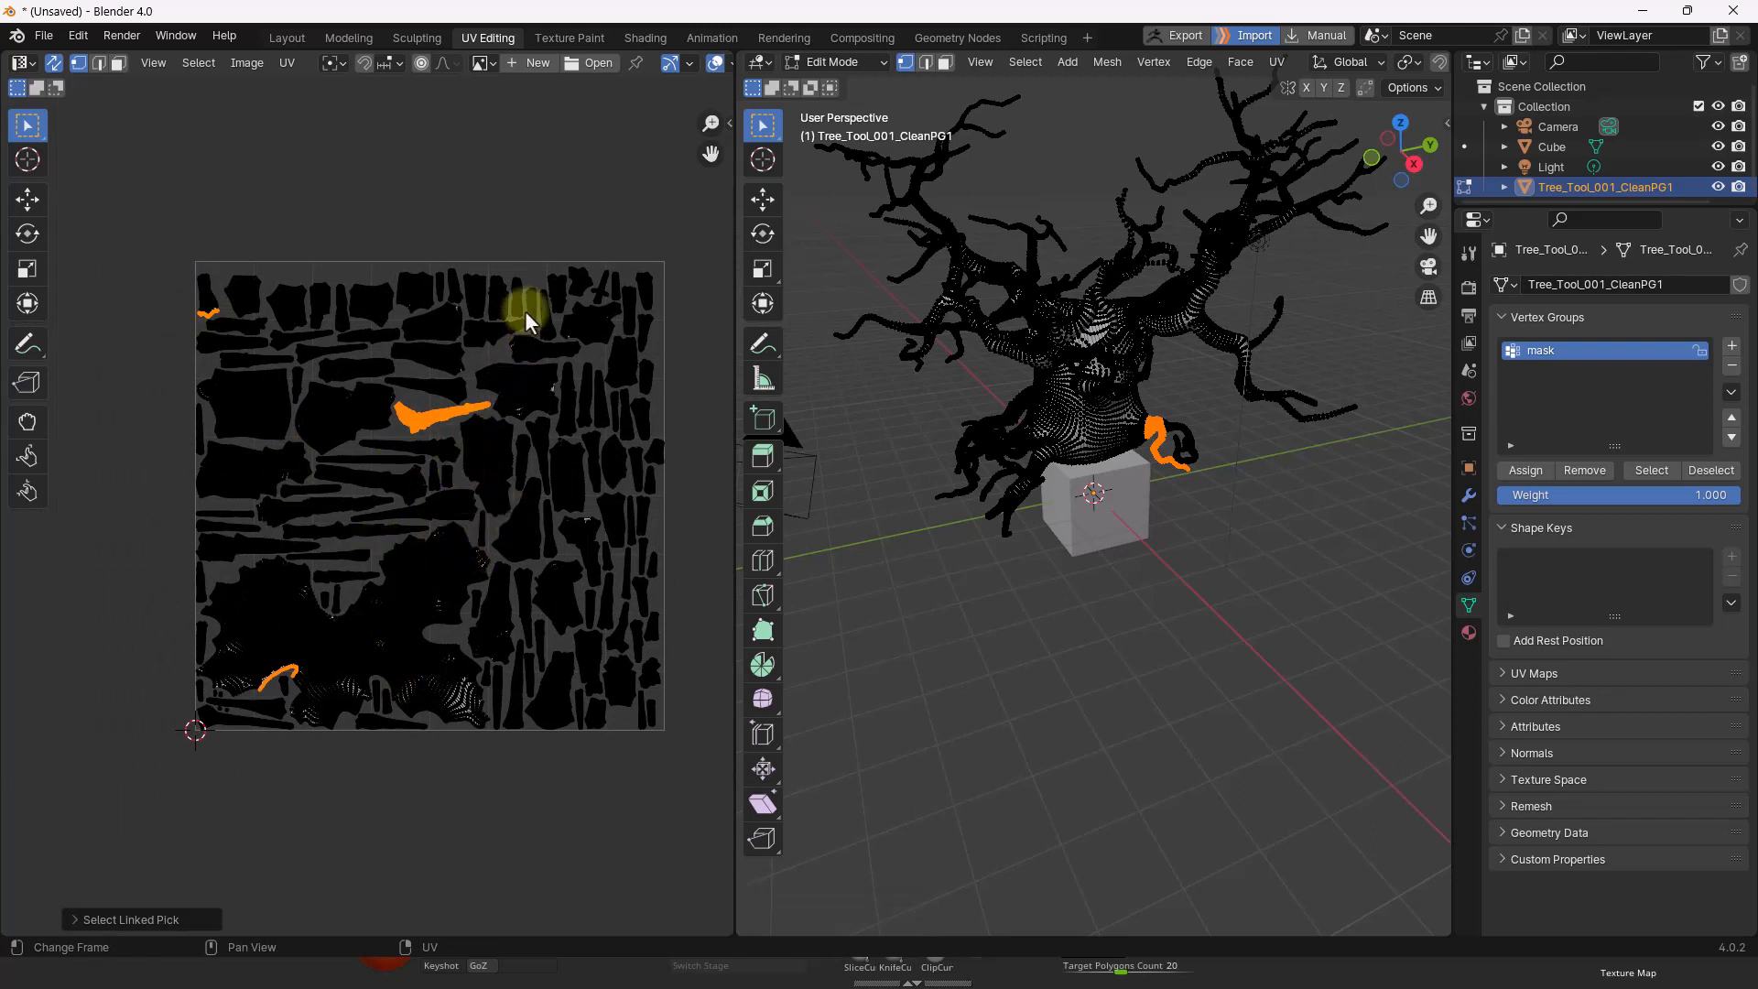
Select all of the tree's packed UV islands.
left_click(566, 245)
left_click_drag(191, 301, 739, 866)
right_click(449, 491)
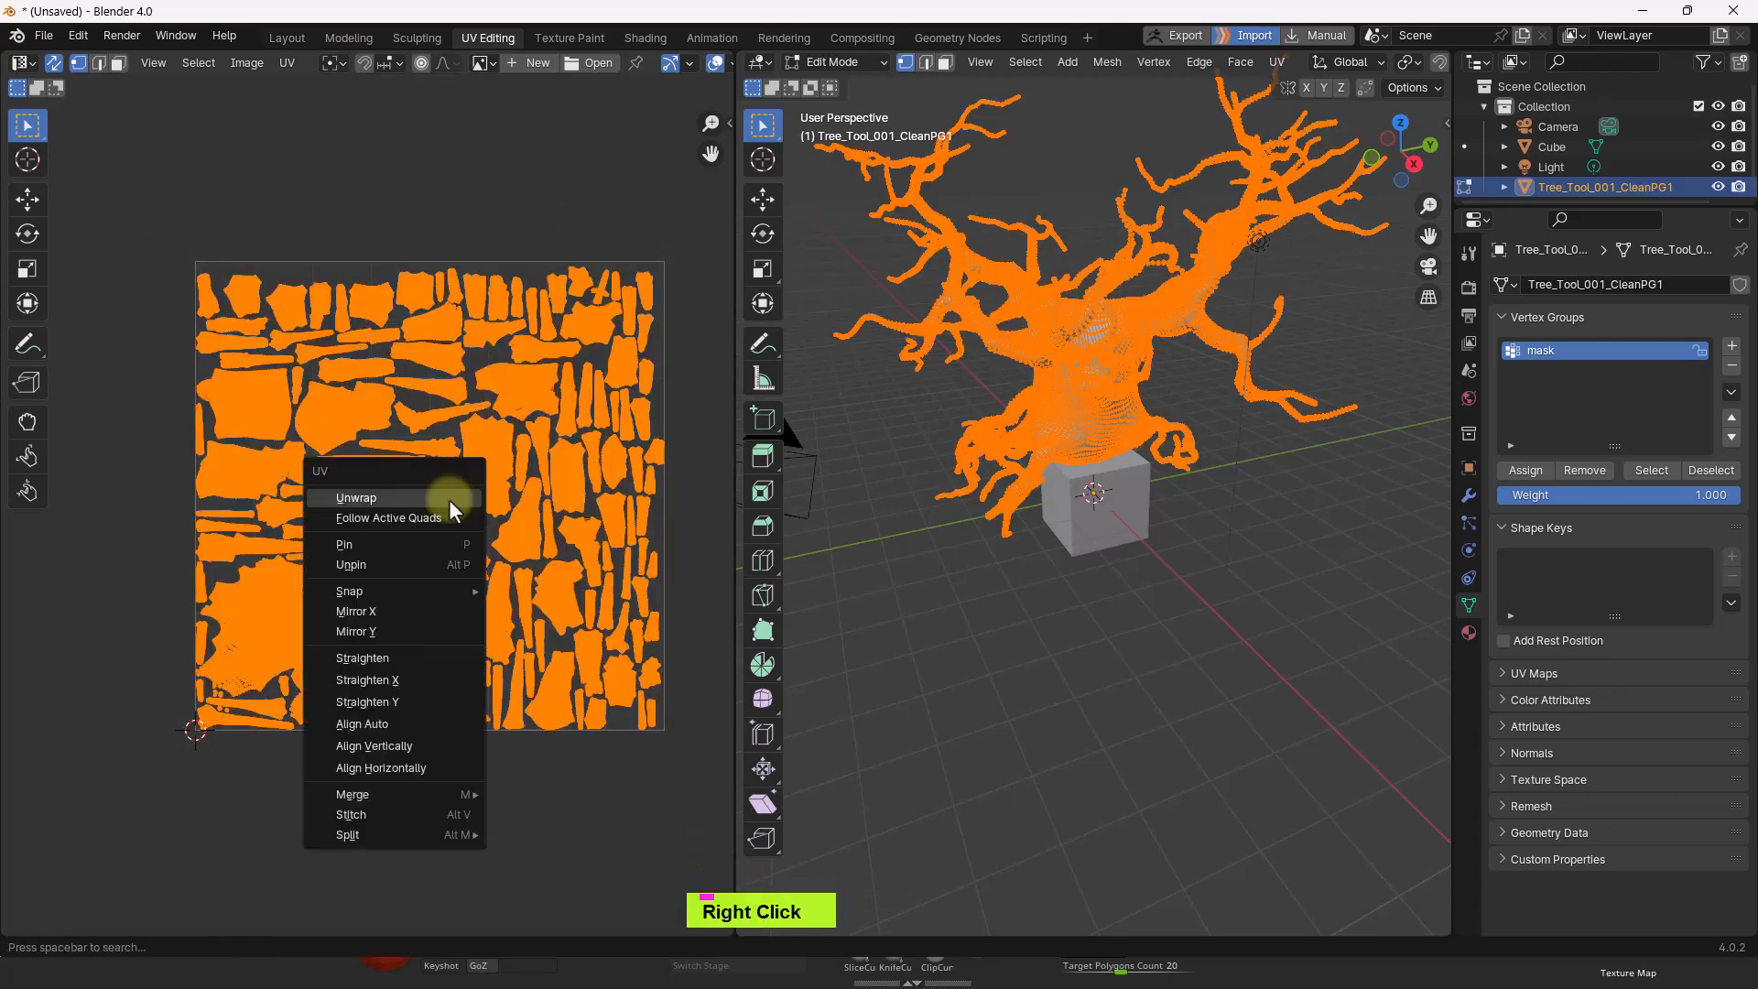
left_click(449, 498)
key("u")
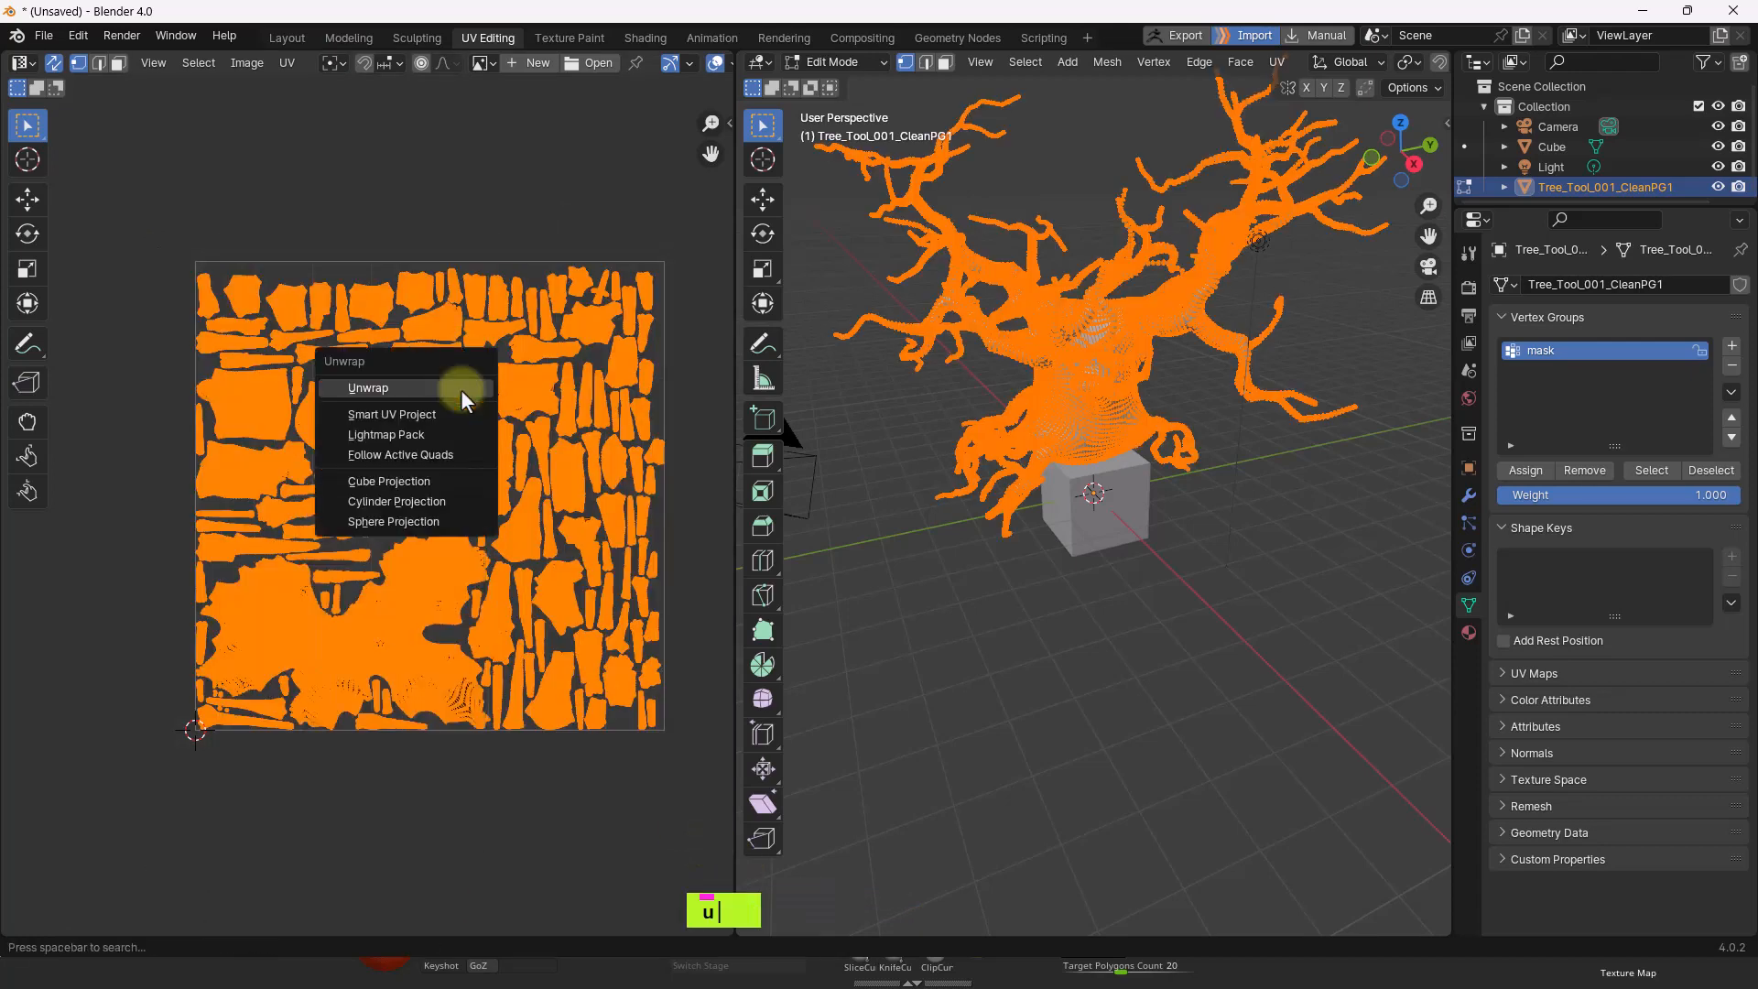
key("Escape")
Create mesh seams from the UV islands, and inspect them on the tree in face select mode with nothing selected.
left_click(286, 62)
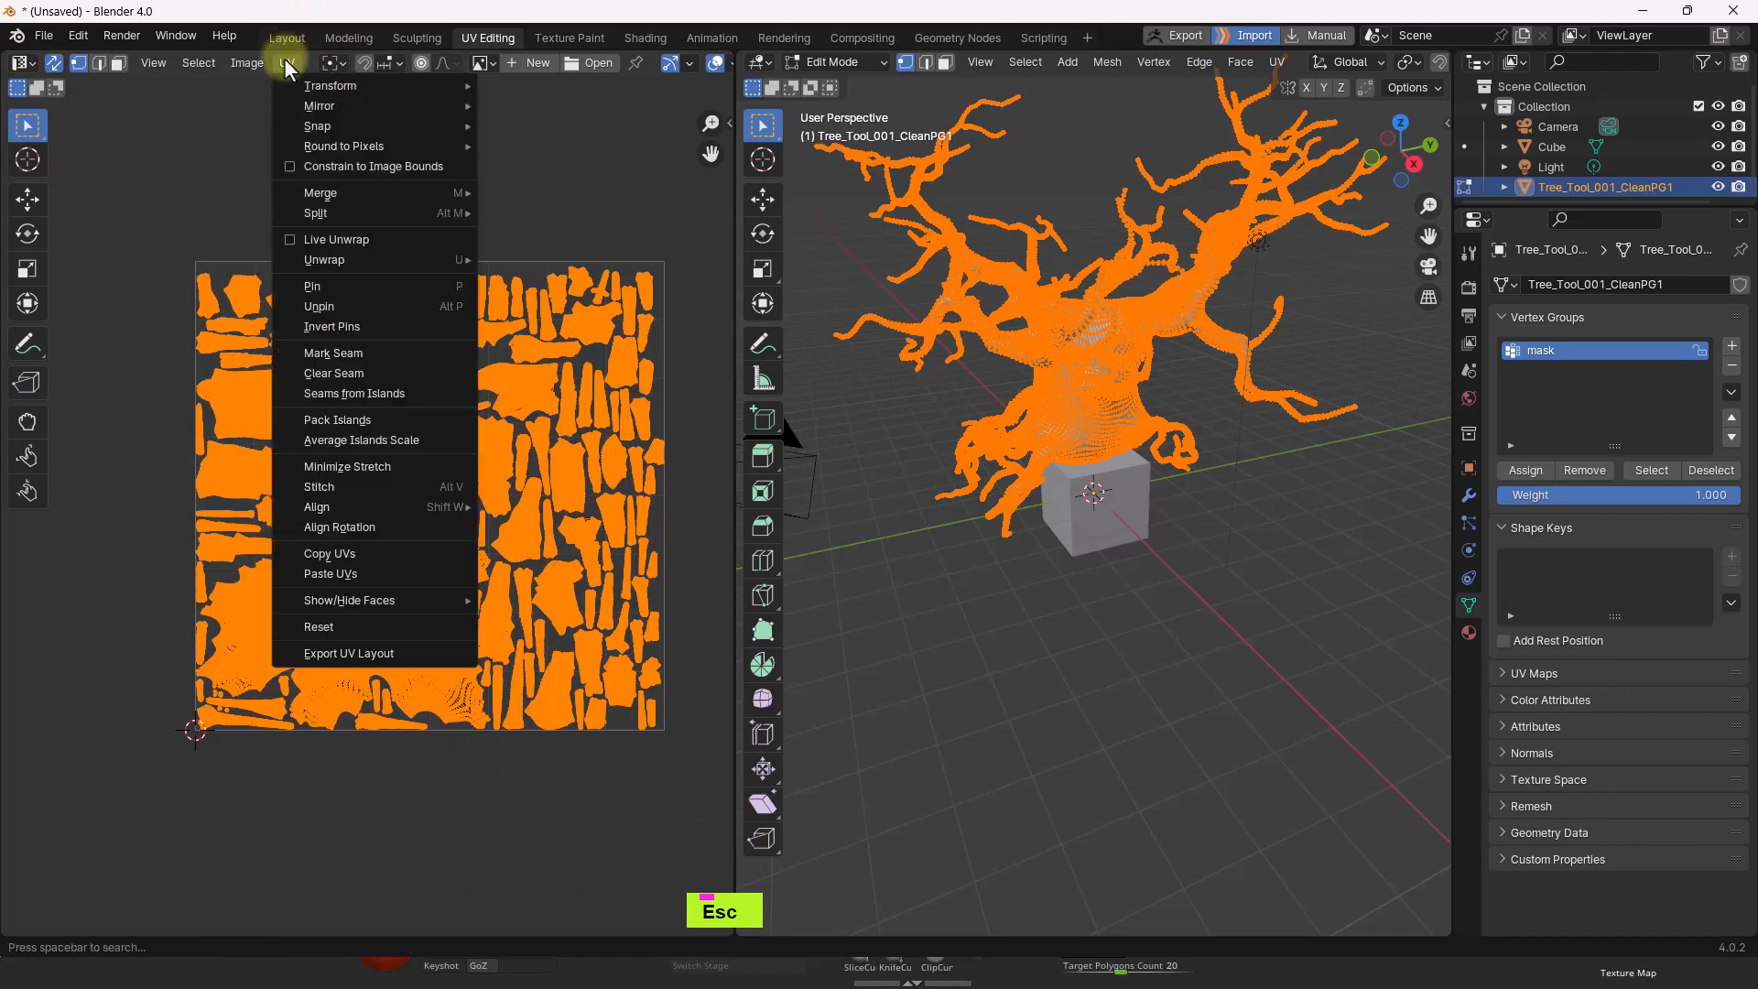
left_click(371, 394)
middle_click_drag(1170, 498, 1206, 589, "shift")
left_click(1206, 630)
scroll(1152, 404, "up", 1)
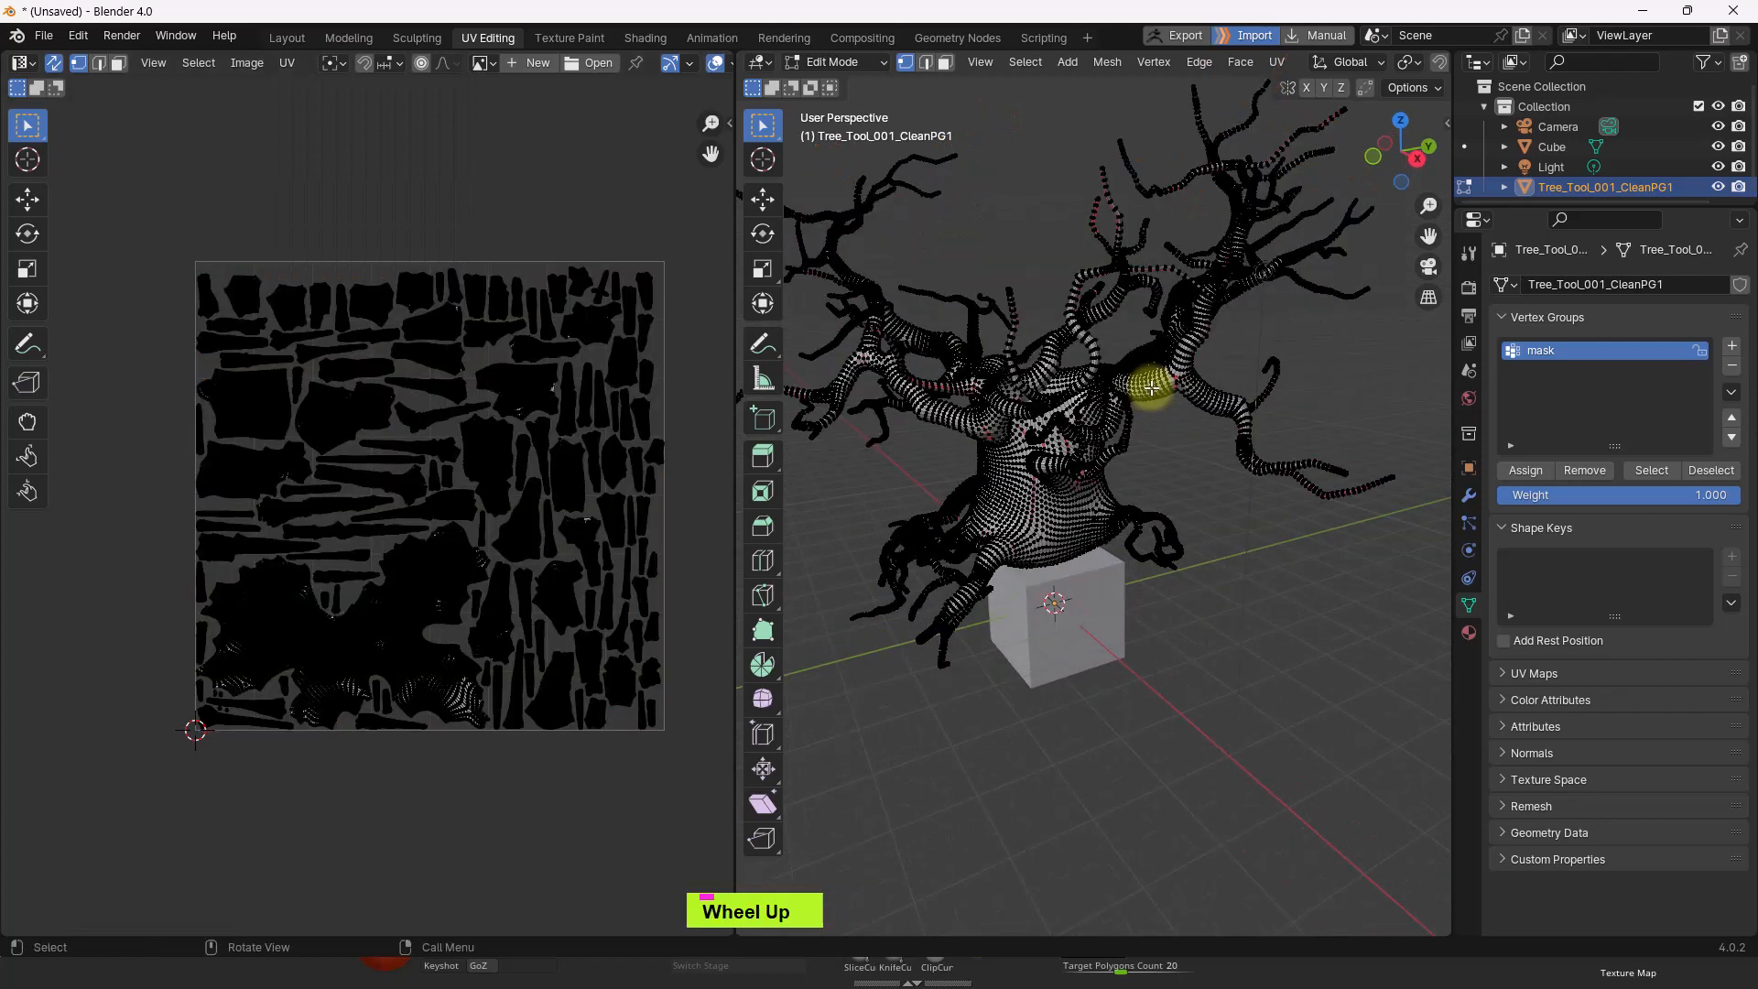
key("3")
middle_click_drag(1136, 420, 1187, 404, "shift")
scroll(1129, 416, "up", 1)
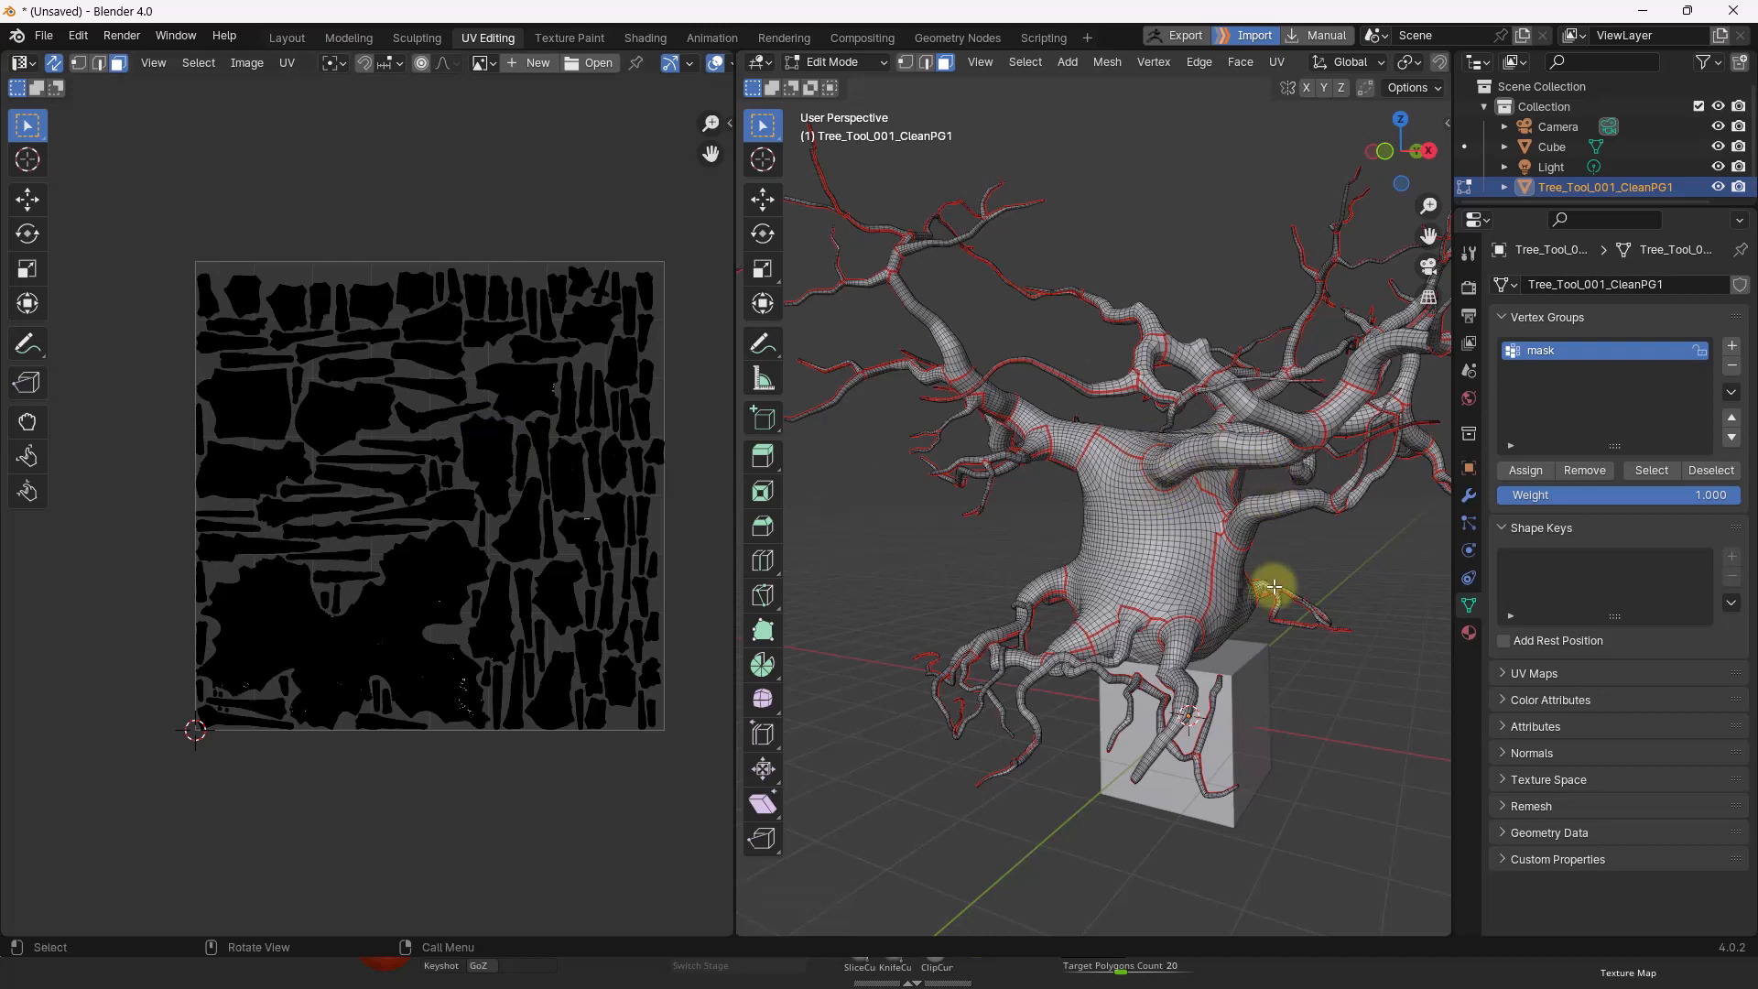
Try rotating one branch's UV island by about 87° and moving it outside the UV square.
middle_click_drag(359, 472, 300, 496, "shift")
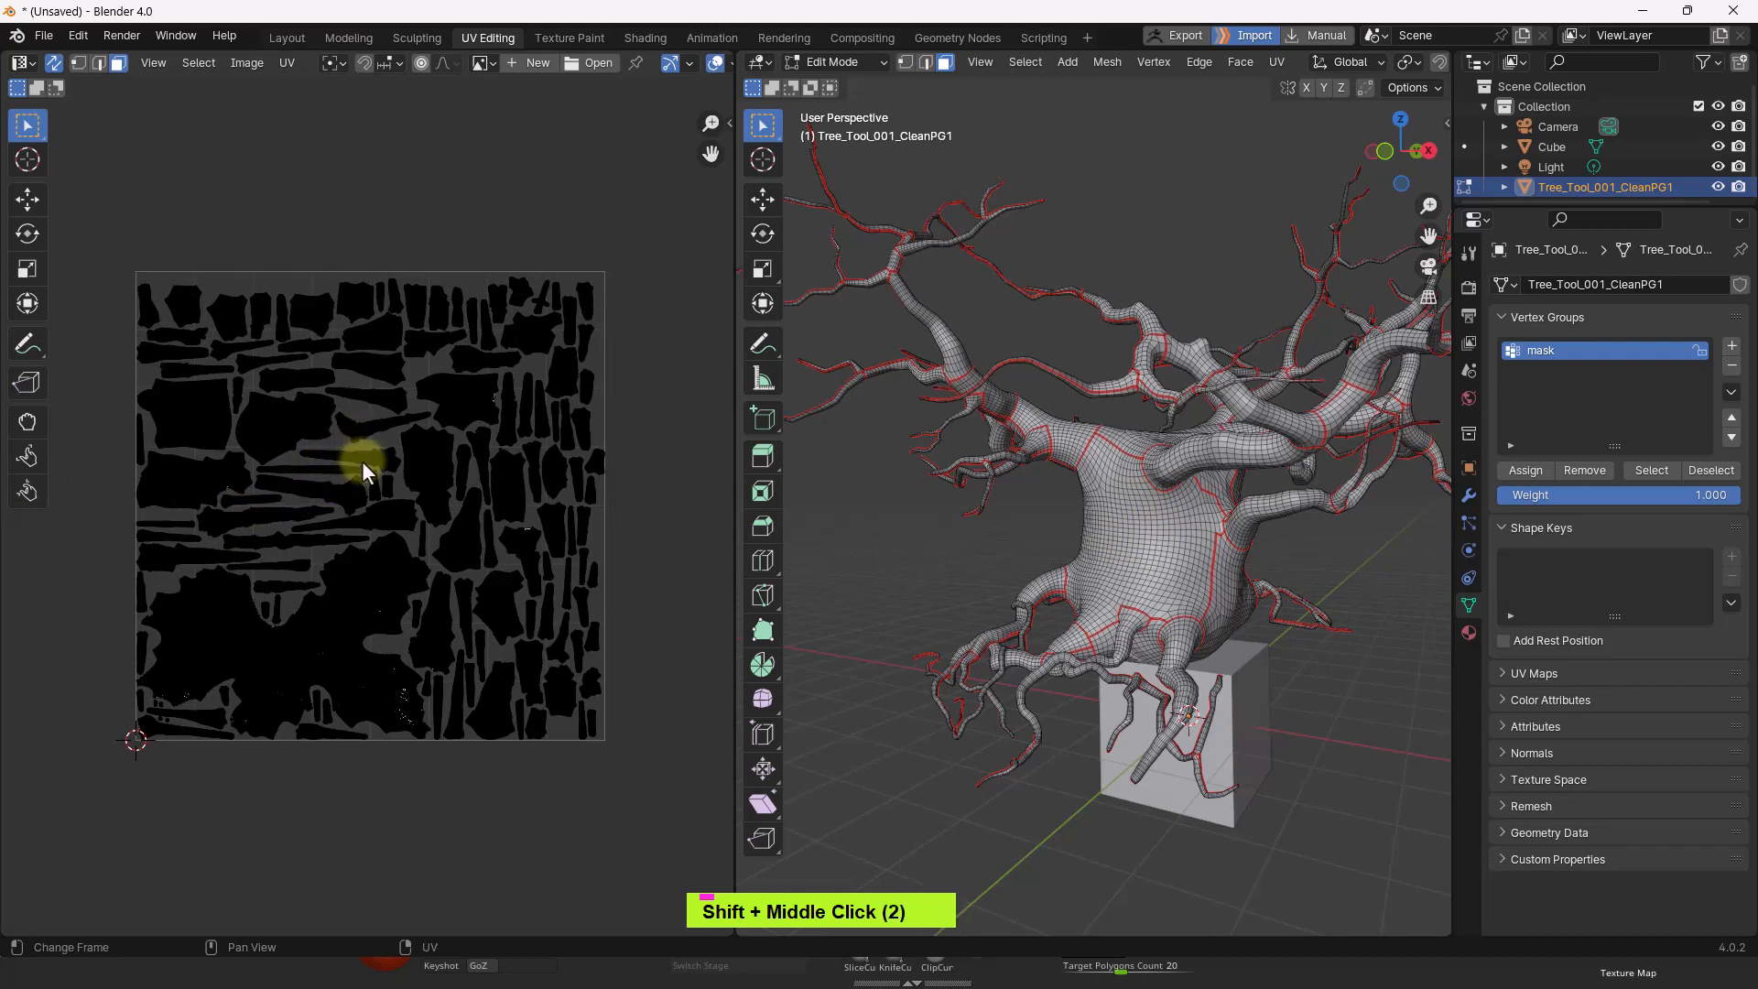
key("3")
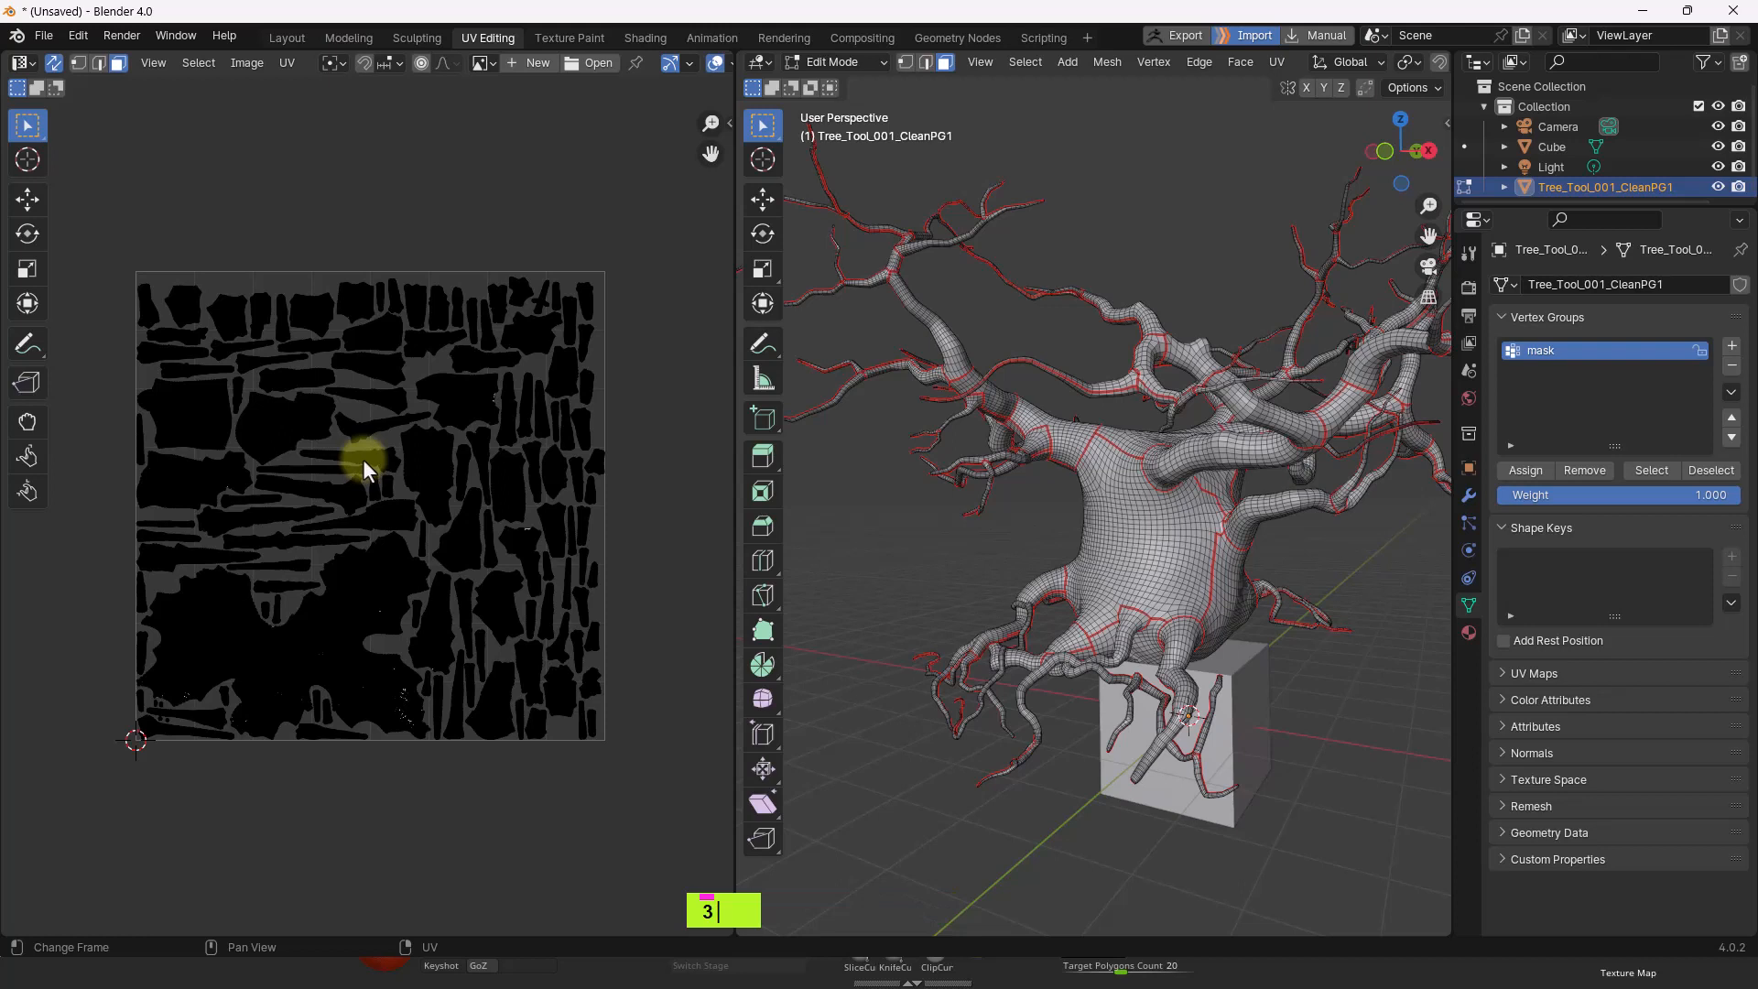
key("l")
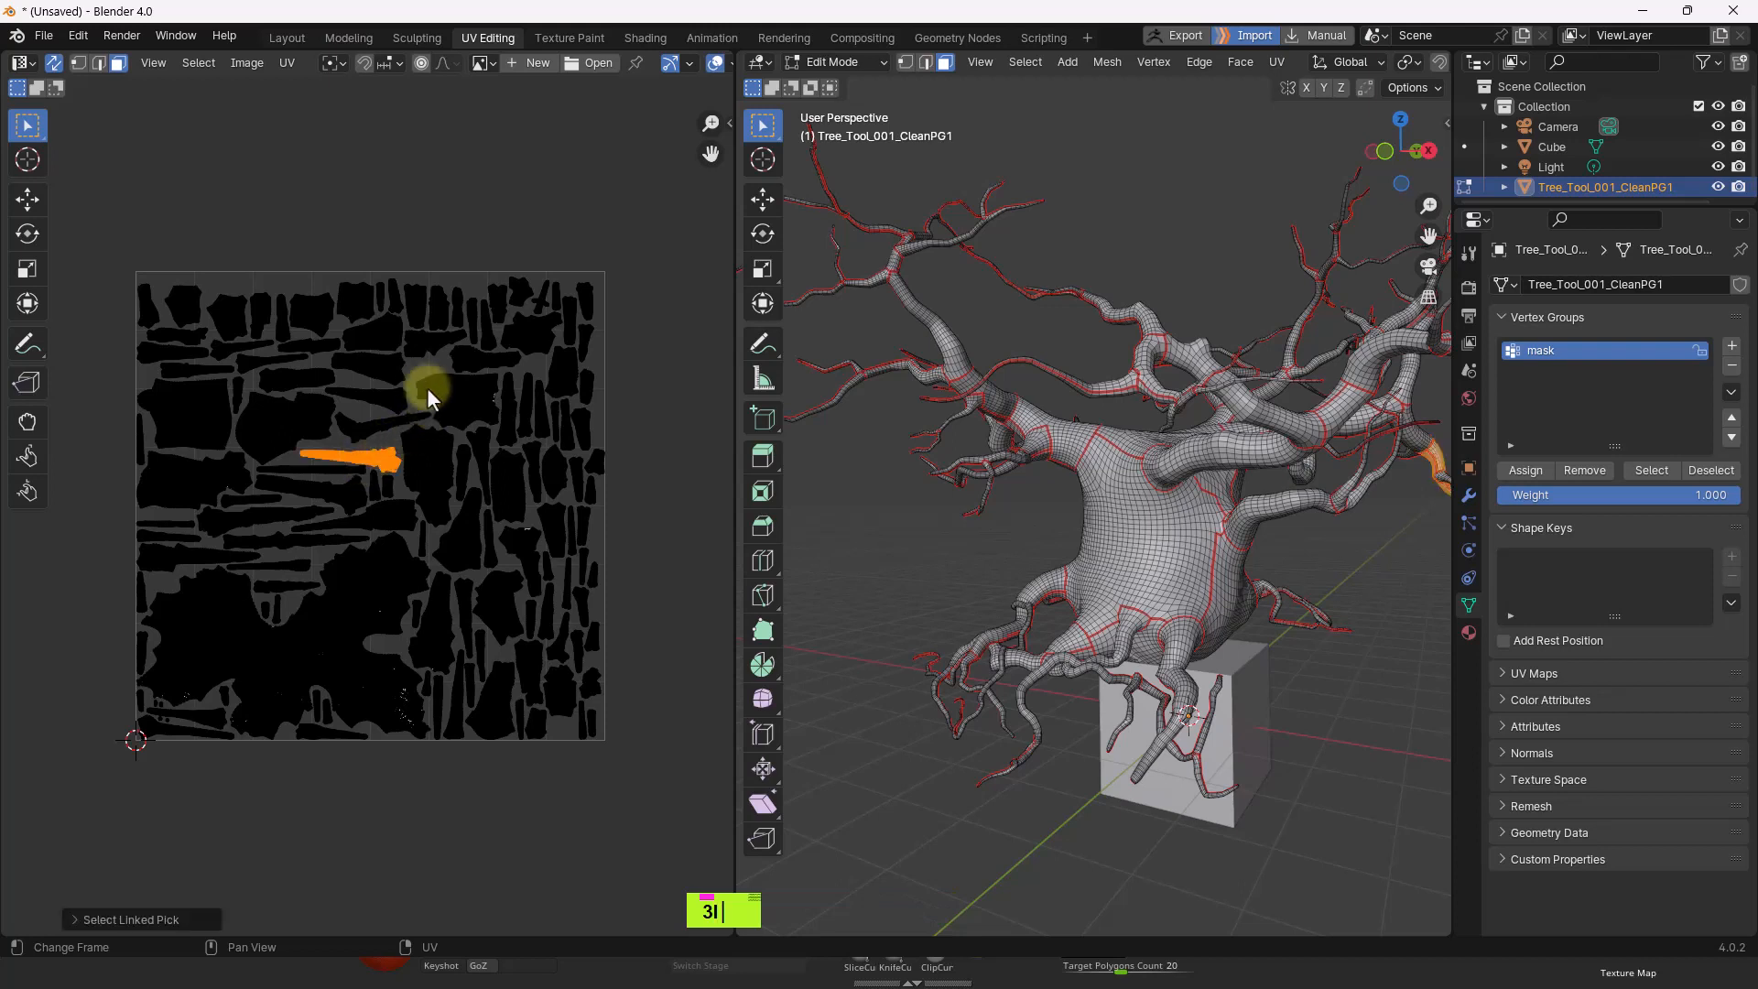
key("r")
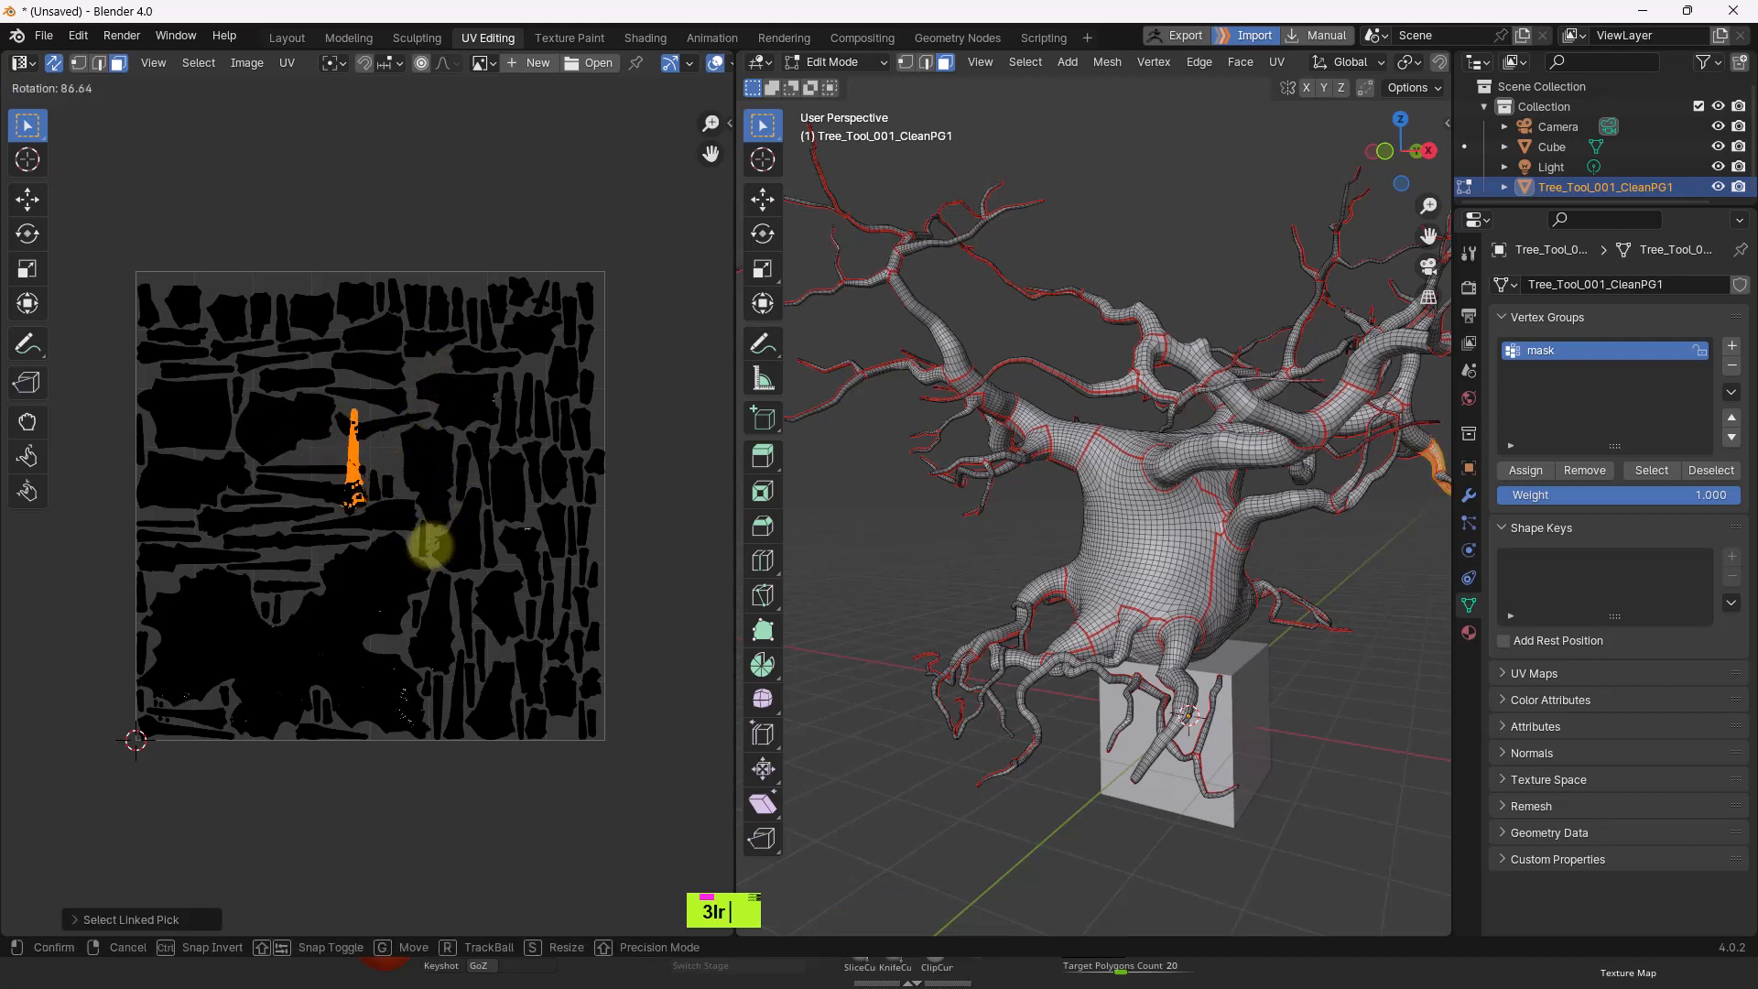
left_click(430, 546)
key("g")
left_click(726, 513)
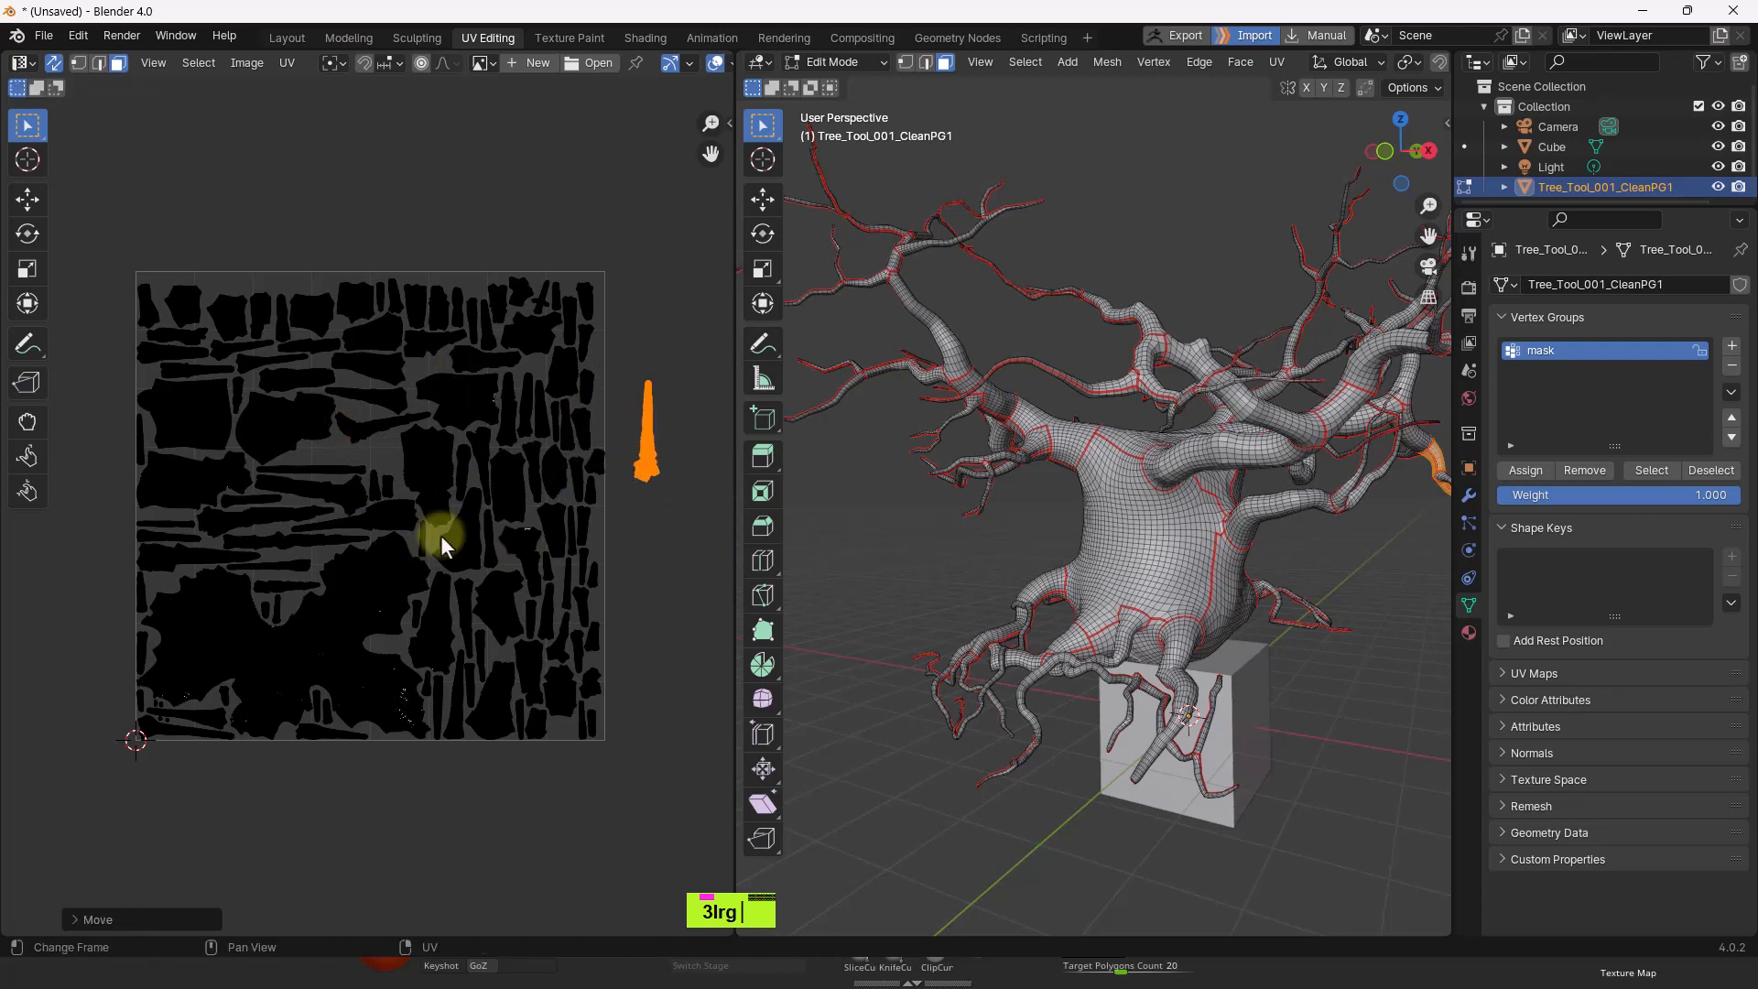
middle_click_drag(368, 489, 438, 447, "shift")
middle_click_drag(698, 515, 649, 478, "shift")
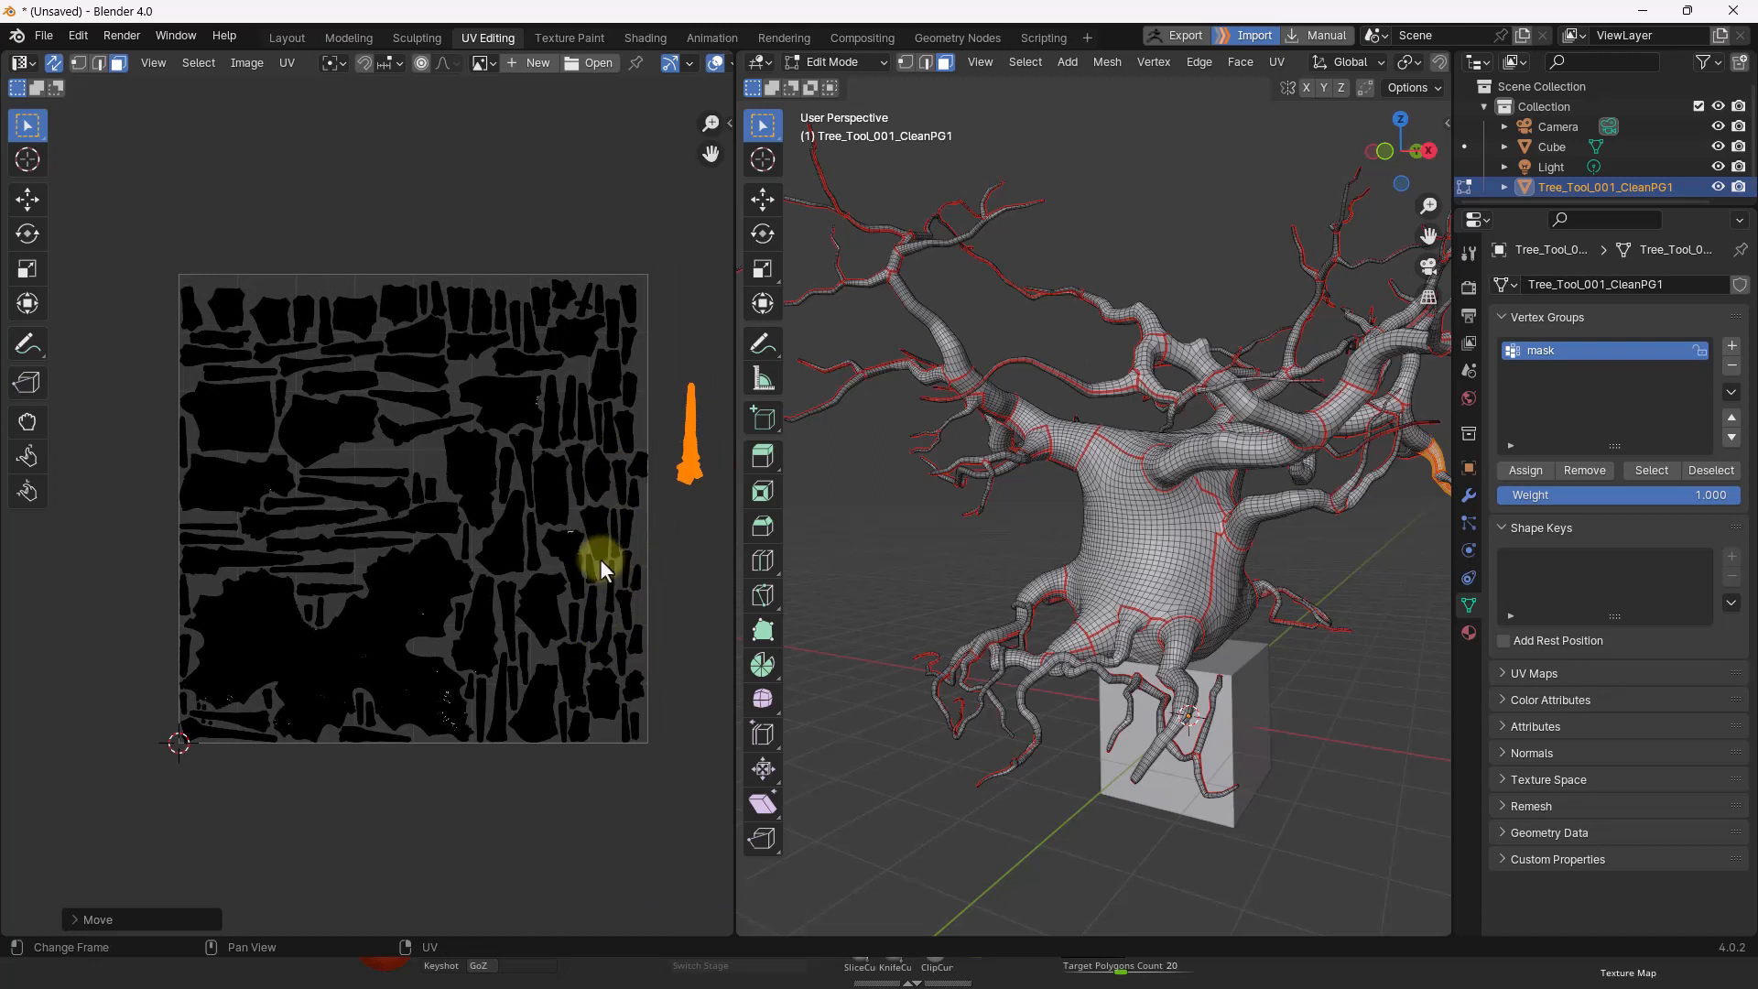
Undo the move and rotation of the branch's UV island.
key("ctrl+z")
key("ctrl+z")
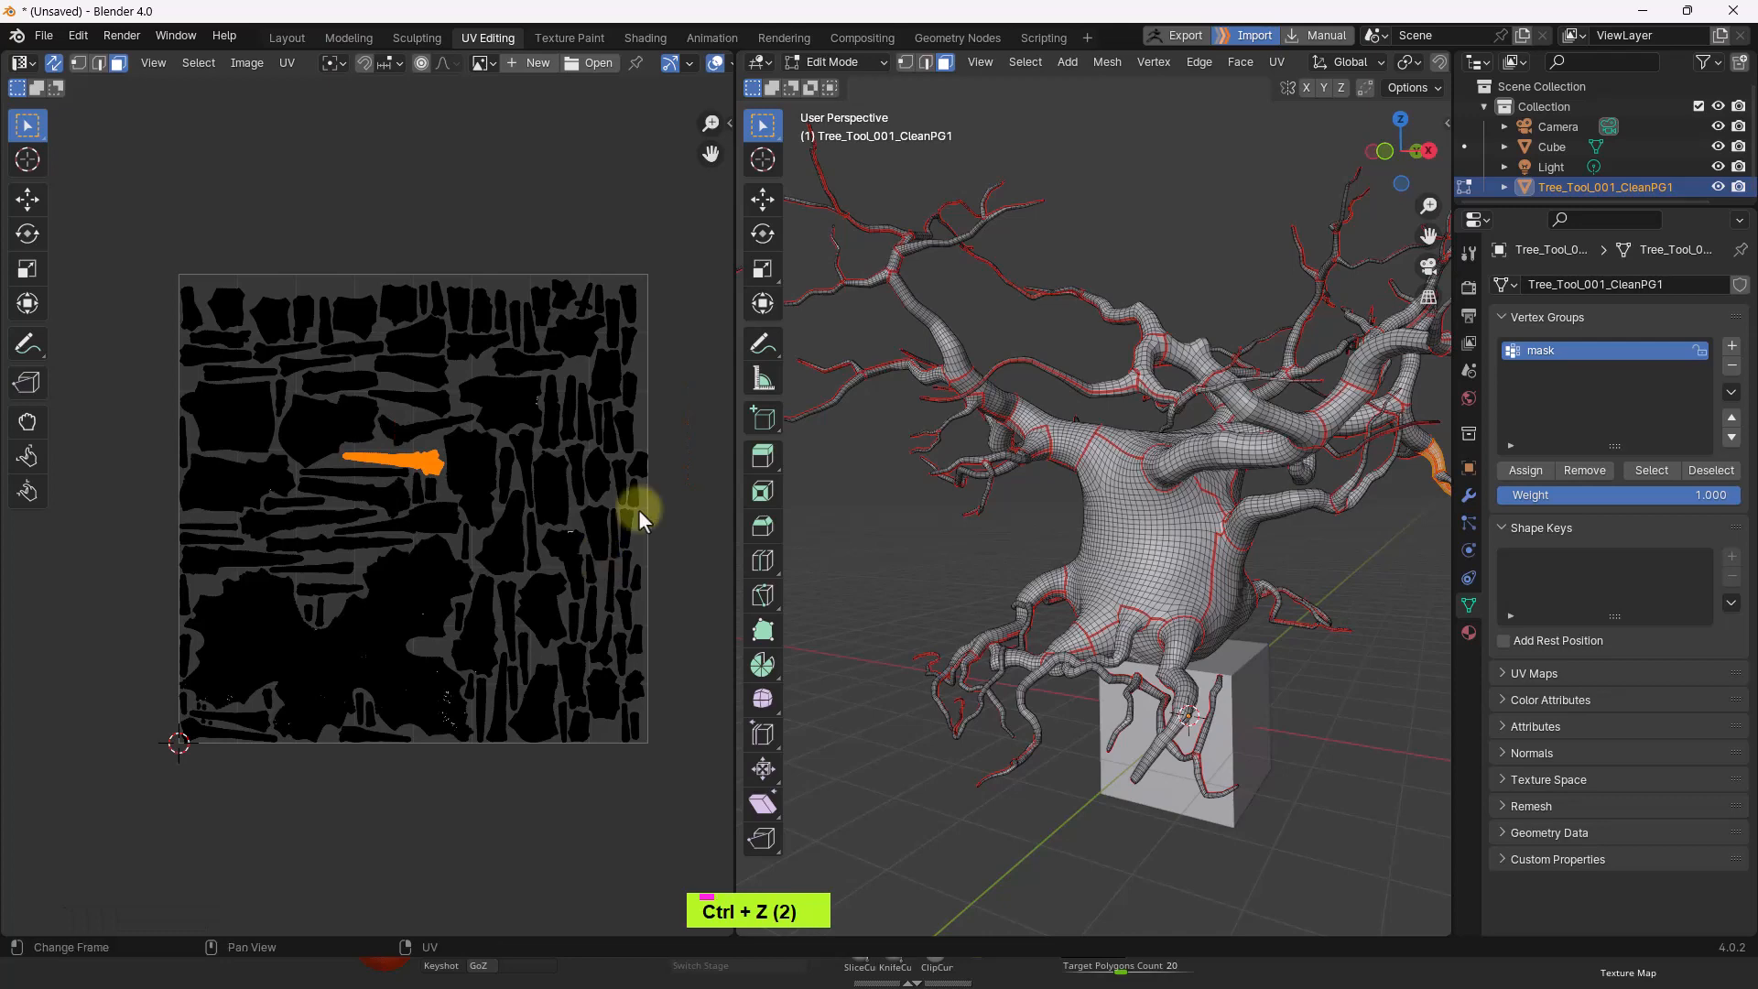
middle_click_drag(688, 481, 662, 496, "shift")
Return the tree to Object Mode and send it back to ZBrush through the GoZ export.
key("Tab")
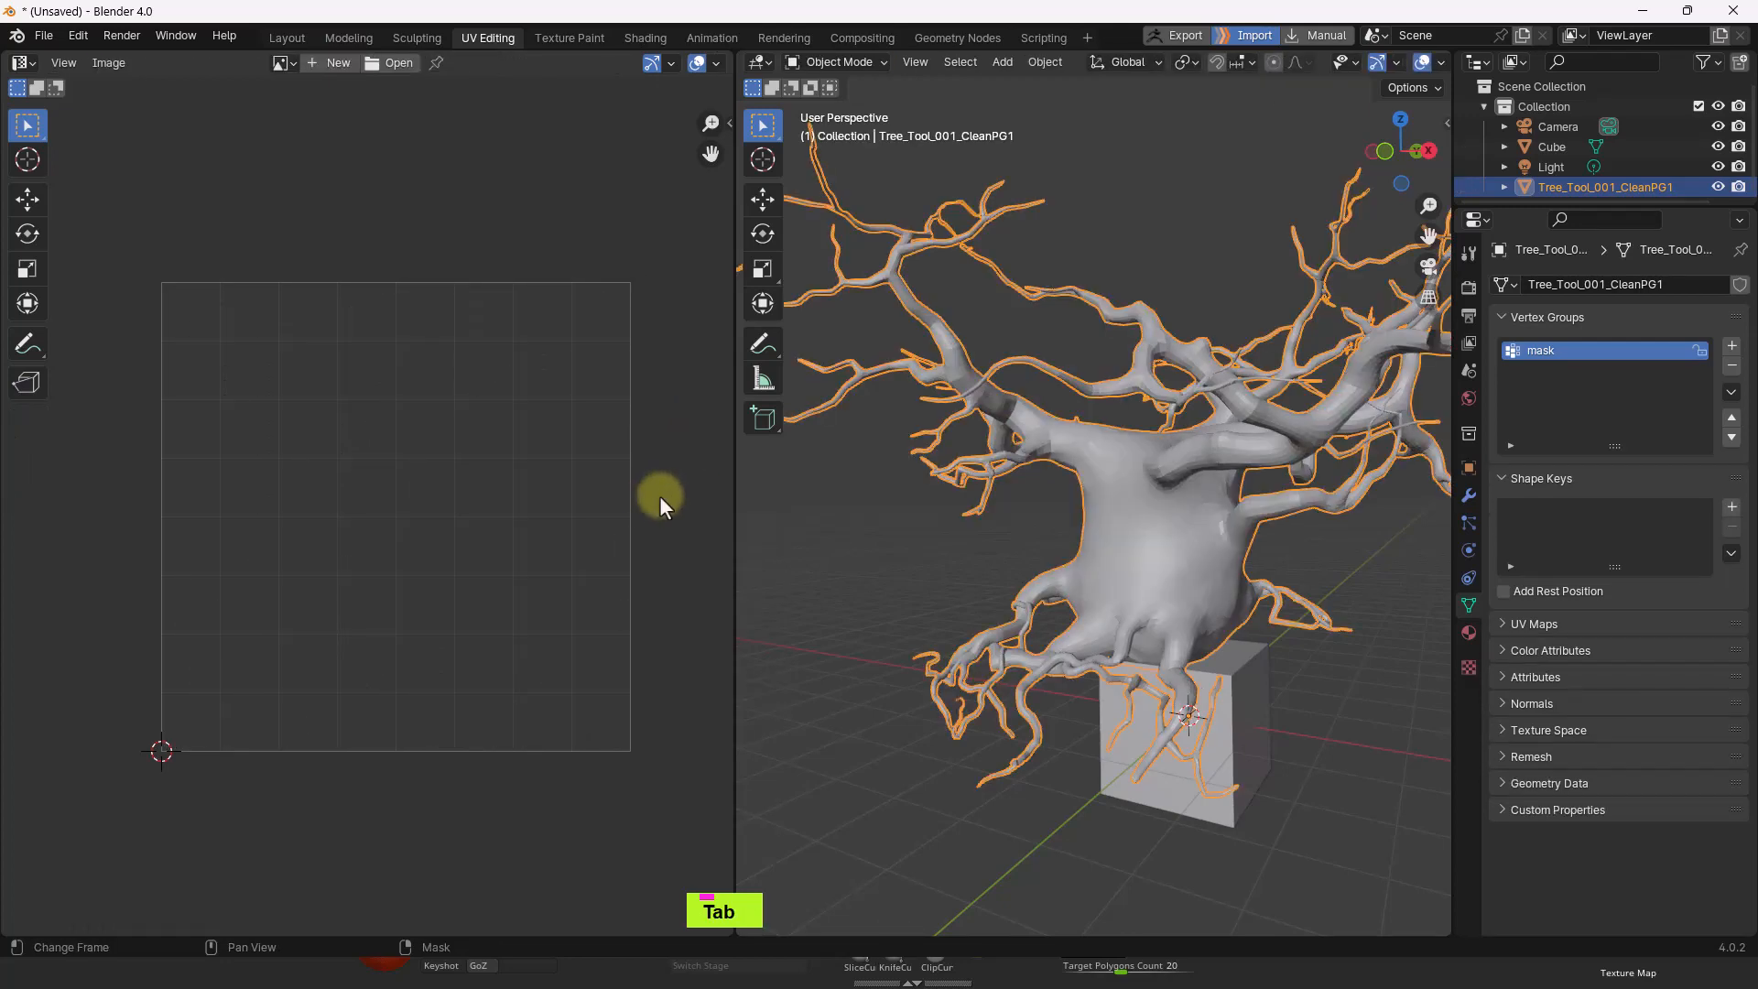
key("Tab")
key("Tab")
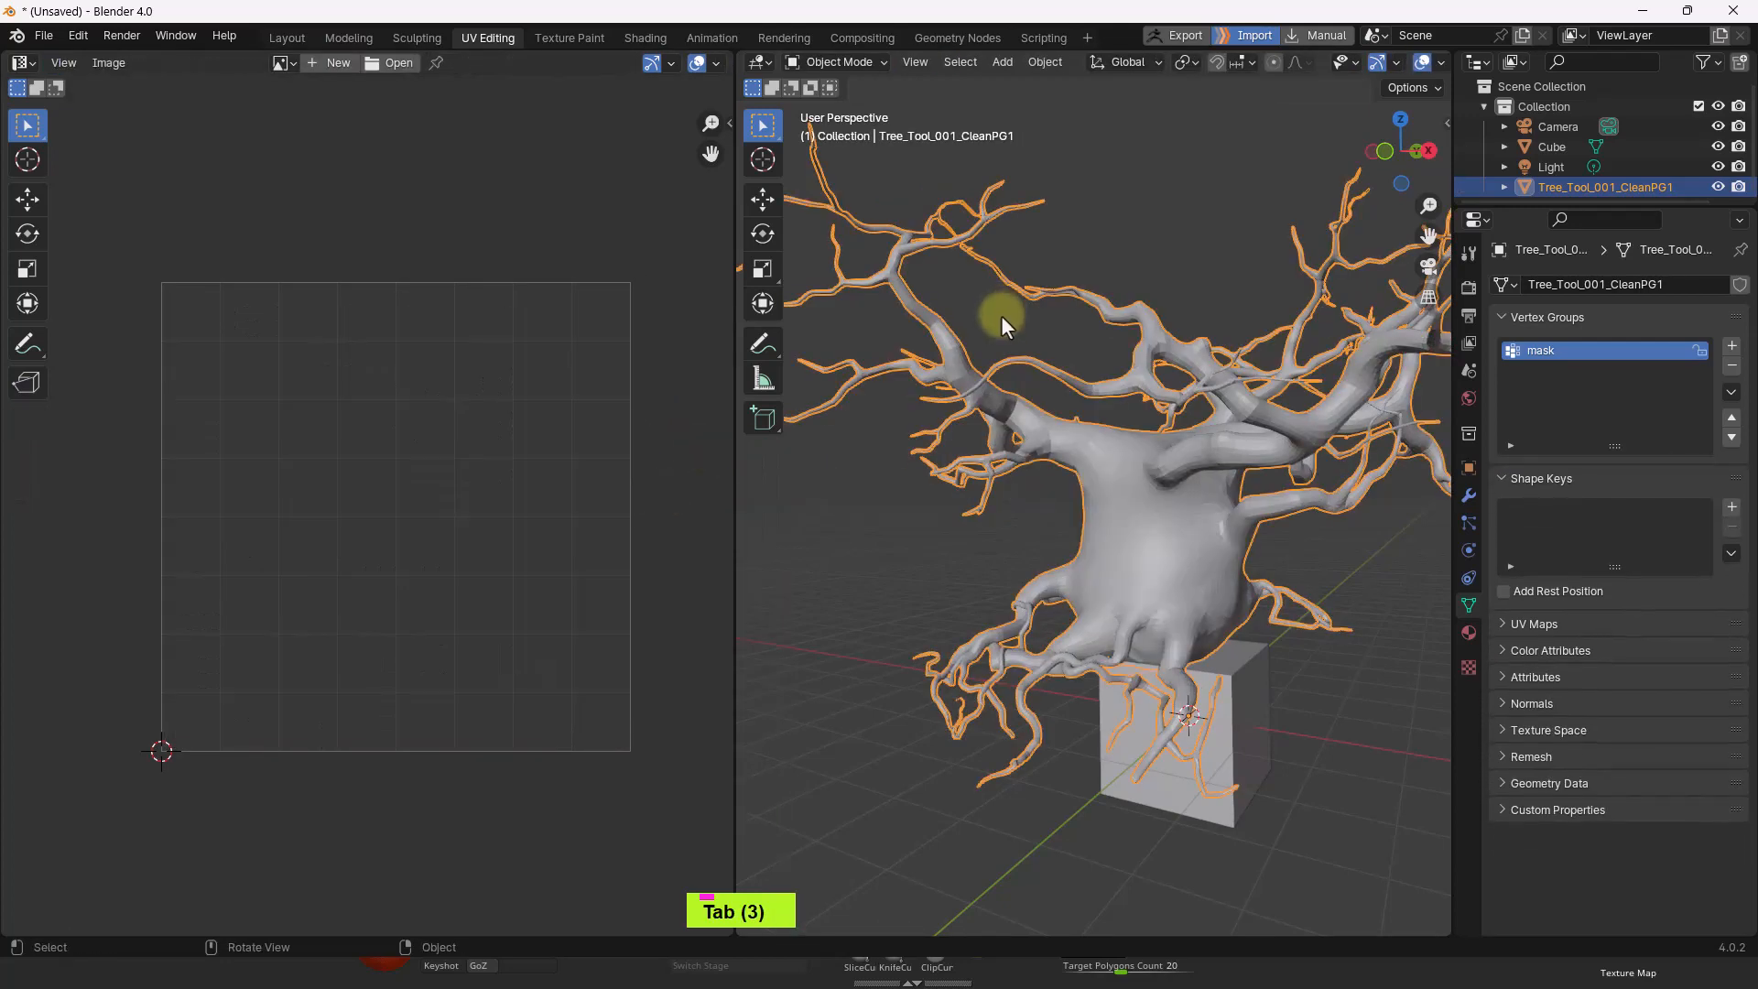
middle_click_drag(1002, 315, 1046, 459, "shift")
scroll(977, 453, "down", 3)
scroll(1111, 412, "up", 3)
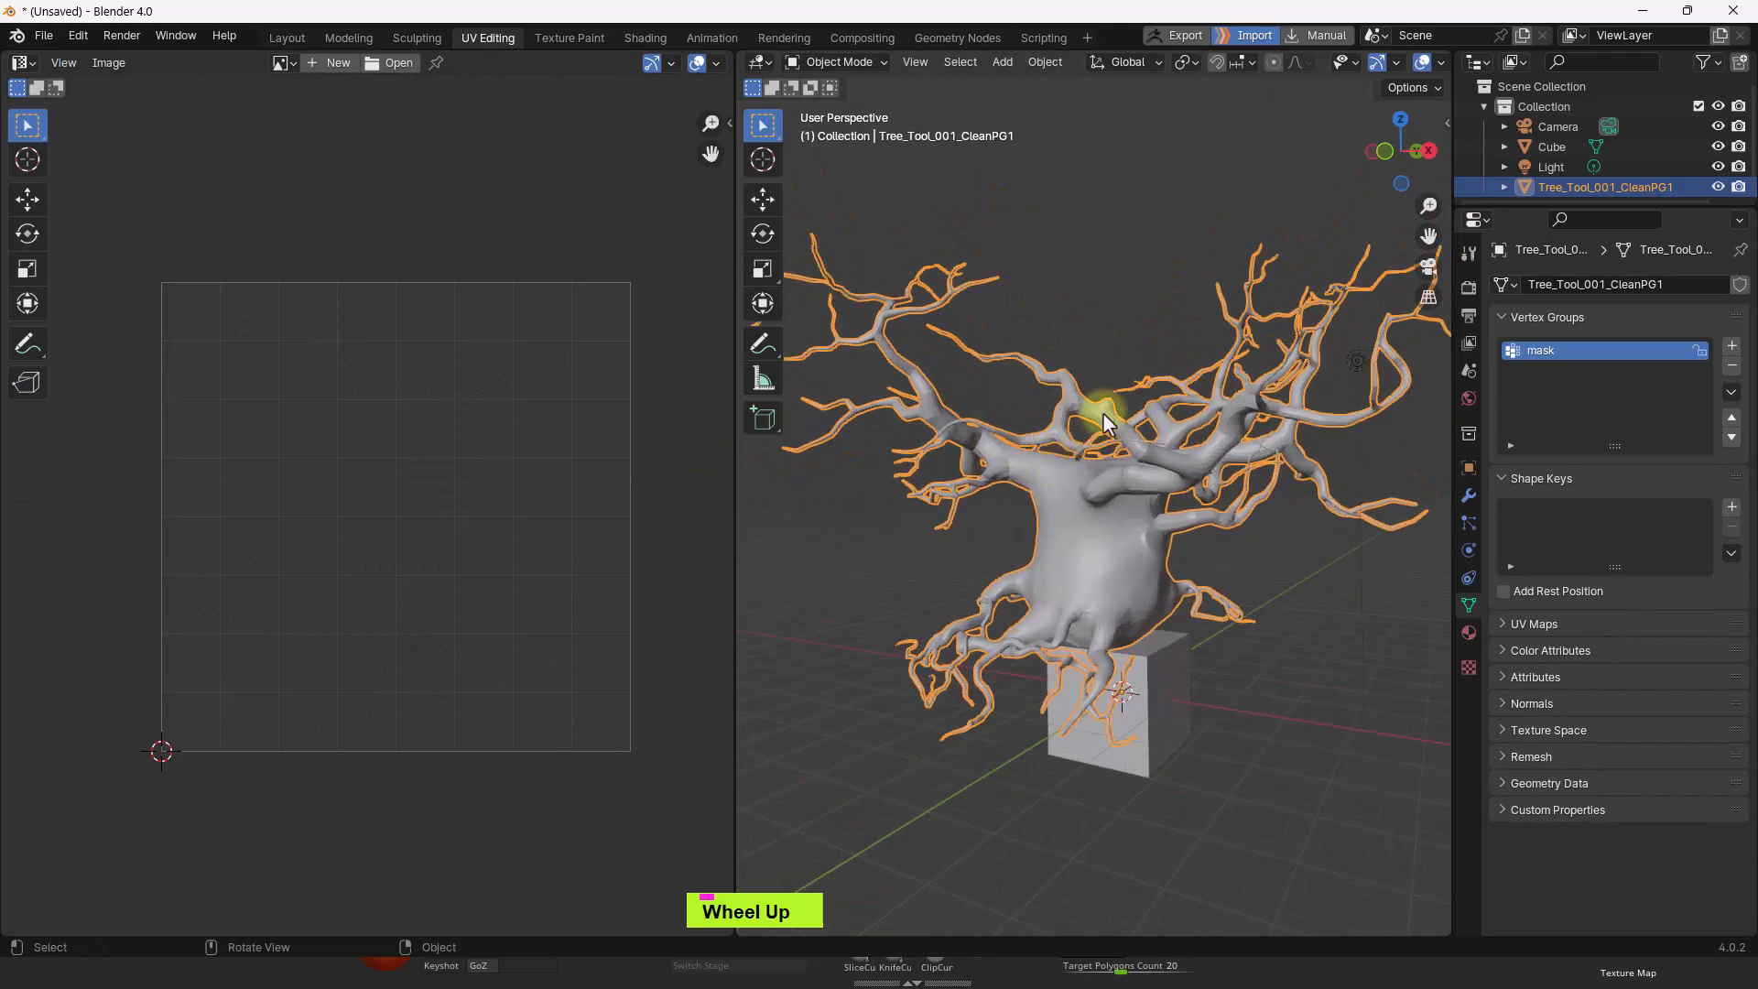
middle_click_drag(1110, 412, 1135, 392, "shift")
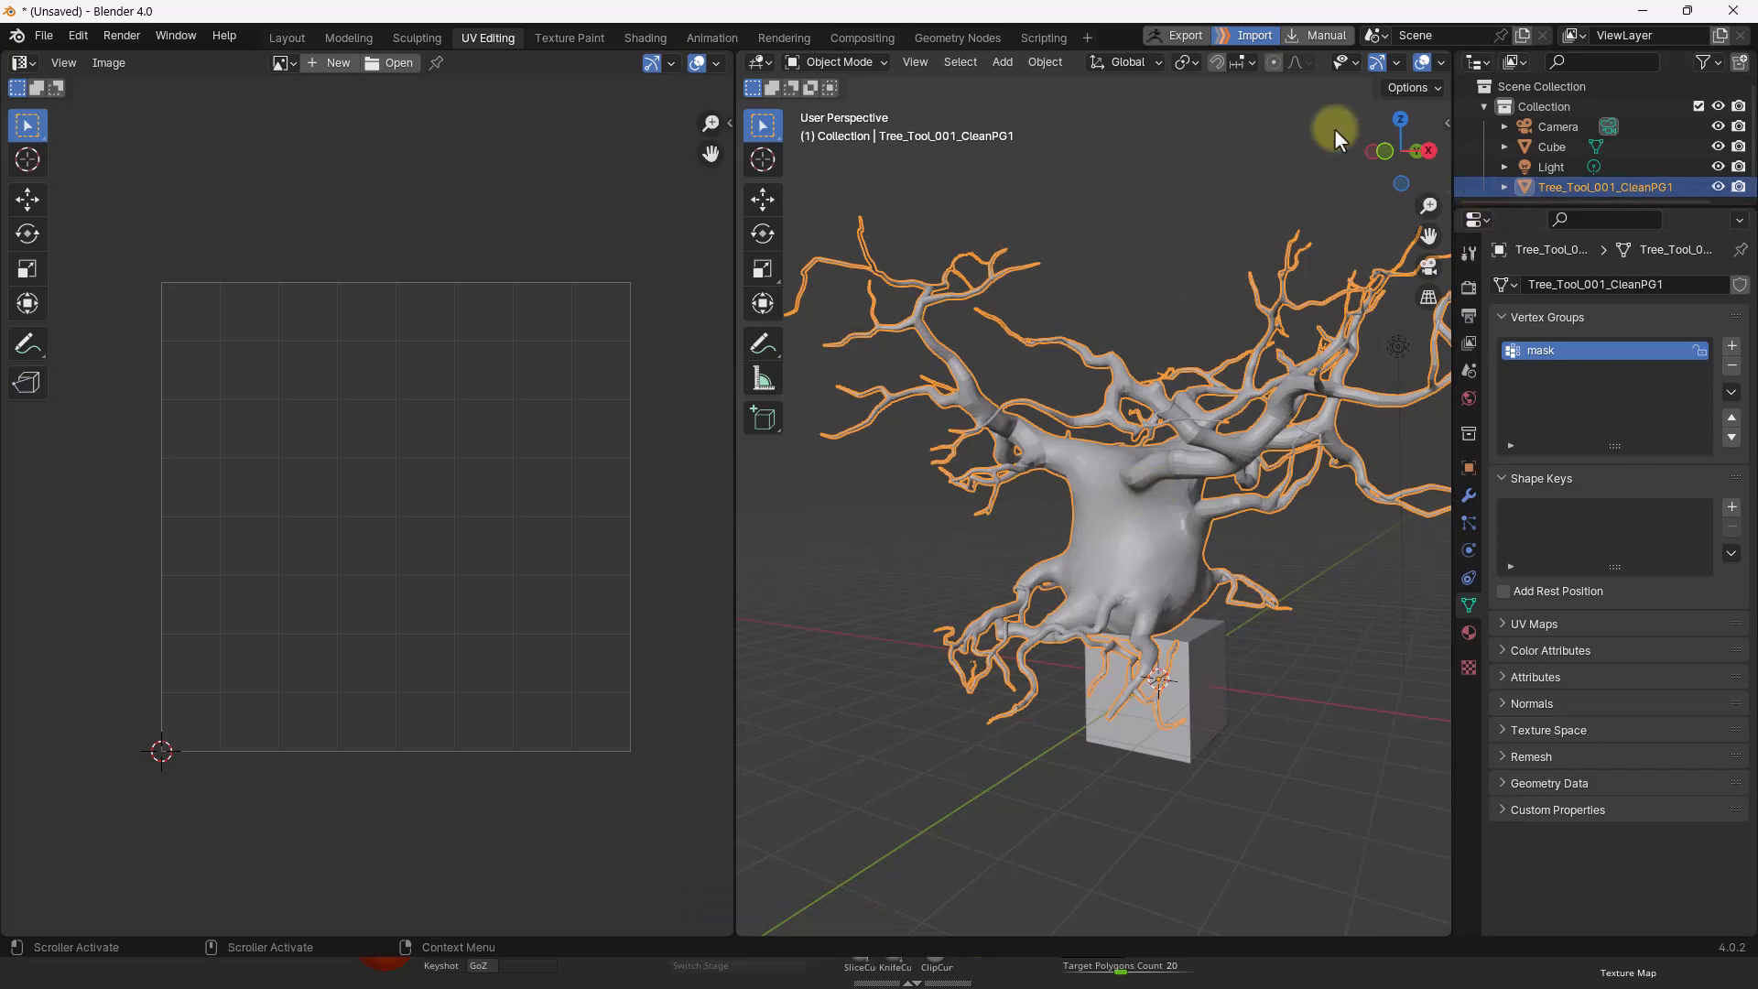
left_click(1176, 35)
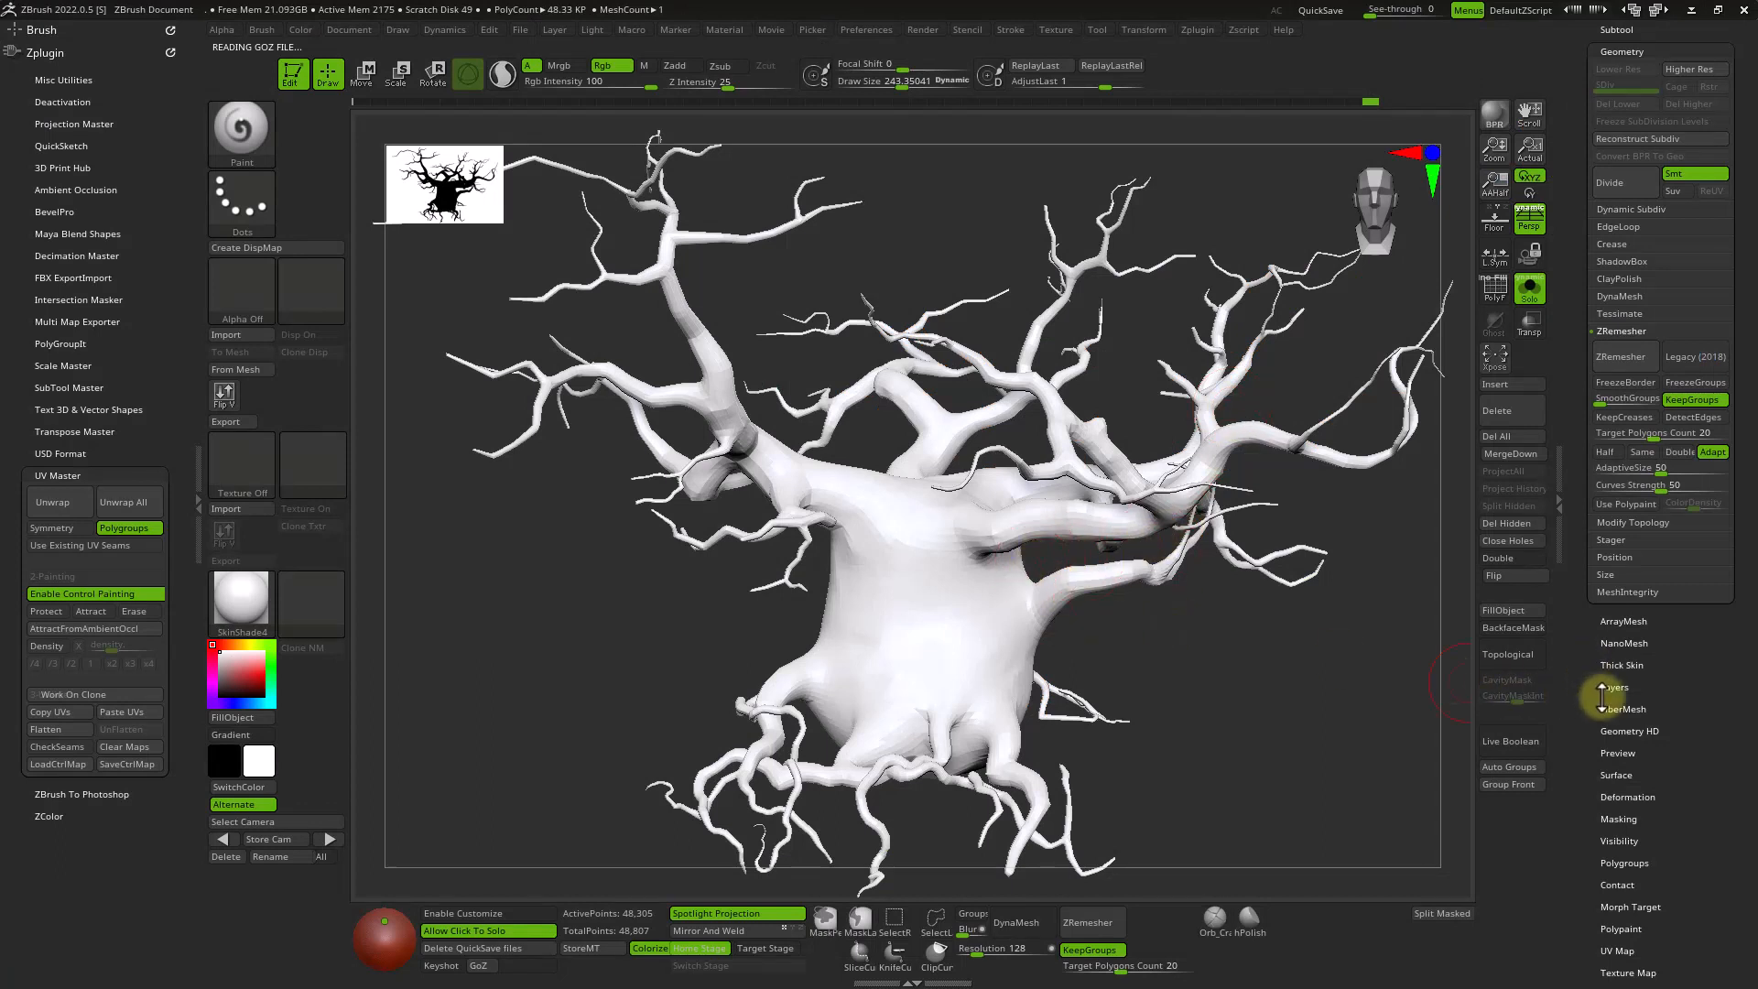
Show the tree's UV layout flattened with Morph UV in the UV Map settings.
left_click_drag(1604, 689, 1589, 543)
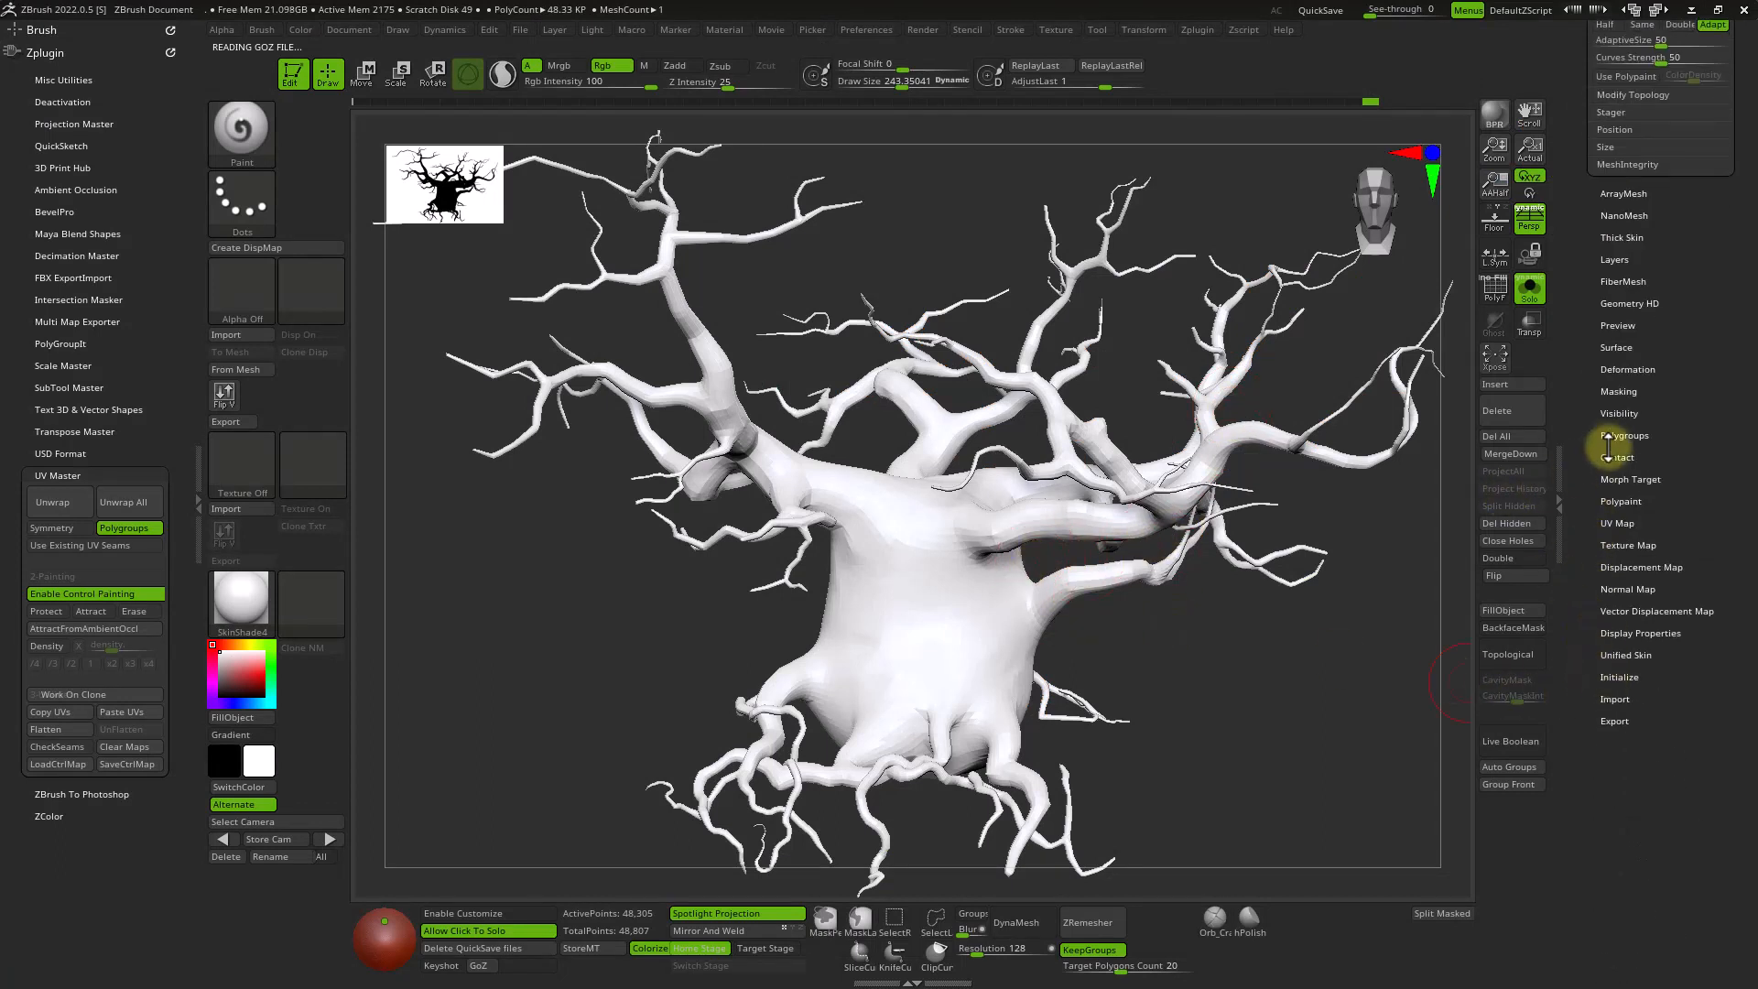
left_click(1617, 523)
left_click(1616, 399)
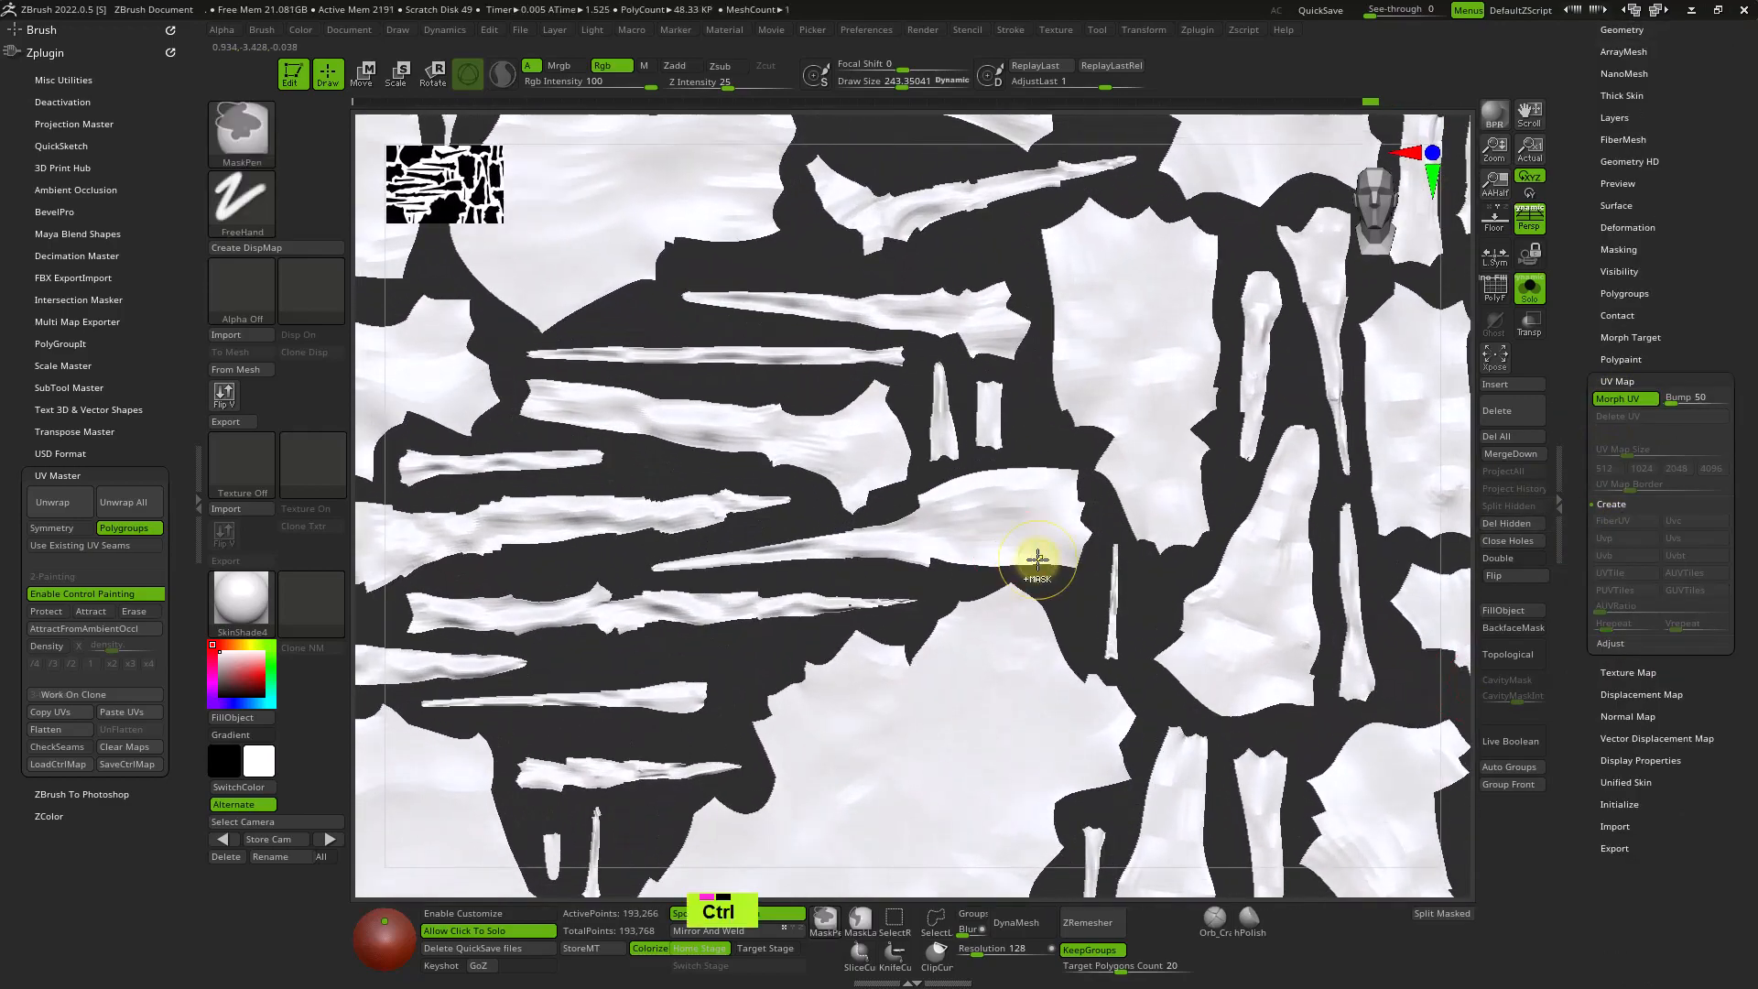
Examine the tree's whole flattened UV layout, then switch off Morph UV to restore its 3D shape.
right_click_drag(1032, 561, 968, 372, "ctrl")
right_click_drag(1161, 541, 1095, 522, "alt")
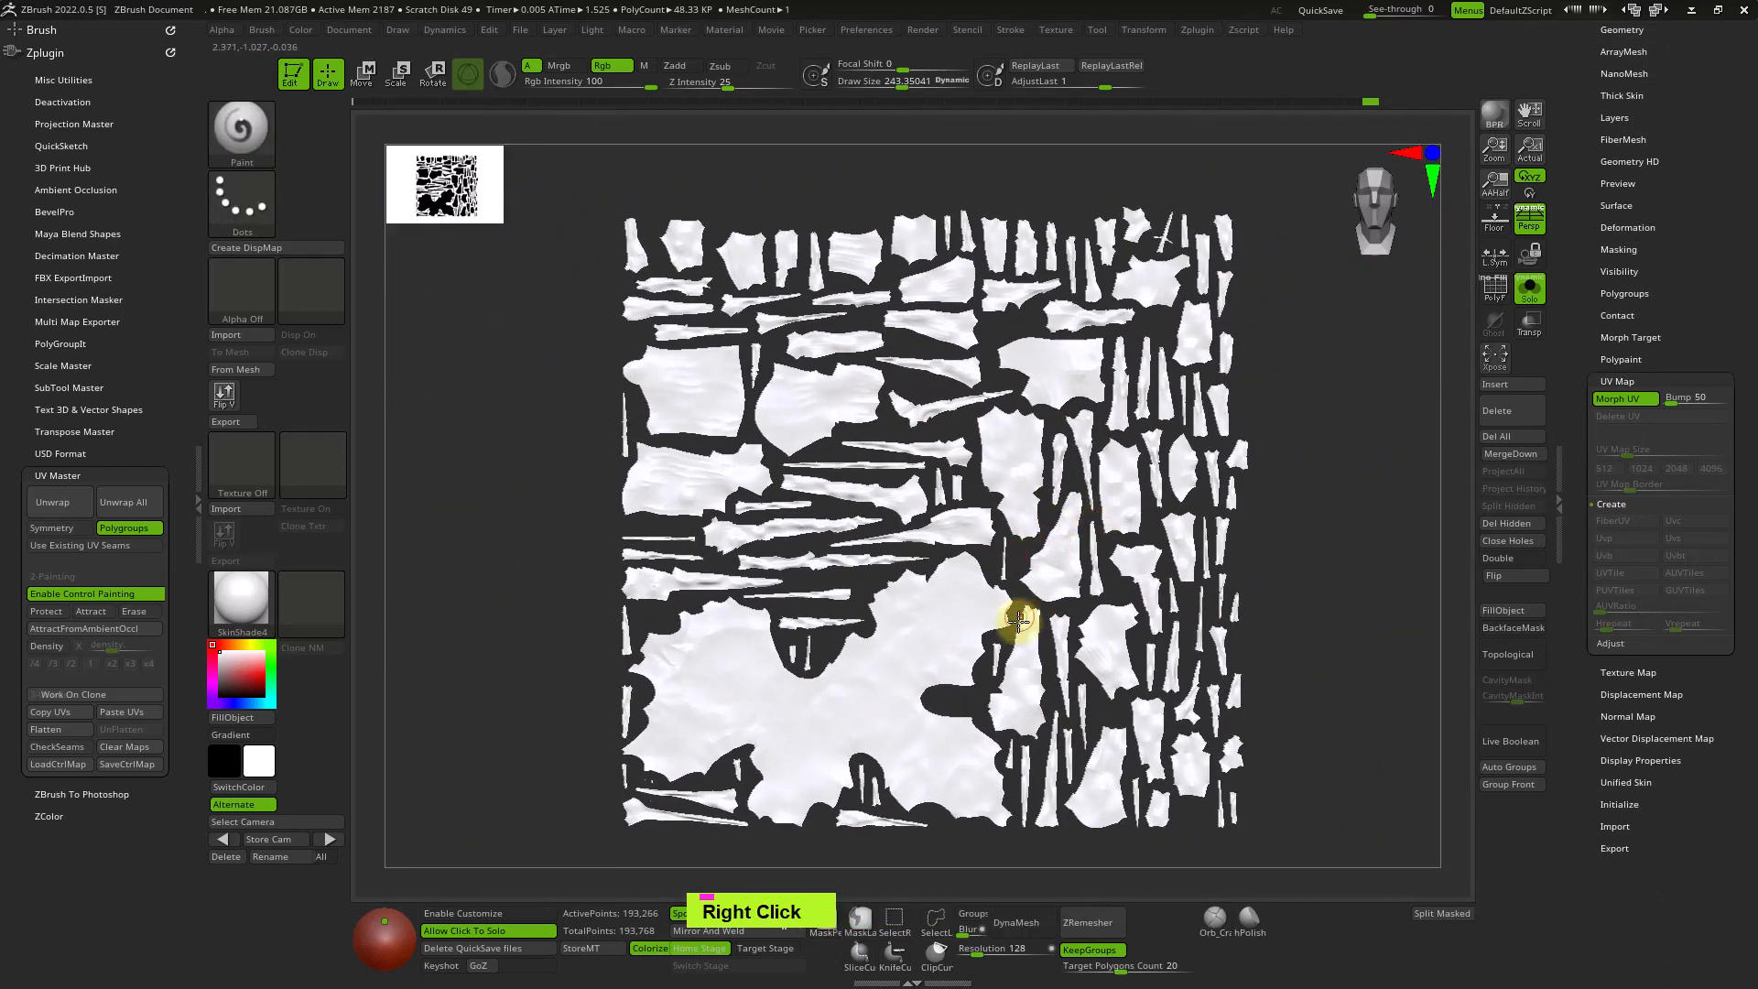
left_click(1618, 398)
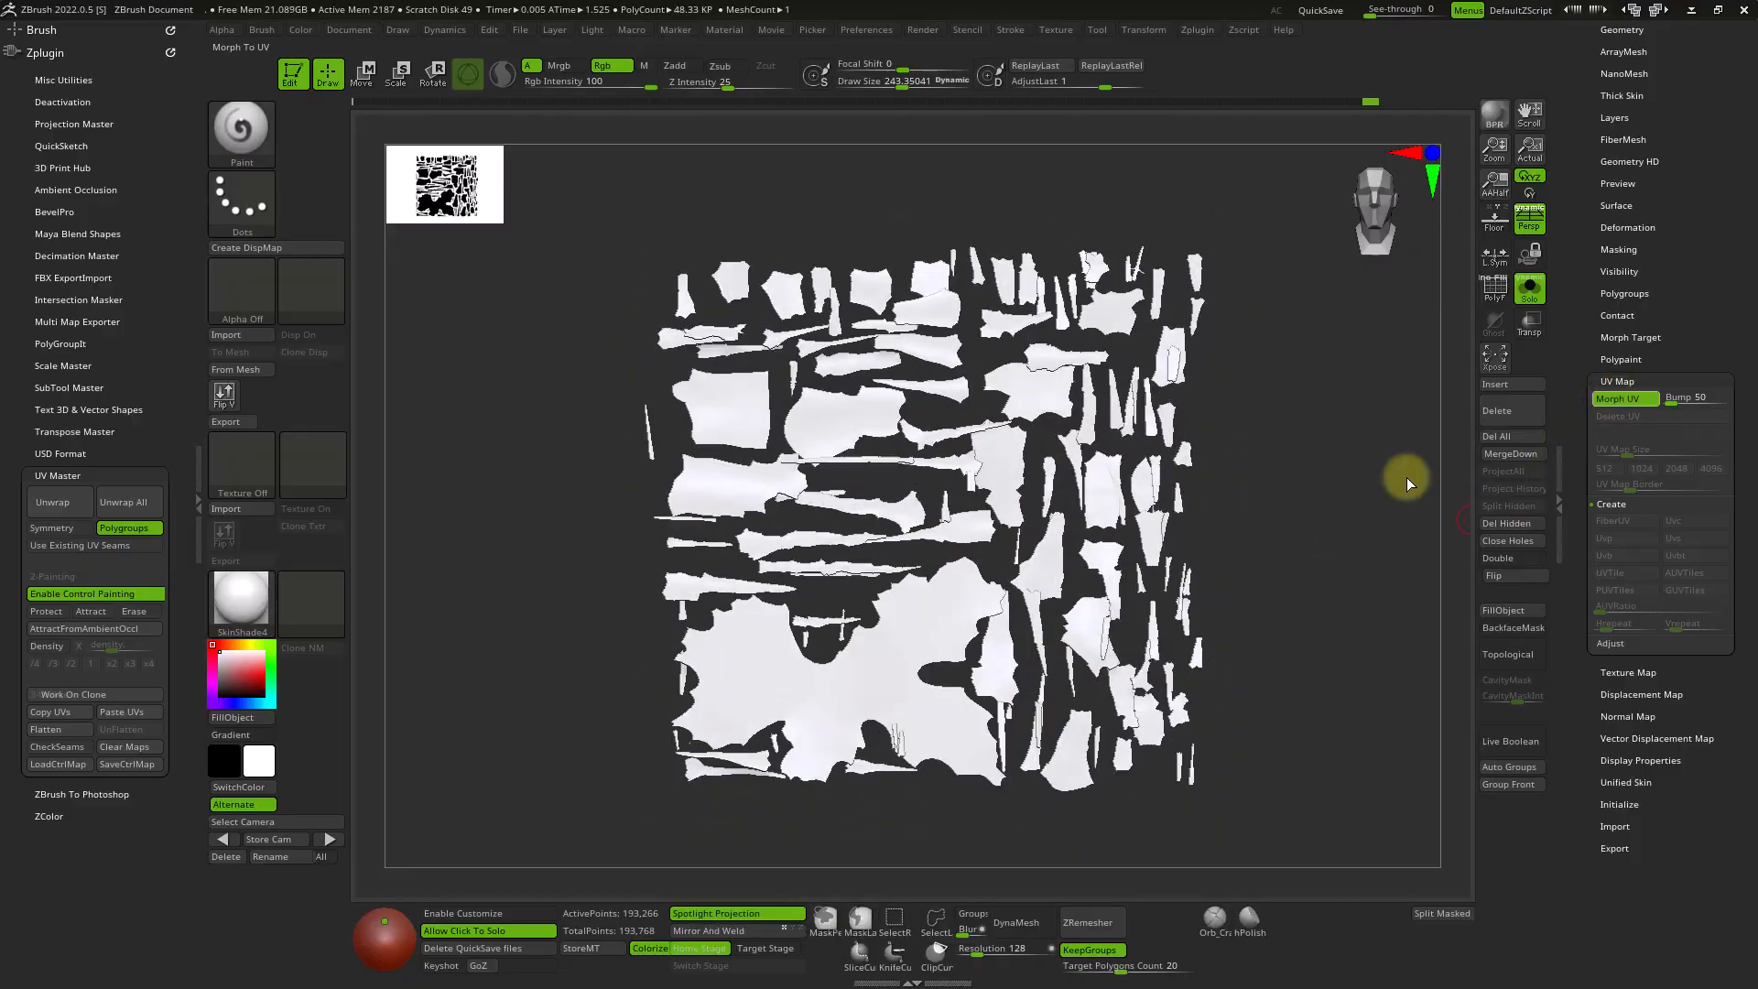
Switch to Blender, put the tree in Edit Mode and select all of its UV islands.
key("alt+Tab")
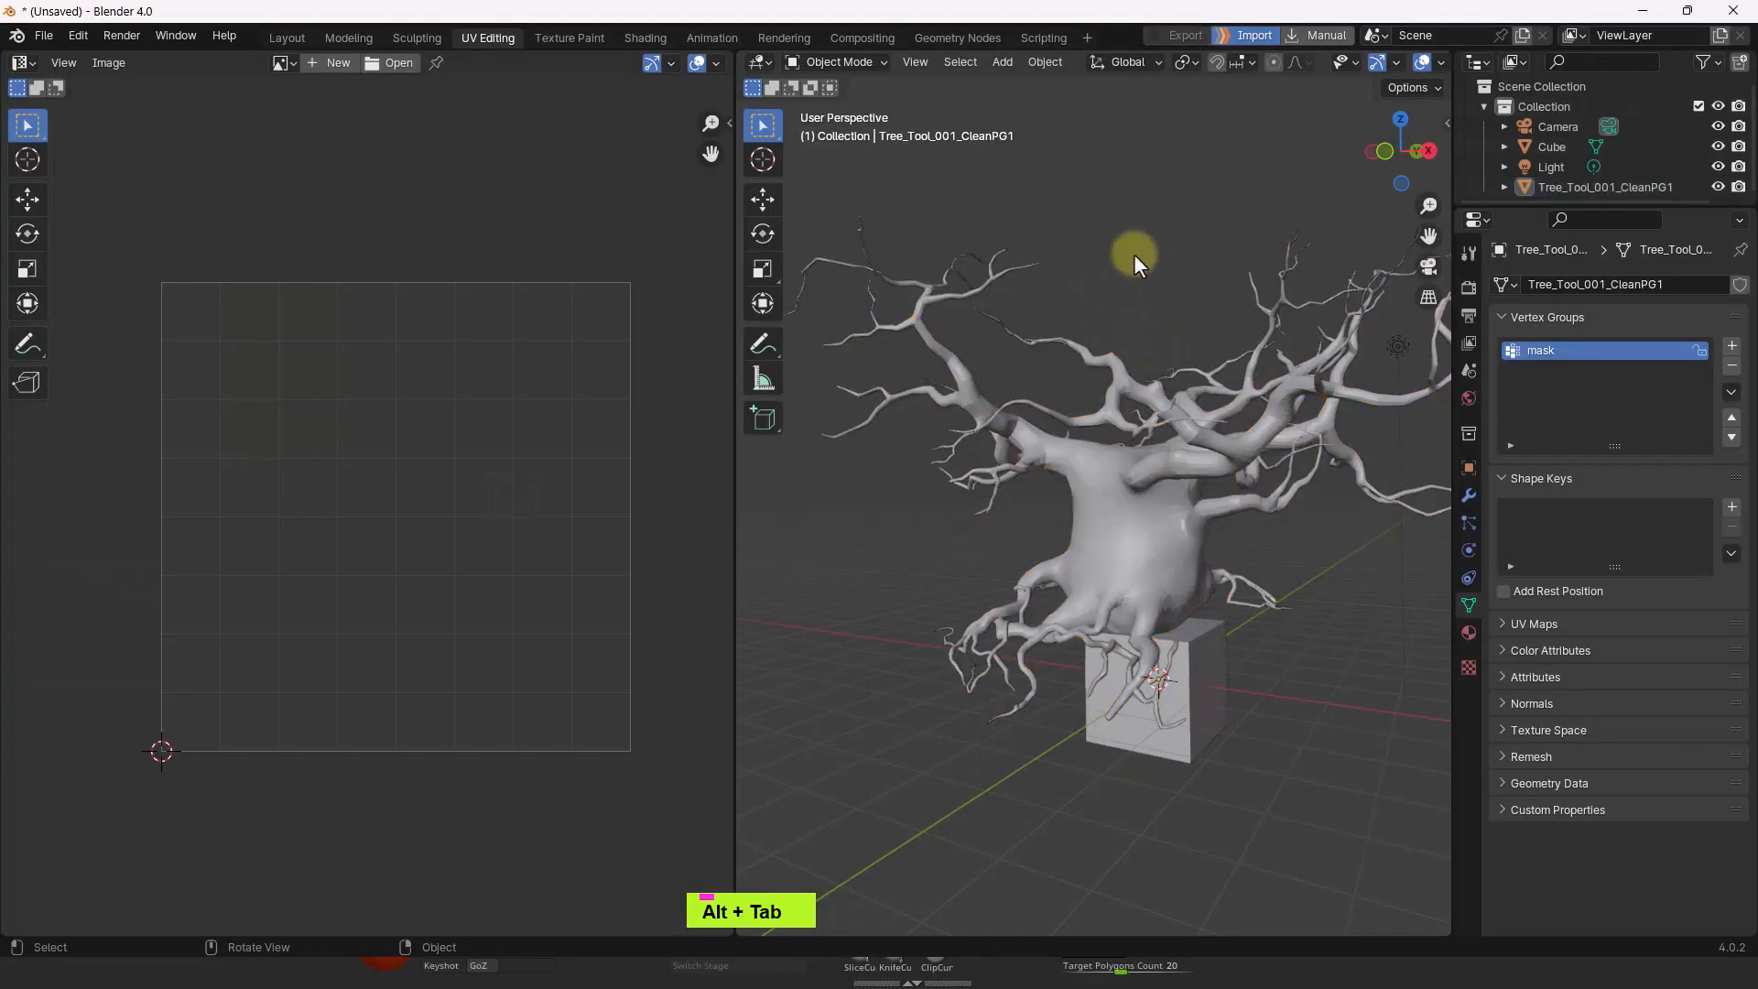
left_click(1151, 492)
key("Tab")
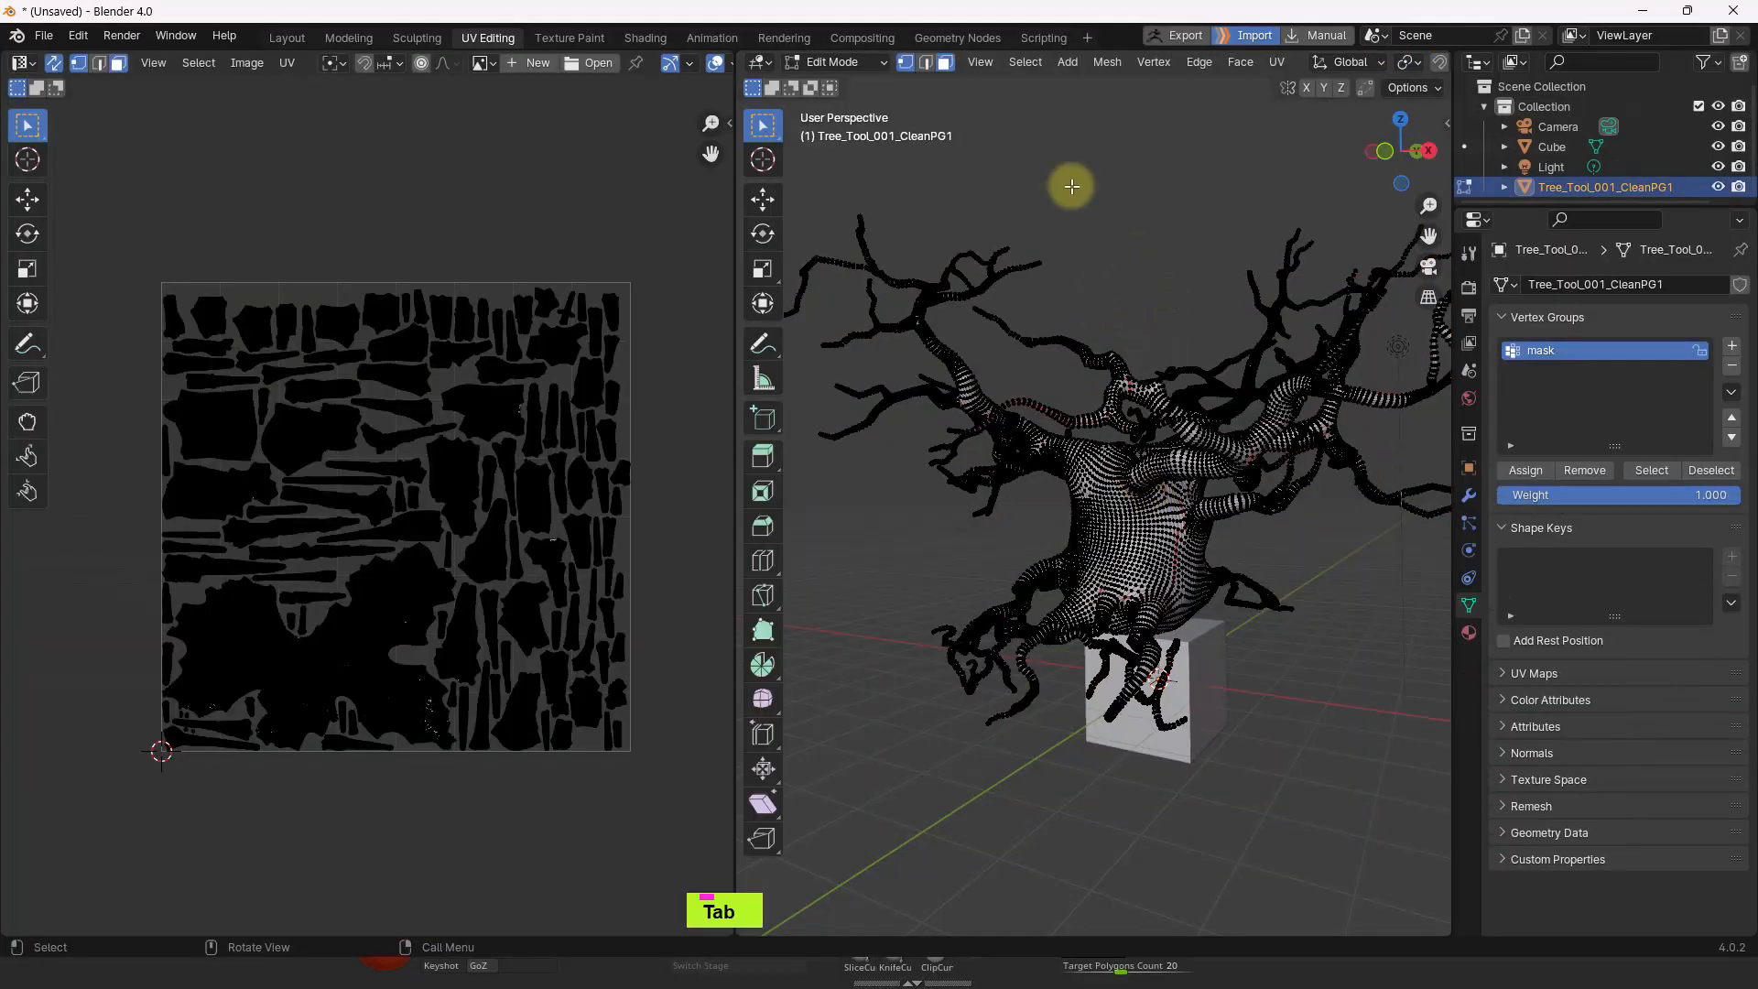
key("ctrl+a")
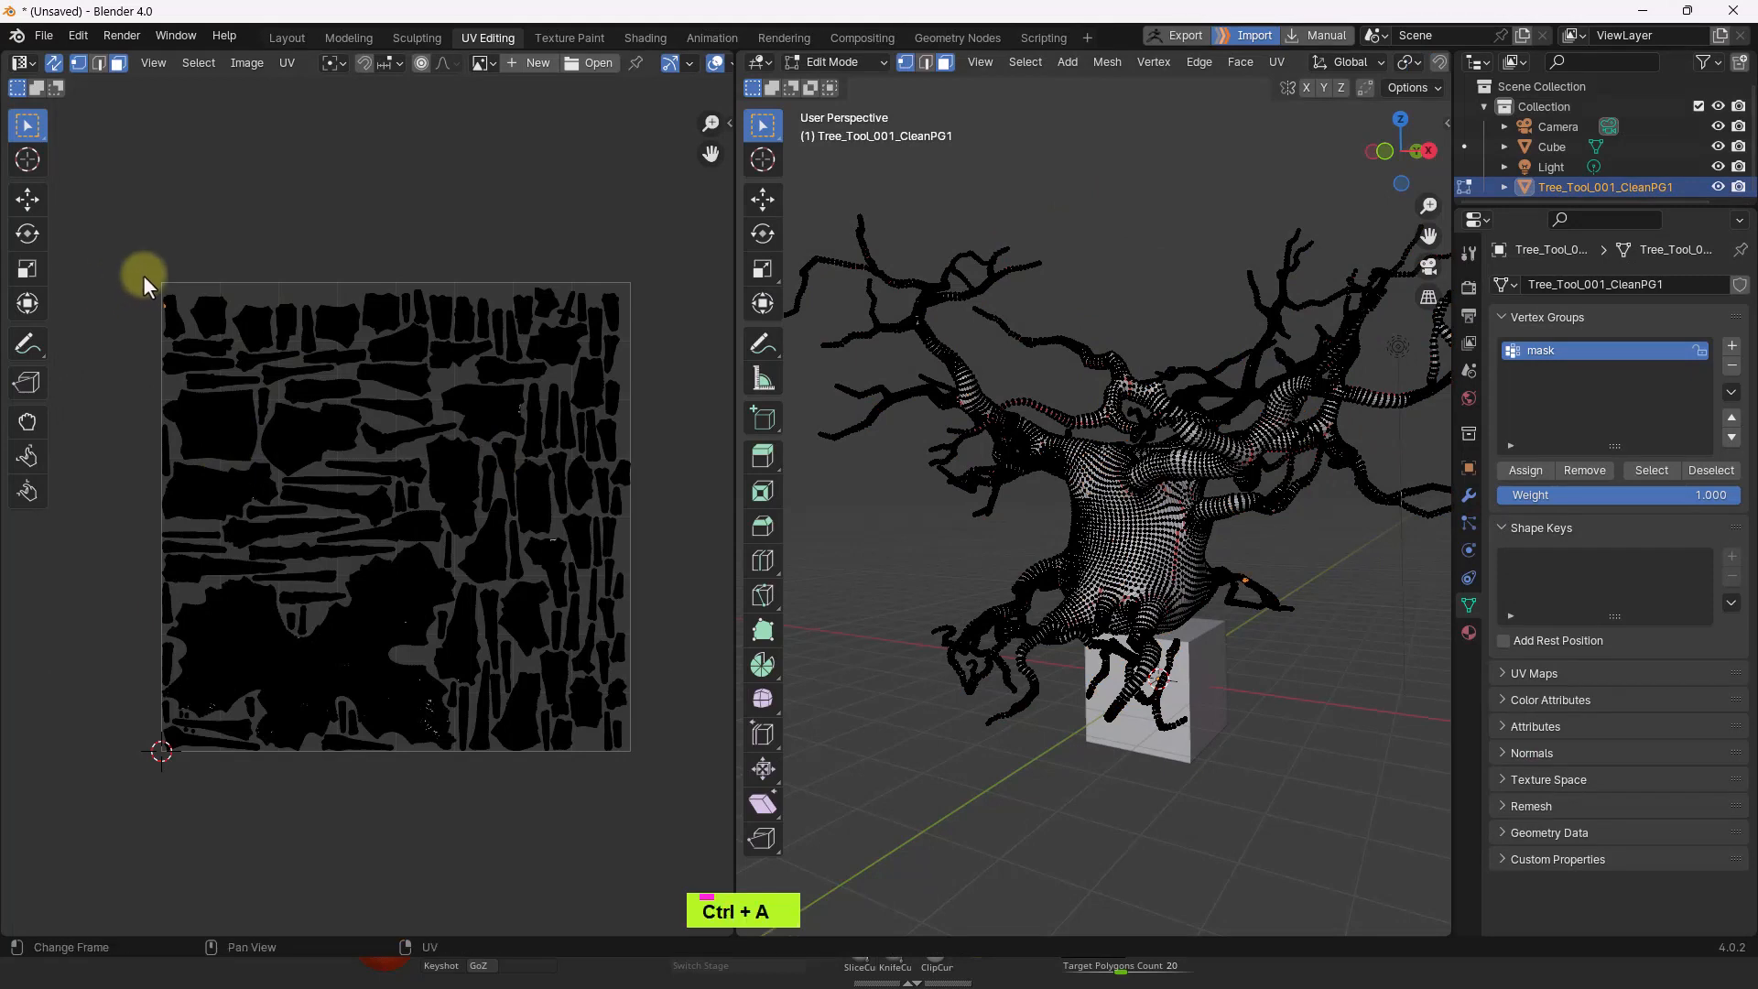
key("a")
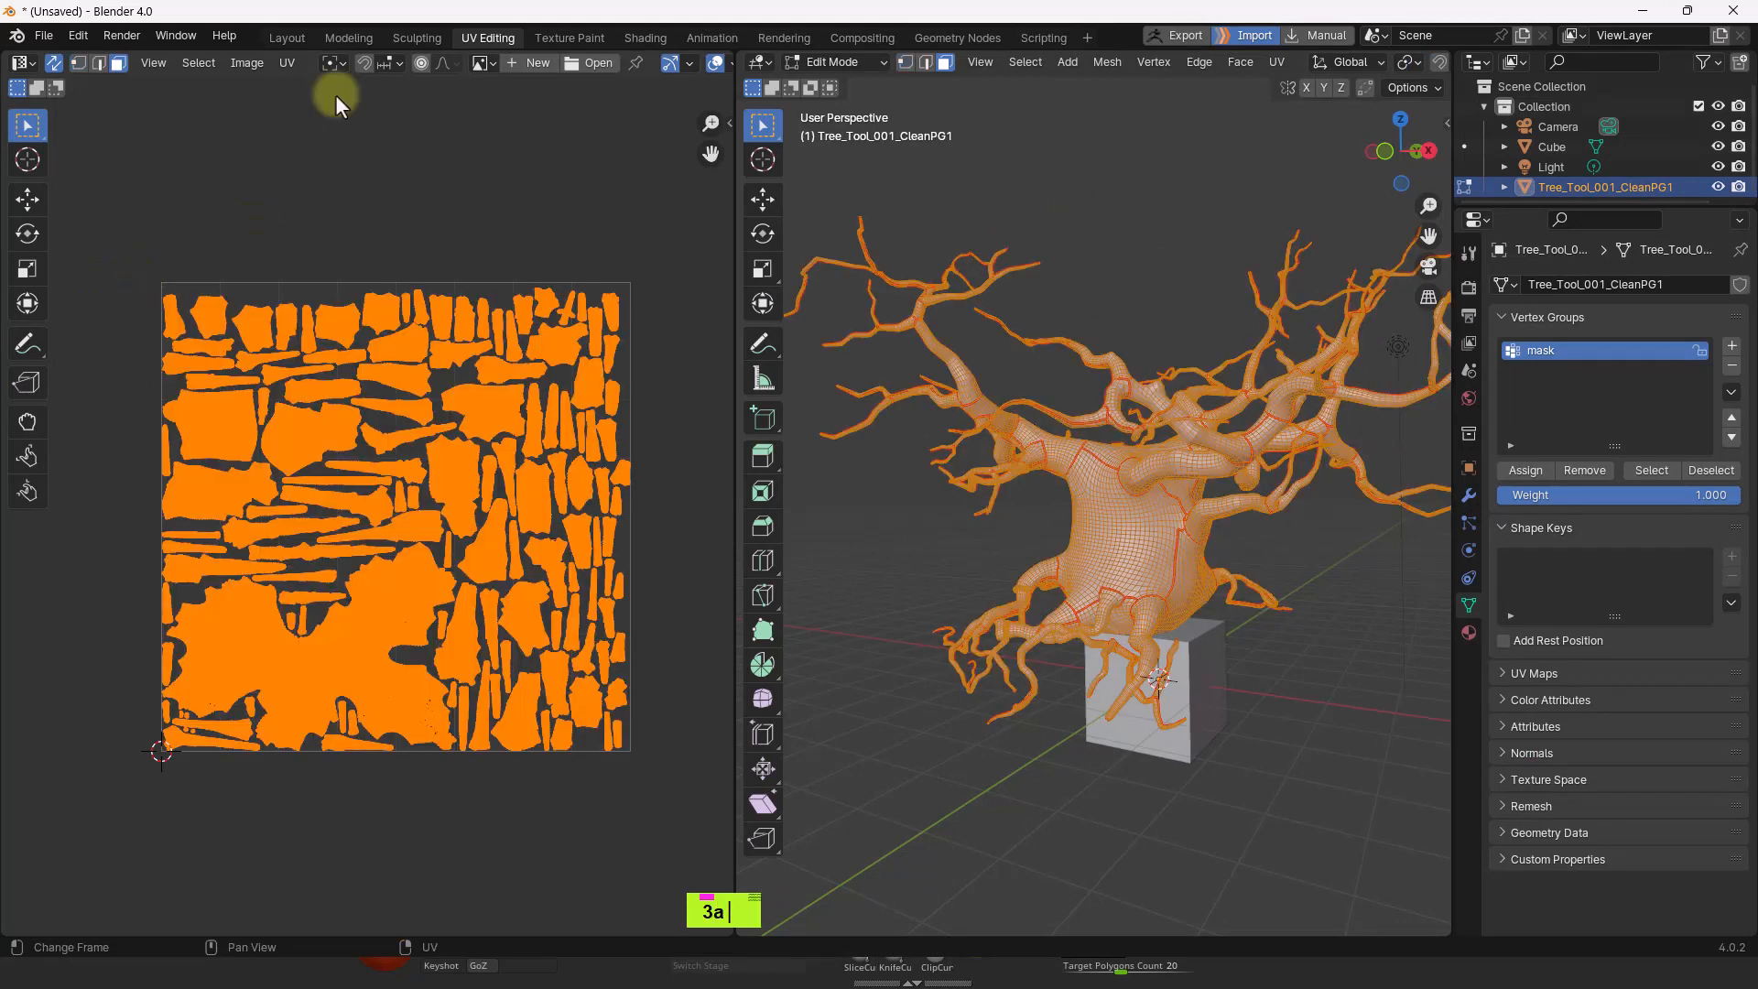
Pack the selected UV islands again with a margin of 0.001, keeping the exact concave shape method, scaling and rotation.
left_click(287, 63)
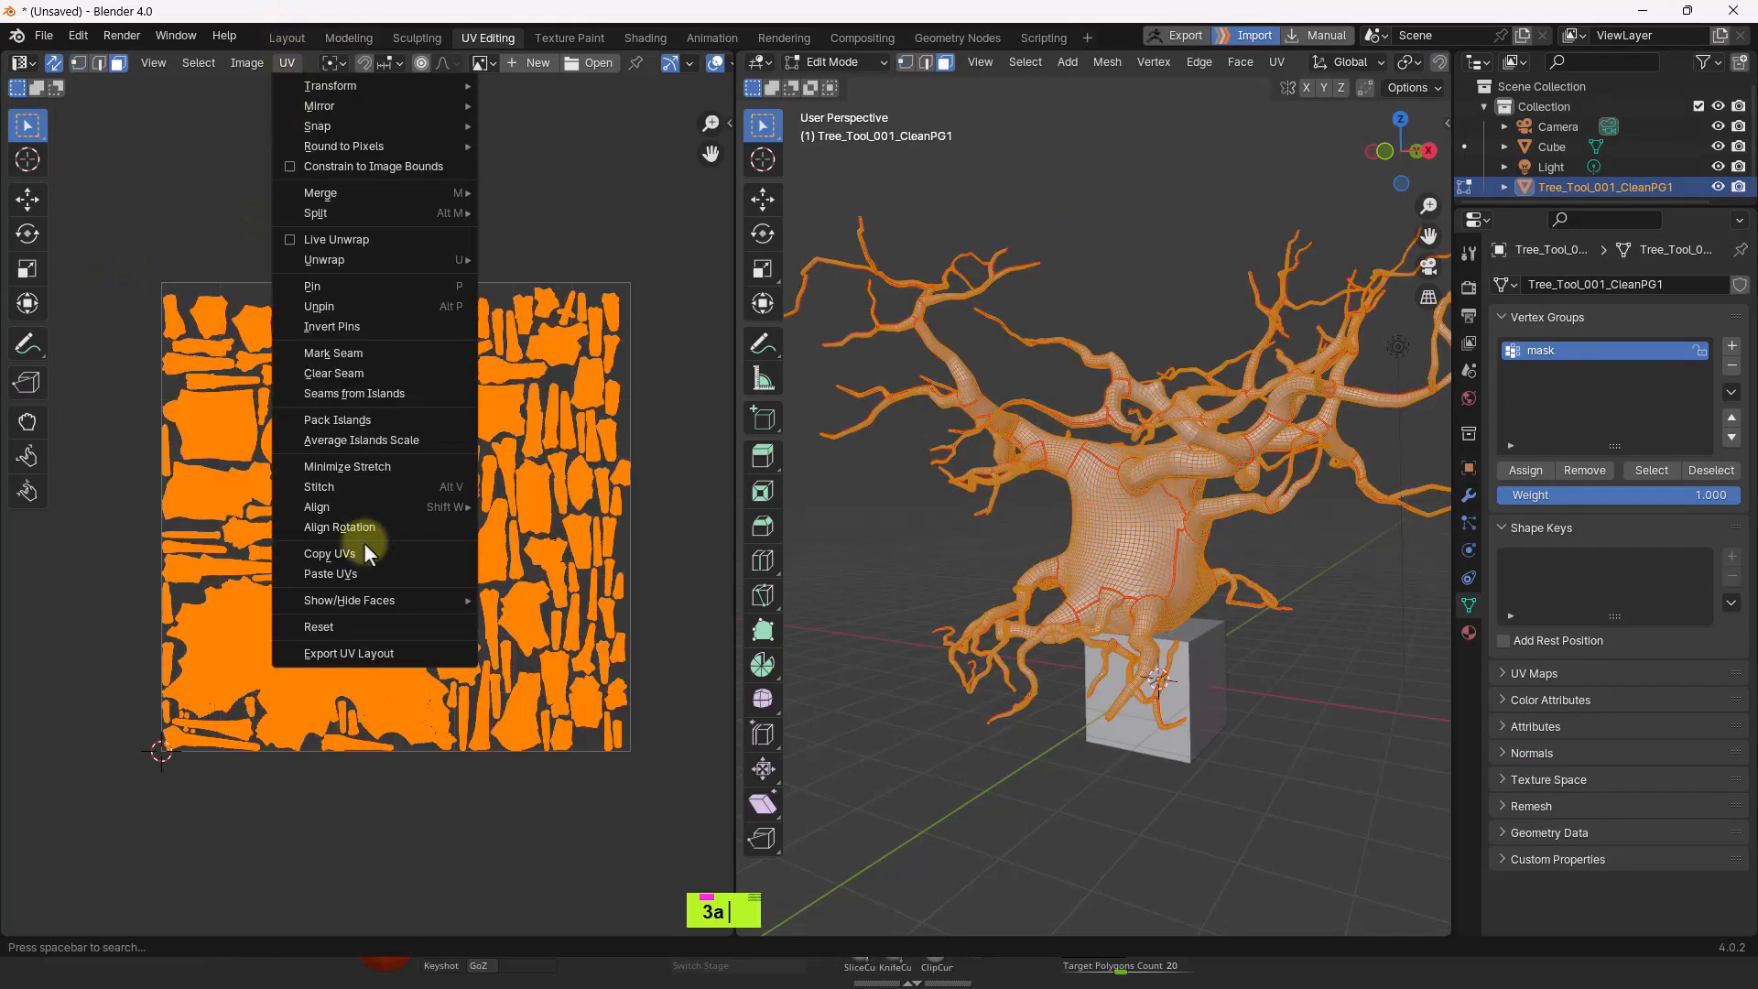
left_click(372, 420)
left_click(450, 587)
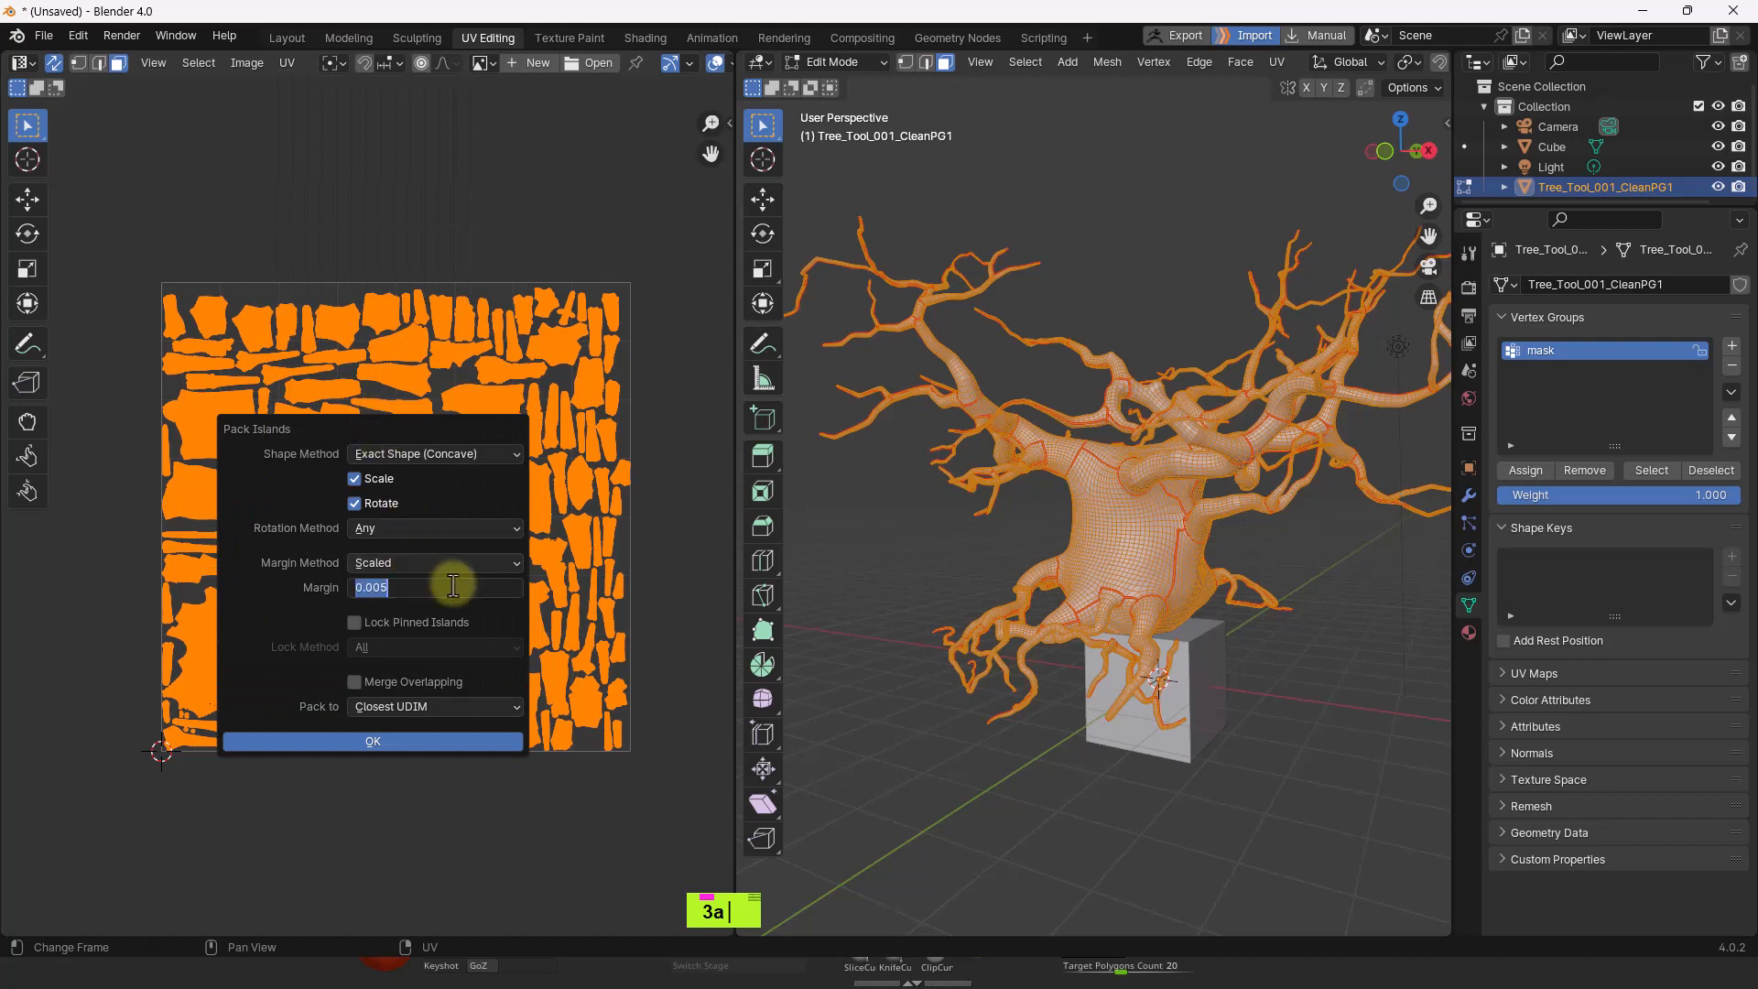
key("End")
key("BackSpace")
type("1")
key("Return")
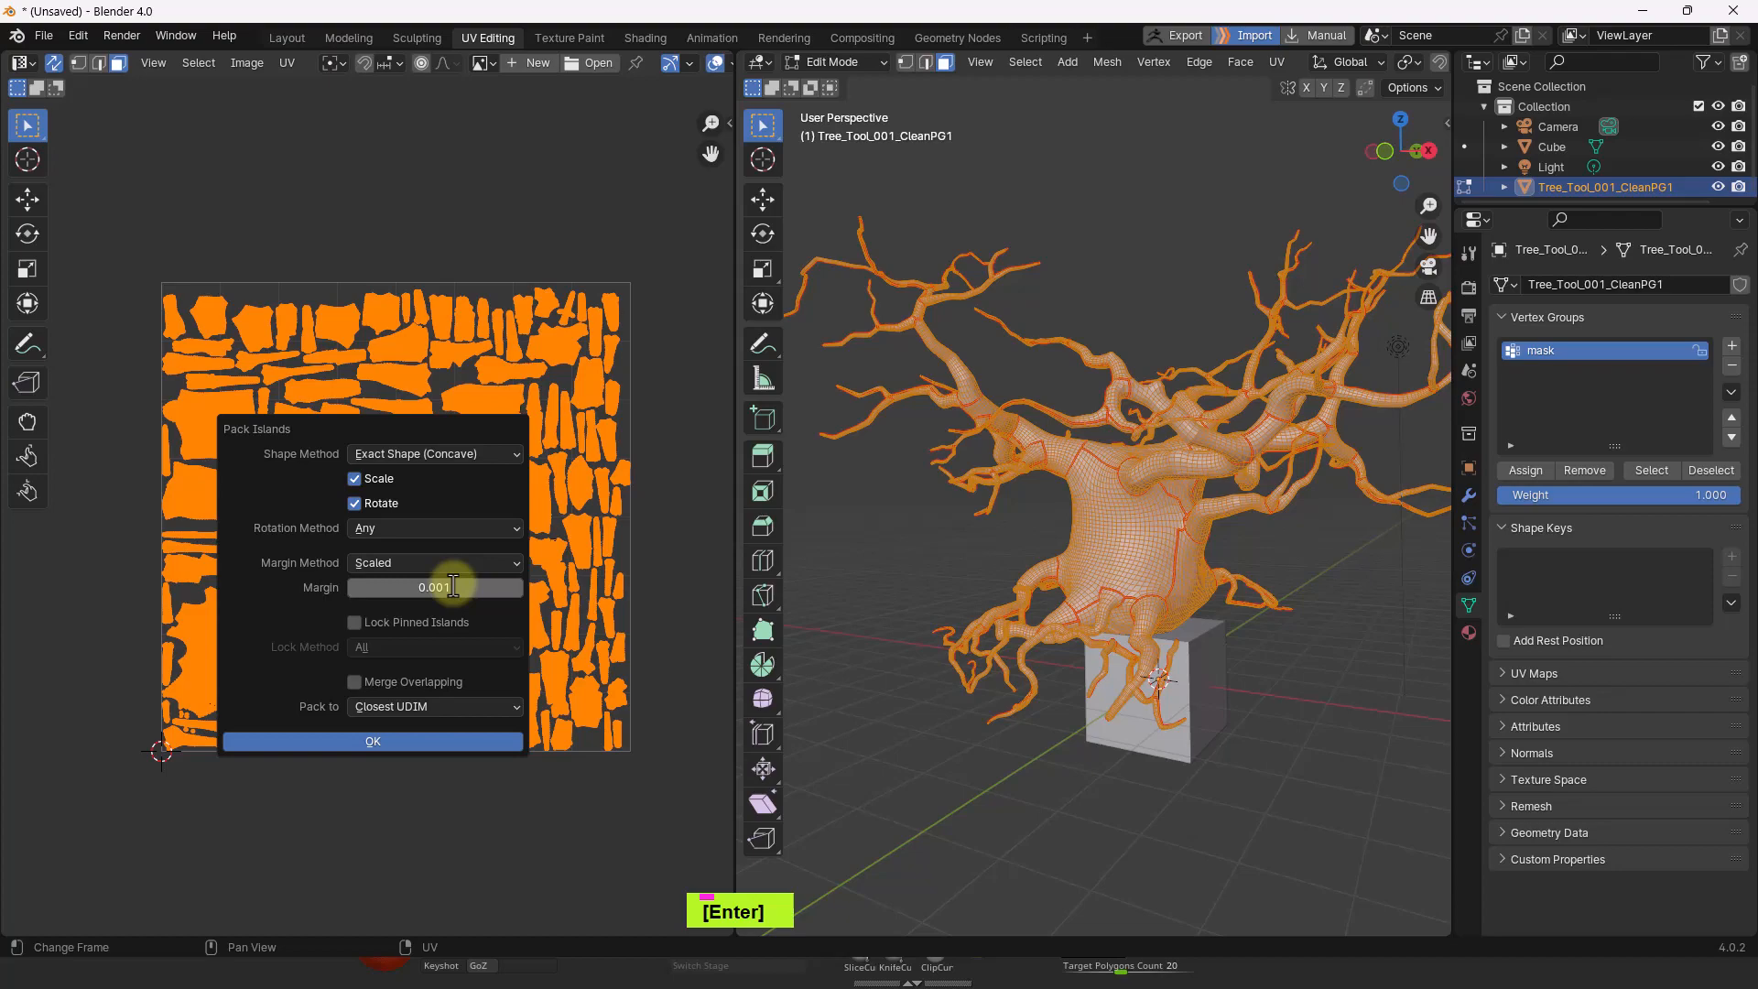
left_click(344, 742)
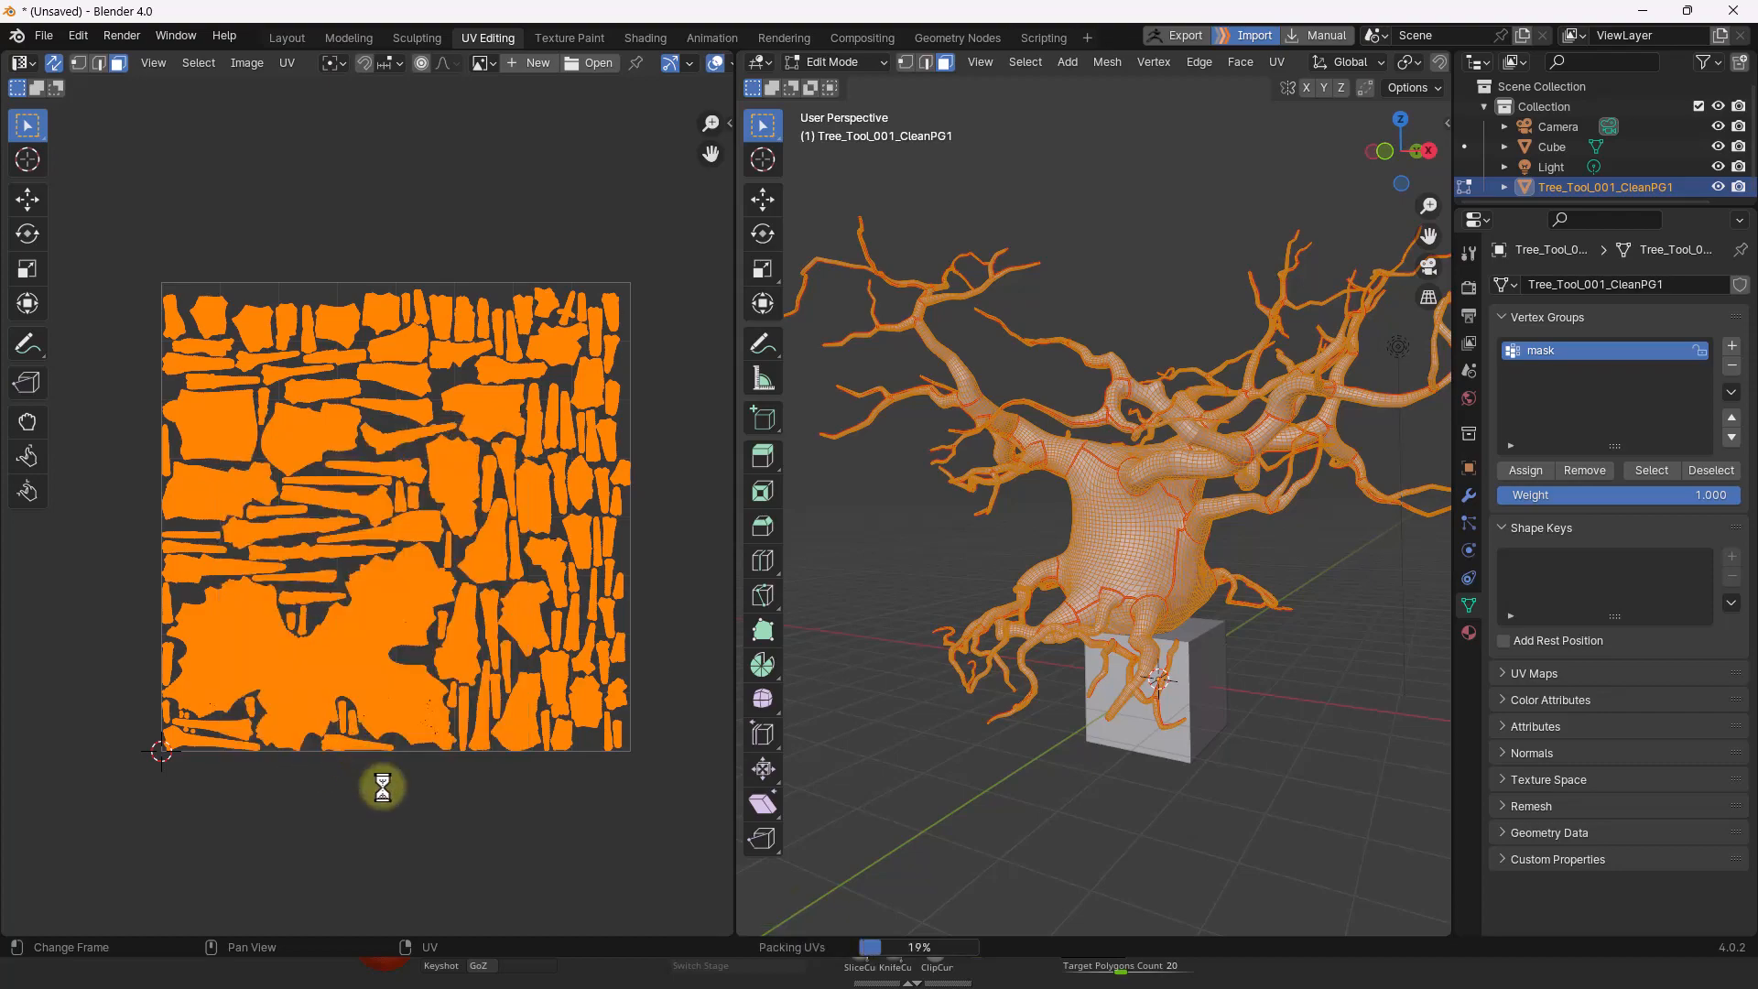
Deselect the UVs and examine the repacked islands and the spacing between them up close and as a whole.
left_click(675, 621)
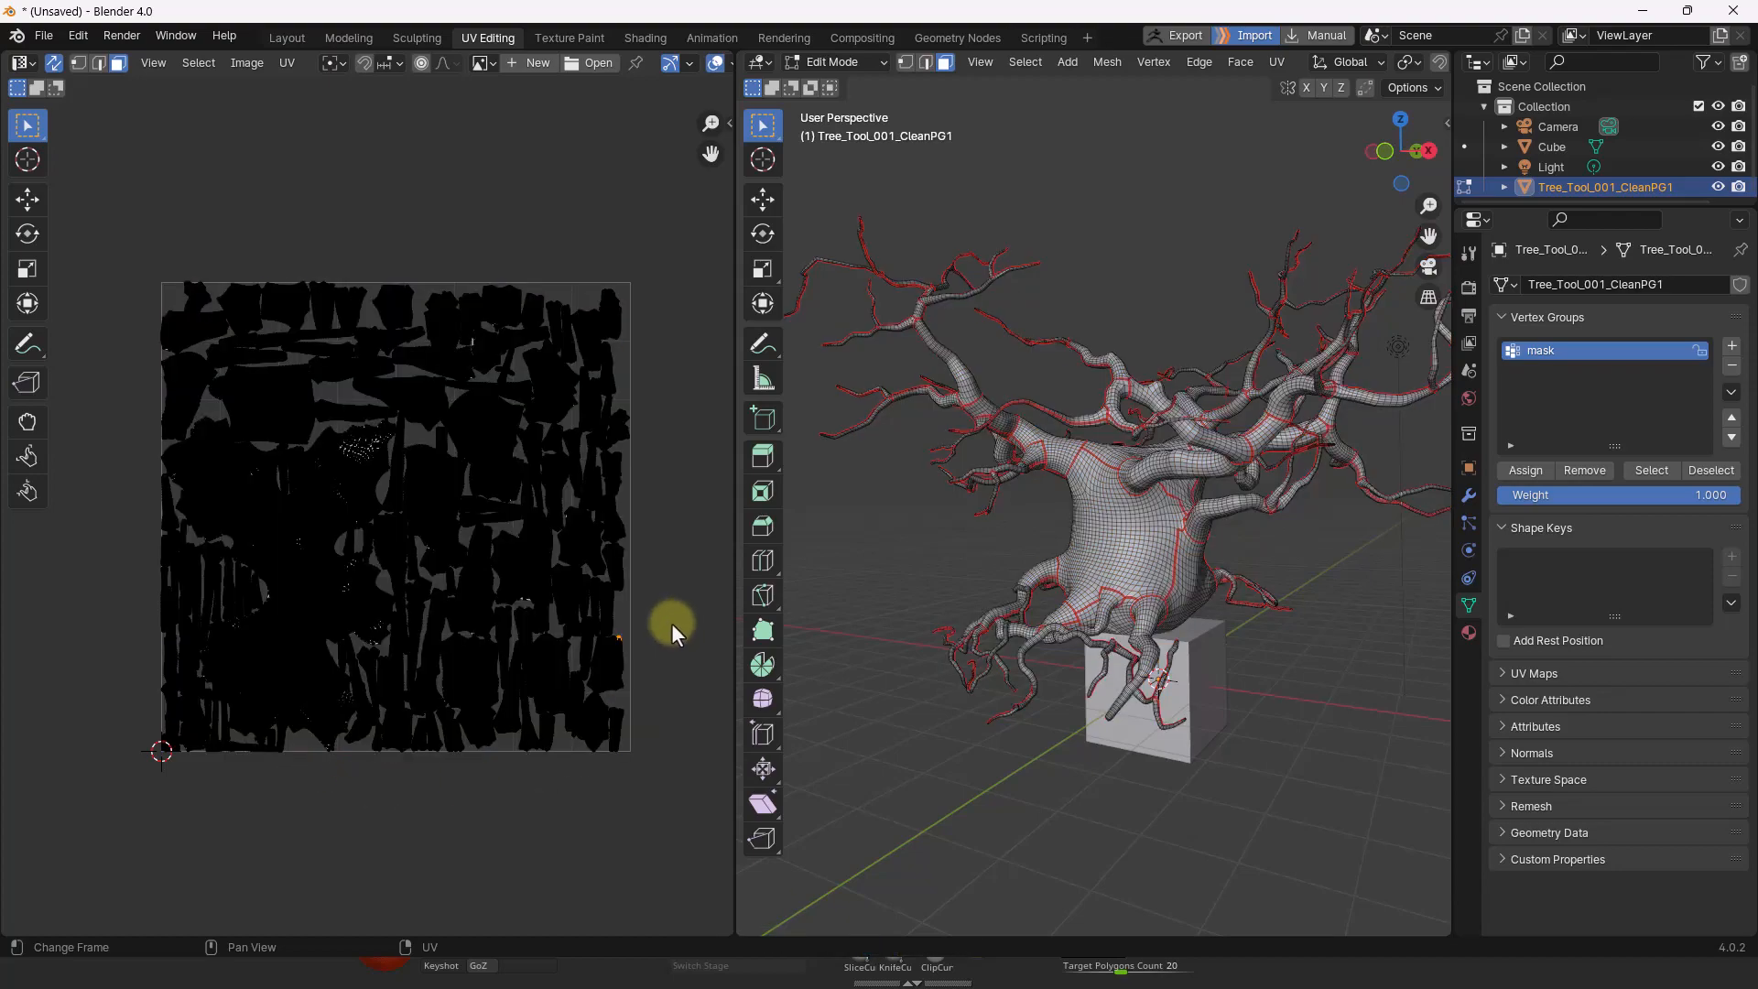
scroll(607, 535, "up", 5)
scroll(443, 498, "down", 3, "shift")
scroll(573, 683, "up", 2)
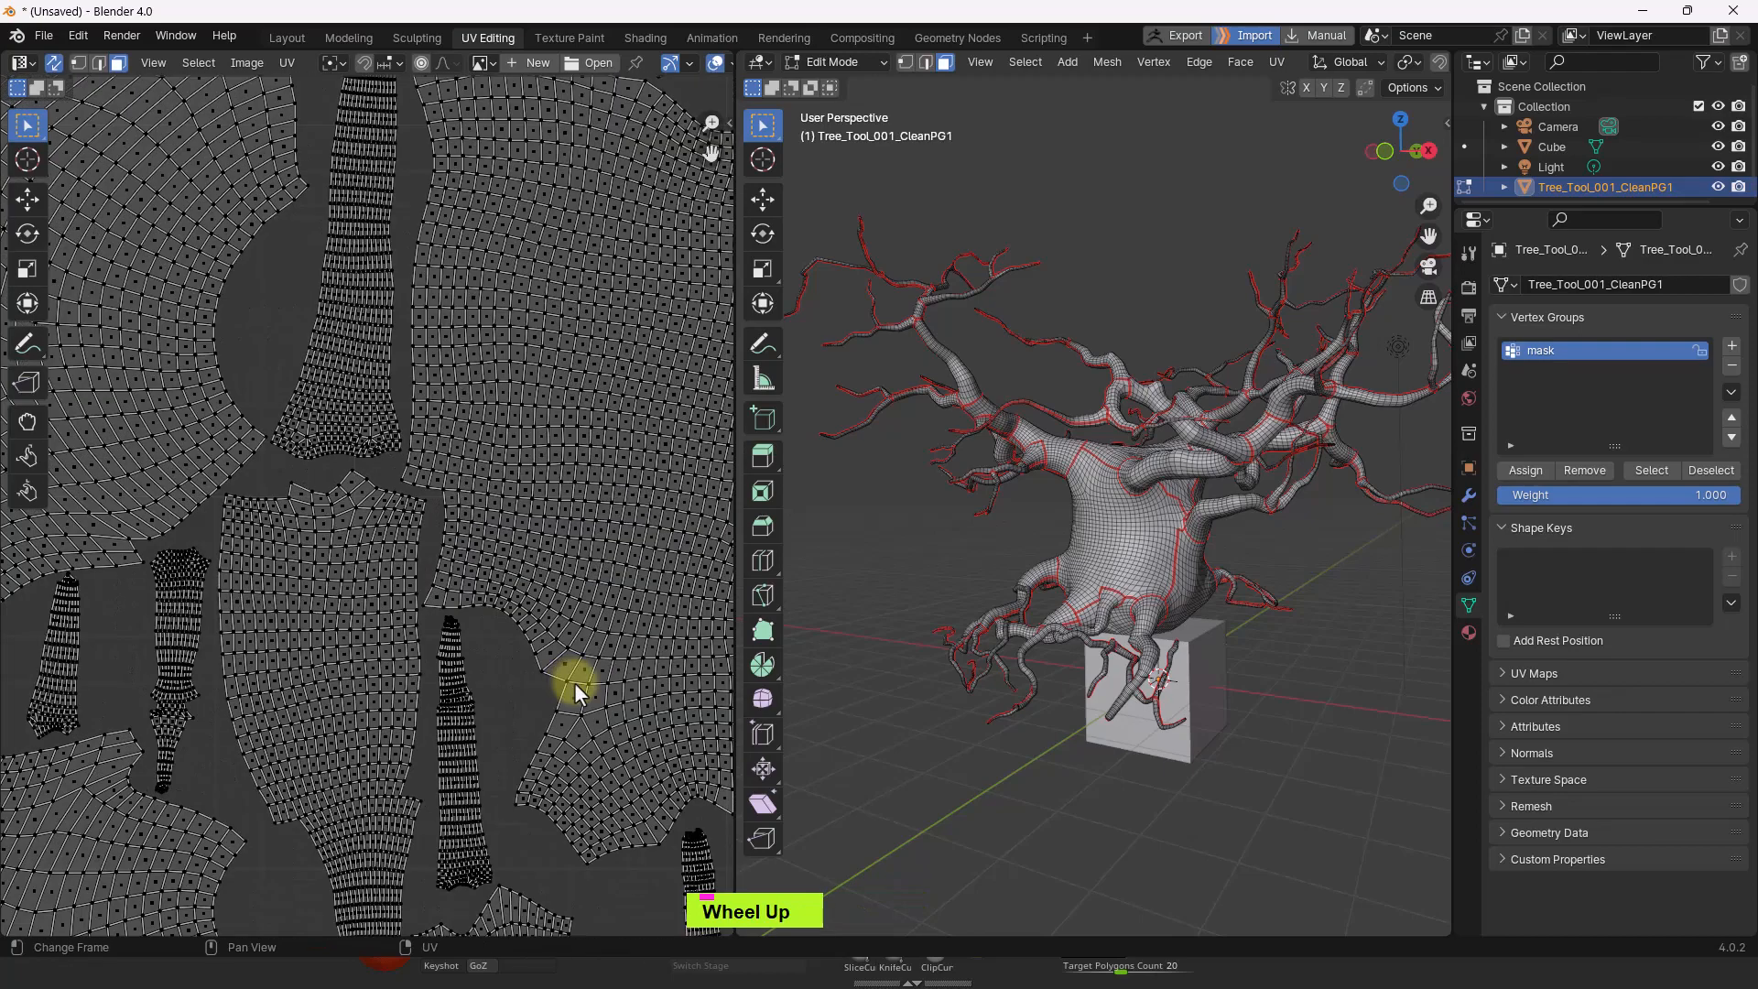
middle_click_drag(573, 684, 465, 556, "shift")
scroll(366, 524, "down", 2)
scroll(367, 525, "down", 3)
scroll(483, 552, "up", 1)
scroll(464, 537, "down", 2)
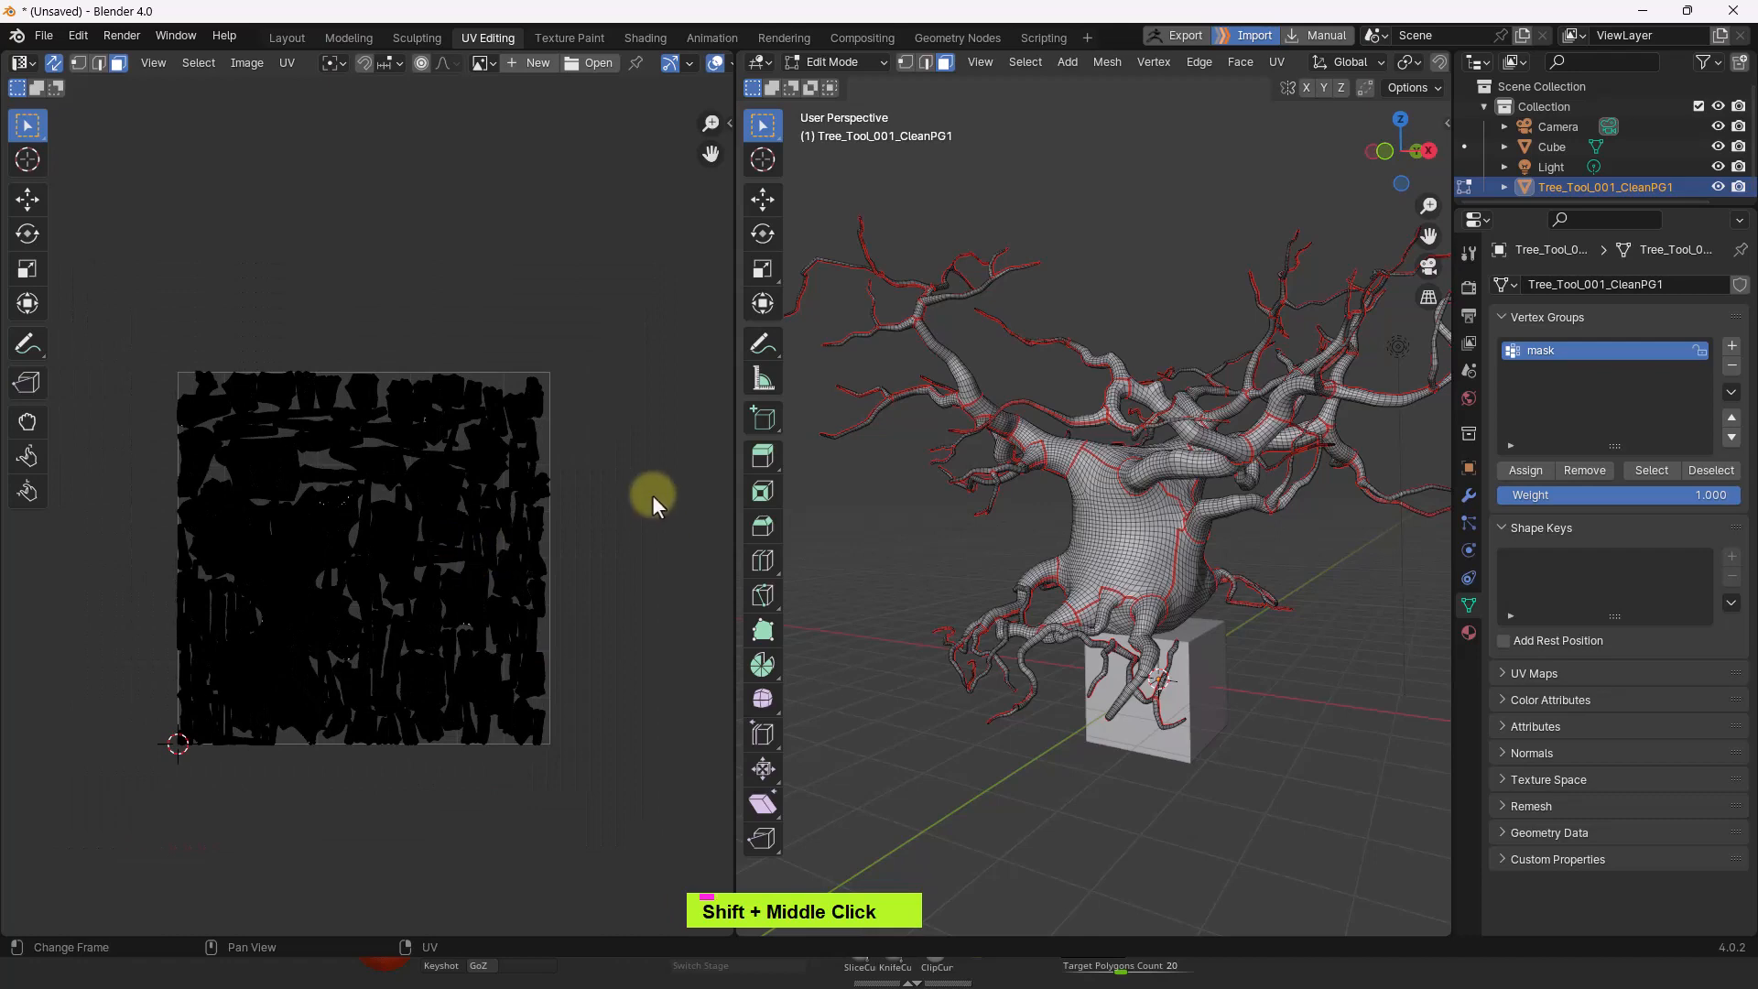
Return the tree to Object Mode and export it to ZBrush through GoZ with the tighter UV packing.
key("Tab")
middle_click_drag(1084, 306, 1074, 305, "shift")
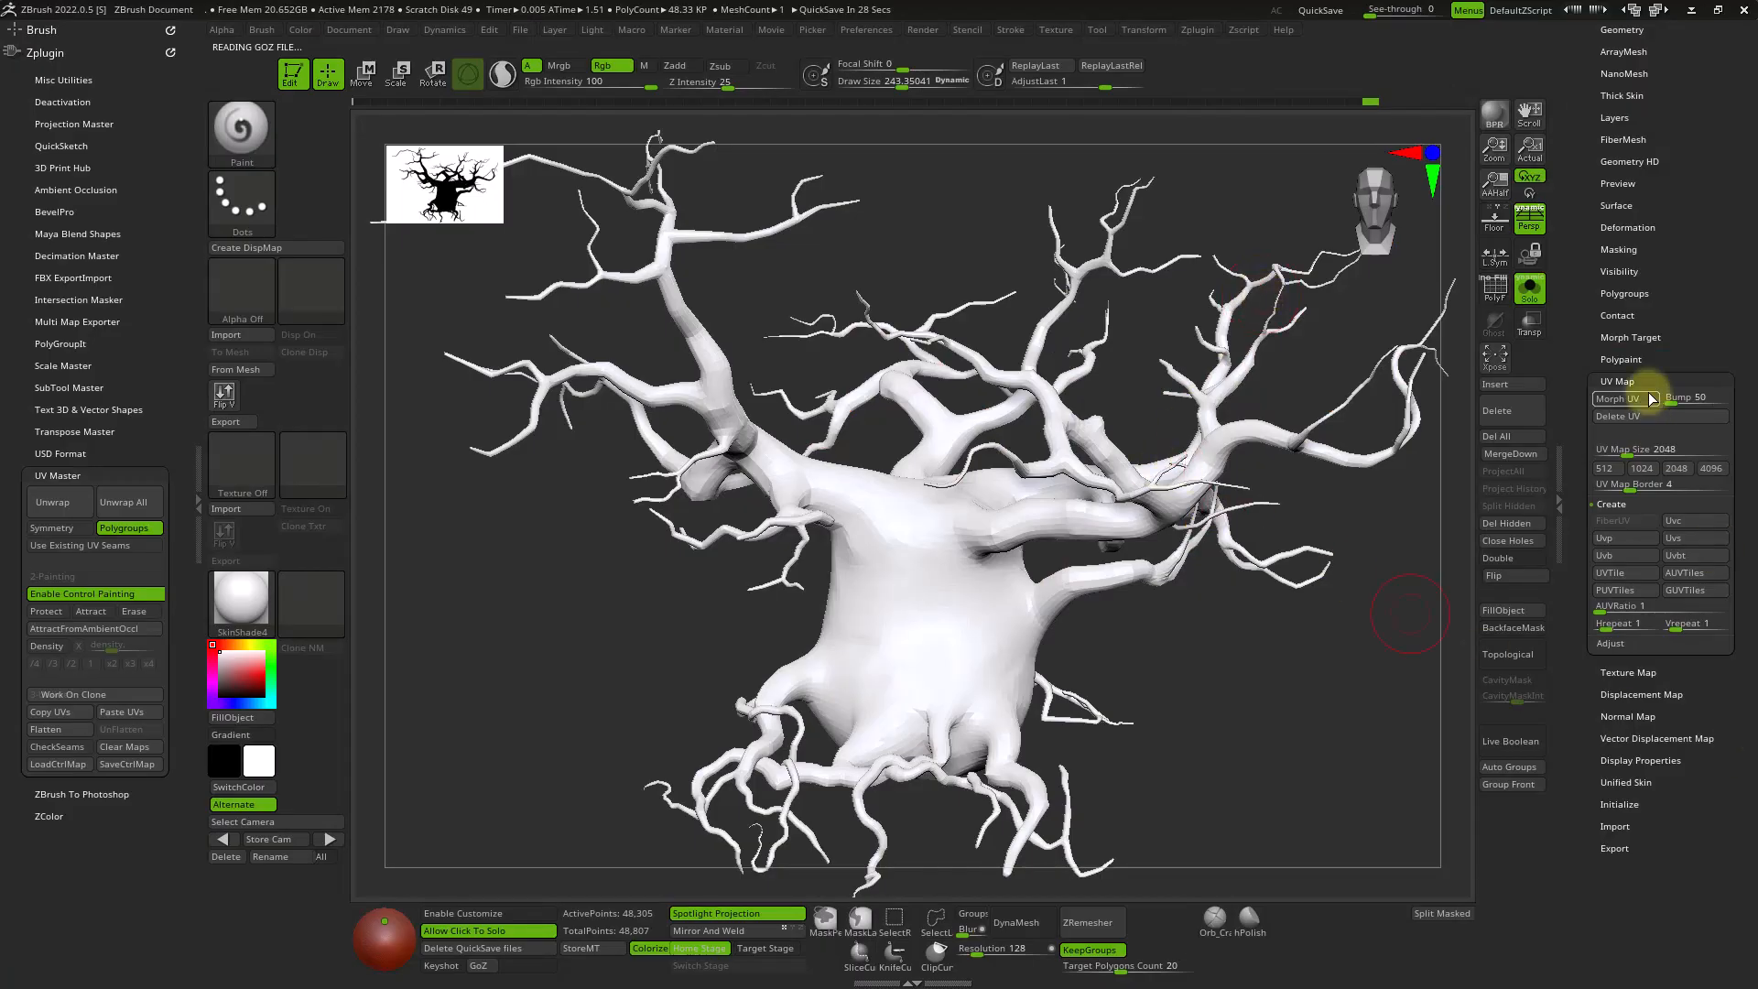
Flatten the updated tree with Morph UV, check the tighter UV layout as a whole, and restore the 3D shape.
left_click(1651, 398)
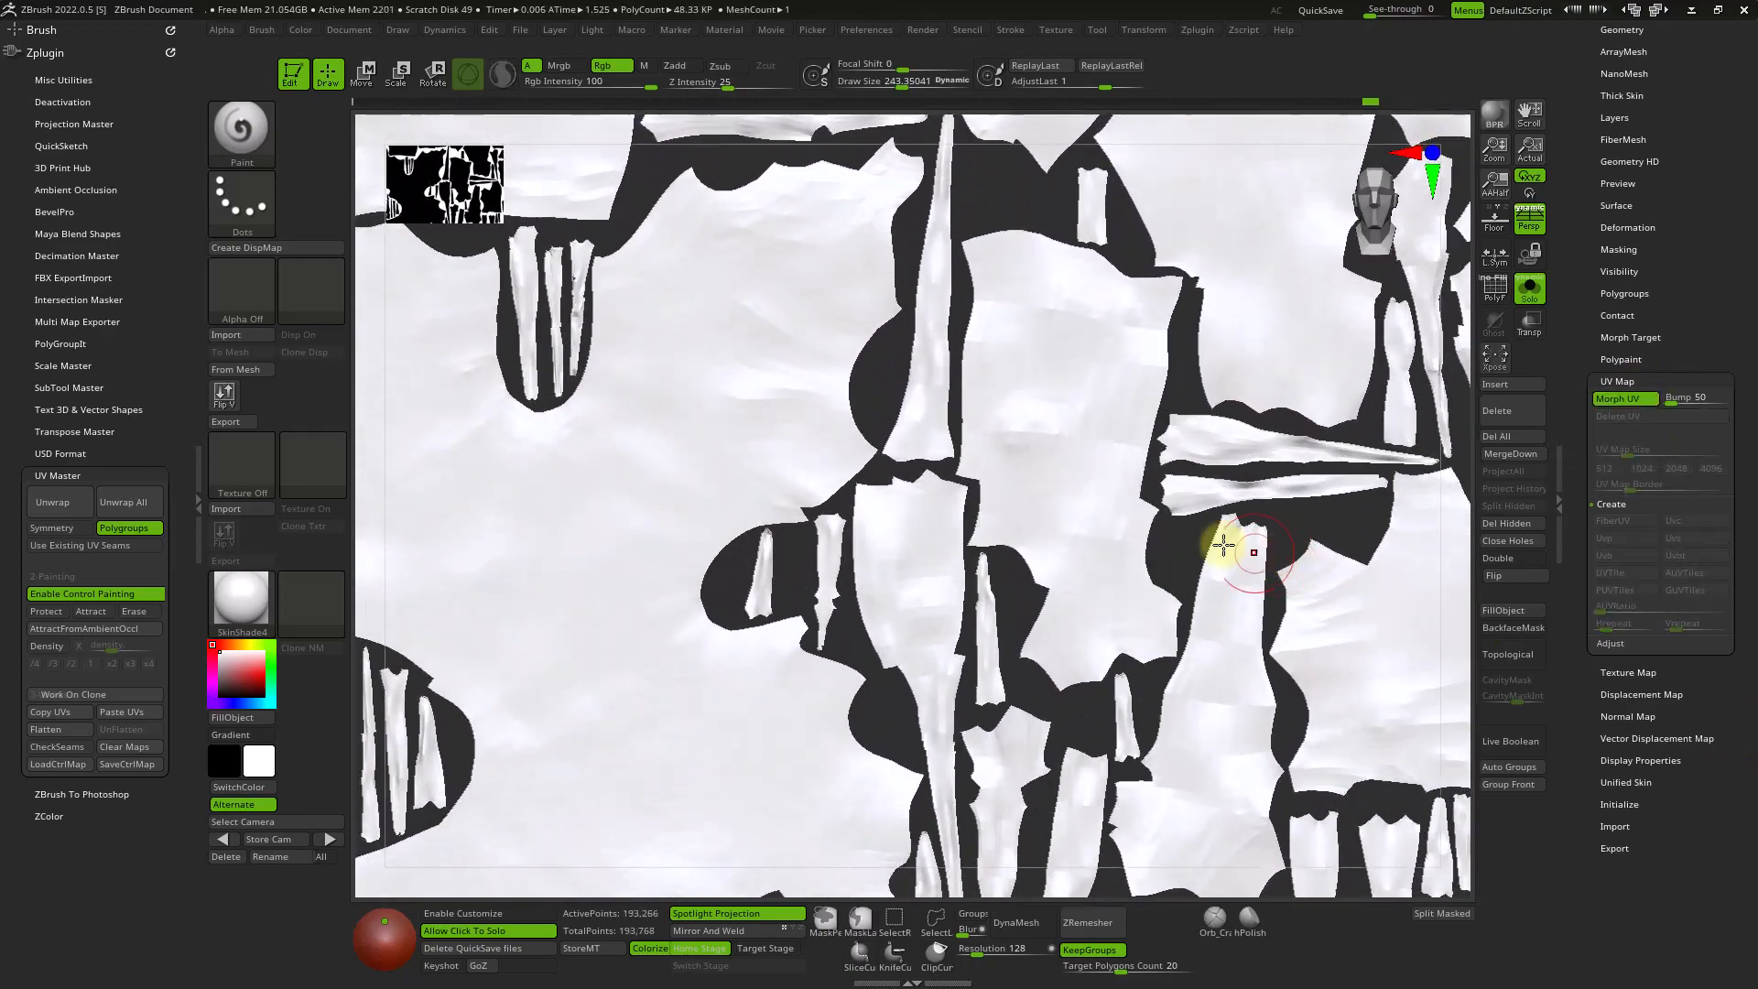
scroll(1209, 510, "down", 2)
right_click(1007, 346, "ctrl")
right_click_drag(1135, 449, 1021, 419, "alt")
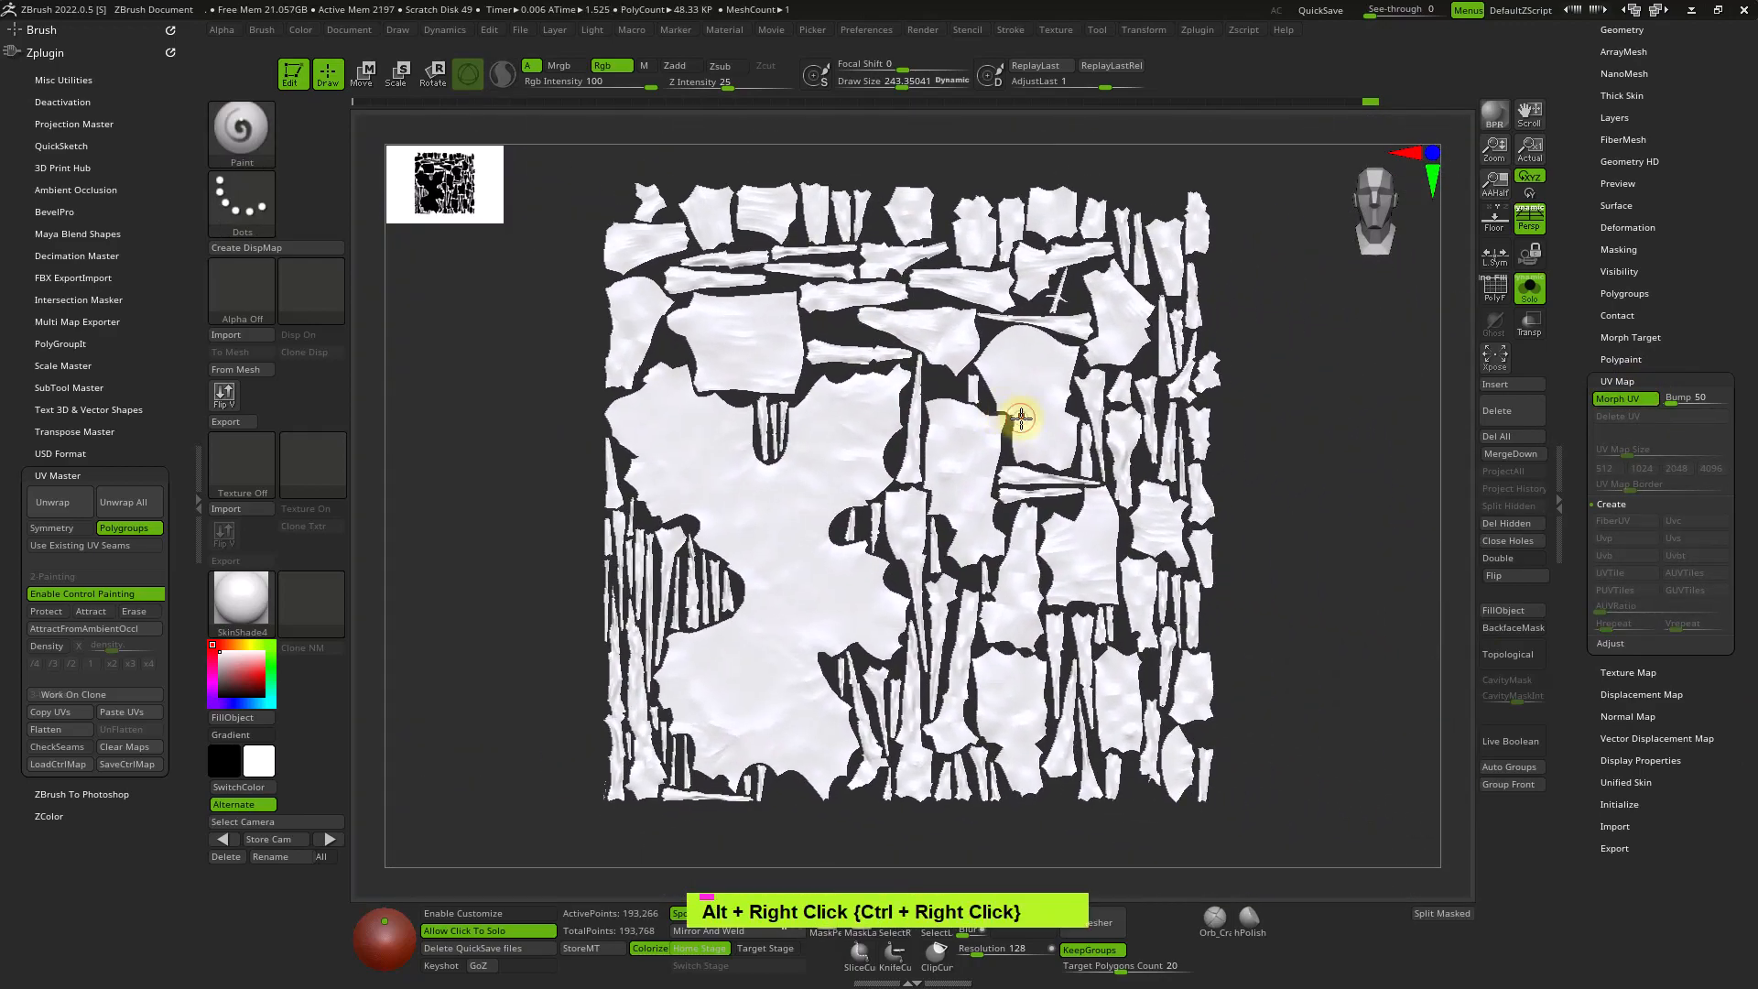
left_click(1625, 400)
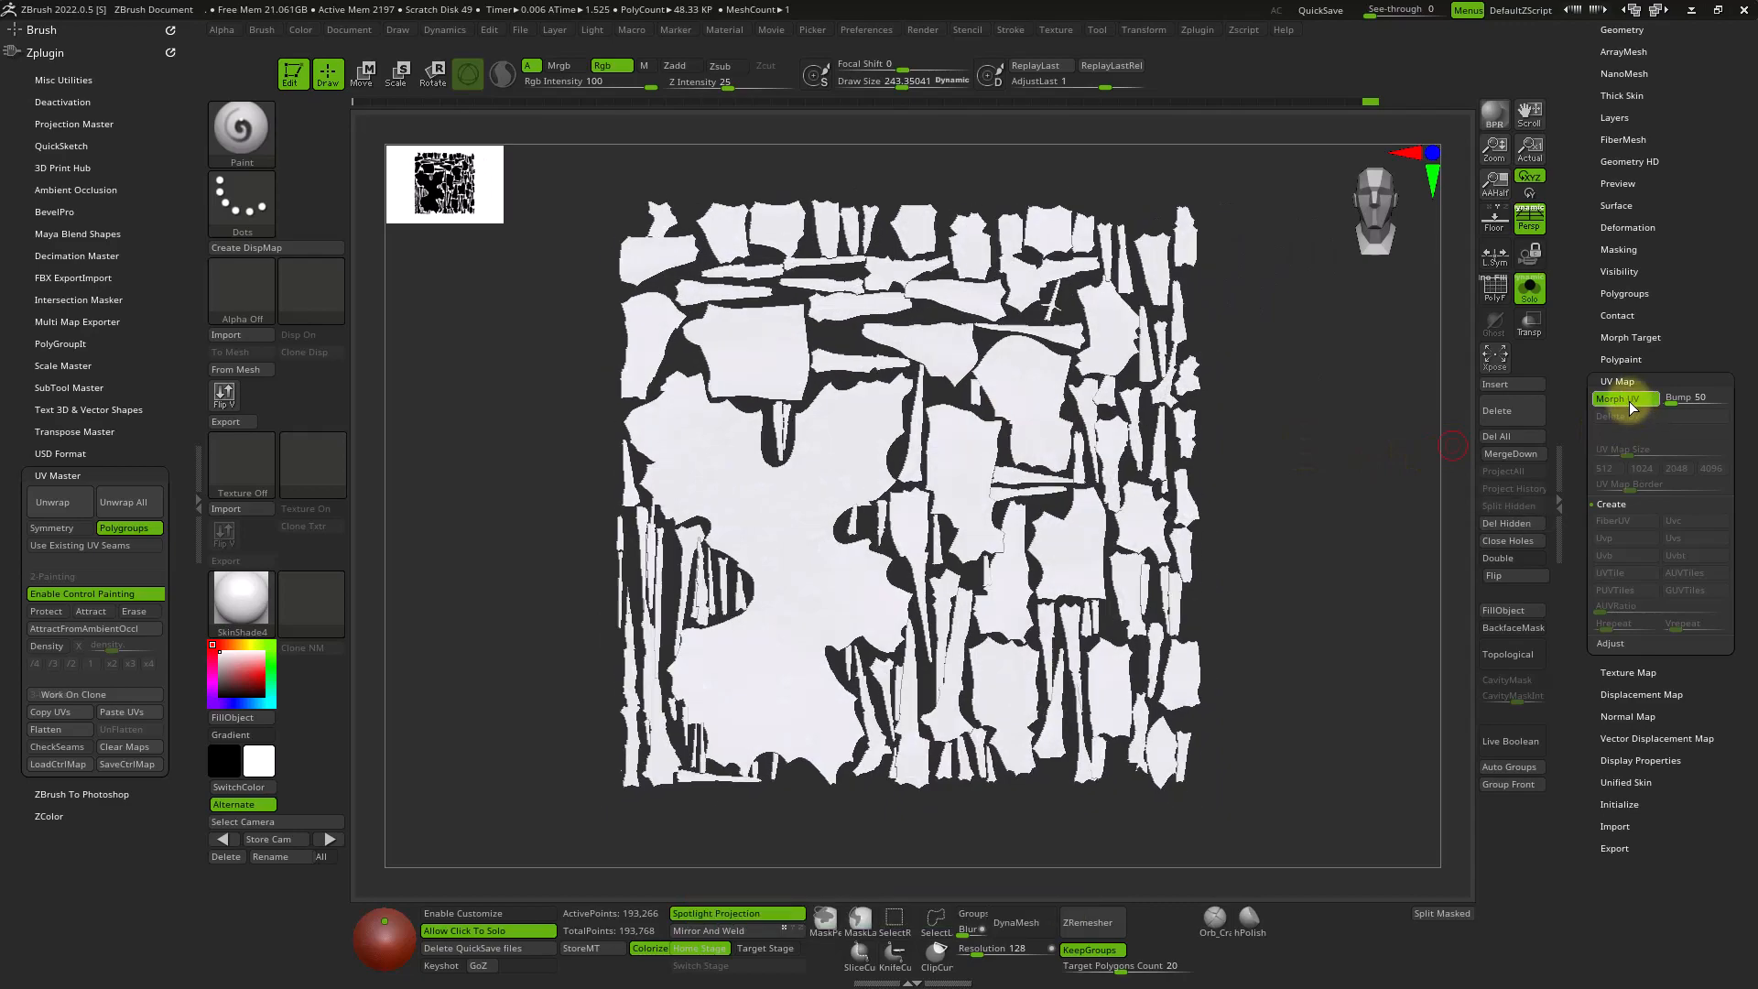
Switch to Blender, compare the tree's packed UVs in Edit Mode, and return to Object Mode with the tree selected.
key("alt+Tab")
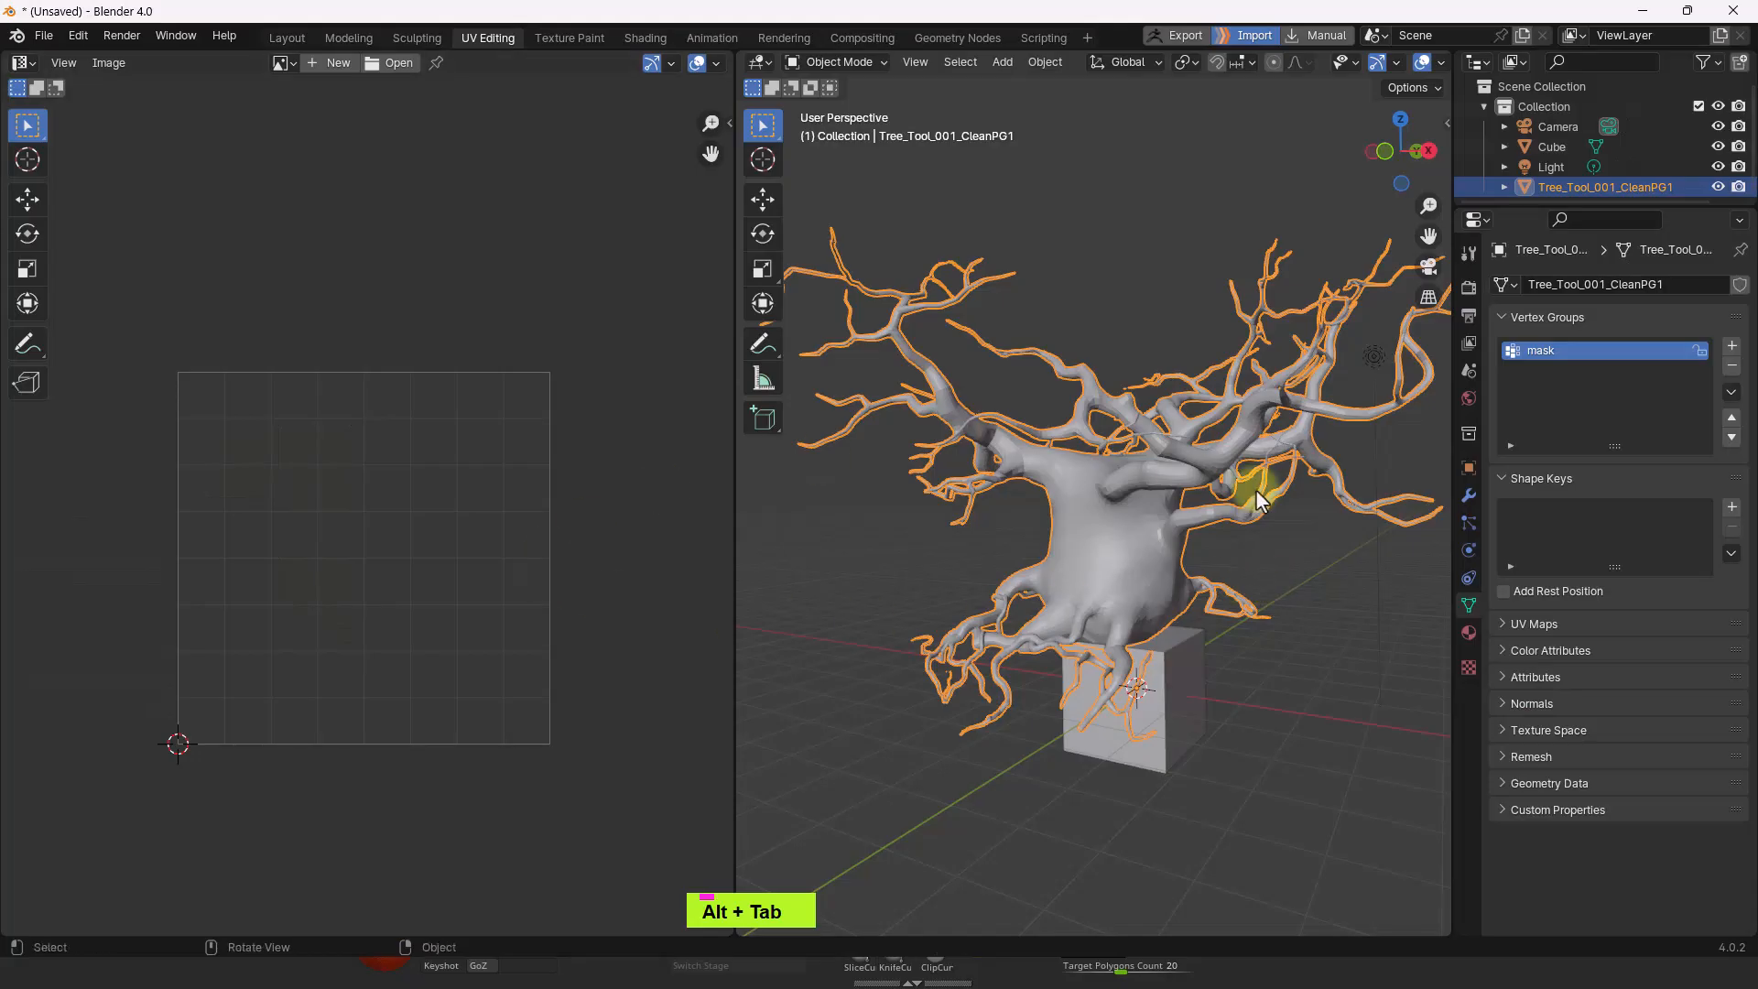
key("Tab")
middle_click_drag(608, 536, 448, 519, "shift")
scroll(419, 497, "up", 4)
scroll(531, 496, "down", 2)
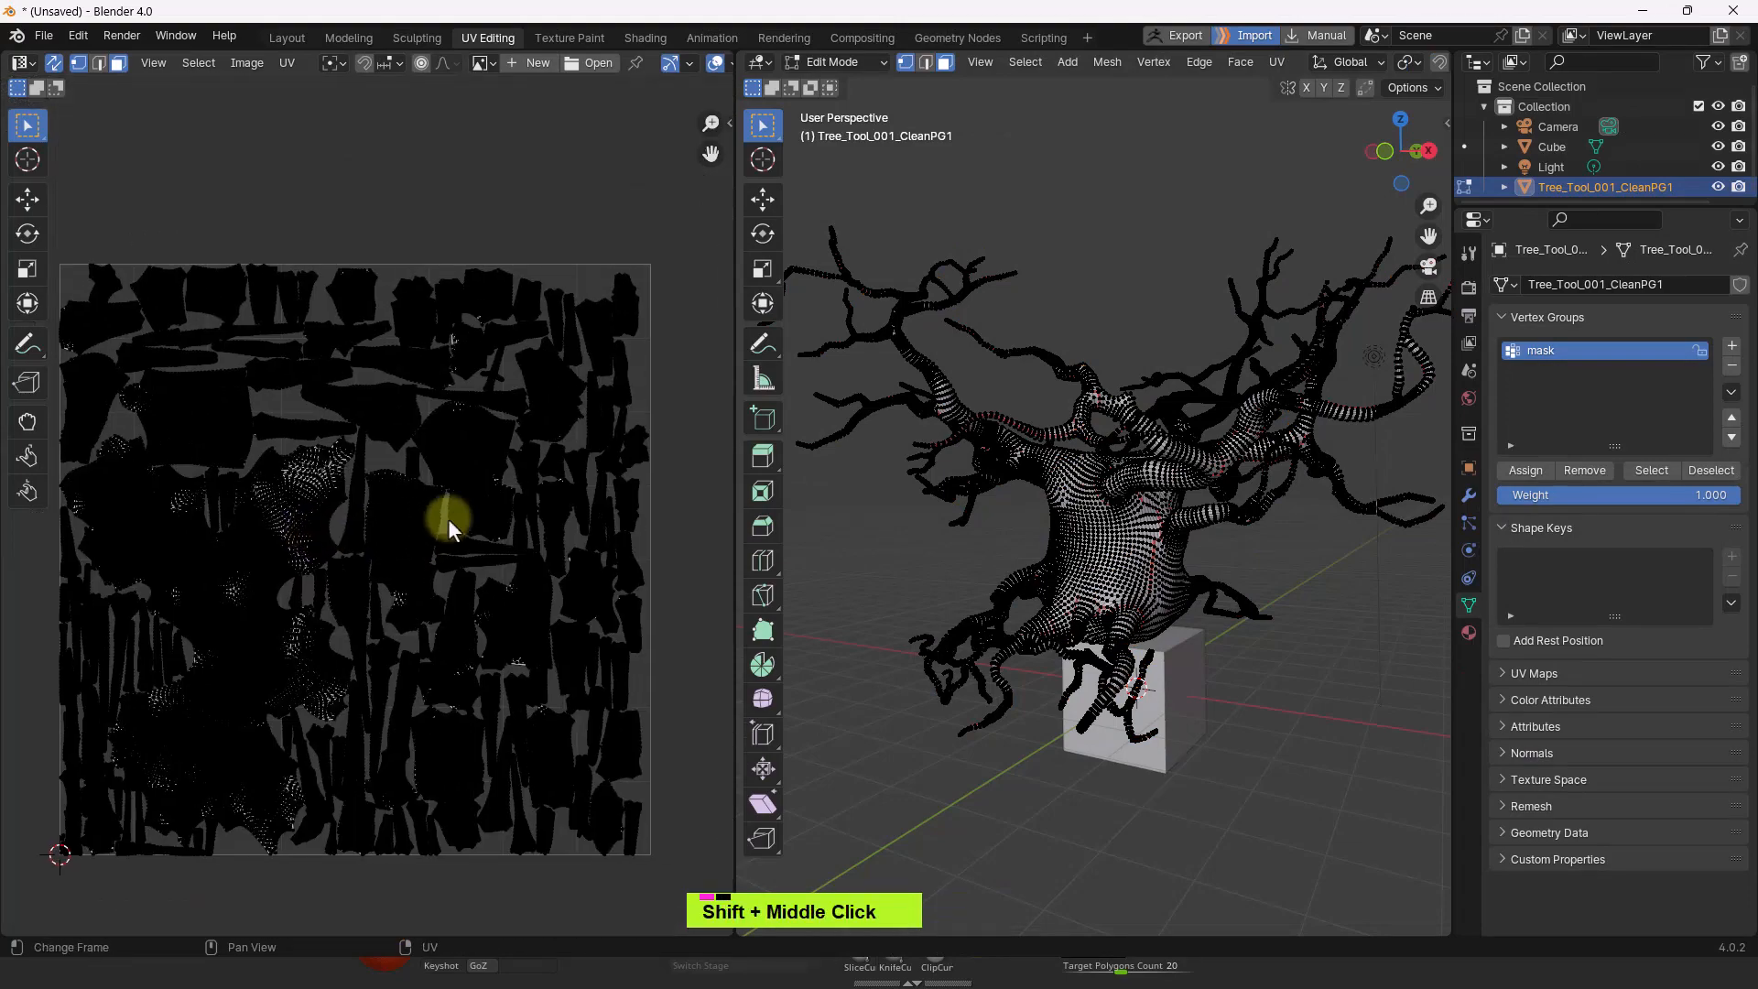
middle_click_drag(563, 491, 570, 478, "shift")
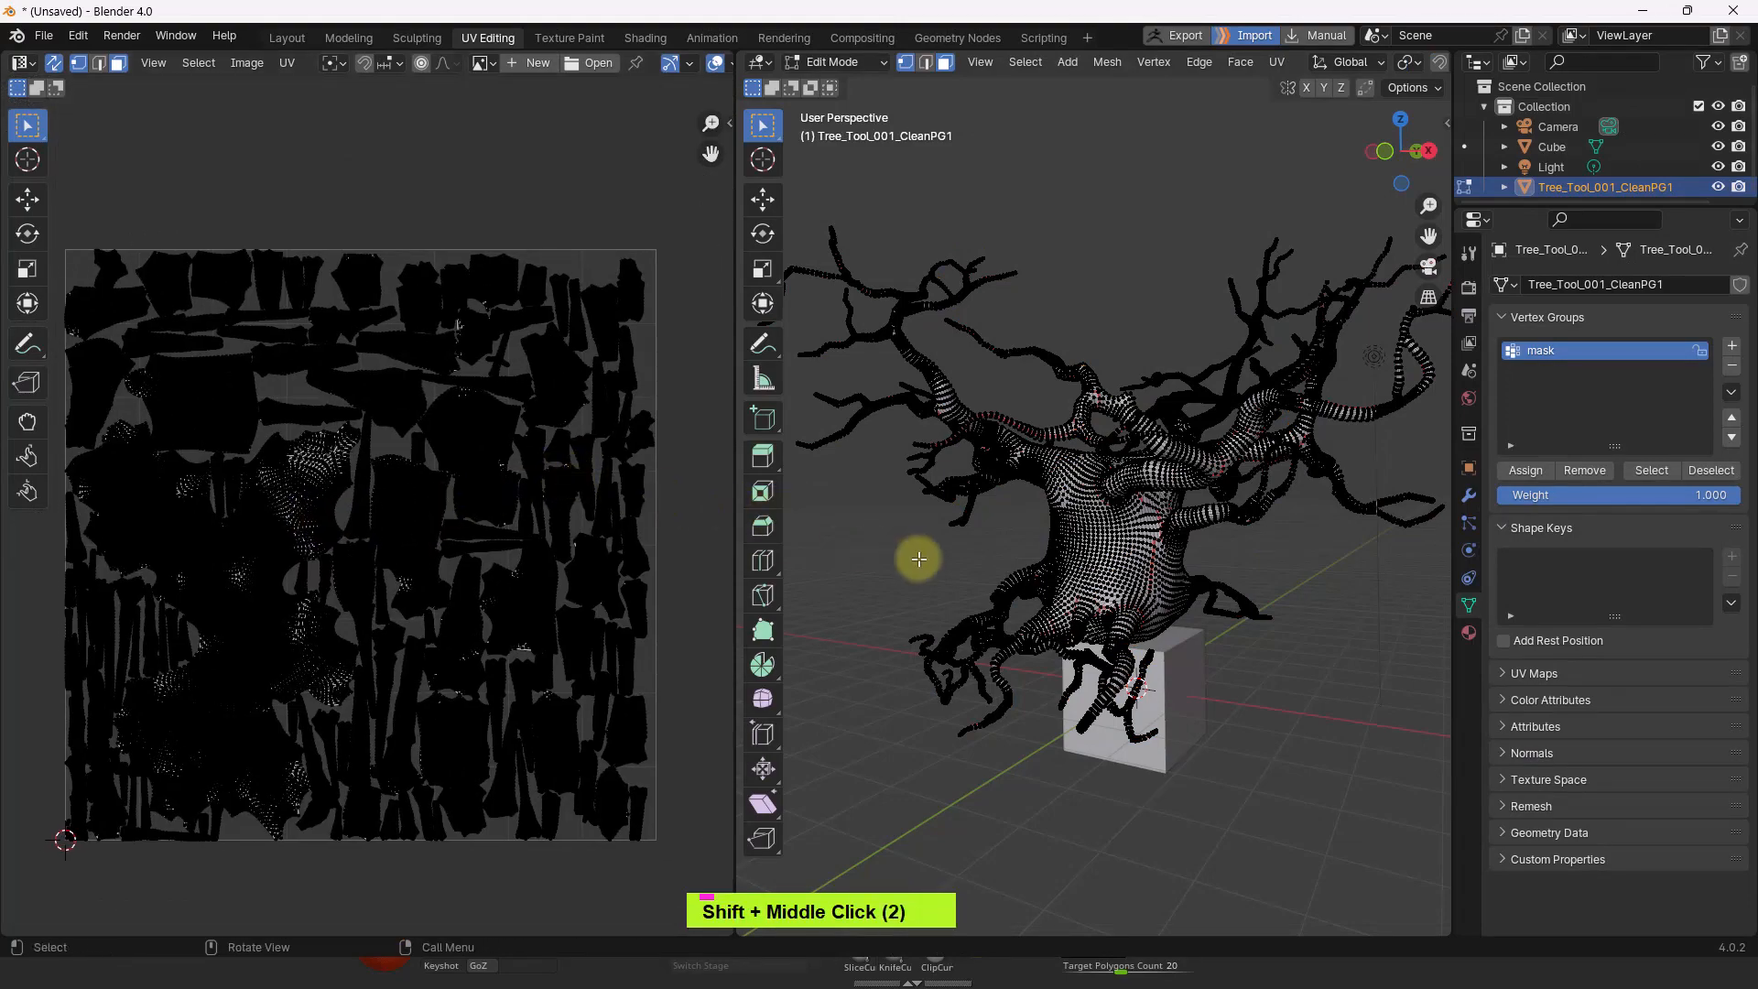
mouse_move(914, 556)
middle_mouse_down()
mouse_move(934, 557)
mouse_move(919, 553)
middle_mouse_up()
key("Tab")
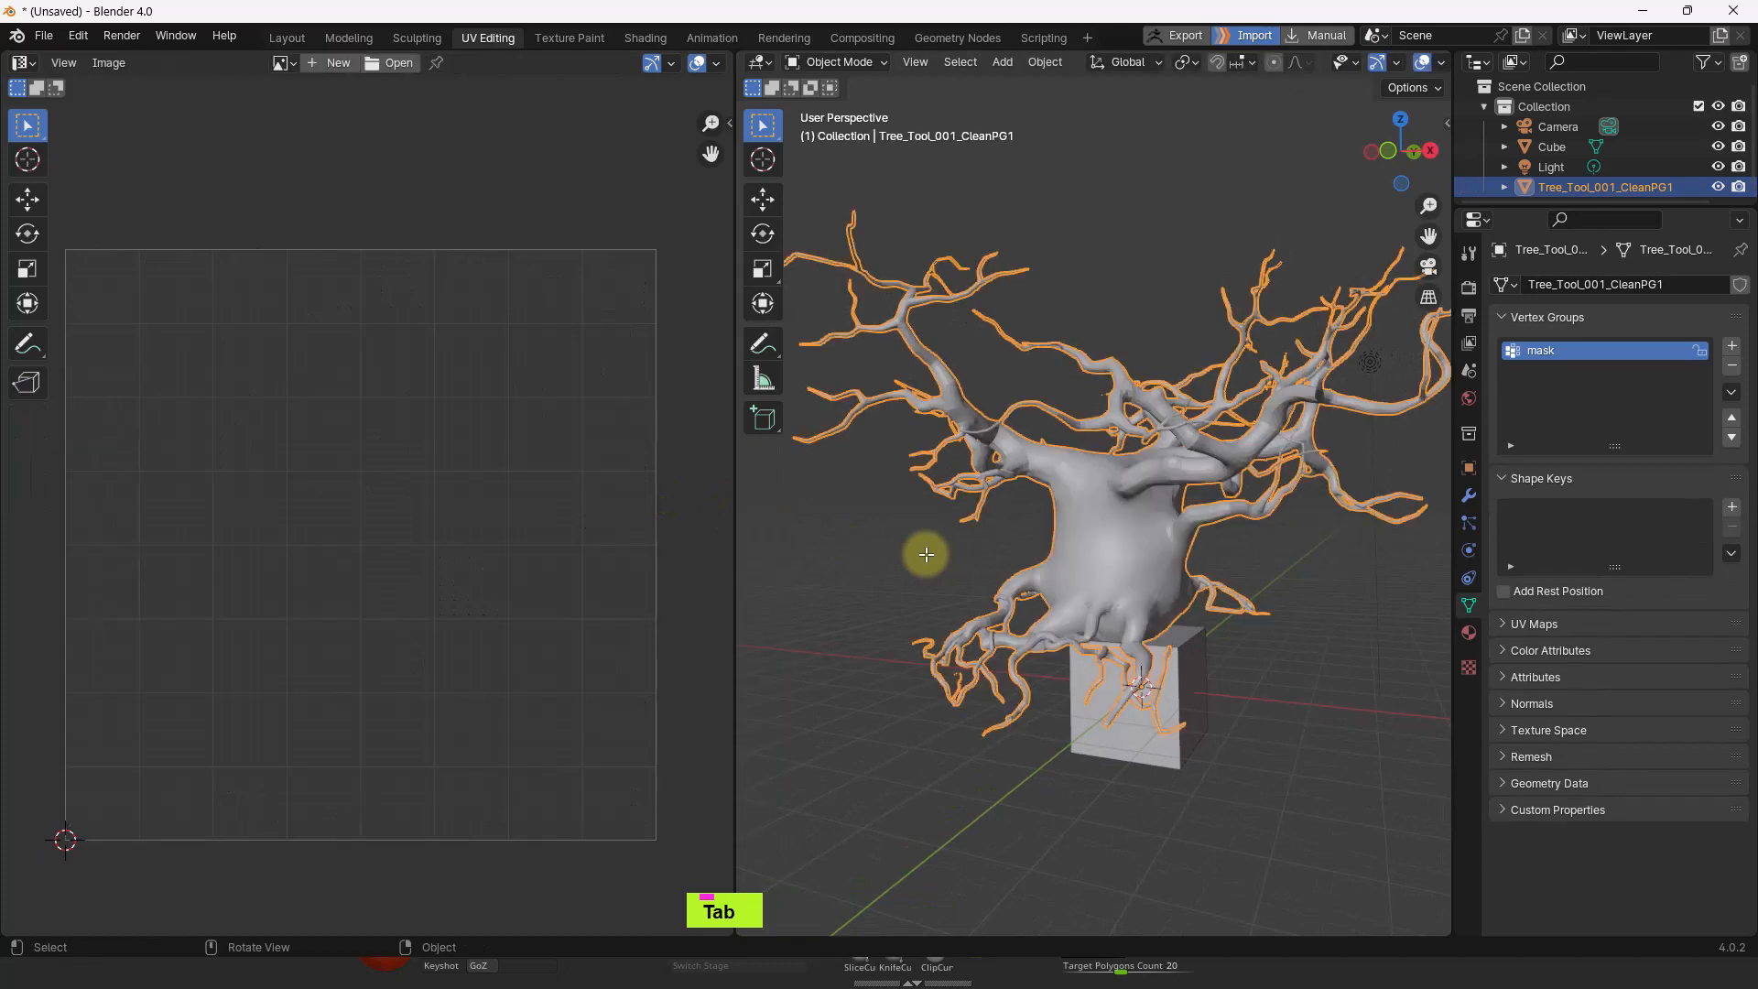
left_click(1086, 269)
left_click(1091, 546)
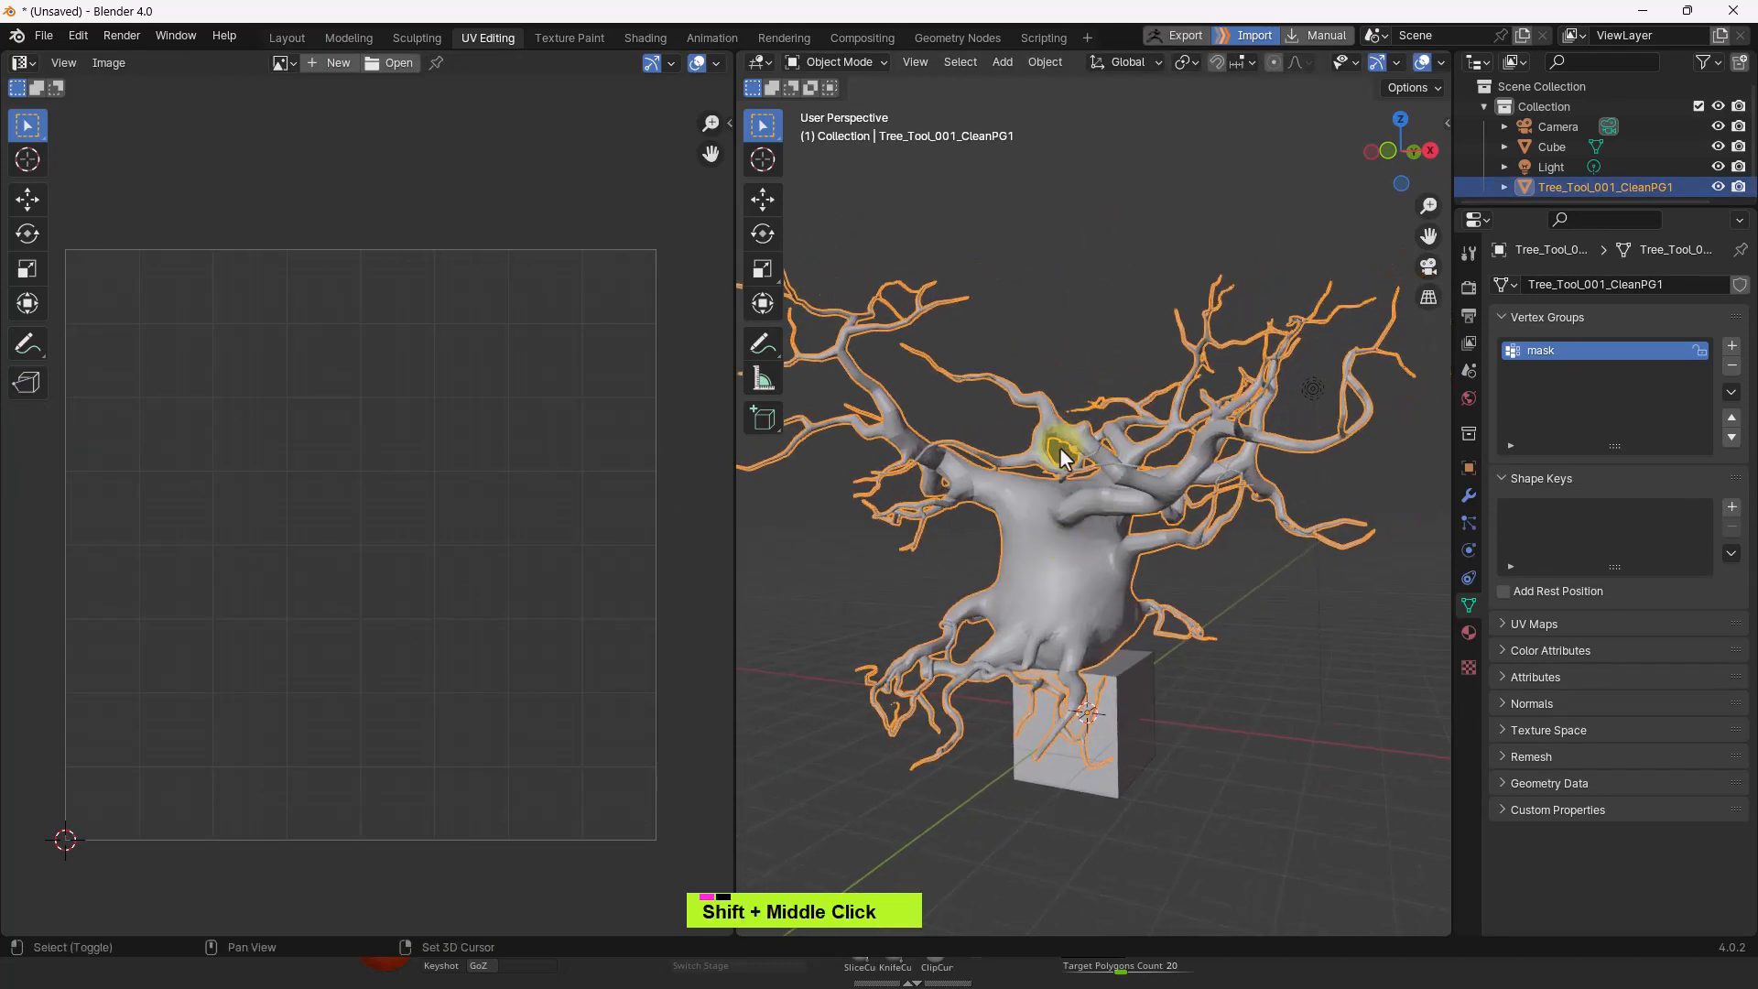
middle_click_drag(1063, 456, 1099, 425, "shift")
Switch to ZBrush and delete the Tree_Tool_001_CleanPG1 subtool, confirming the permanent deletion.
key("alt+Tab")
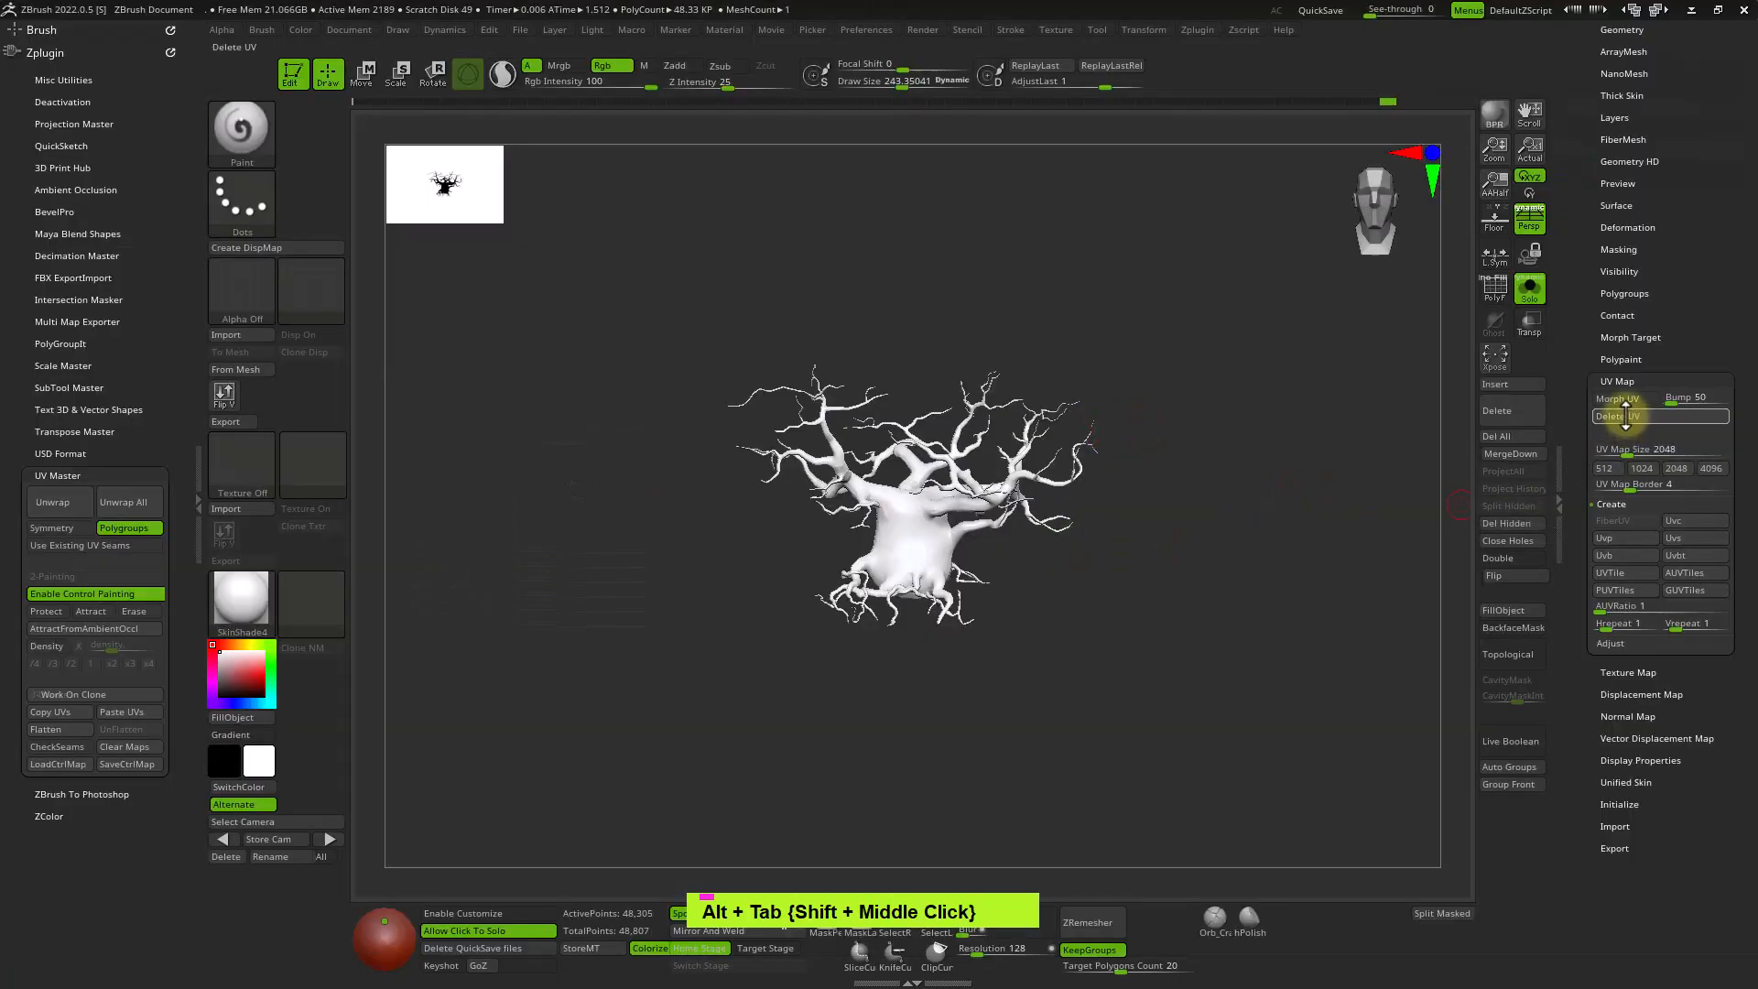
right_click_drag(1058, 450, 1117, 518, "ctrl")
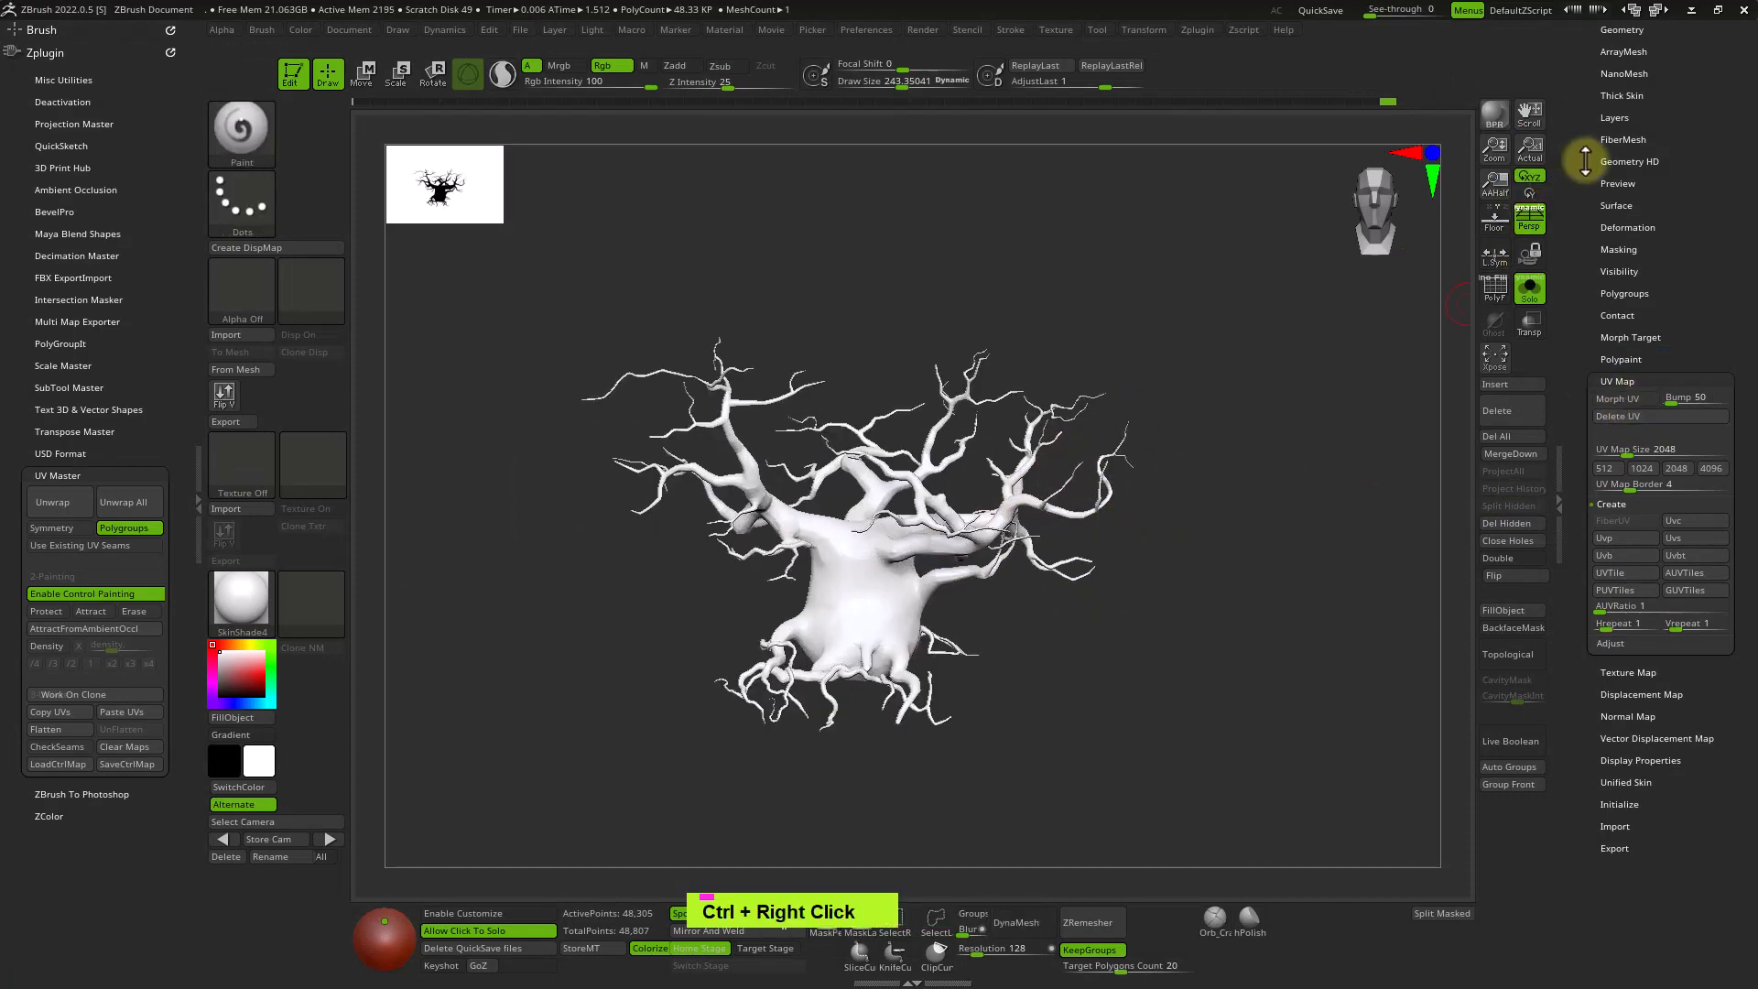
left_click_drag(1585, 161, 1558, 375)
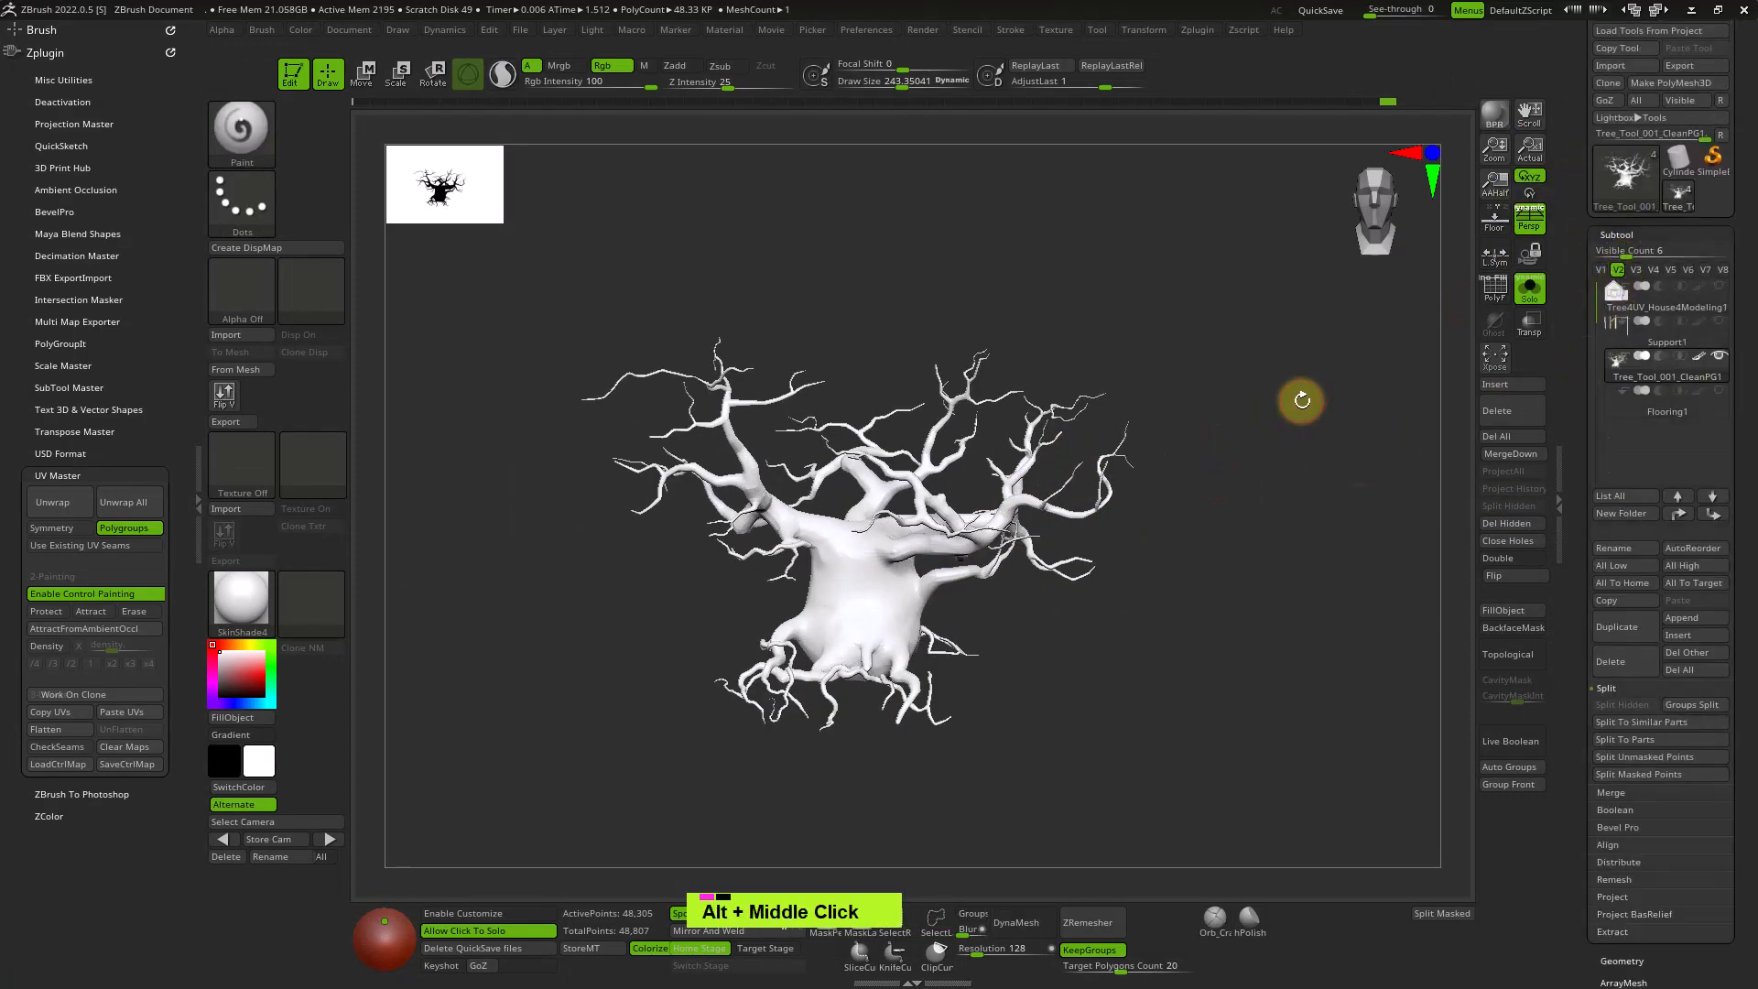
right_click_drag(1185, 443, 1334, 412)
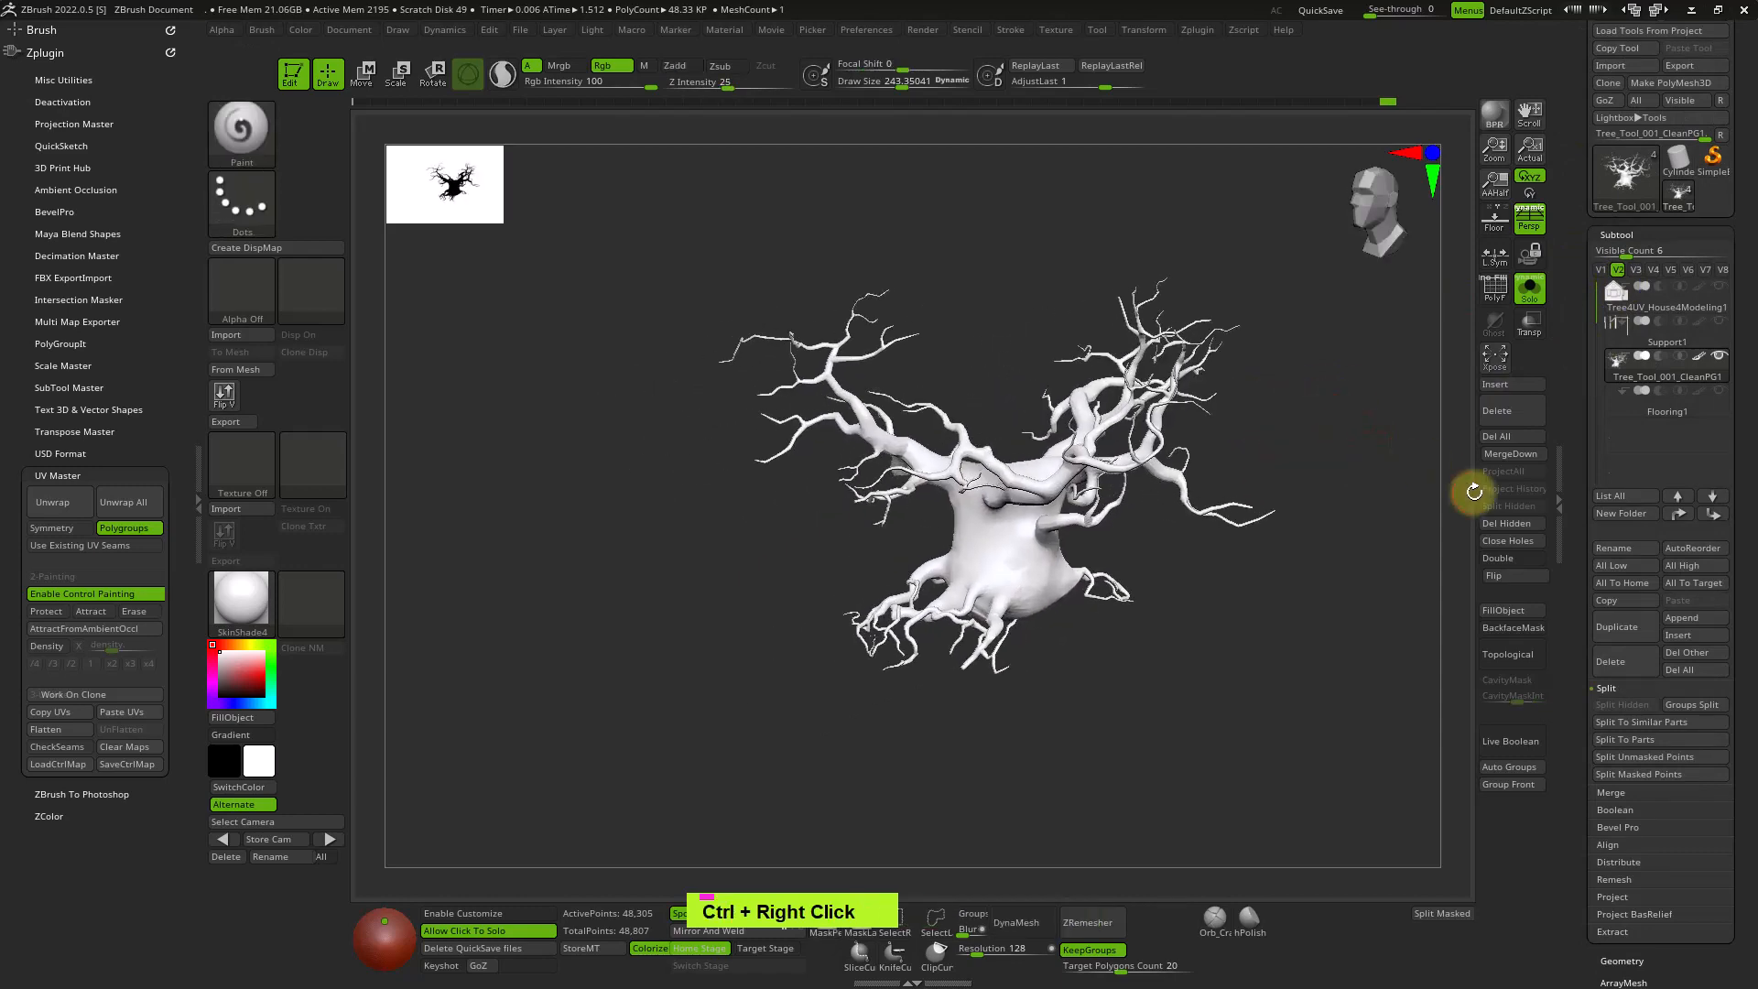
left_click(1510, 410)
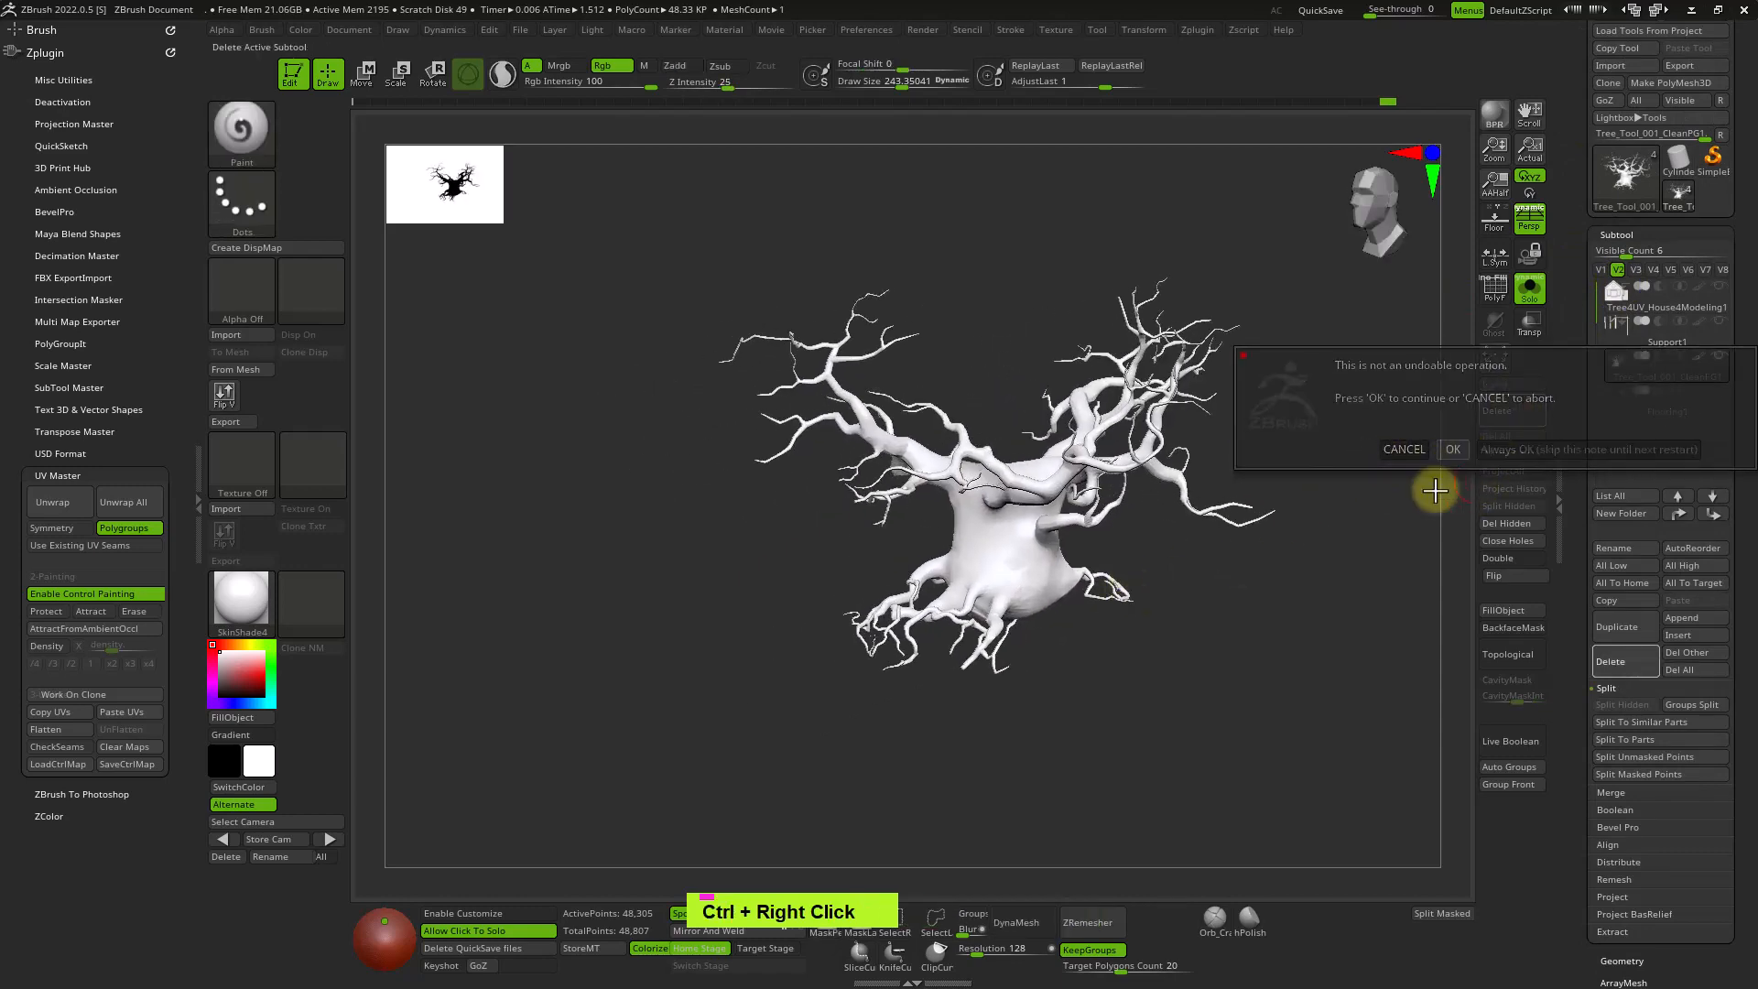
left_click(1452, 449)
right_click_drag(1277, 449, 1279, 510)
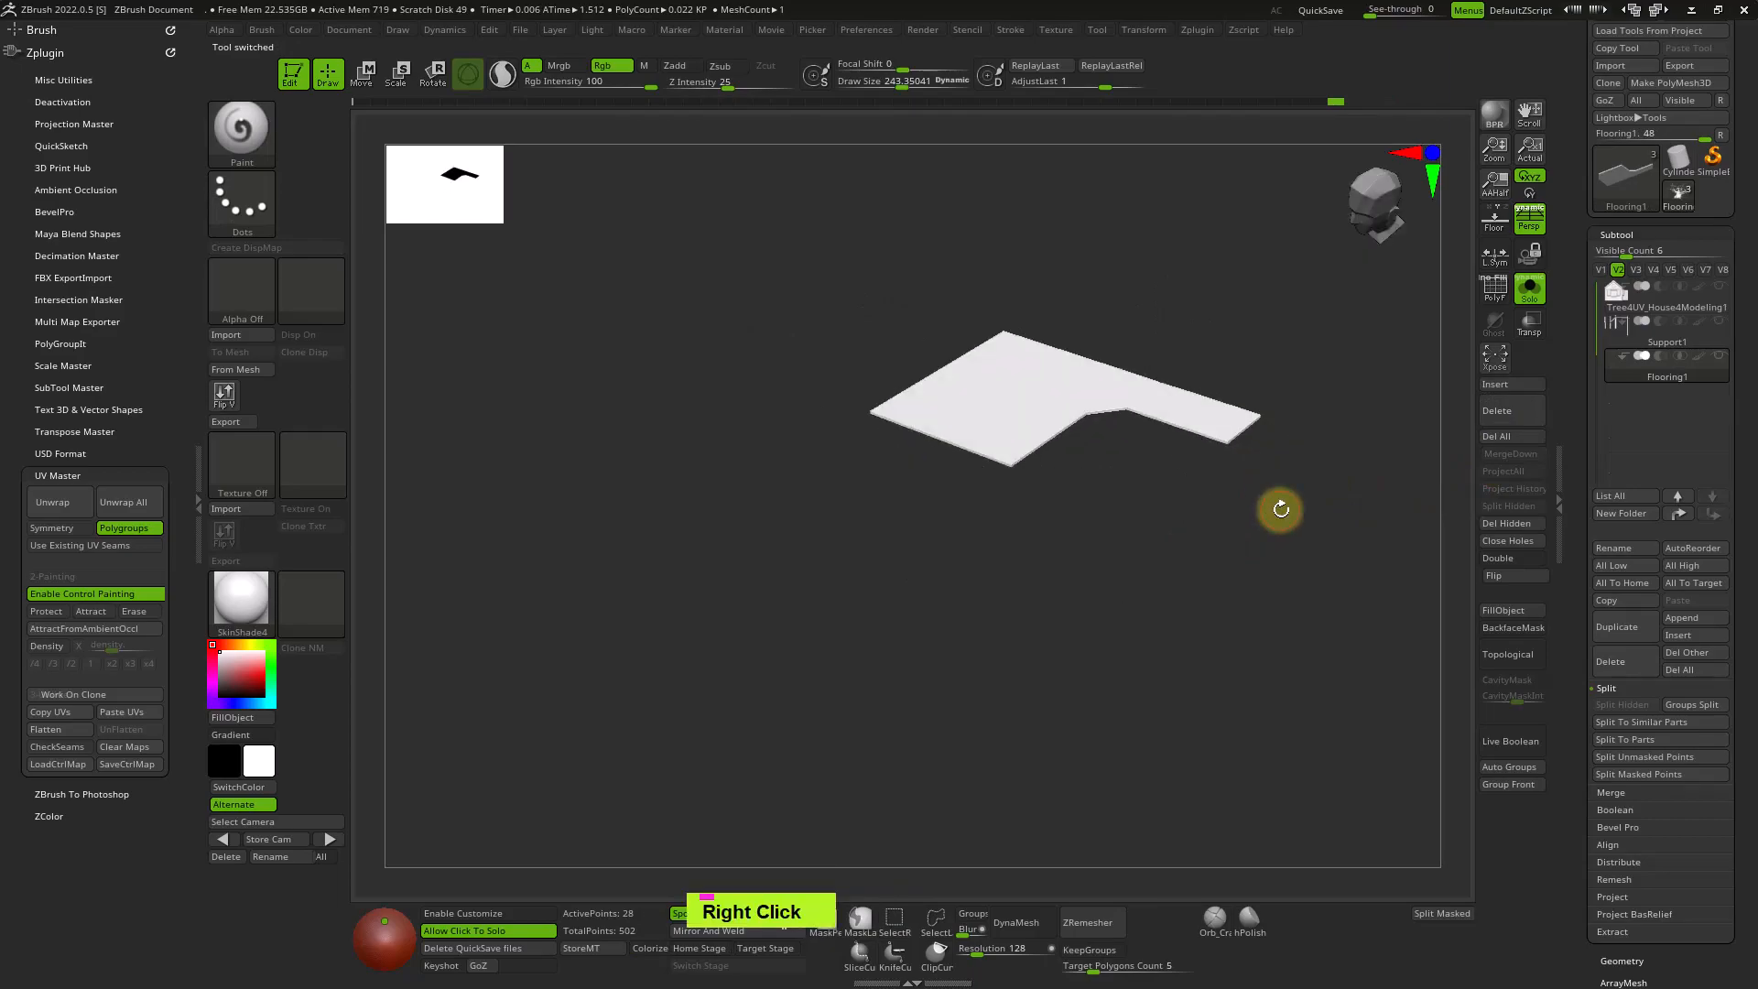
Switch to Blender and send the tree to ZBrush again through the GoZ export as a new subtool.
key("alt+Tab")
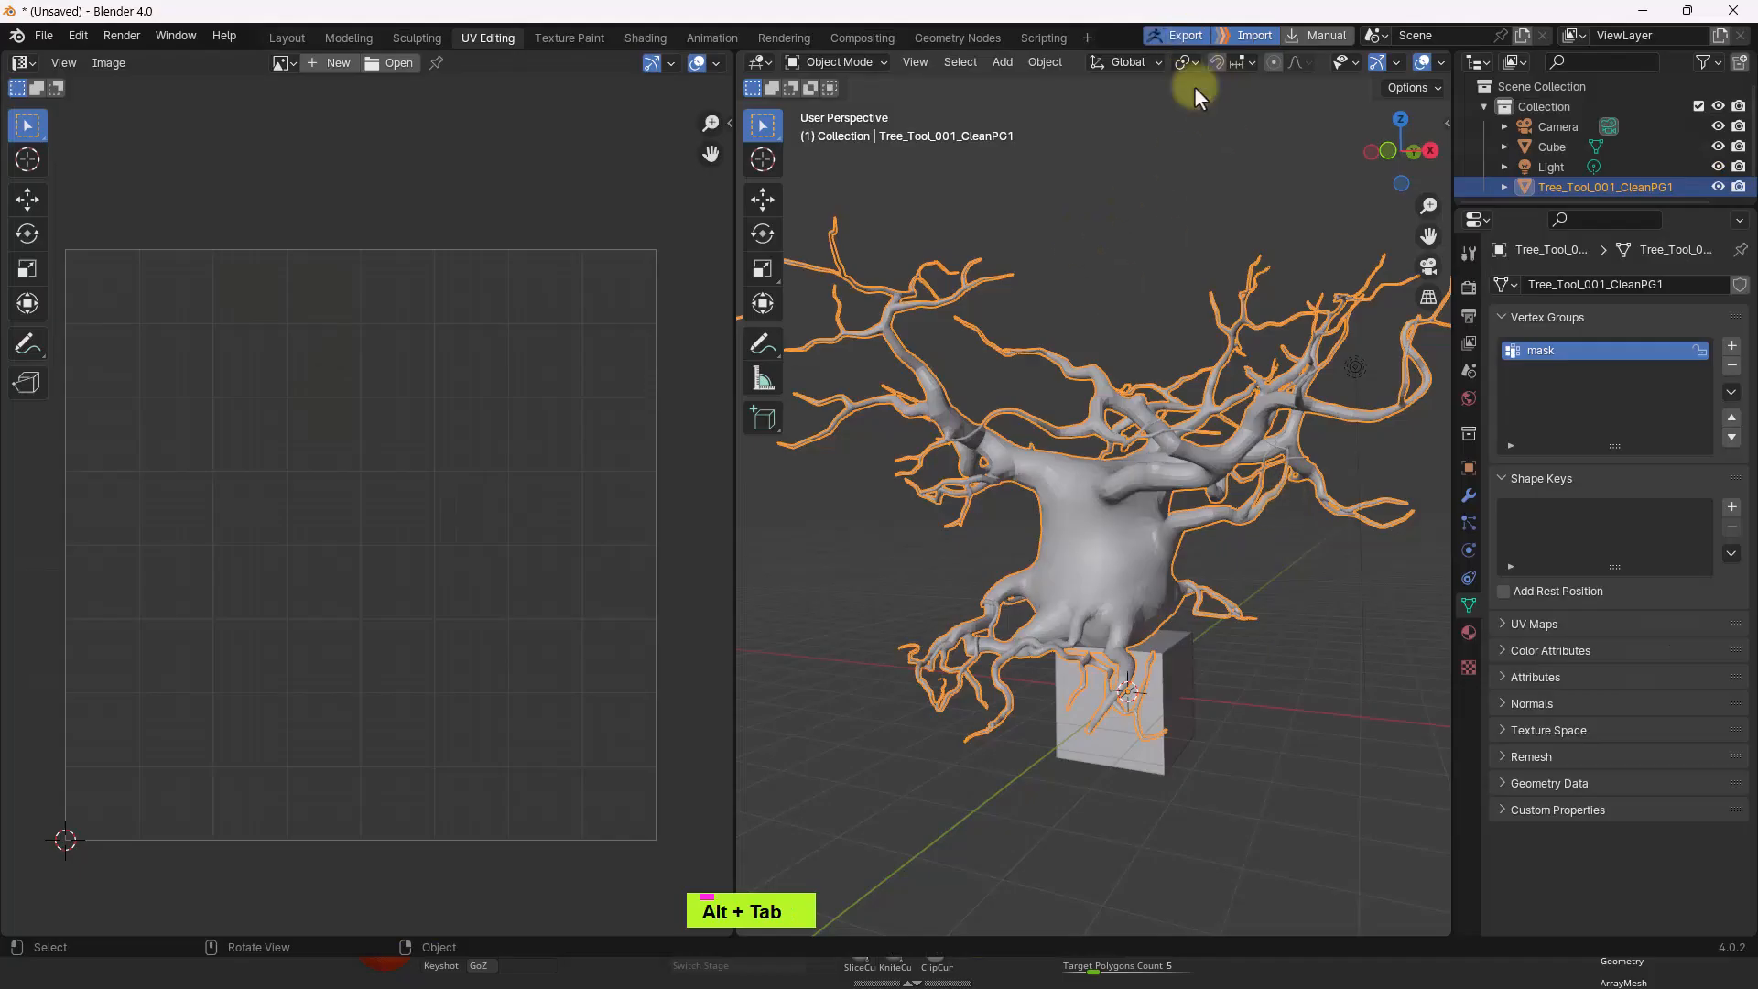
key("alt+Tab")
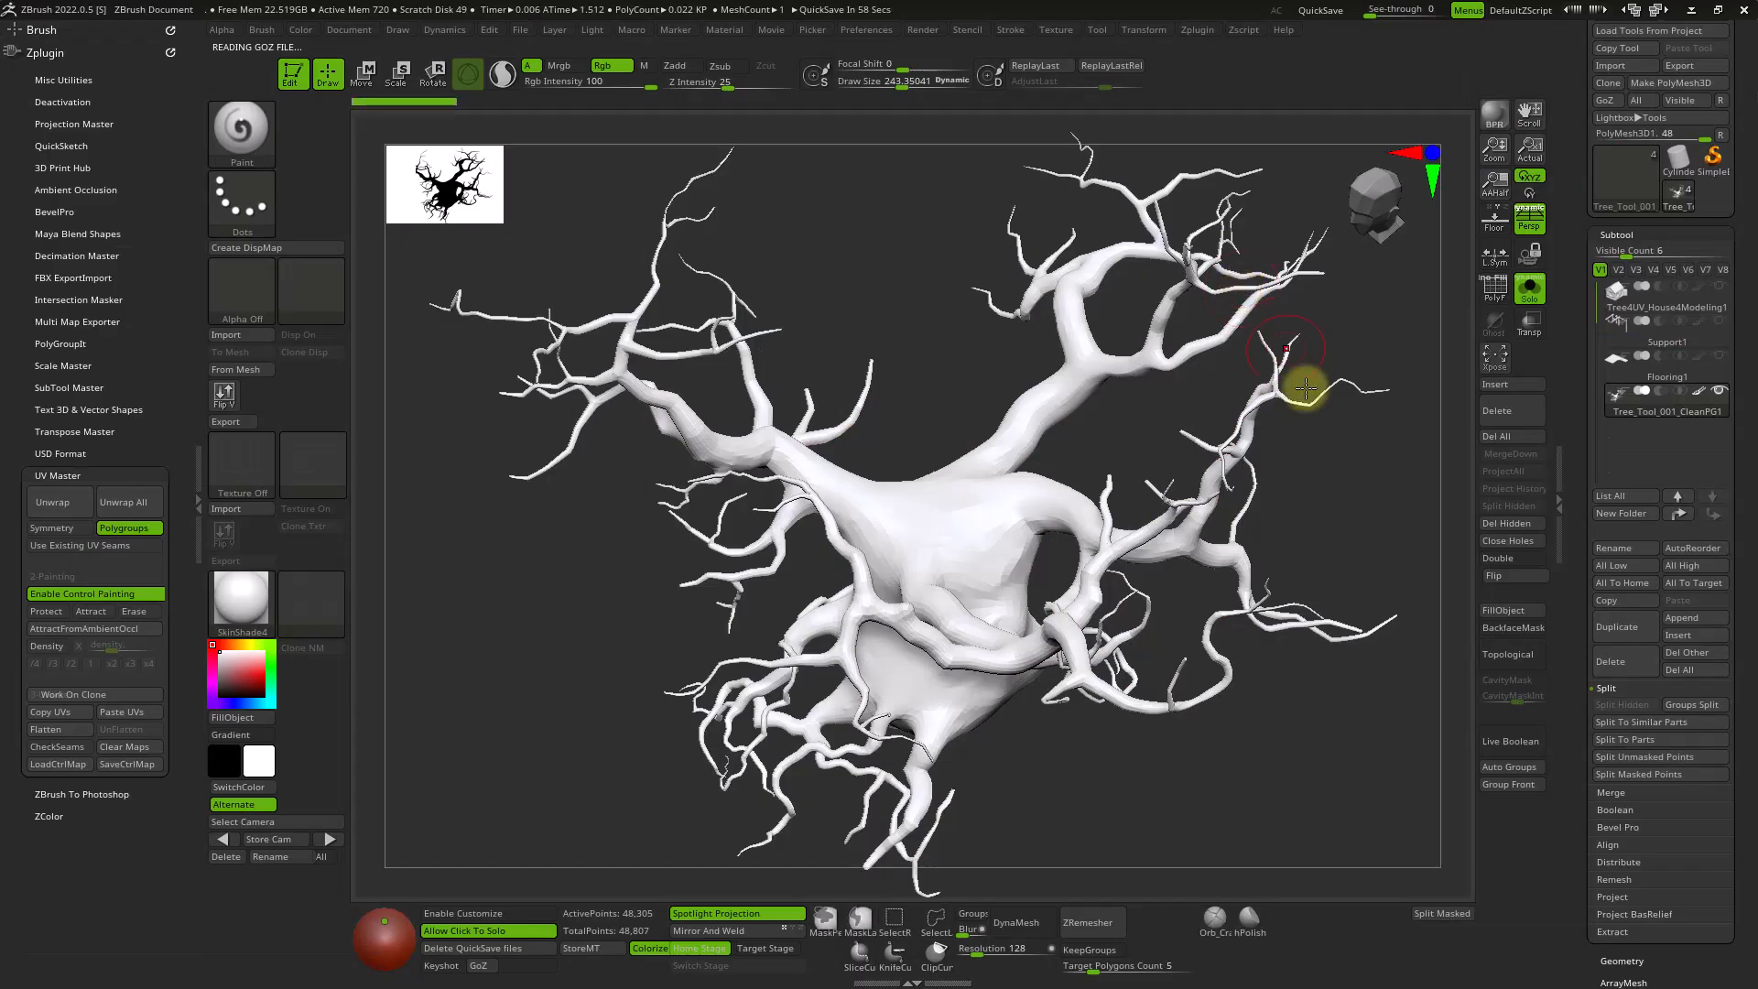
Examine the re-imported tree's flattened UV layout with Morph UV, then switch it off and frame the whole tree.
left_click_drag(1583, 732, 1608, 534)
left_click(1624, 446)
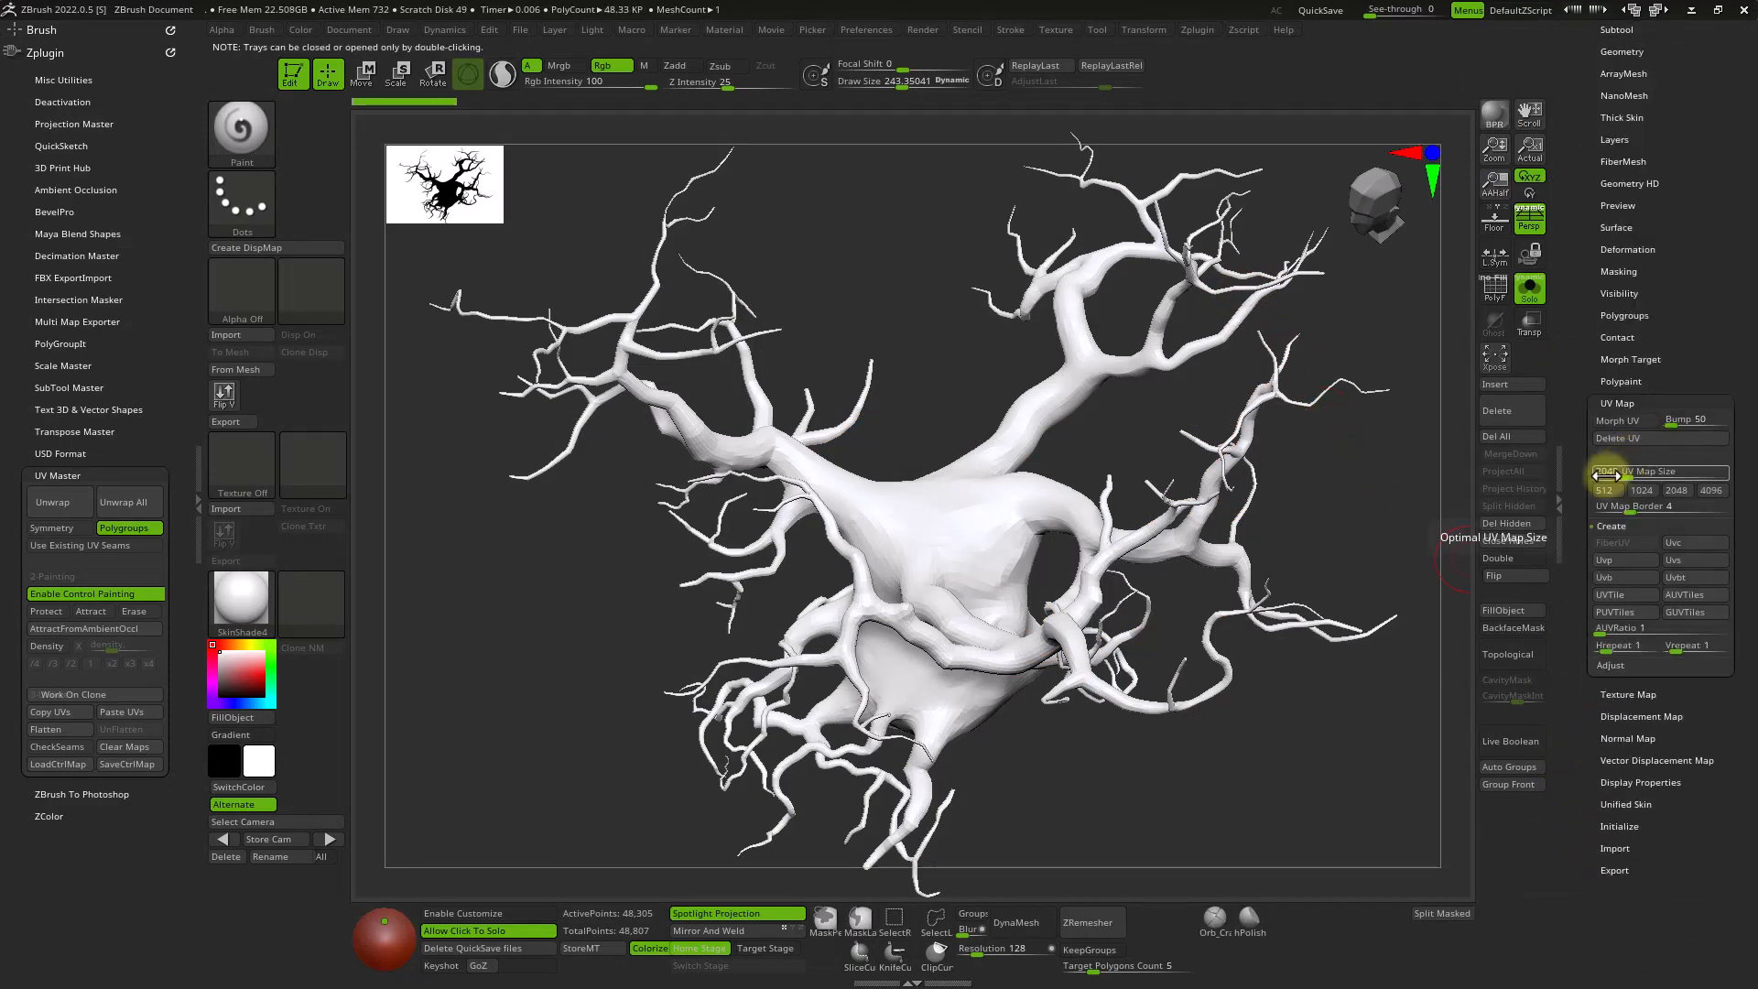
left_click(1616, 421)
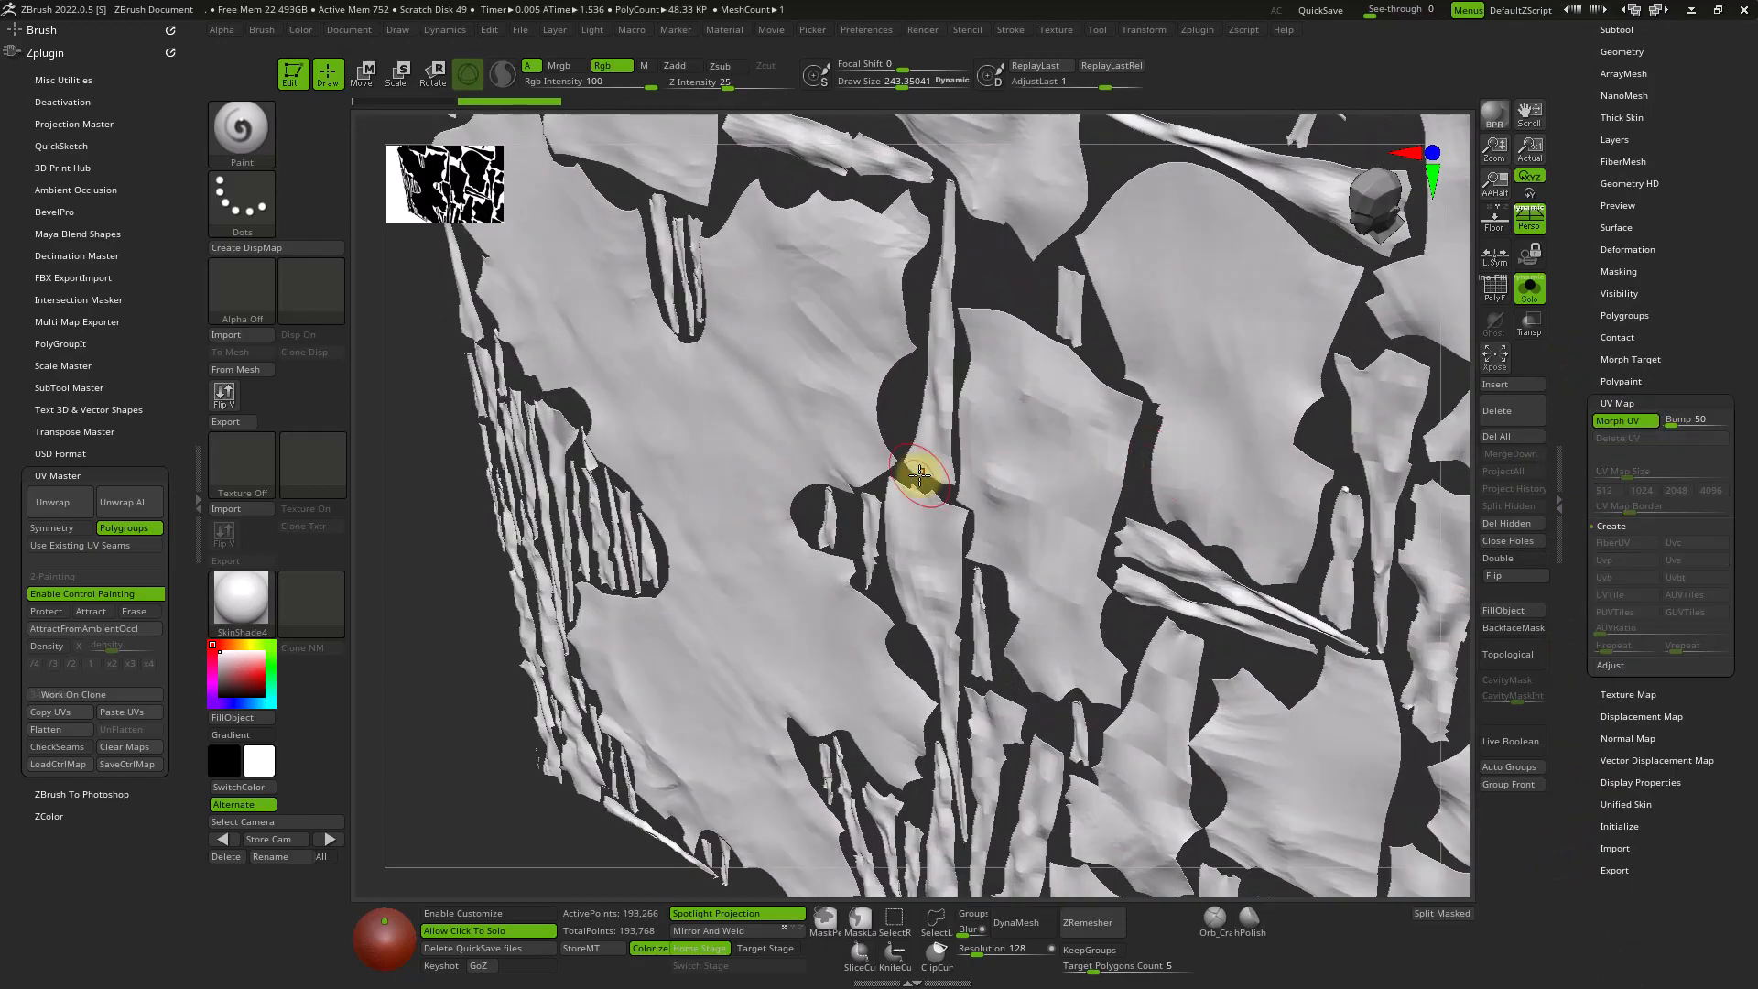
right_click_drag(919, 491, 1044, 541)
right_click_drag(1123, 632, 1053, 438, "alt")
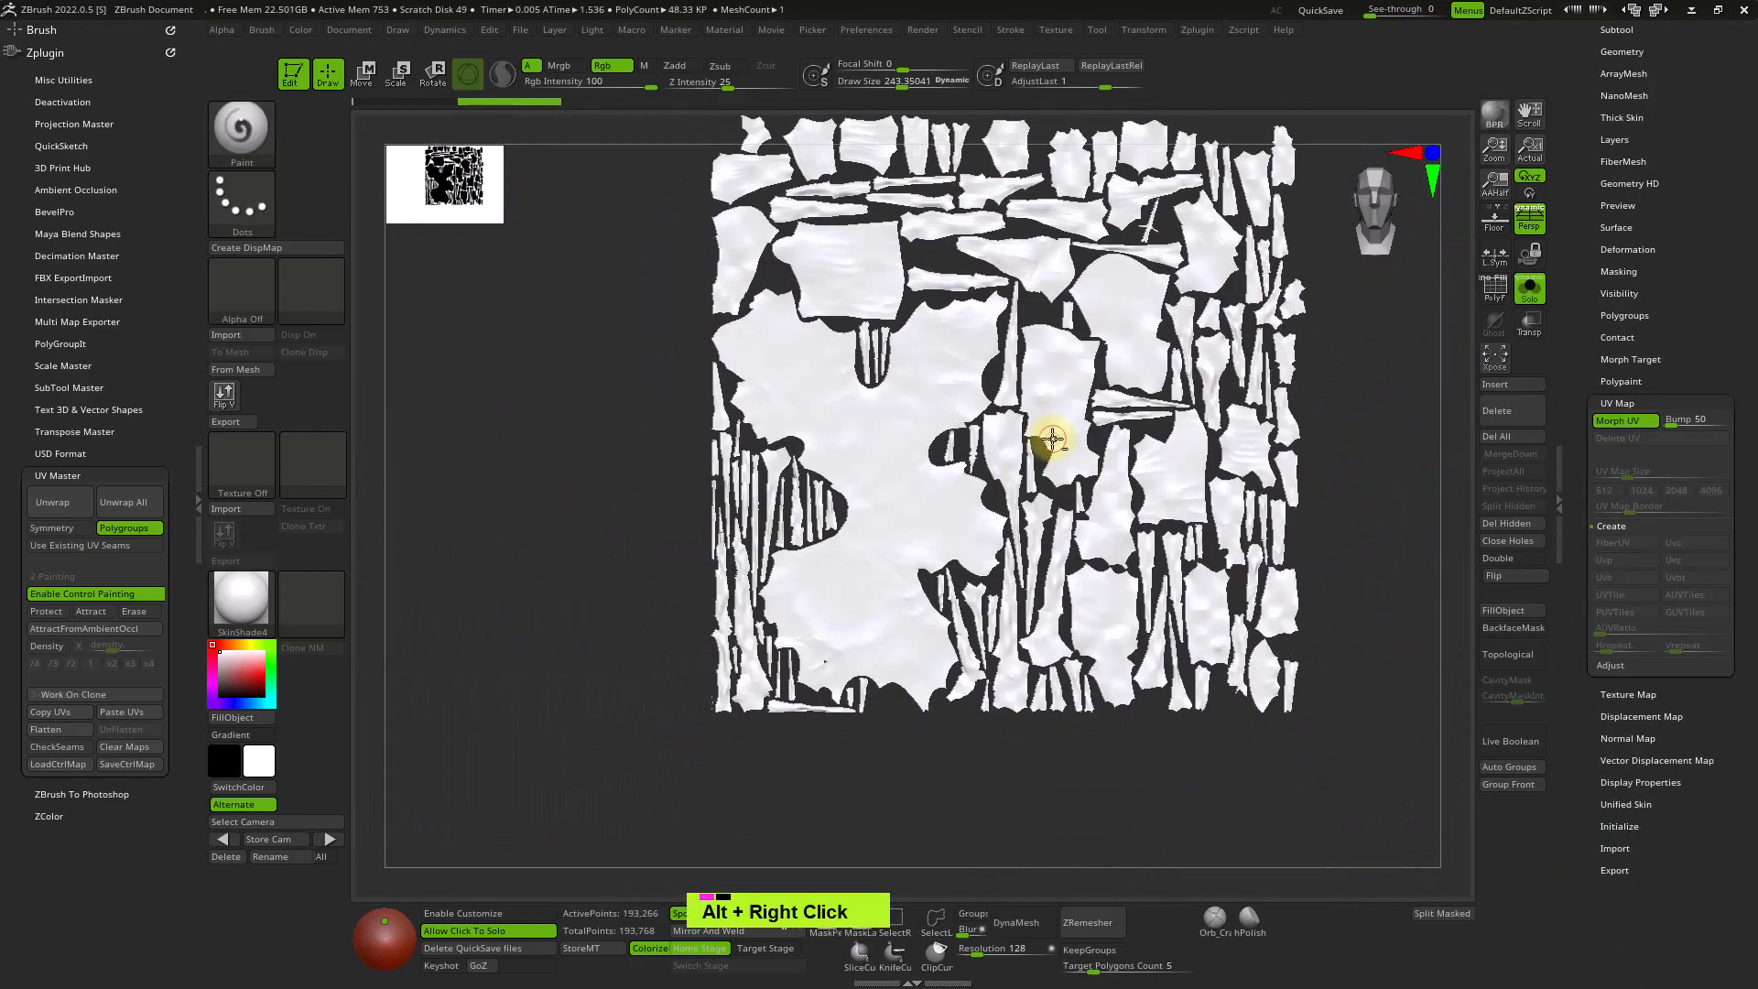
right_click_drag(1111, 549, 1452, 464)
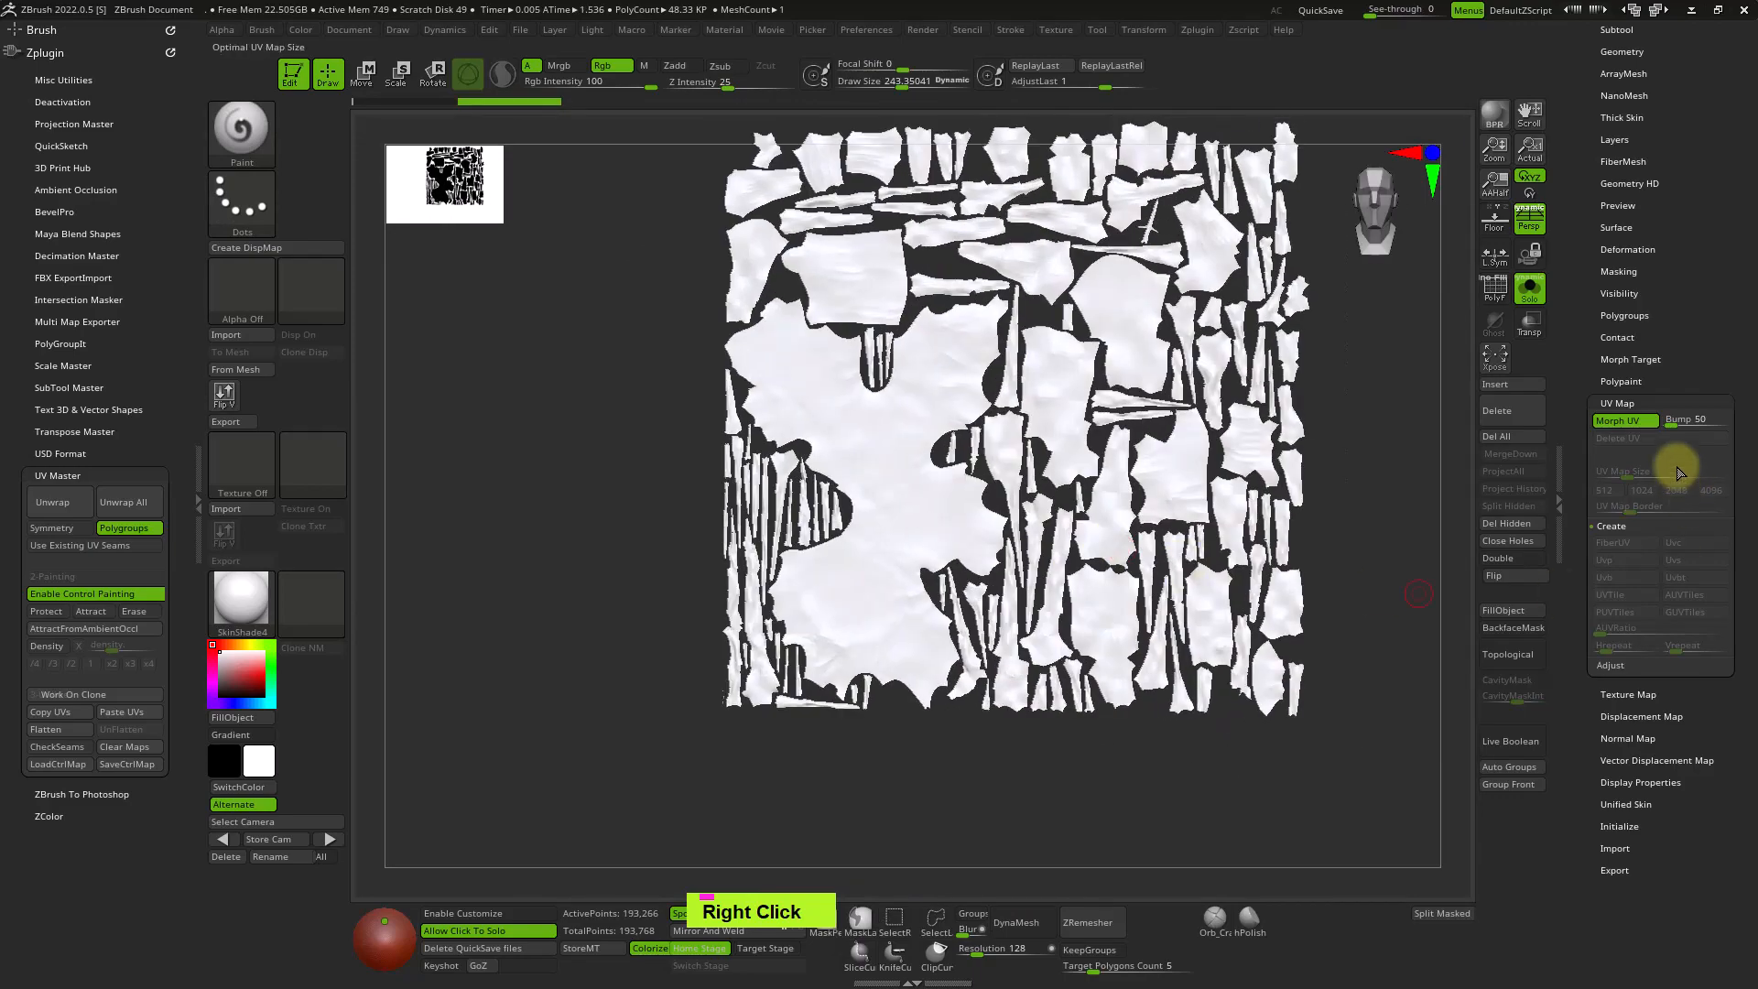
left_click(1646, 420)
right_click_drag(1172, 449, 1099, 659, "alt")
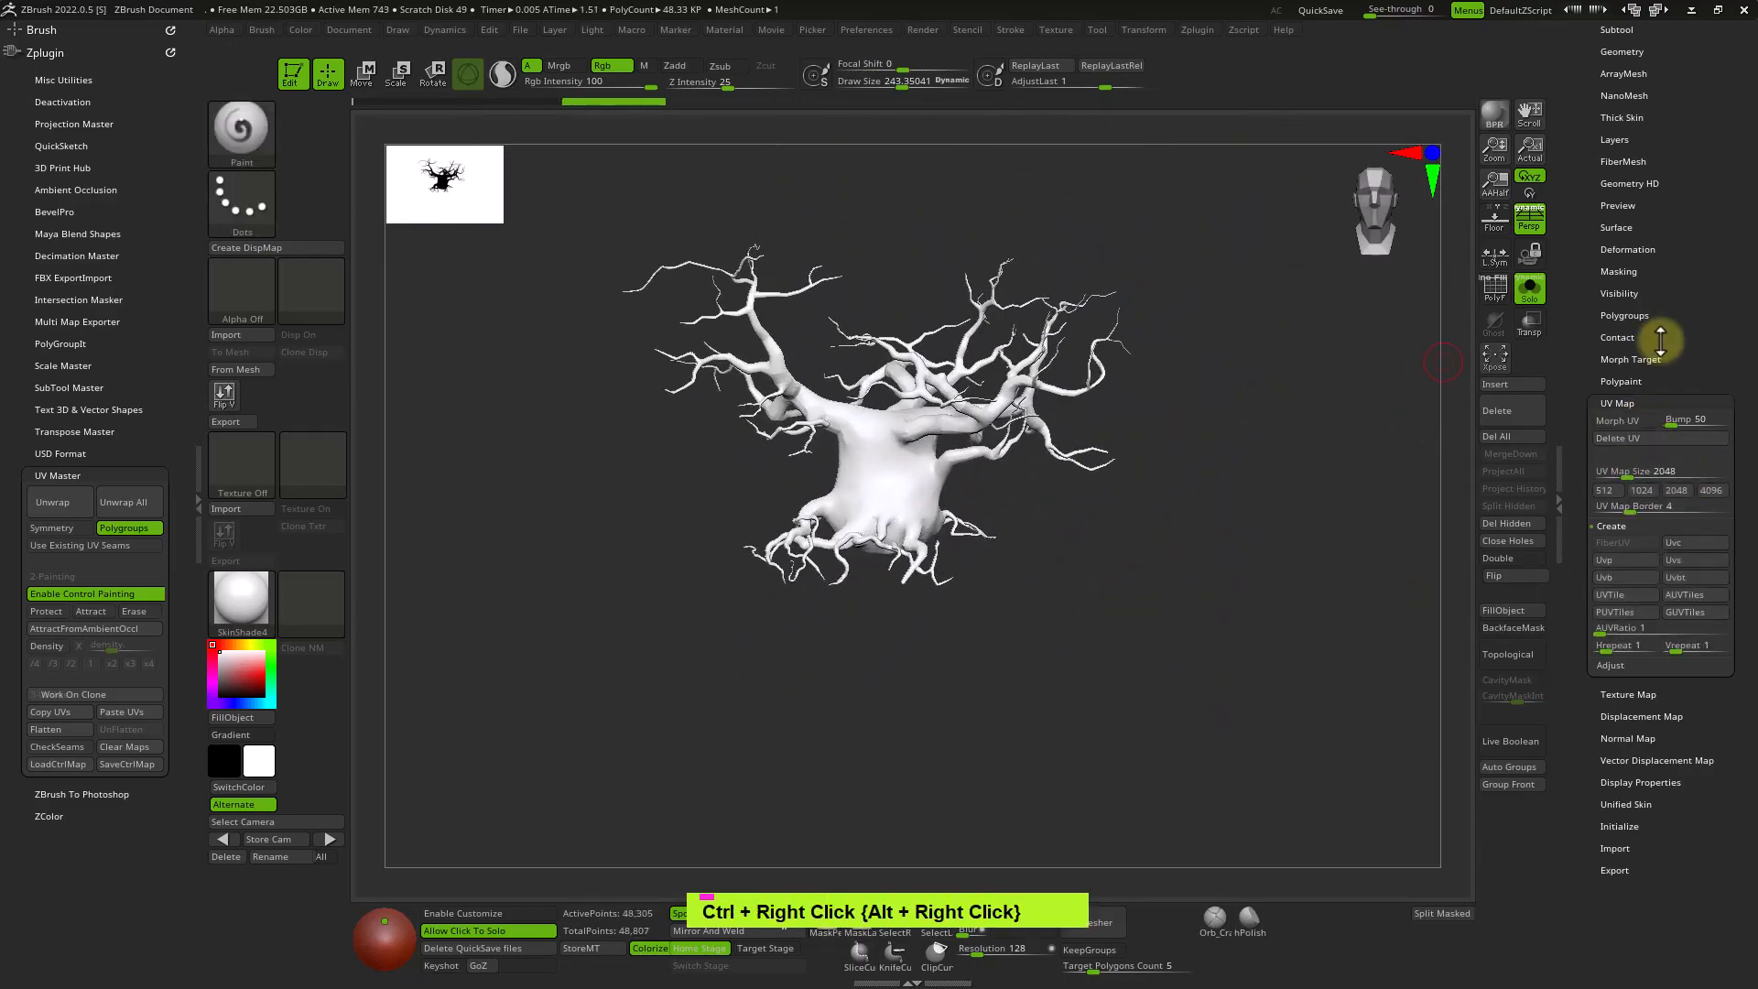
Inspect the tree up close and subdivide it four times, to about 12.369 million polygons.
left_click_drag(1587, 279, 1672, 453)
left_click(1621, 284)
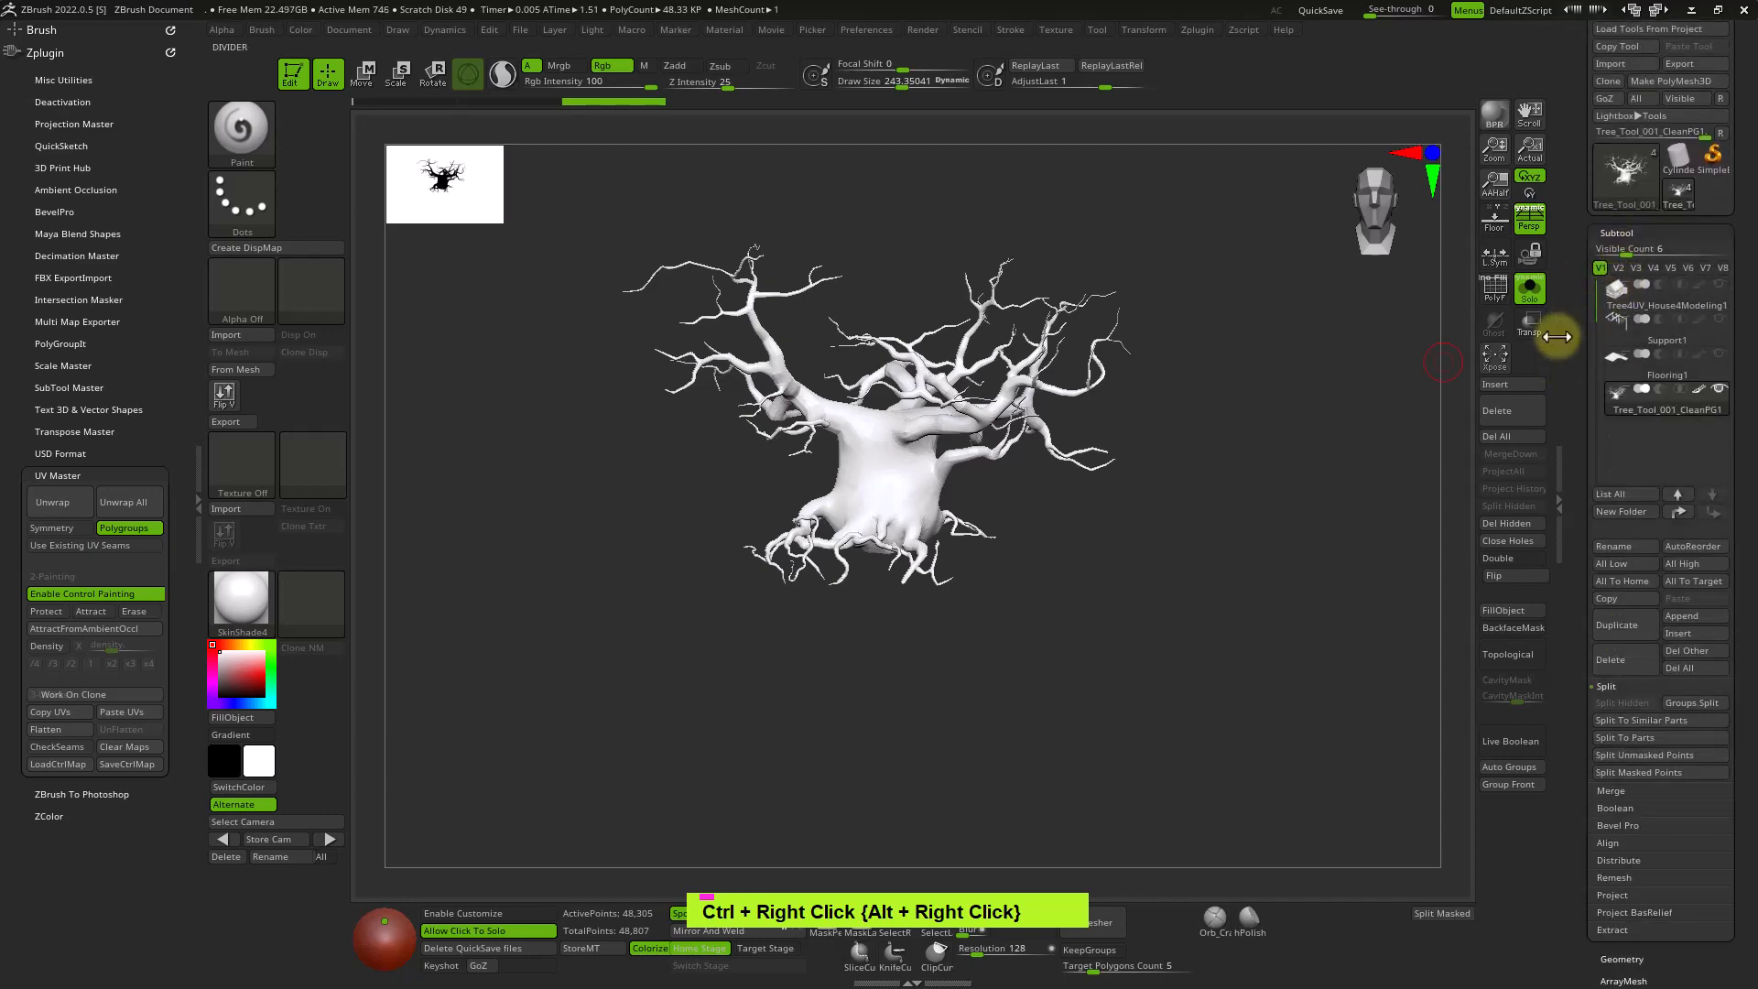
mouse_move(1332, 348)
right_mouse_down("alt")
mouse_move(1189, 455)
mouse_move(795, 440)
mouse_move(895, 443)
mouse_move(1030, 555)
right_mouse_up("alt")
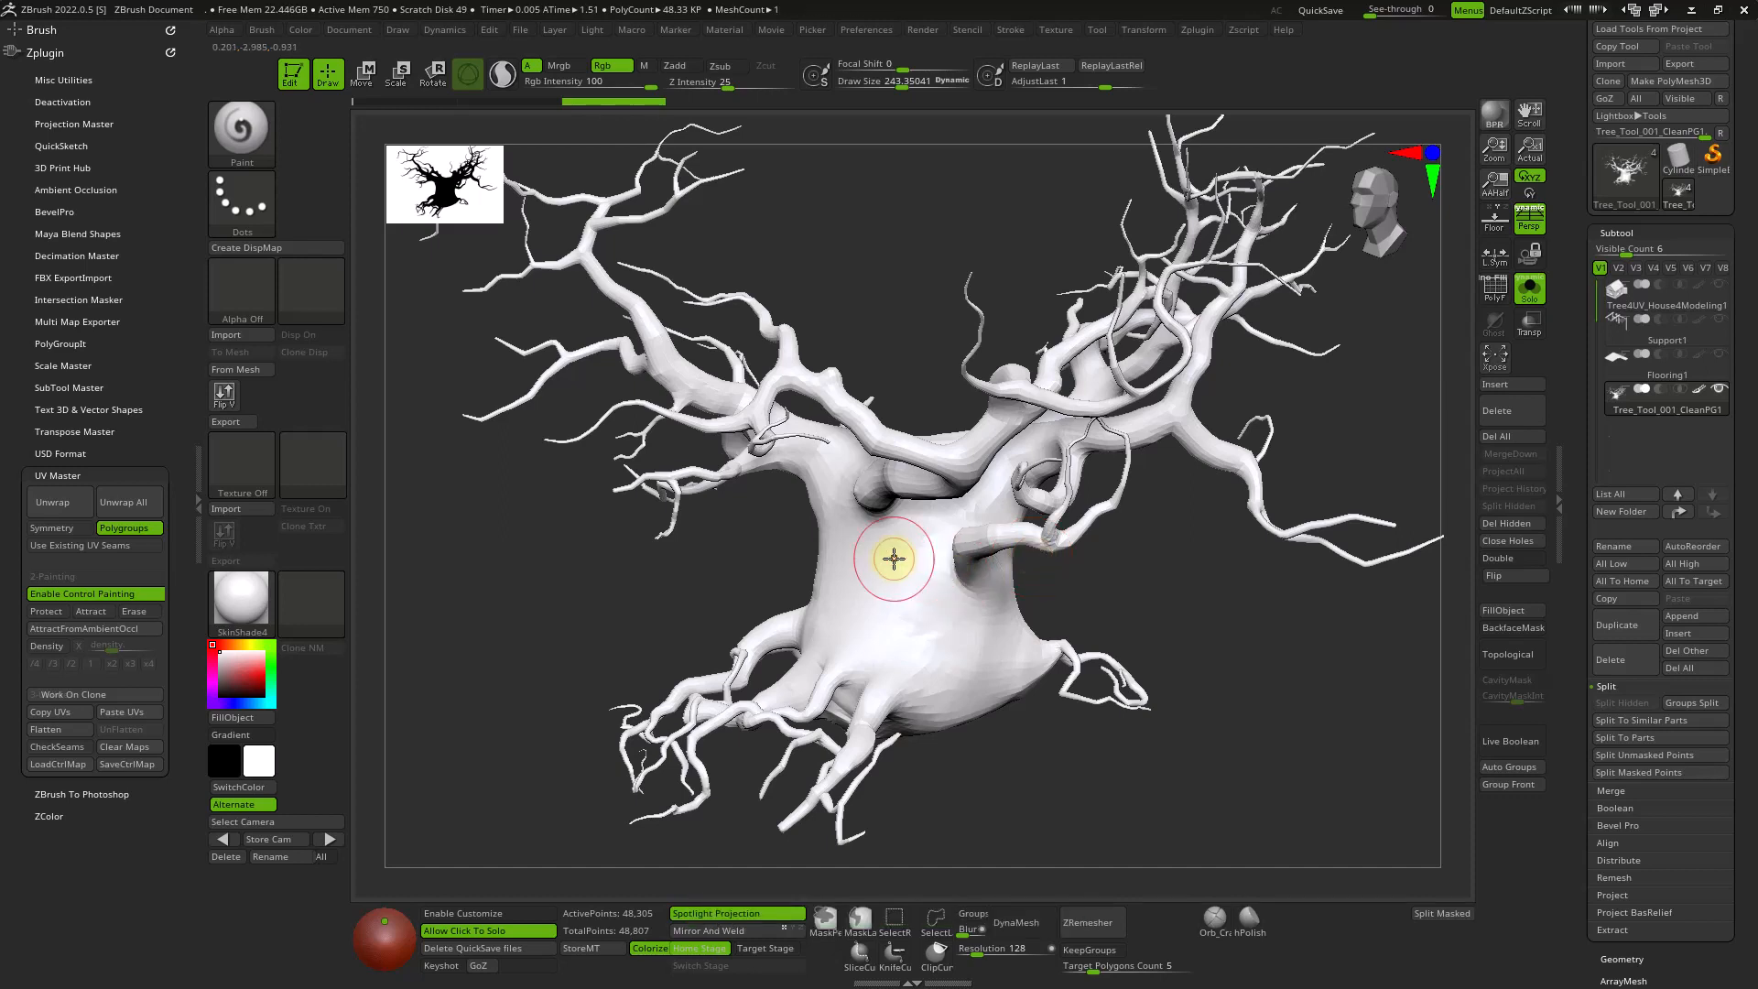
mouse_move(893, 558)
right_mouse_down("alt")
mouse_move(868, 561)
mouse_move(851, 522)
mouse_move(839, 564)
mouse_move(867, 547)
mouse_move(914, 586)
mouse_move(839, 561)
mouse_move(899, 577)
mouse_move(852, 568)
mouse_move(871, 565)
right_mouse_up("alt")
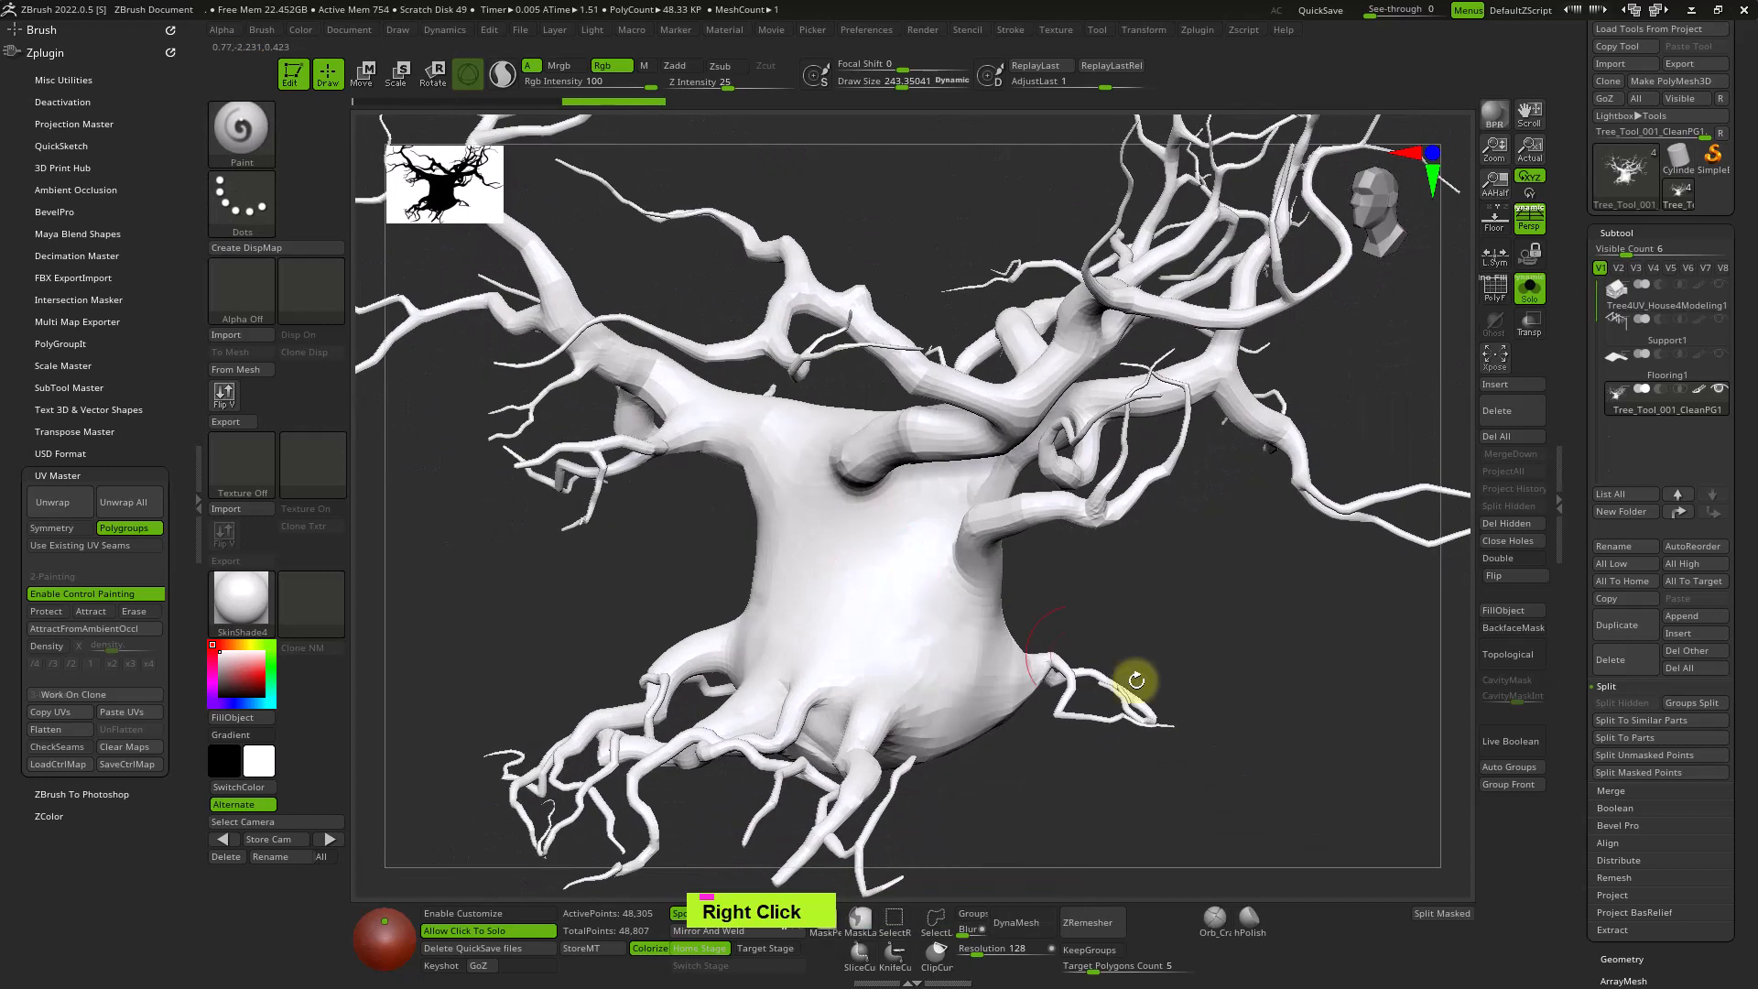
key("ctrl+d")
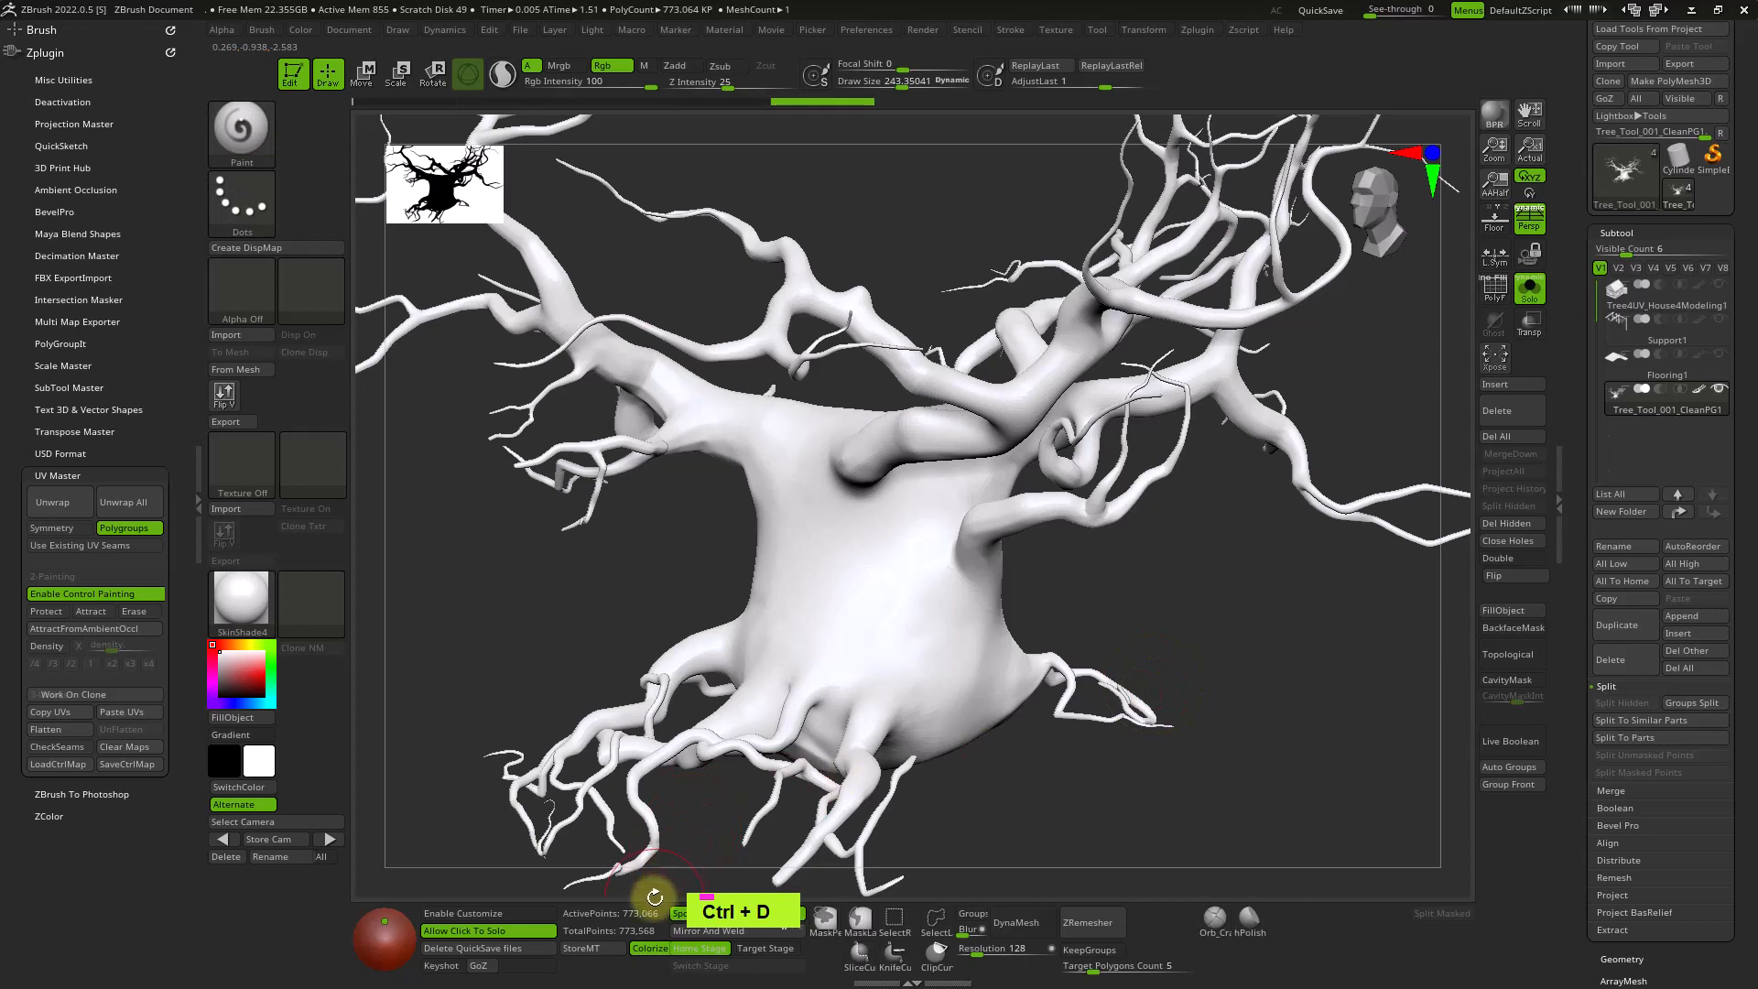
key("ctrl+d")
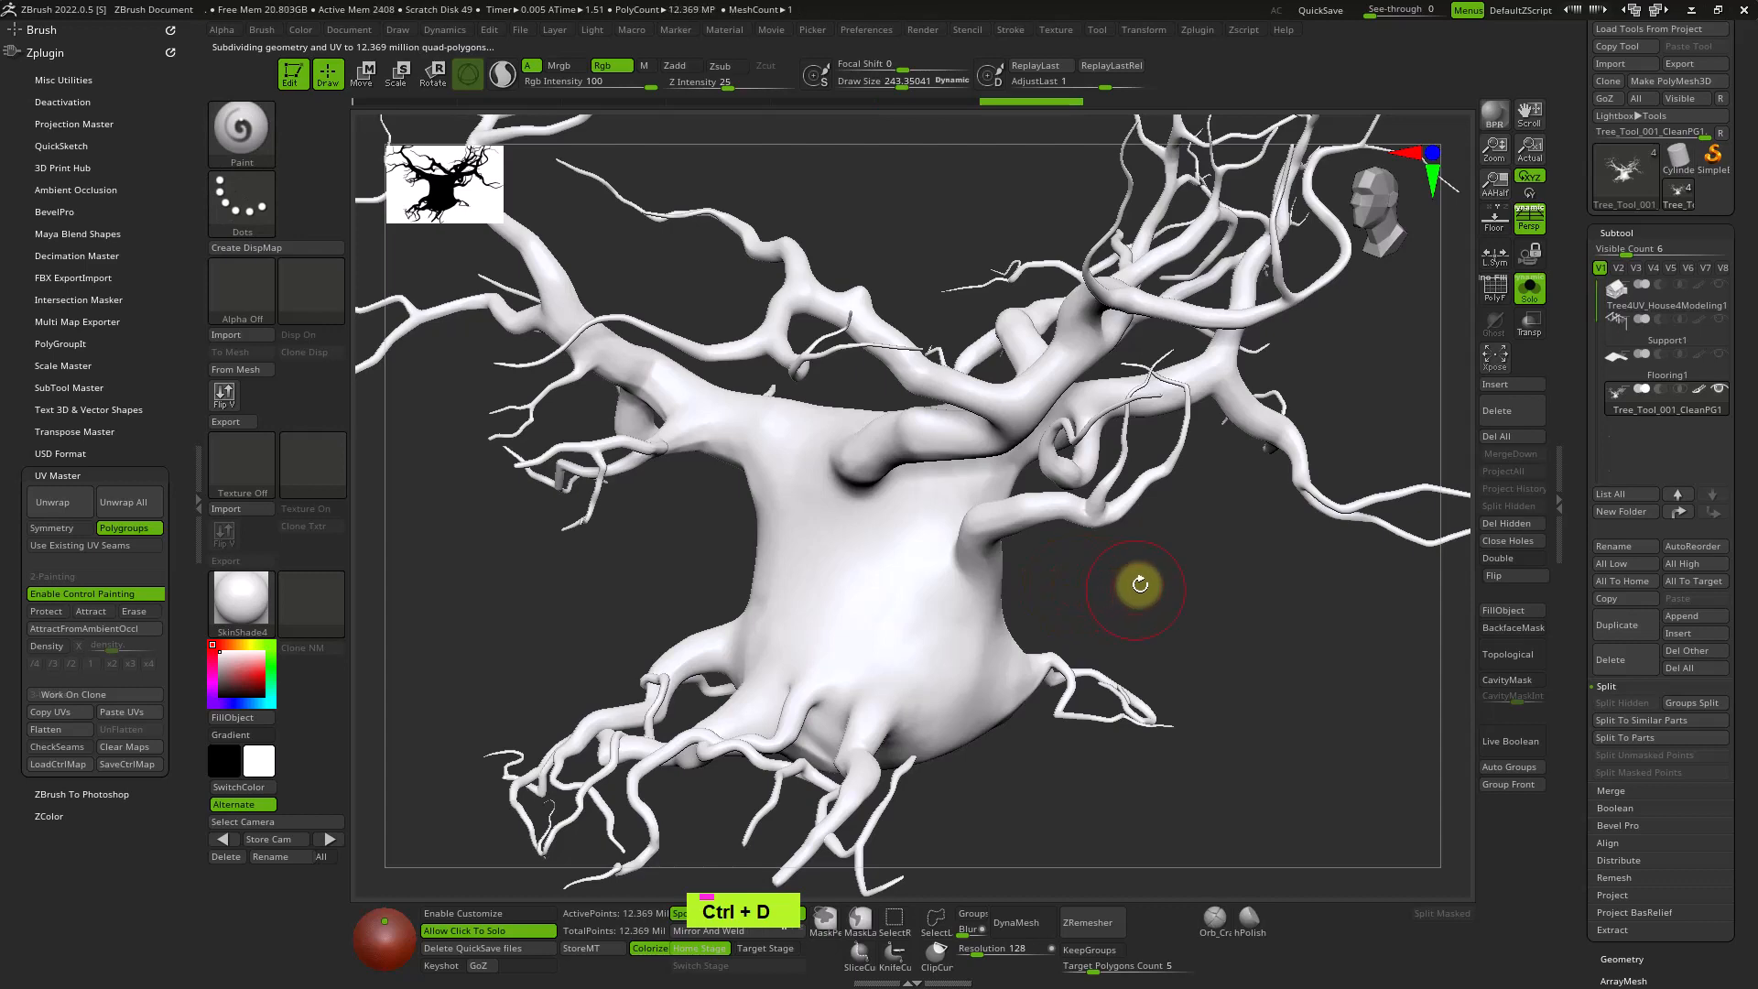
mouse_move(1139, 583)
right_mouse_down("shift")
mouse_move(1062, 607)
mouse_move(1083, 596)
right_mouse_up("shift")
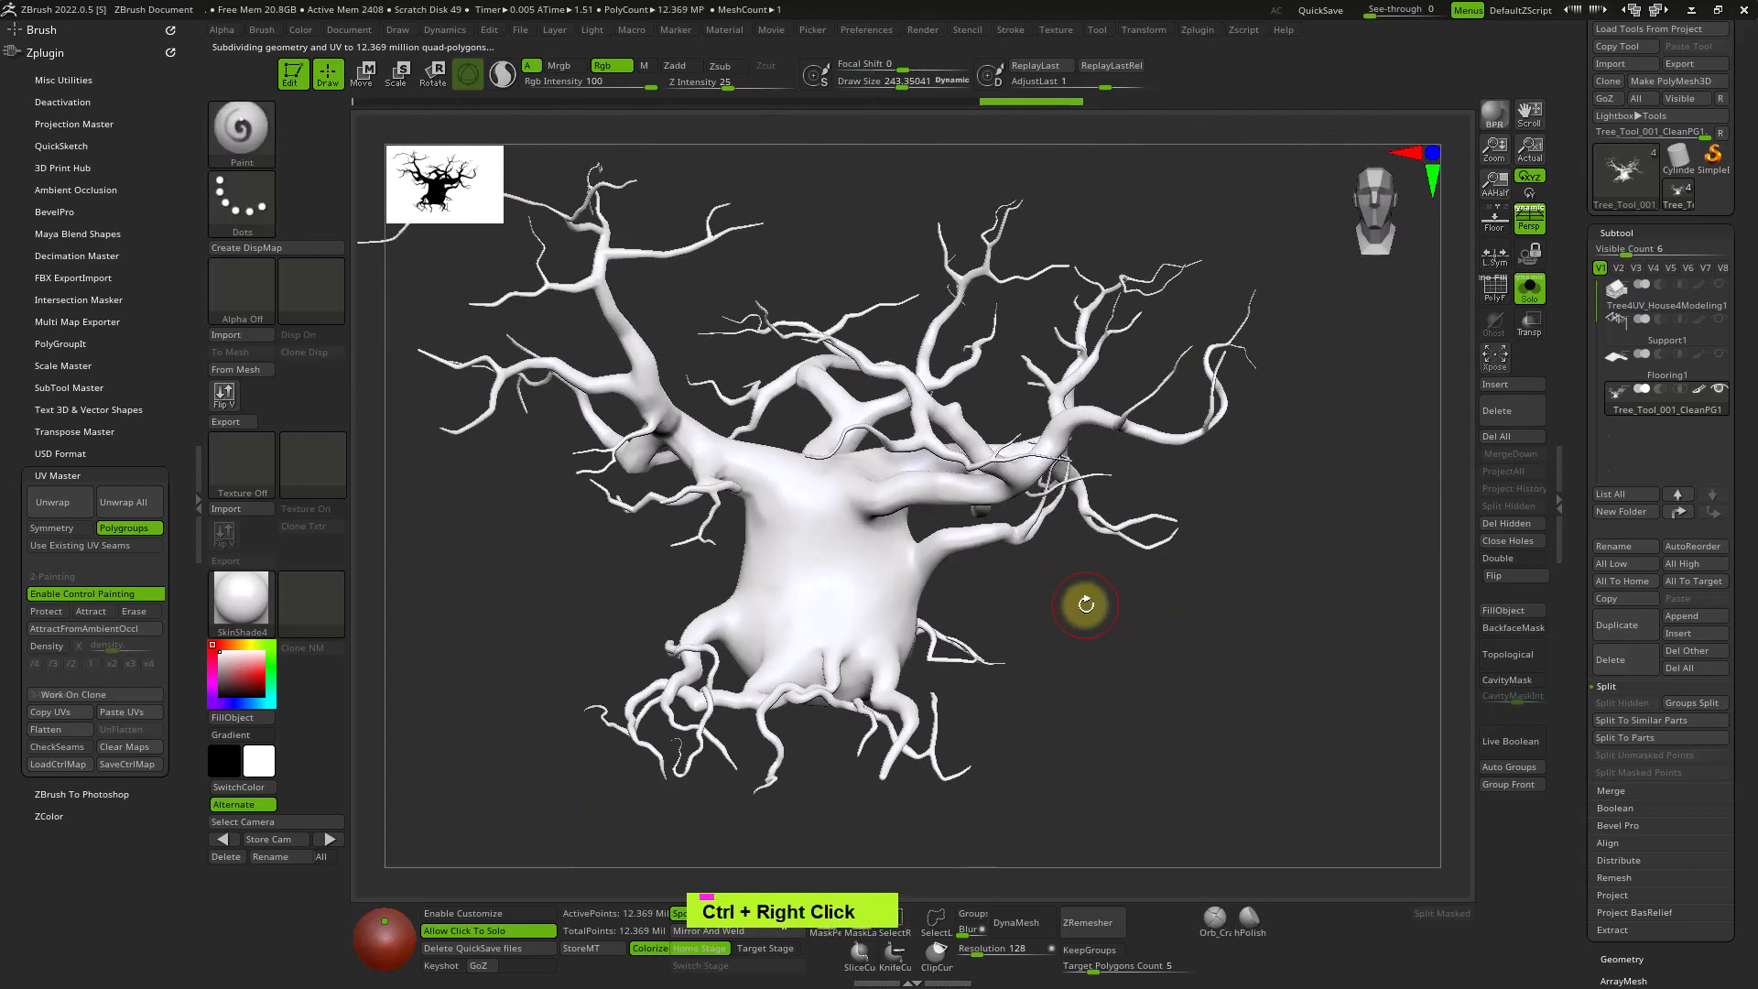
Import bark_brown_02_diff_2k.jpg from the maps folder as a texture.
left_click(46, 52)
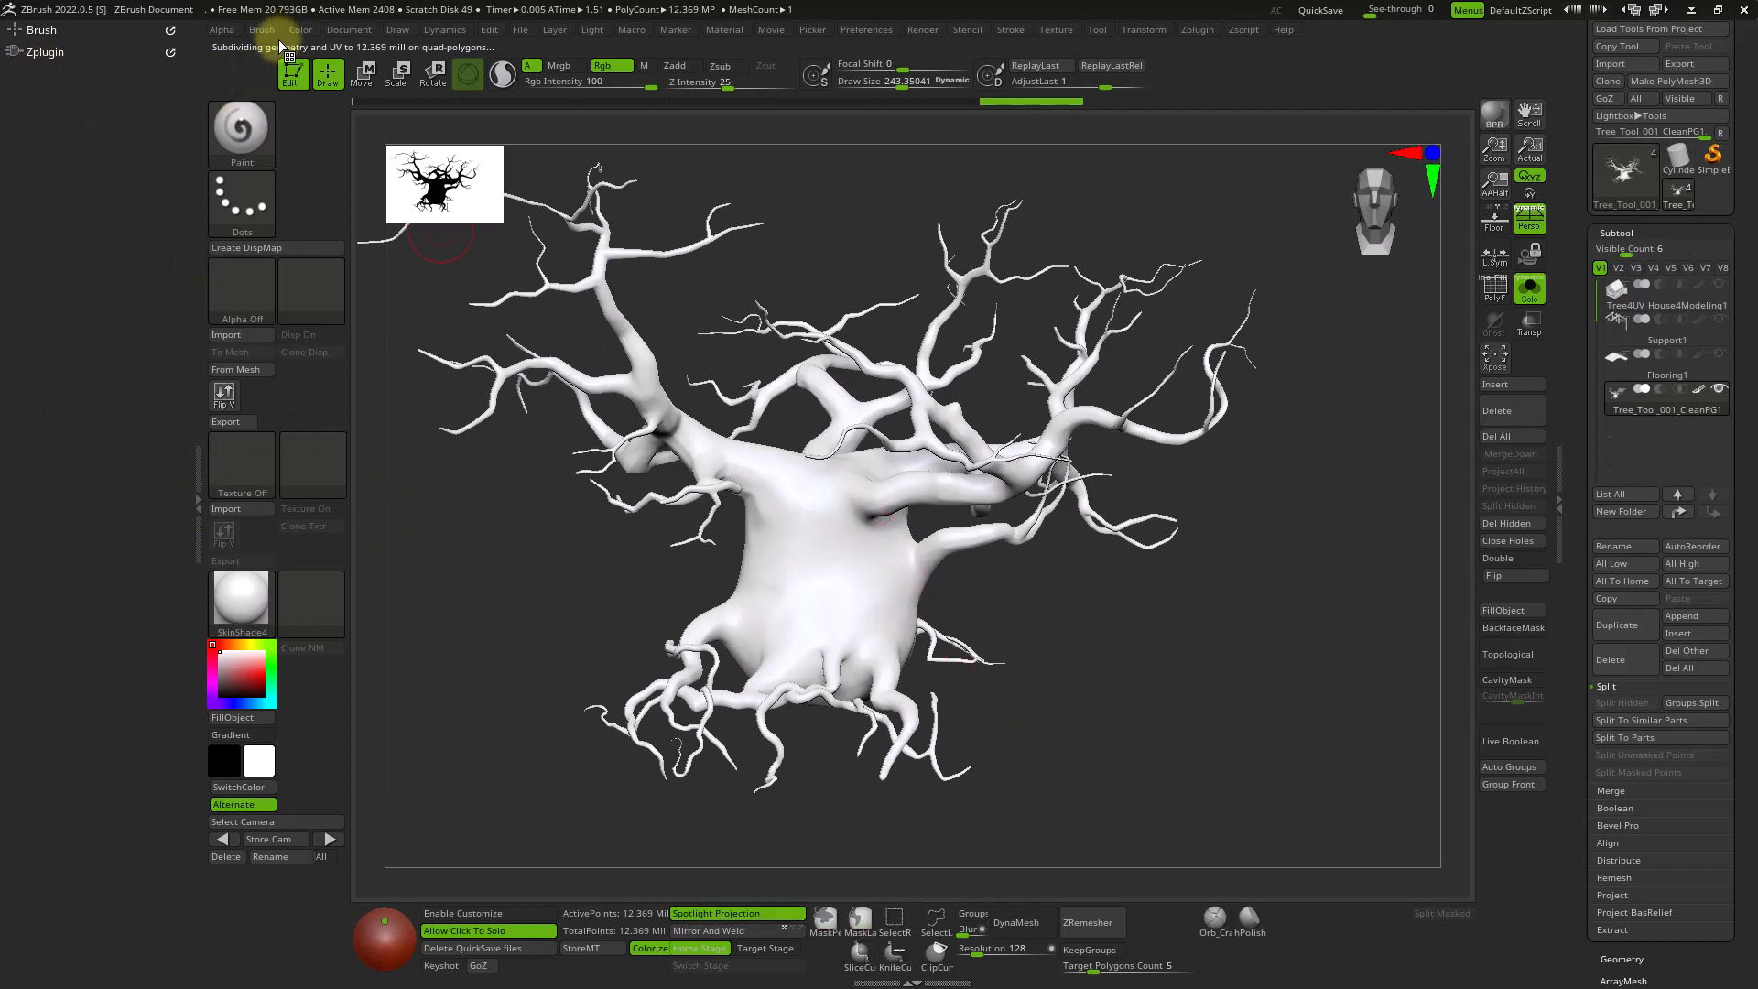
left_click(243, 507)
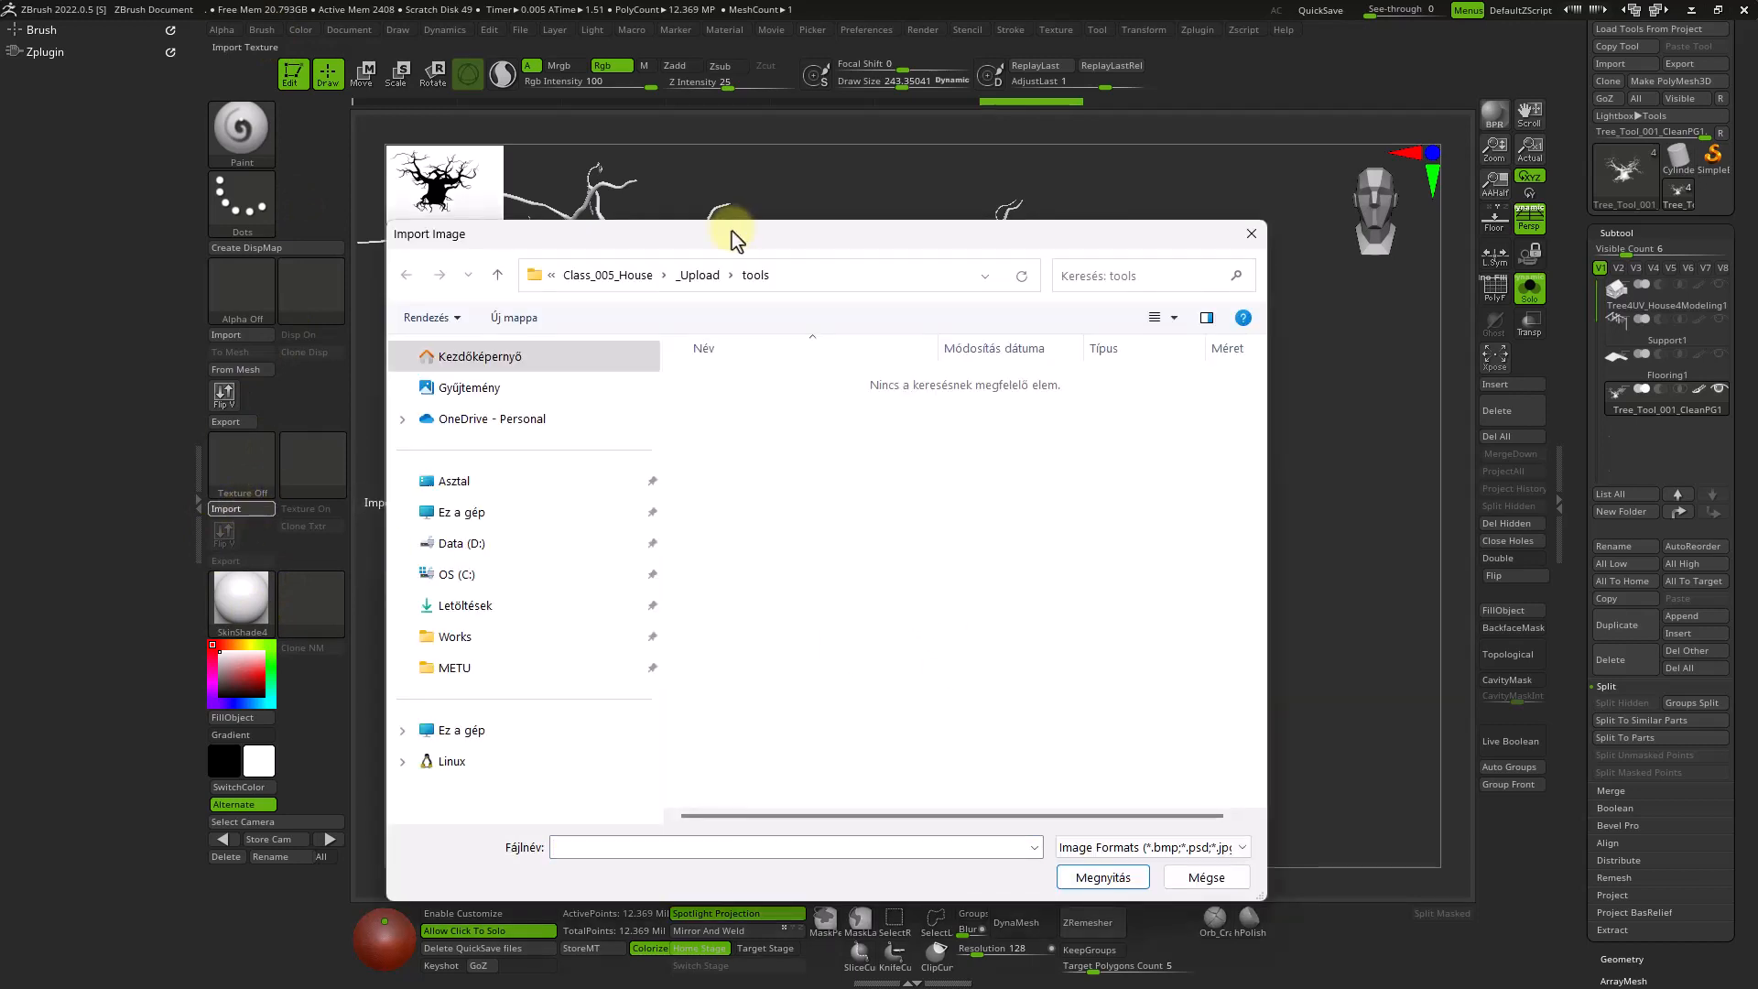
left_click(698, 275)
double_click(721, 380)
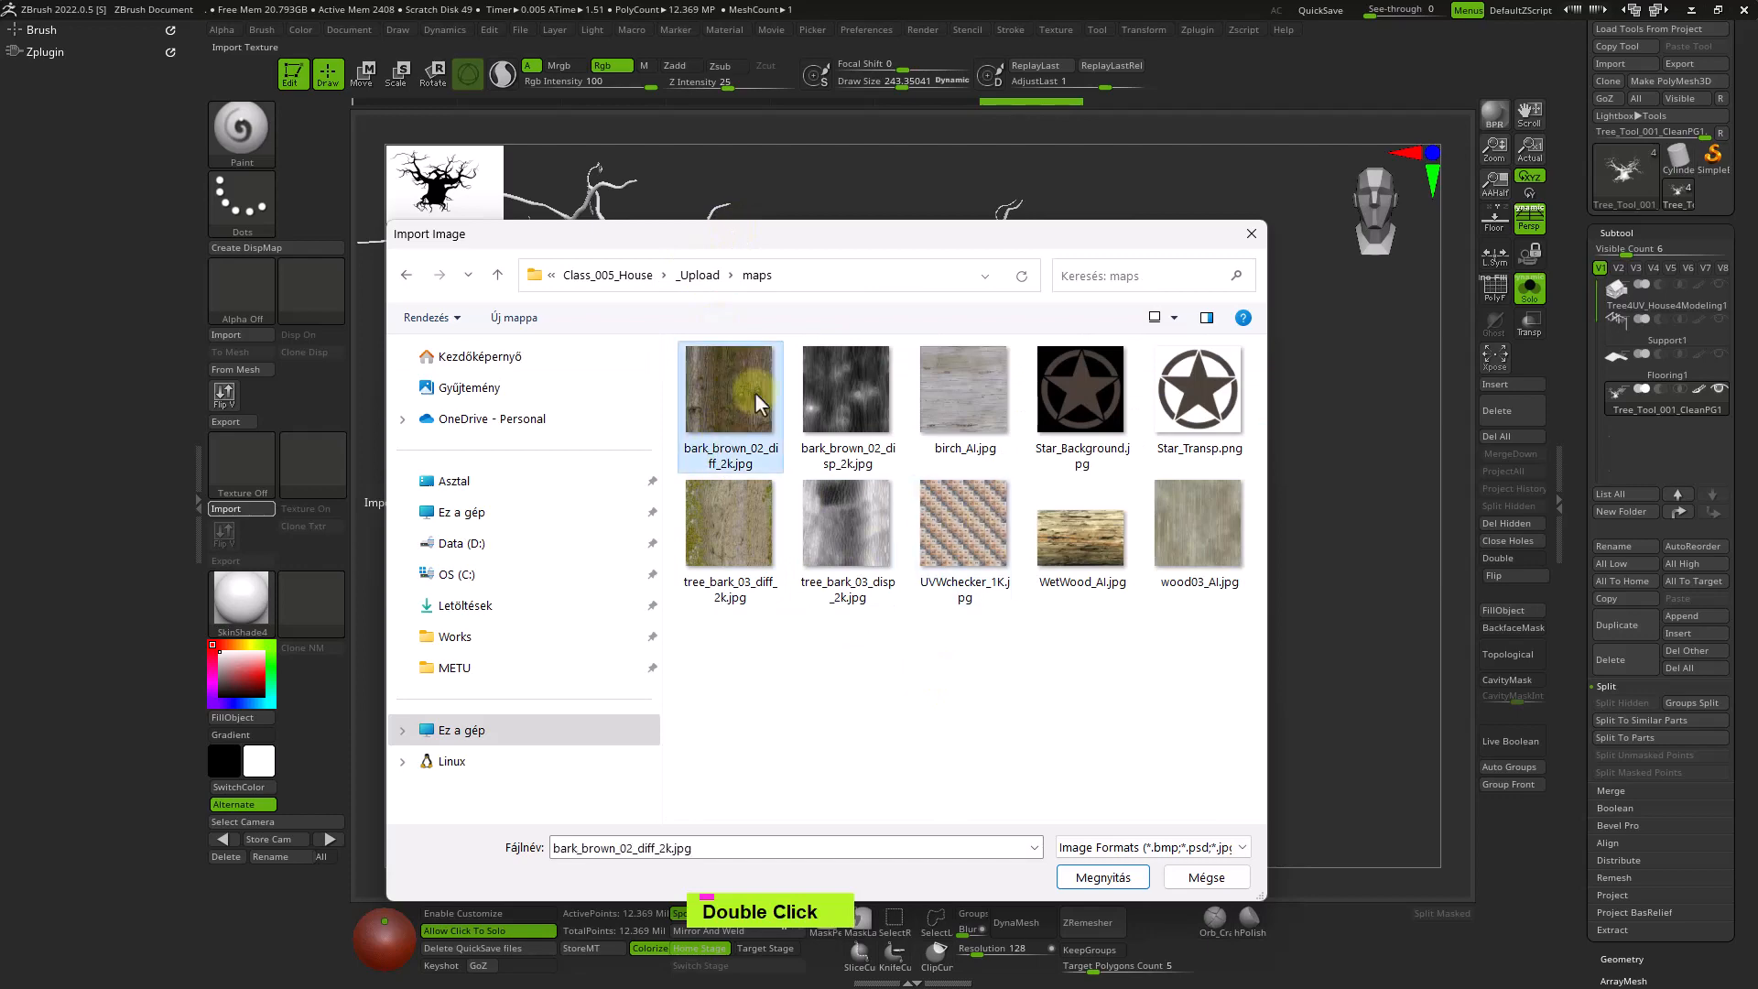
left_click(1105, 876)
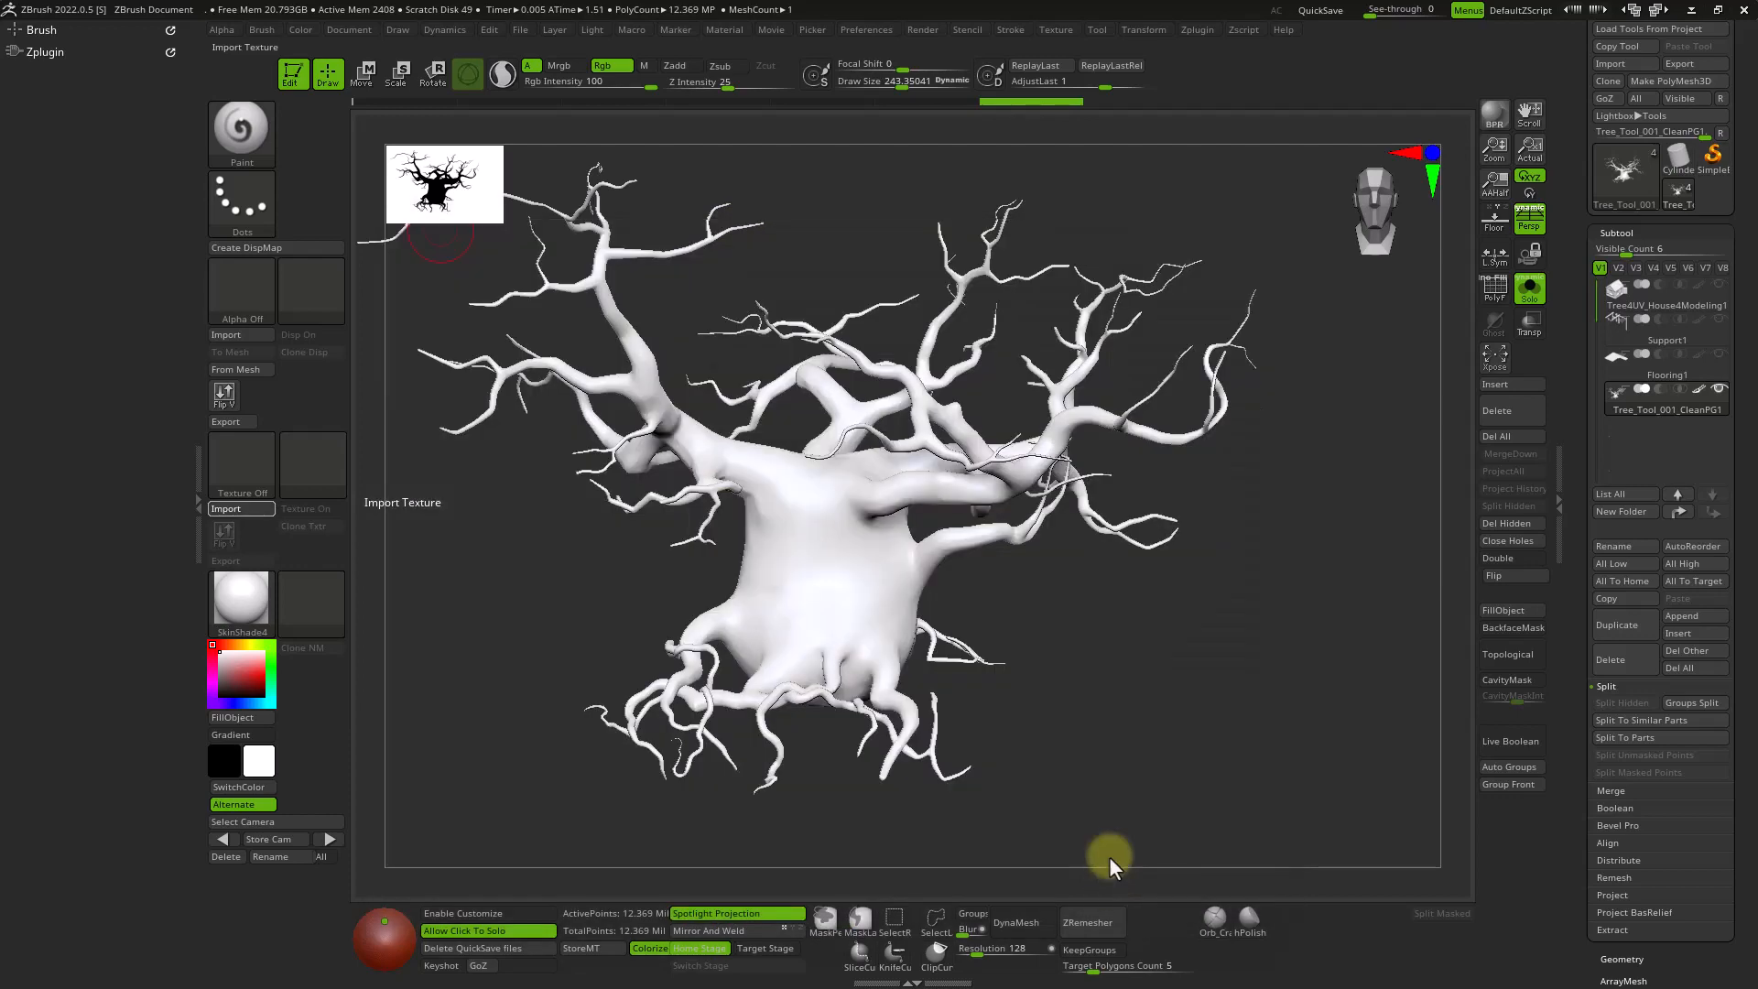
Set the imported bark_brown_02 texture as current, fill the whole tree object with it, and inspect the bark on the trunk.
left_click(256, 467)
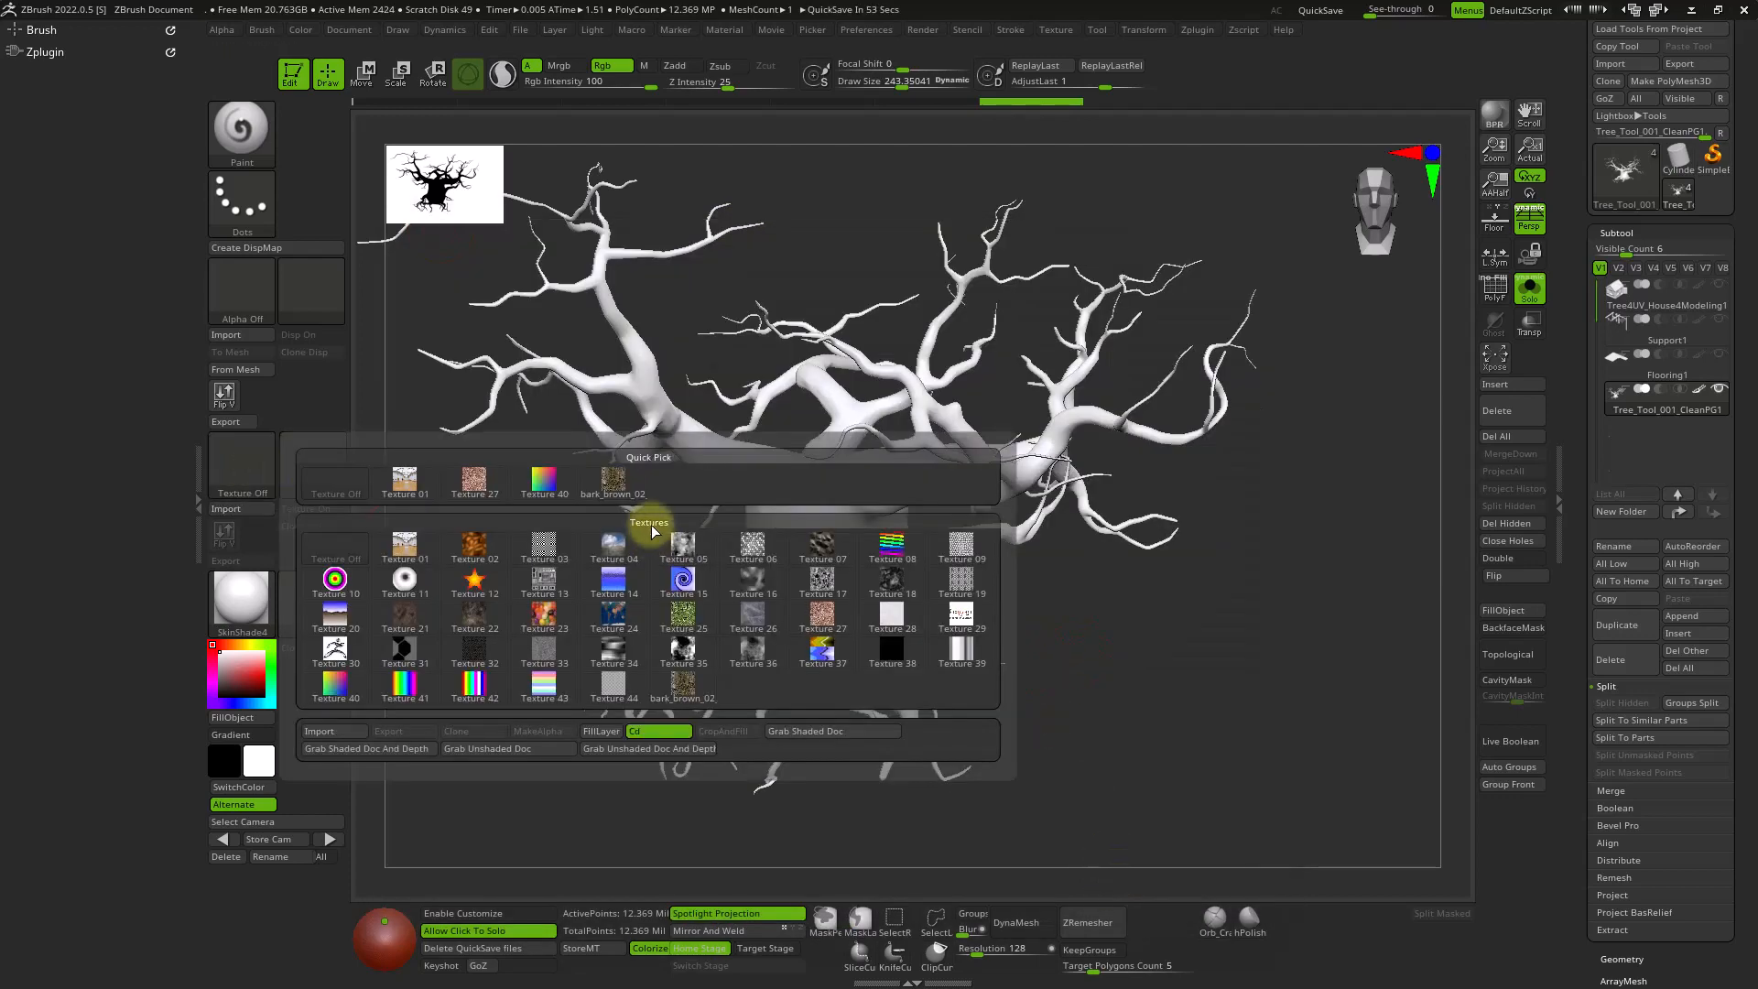
left_click(615, 479)
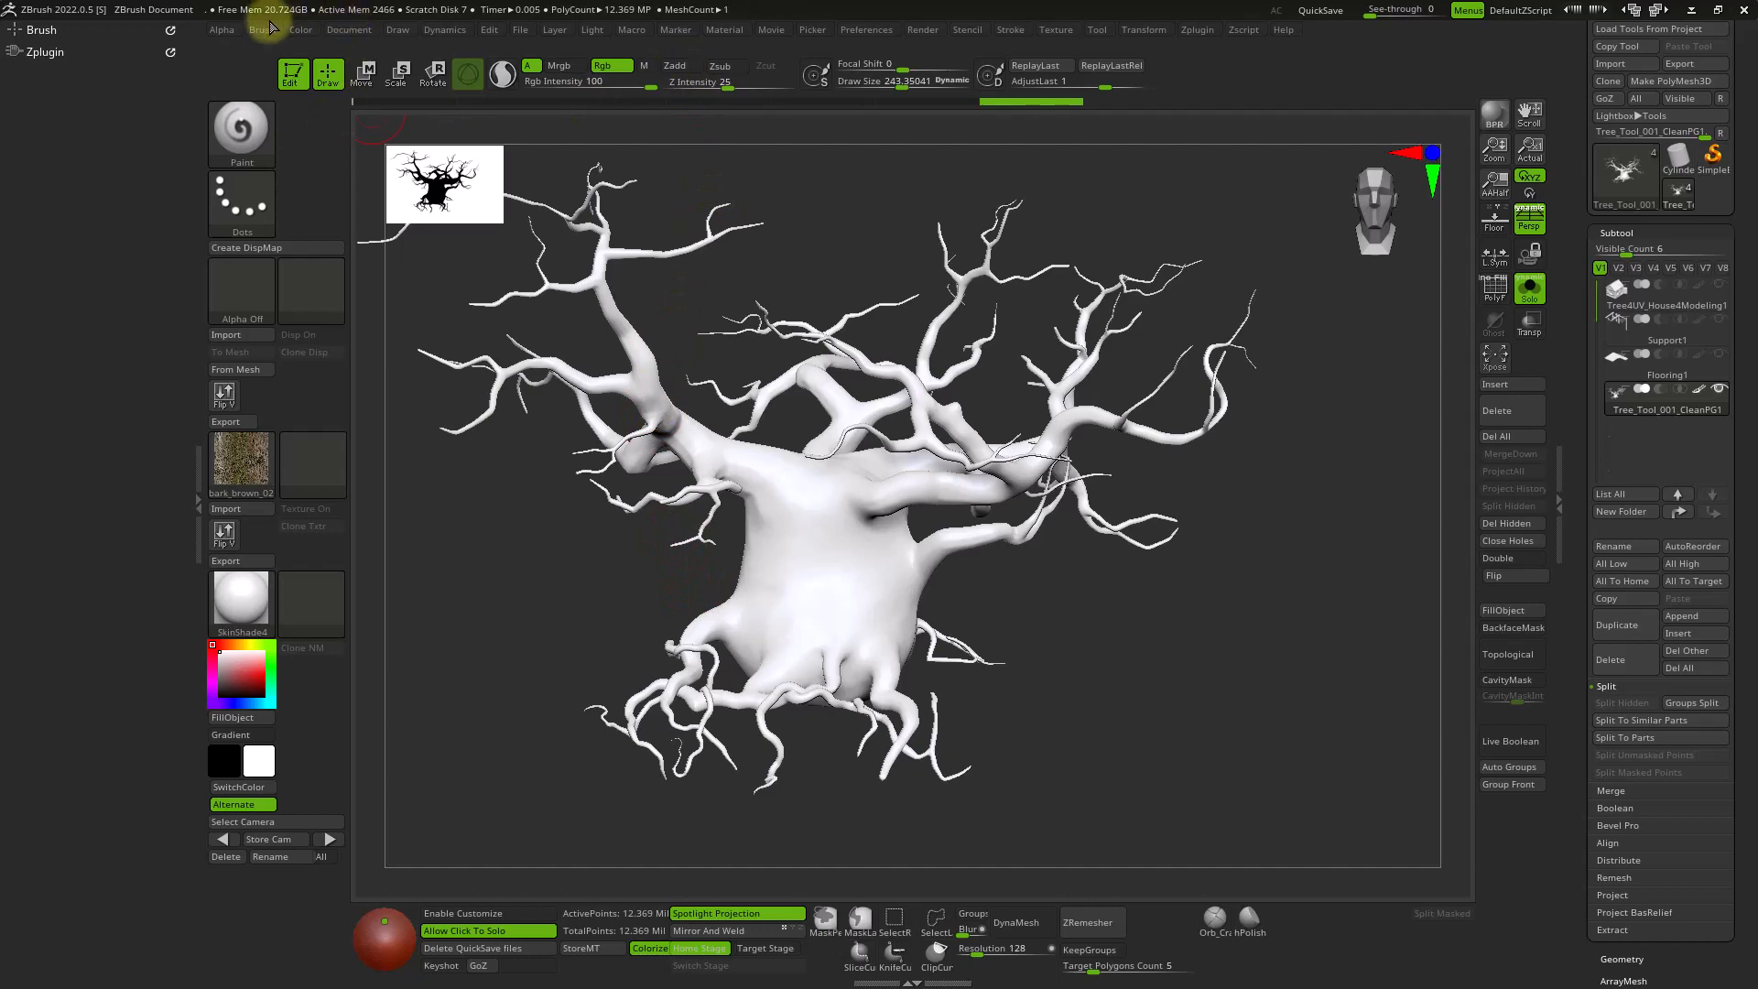
left_click(300, 29)
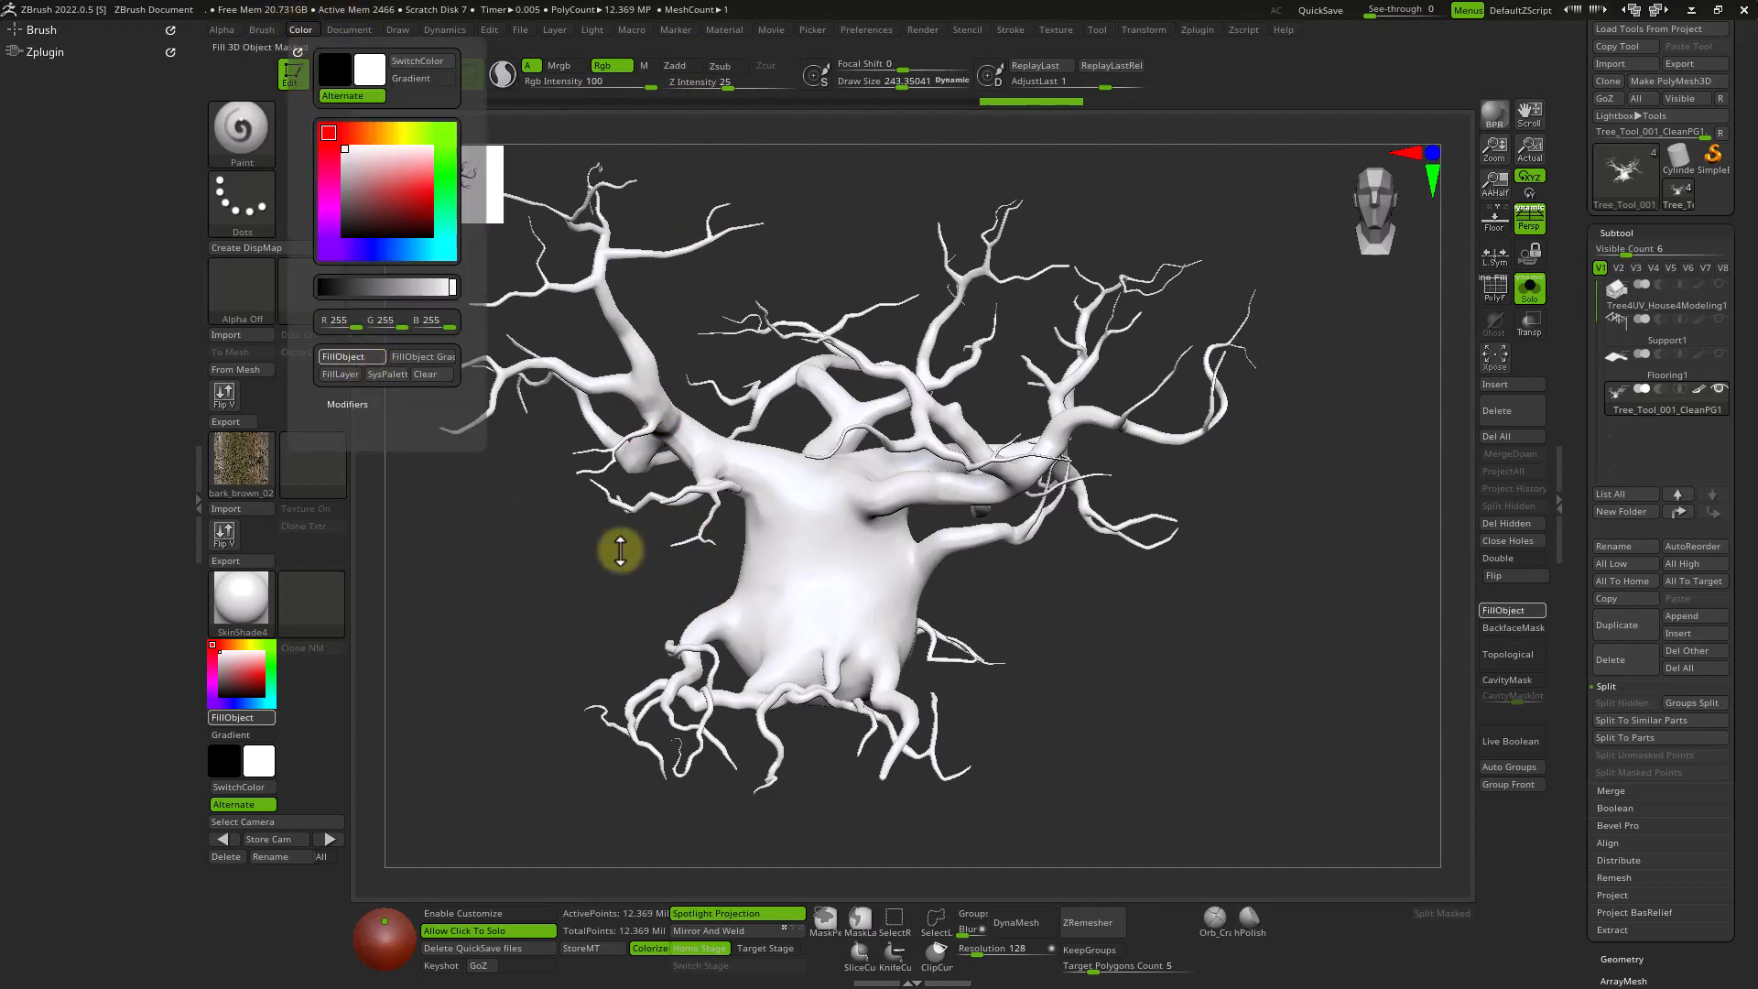
left_click(352, 356)
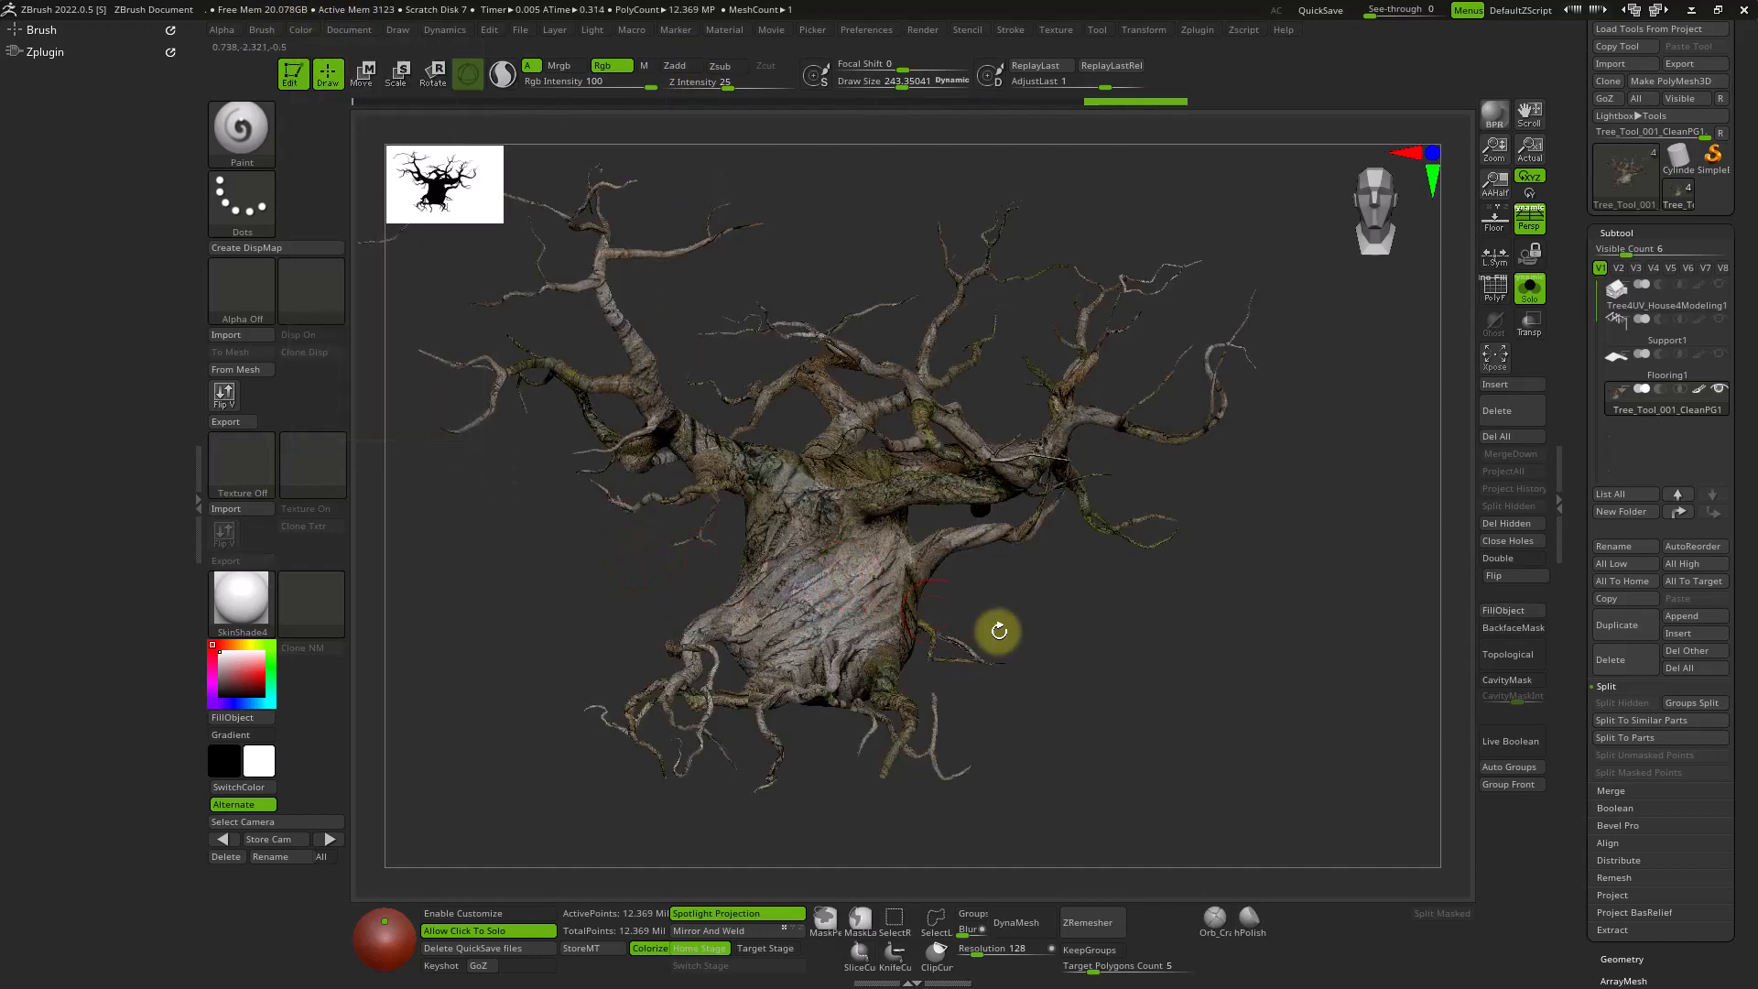
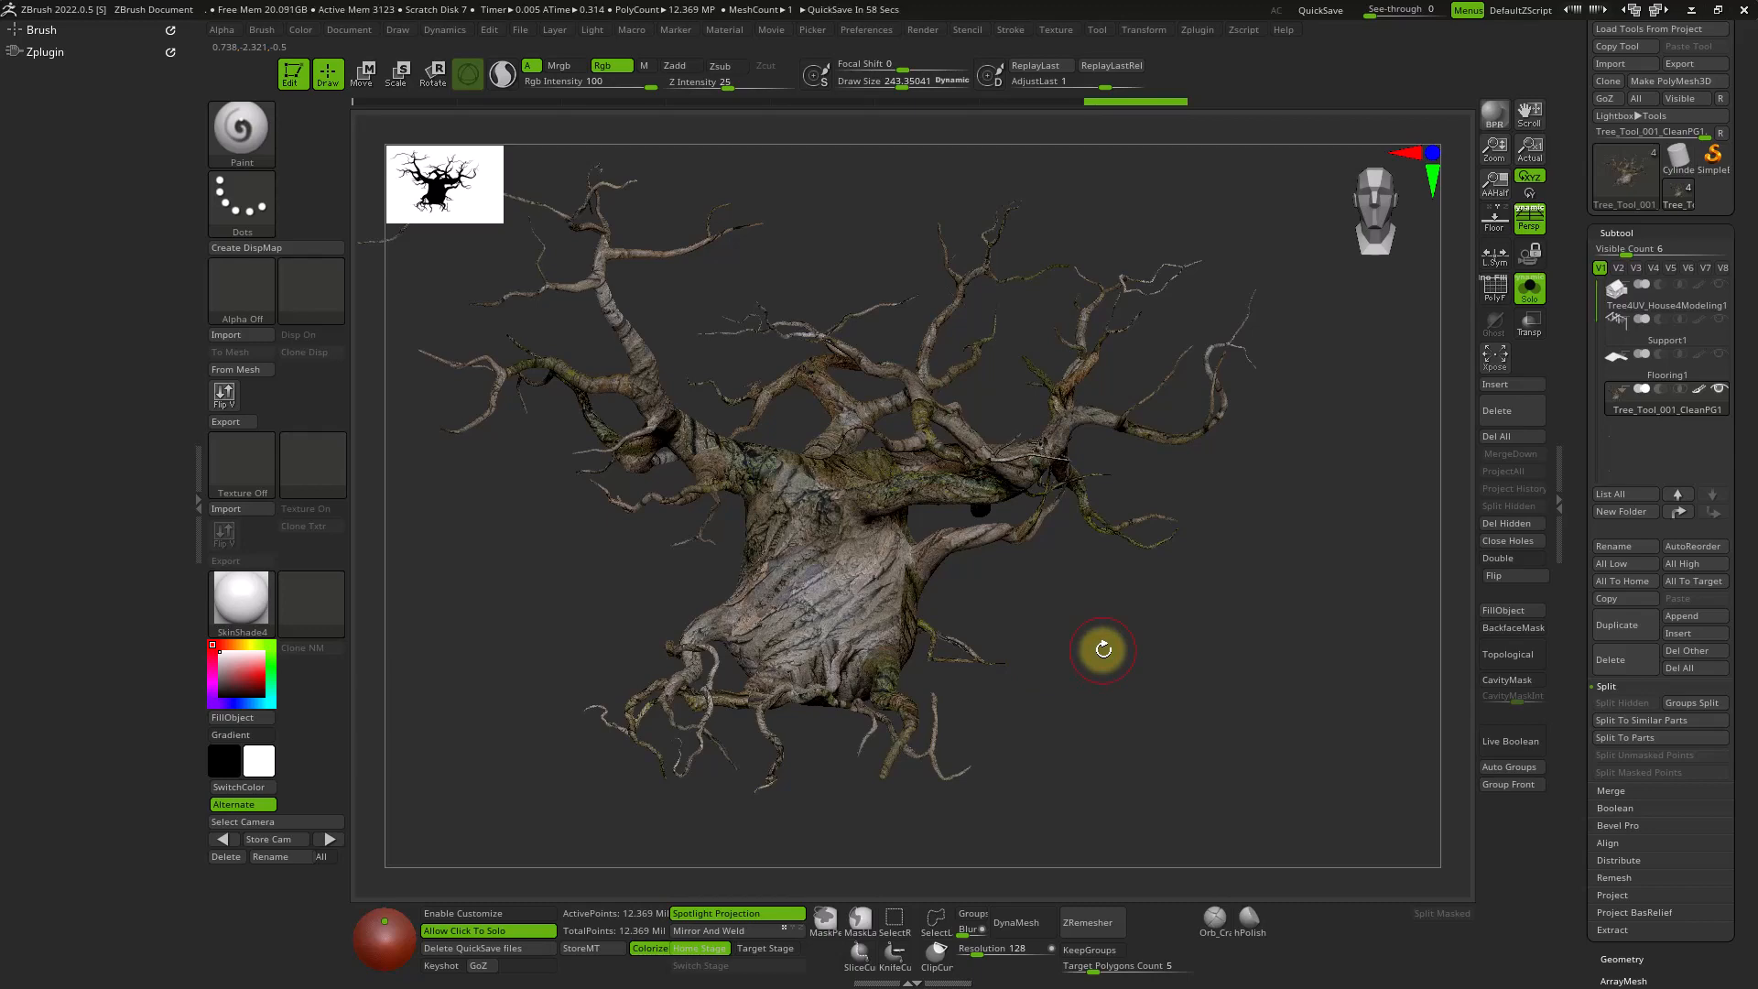
right_click(816, 557, "shift")
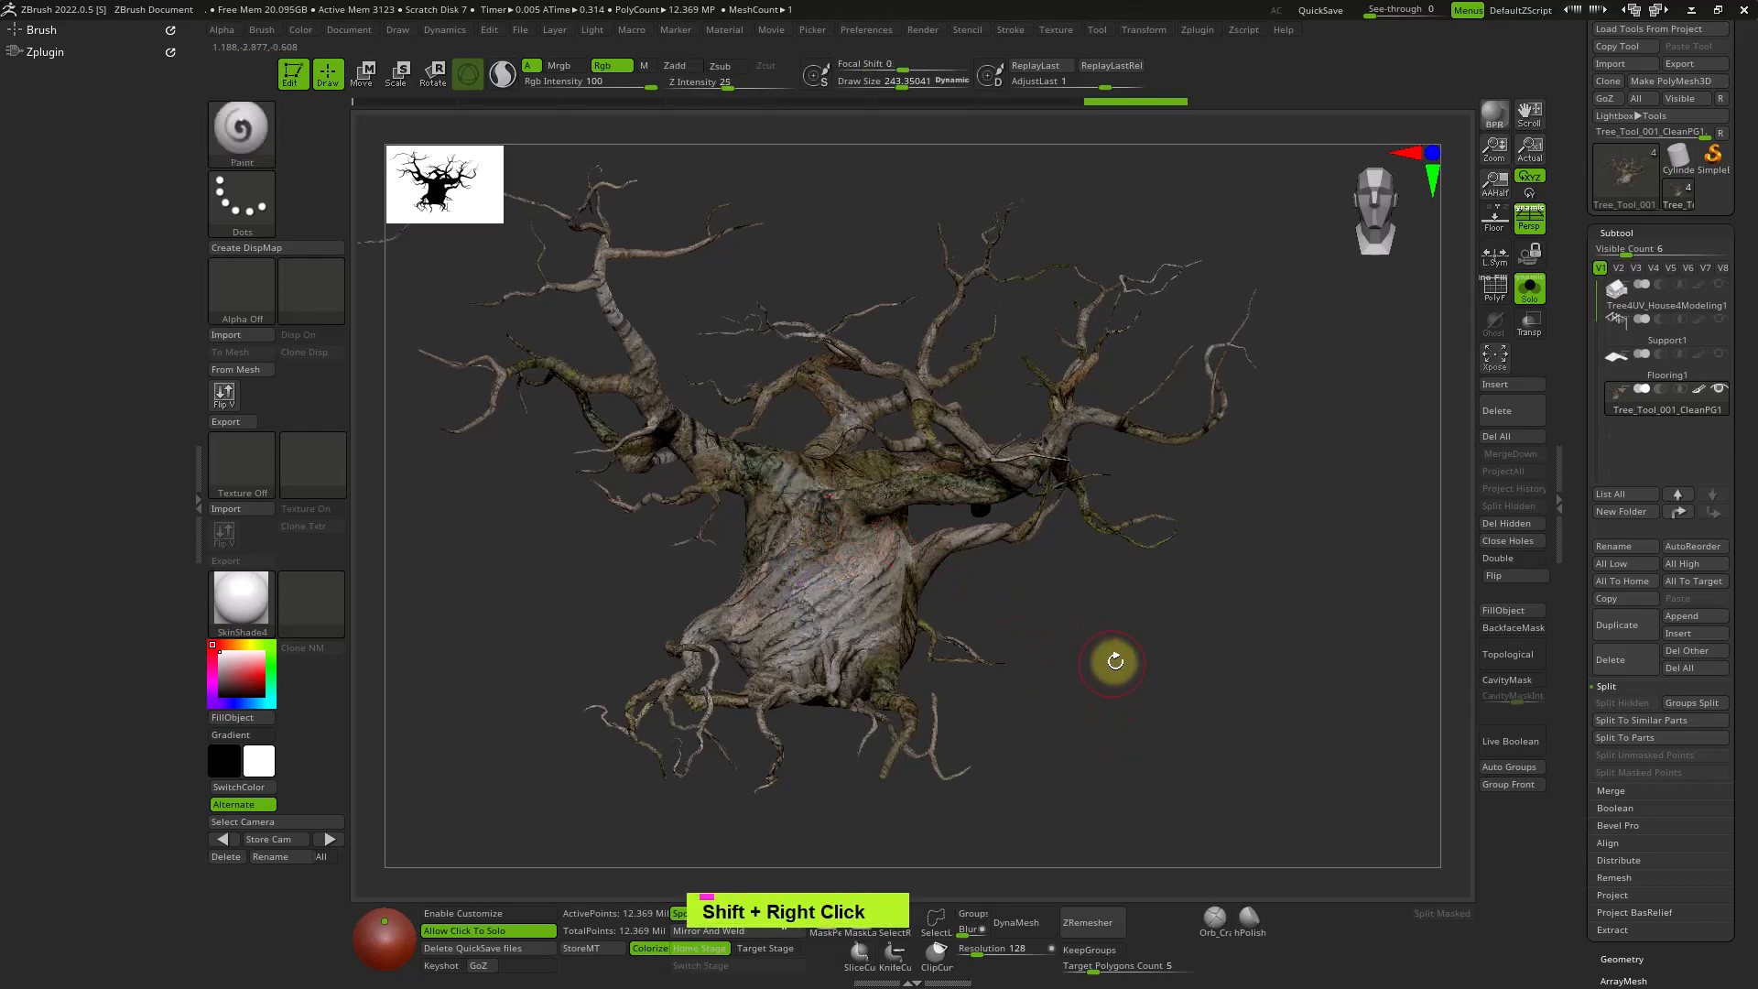
right_click_drag(1114, 661, 777, 553)
Make the bark_brown_02 texture current again and import bark_brown_02_disp_2k.jpg as the matching alpha.
left_click(251, 465)
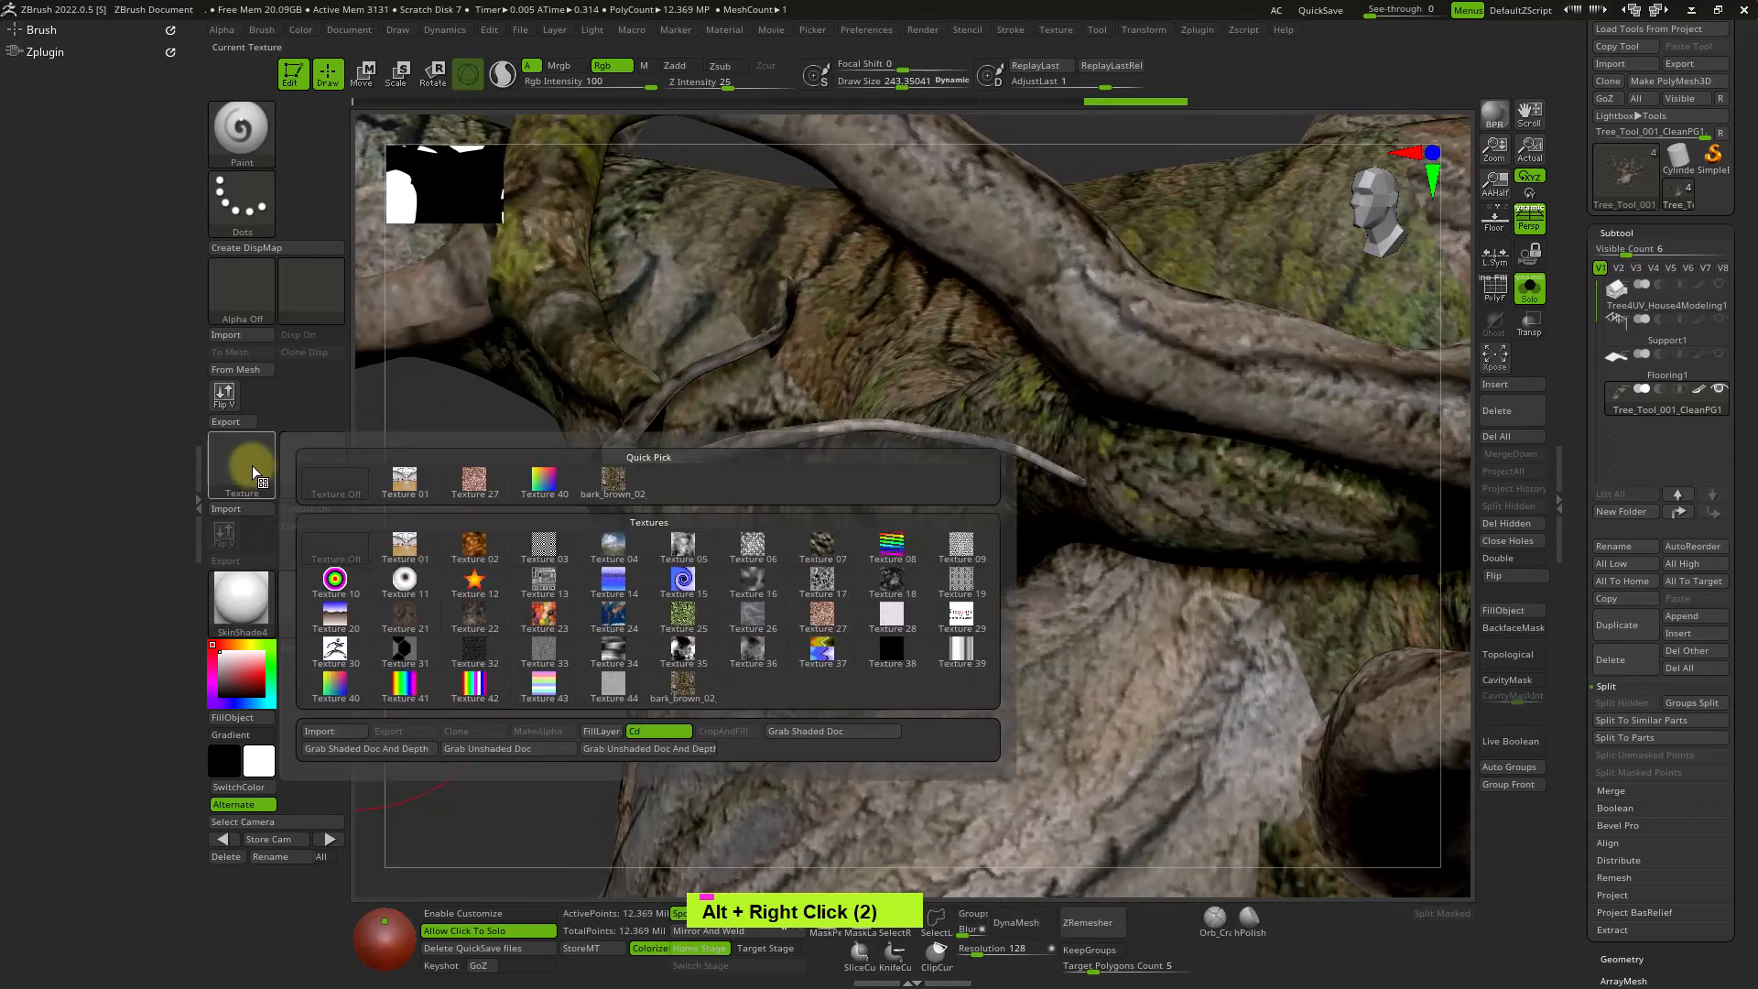
left_click(613, 479)
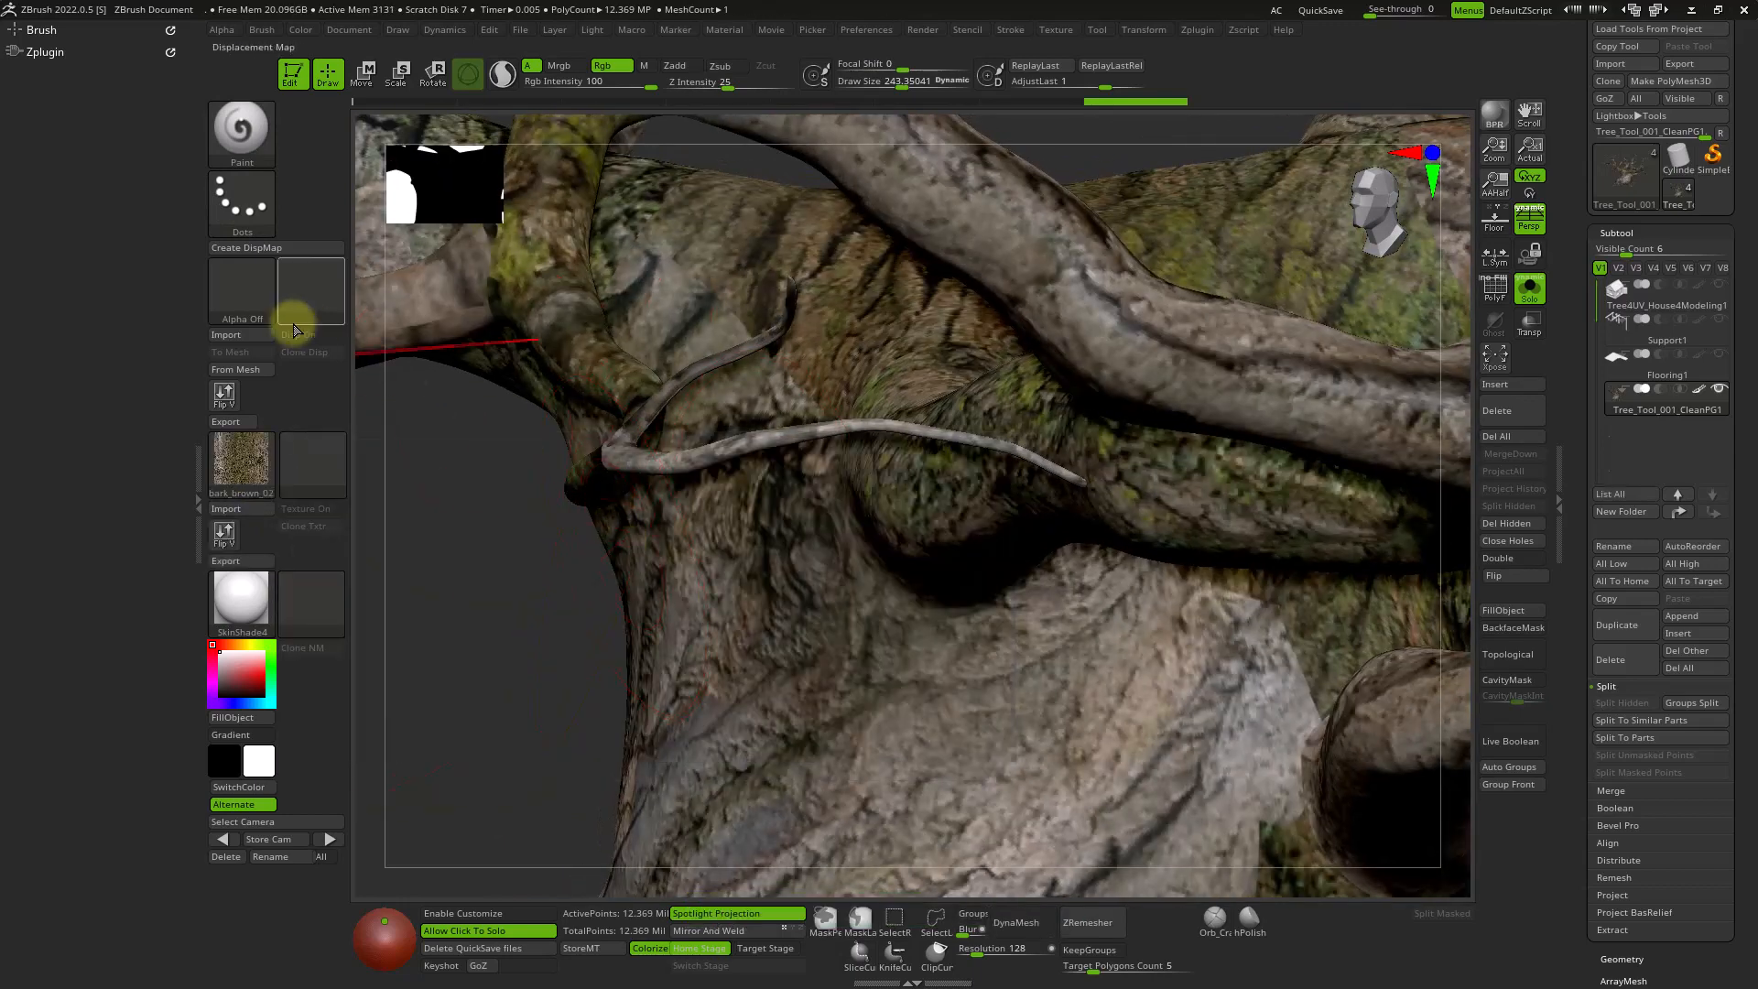
left_click(243, 282)
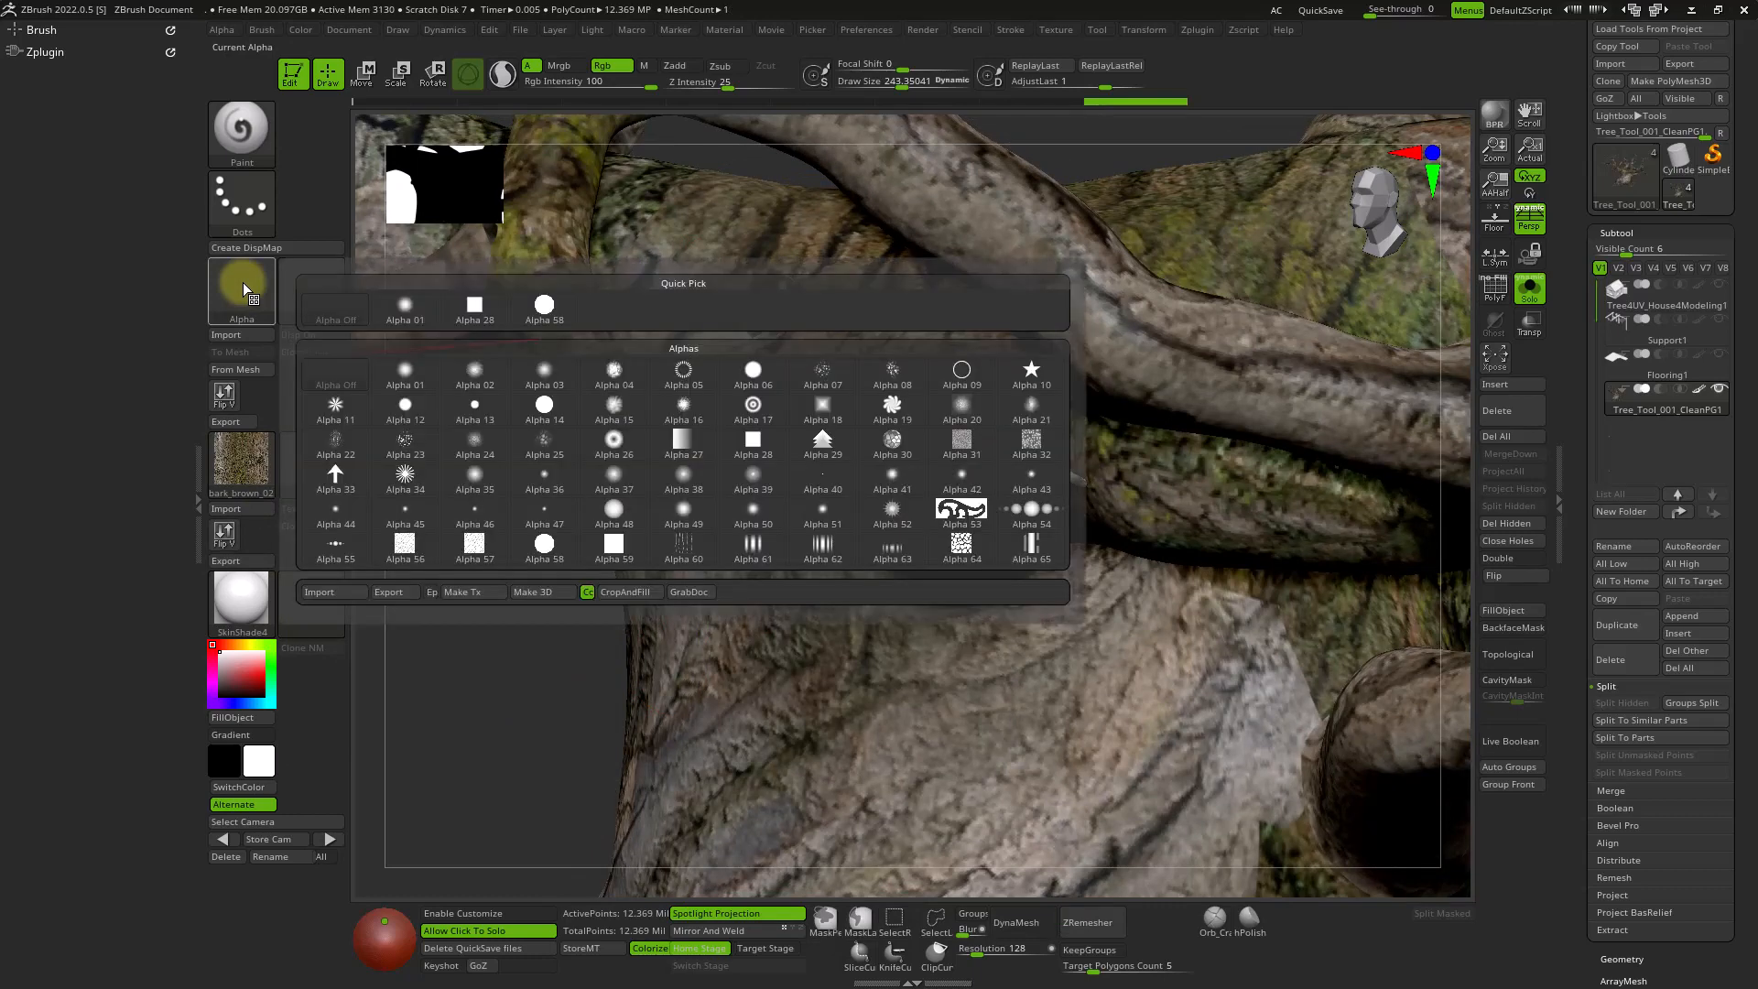
left_click(322, 591)
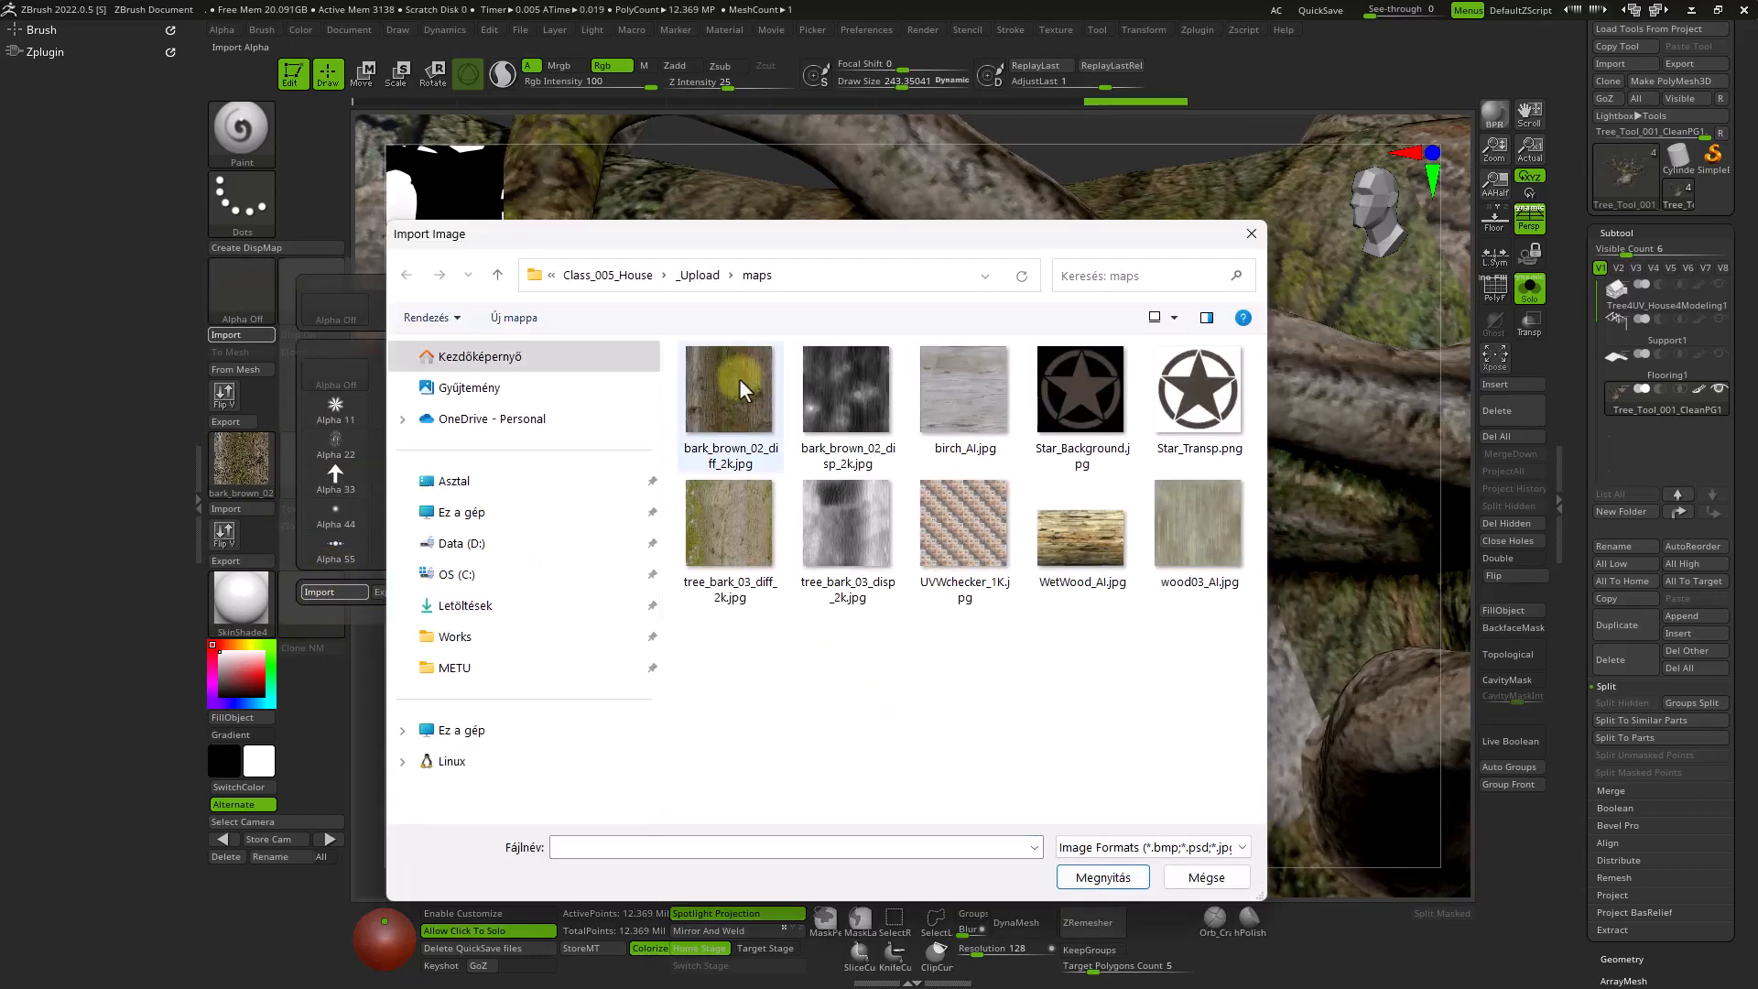
left_click(822, 390)
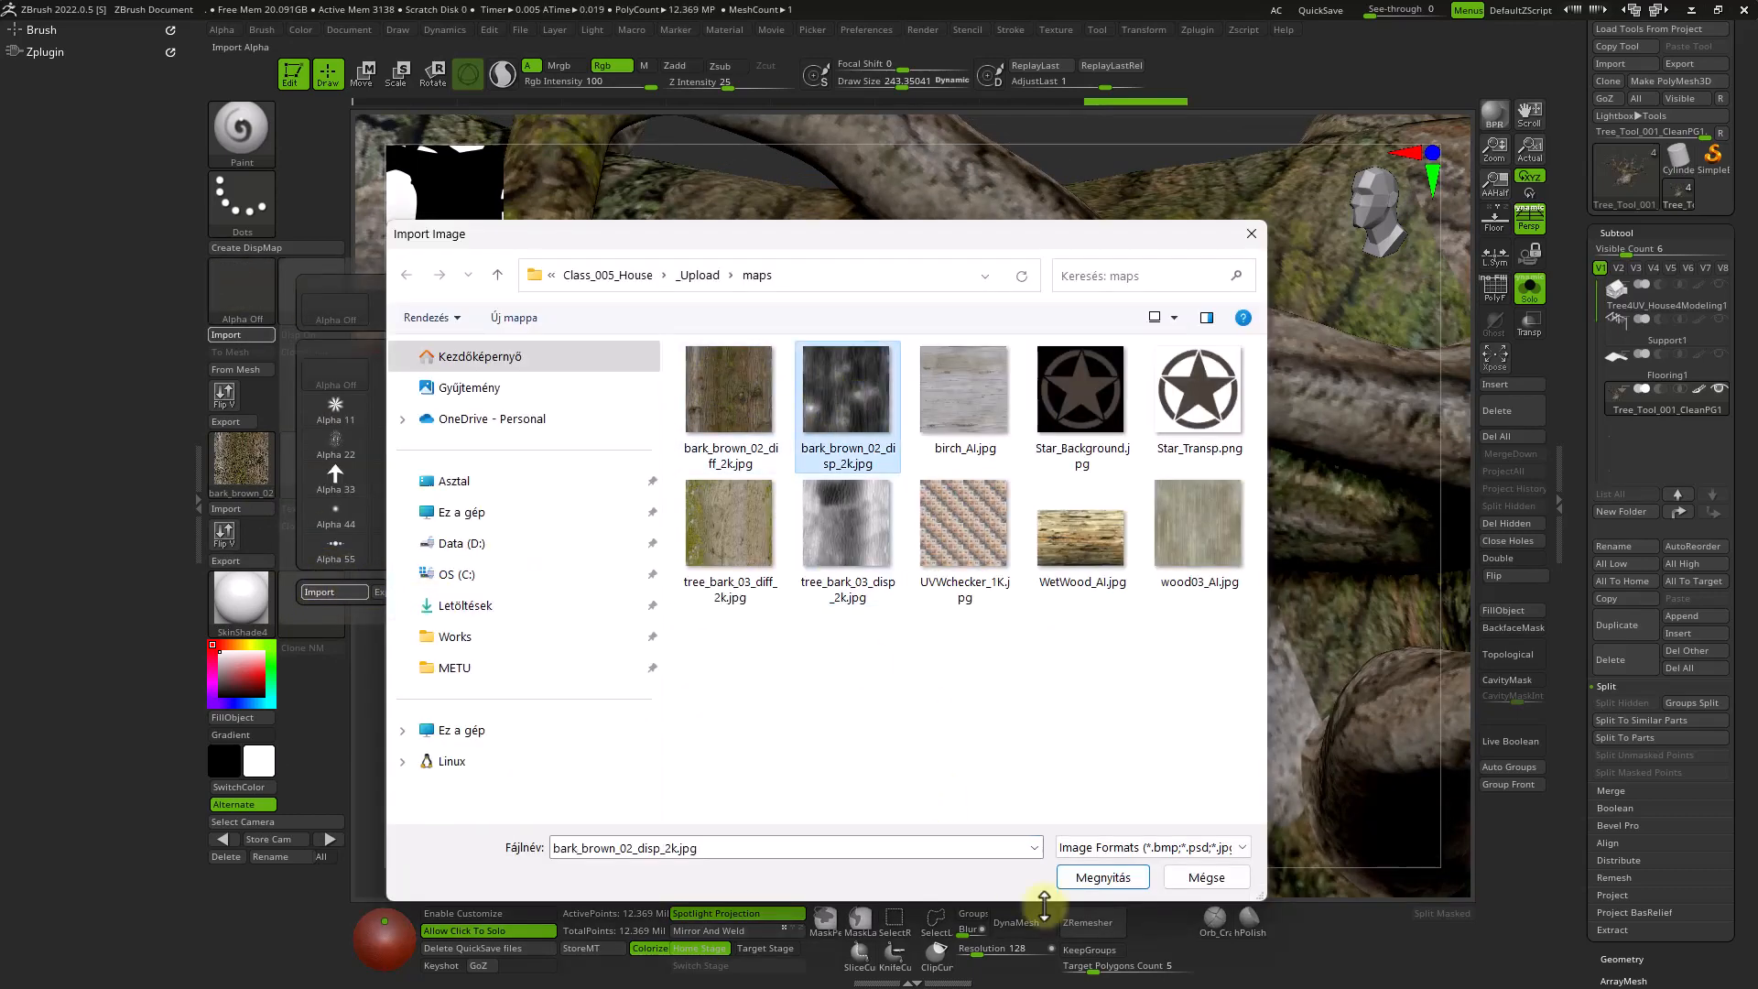
left_click(1102, 878)
Show the tree's polyframe and preview the FastShader material on it, returning to SkinShade4.
mouse_move(993, 766)
right_mouse_down("alt")
mouse_move(914, 513)
mouse_move(950, 596)
mouse_move(832, 522)
right_mouse_up("alt")
key("shift+f")
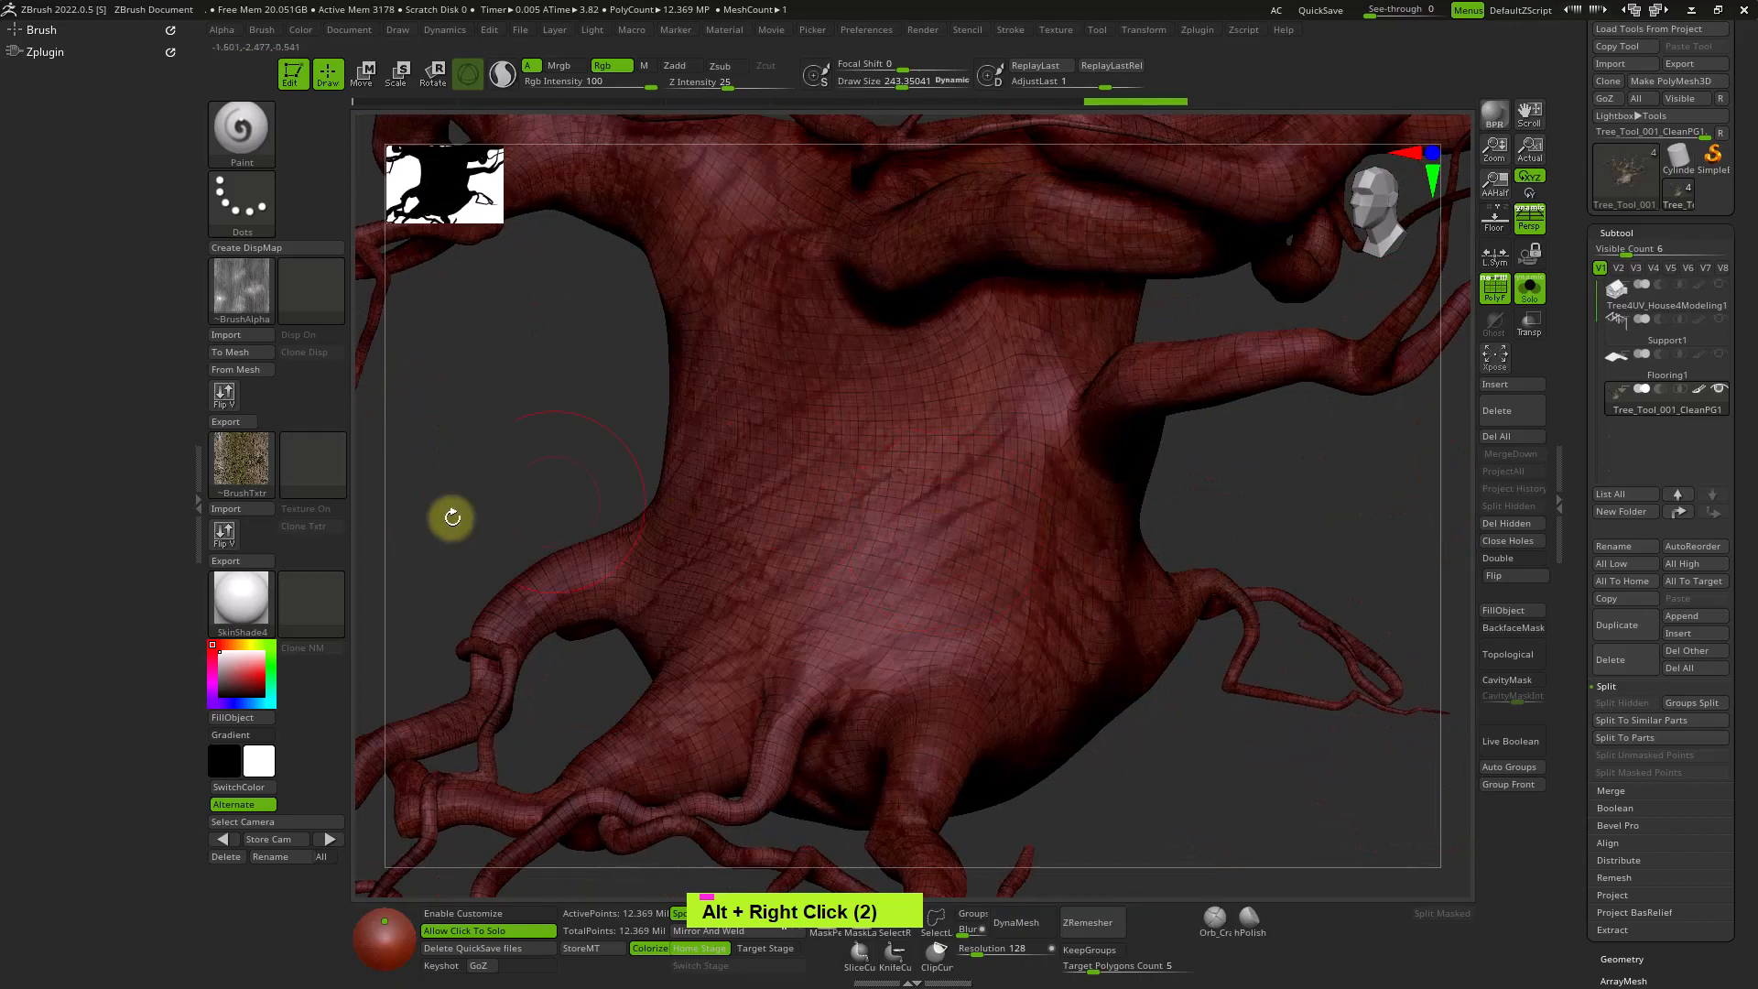
left_click(241, 598)
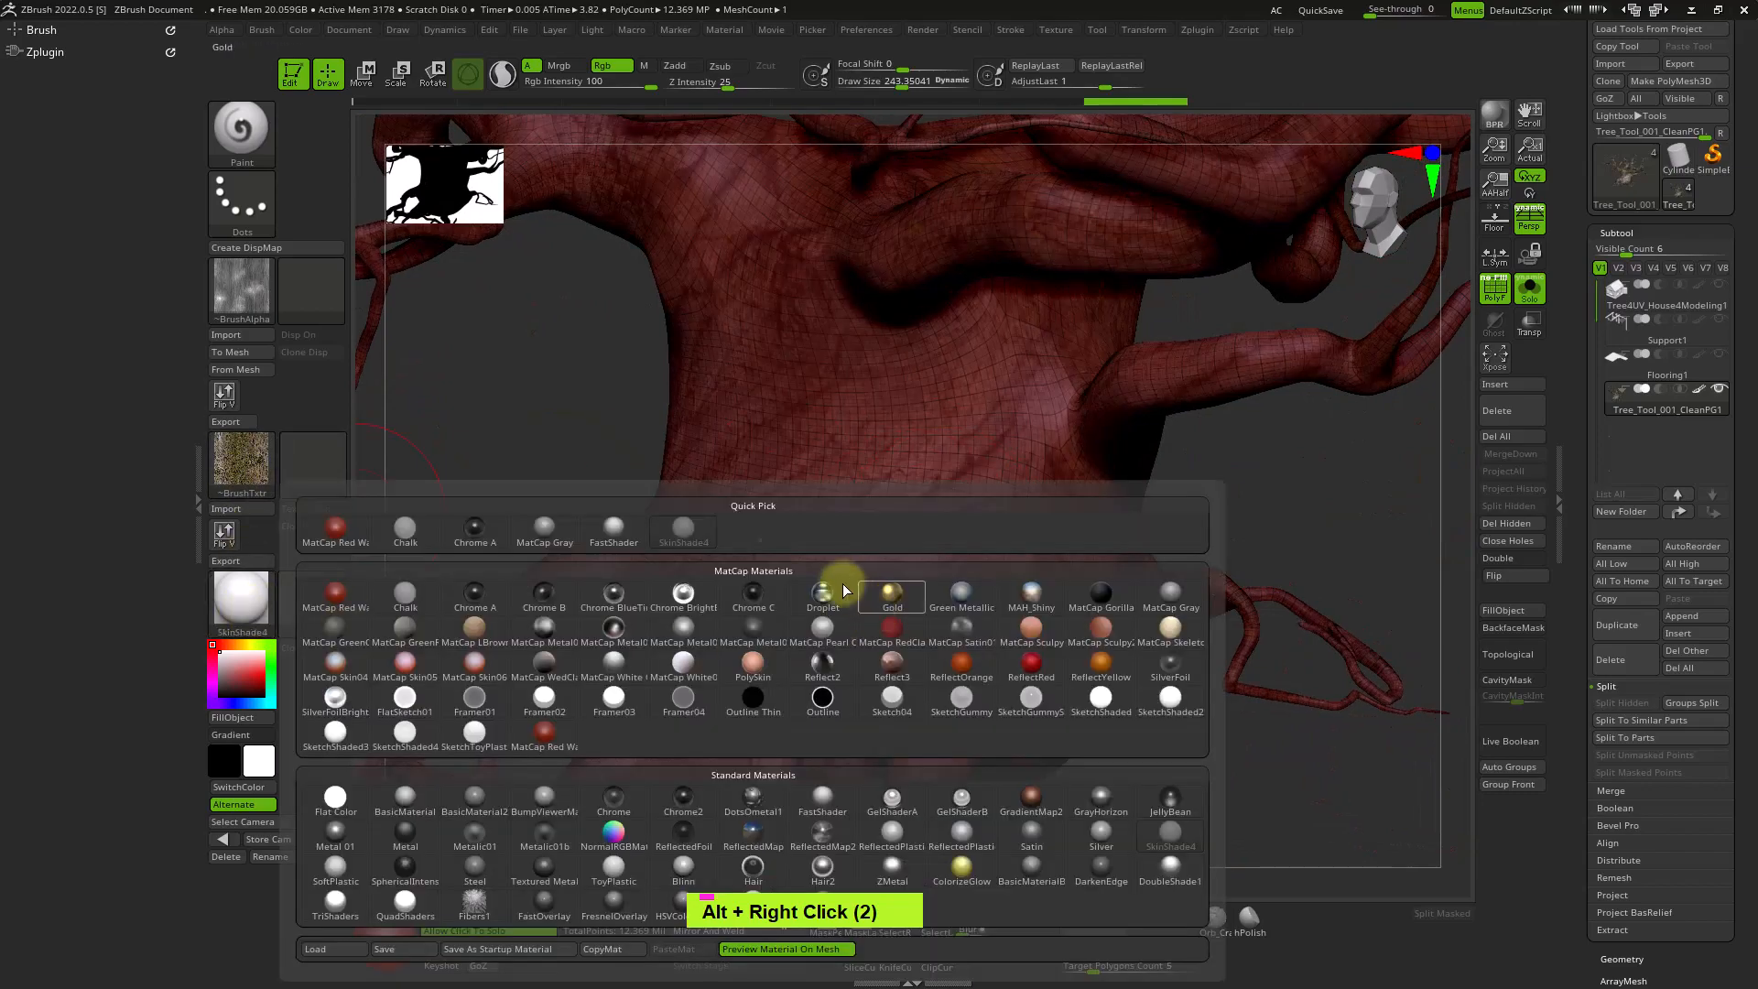
left_click(628, 547)
left_click(240, 597)
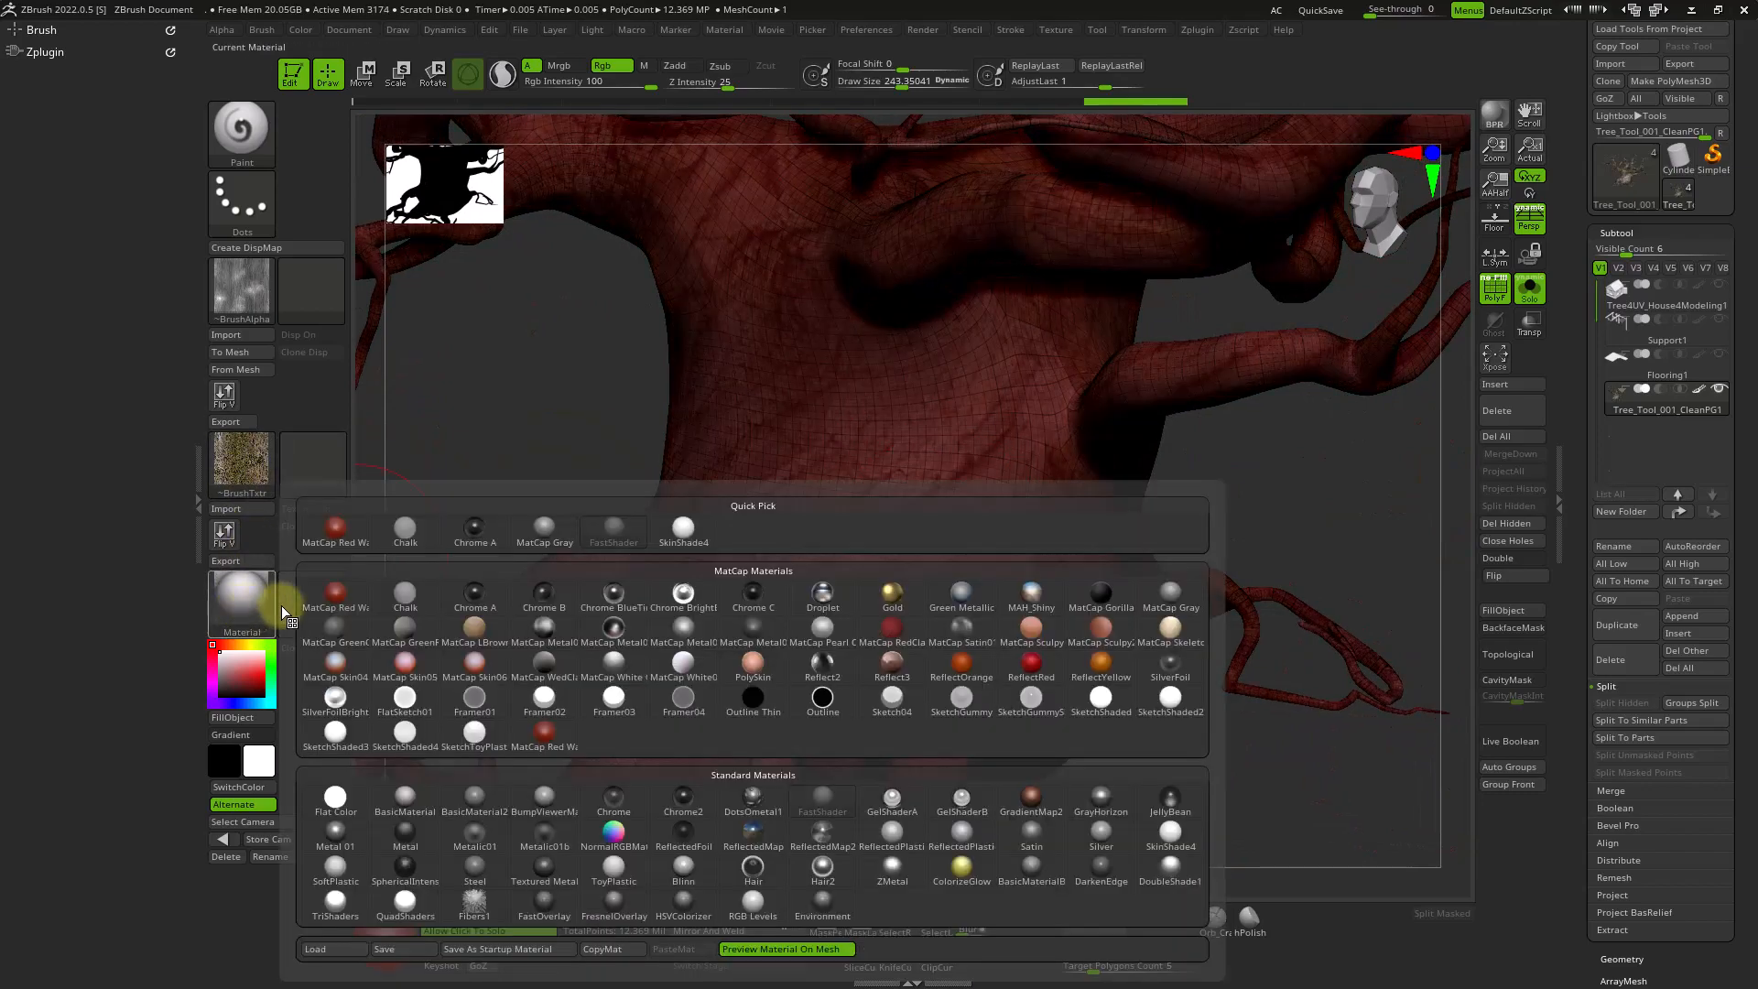
left_click(685, 531)
Drop the tree to its lowest subdivision level and create polygroups from its UV islands with Auto Groups With UV.
key("shift")
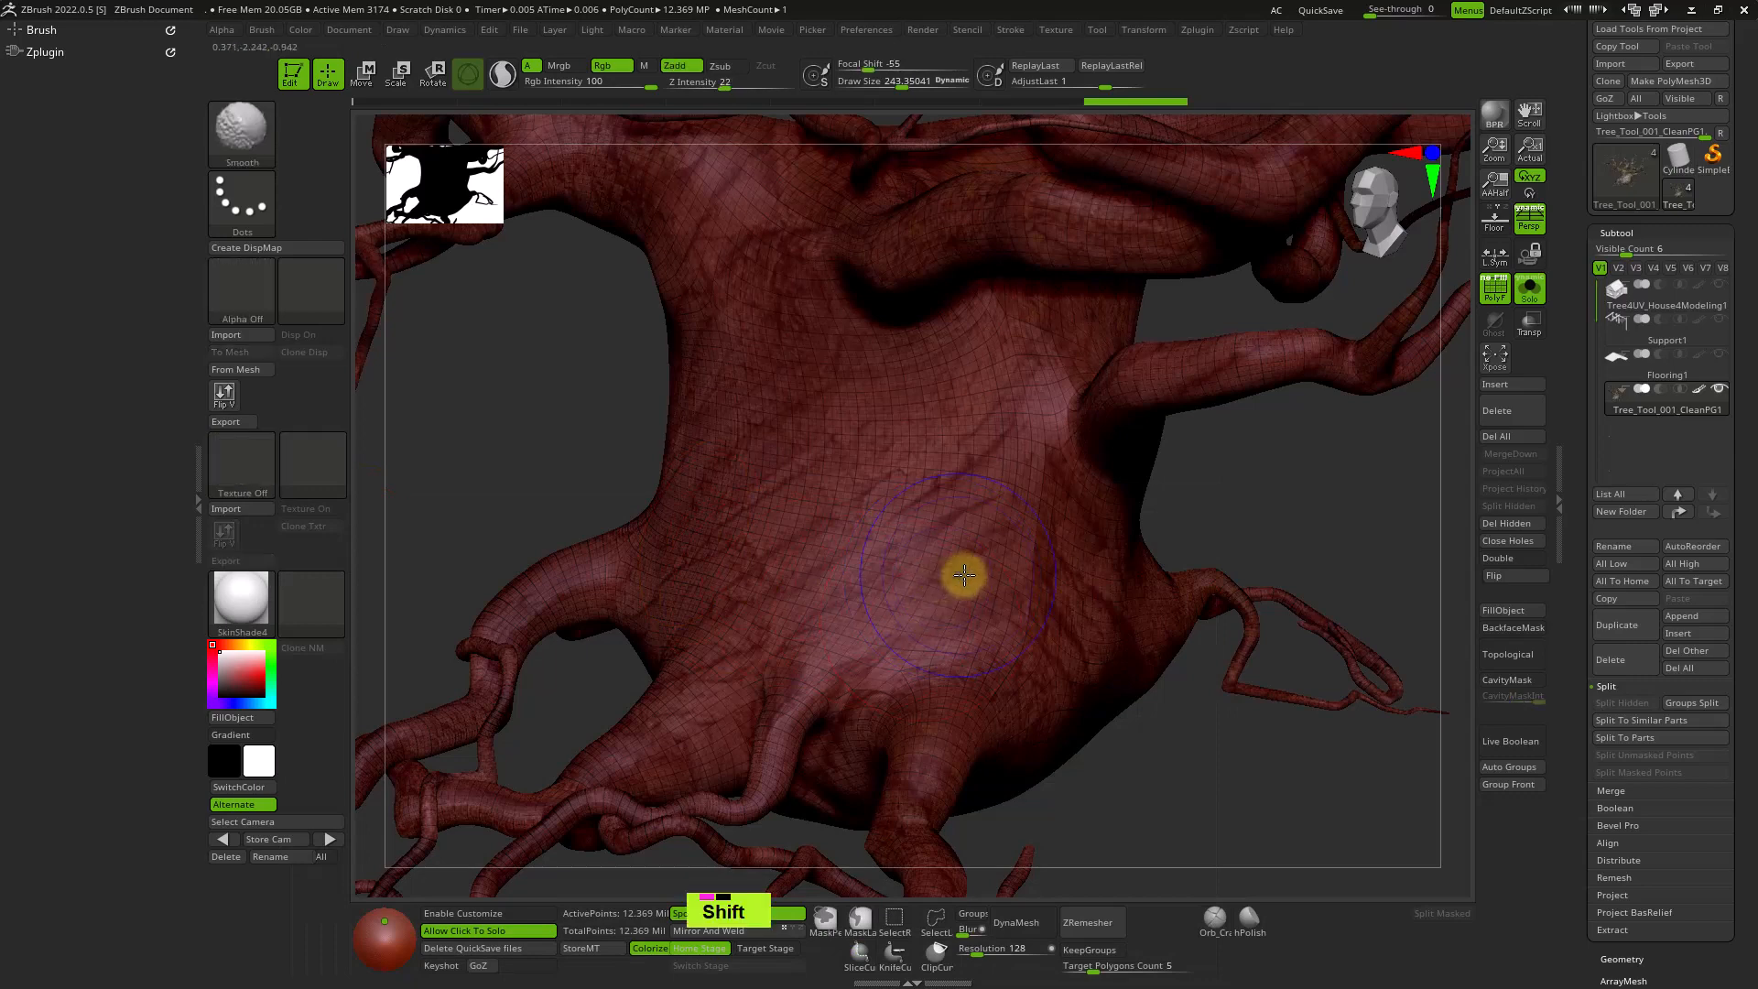
mouse_move(965, 574)
right_mouse_down("ctrl")
mouse_move(965, 470)
mouse_move(890, 626)
right_mouse_up("ctrl")
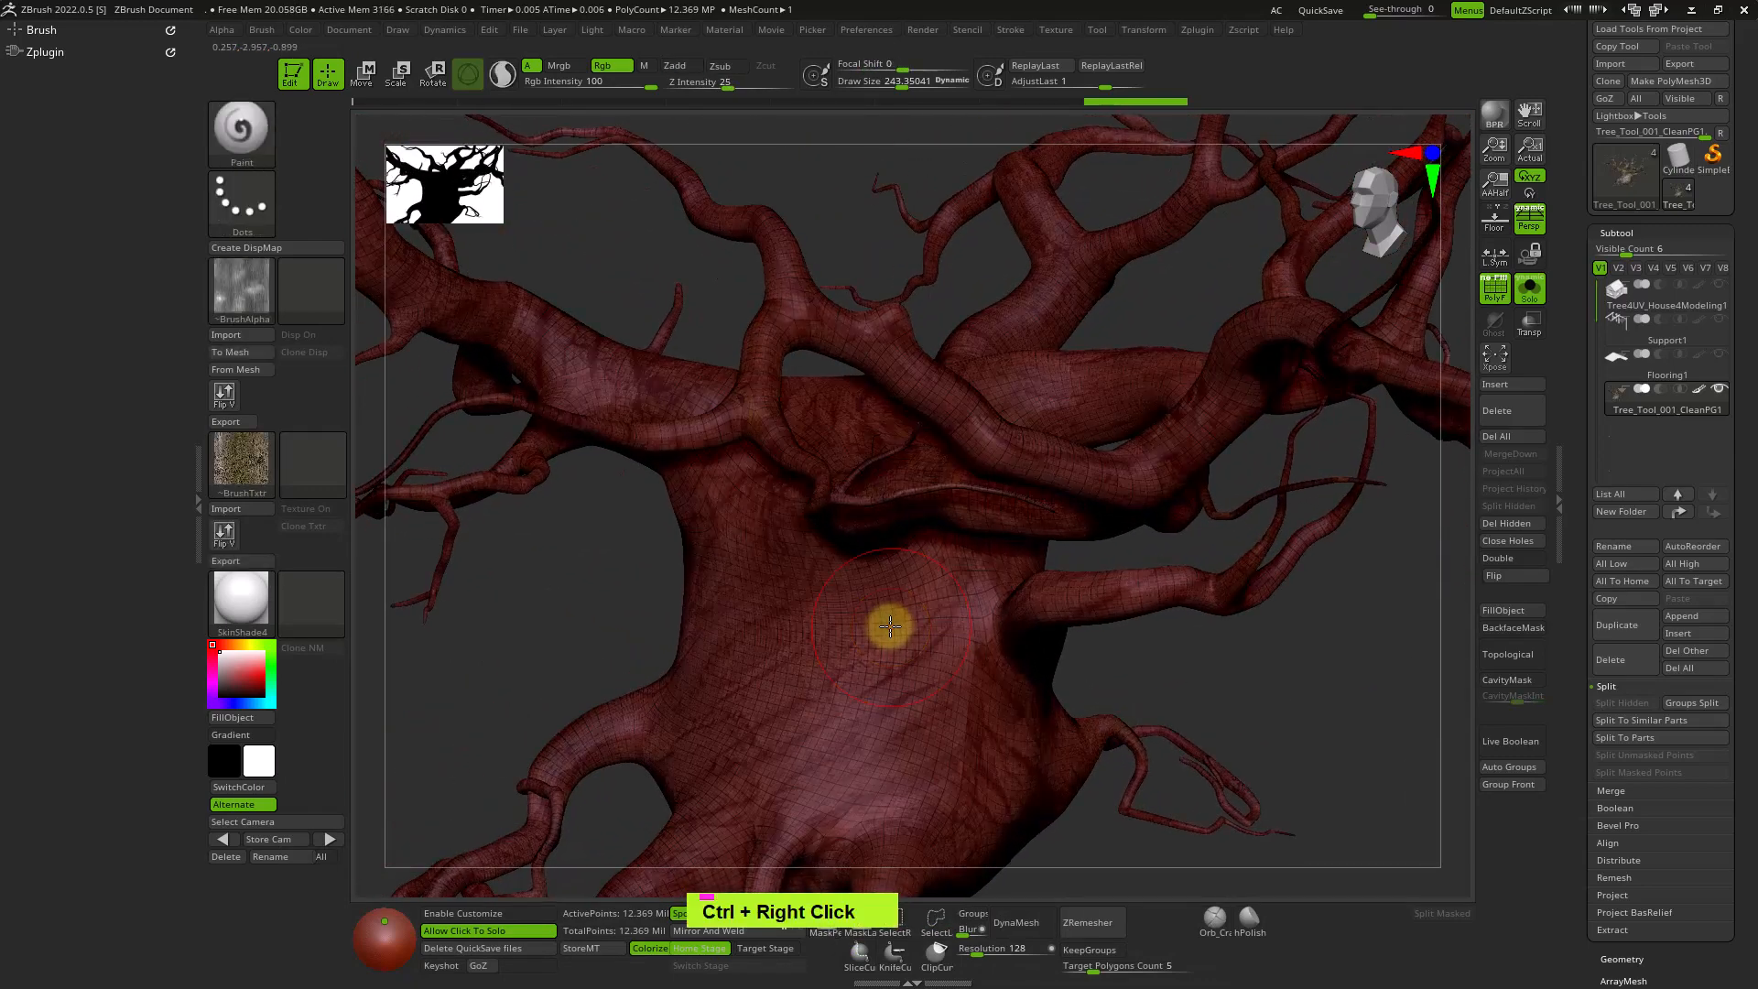
key("d")
key("d")
key("d")
key("d")
key("d")
key("d")
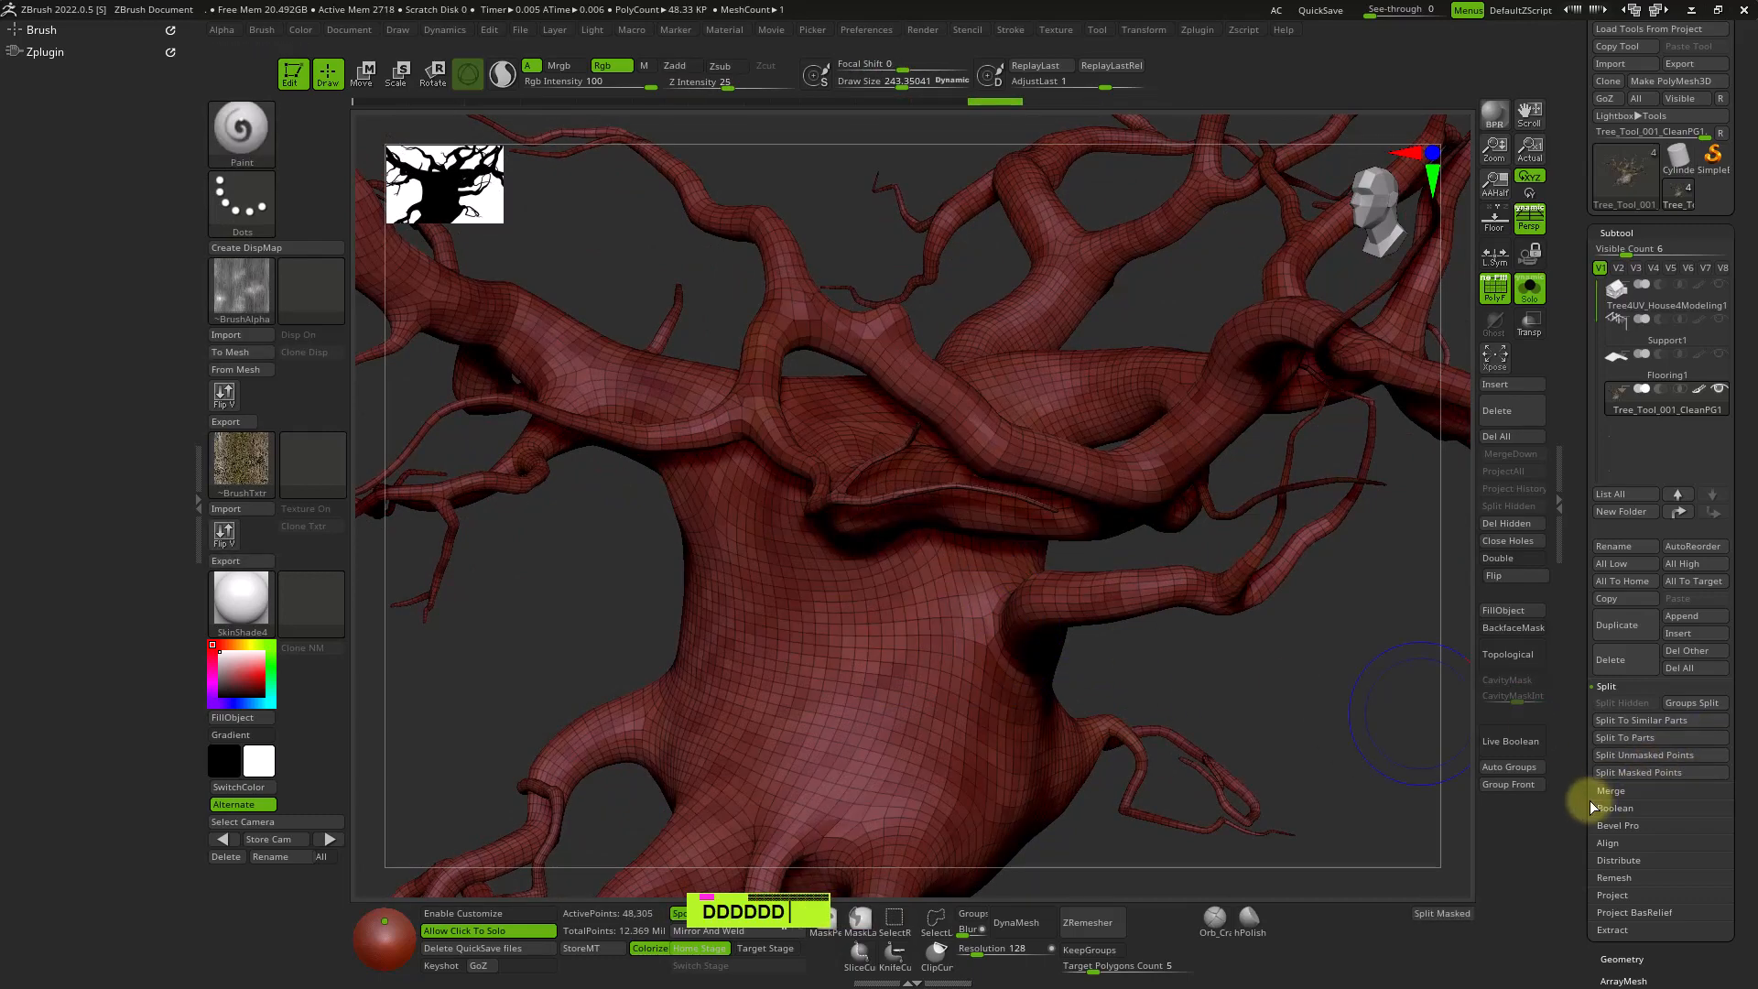
left_click_drag(1589, 800, 1589, 259)
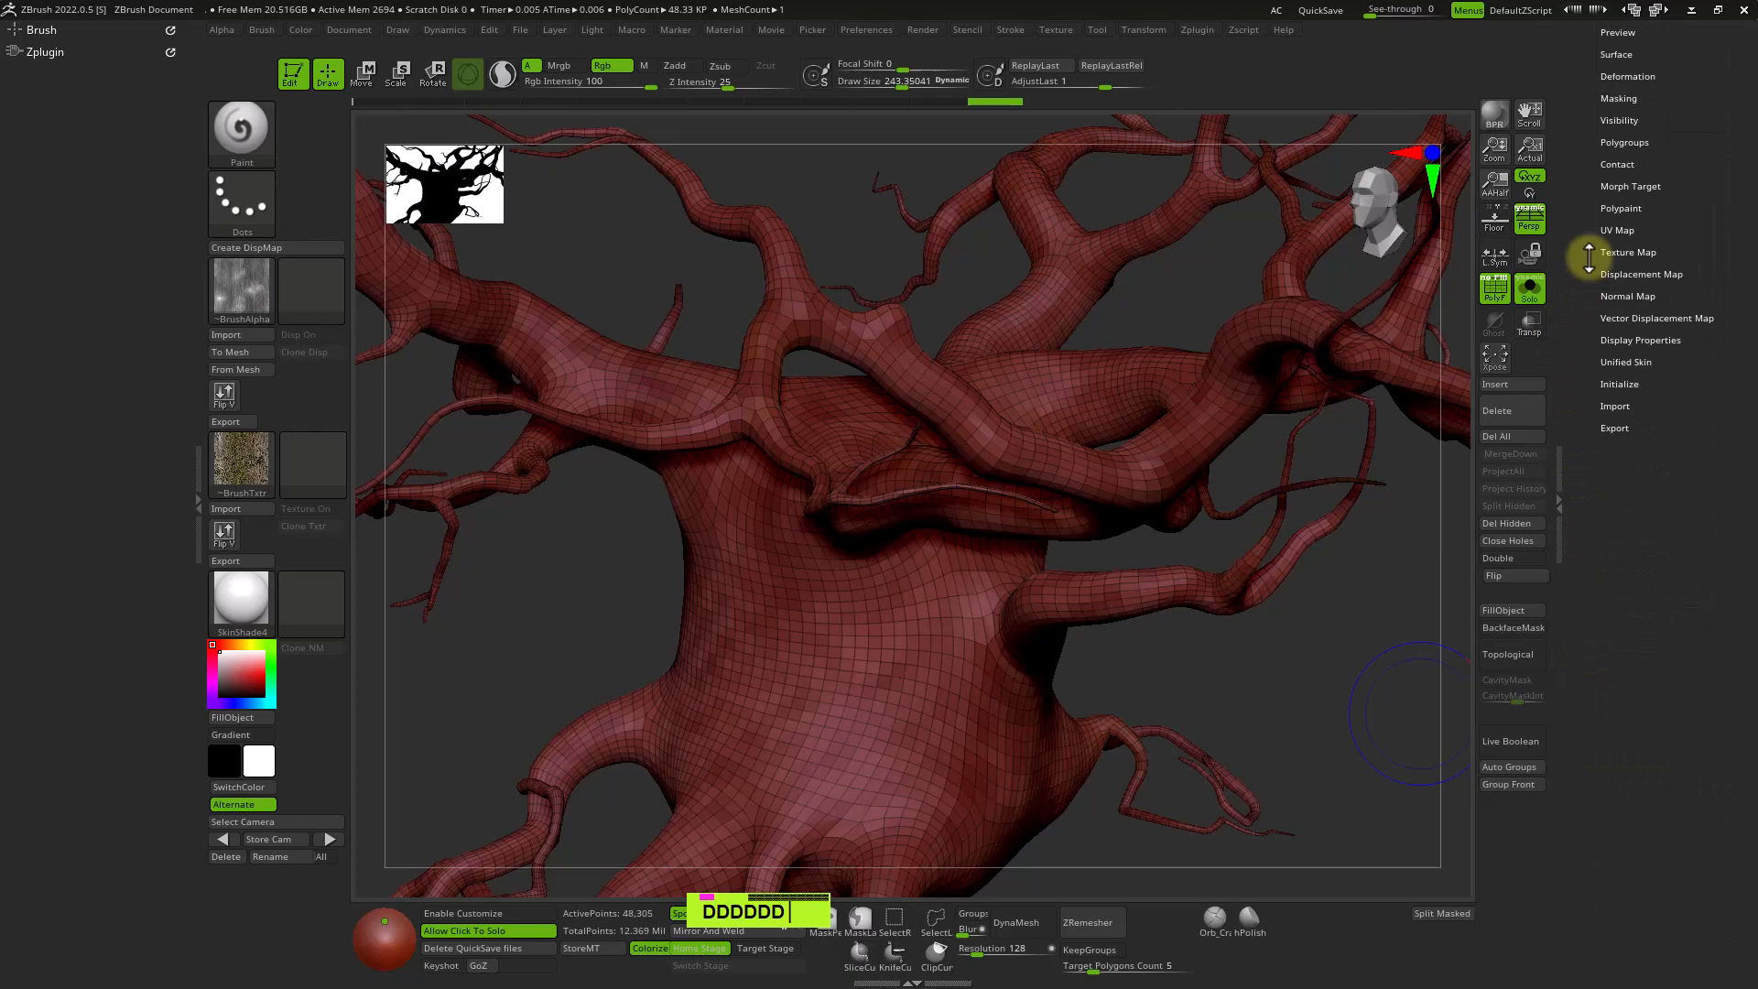
left_click(1624, 140)
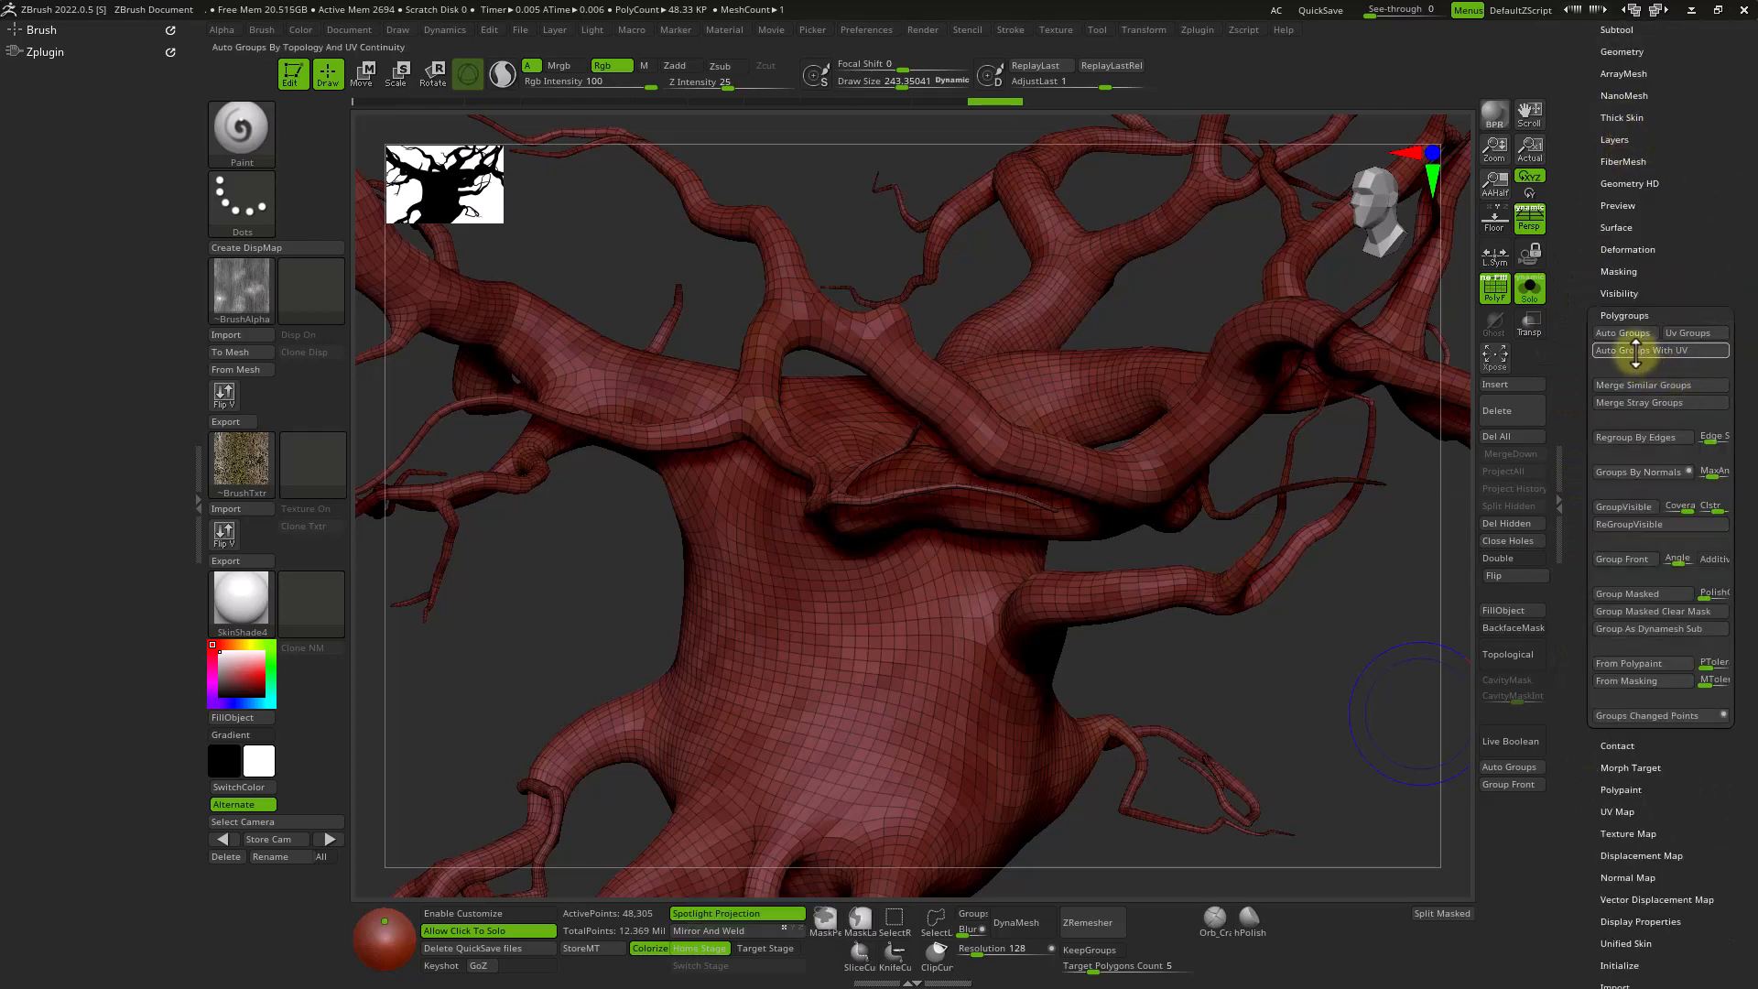
left_click(1635, 350)
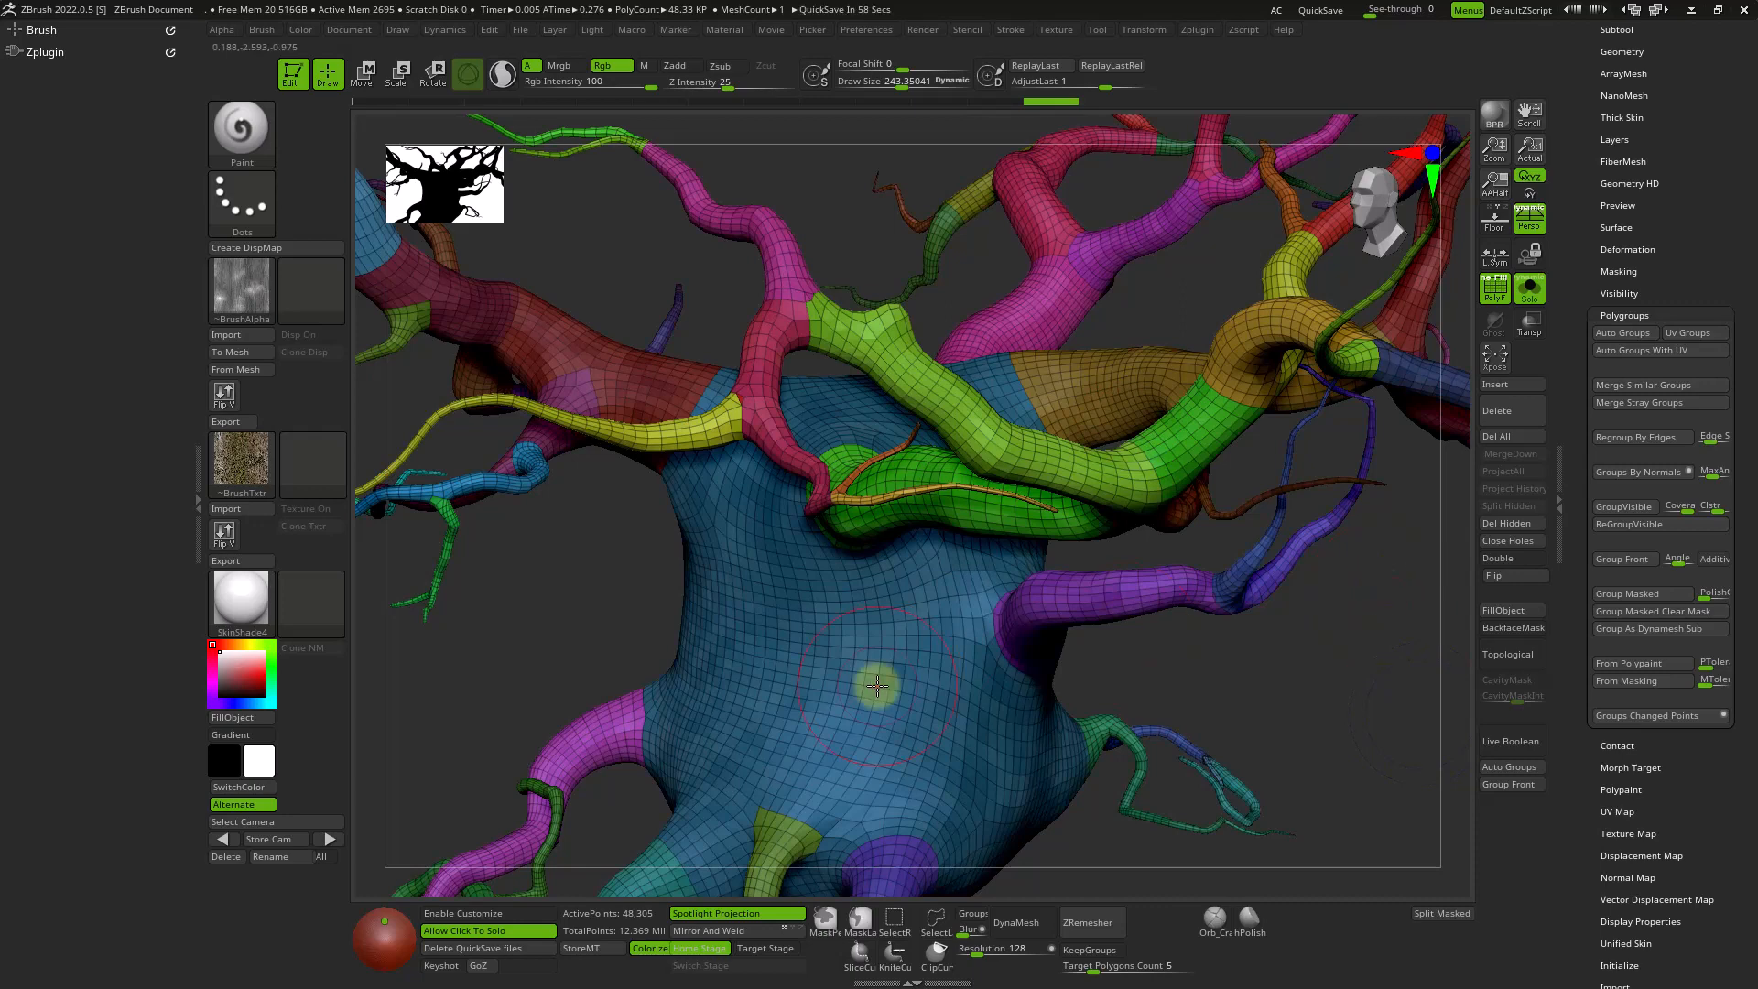
Hide the tree's polyframe and bring the mesh back up to its highest subdivision level.
key("shift+d")
key("shift+d")
key("shift+d")
key("shift+d")
key("shift+d")
key("shift+d")
key("shift+f")
key("shift+f")
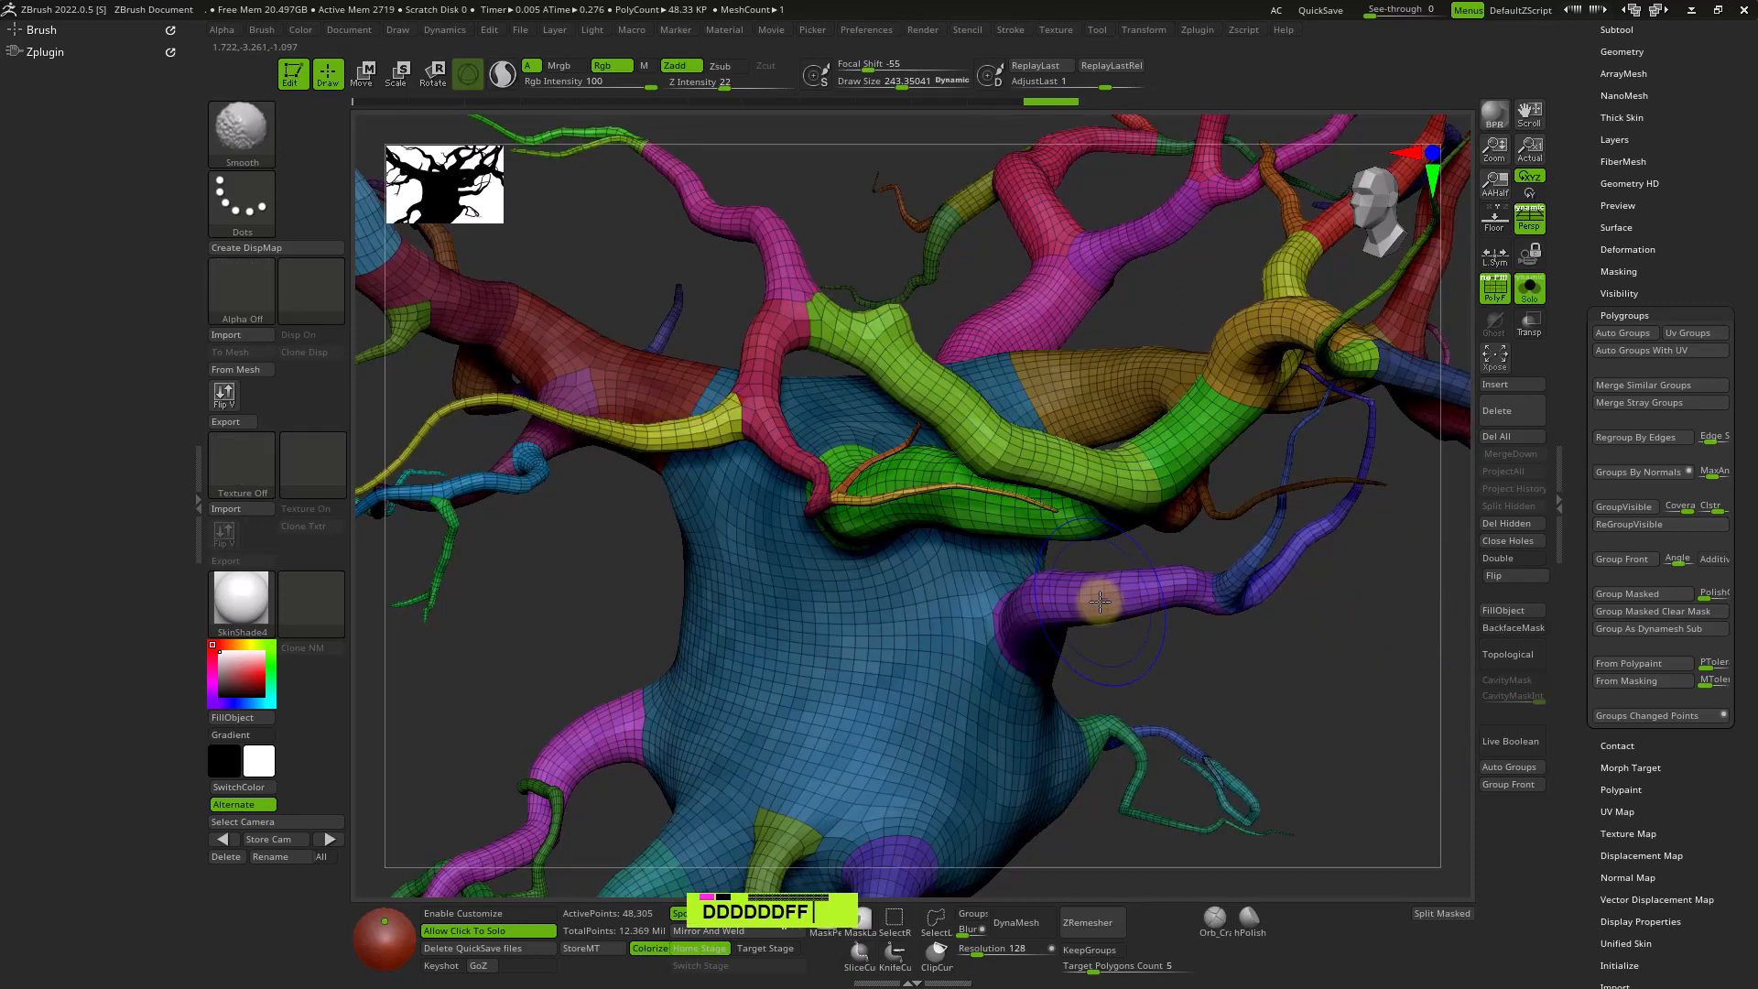
key("shift+f")
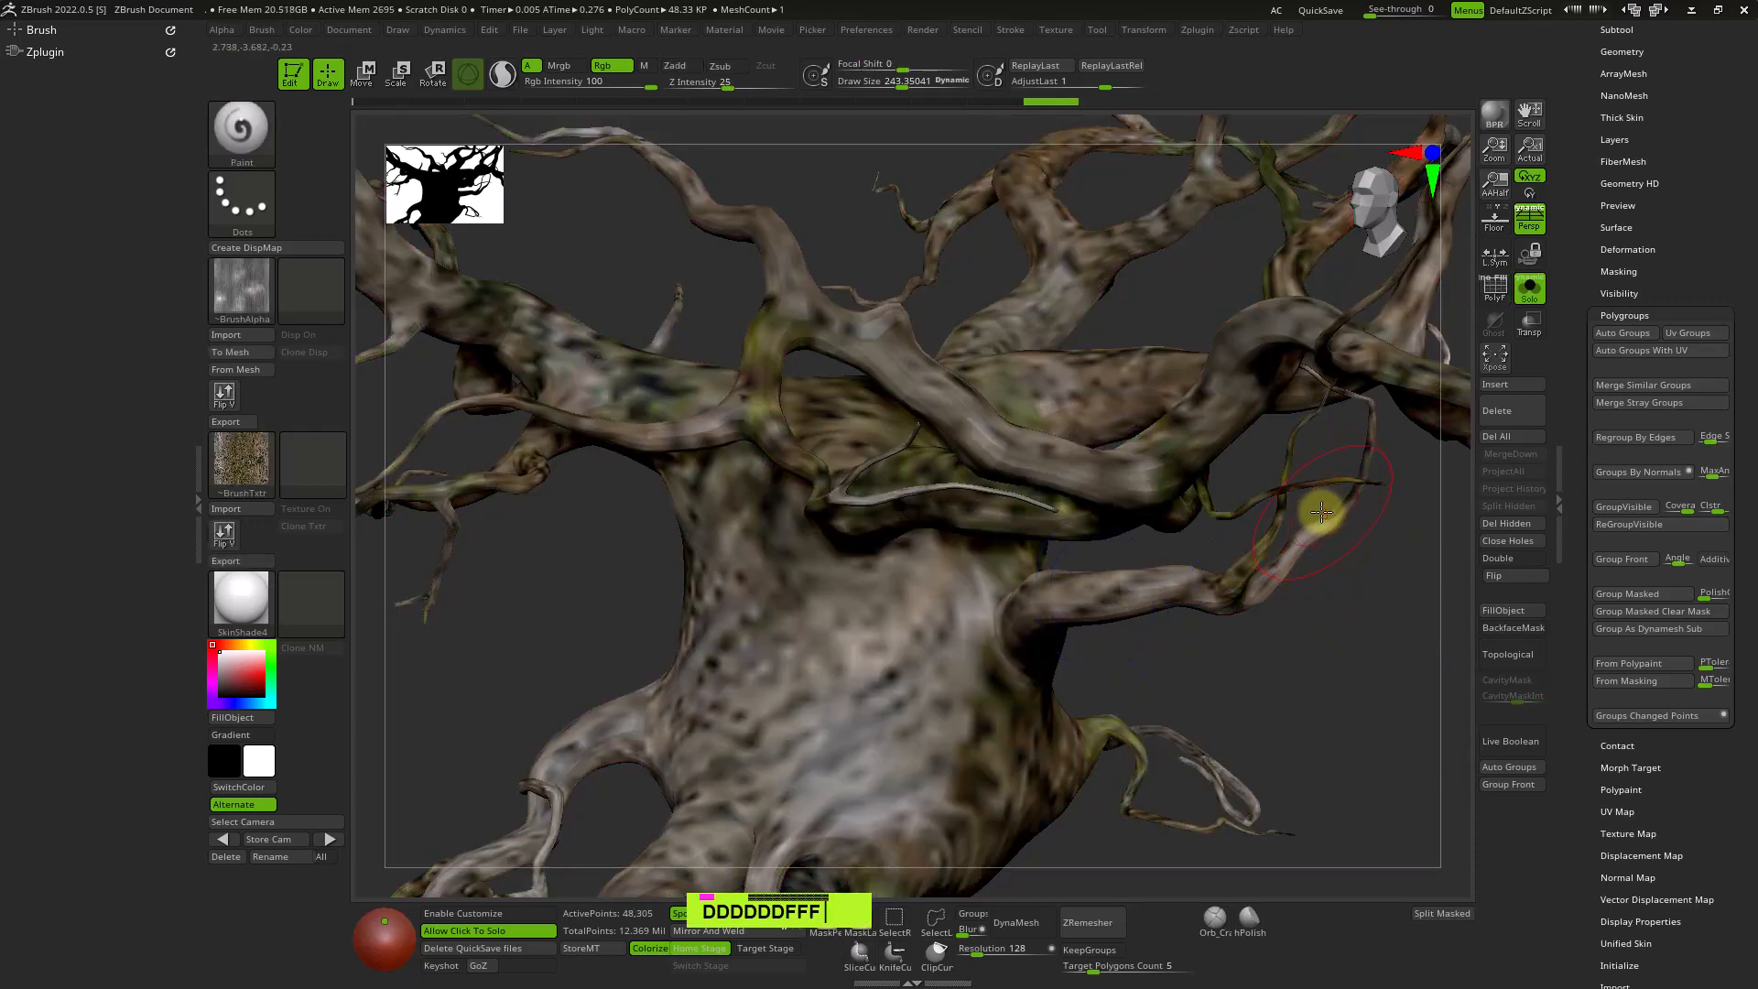
key("d")
key("d")
key("d")
key("d")
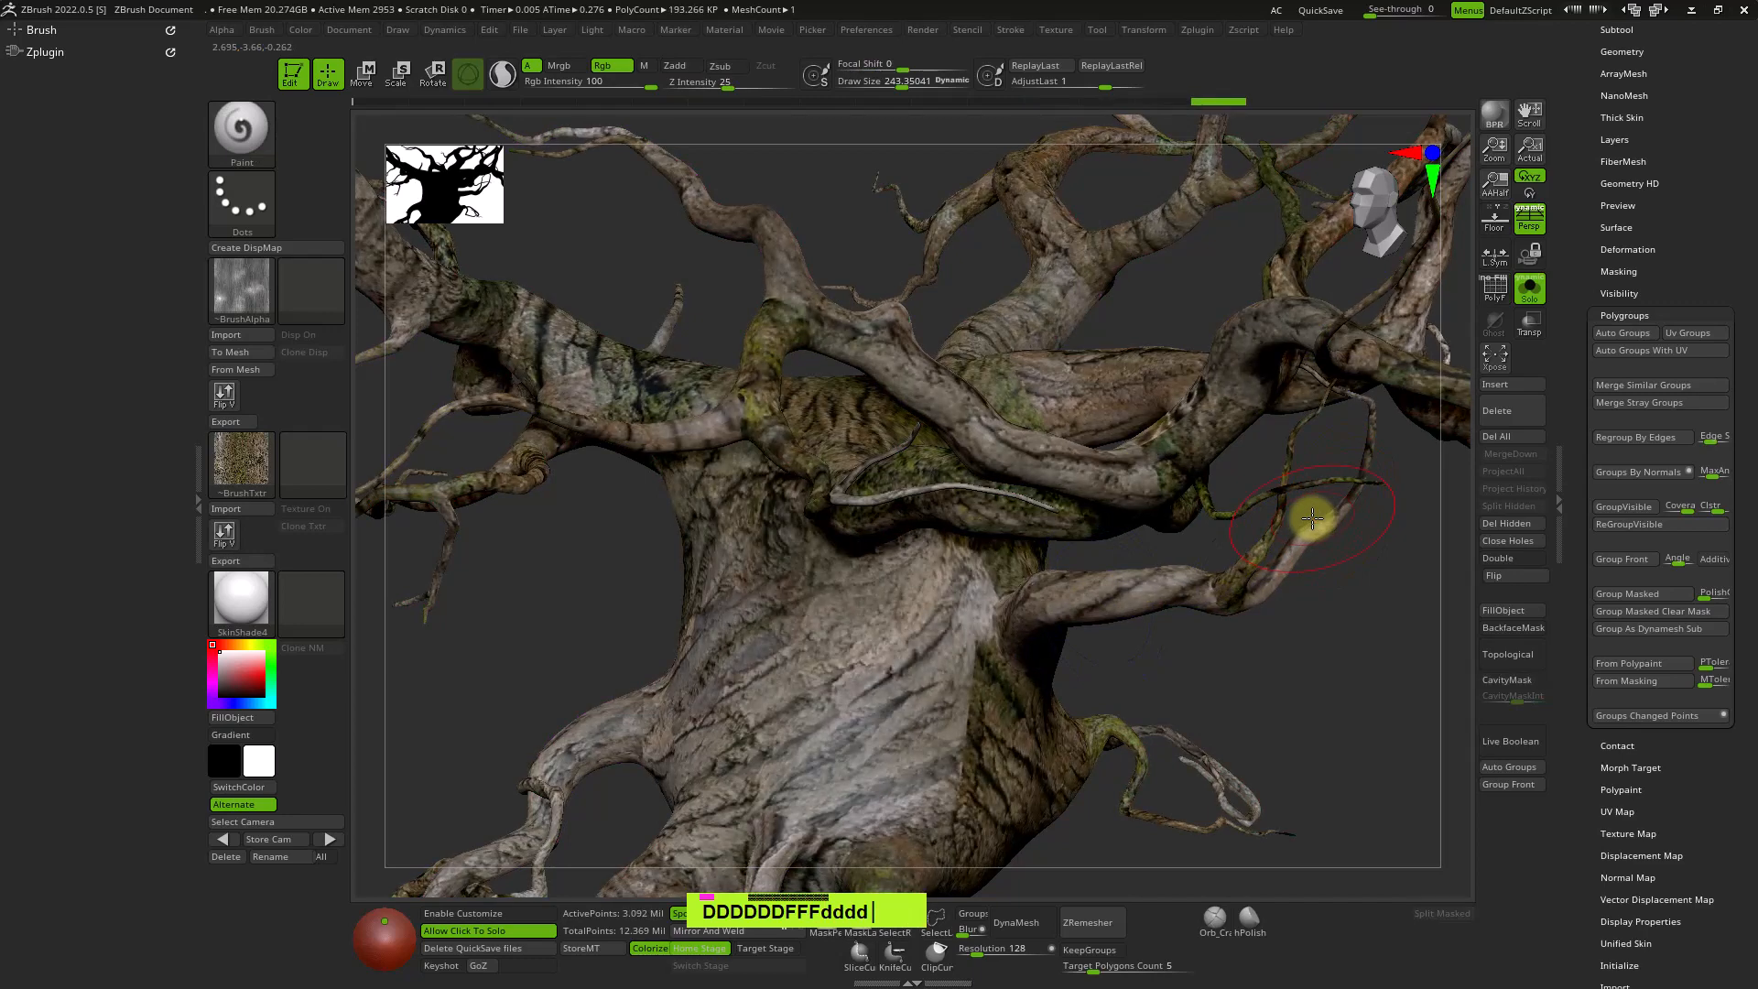
Try painting the bark texture along the front of the trunk with the Dots stroke.
mouse_move(785, 651)
right_mouse_down("ctrl")
mouse_move(804, 666)
mouse_move(867, 602)
mouse_move(759, 541)
right_mouse_up("ctrl")
key("shift+f")
key("shift+f")
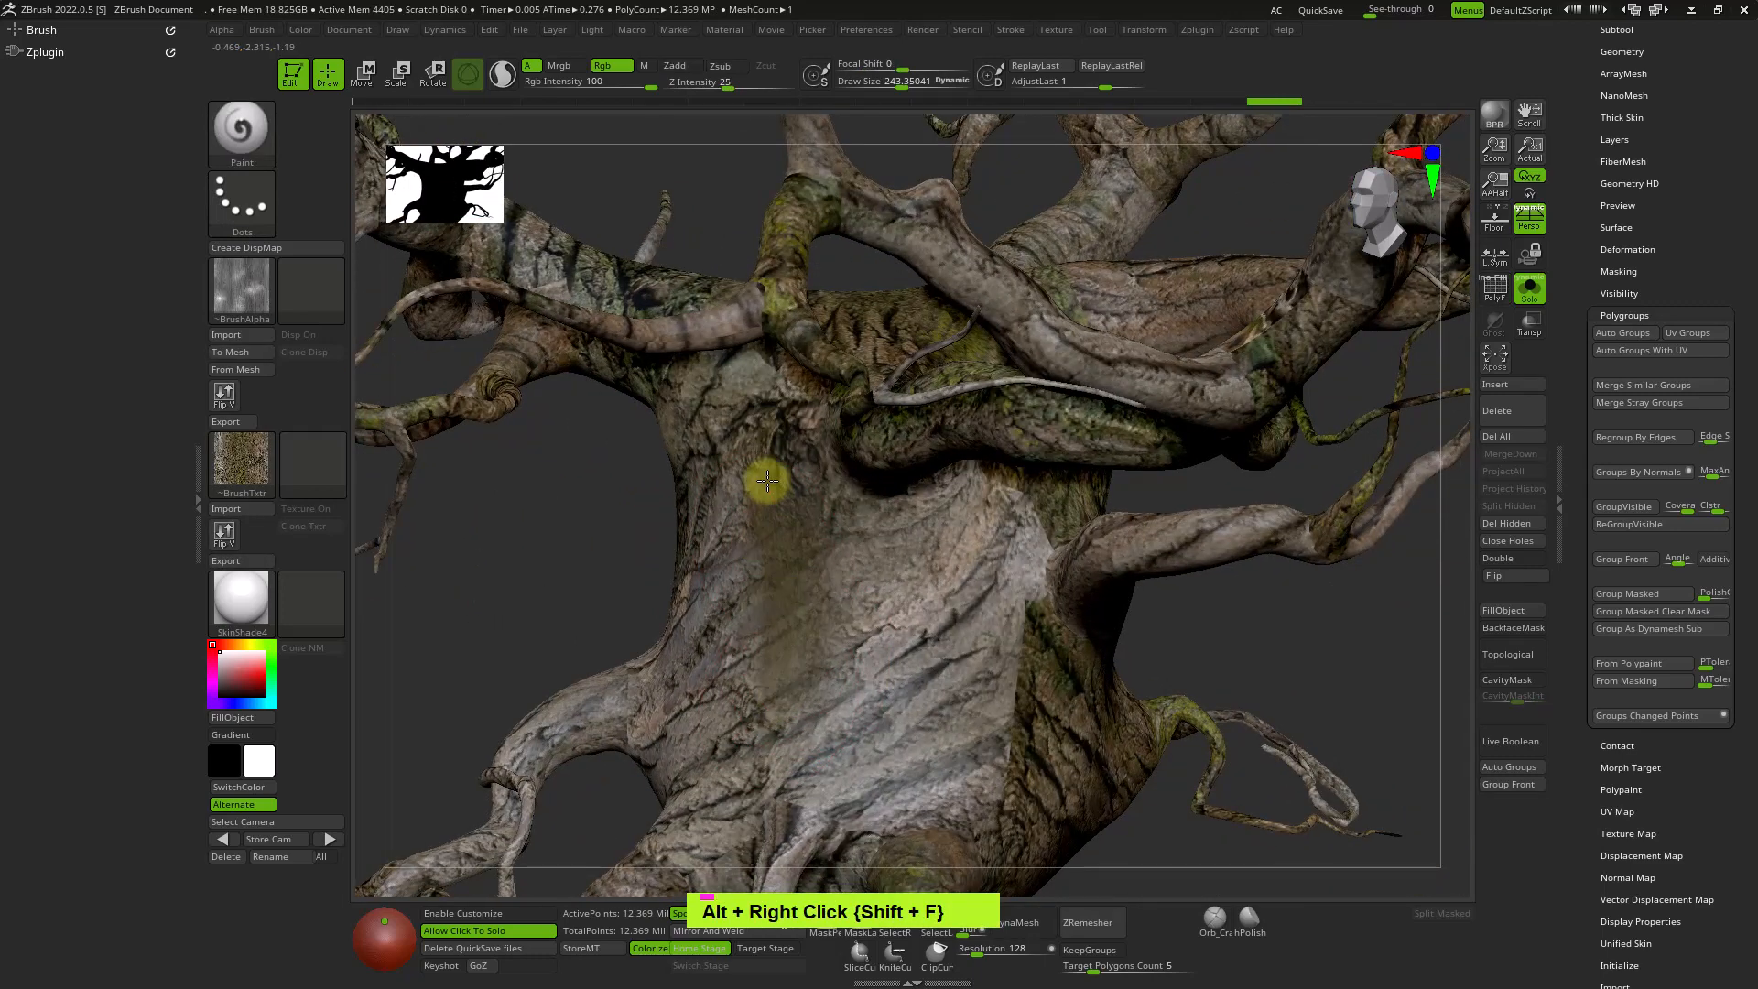
left_click_drag(779, 706, 761, 512)
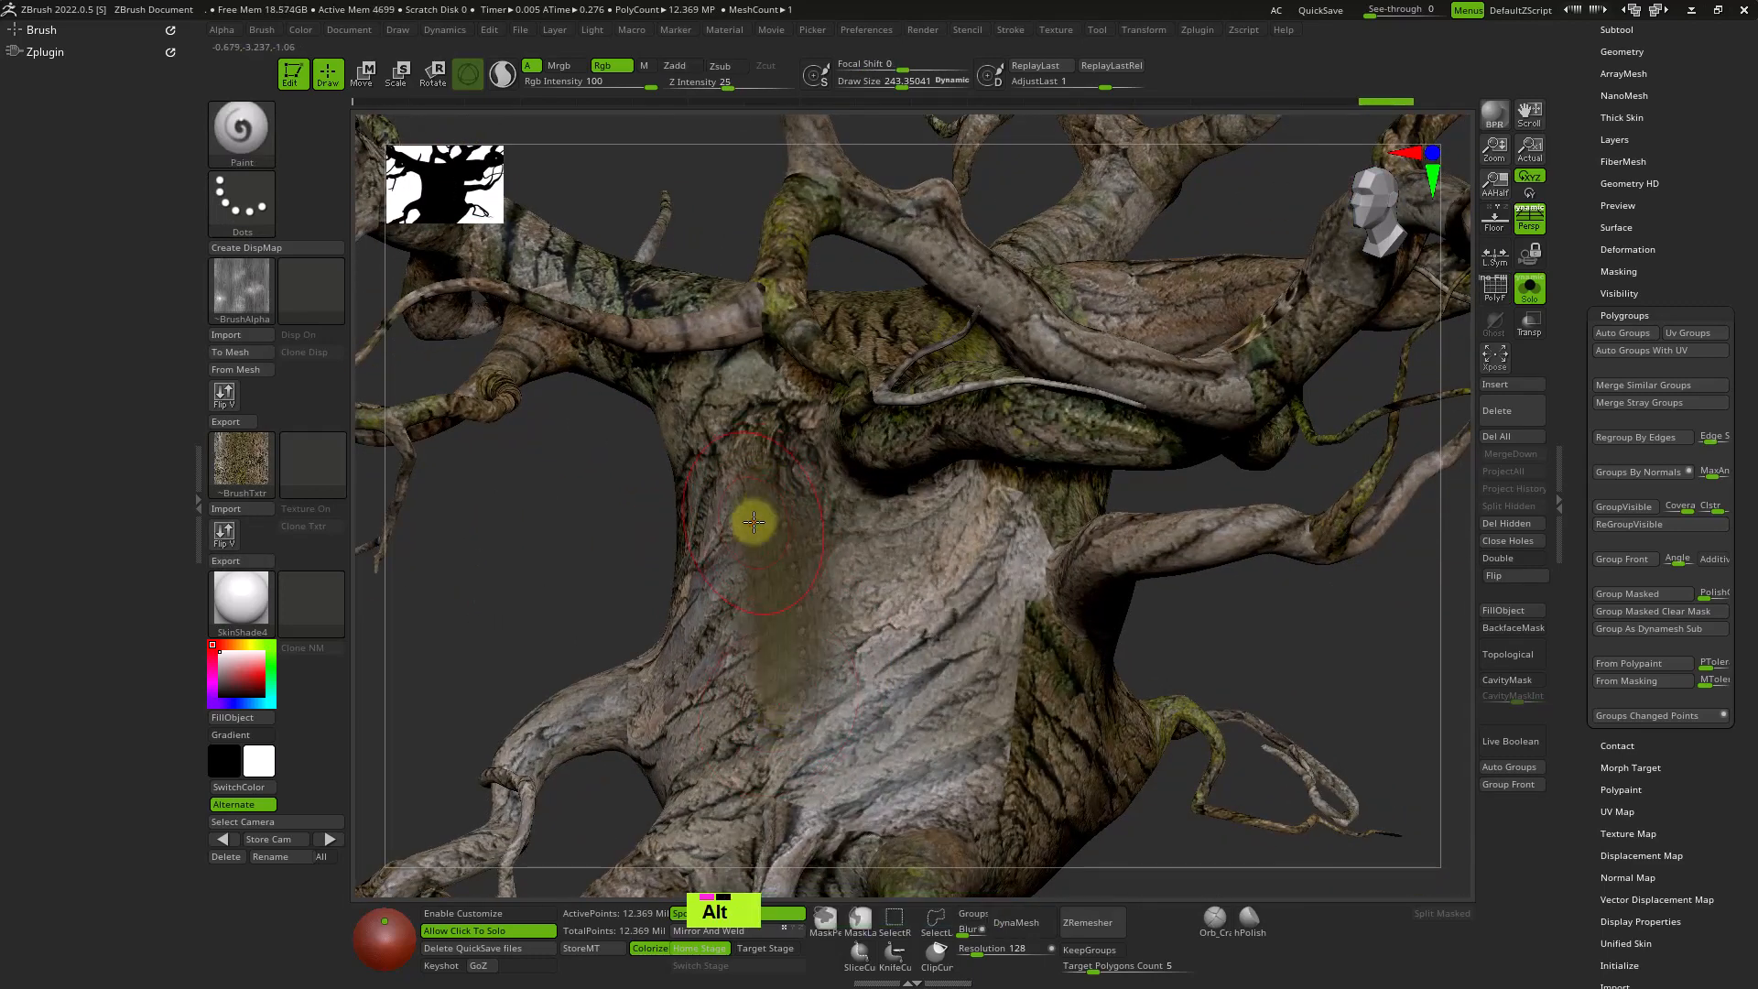
right_click_drag(750, 518, 889, 660, "alt")
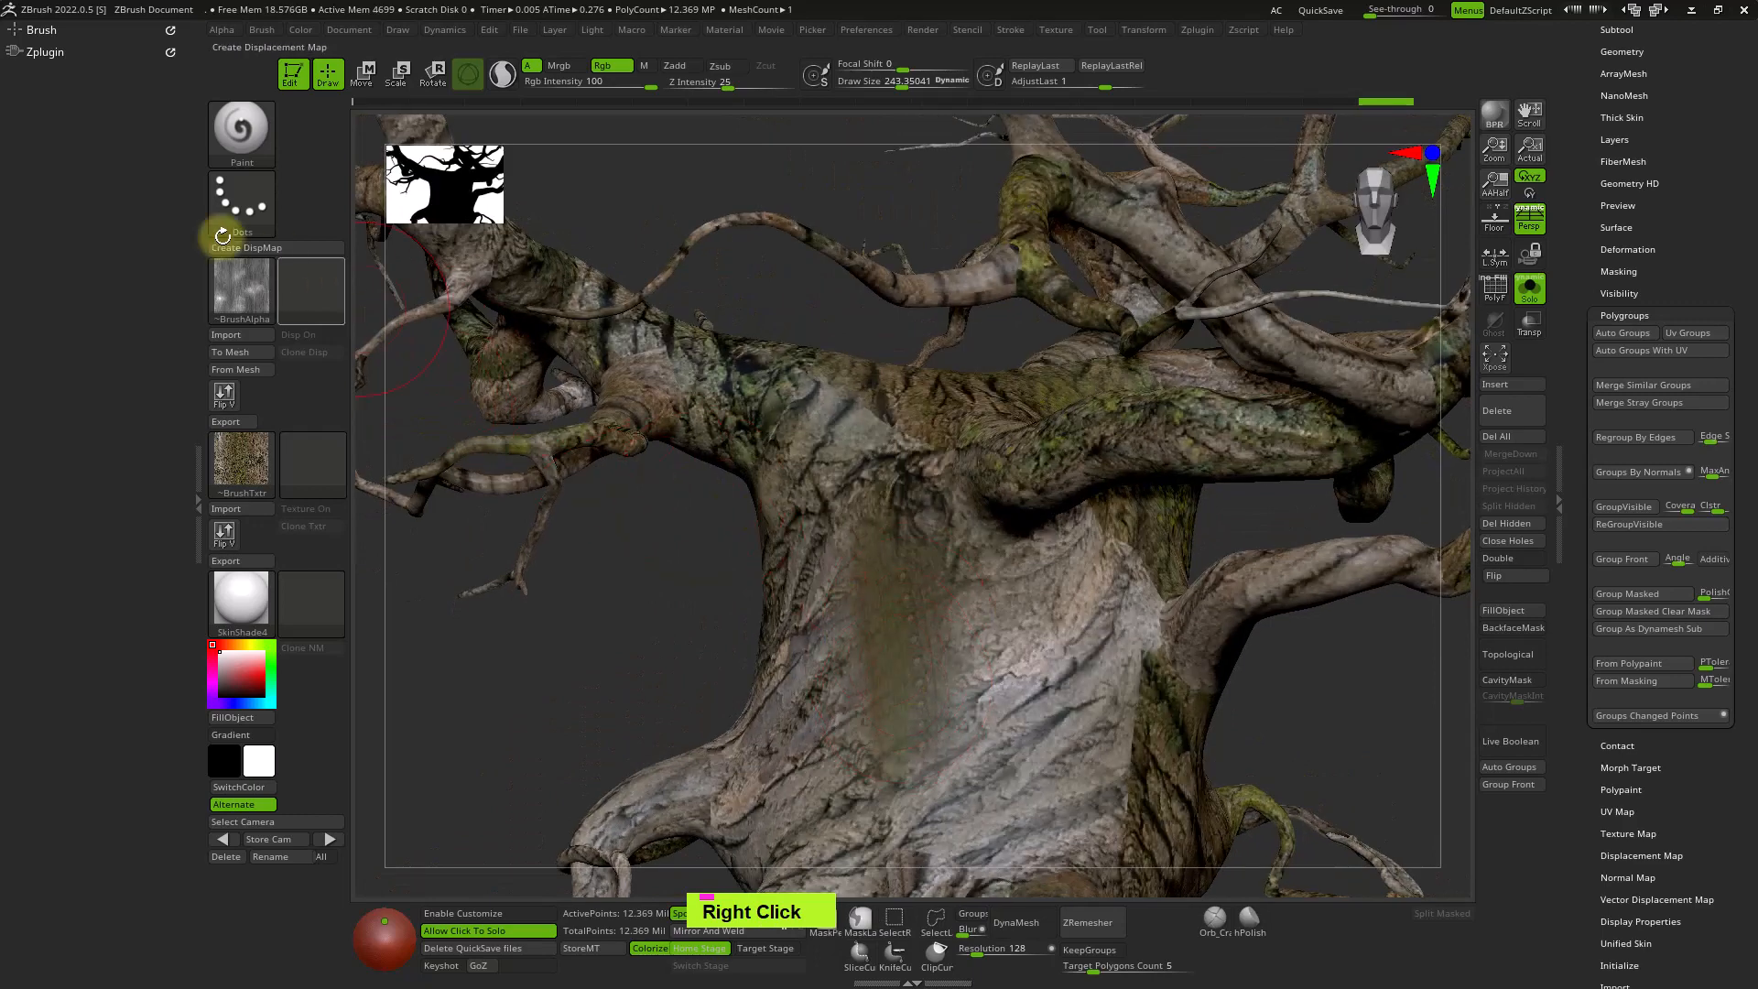
Try painting the bark on the trunk with the FreeHand stroke and undo all the test strokes.
left_click(242, 202)
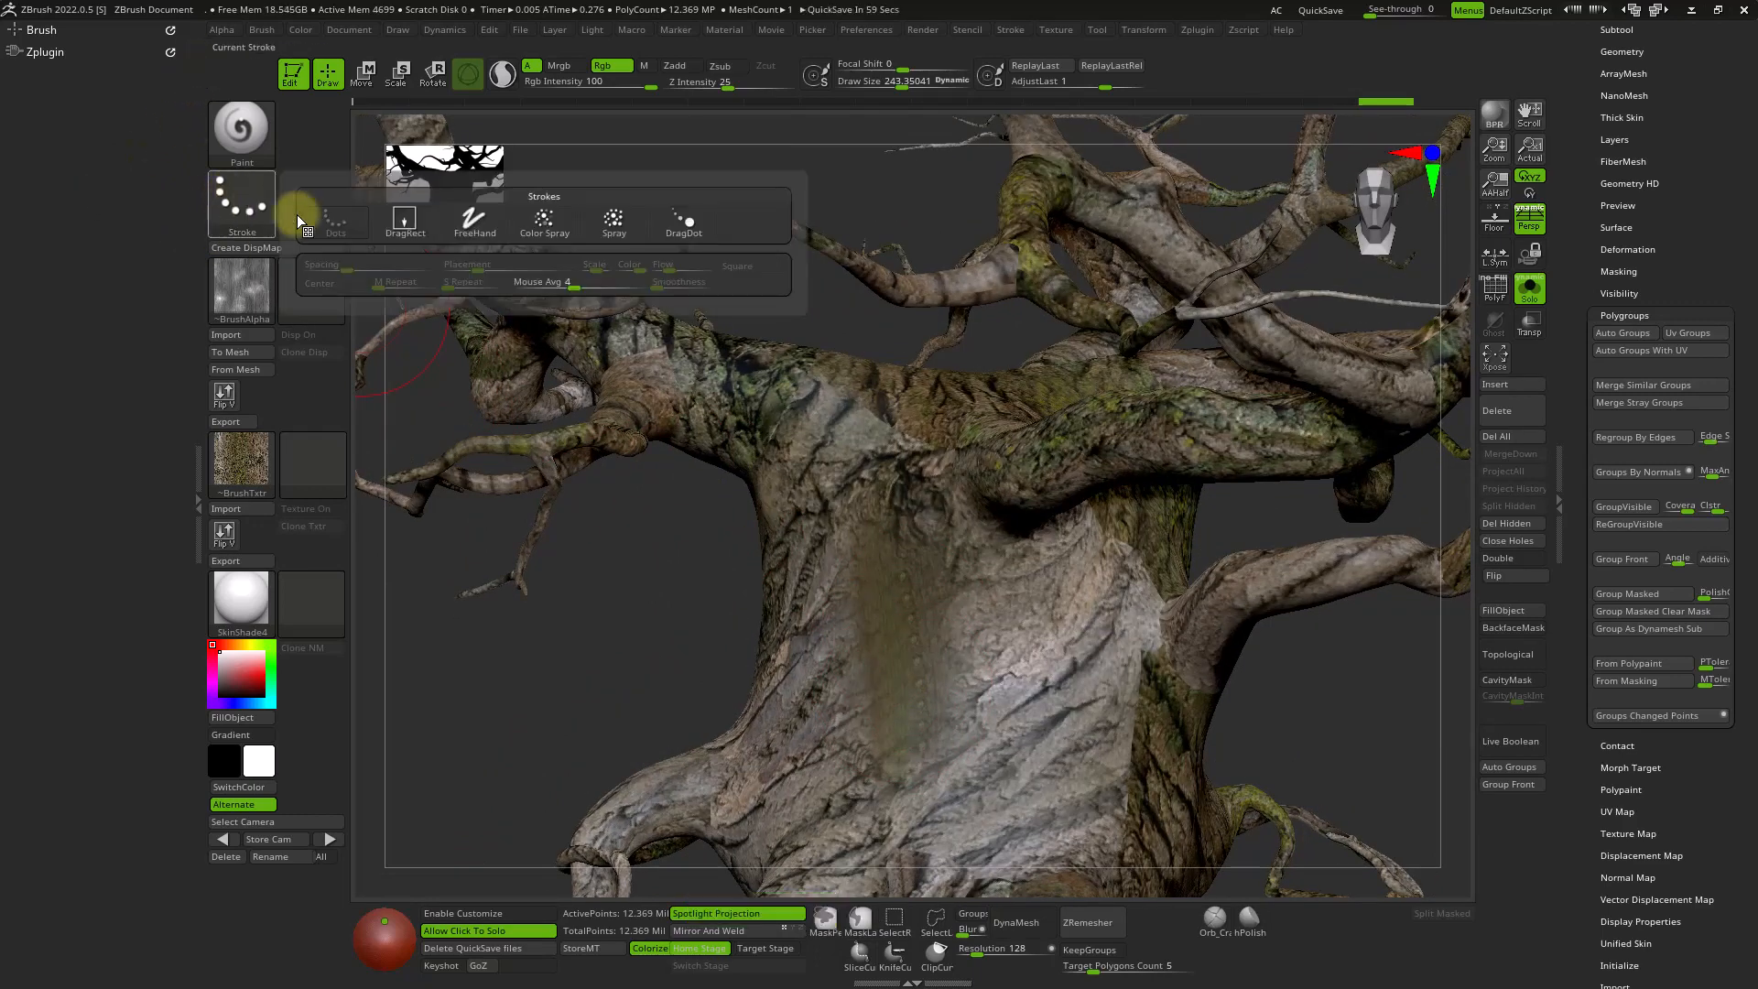
left_click(478, 218)
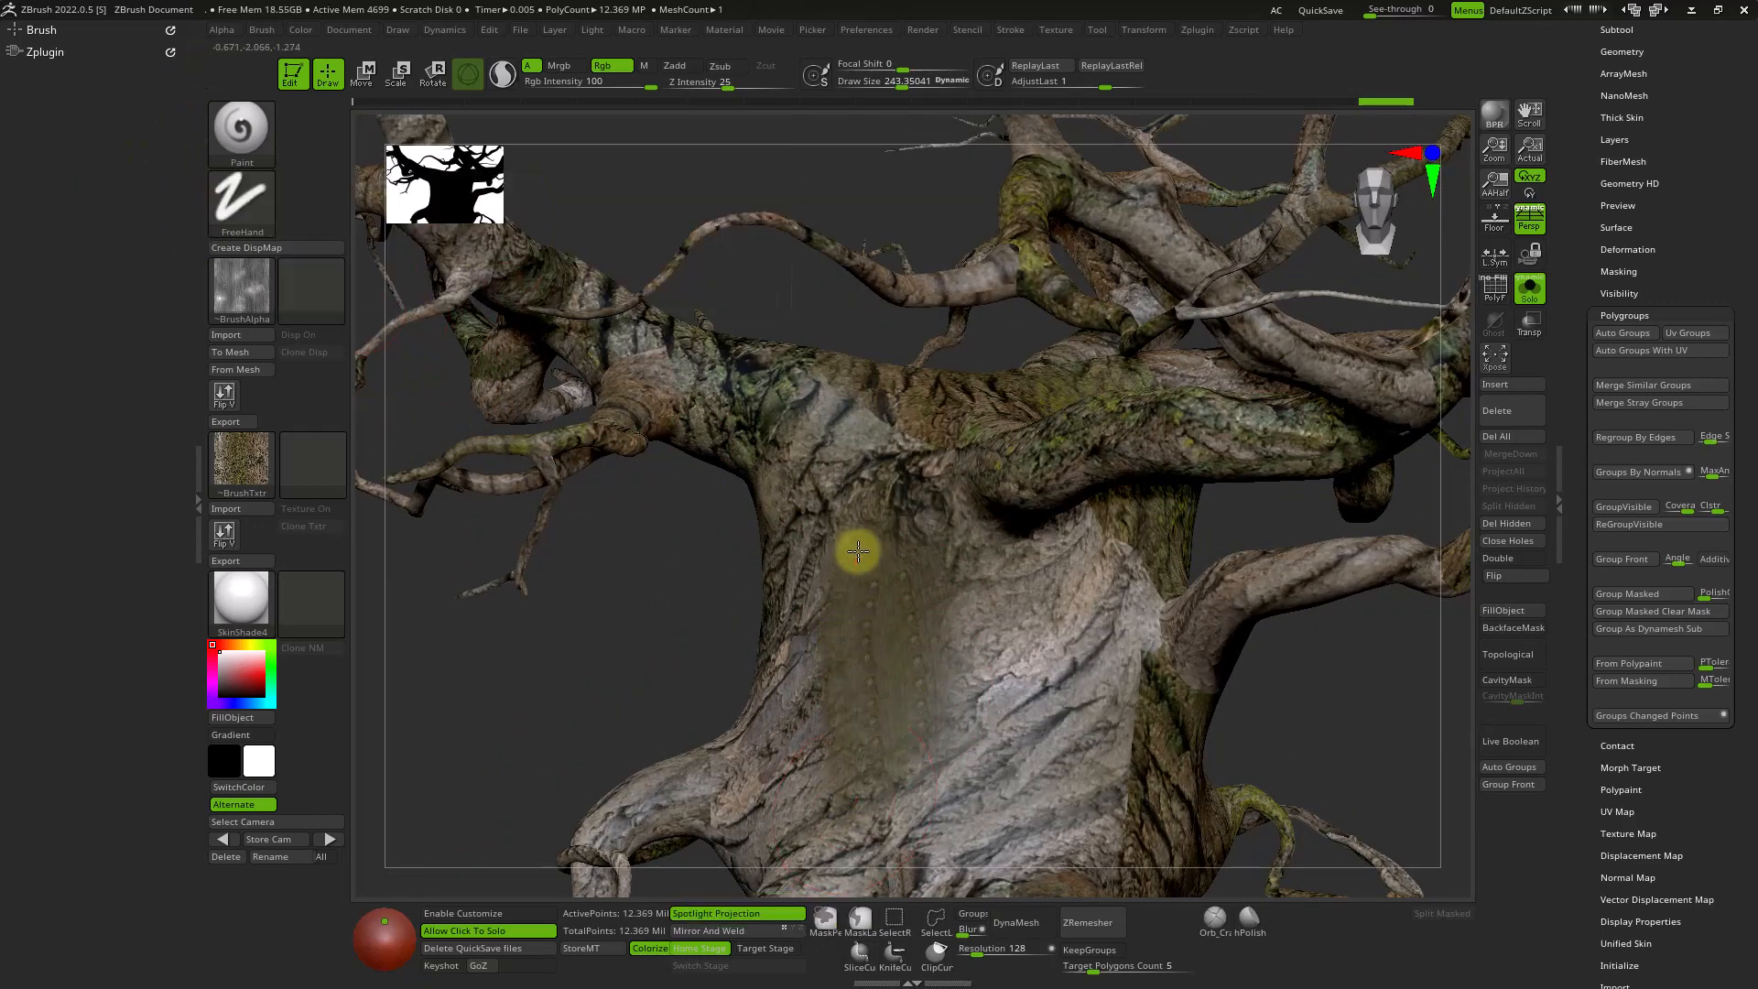
key("ctrl+z")
key("ctrl+z")
key("ctrl+z")
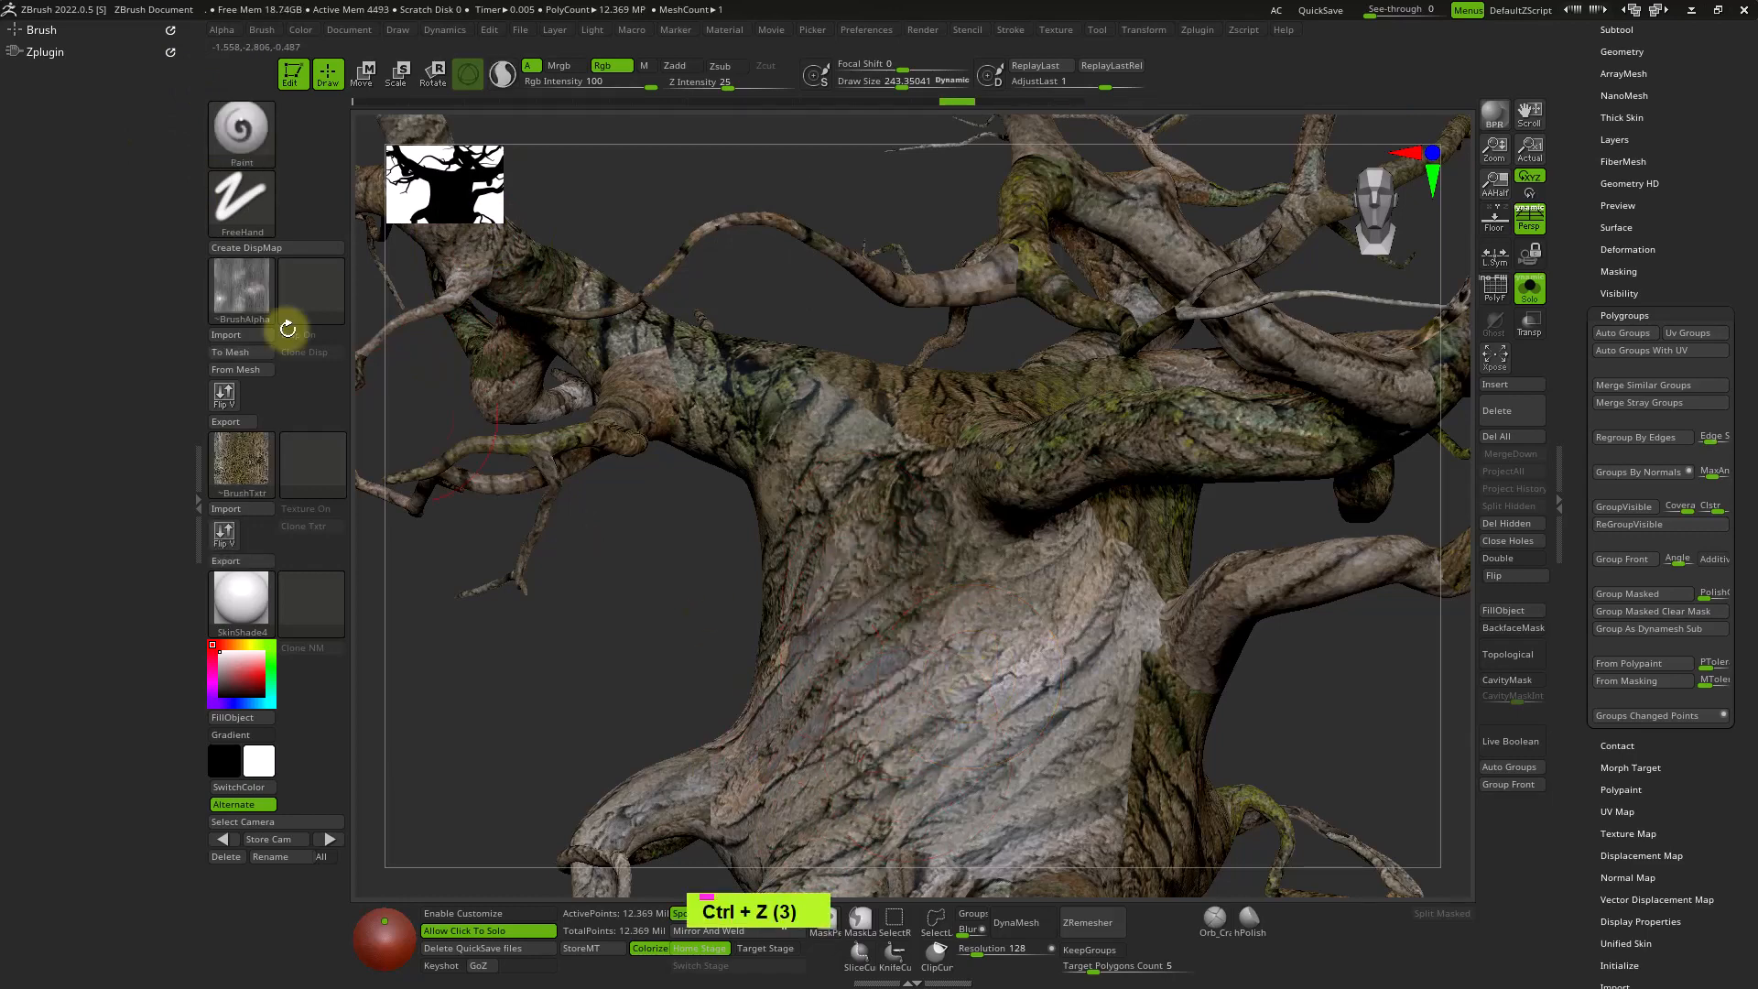
Switch the stroke to DragRect and stamp the bark texture several times over the upper trunk and onto the adjoining limb.
left_click(229, 182)
left_click(392, 215)
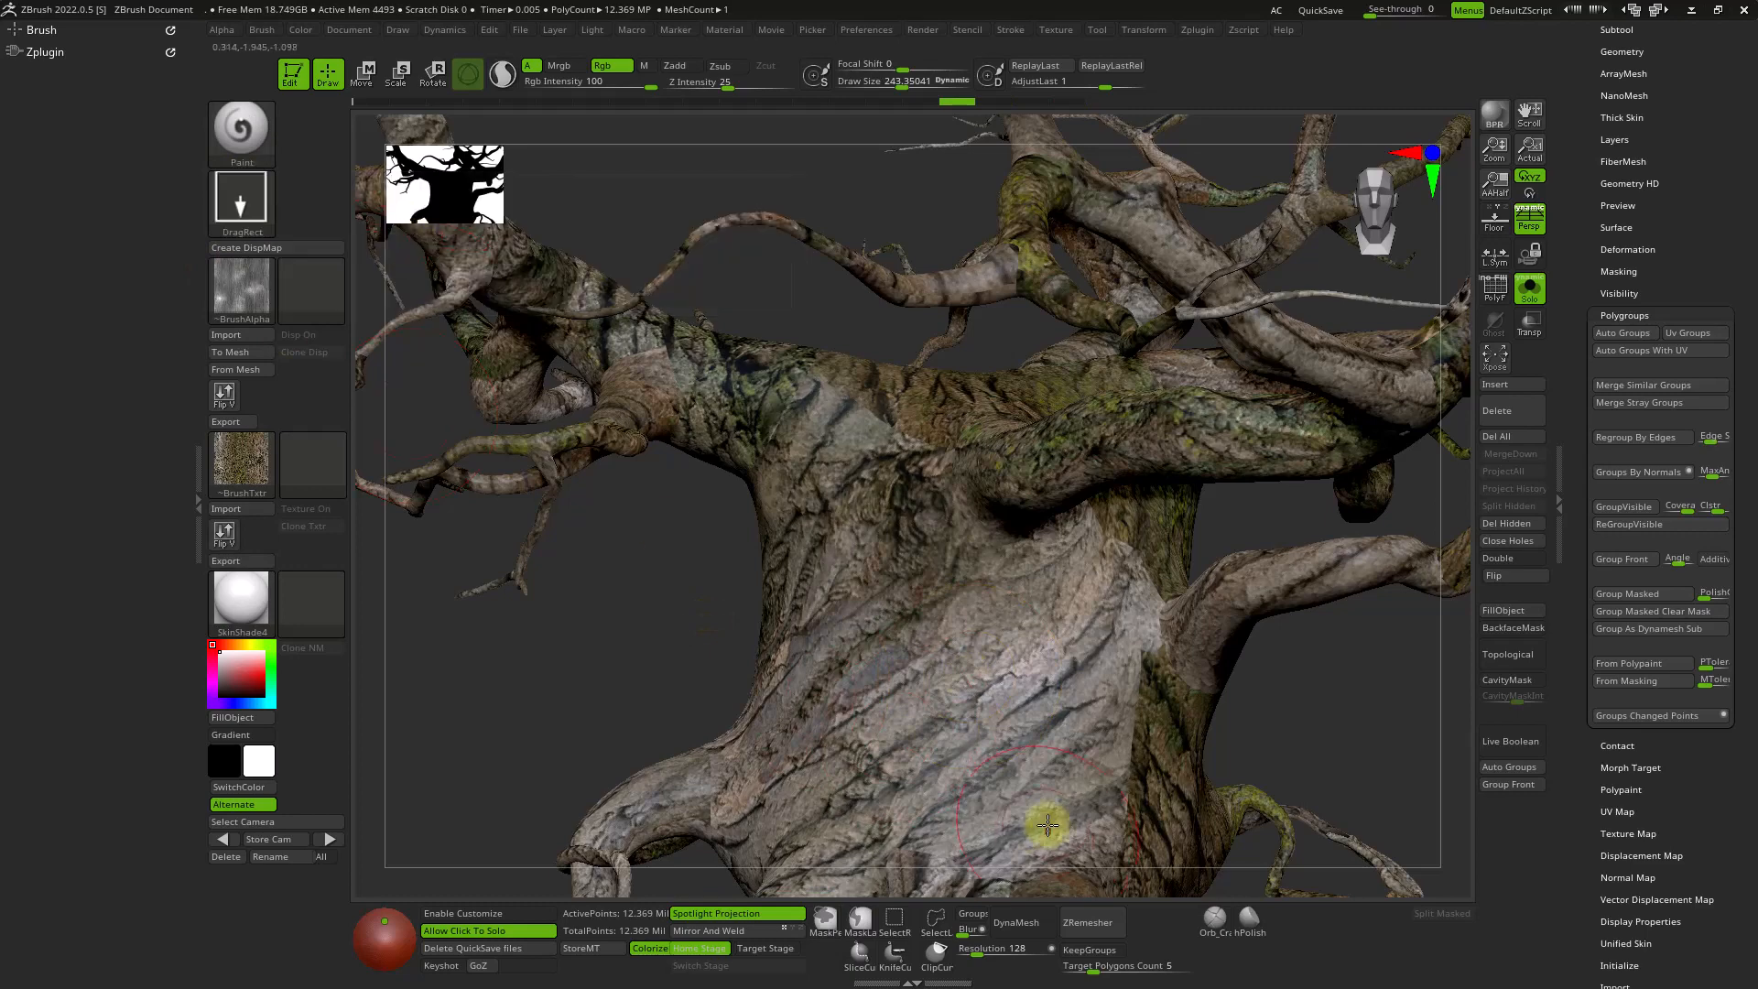
mouse_move(867, 645)
left_mouse_down()
mouse_move(1013, 510)
mouse_move(989, 458)
left_mouse_up()
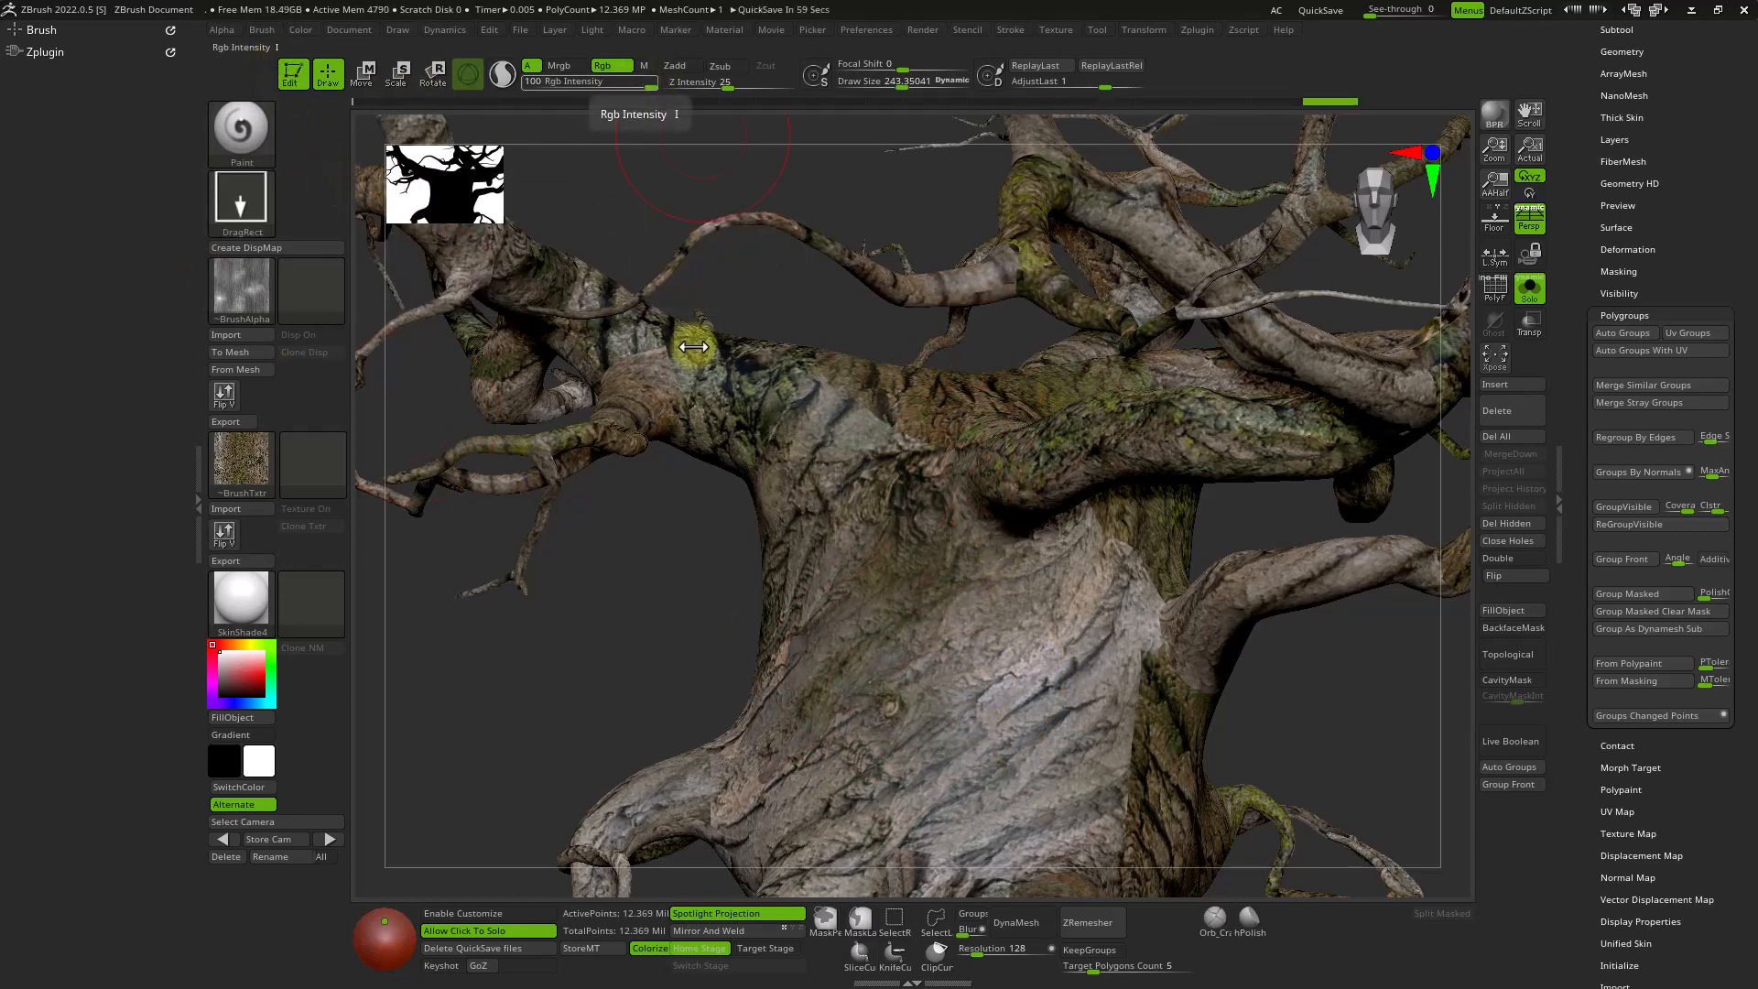
mouse_move(832, 443)
left_mouse_down()
mouse_move(806, 374)
mouse_move(856, 493)
mouse_move(829, 440)
mouse_move(798, 485)
mouse_move(762, 335)
mouse_move(862, 450)
left_mouse_up()
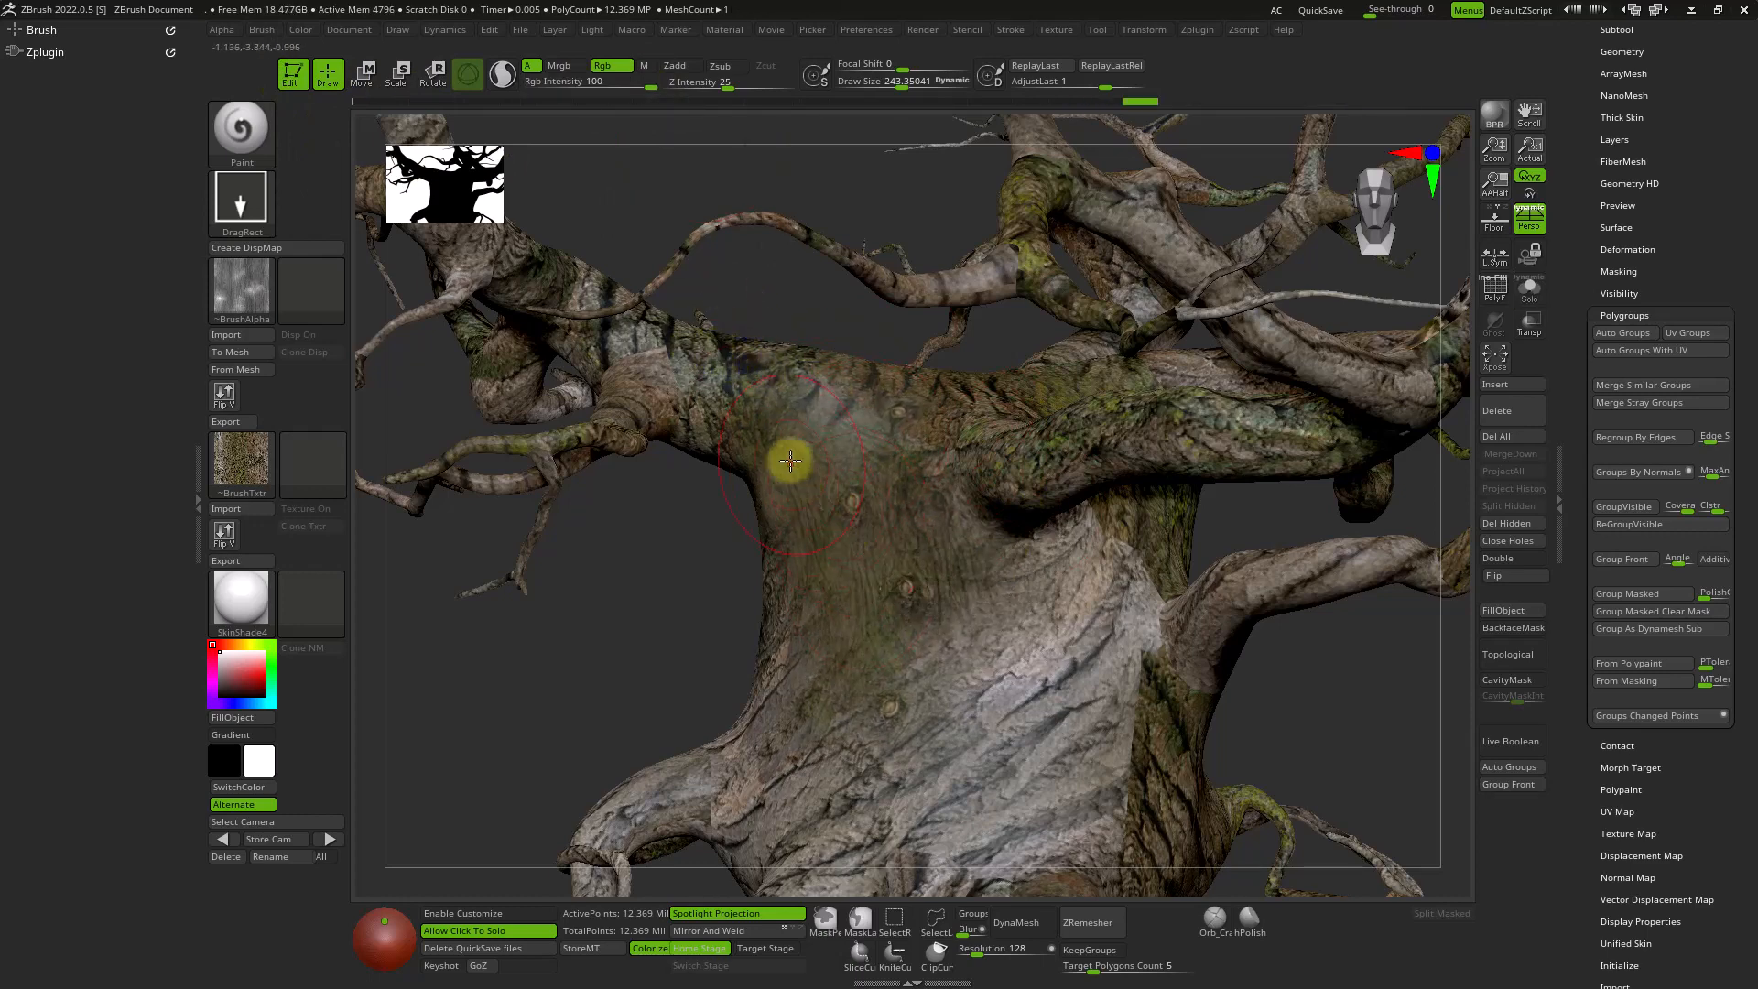
mouse_move(643, 369)
left_mouse_down()
mouse_move(628, 372)
mouse_move(667, 392)
mouse_move(568, 380)
mouse_move(711, 401)
left_mouse_up()
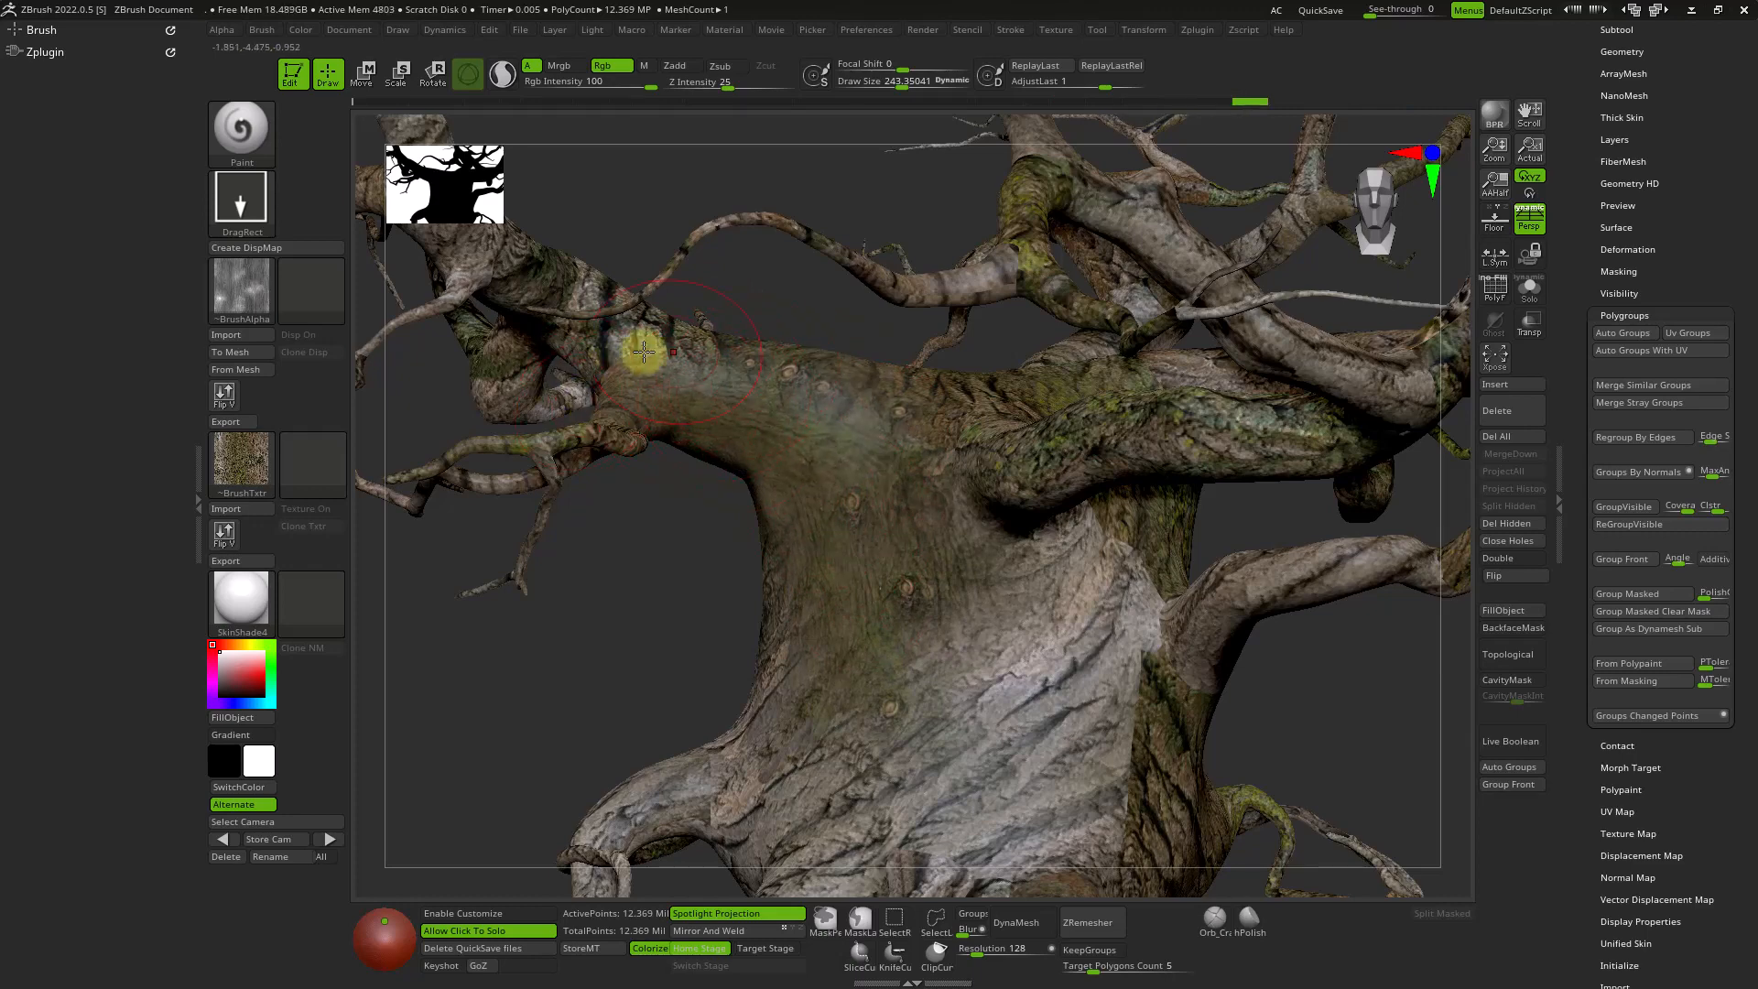
Turn the brush alpha off and stamp the bark texture again over the upper trunk and adjoining limb.
left_click(235, 295)
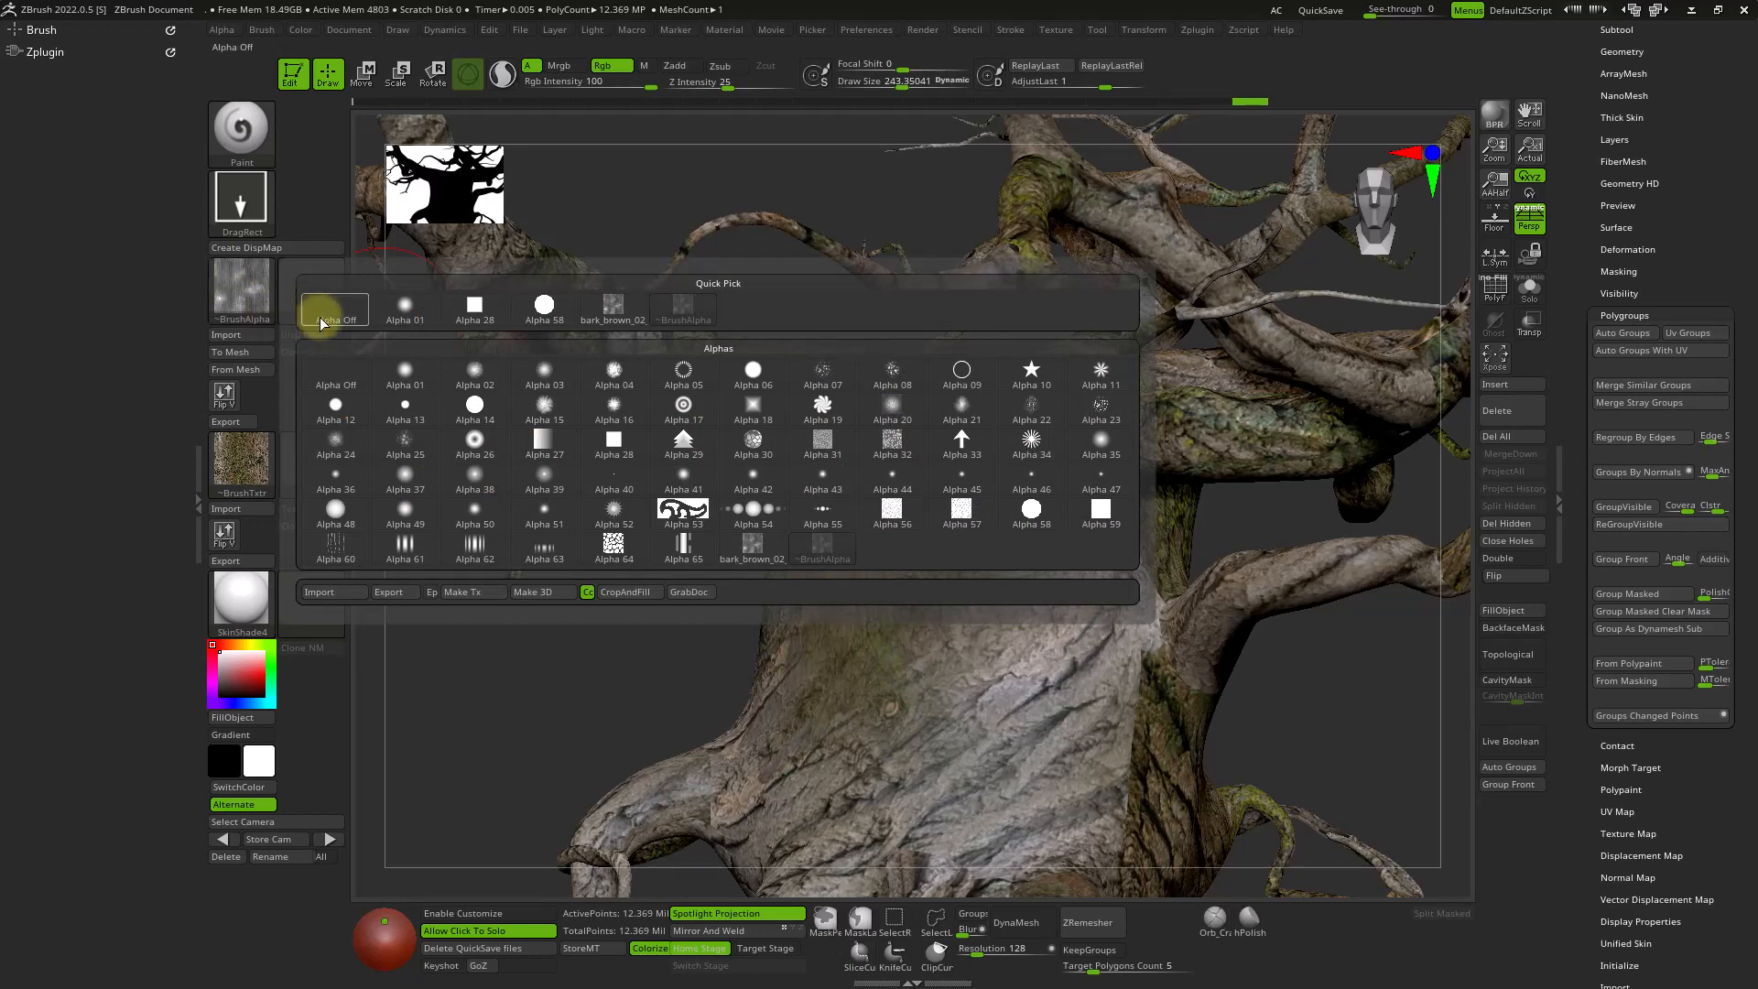
left_click(330, 305)
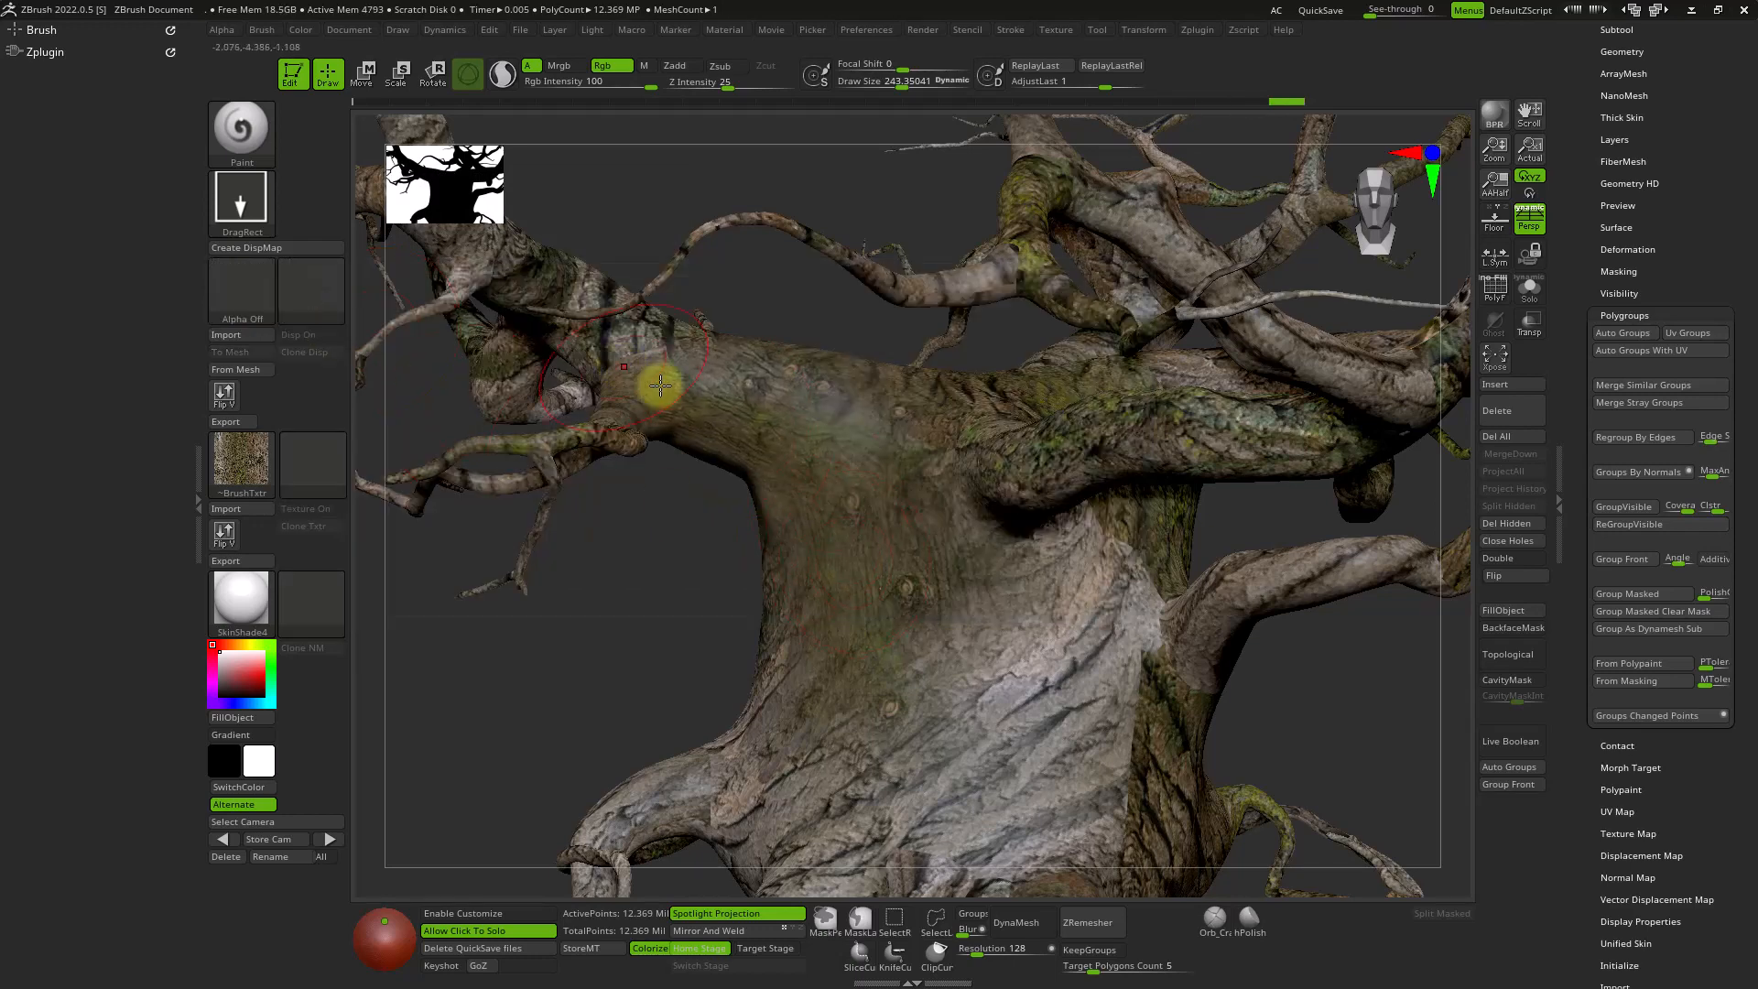
left_click_drag(777, 388, 765, 381)
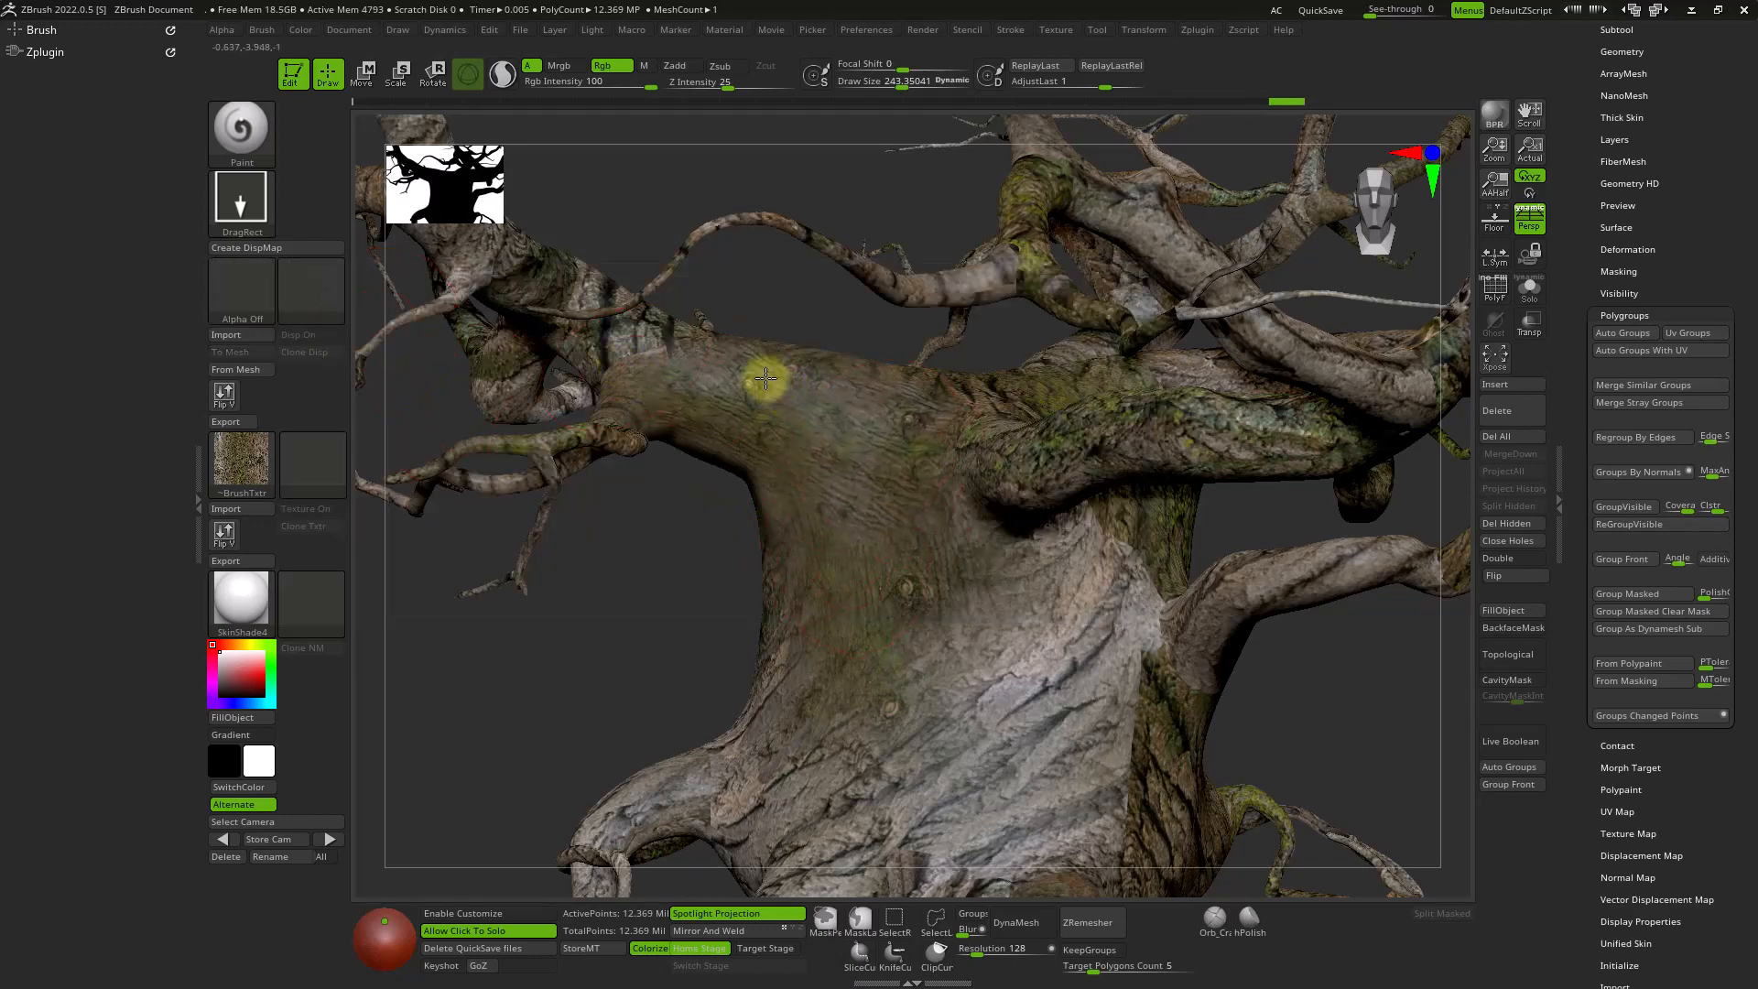
left_click_drag(985, 565, 925, 494)
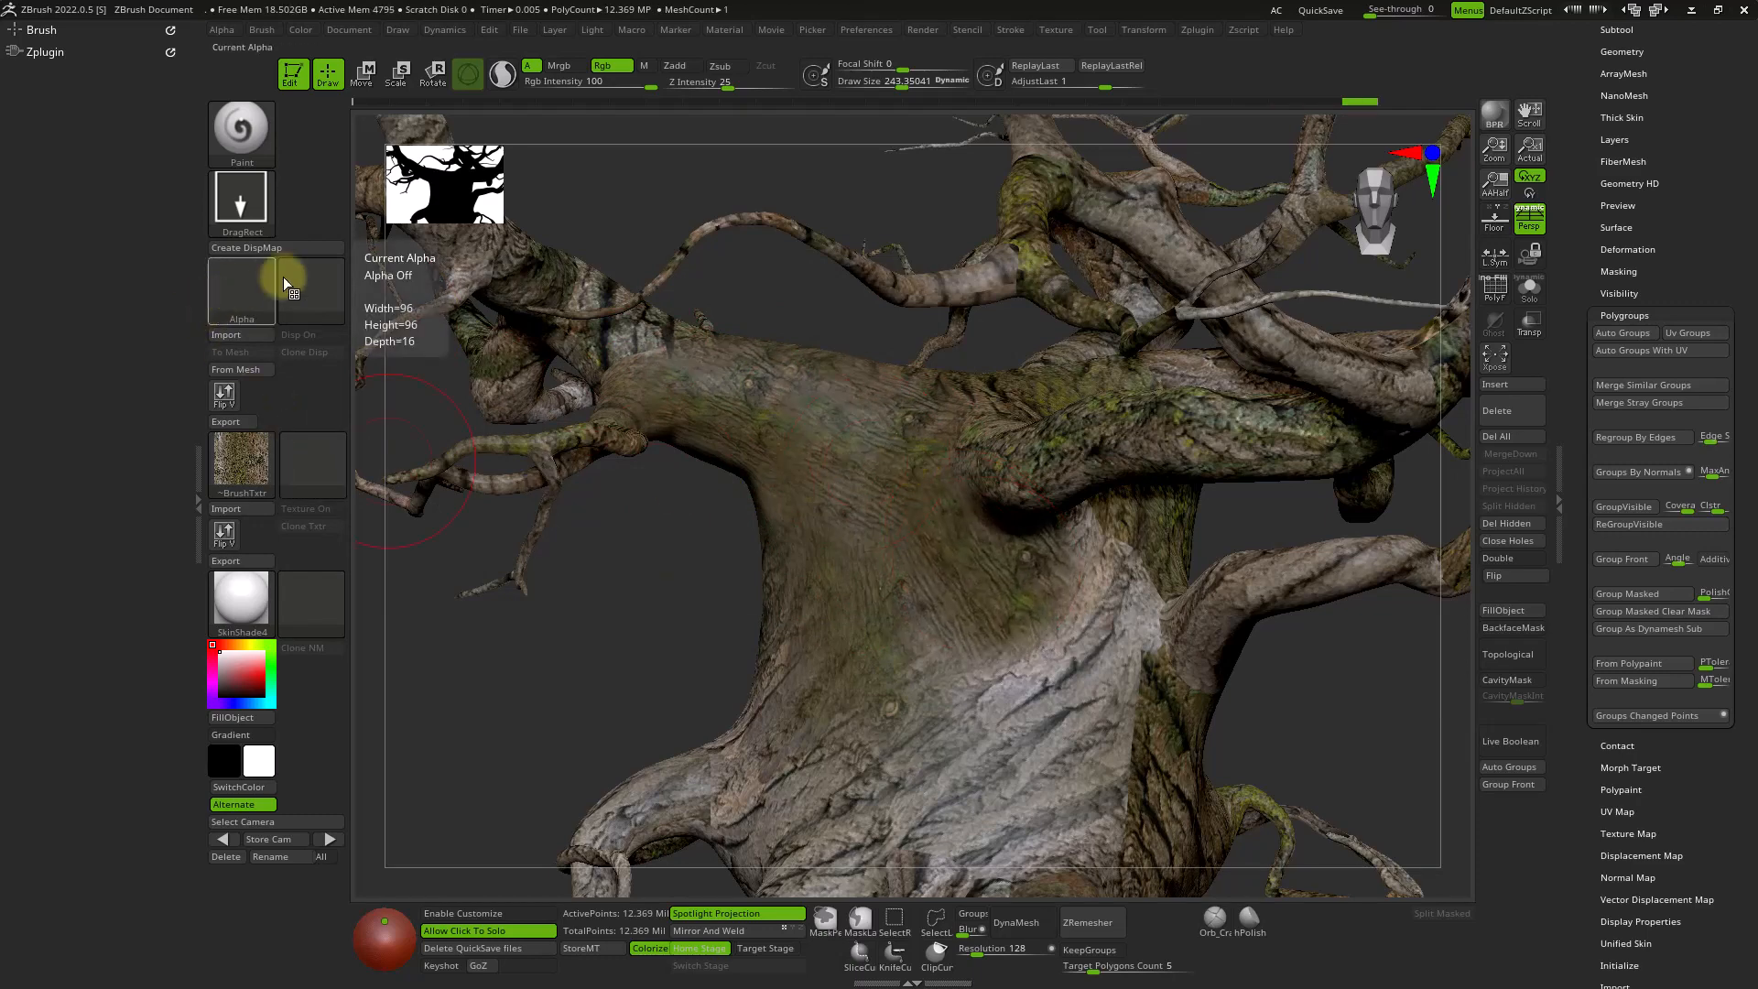
Undo the latest bark stamps, keeping only the first ones down the middle of the trunk.
key("alt")
right_click_drag(967, 661, 918, 577, "alt")
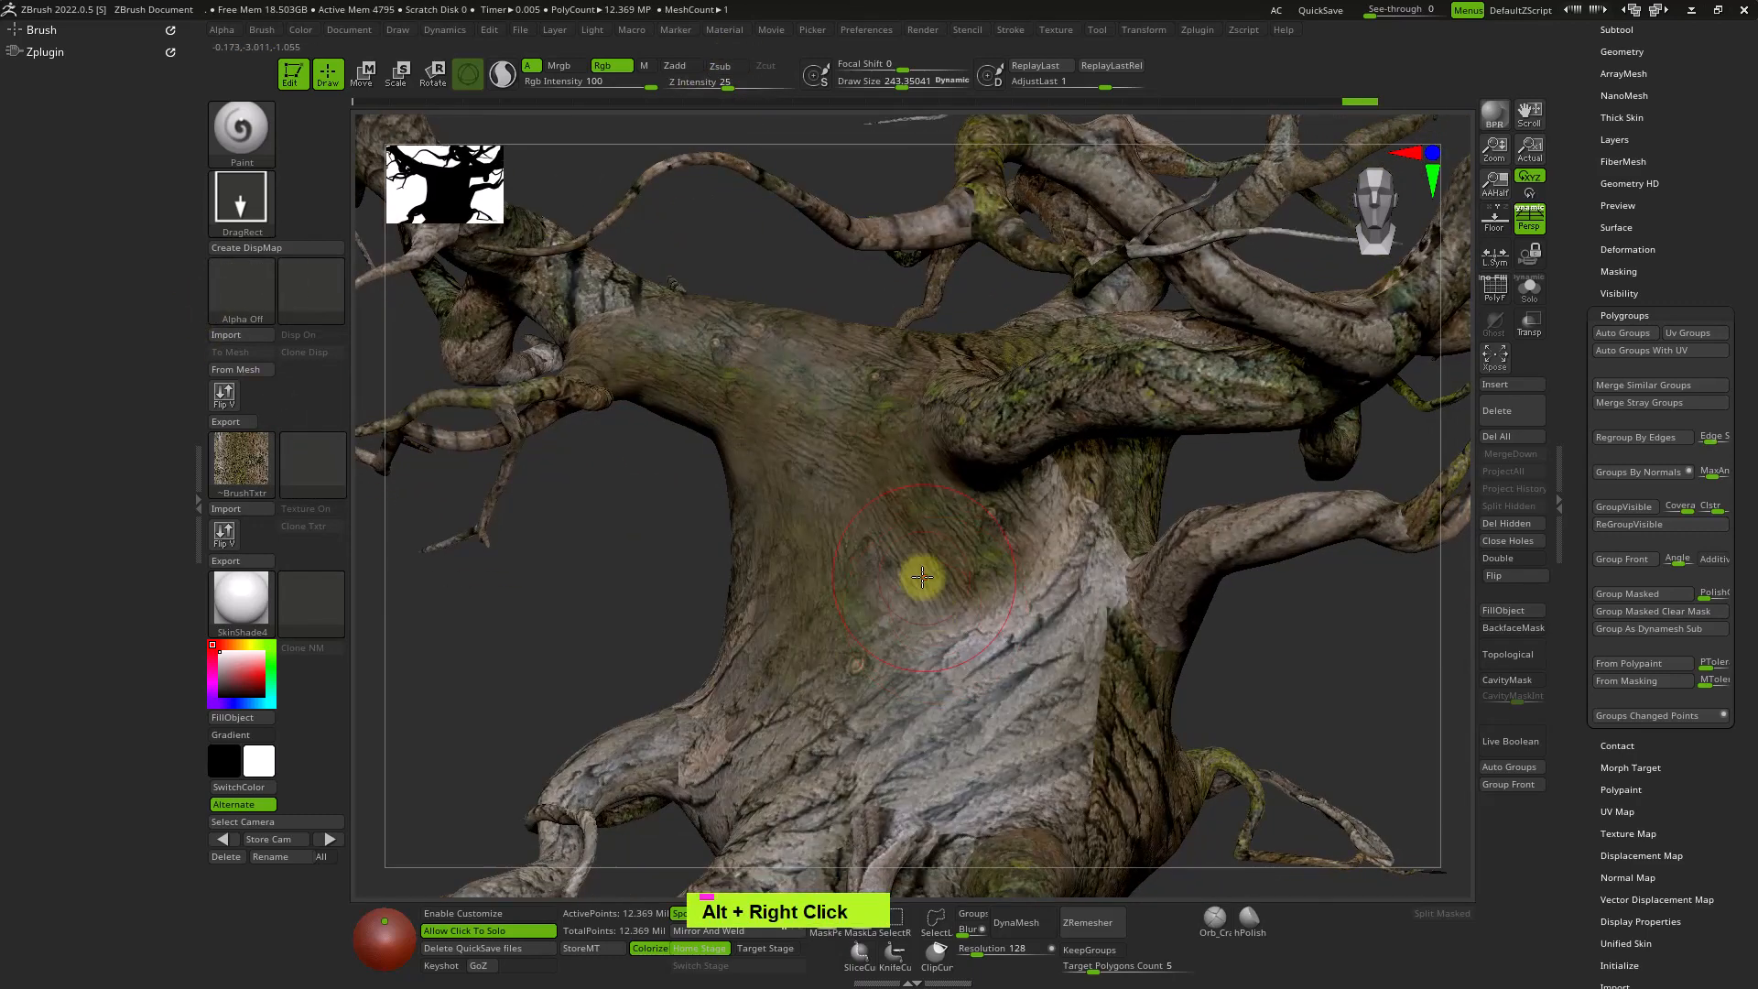
key("ctrl+z")
key("ctrl+z")
key("ctrl+z")
key("ctrl+z")
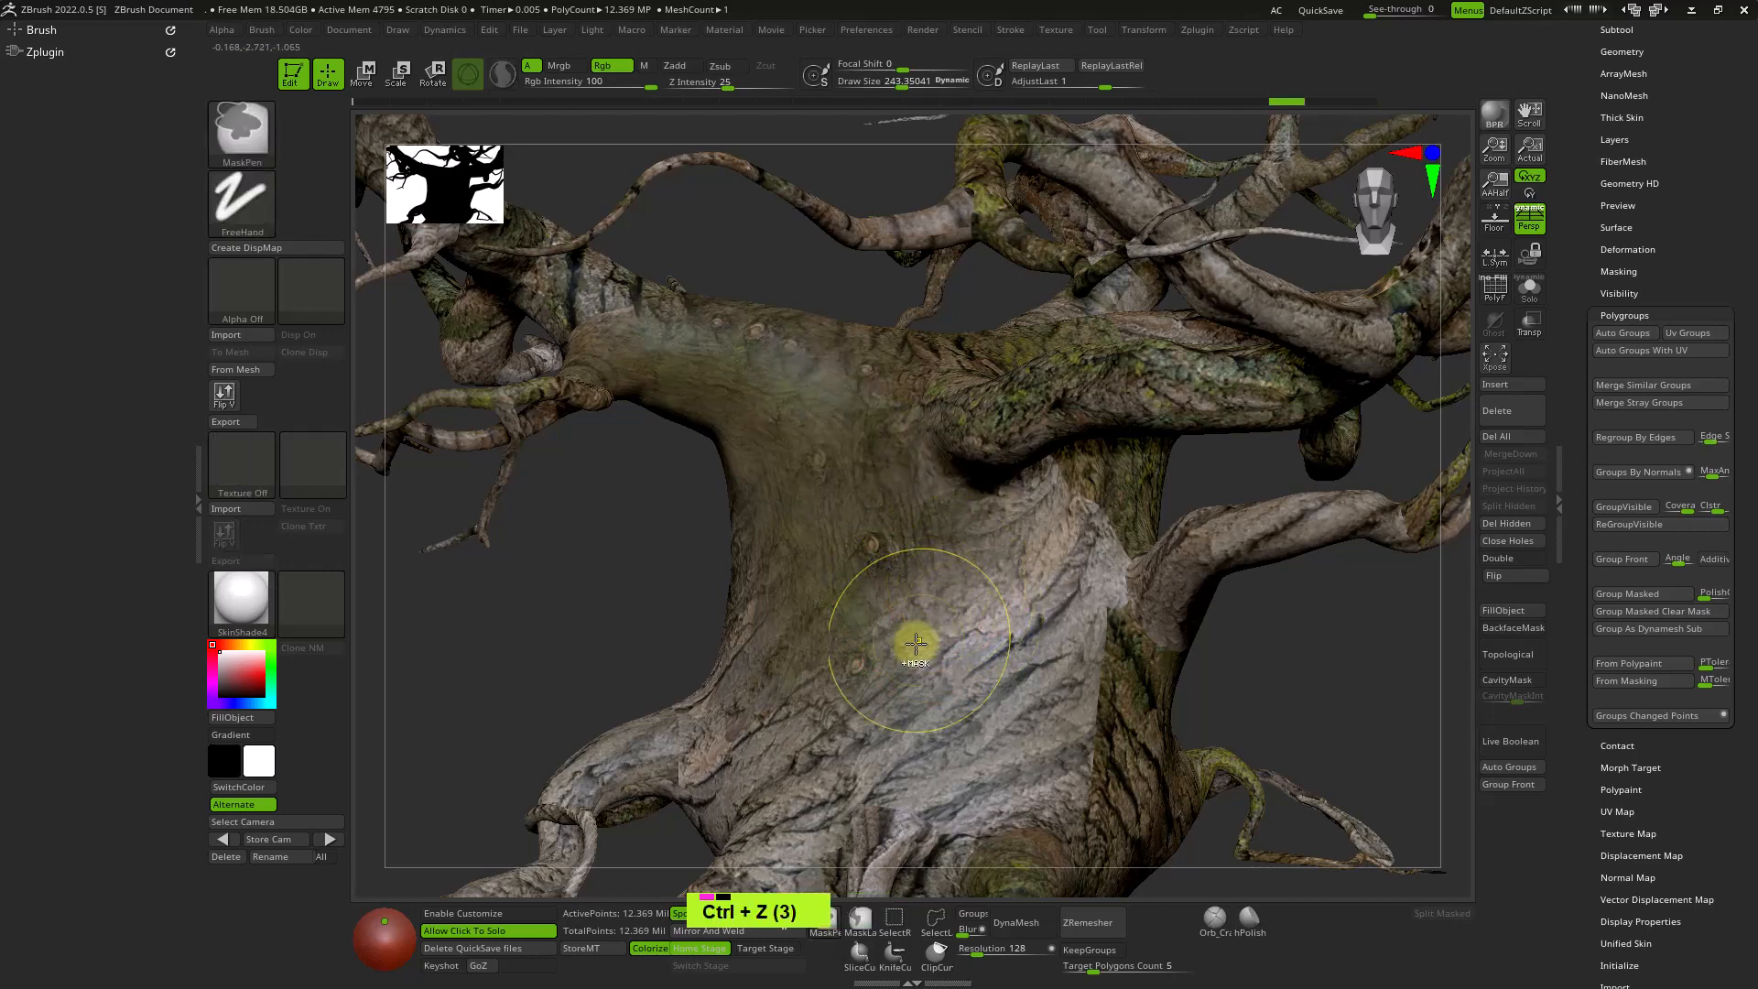
key("ctrl+z")
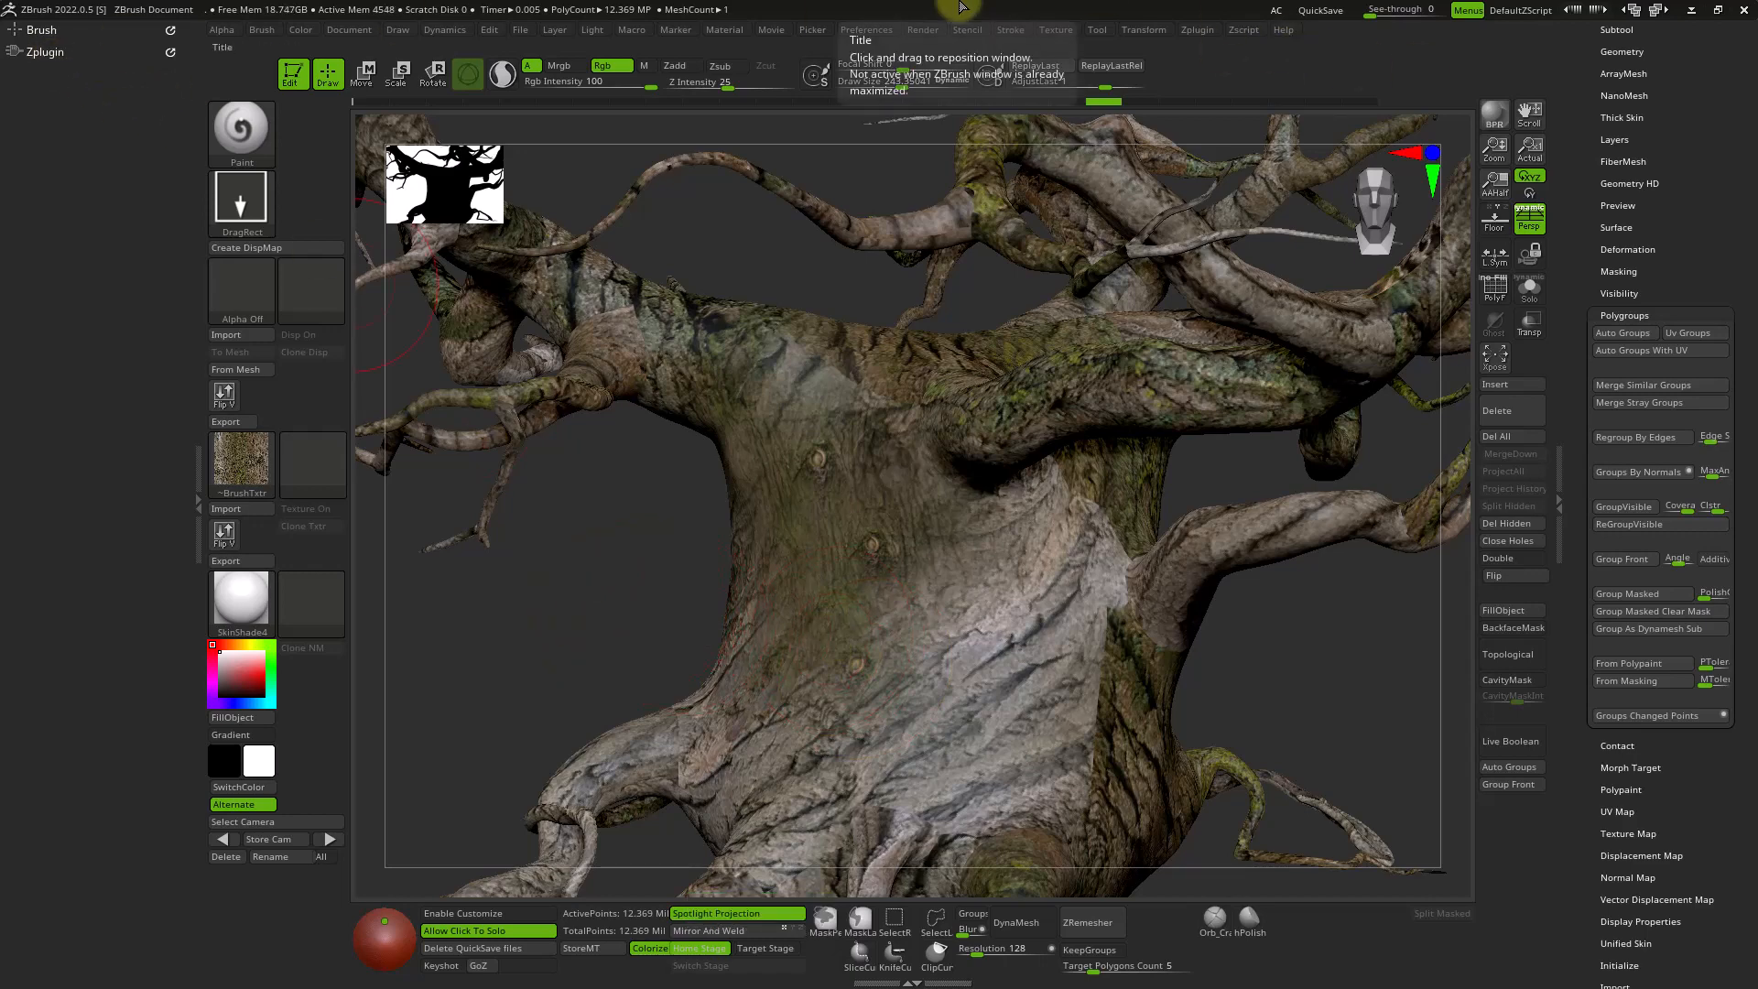
Dock the Stroke palette in the side tray and expand its Modifiers settings.
left_click(1011, 30)
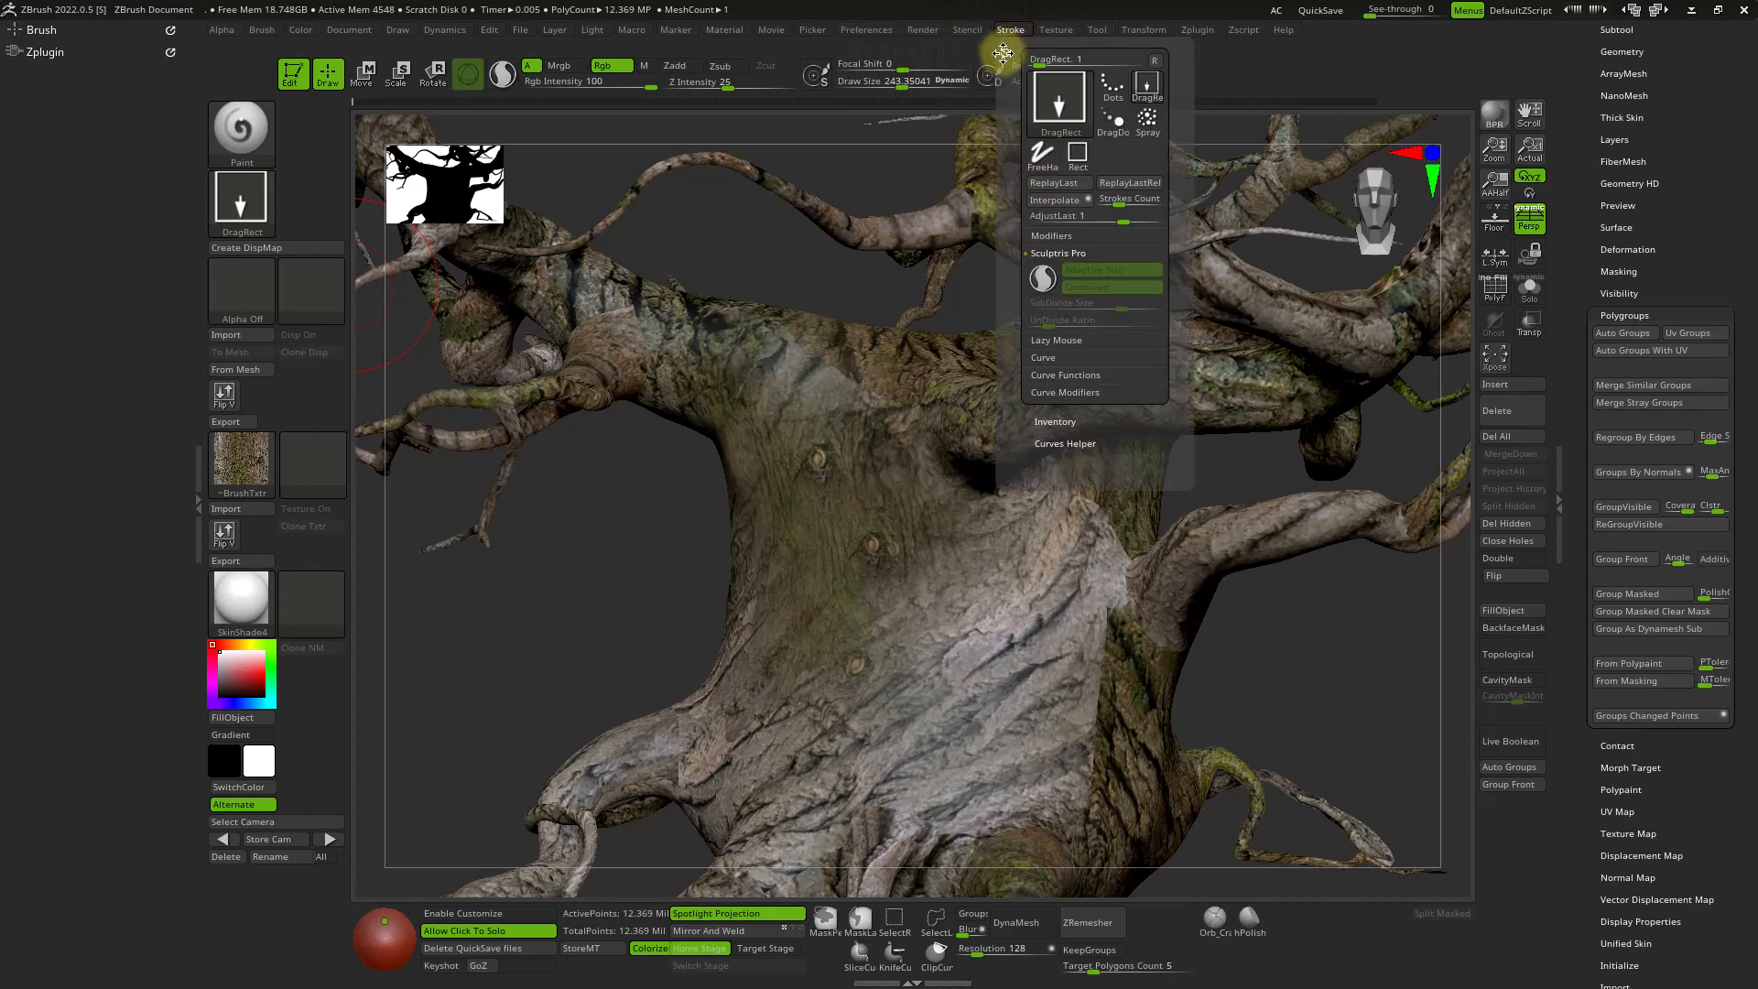
left_click_drag(259, 163, 91, 74)
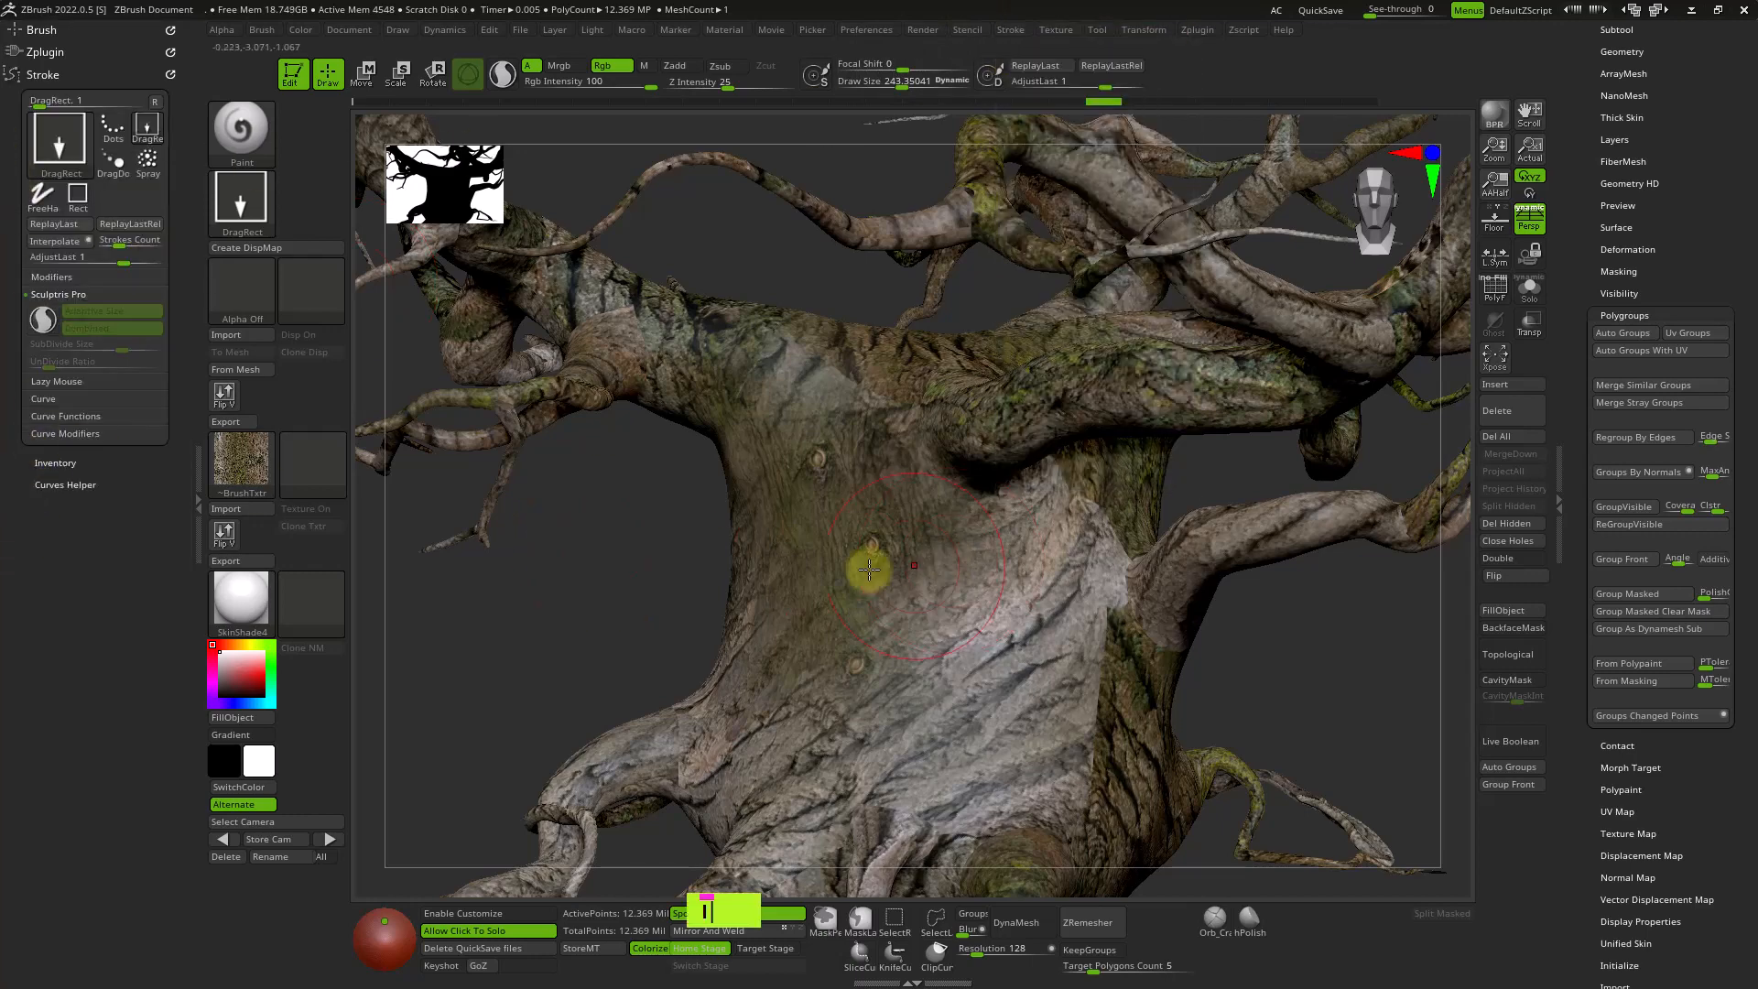
left_click(52, 277)
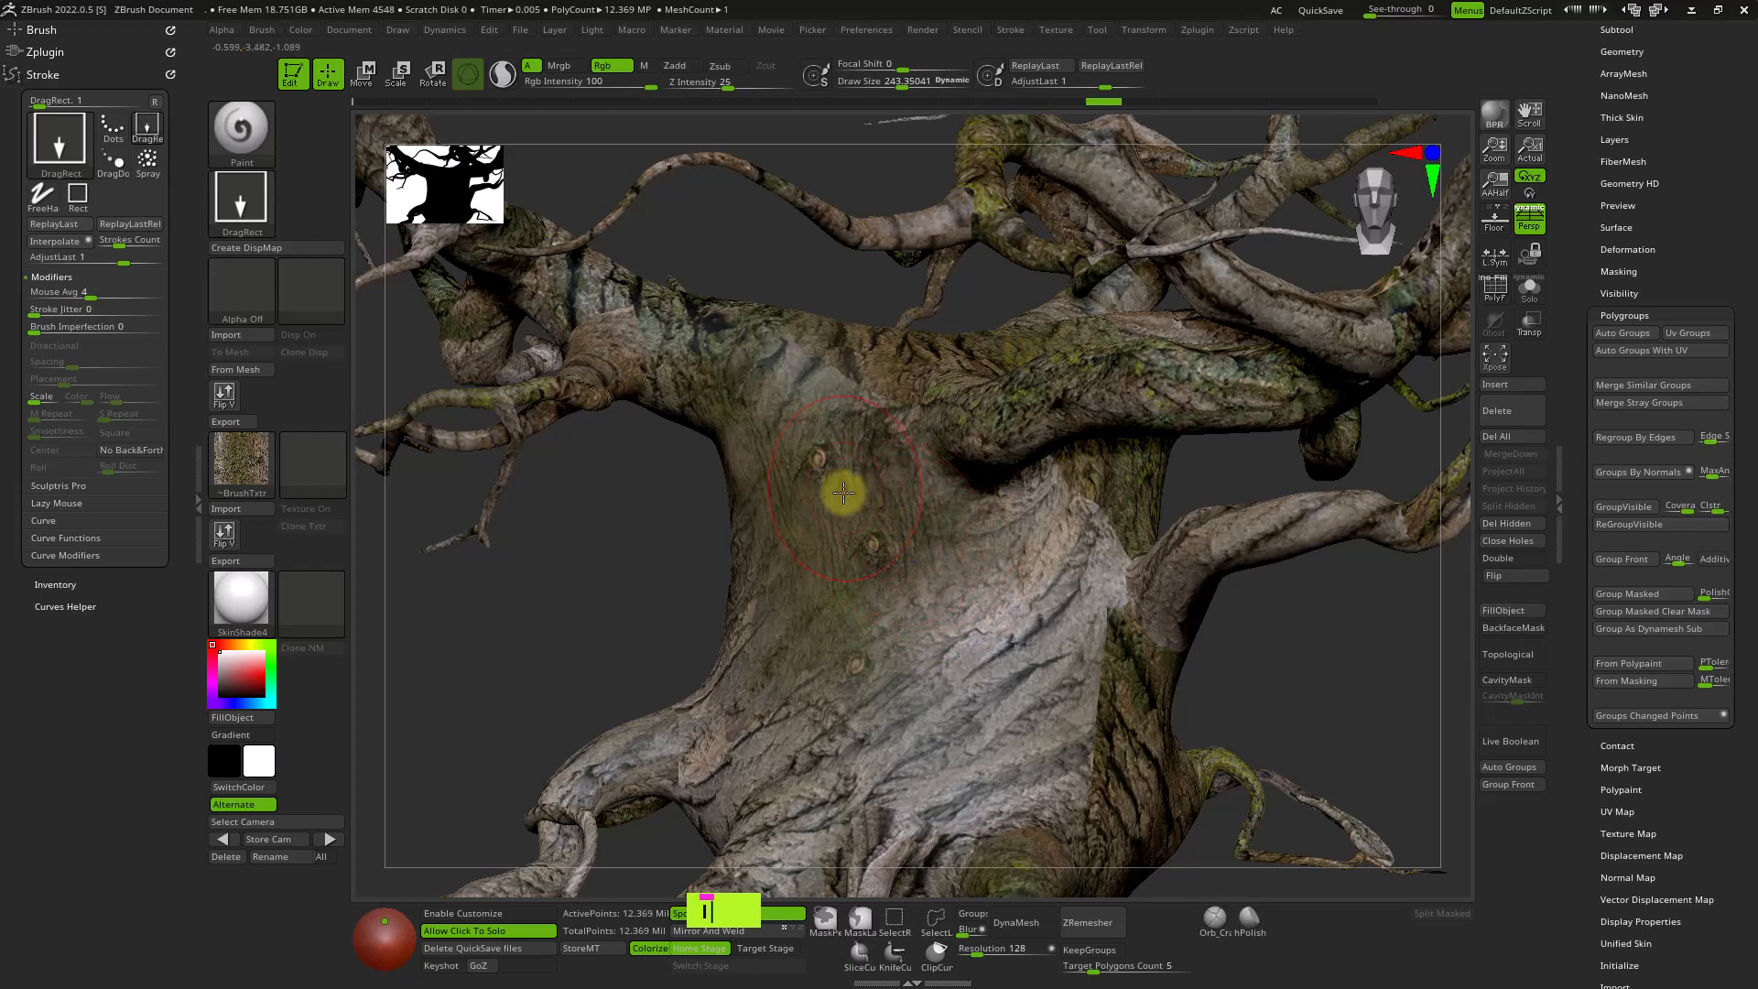
Switch the stroke to FreeHand and paint bark on the trunk, enabling Roll for a second stroke up its length.
left_click(234, 194)
left_click(479, 223)
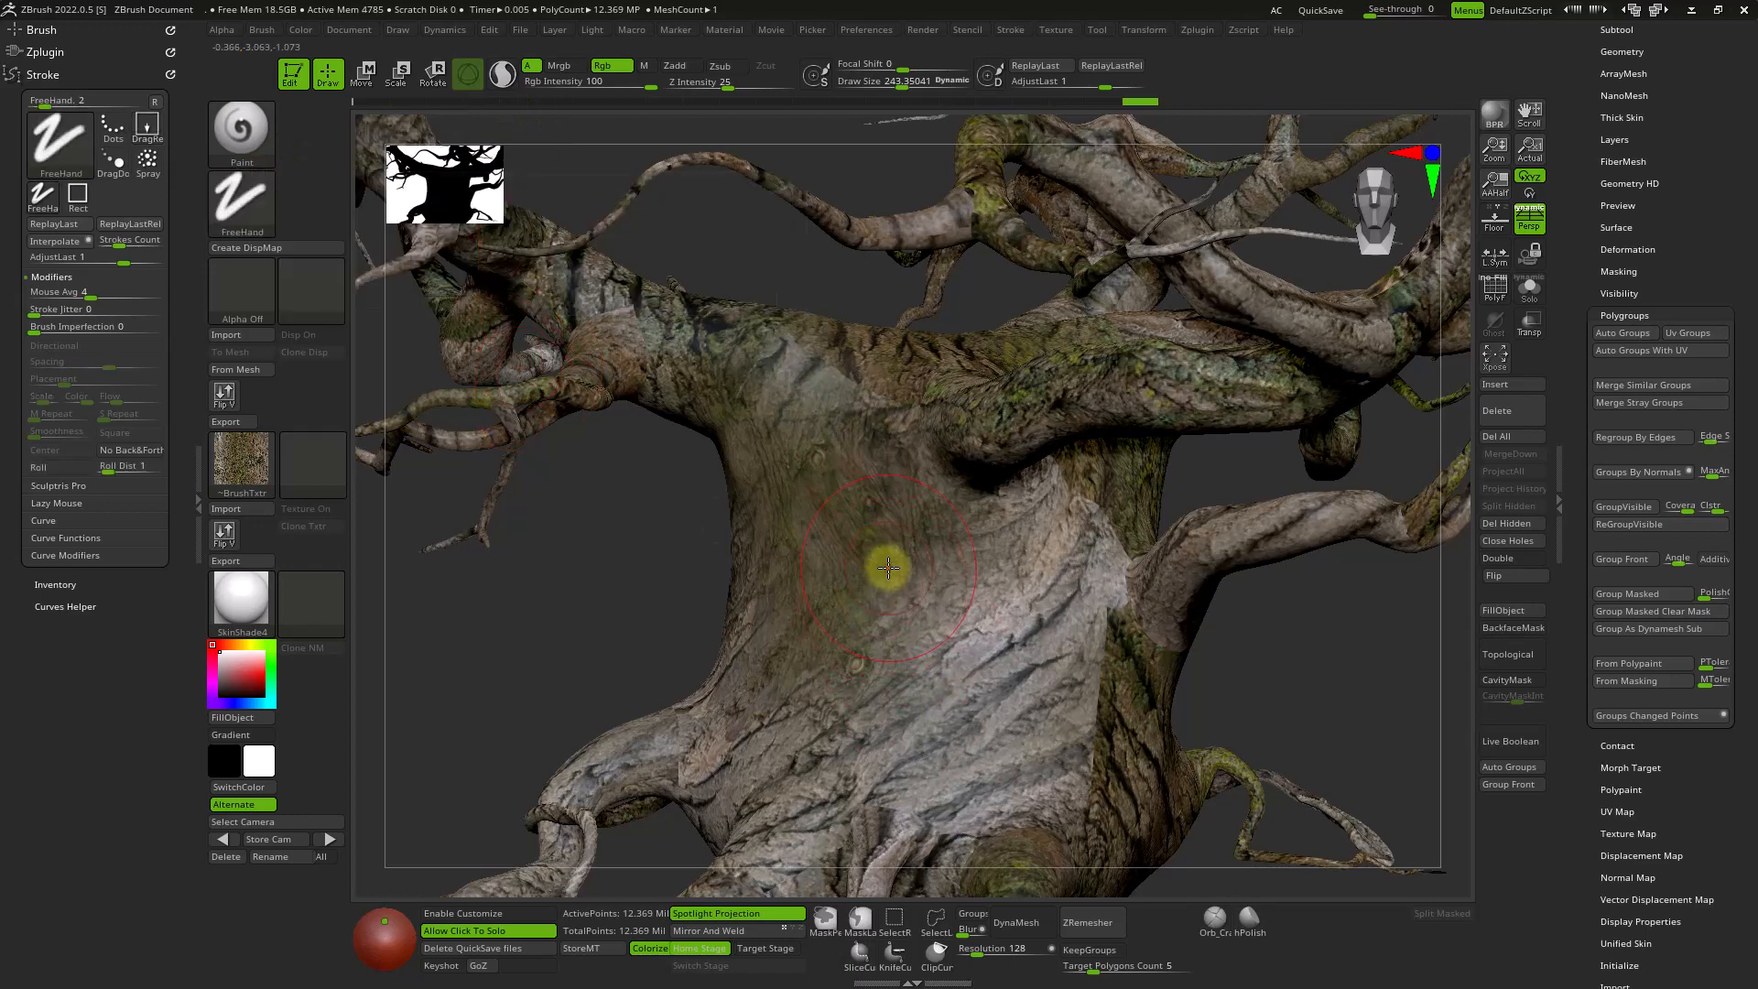
left_click_drag(888, 567, 836, 509)
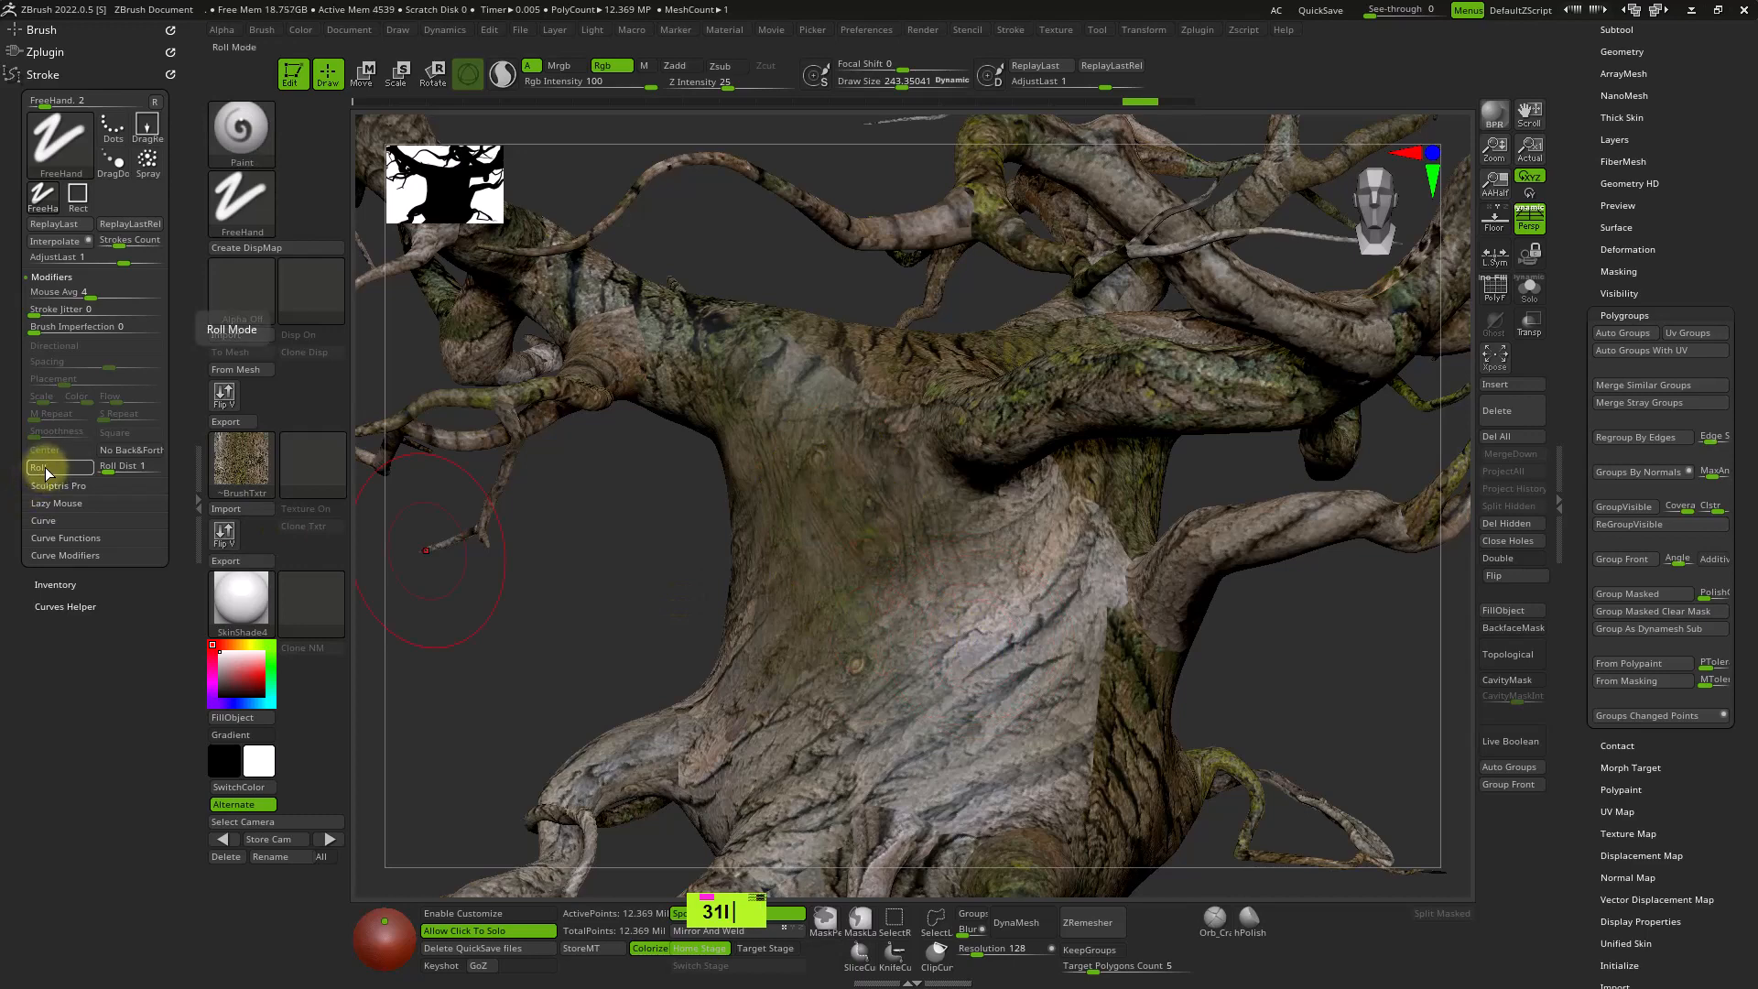
left_click(45, 467)
mouse_move(836, 766)
left_mouse_down()
mouse_move(849, 576)
mouse_move(816, 404)
mouse_move(788, 369)
left_mouse_up()
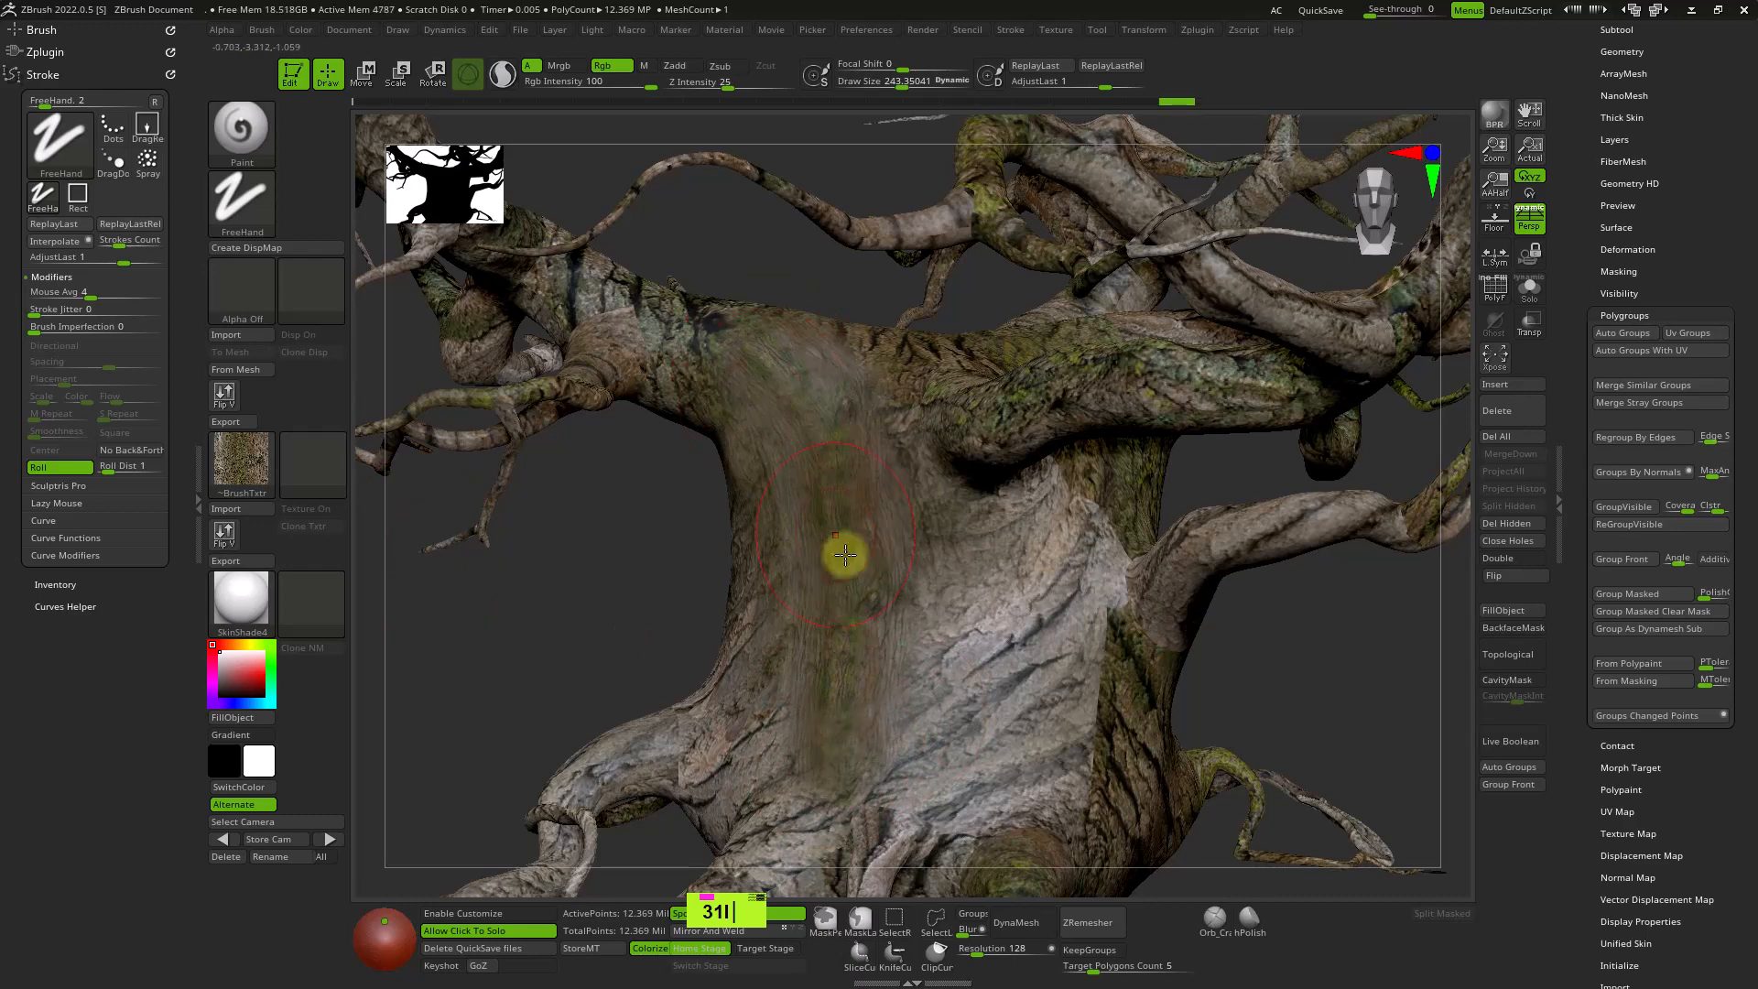
Try a close-up Roll stroke of bark on the trunk beside the previous one and undo it.
right_click_drag(812, 561, 898, 765, "ctrl")
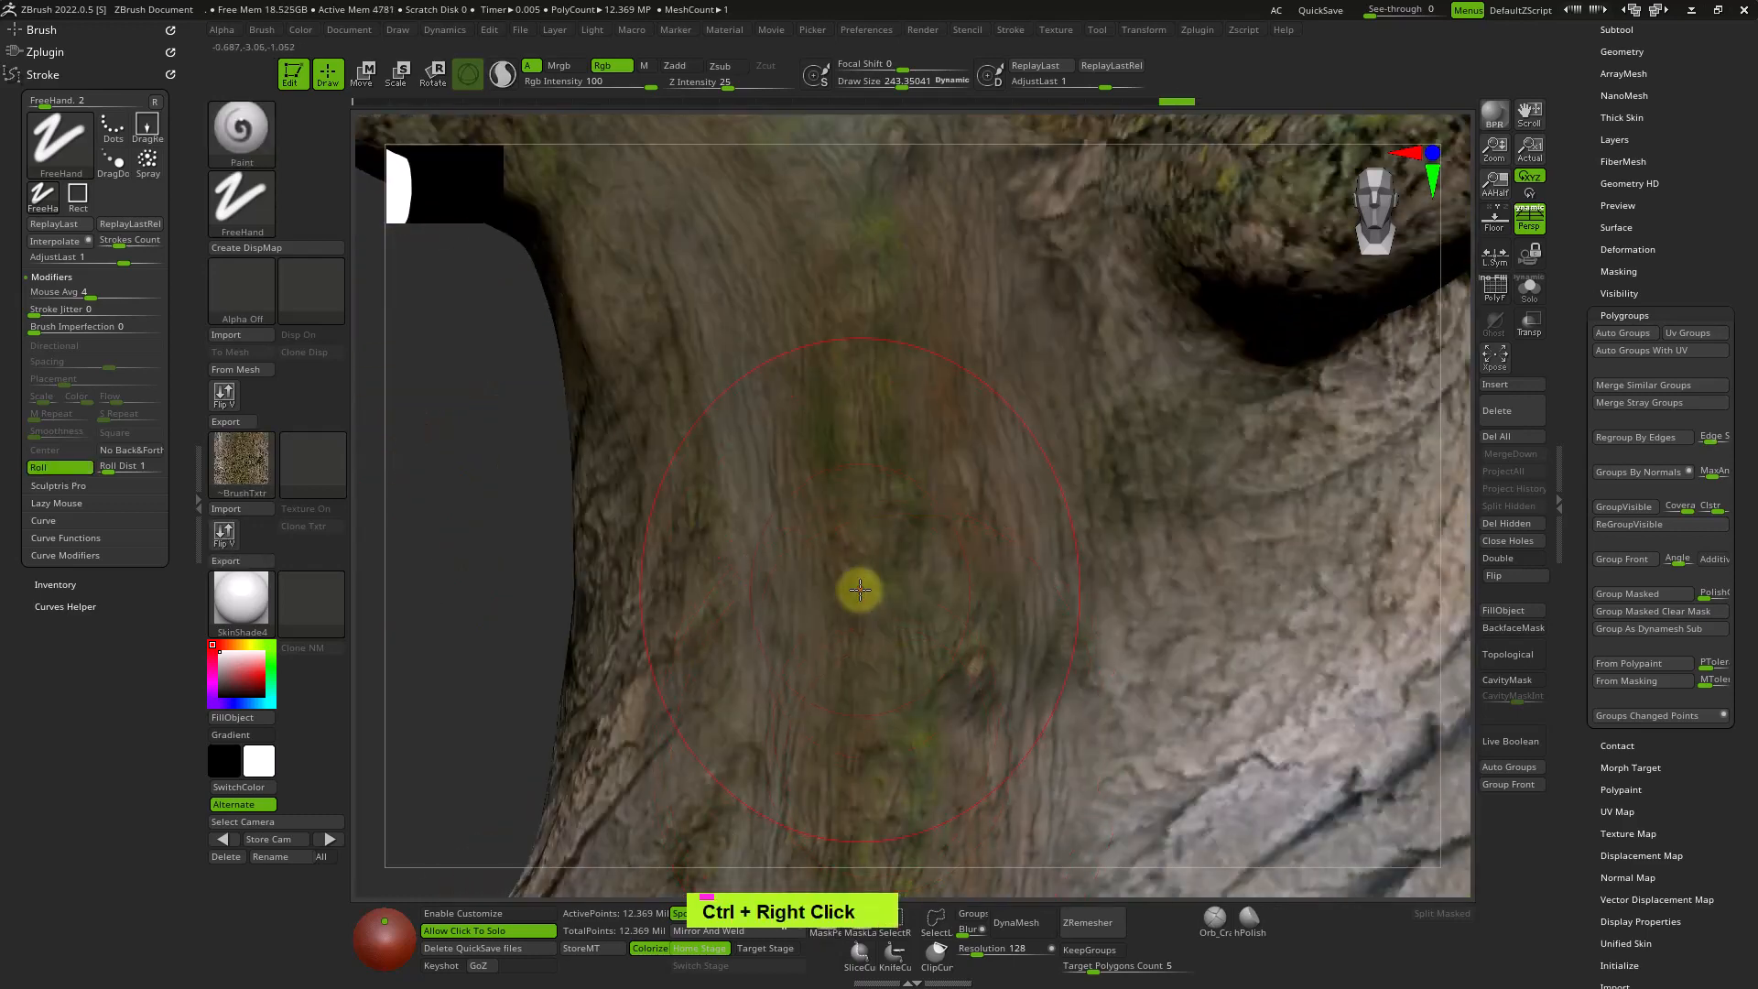
left_click_drag(1166, 782, 1062, 455)
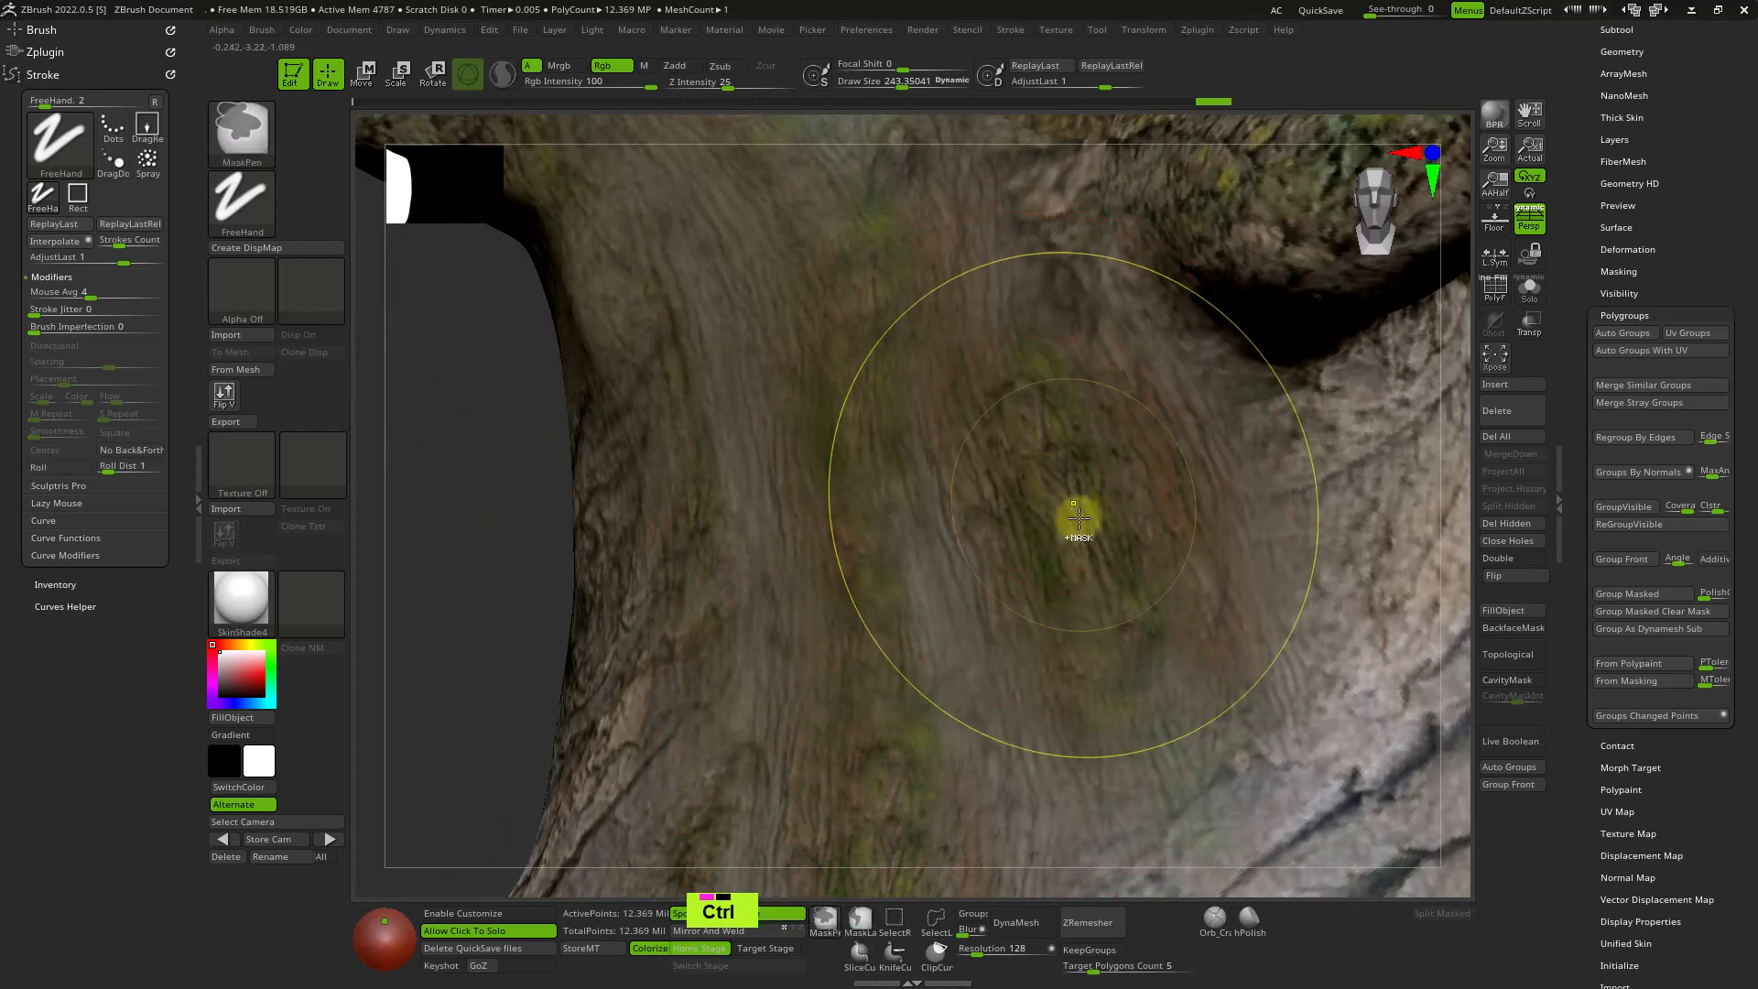
key("ctrl+z")
right_click_drag(1099, 620, 1052, 477, "ctrl")
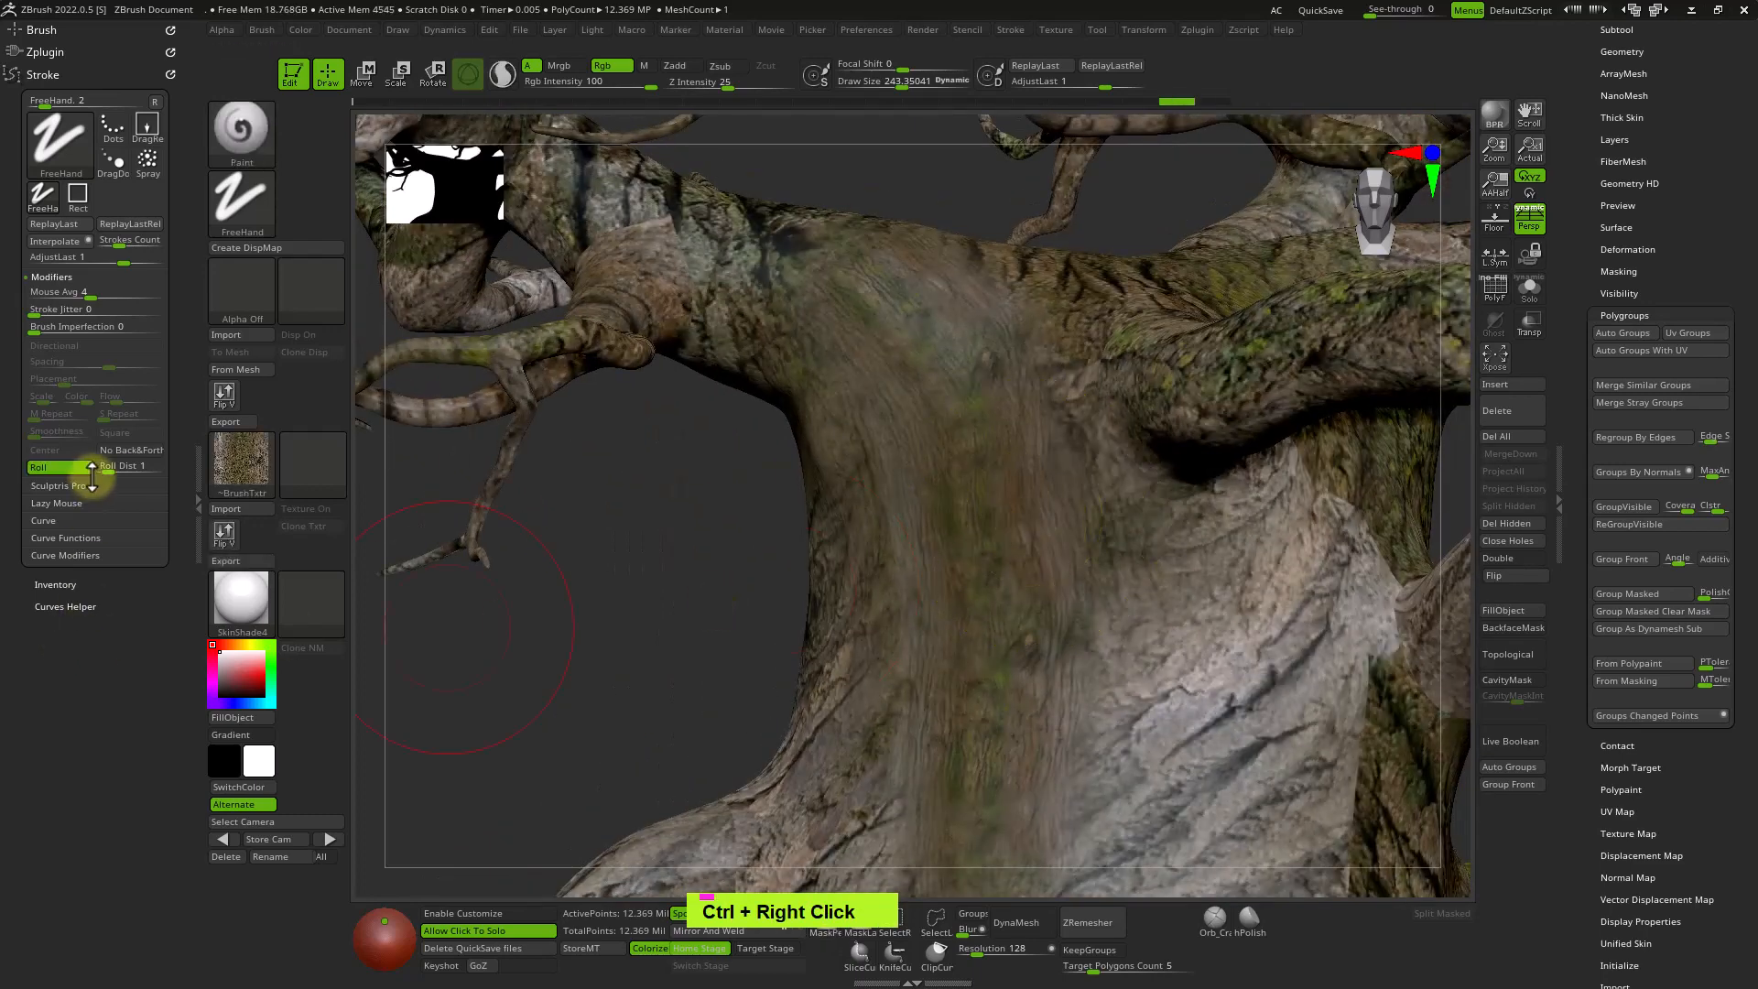
Try Roll Dist values of 3.28258 and 8.277 while painting bark strokes up the trunk.
left_click_drag(112, 469, 122, 468)
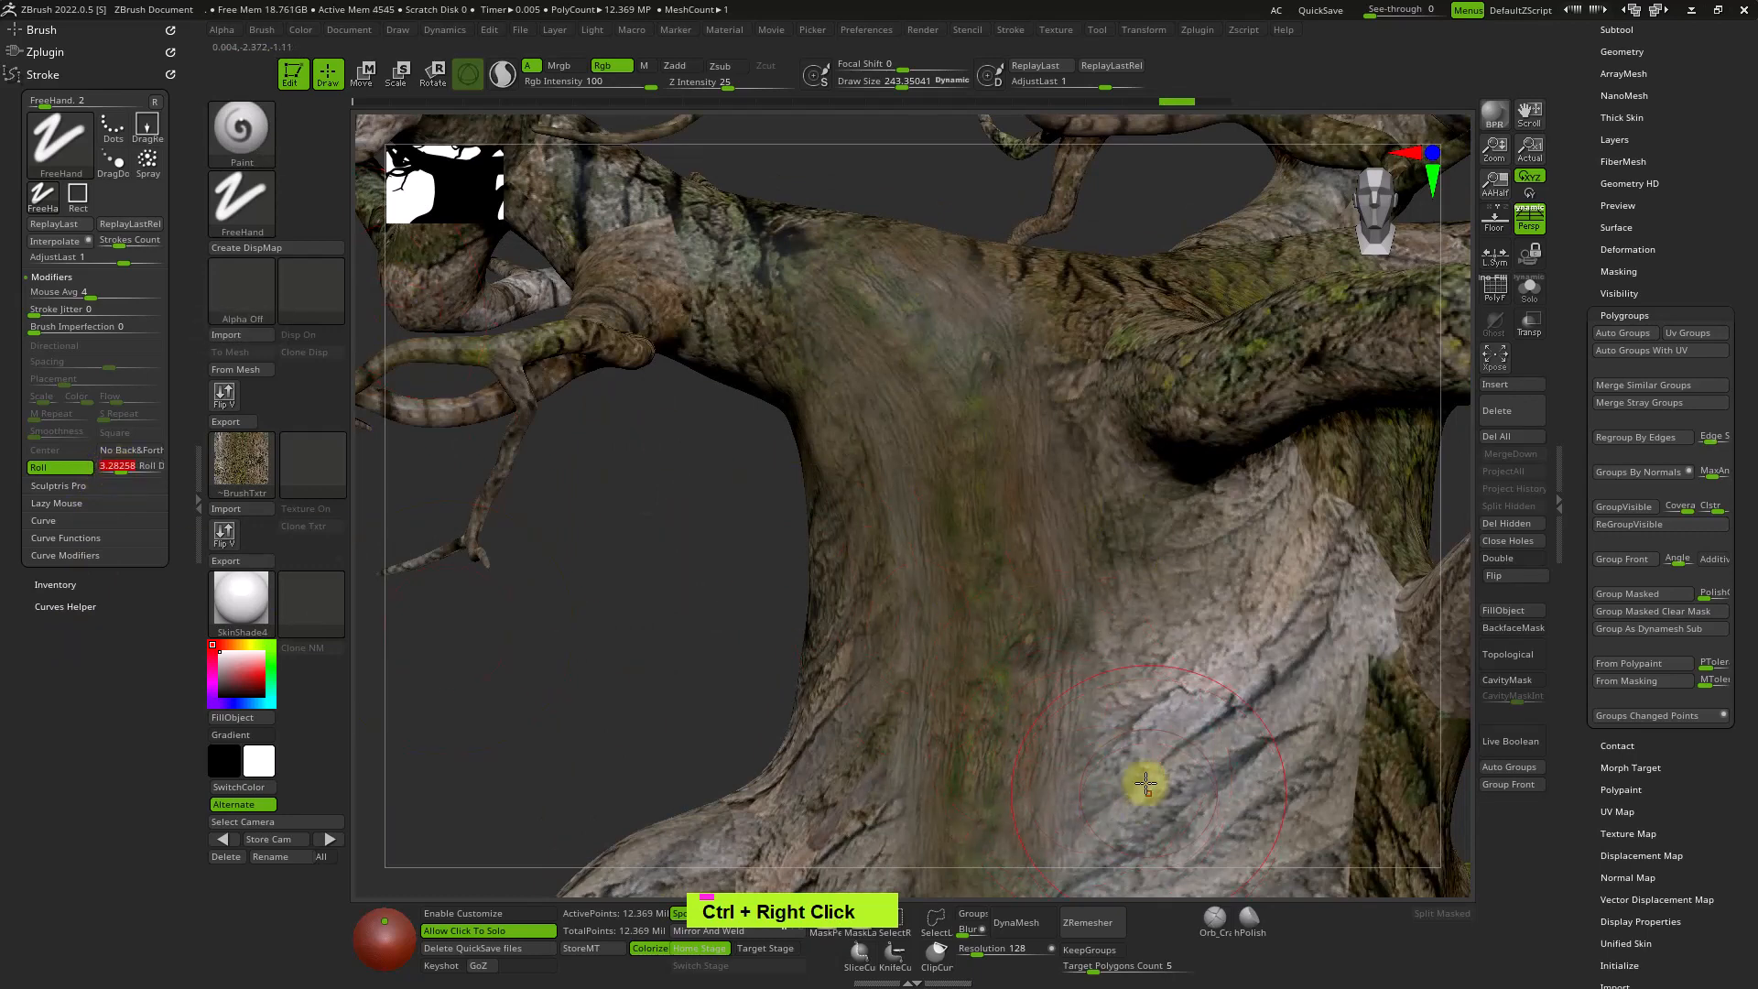
mouse_move(1142, 785)
left_mouse_down()
mouse_move(1056, 495)
mouse_move(952, 325)
left_mouse_up()
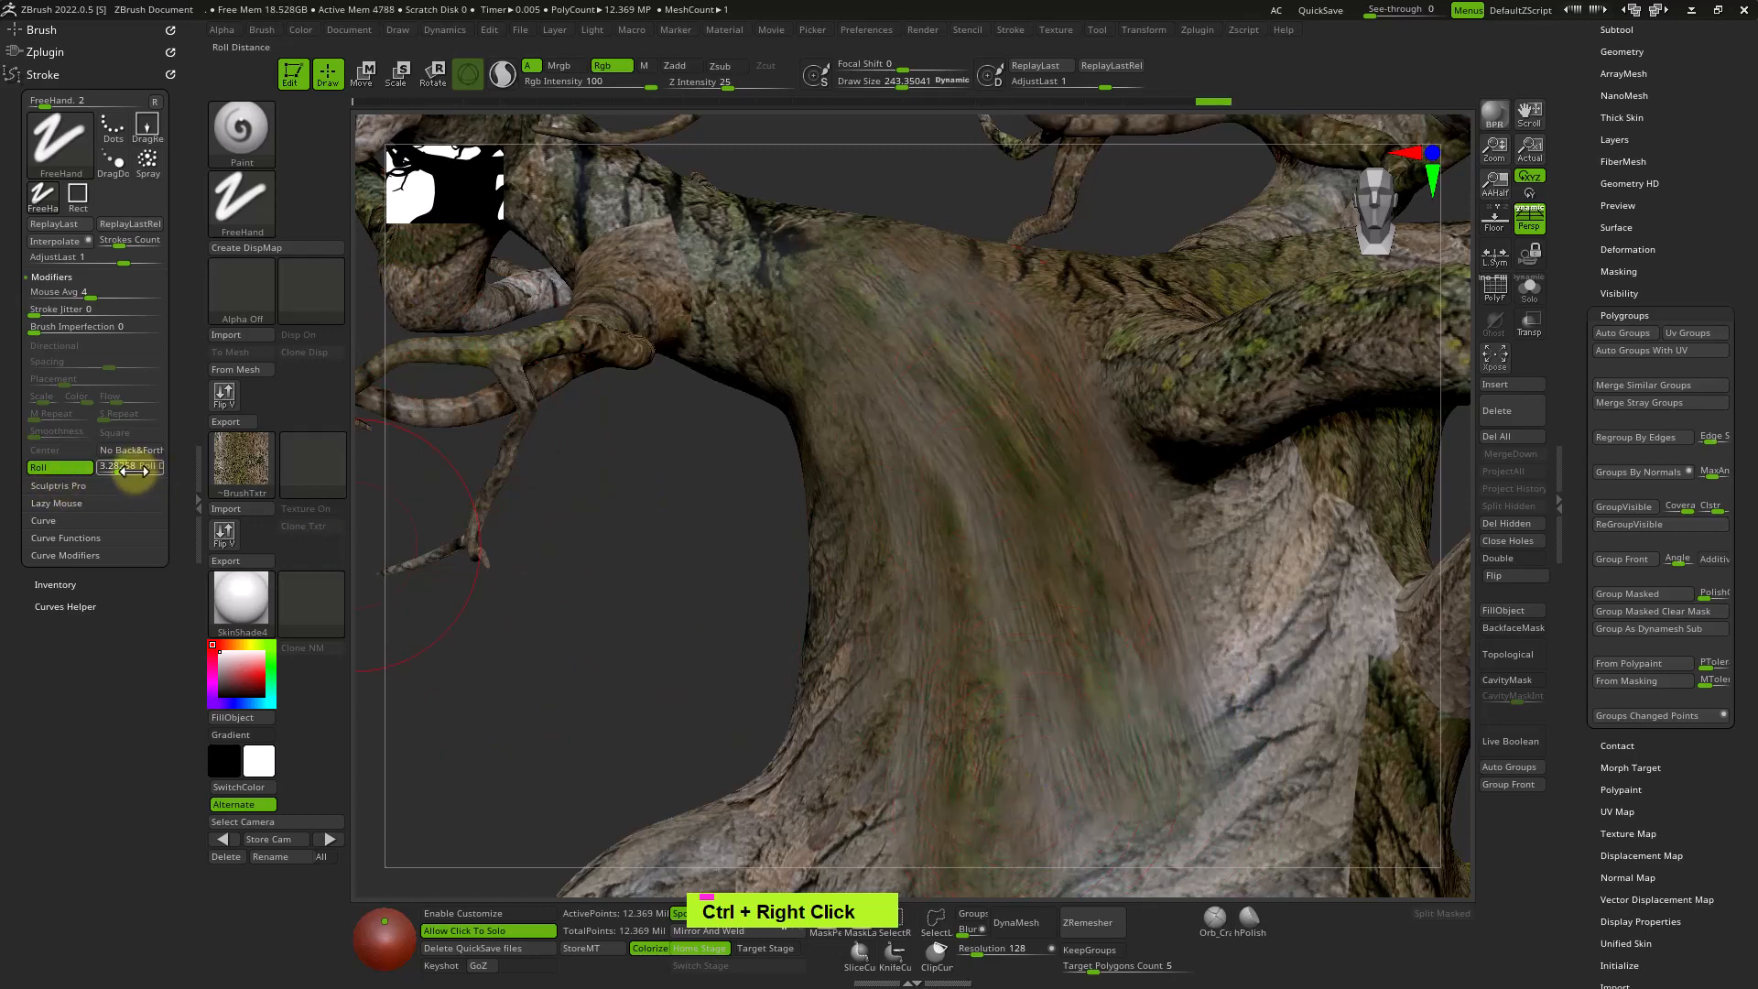
left_click_drag(133, 469, 155, 470)
left_click_drag(902, 733, 887, 605)
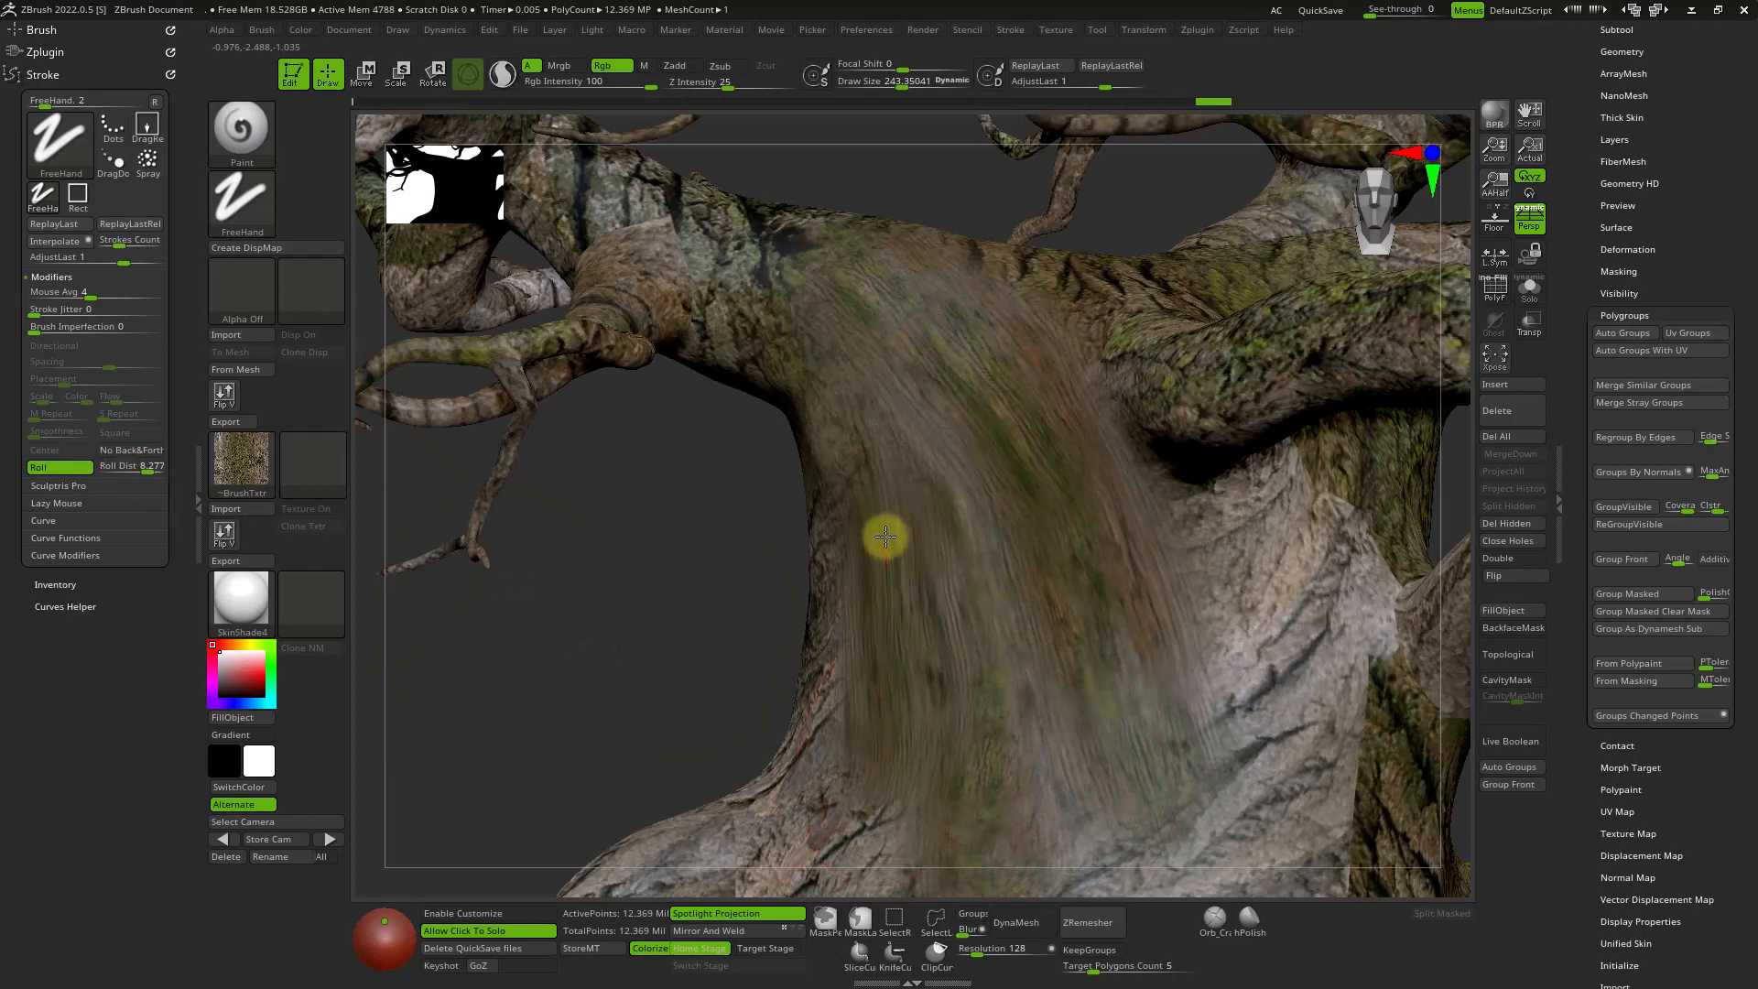
mouse_move(886, 537)
left_mouse_down()
mouse_move(879, 431)
mouse_move(903, 455)
mouse_move(946, 691)
mouse_move(976, 507)
left_mouse_up()
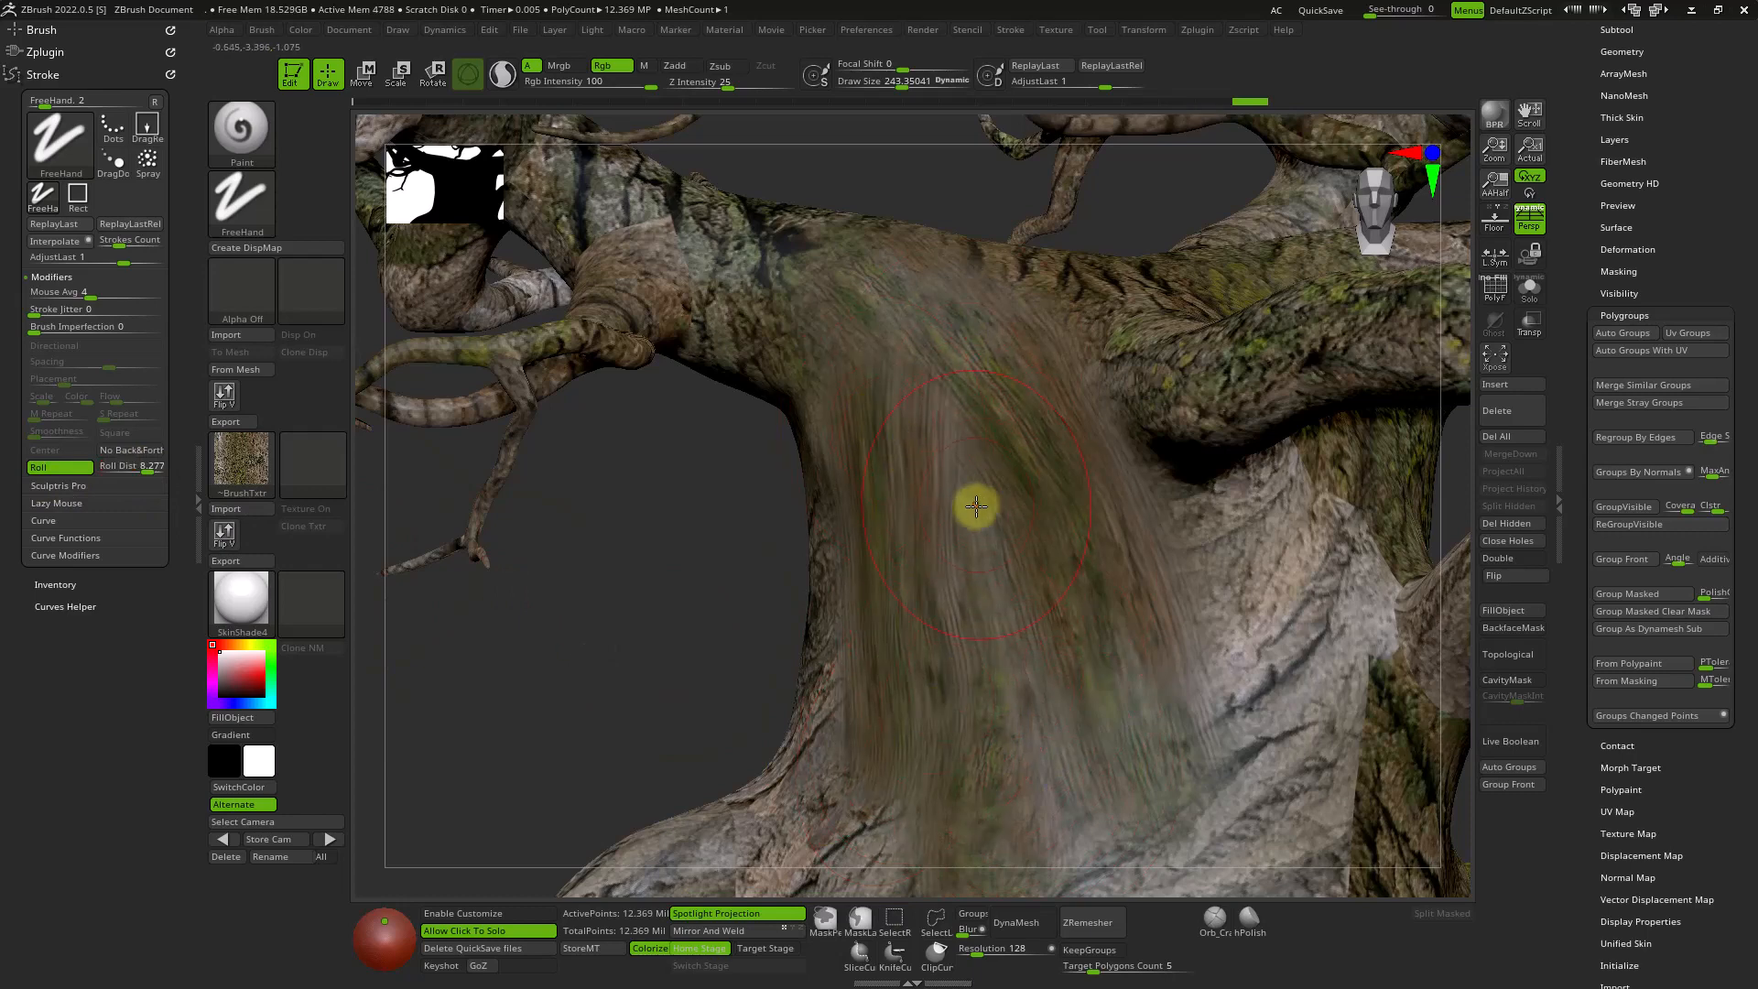
Undo the bark strokes painted on the trunk with Roll enabled.
key("ctrl+z")
key("ctrl+z")
key("ctrl+z")
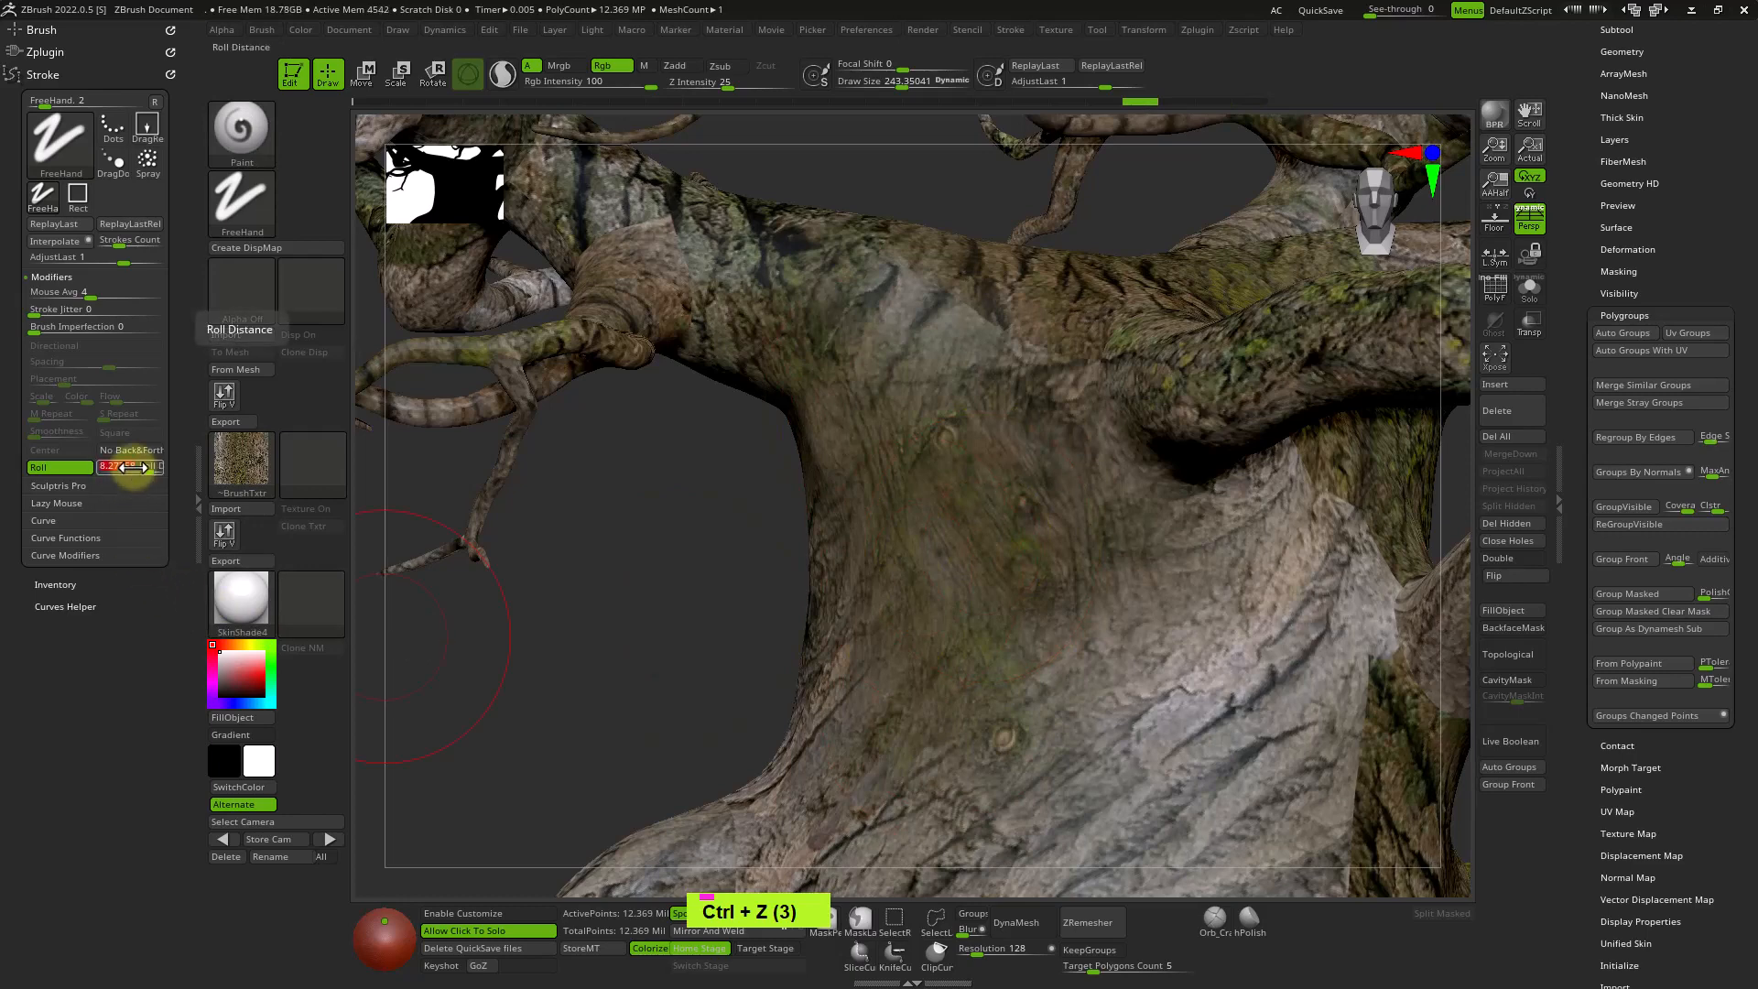
Set the LazyMouse LazyRadius to 14 and LazyStep to 0.85909, painting a bark stroke up the trunk with each setting.
left_click(79, 502)
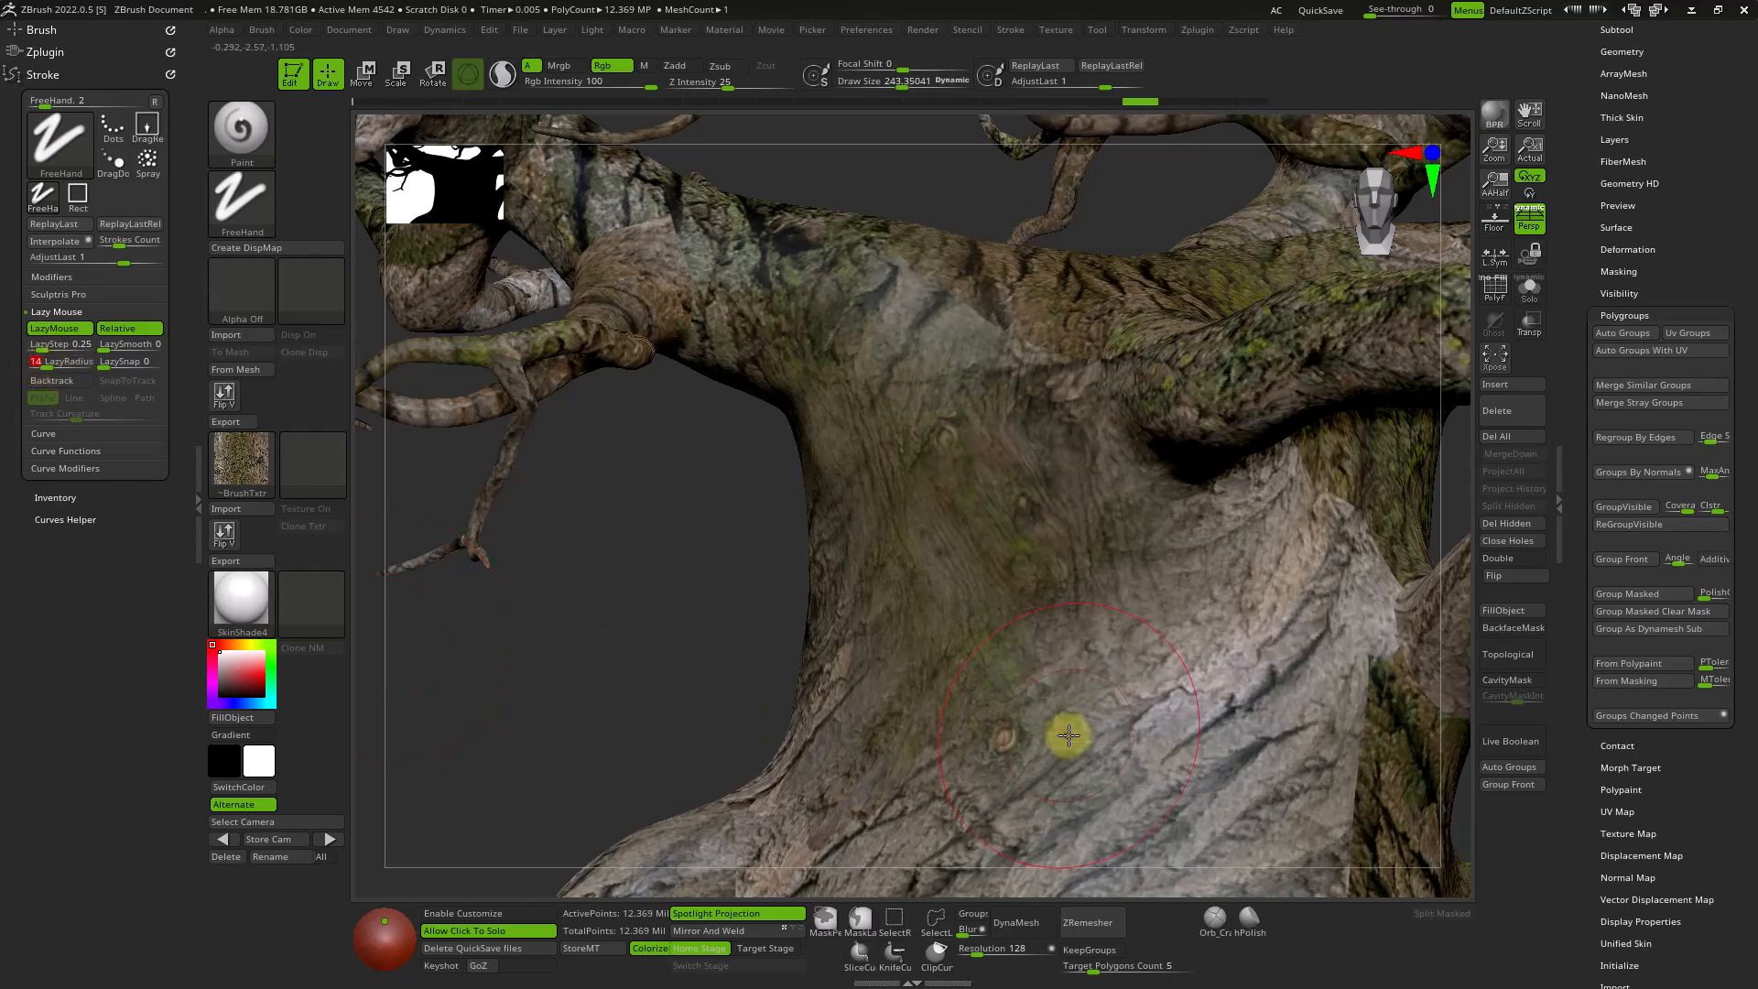
mouse_move(1063, 733)
left_mouse_down()
mouse_move(974, 660)
mouse_move(935, 361)
left_mouse_up()
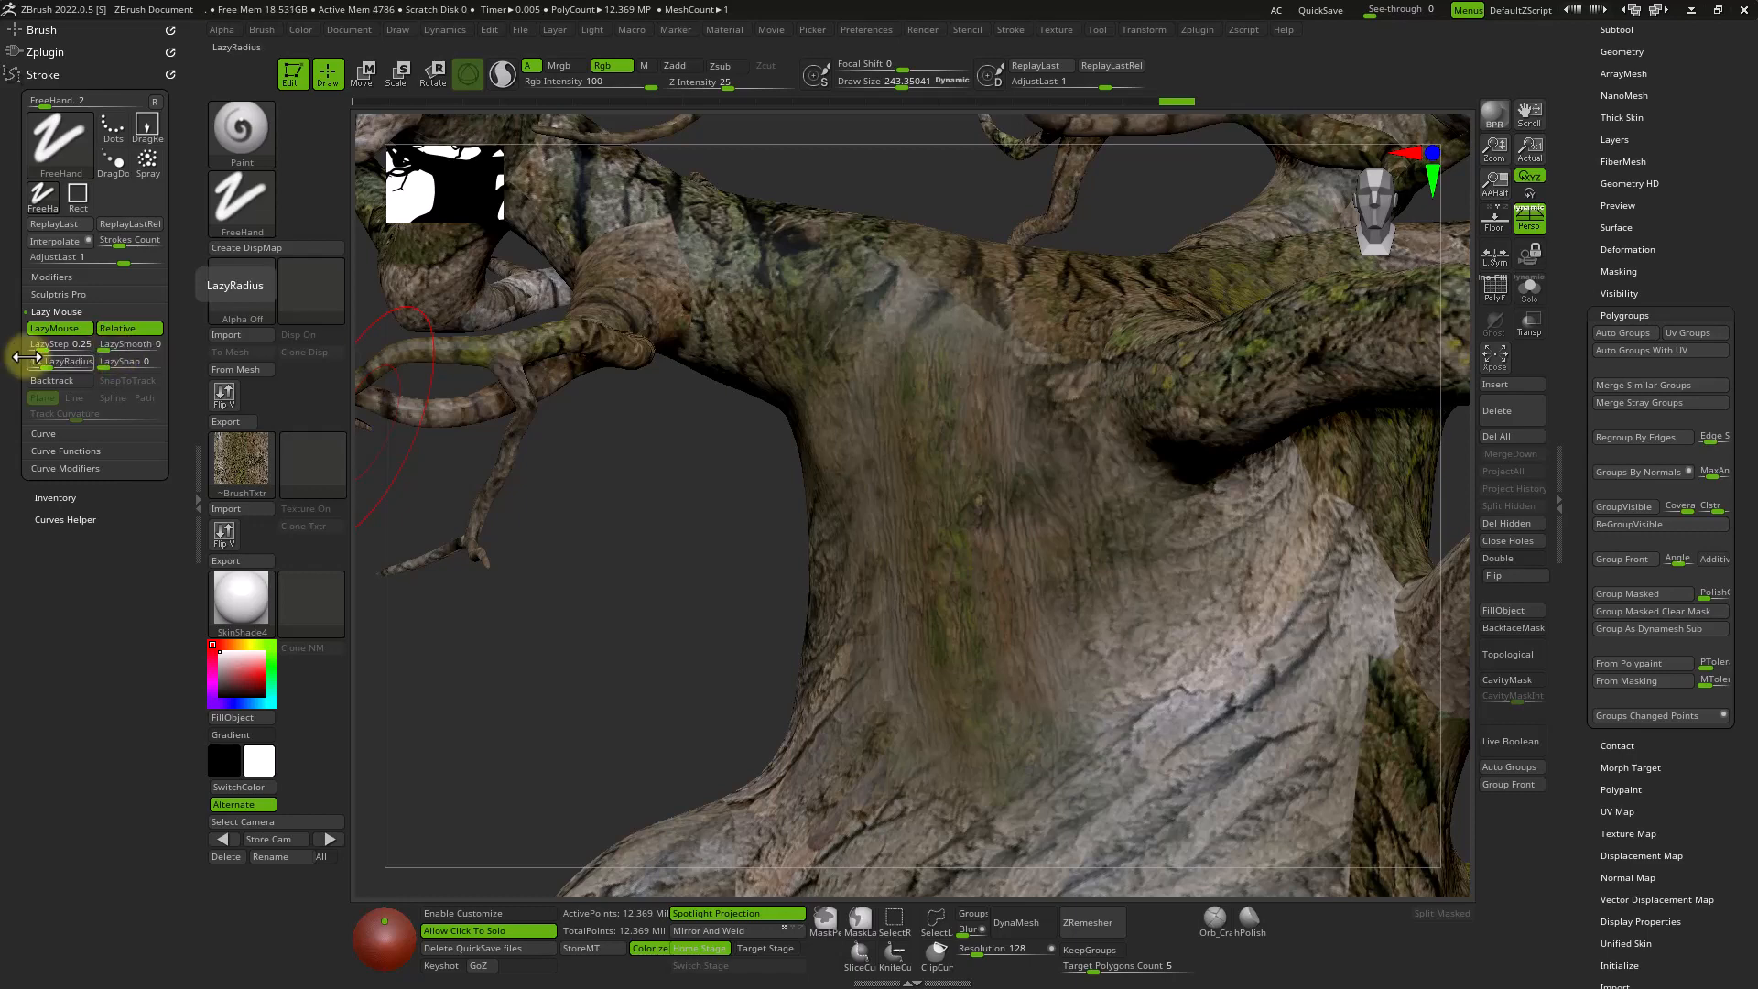
left_click_drag(40, 348, 33, 348)
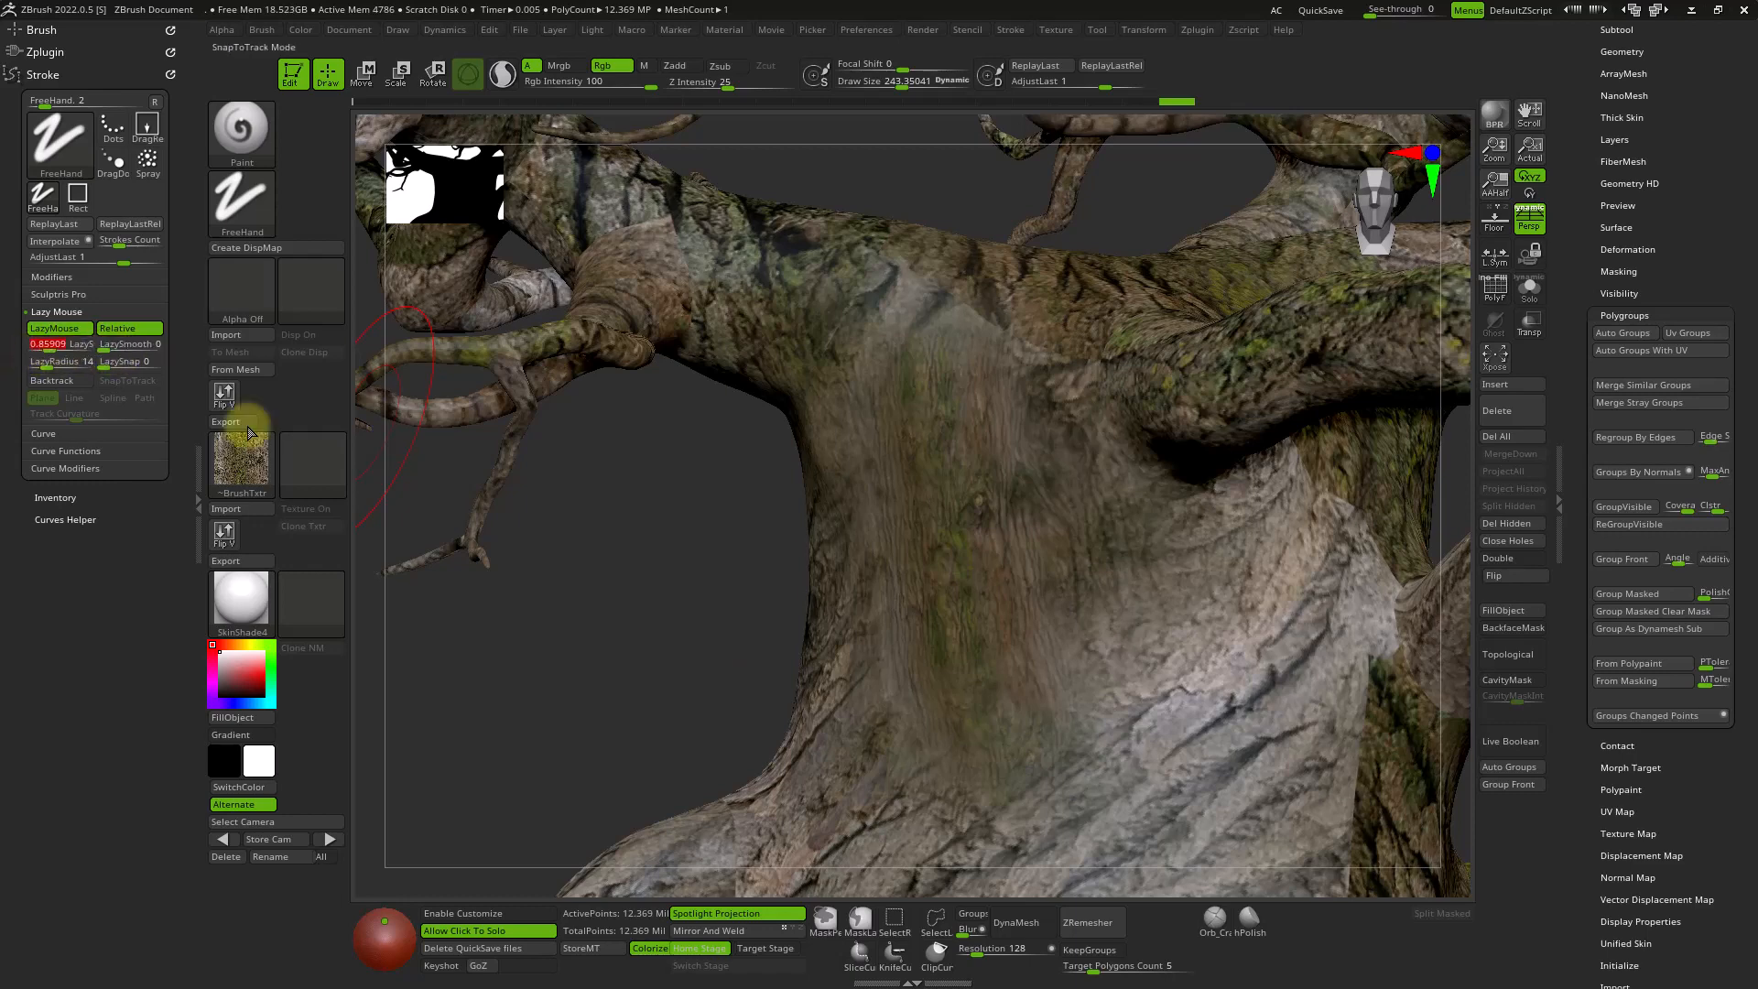
mouse_move(979, 746)
left_mouse_down()
mouse_move(953, 666)
mouse_move(940, 469)
left_mouse_up()
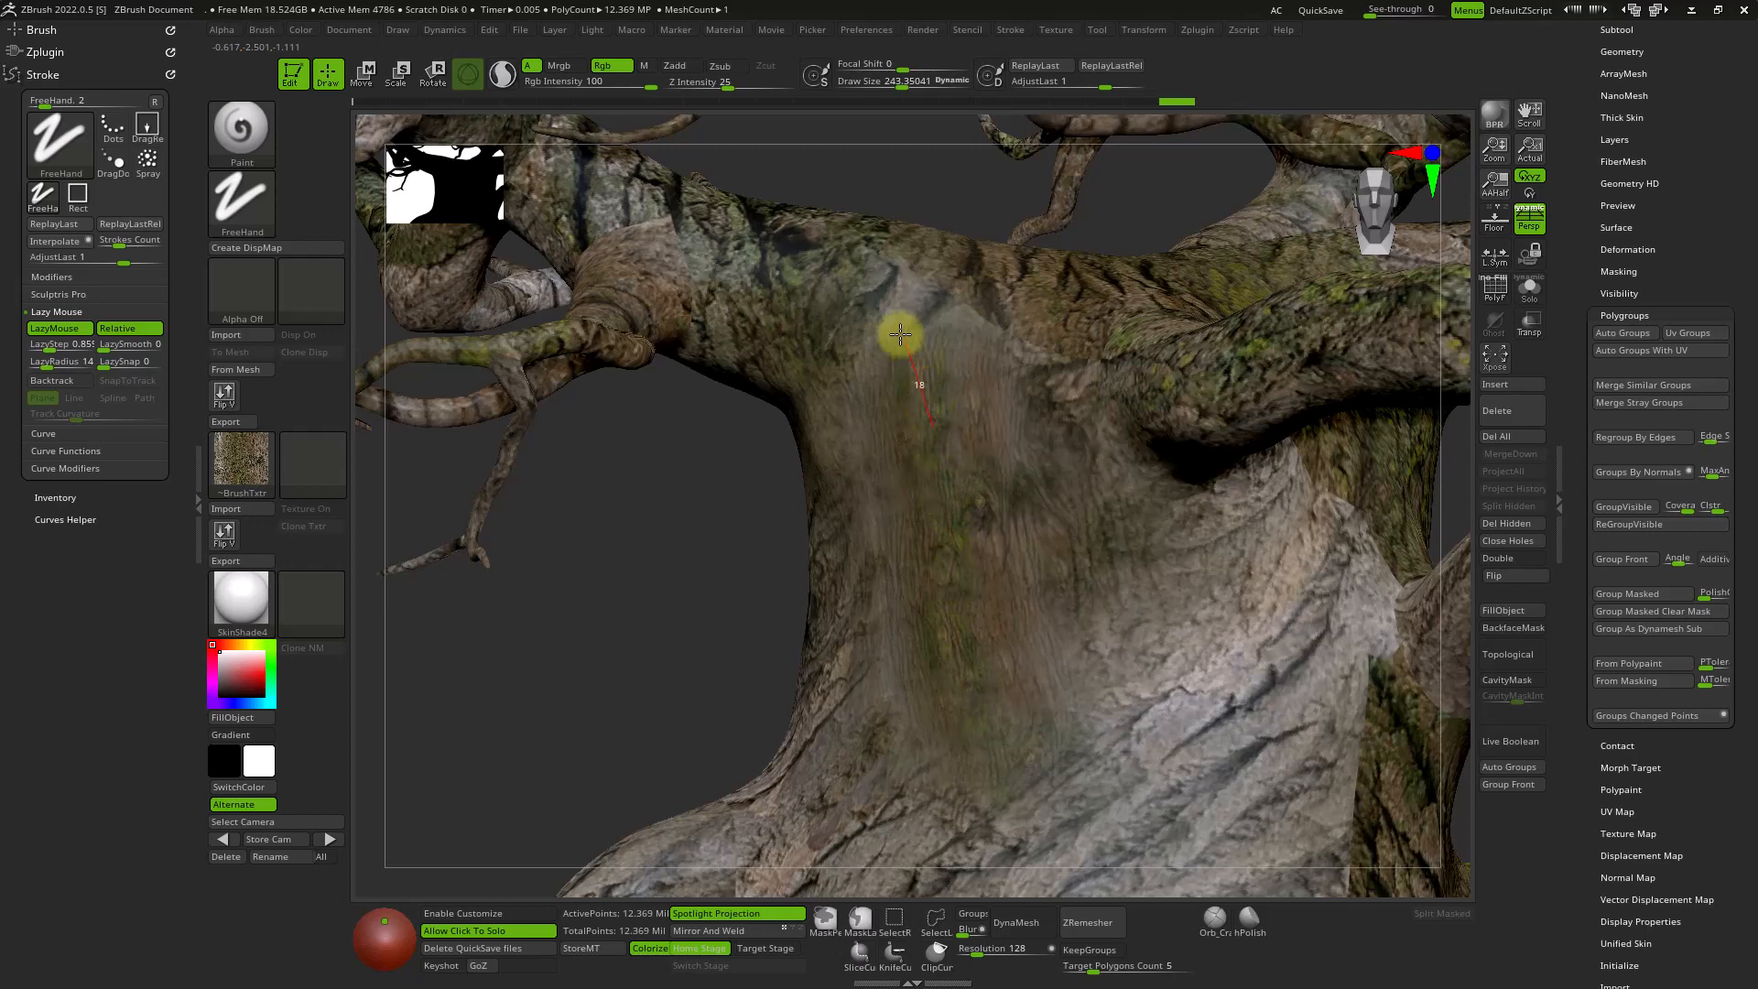
Try painting bark up the trunk, switching from LazyRadius 14 to LazyRadius 7 with a LazyStep of about 0.35.
mouse_move(901, 334)
left_mouse_down()
mouse_move(756, 272)
mouse_move(641, 259)
left_mouse_up()
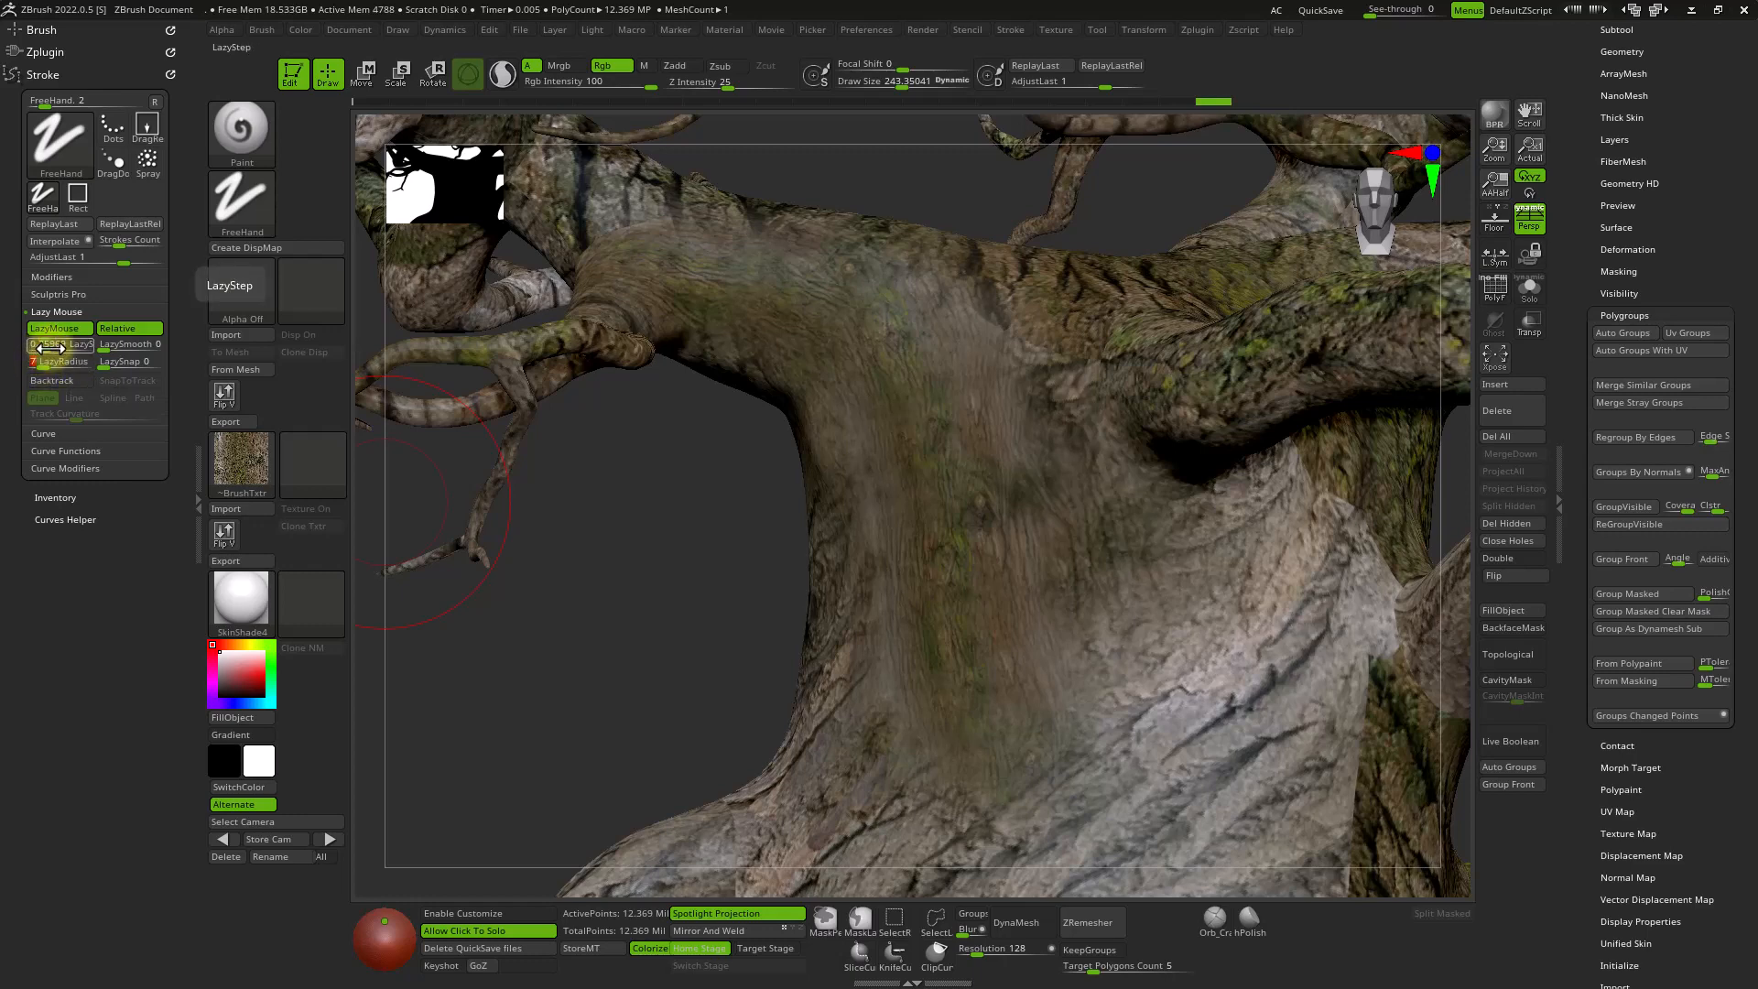
mouse_move(1052, 801)
left_mouse_down()
mouse_move(1127, 616)
mouse_move(1046, 372)
left_mouse_up()
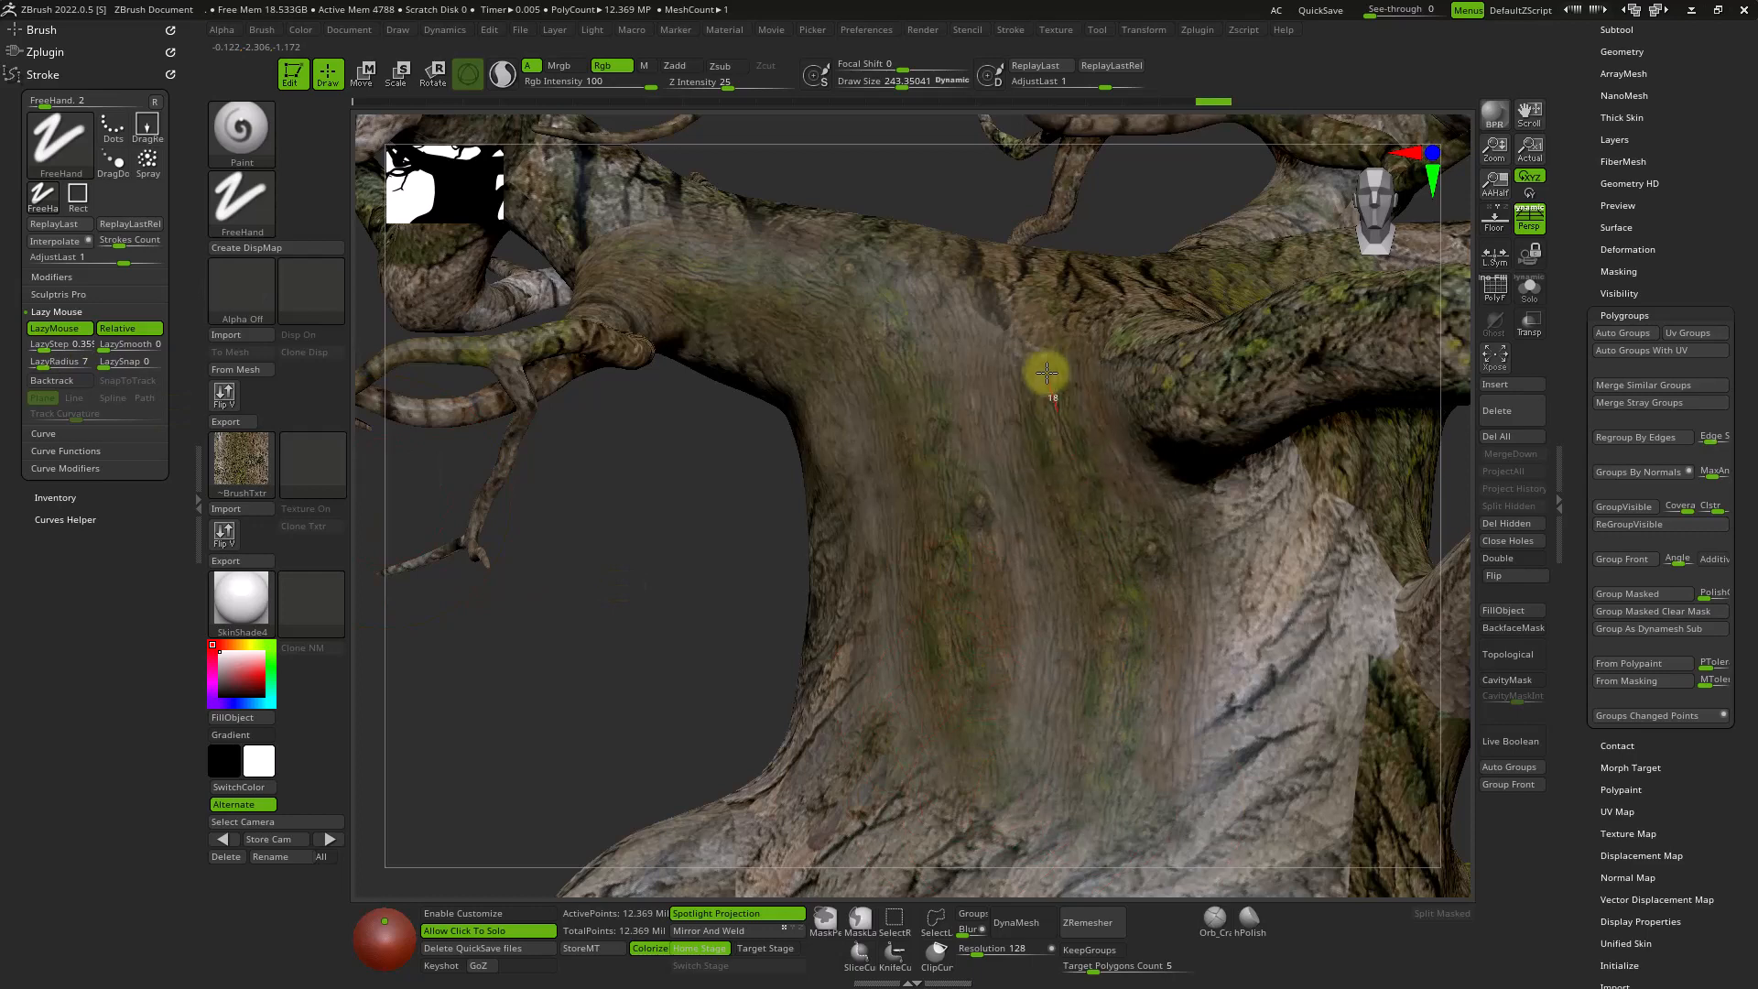
Try painting bark up the trunk with the Draw Size enlarged to 662.01129.
mouse_move(1068, 640)
right_mouse_down("ctrl")
mouse_move(1044, 580)
mouse_move(942, 596)
mouse_move(871, 706)
right_mouse_up("ctrl")
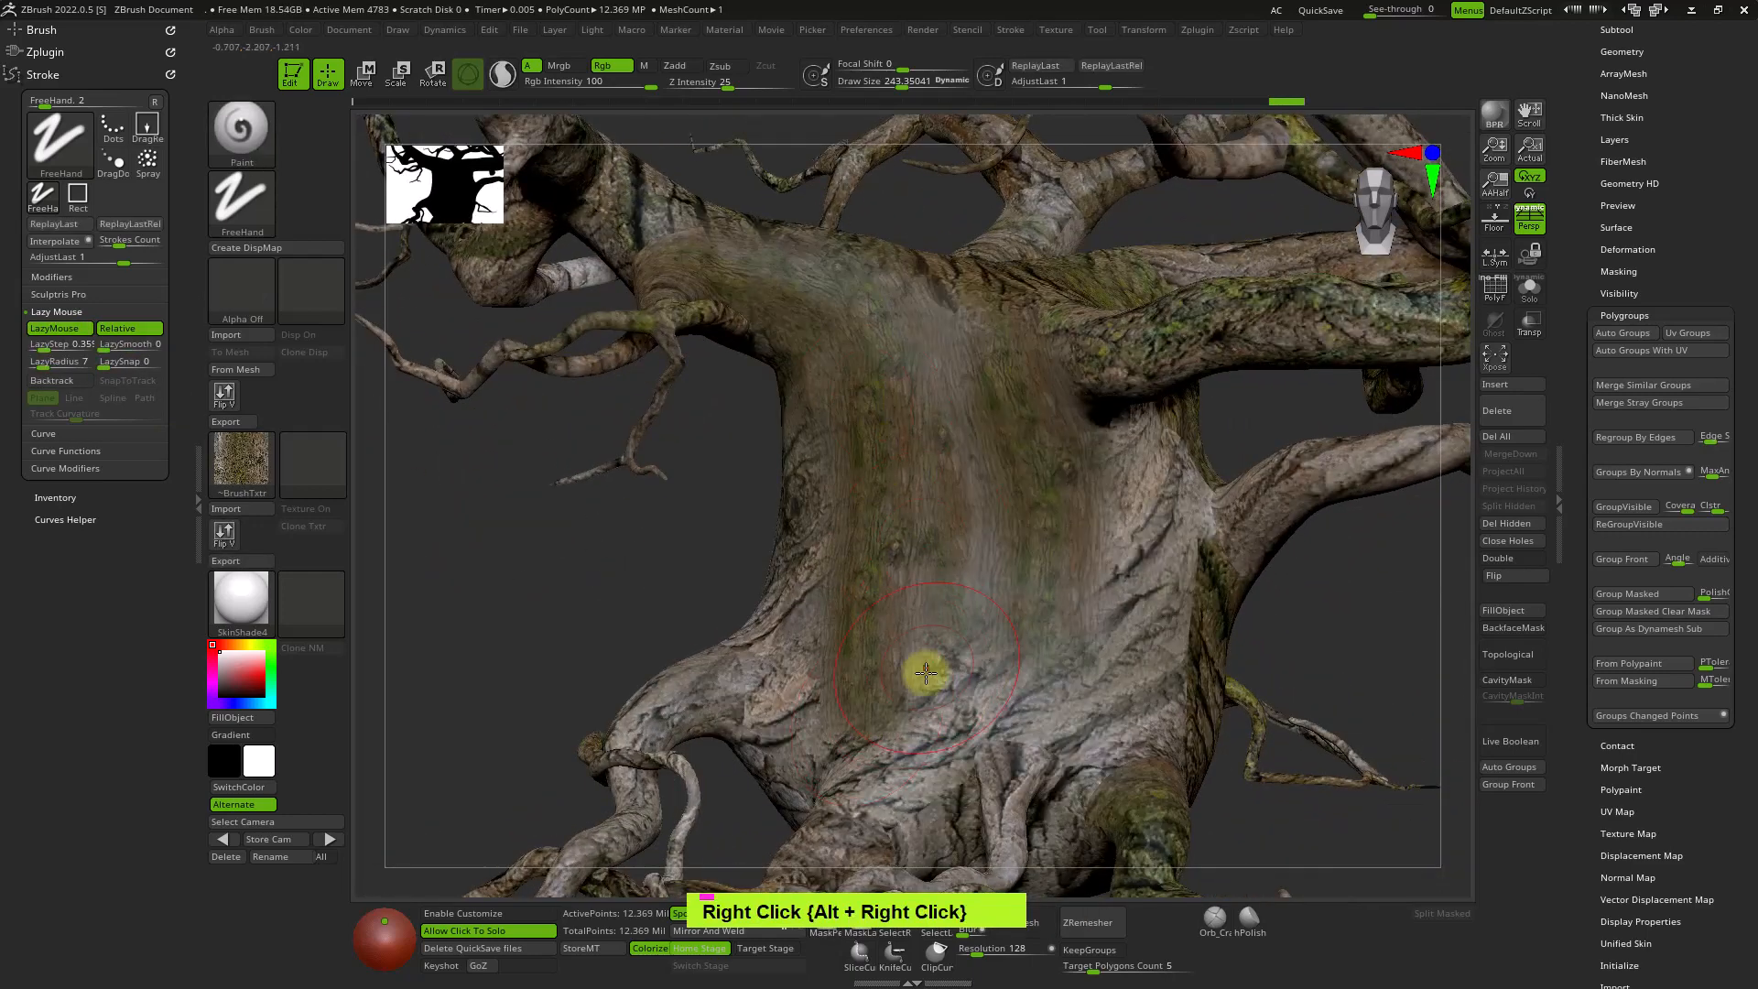
key("s")
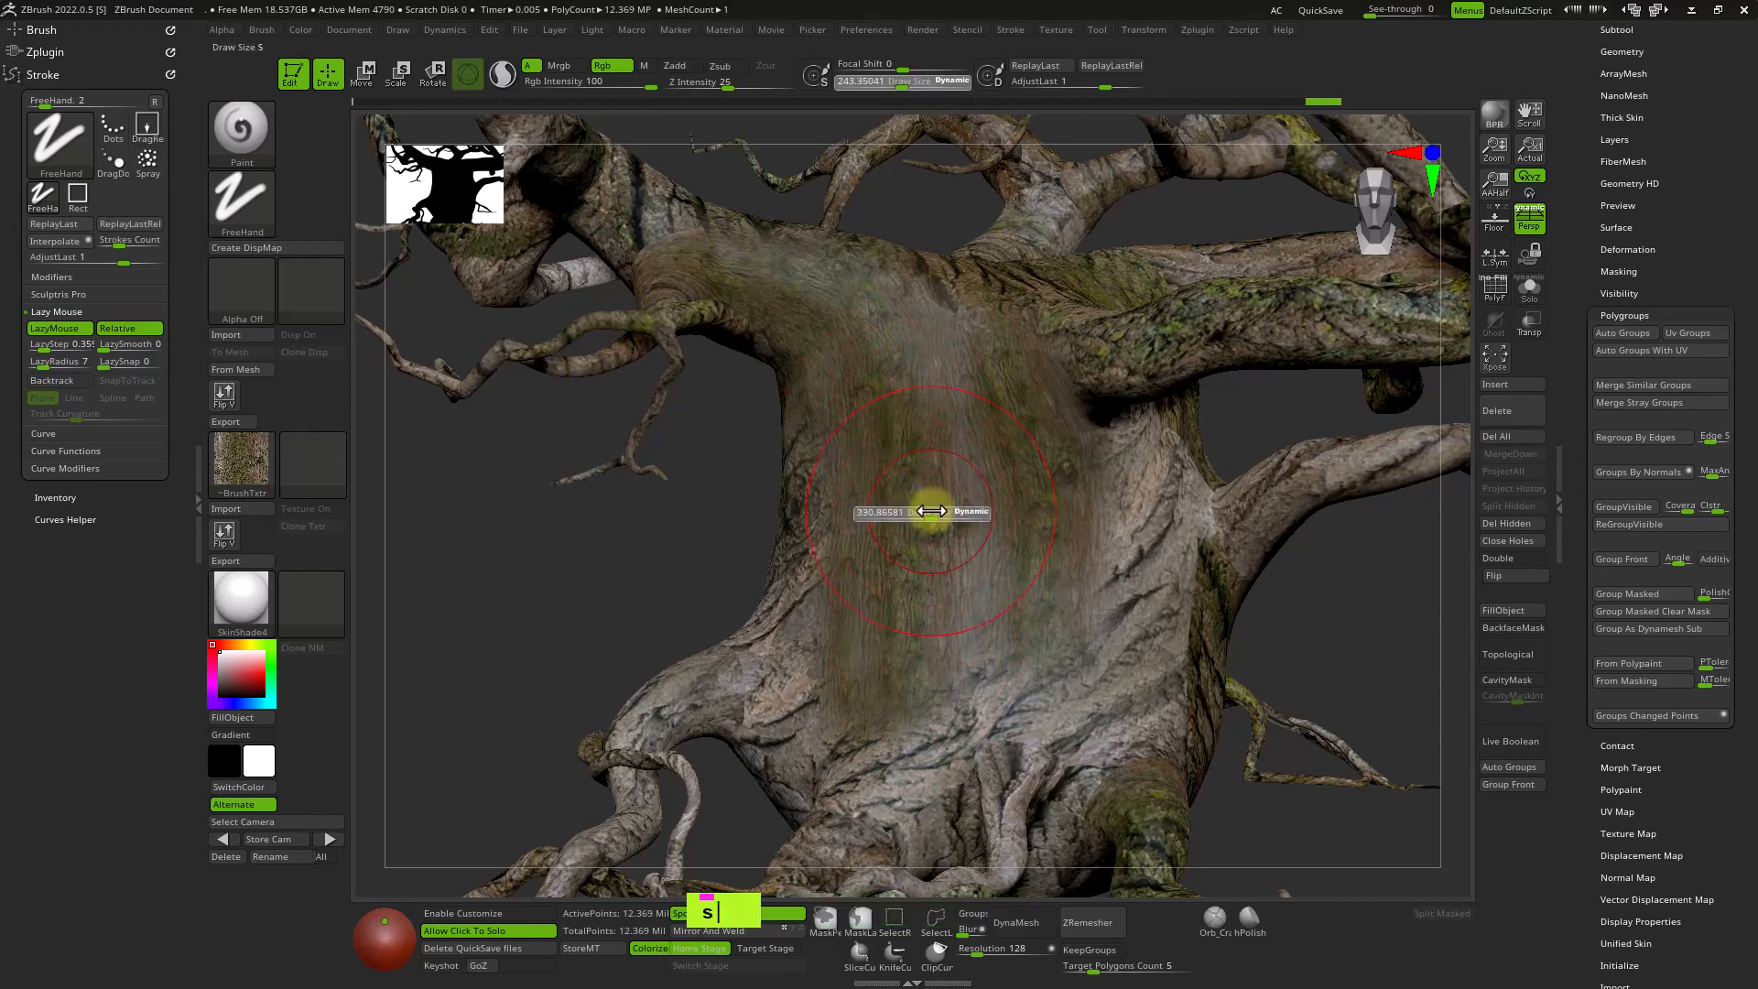
left_click_drag(931, 511, 971, 511)
key("s")
key("s")
left_click(883, 694)
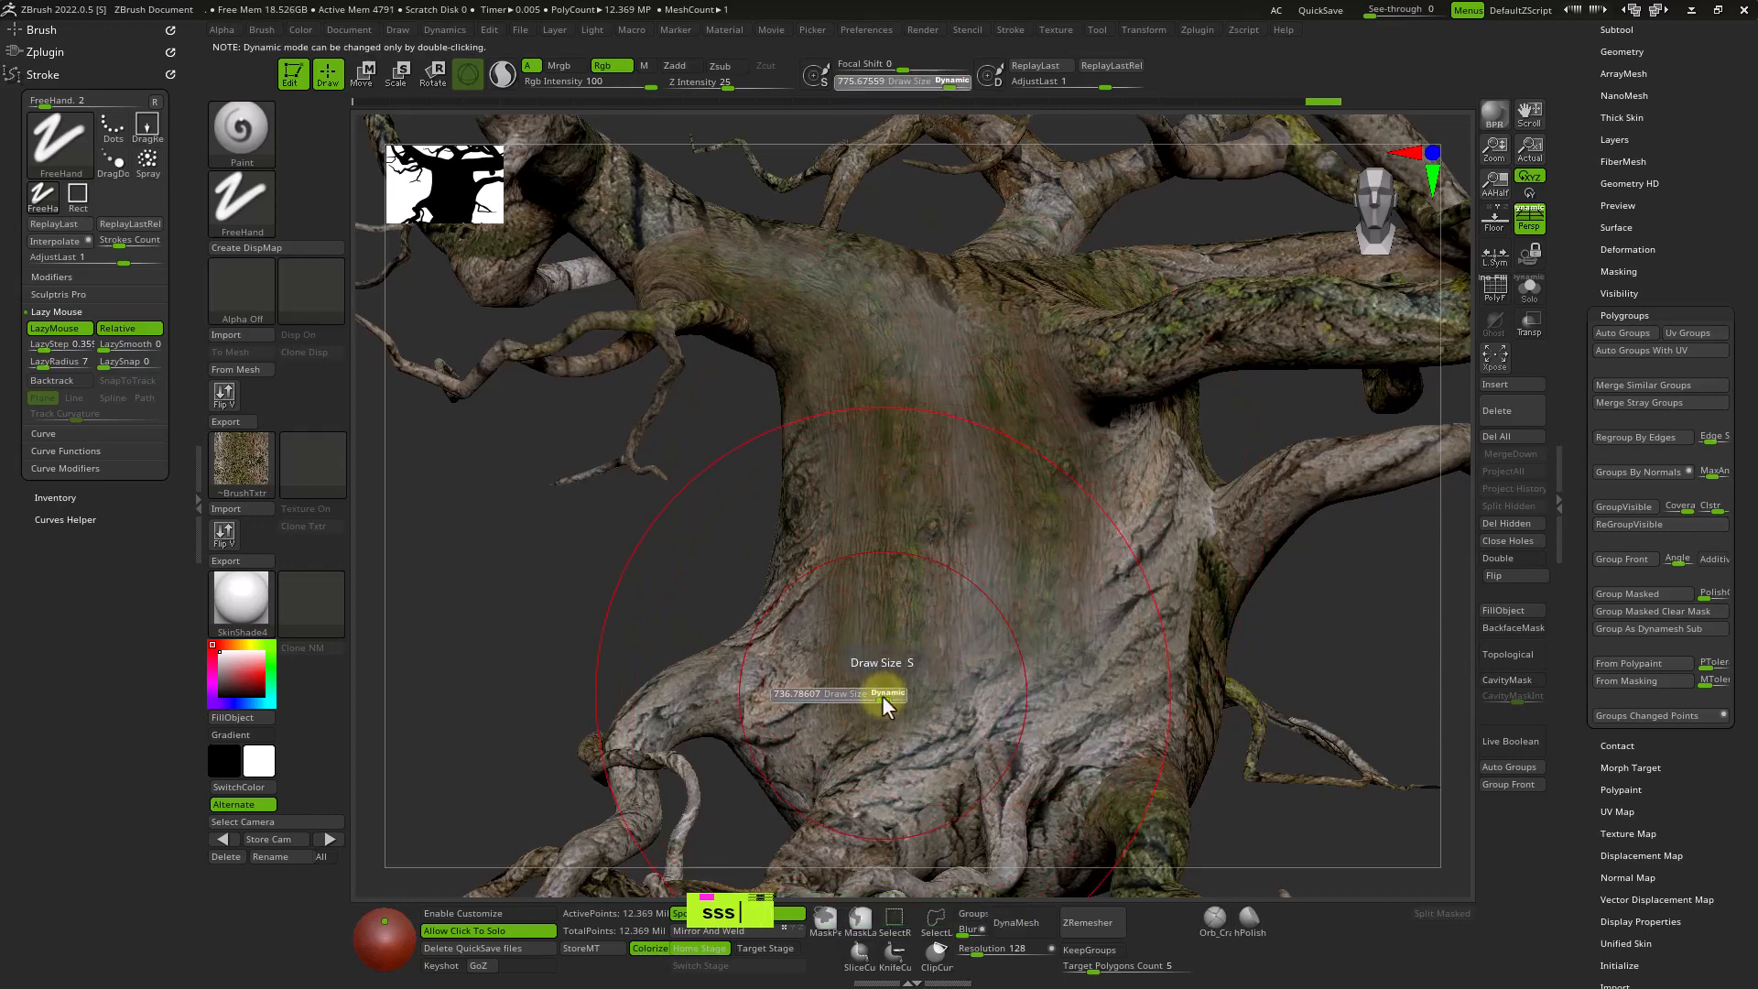
left_click_drag(882, 698, 873, 704)
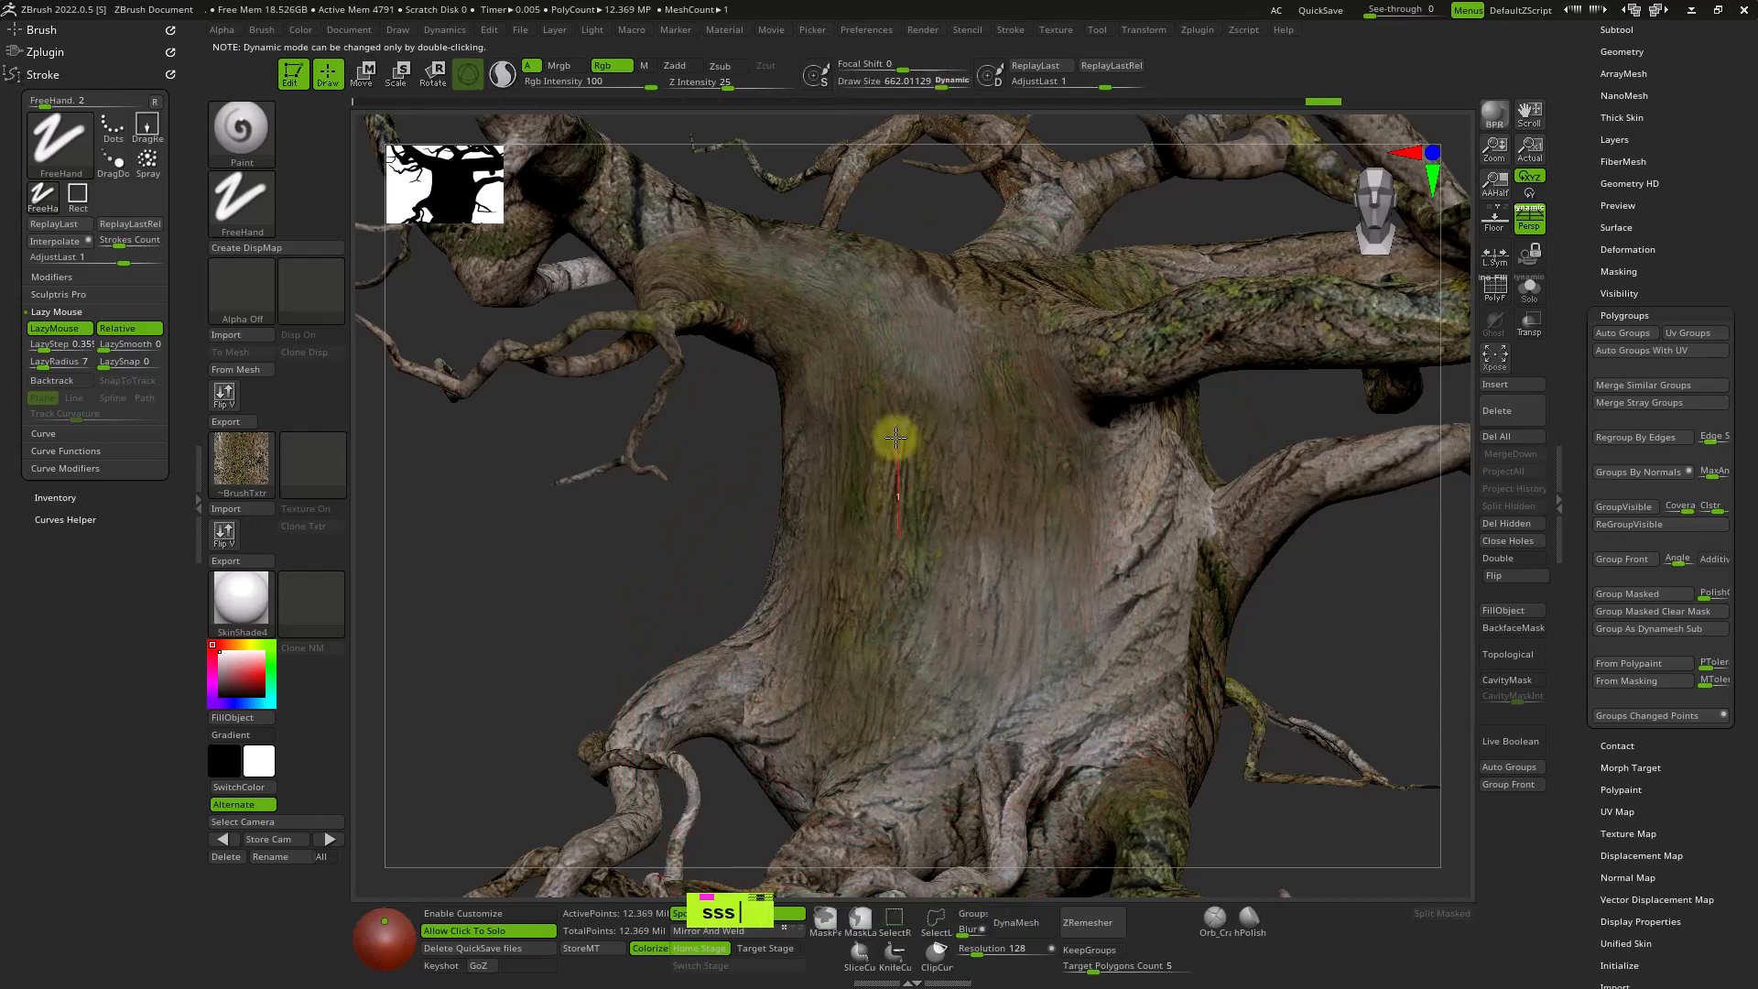
Set the Draw Size to 461.72174 and try painting more bark over the middle of the trunk.
key("s")
right_click_drag(980, 568, 962, 510, "ctrl")
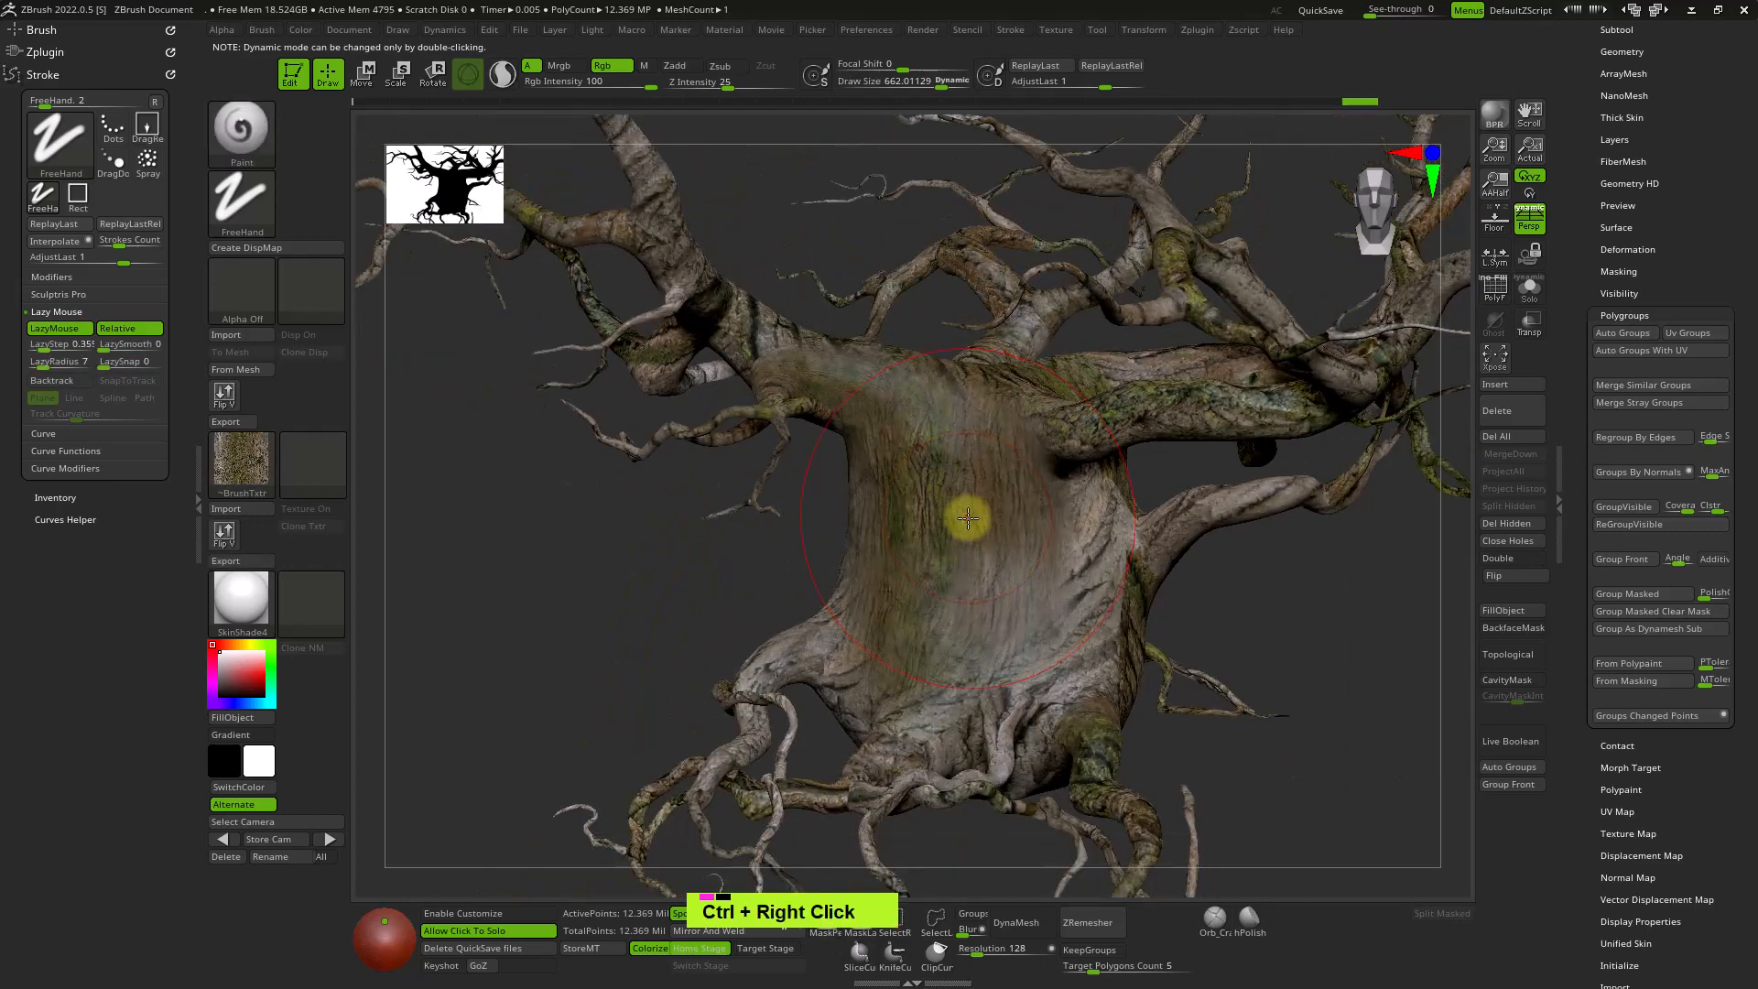
key("s")
left_click_drag(969, 514, 959, 529)
right_click_drag(960, 529, 985, 601, "ctrl")
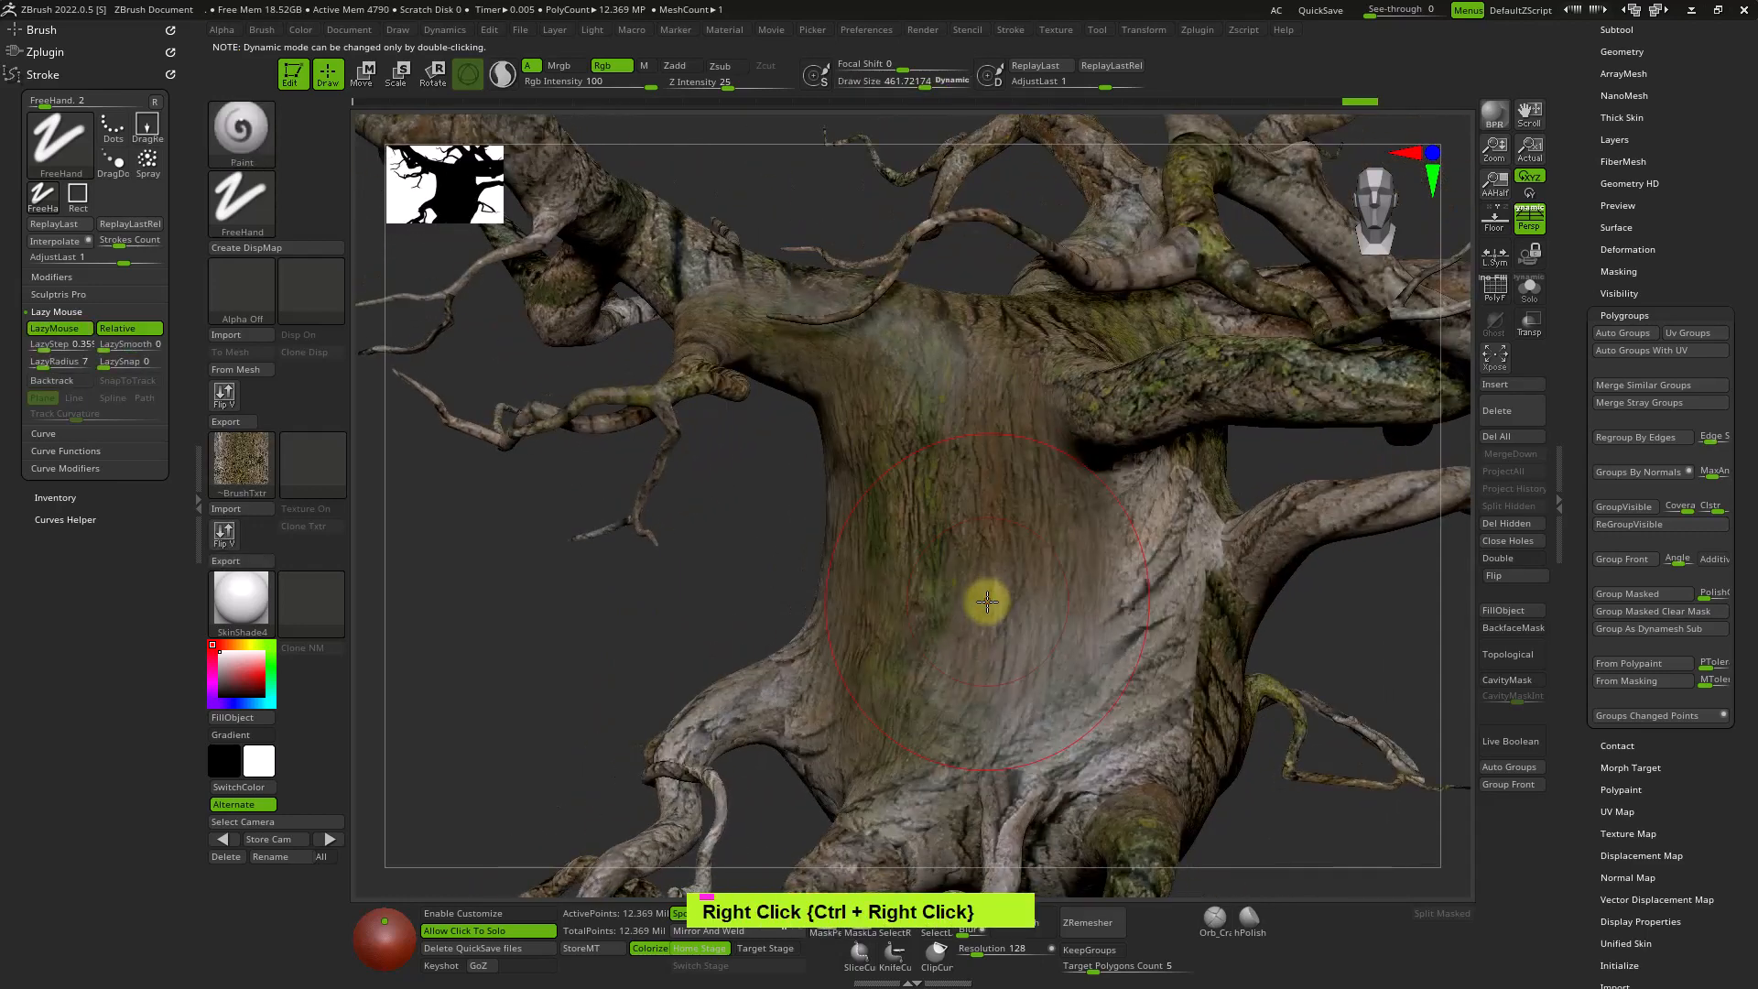
Undo the LazyMouse test strokes of bark painted on the trunk.
key("ctrl+z")
key("ctrl+z")
key("ctrl+z")
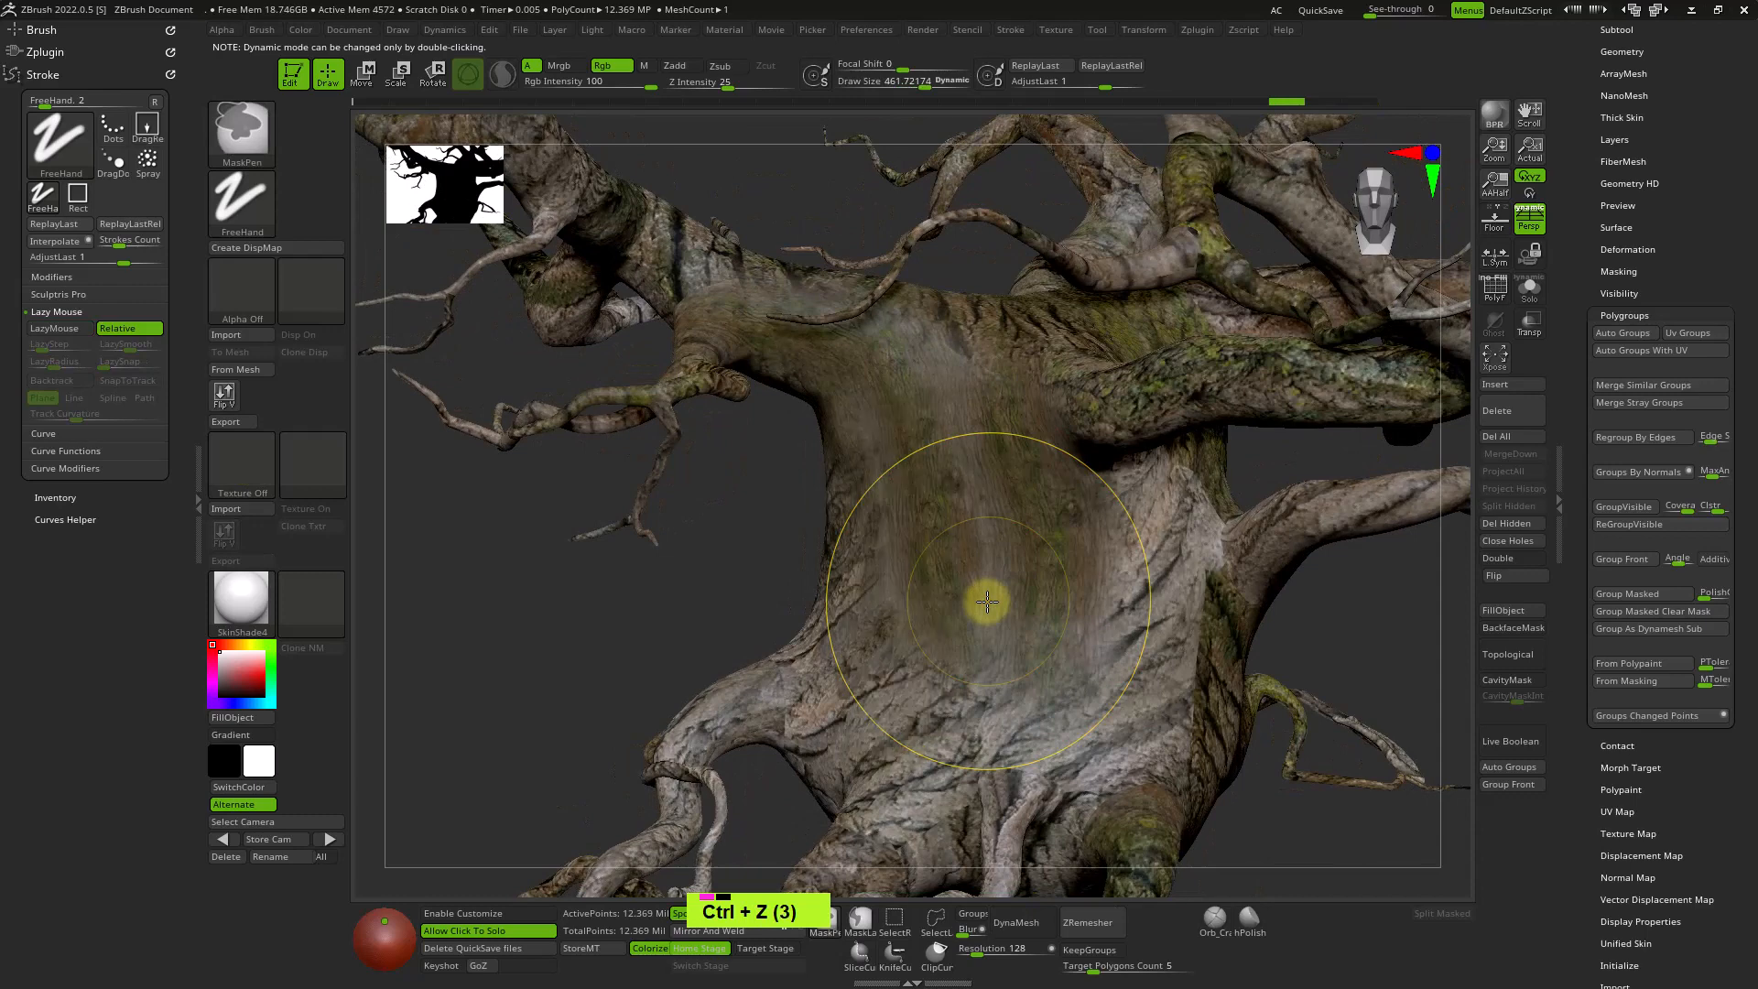
key("ctrl+z")
key("ctrl+z")
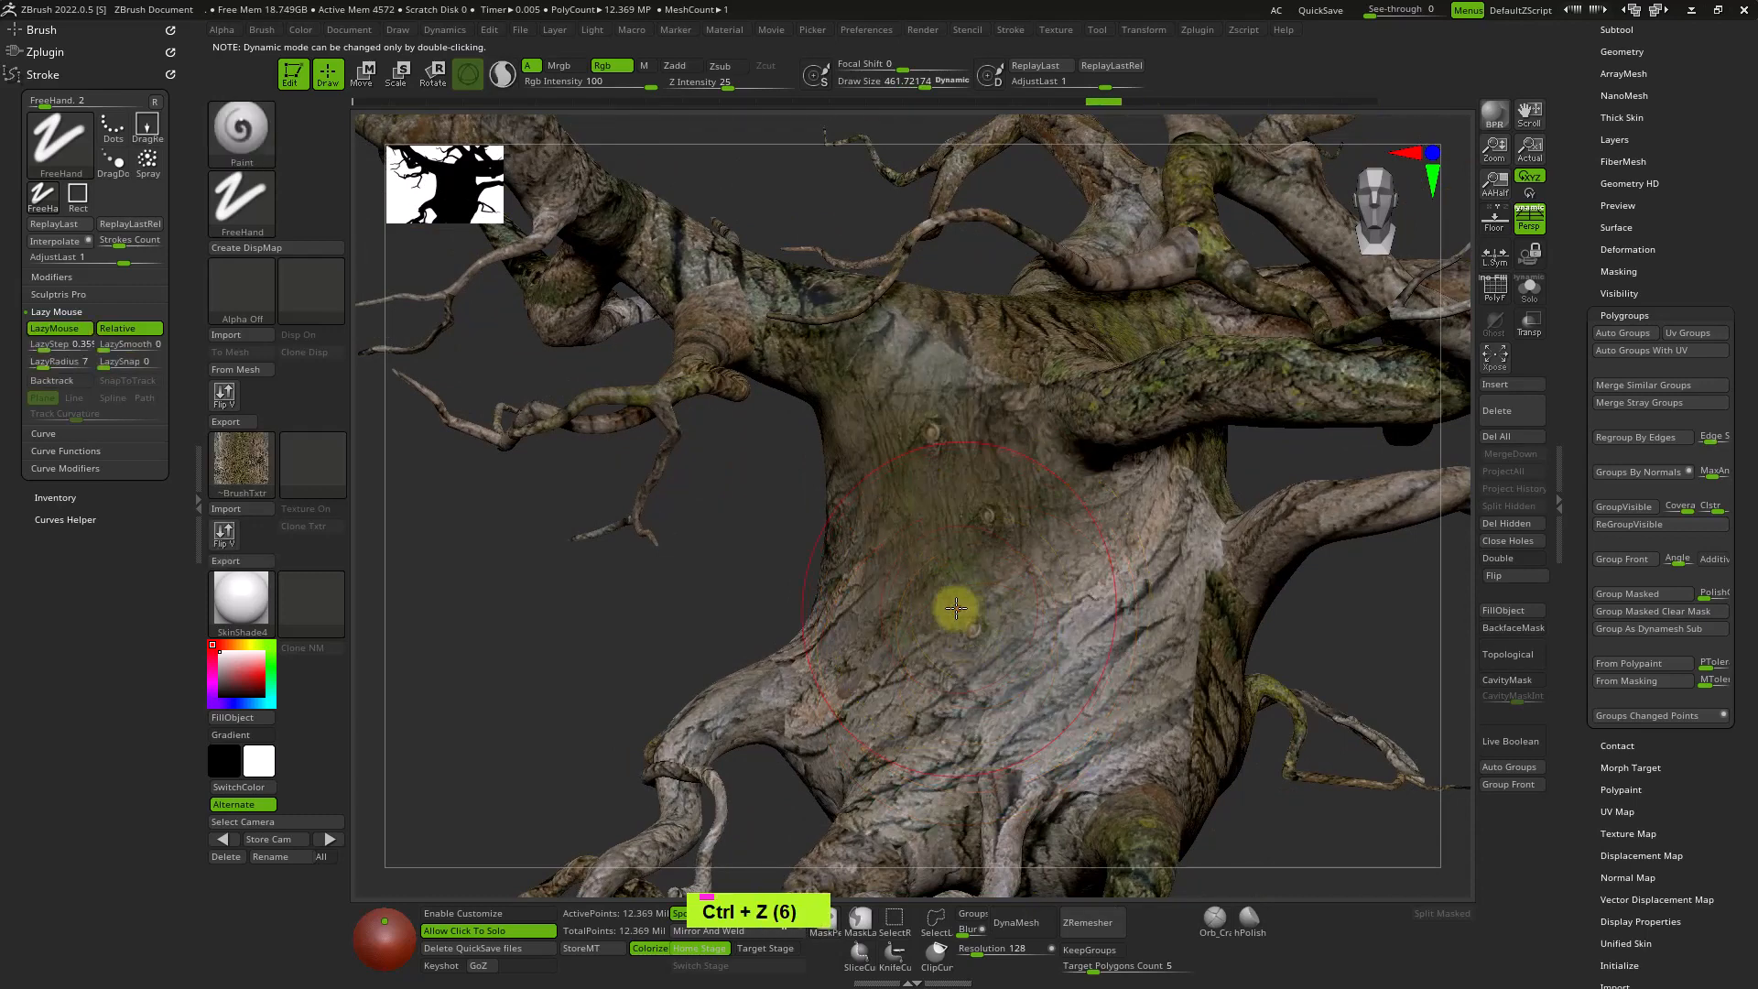
Assign the bark_brown_02 alpha to the Paint brush and enable Zadd so strokes add relief along with color.
left_click(260, 289)
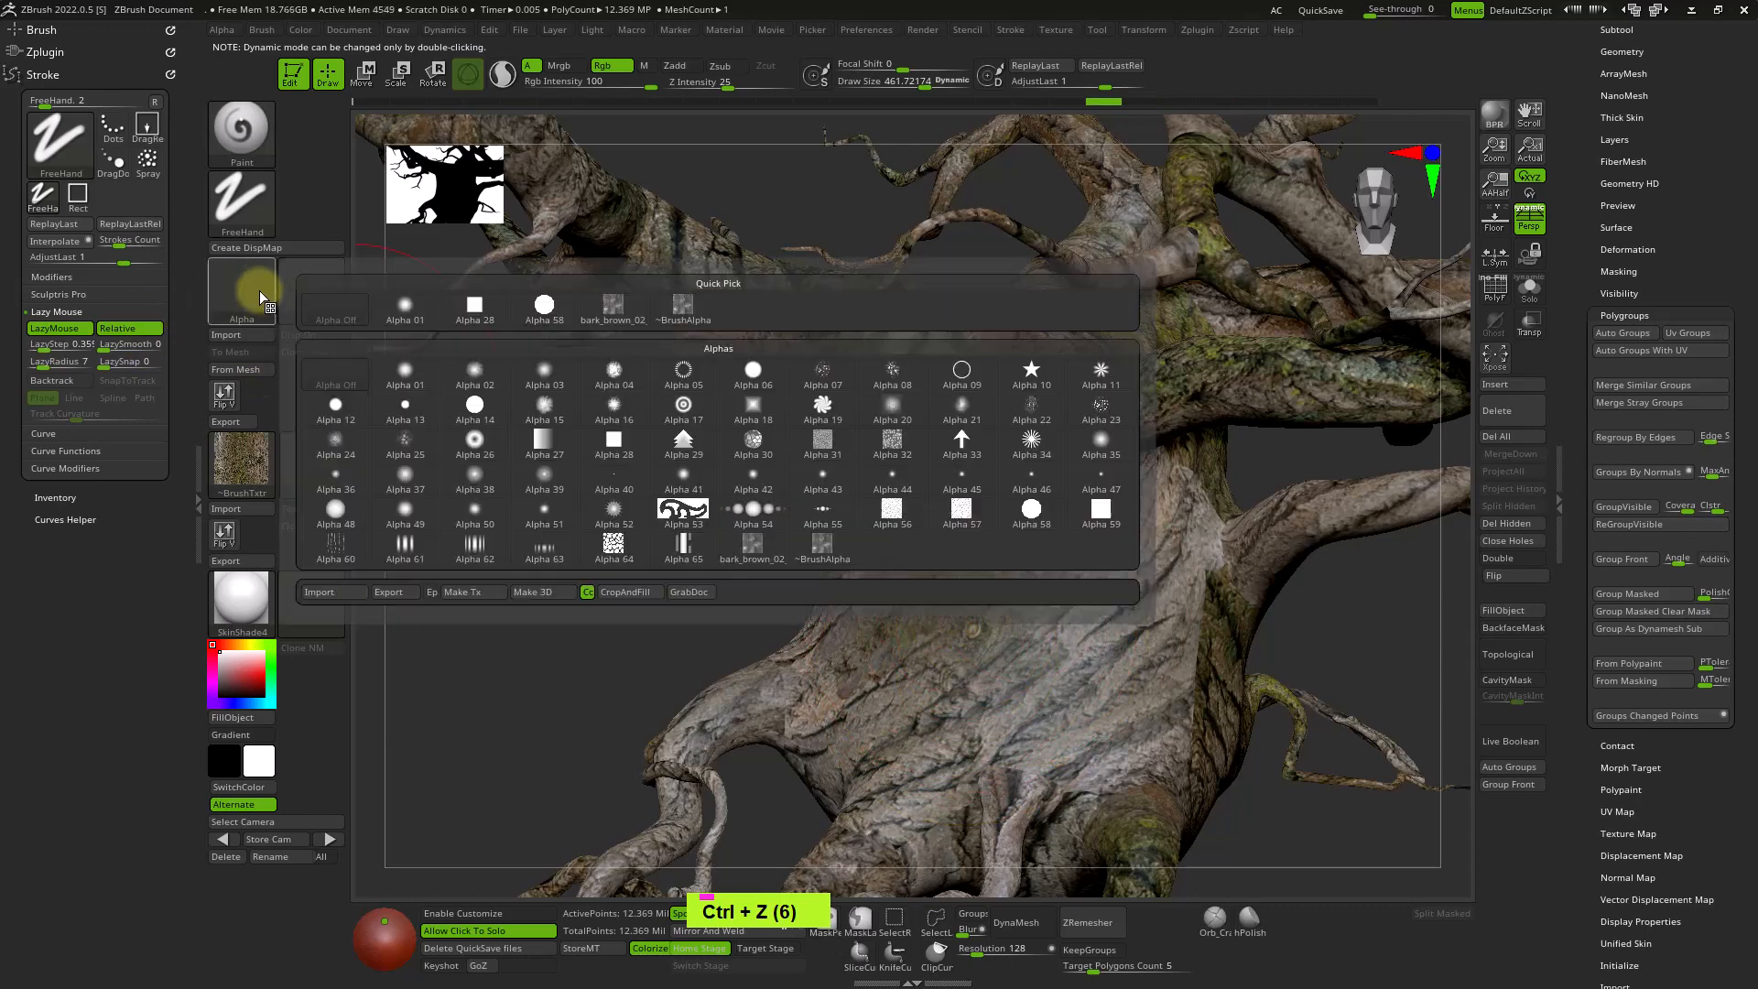
left_click(628, 323)
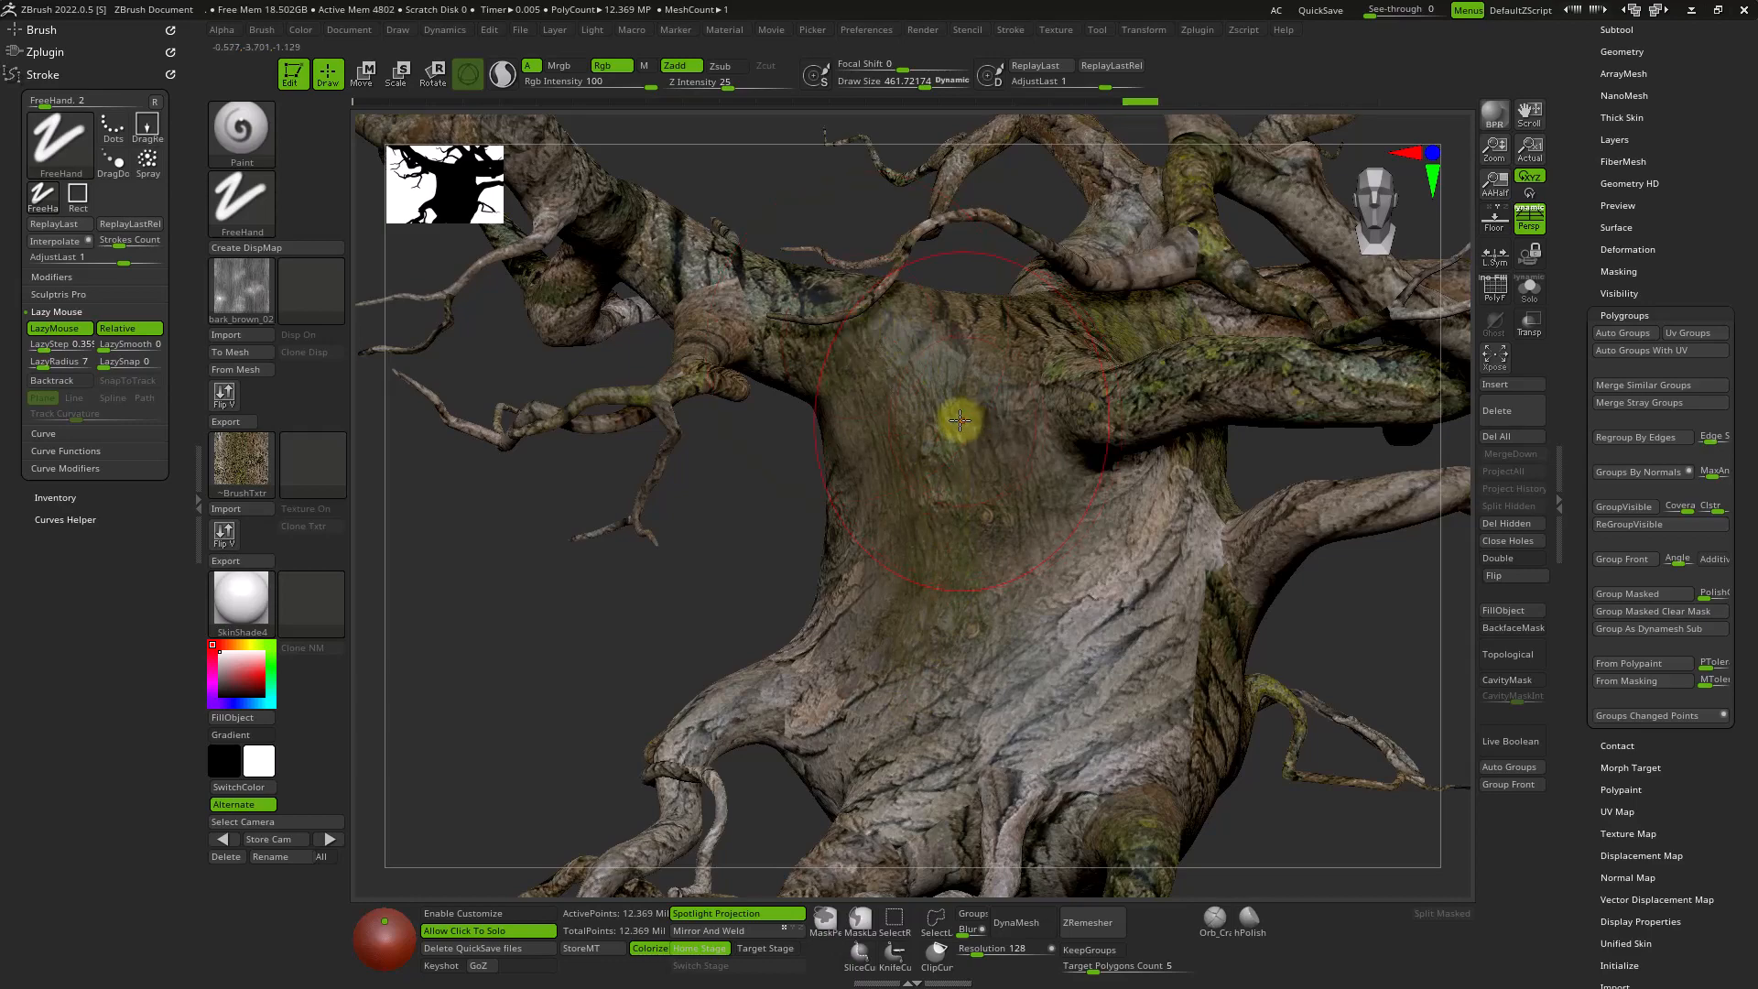
mouse_move(954, 417)
right_mouse_down("ctrl")
mouse_move(1009, 531)
mouse_move(1053, 530)
mouse_move(1081, 659)
mouse_move(1044, 514)
mouse_move(1008, 553)
mouse_move(860, 424)
mouse_move(781, 439)
right_mouse_up("ctrl")
Set the Draw Size to 305.66275 and paint bark color and relief over the trunk from the front around to its side.
key("s")
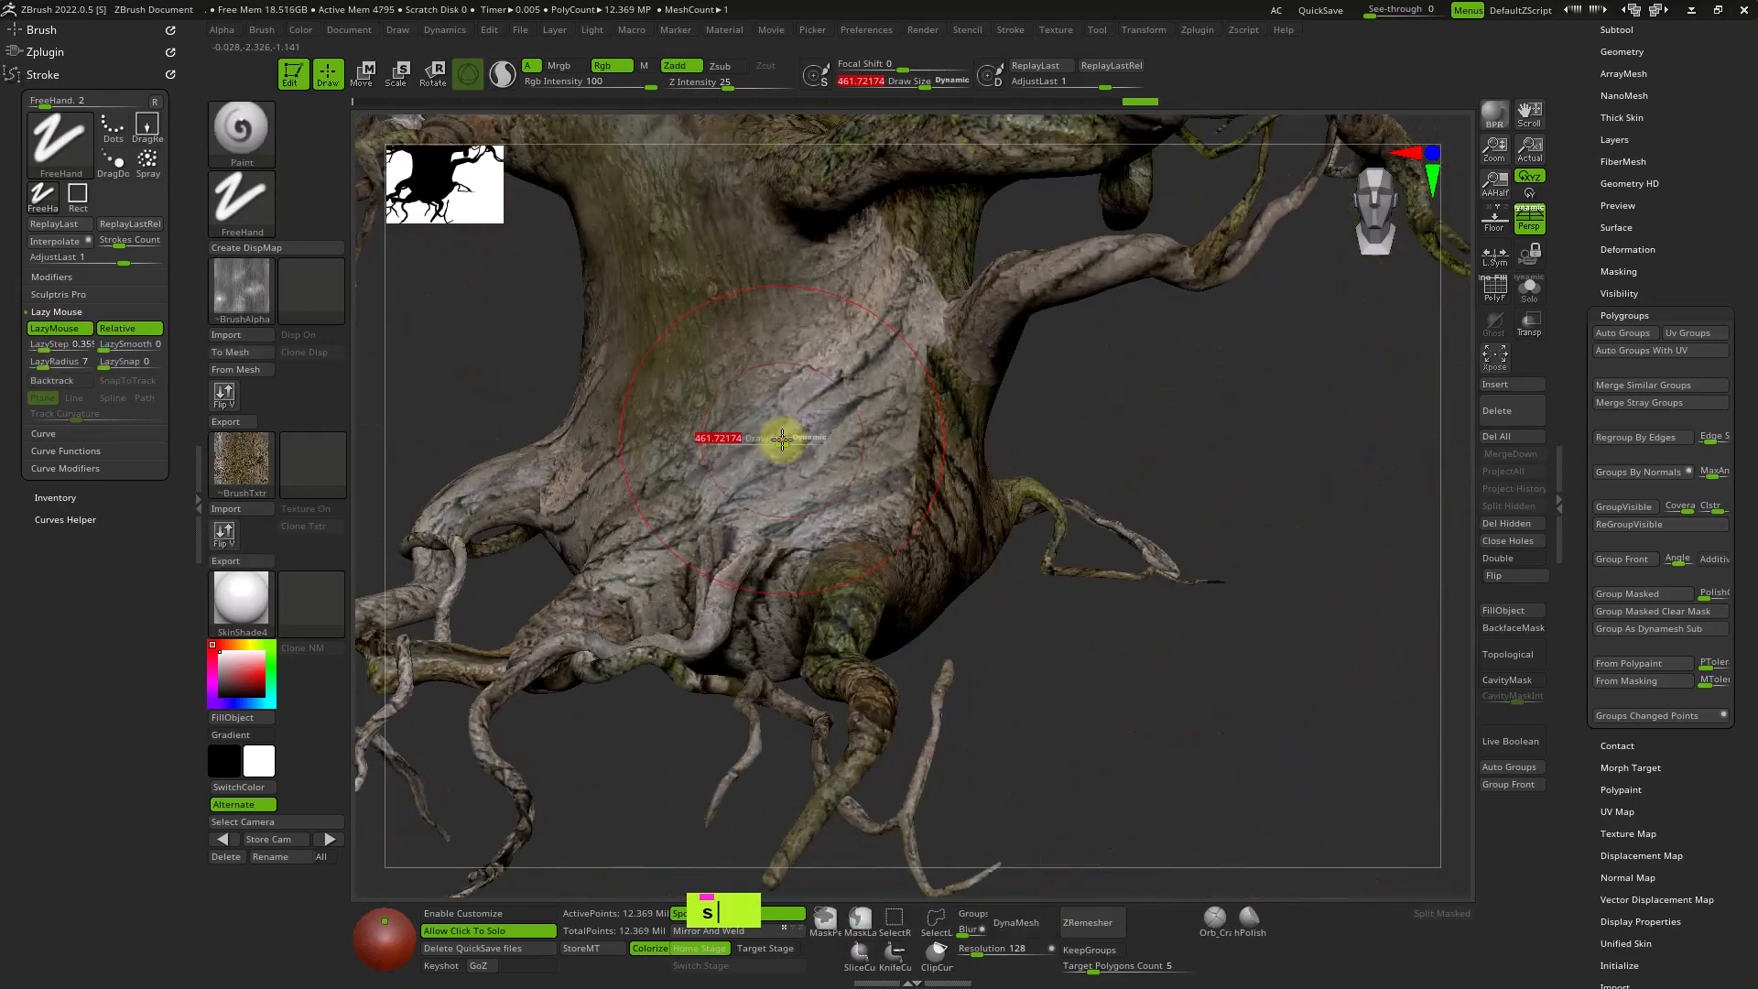
left_click_drag(781, 440, 763, 444)
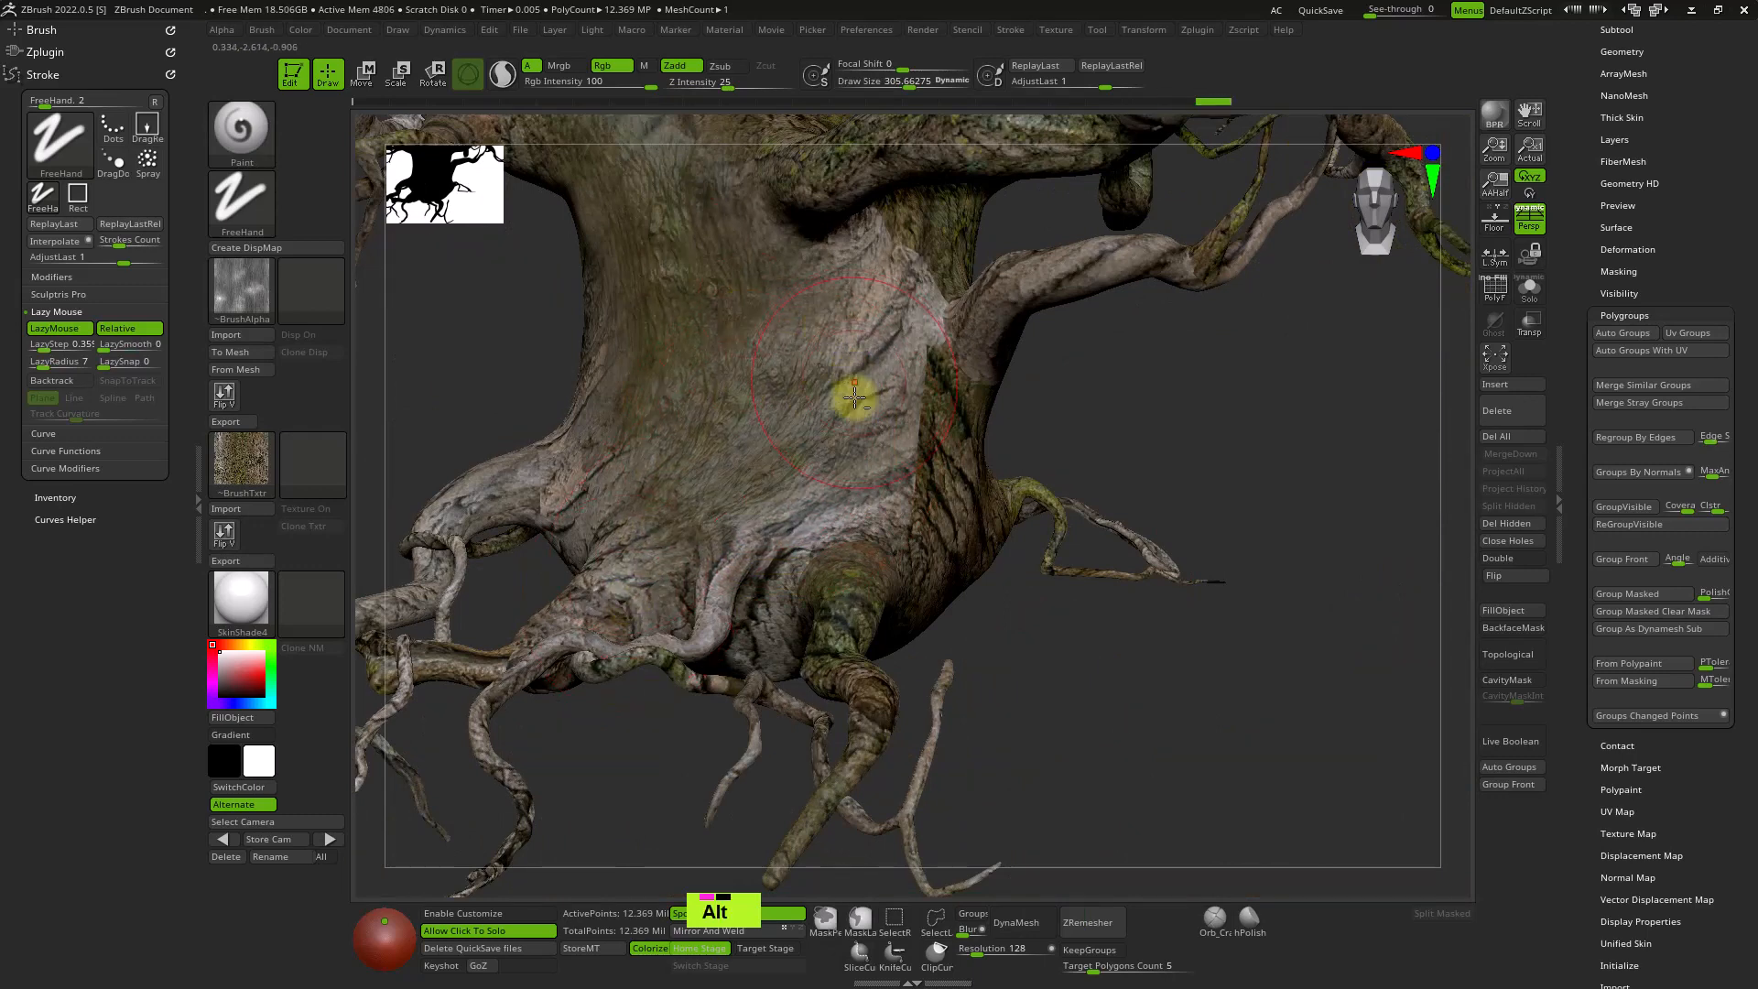
right_click_drag(852, 396, 830, 589)
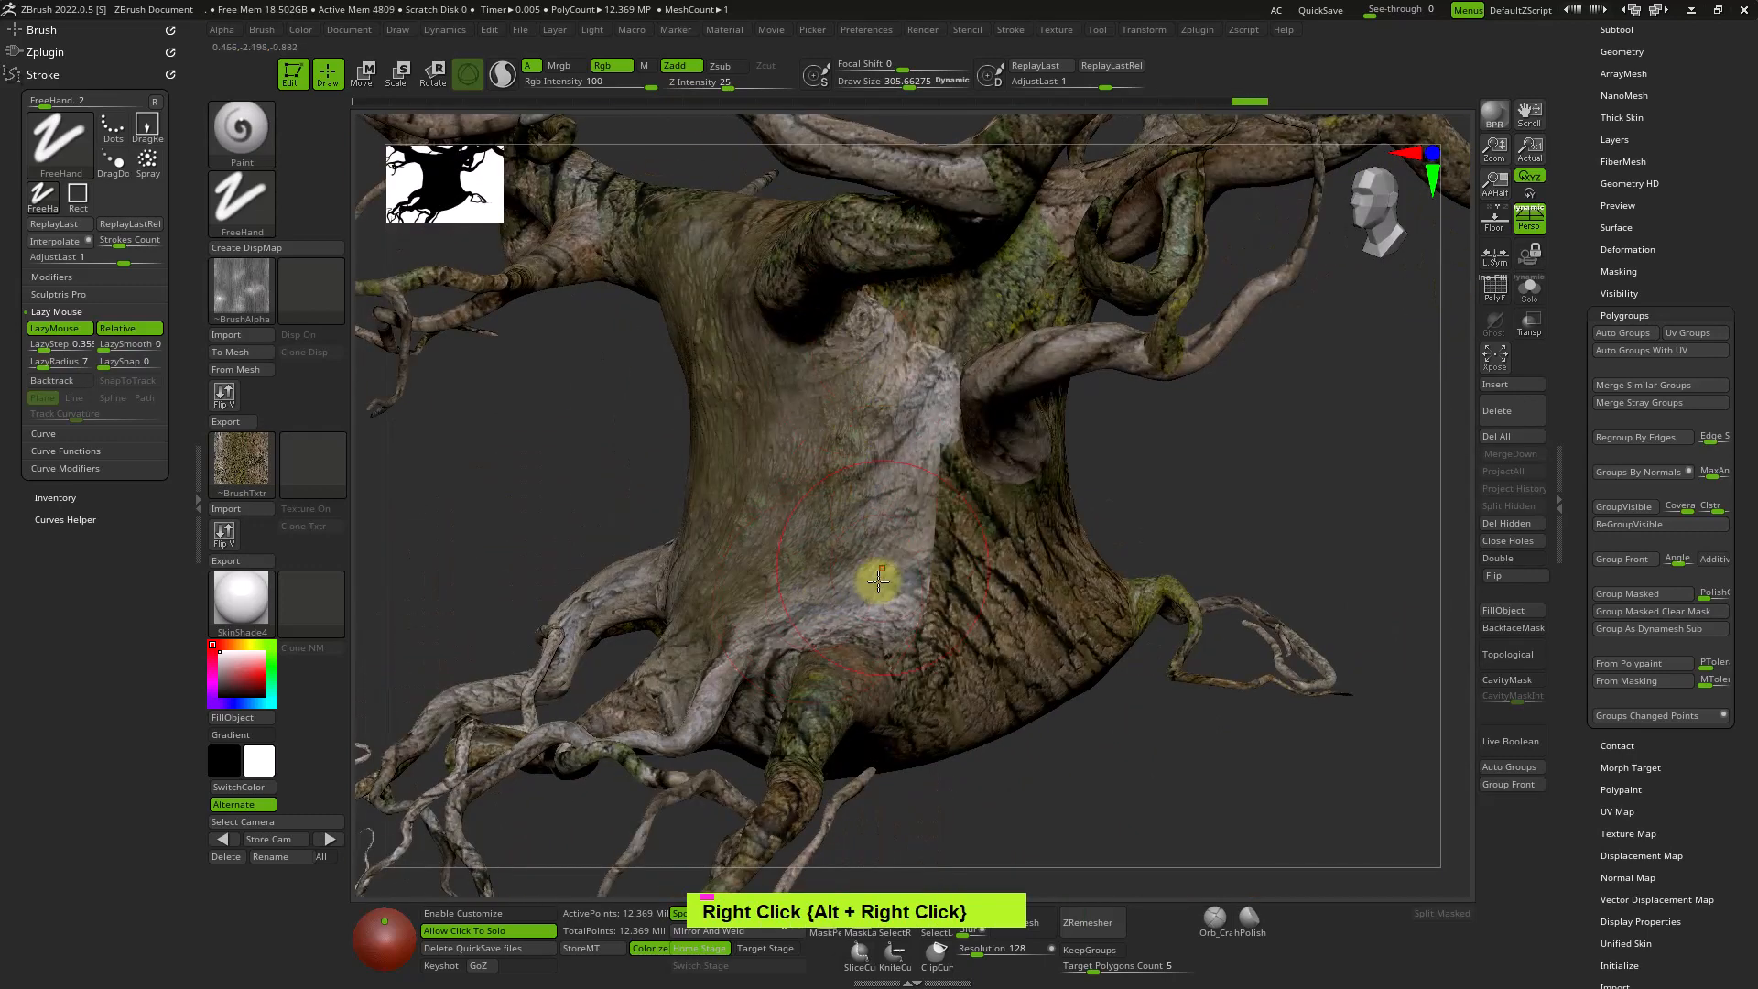
right_click_drag(910, 474, 779, 620)
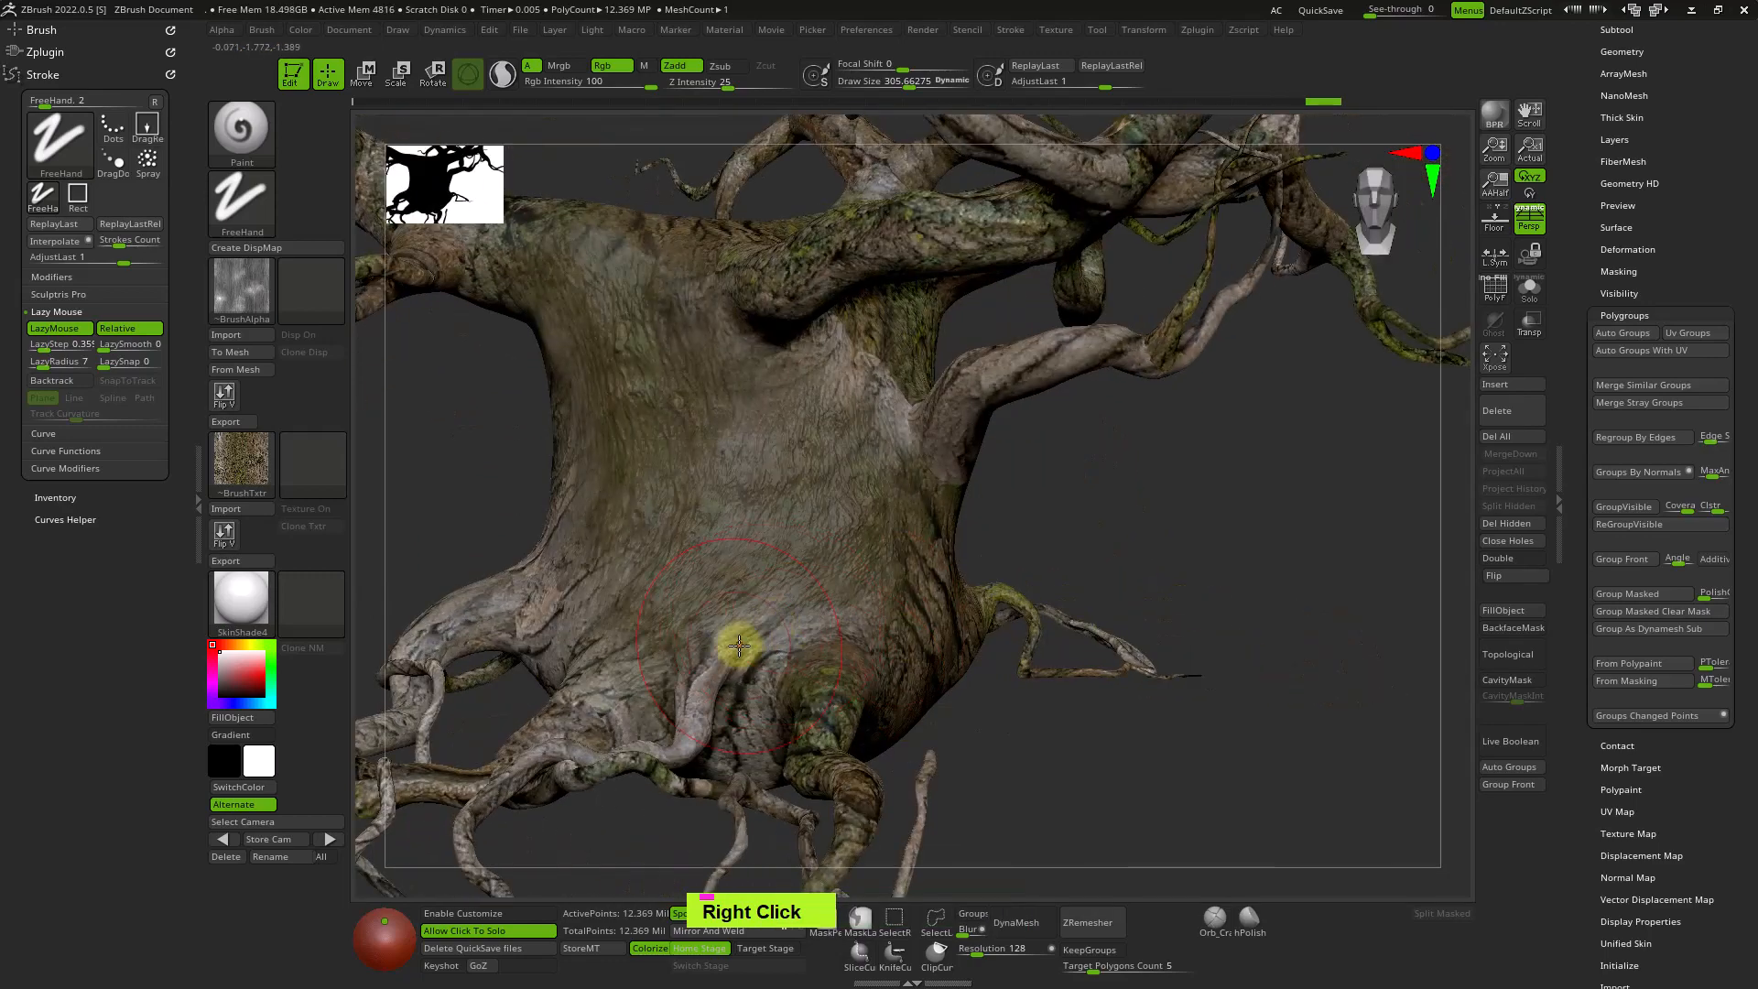
right_click_drag(879, 463, 686, 577, "alt")
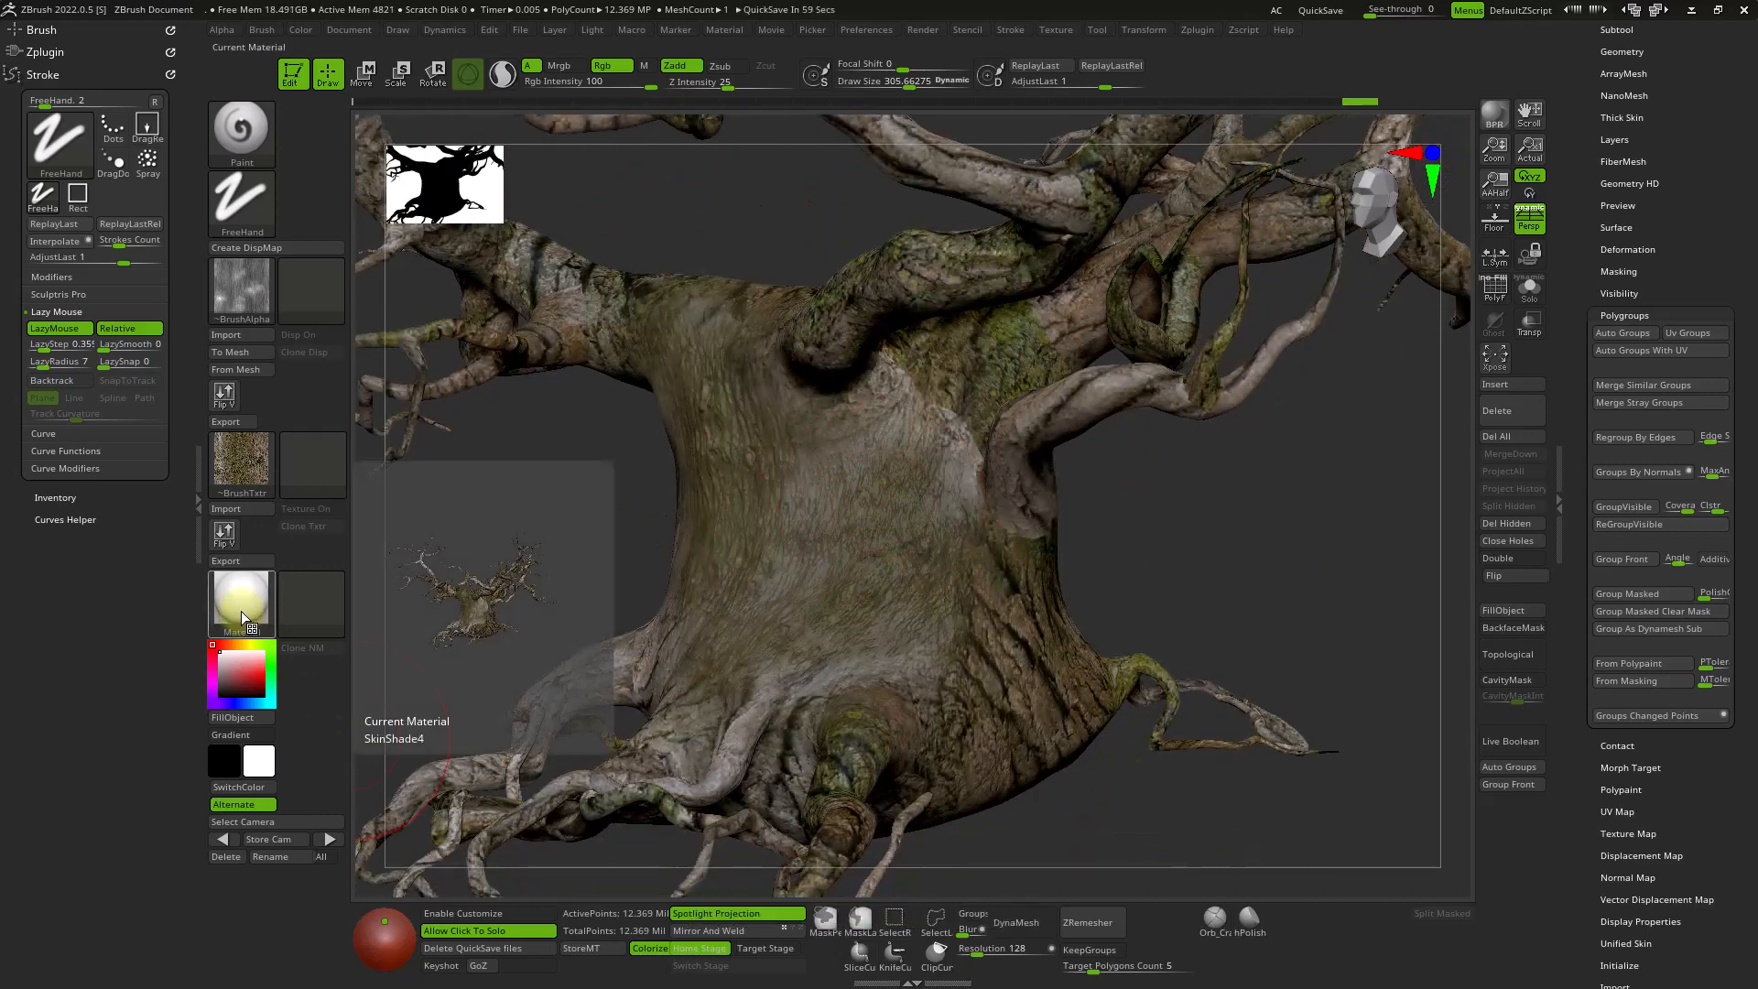
right_click_drag(930, 502, 871, 596)
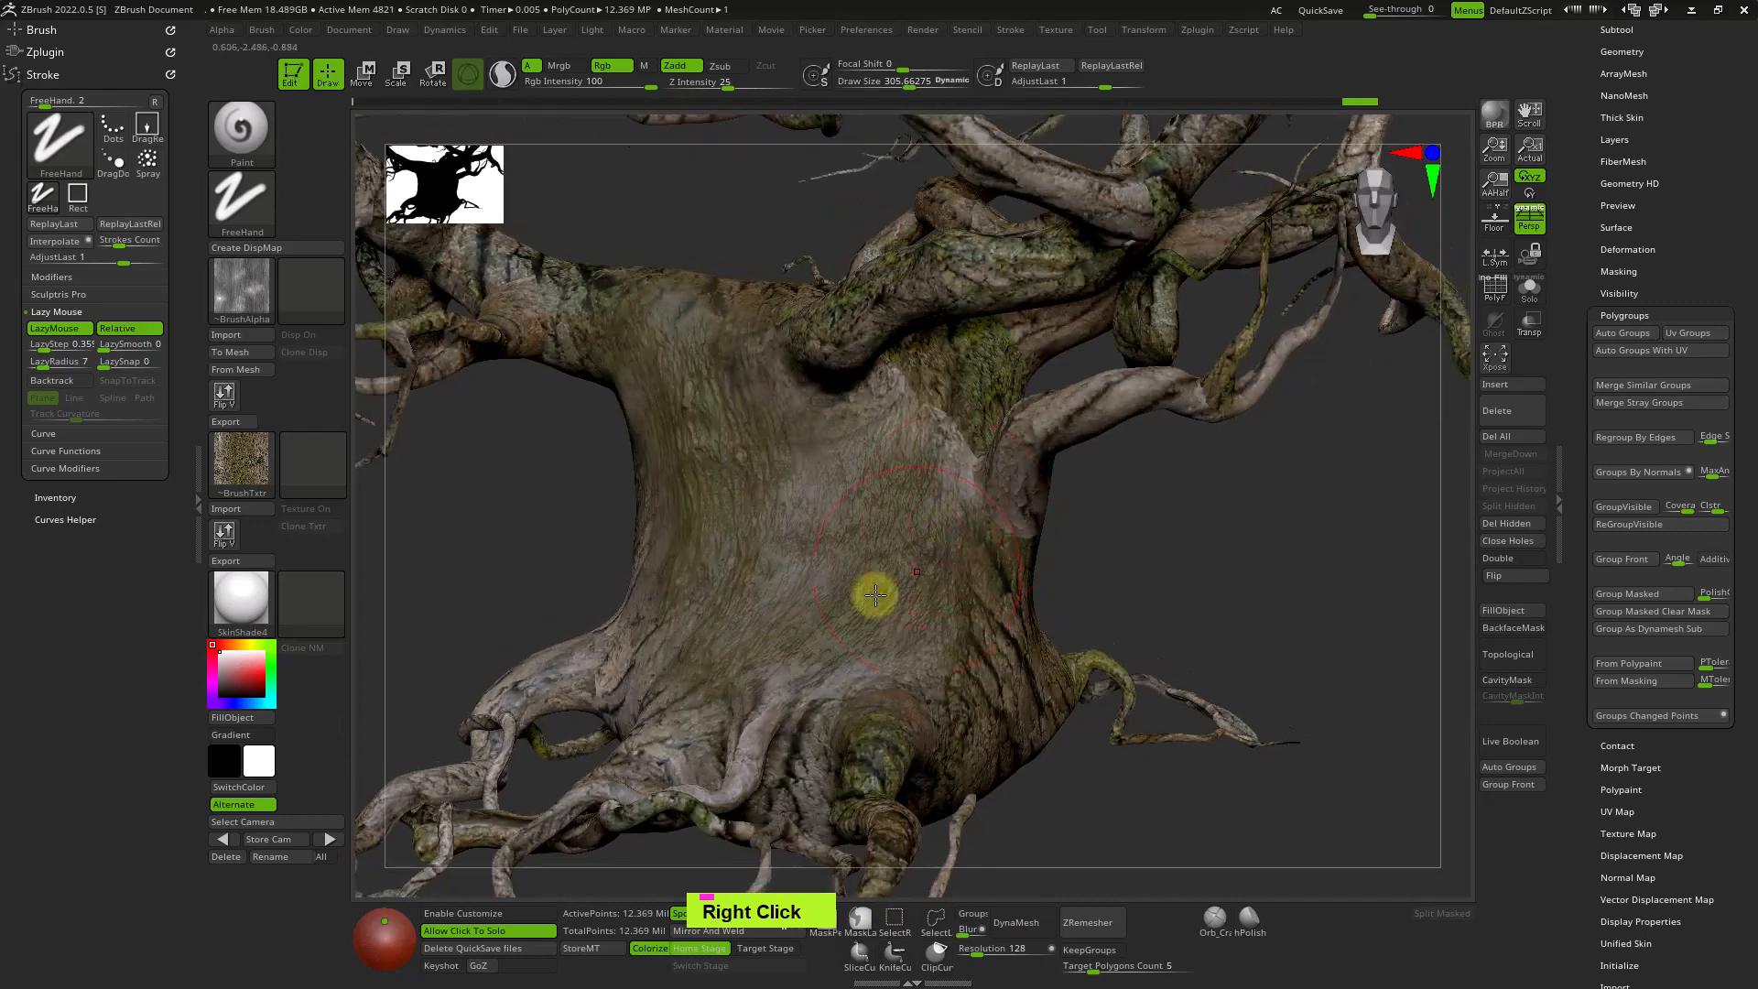
Try the FastShader material on the tree and switch back to SkinShade4.
left_click(239, 590)
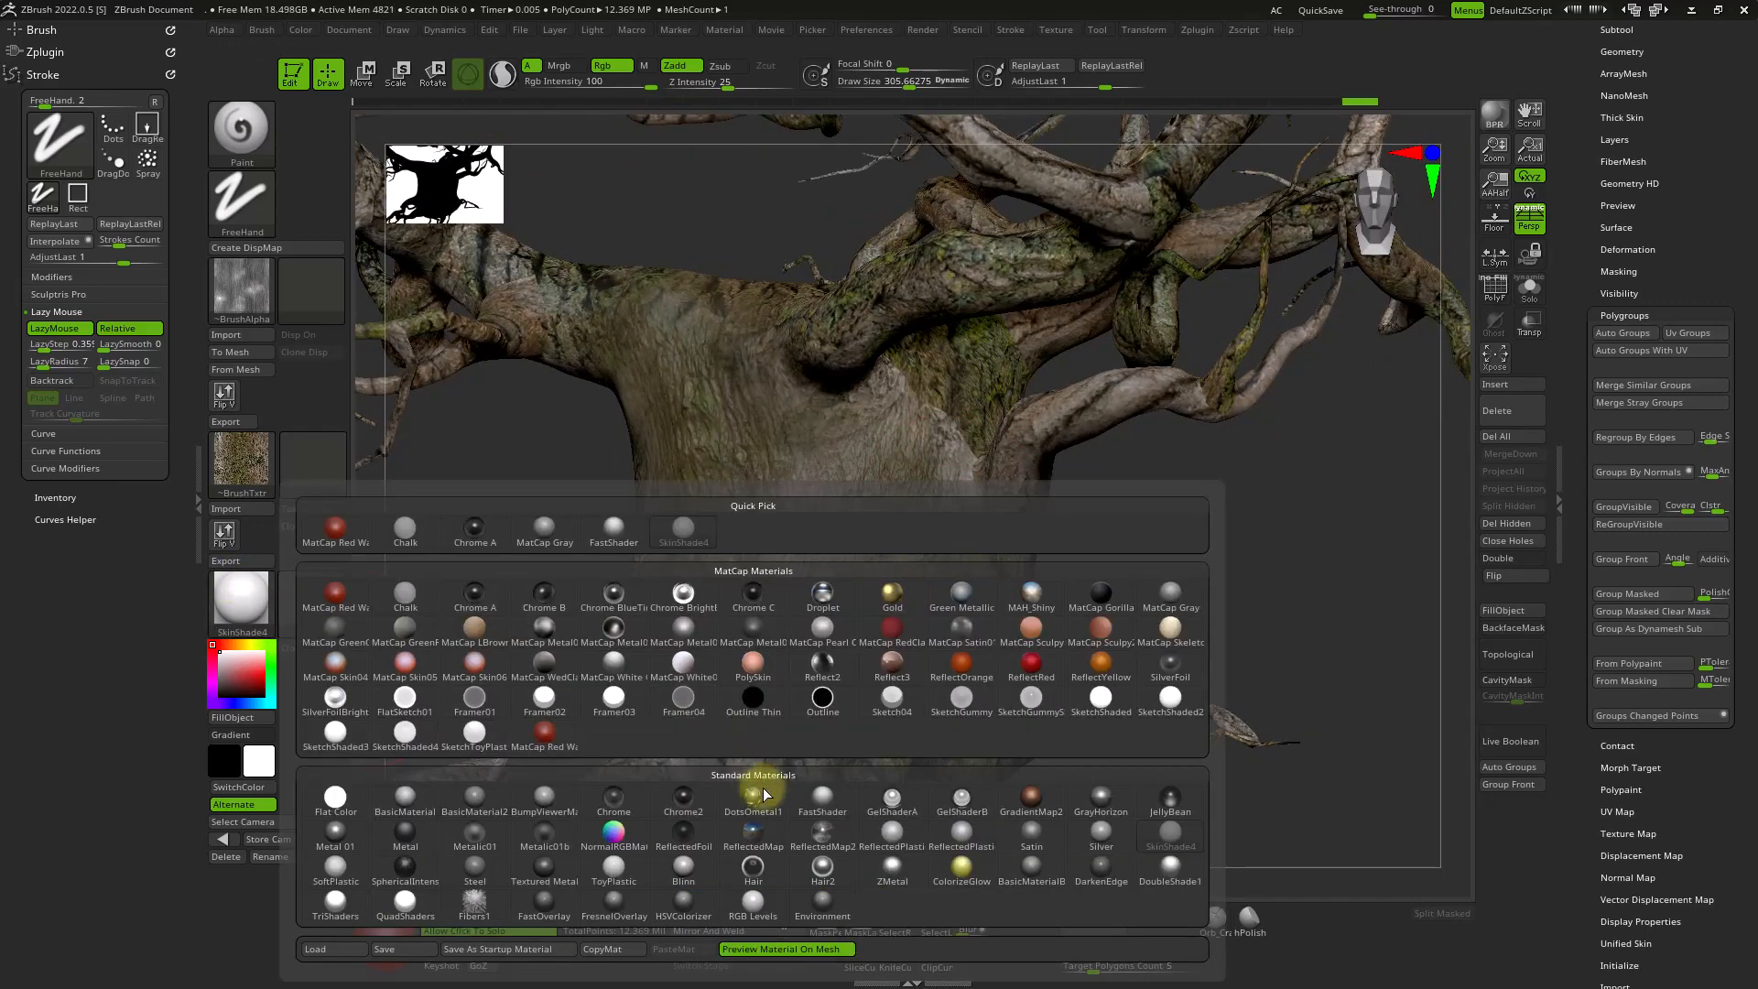
left_click(829, 797)
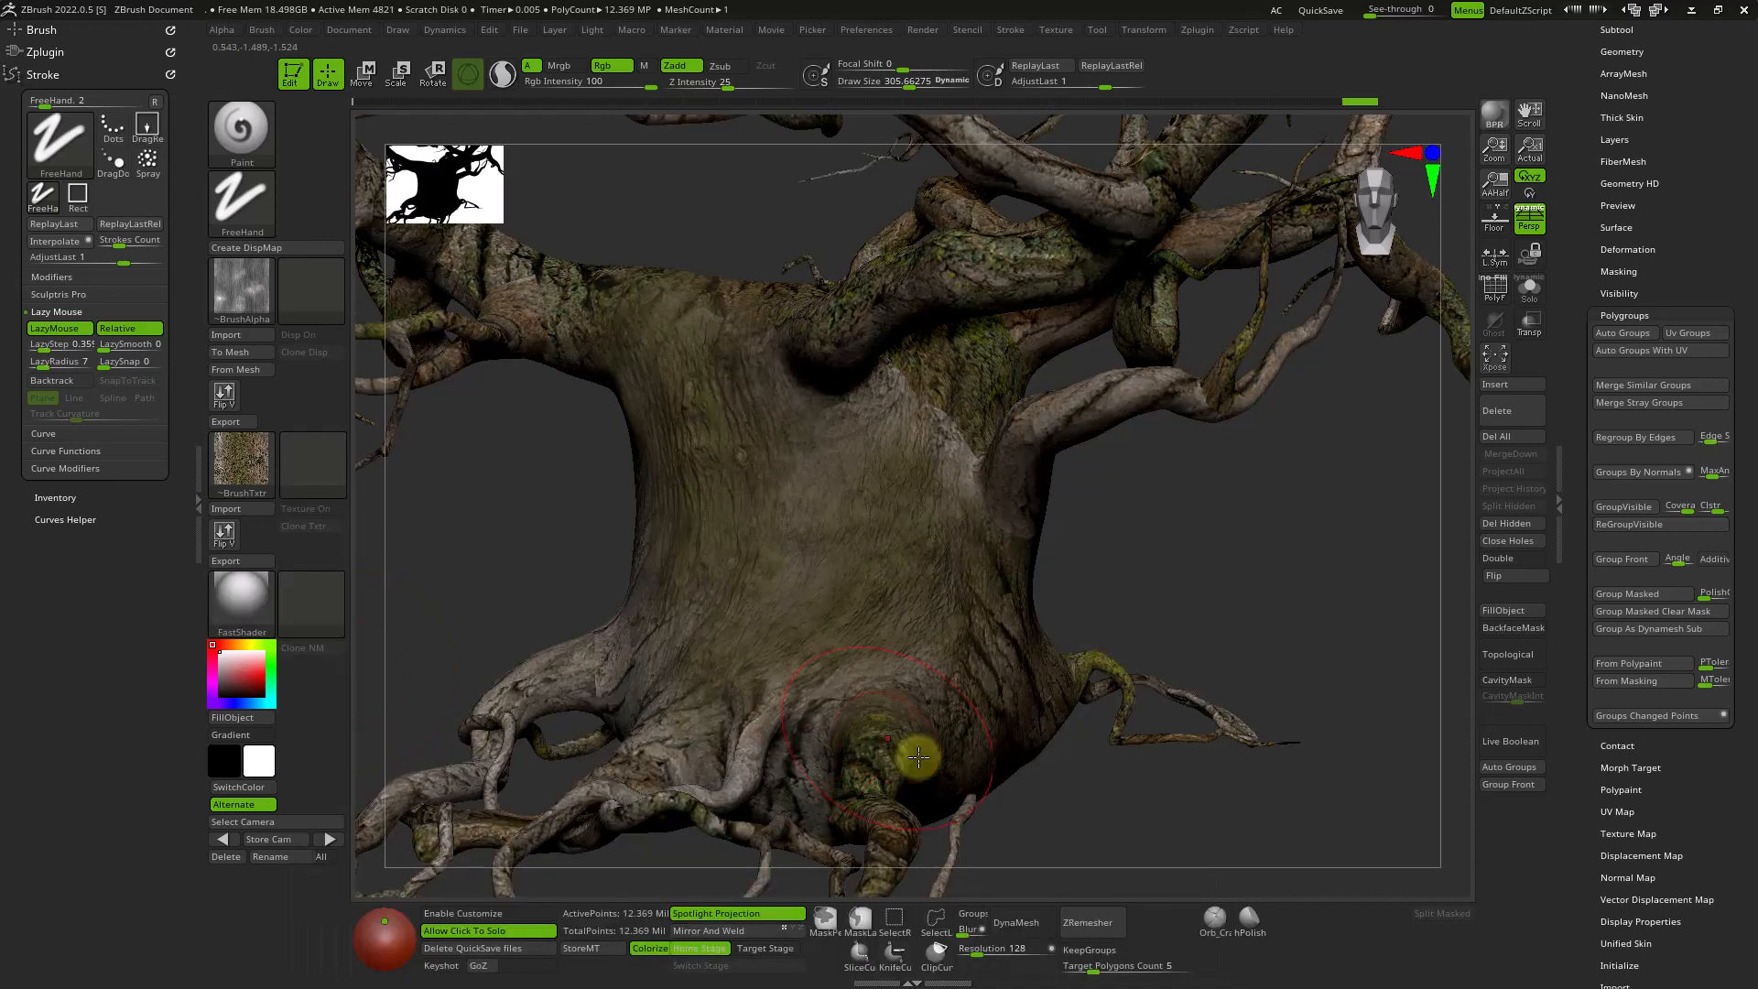
right_click(919, 521)
left_click(240, 595)
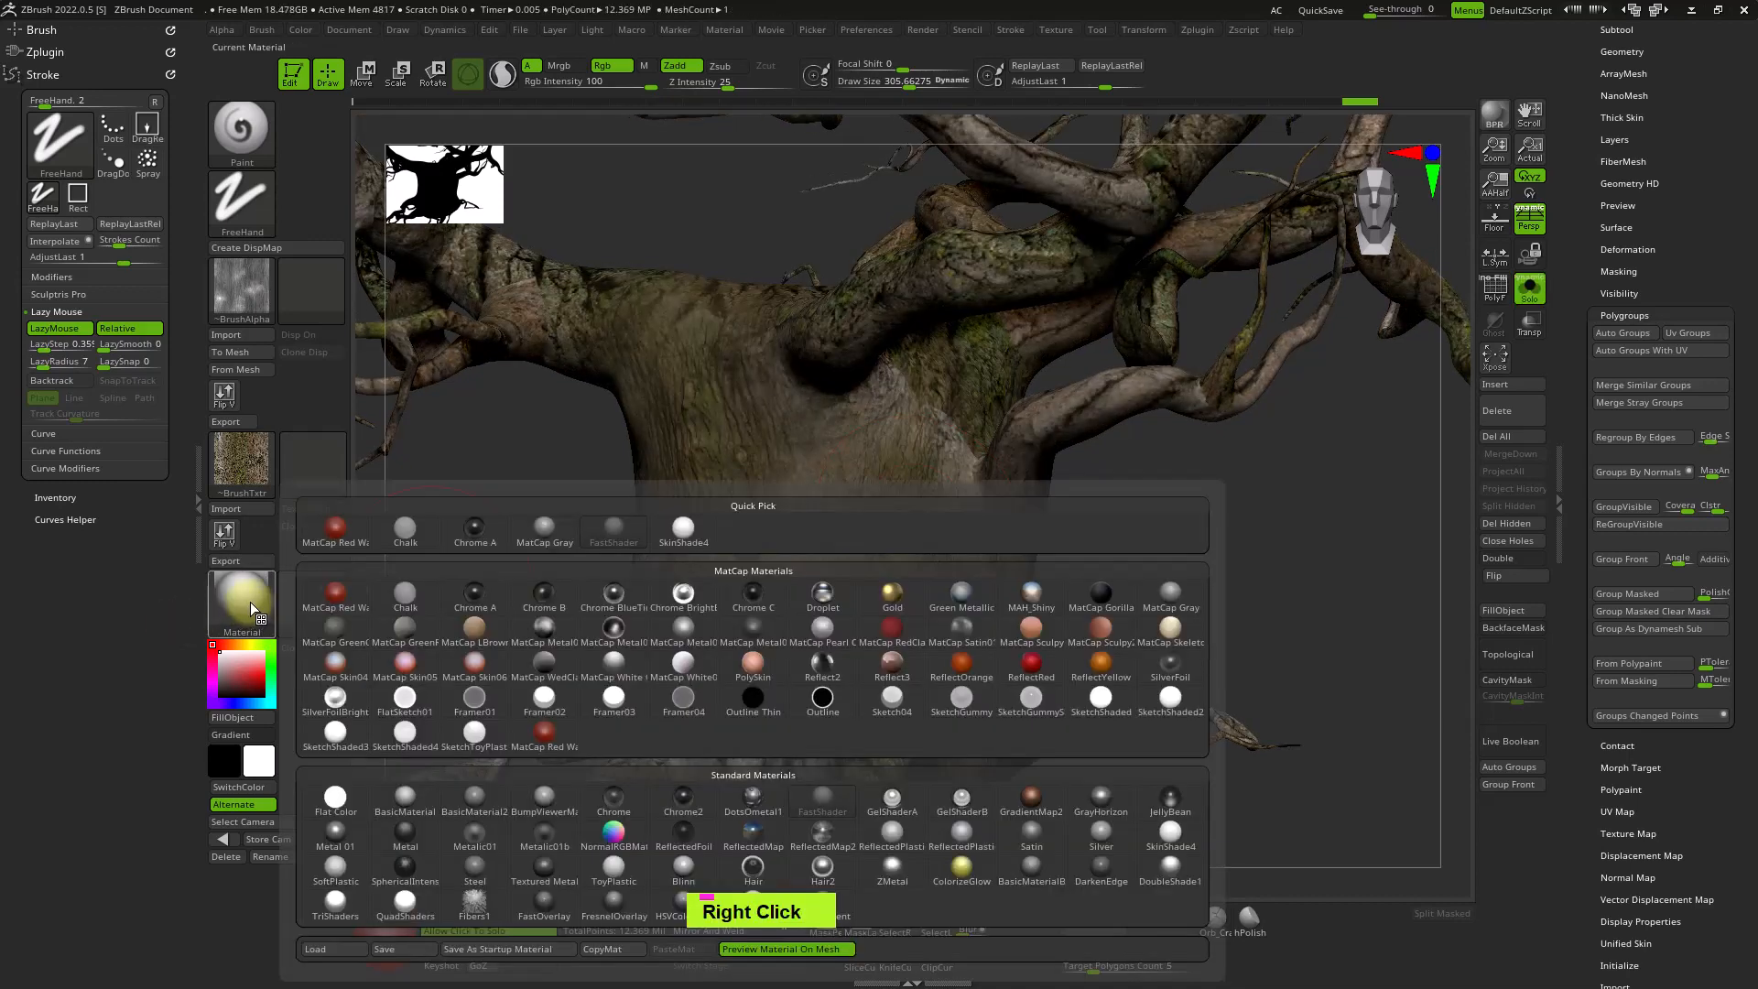
left_click(684, 531)
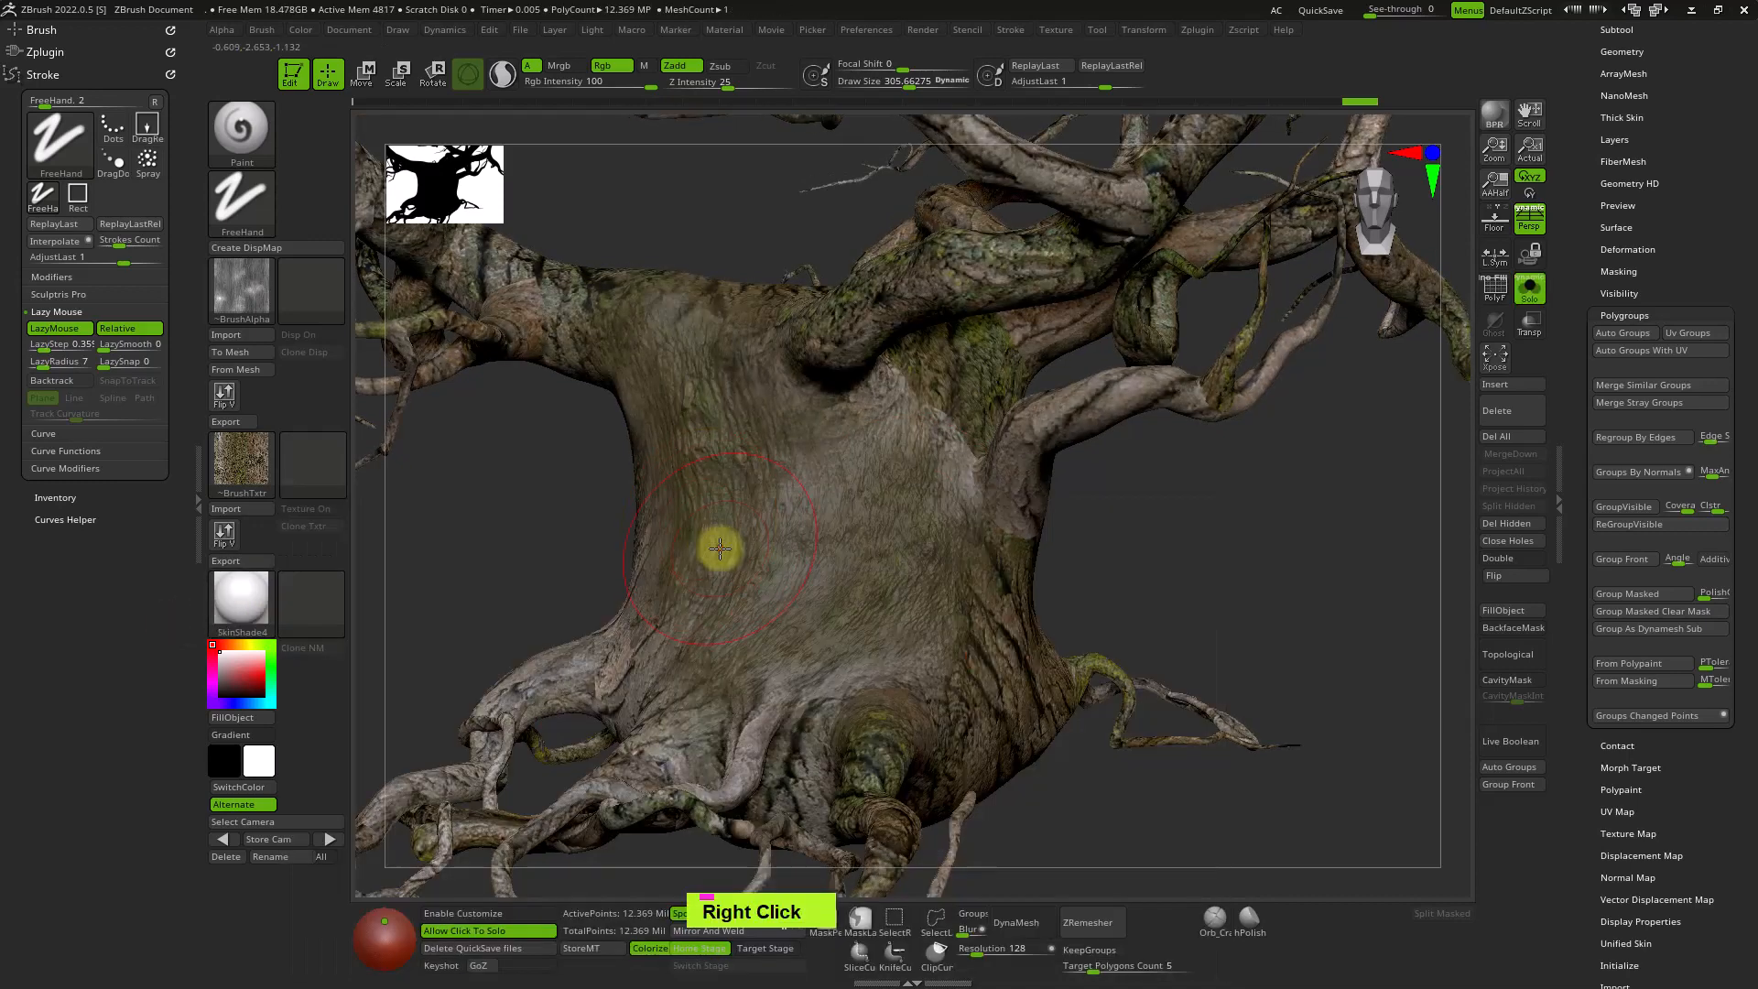
Dock the Material palette alongside the Stroke palette and expand the SkinShade4 Modifiers.
left_click(40, 73)
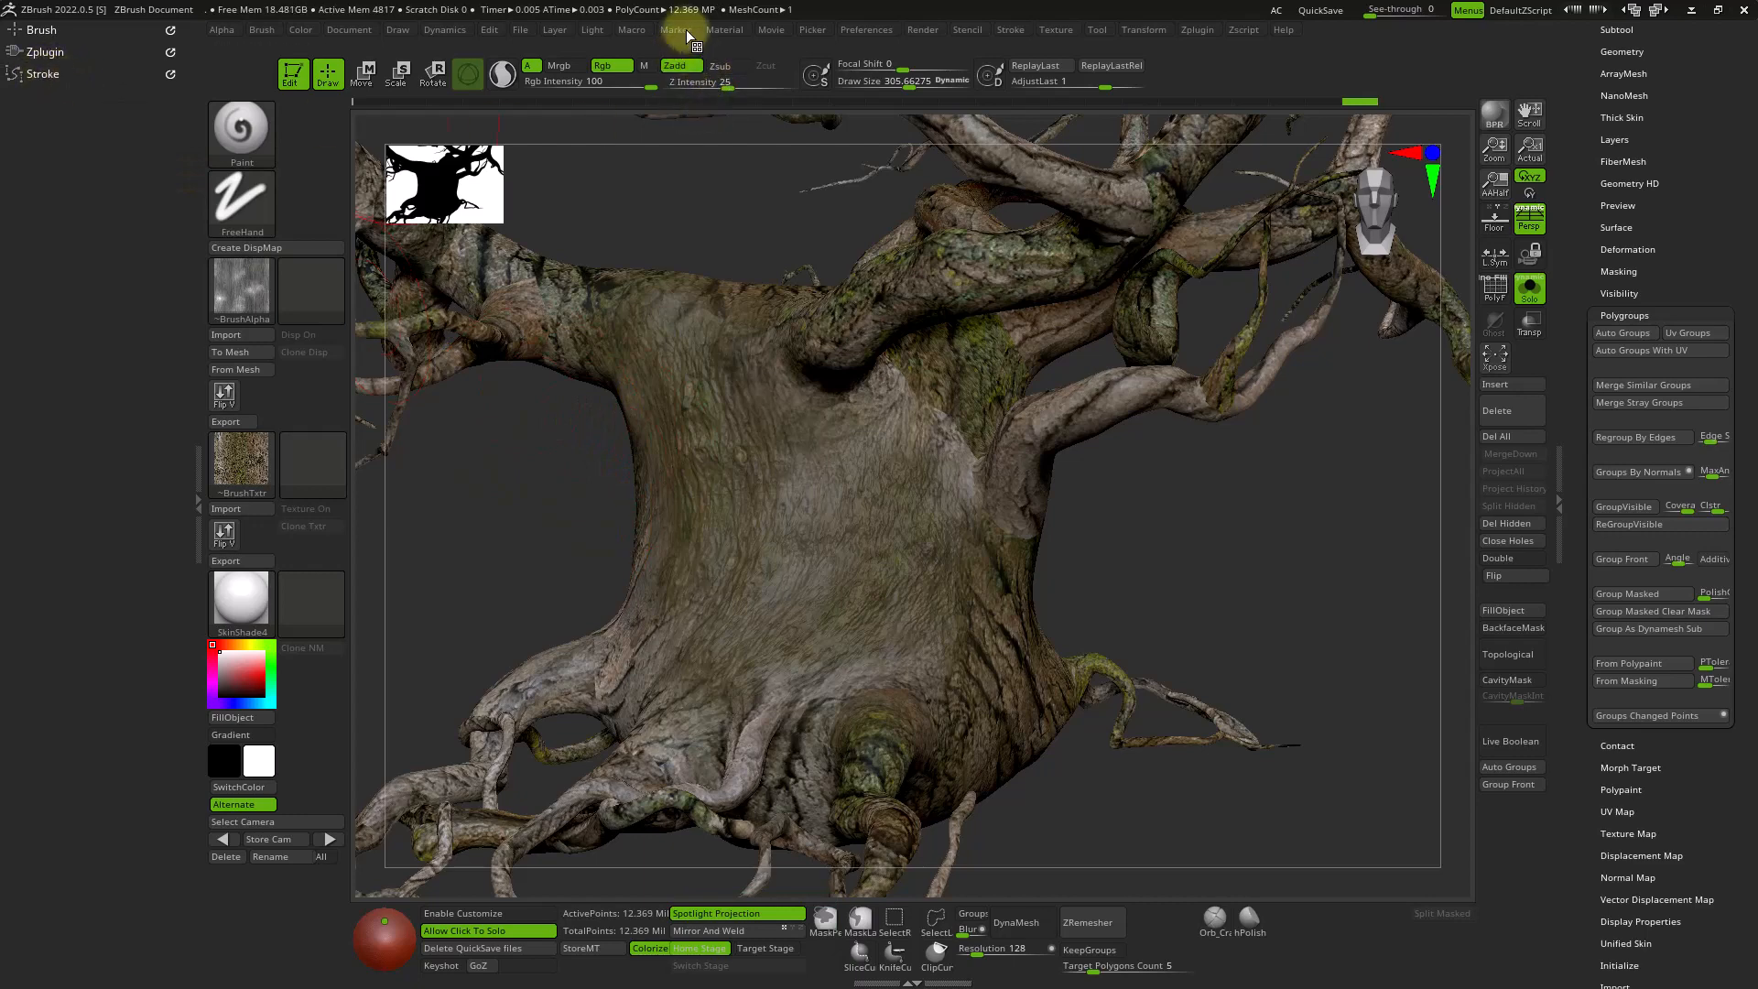
left_click(713, 29)
left_click_drag(714, 52, 5, 142)
left_click(53, 384)
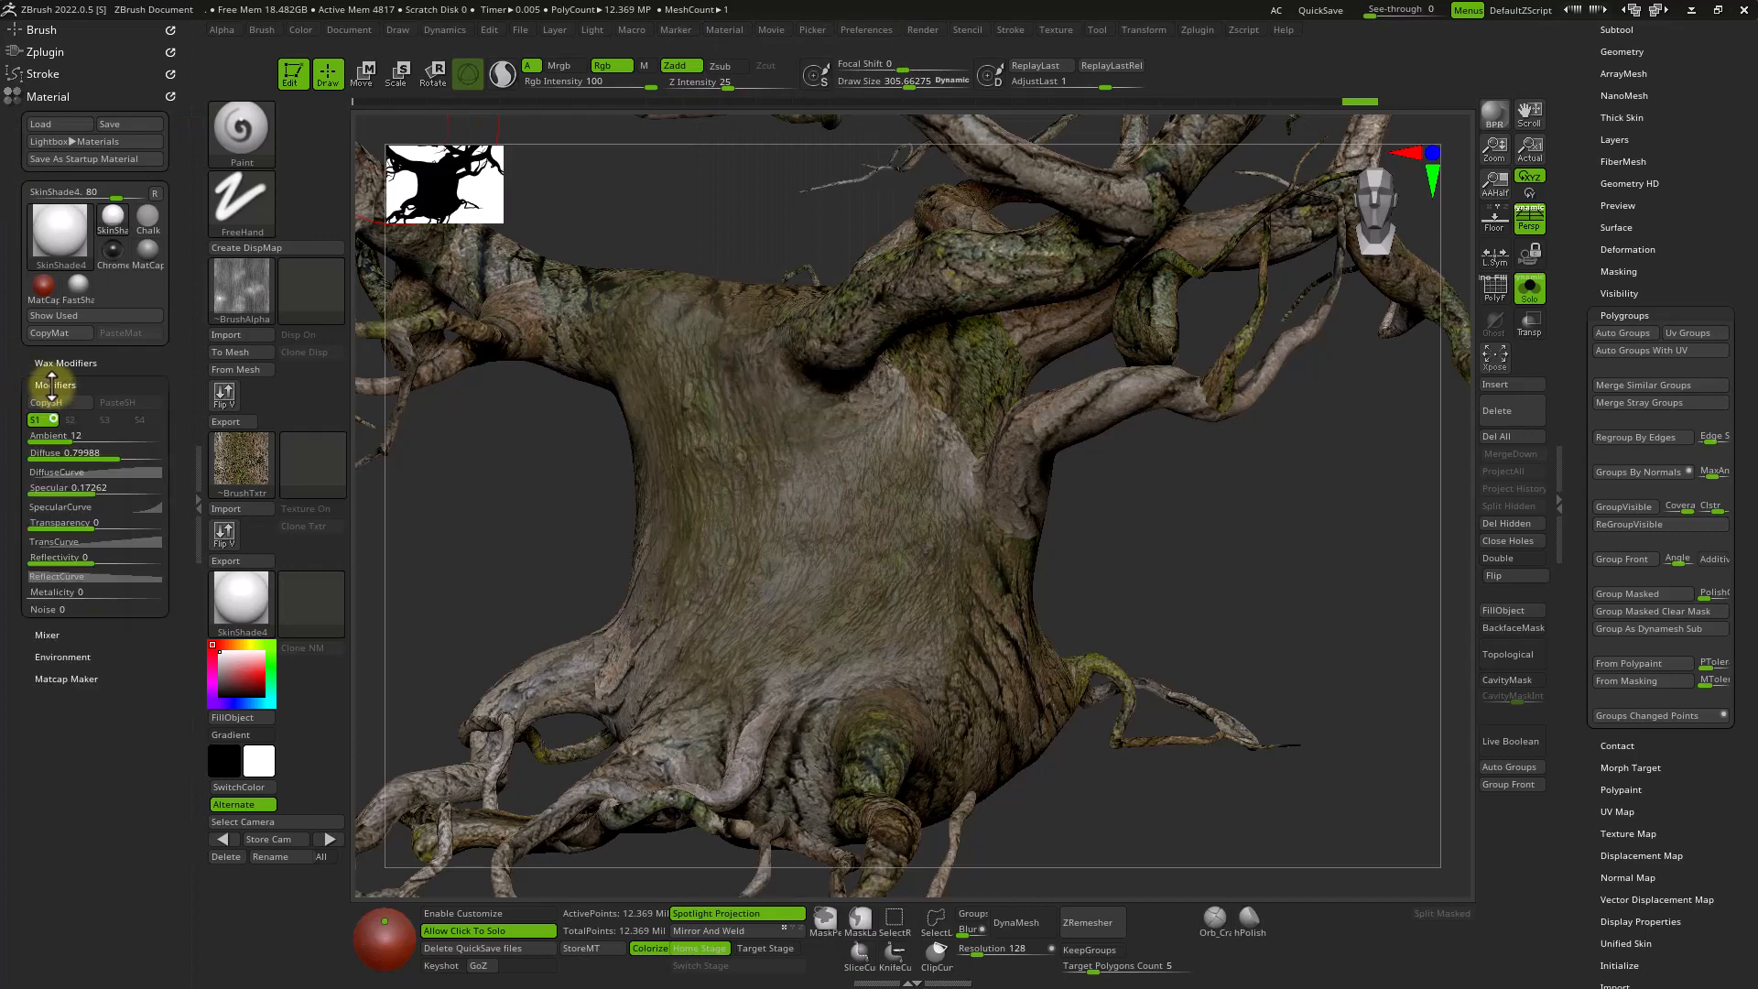
Set the SkinShade4 material's Specular to 0.00915 and Ambient to 19.
left_click_drag(12, 375, 10, 331)
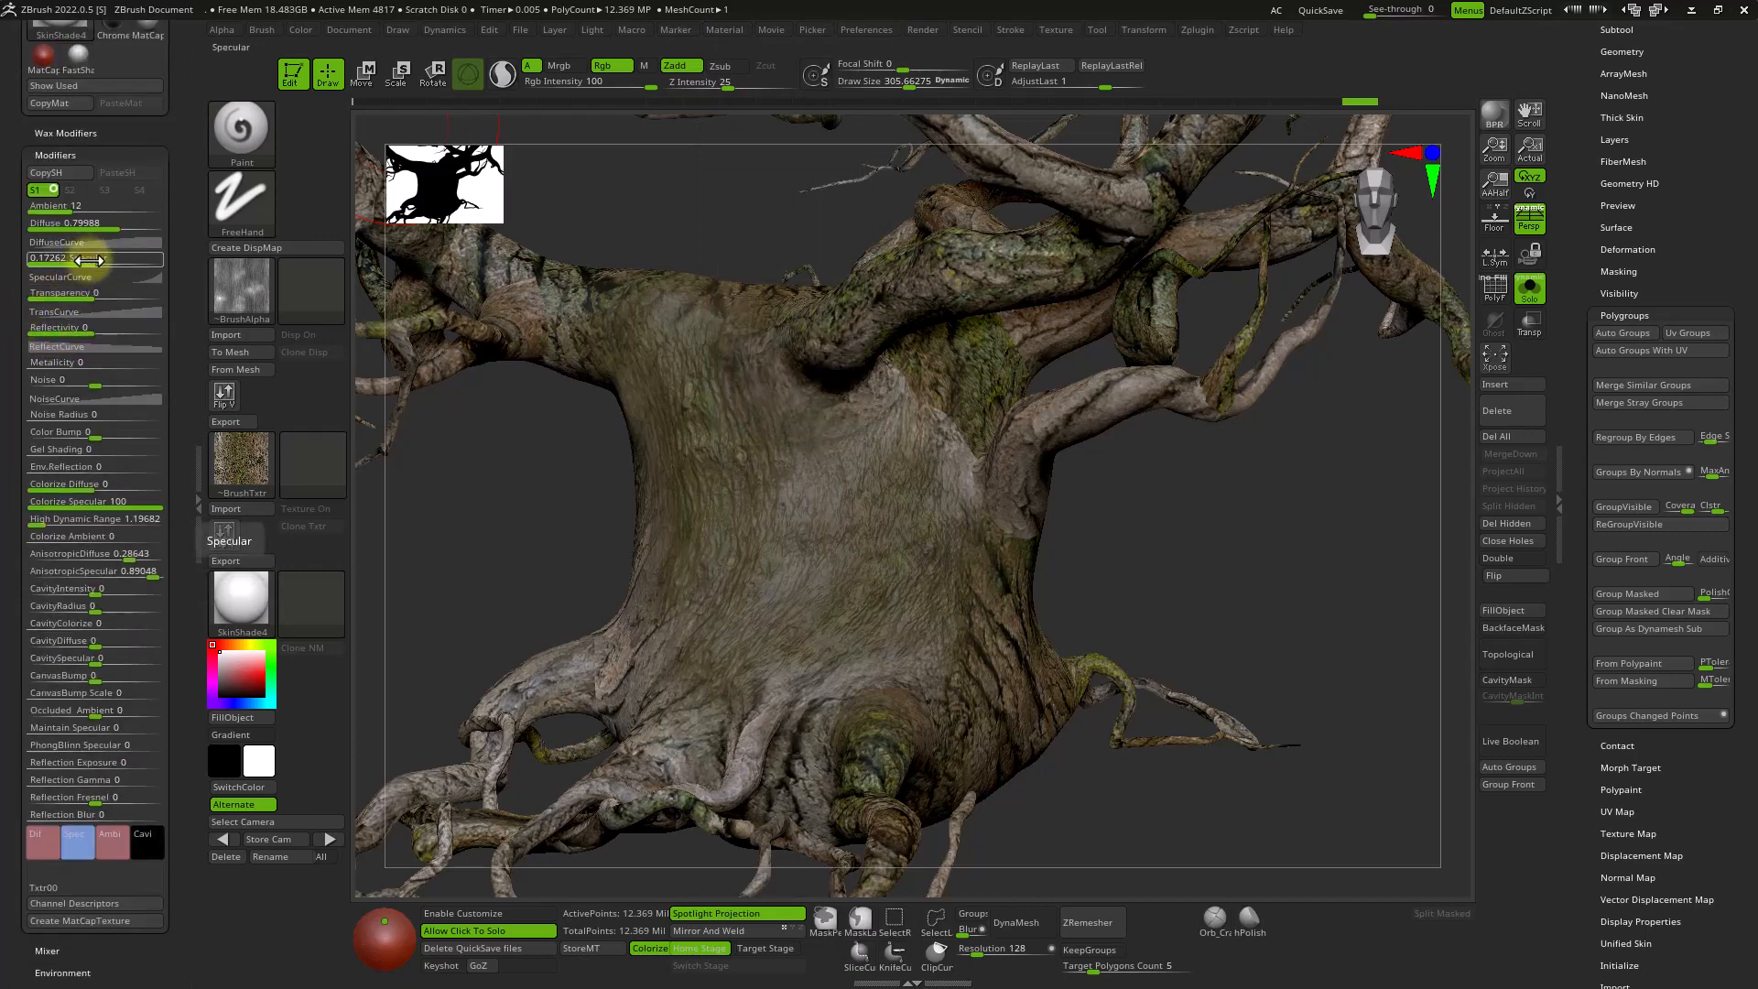
left_click_drag(89, 261, 68, 263)
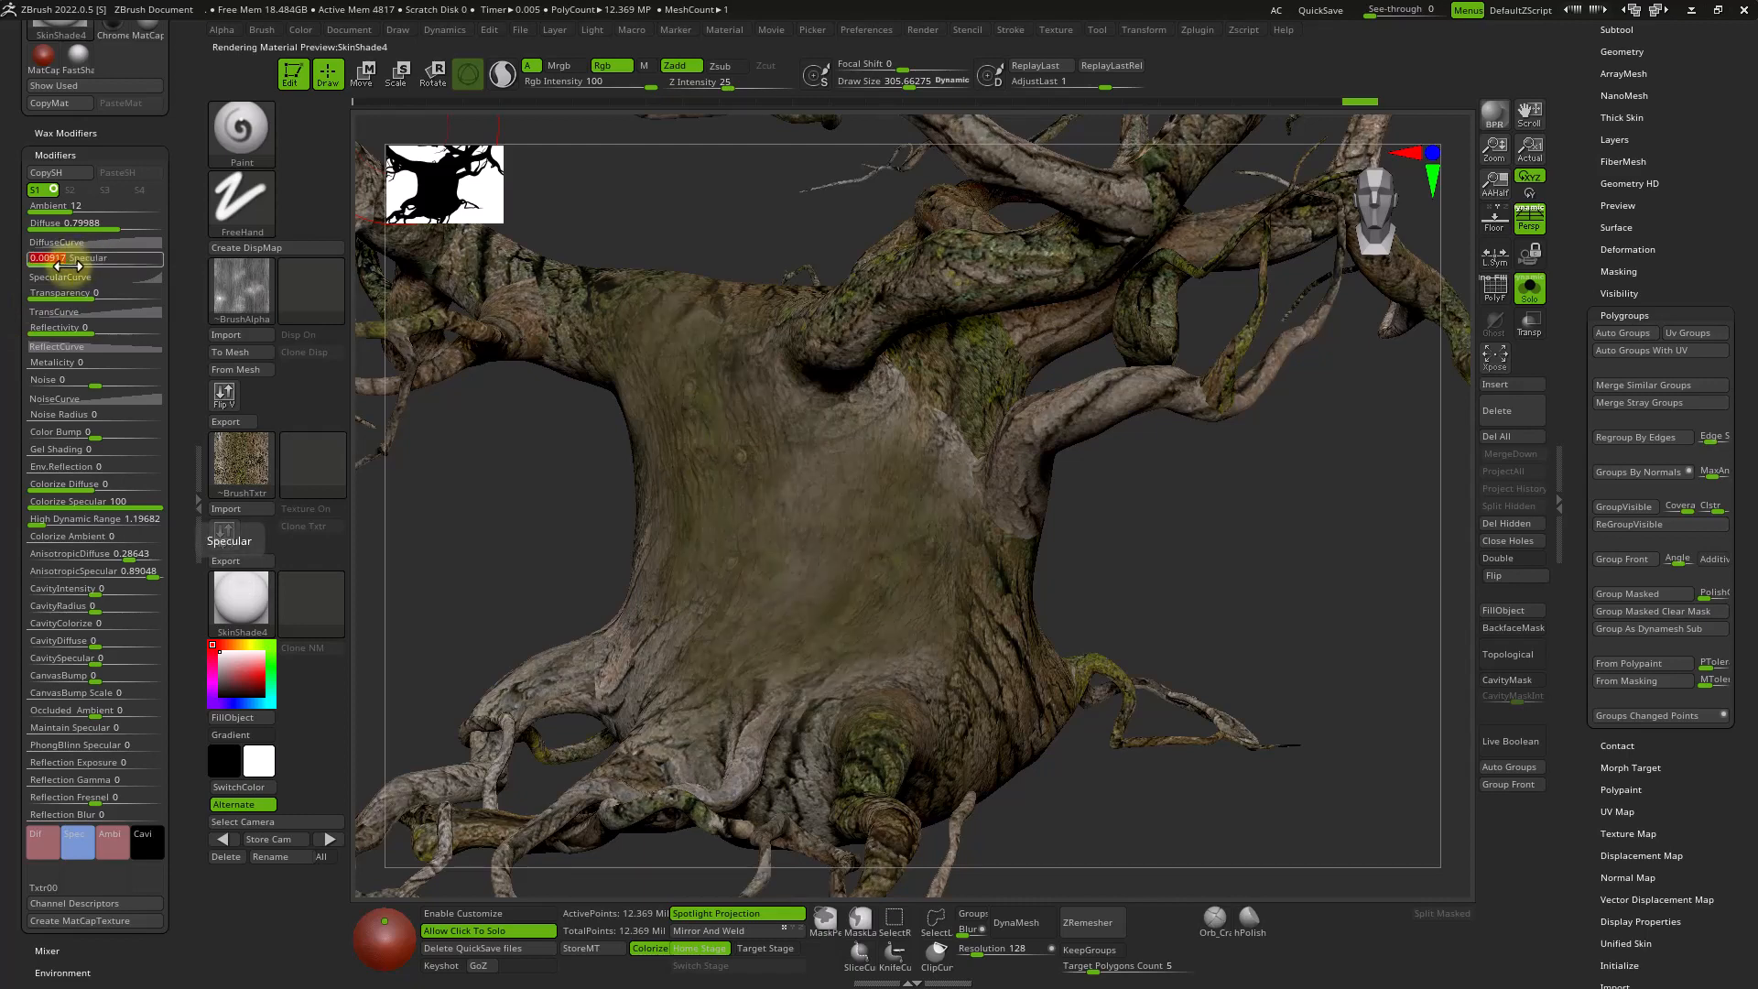
right_click_drag(892, 562, 883, 561)
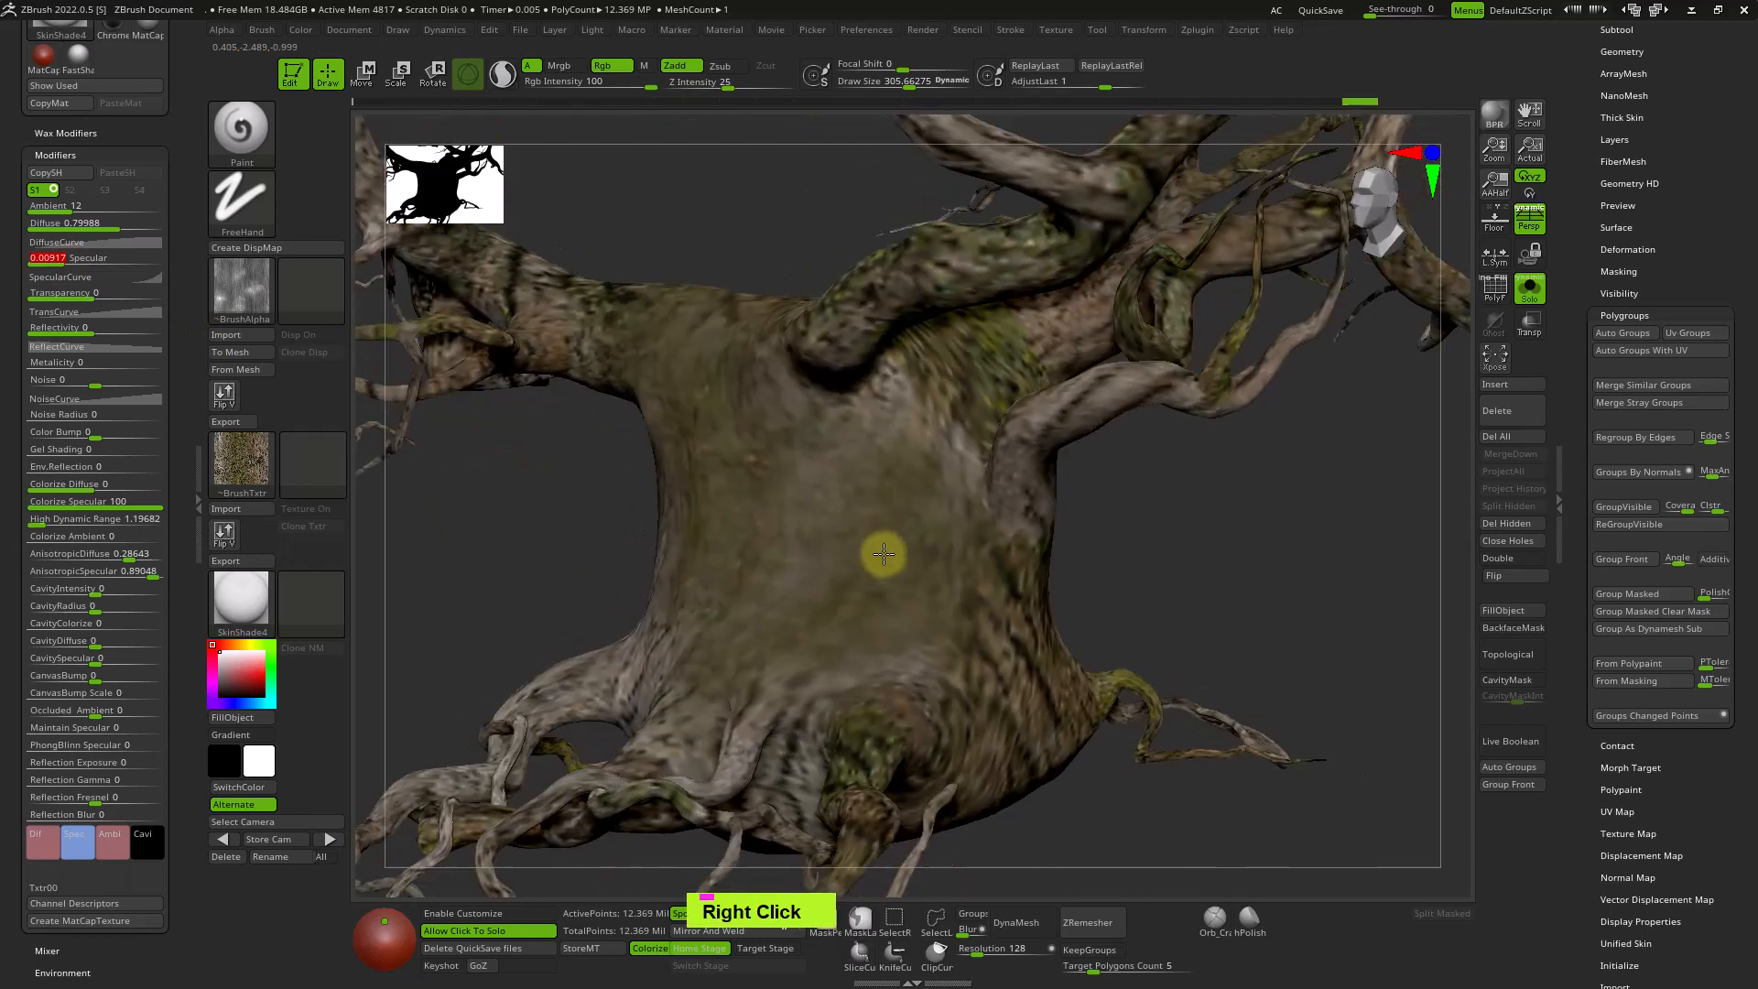
right_click(883, 561)
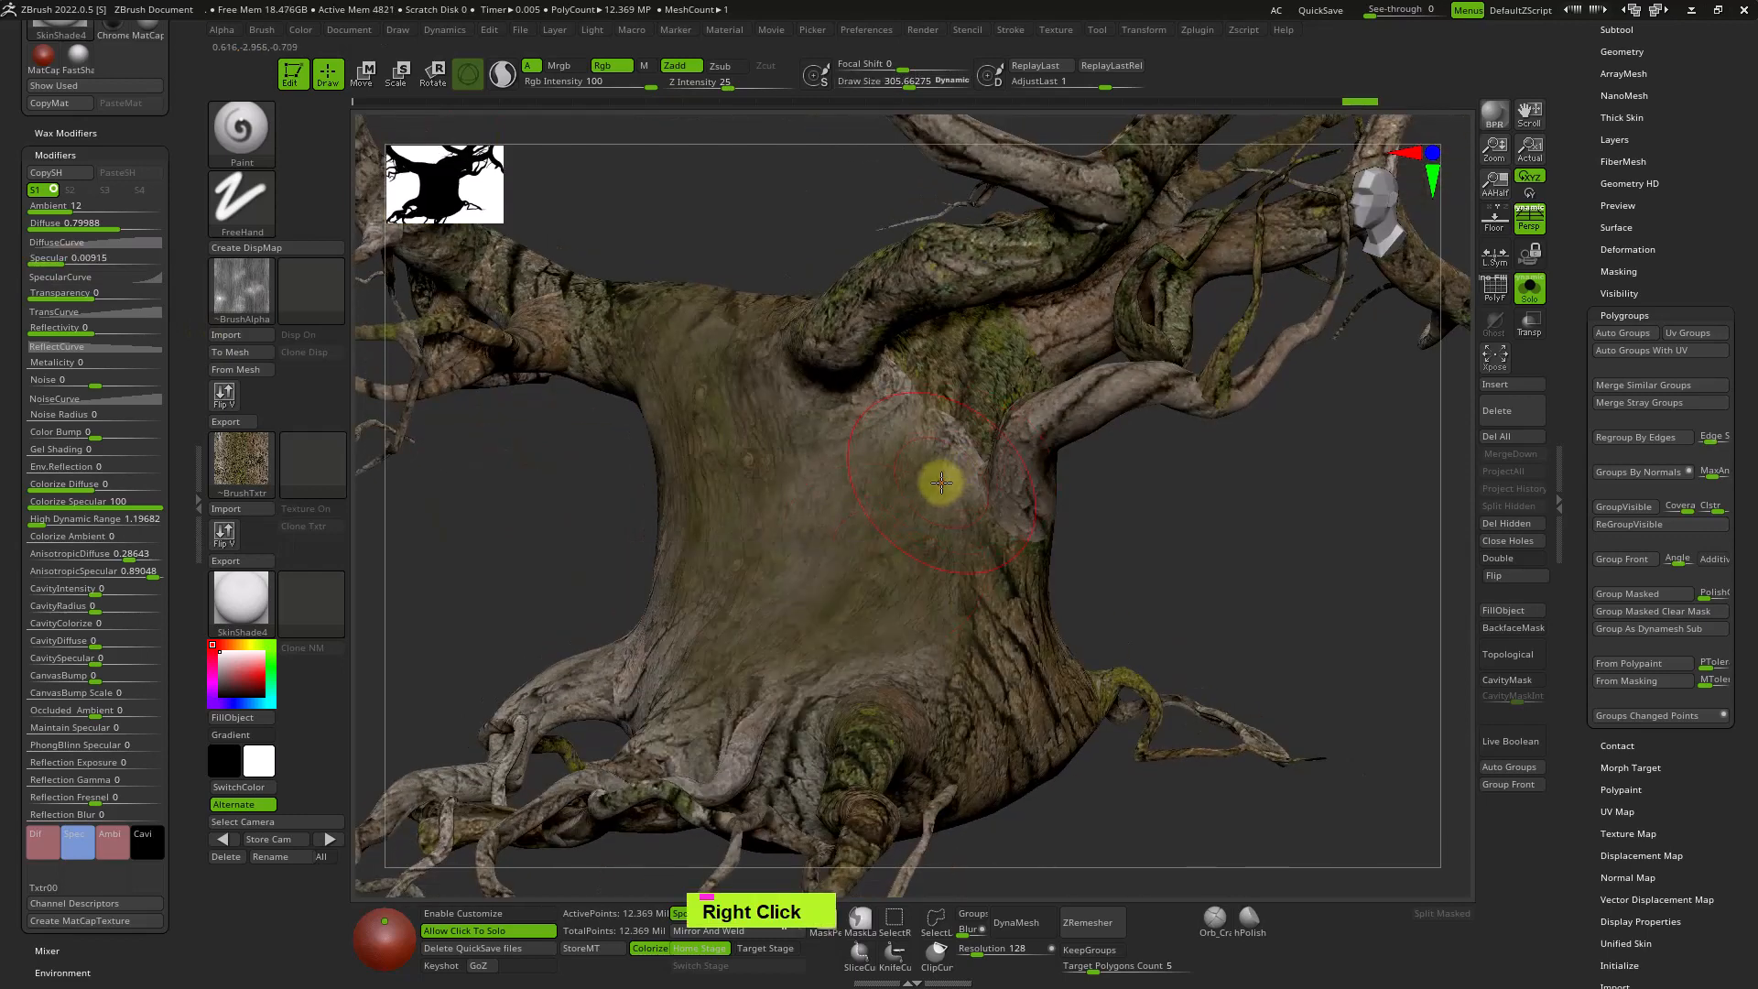
mouse_move(78, 207)
left_mouse_down()
mouse_move(106, 210)
mouse_move(87, 210)
left_mouse_up()
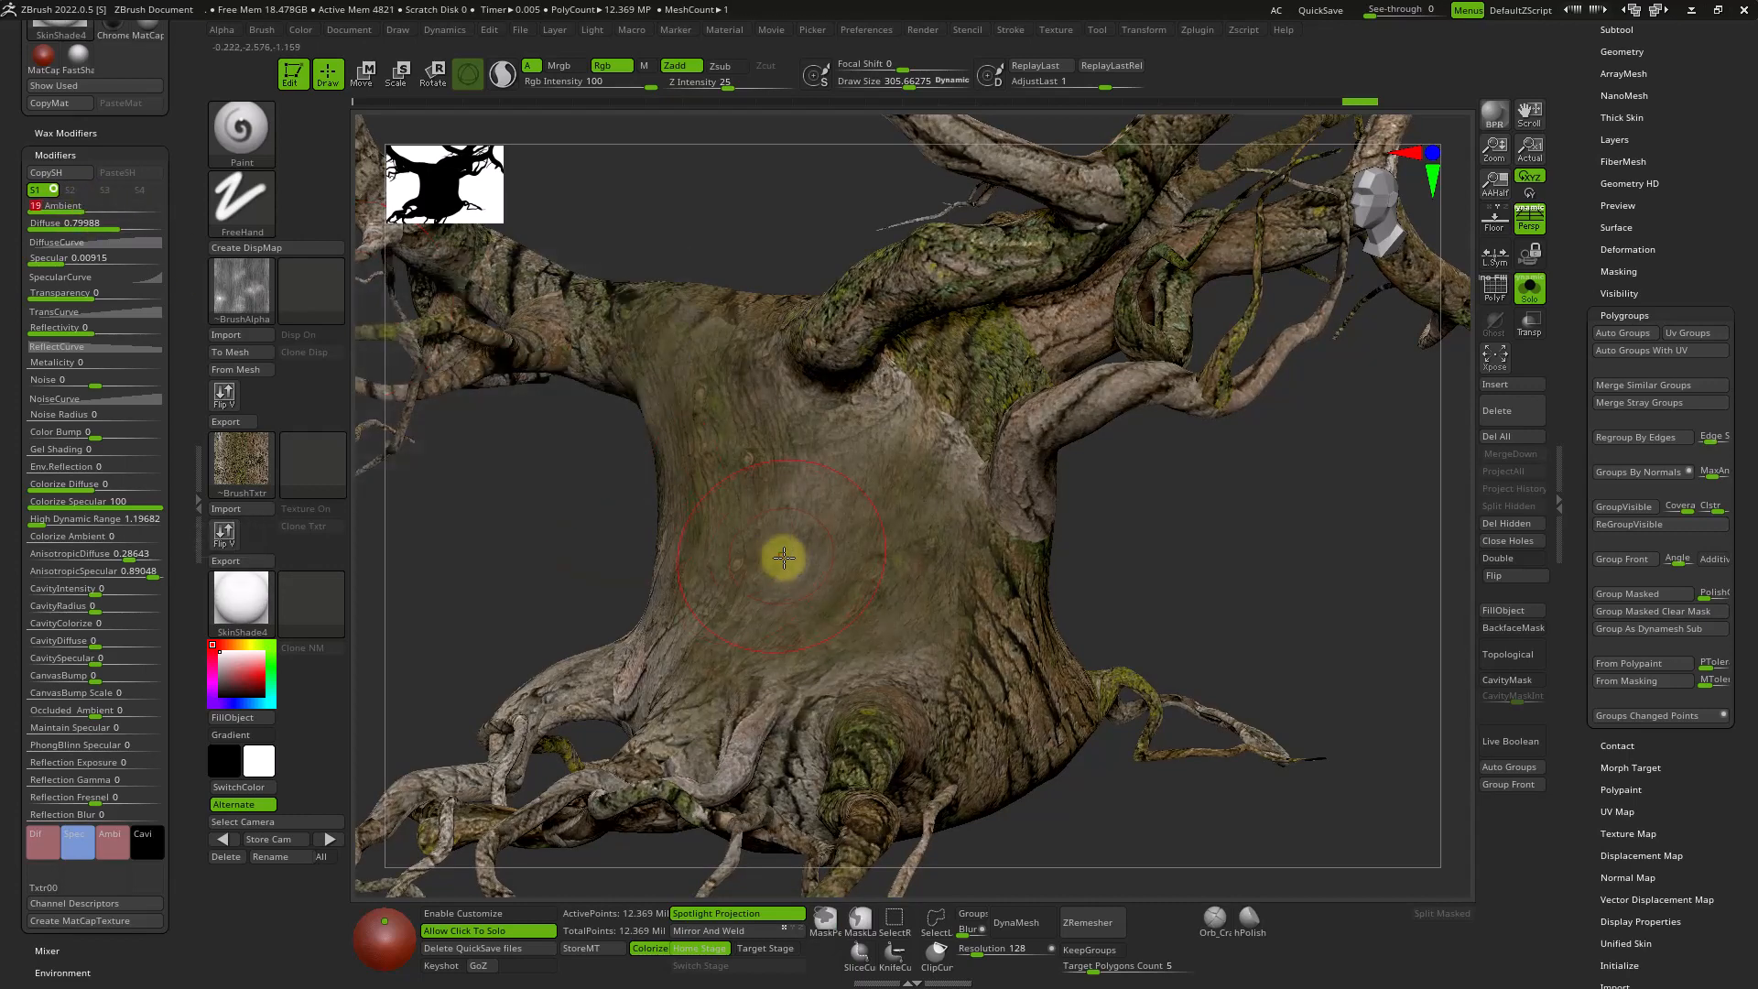
Paint more bark over the remaining pale area on the side of the trunk below the upper branches.
mouse_move(904, 582)
right_mouse_down("alt")
mouse_move(788, 486)
mouse_move(910, 522)
mouse_move(858, 632)
mouse_move(864, 577)
right_mouse_up("alt")
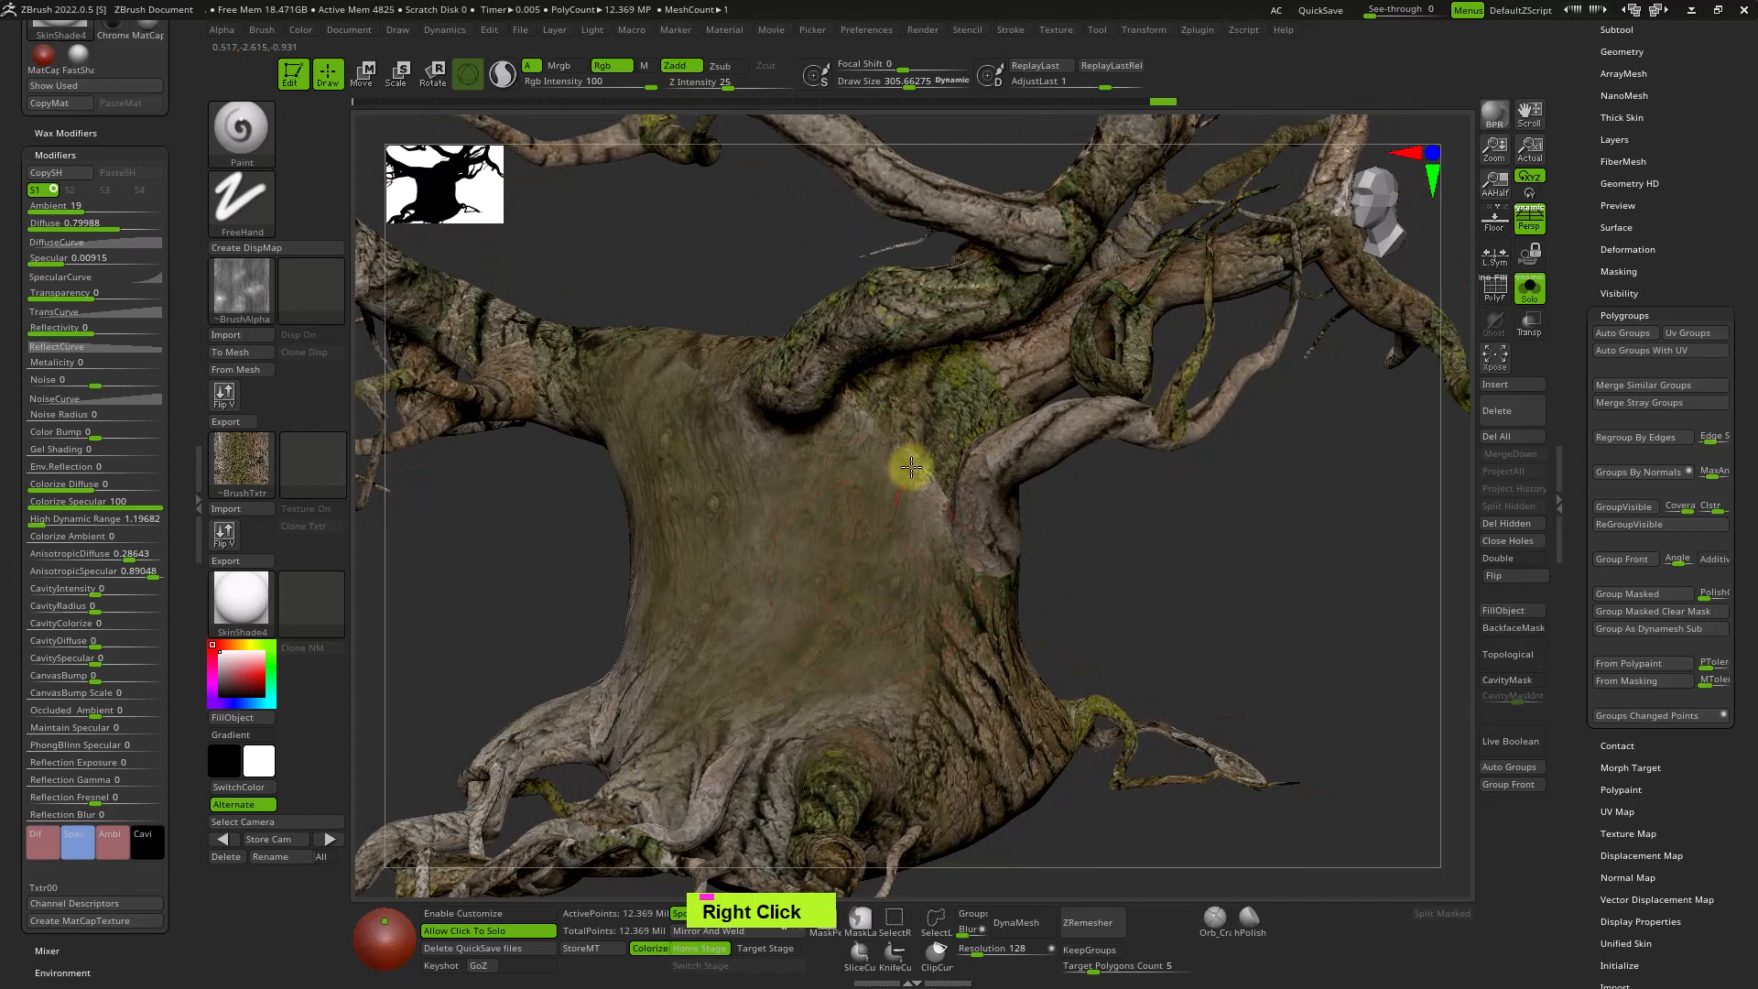
right_click_drag(895, 503, 404, 635, "alt")
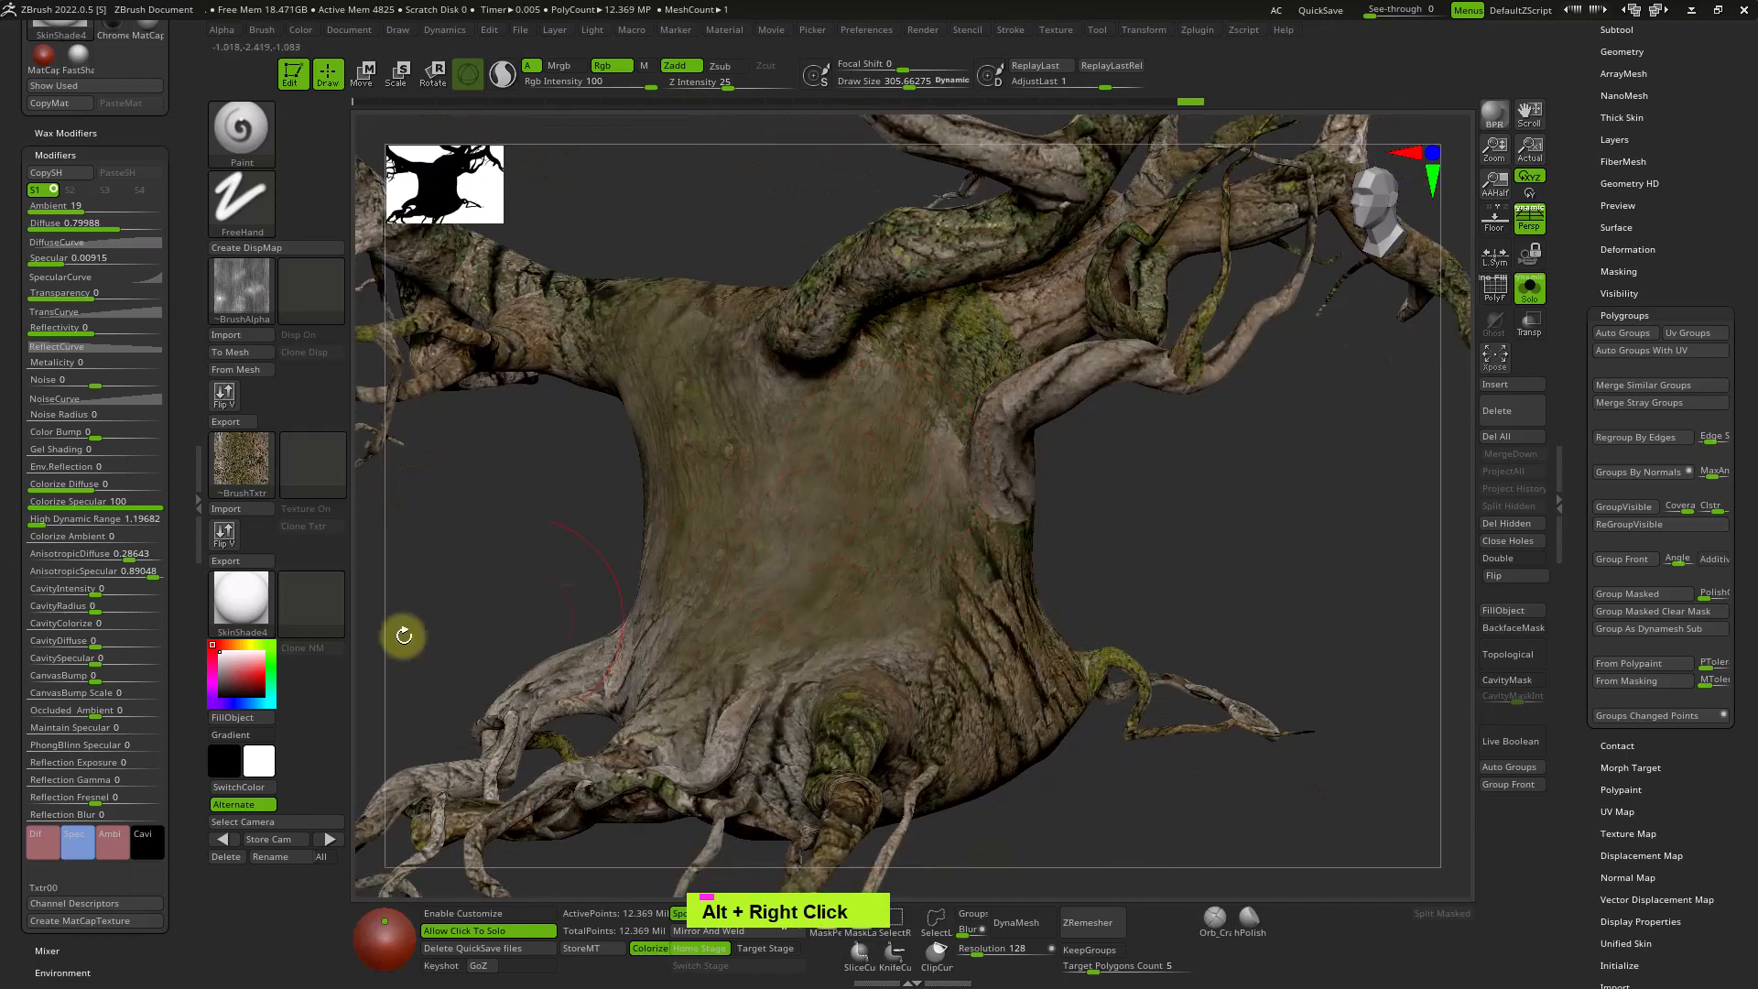
Apply the NormalRGBMat material to the tree and examine the painted bark relief around the trunk.
left_click(244, 607)
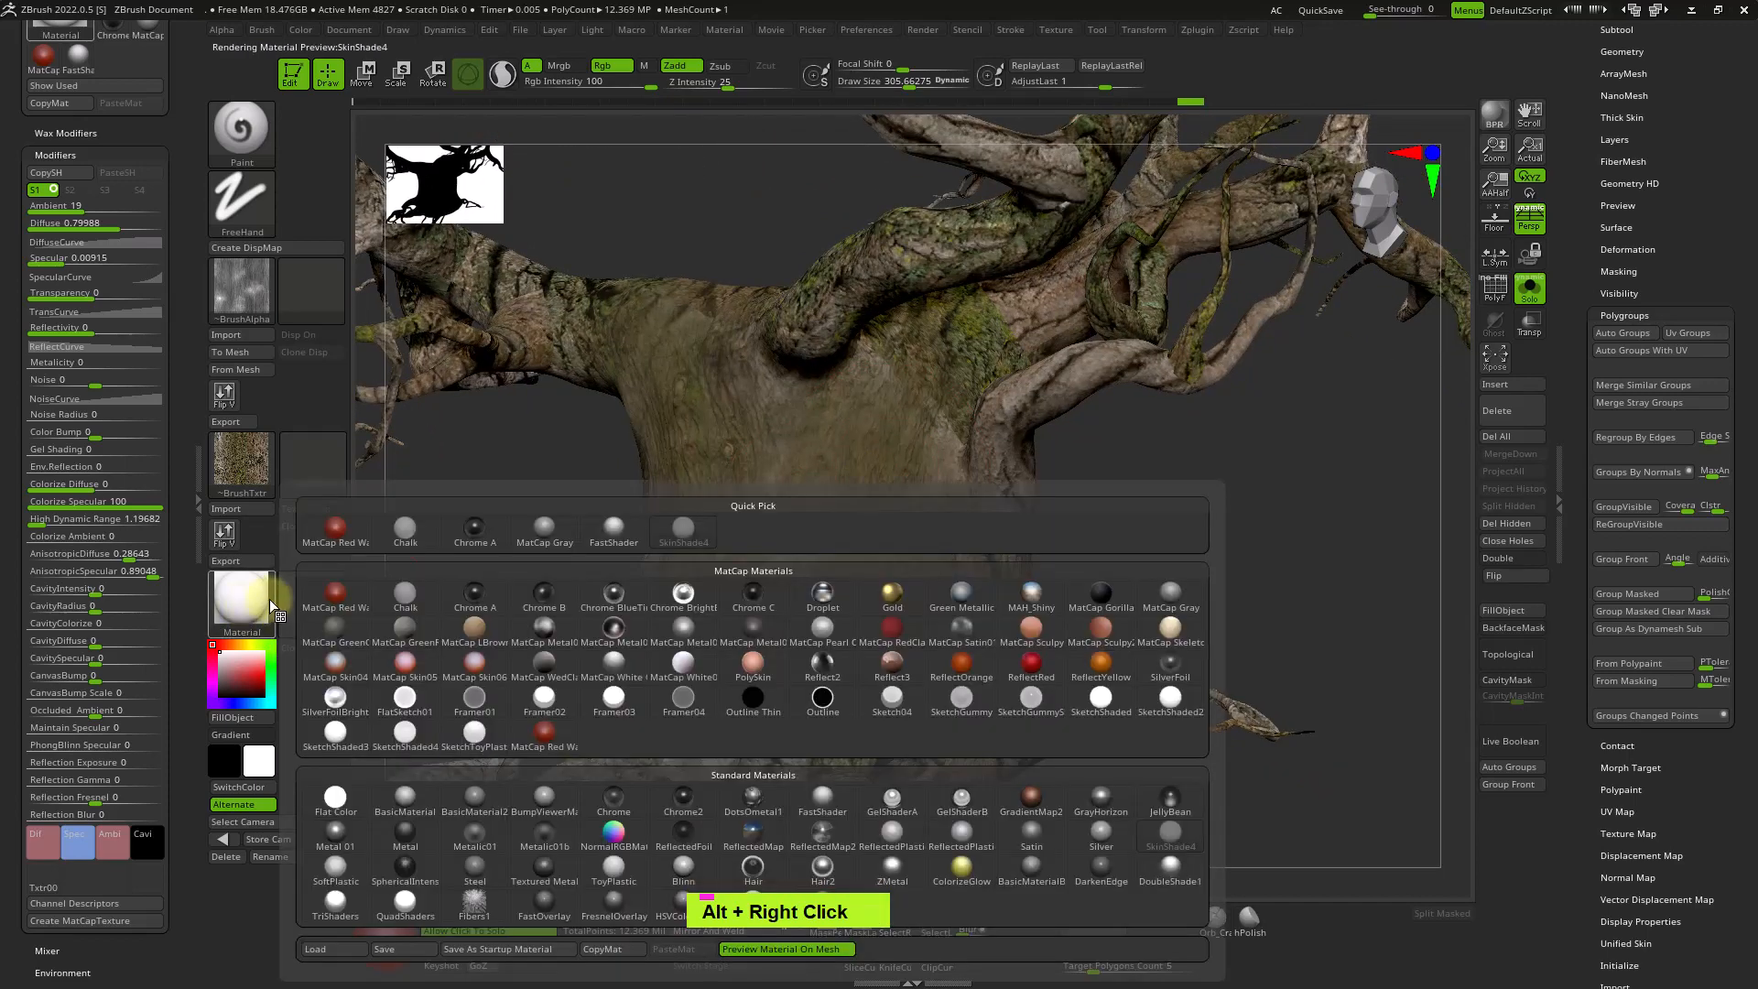
left_click(613, 831)
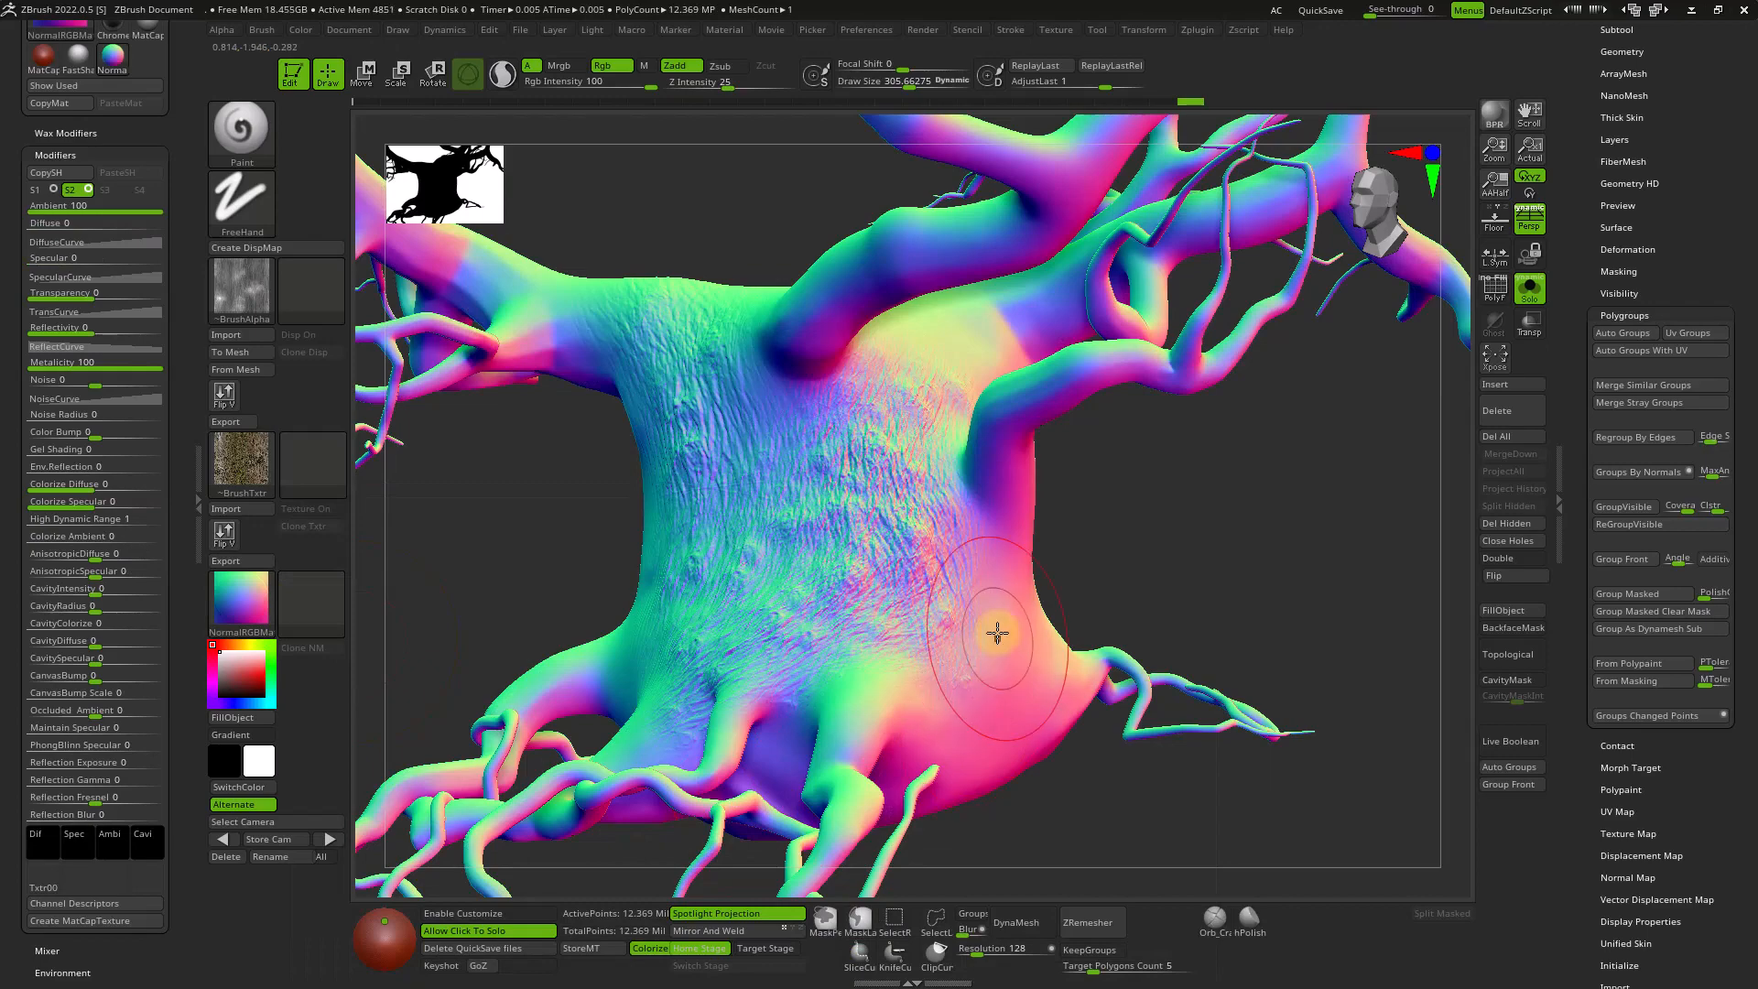
right_click_drag(997, 628, 917, 643)
mouse_move(888, 645)
right_mouse_down()
mouse_move(907, 616)
mouse_move(876, 629)
mouse_move(907, 614)
mouse_move(895, 628)
mouse_move(953, 659)
mouse_move(871, 580)
mouse_move(830, 570)
mouse_move(833, 596)
mouse_move(534, 645)
right_mouse_up()
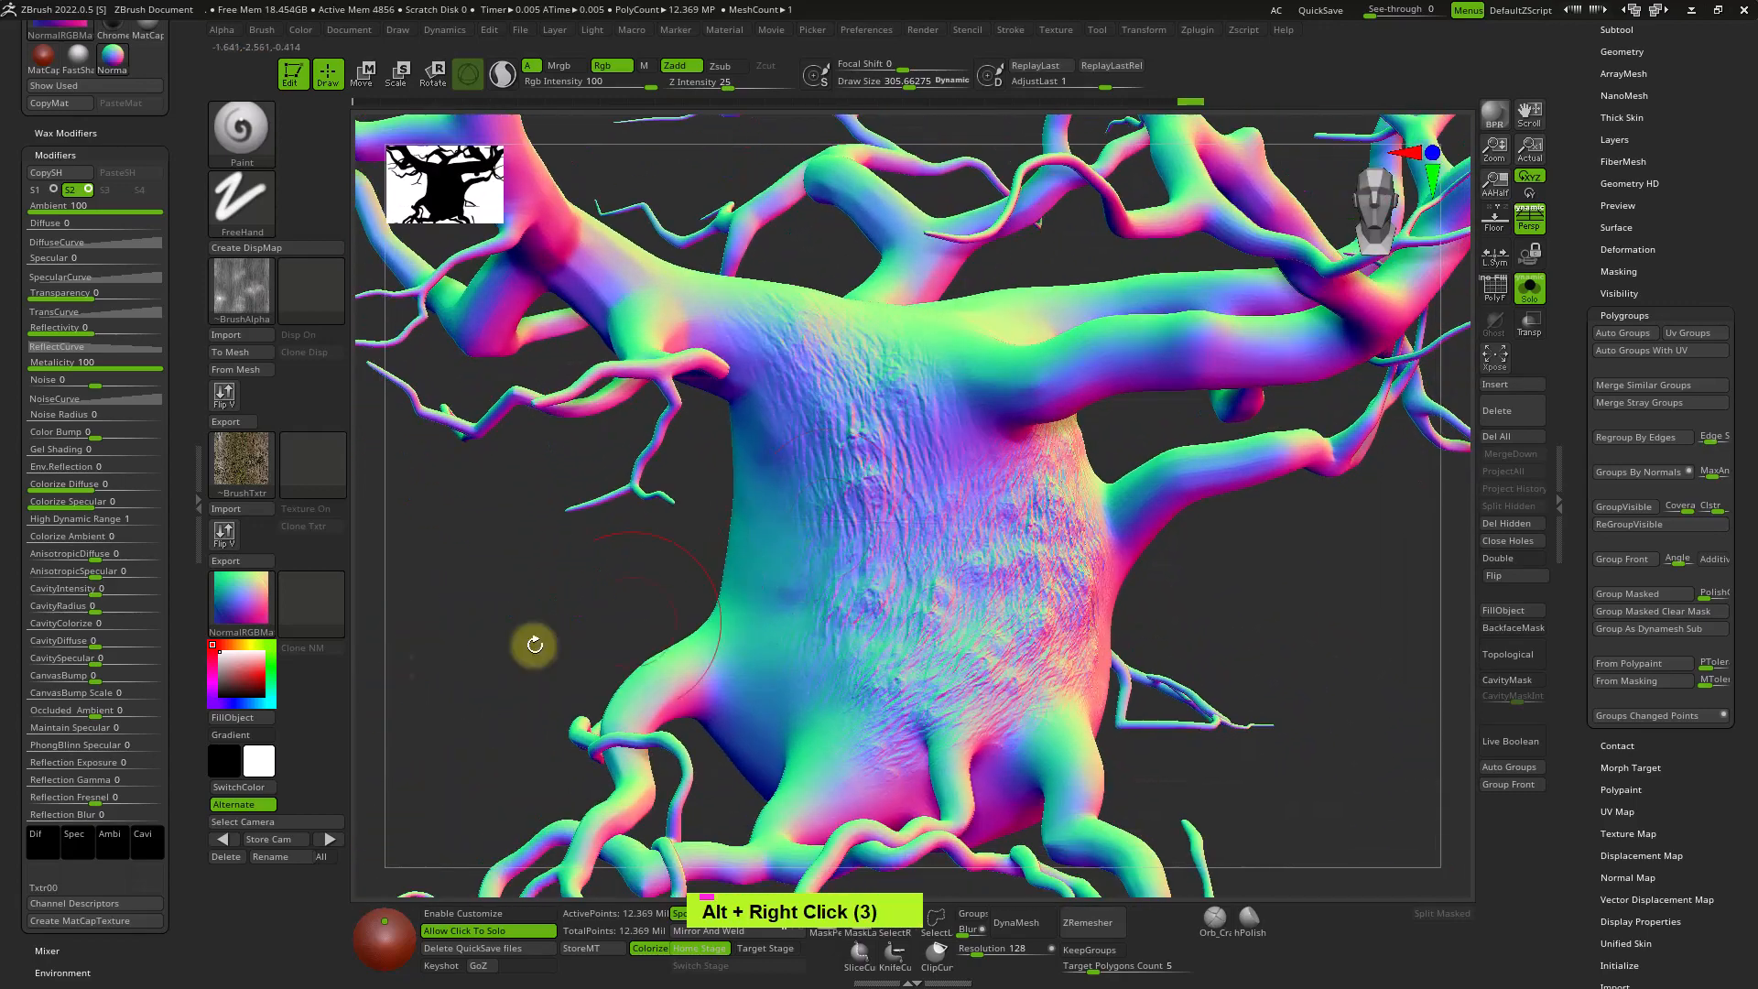
Apply the SkinShade4 material to the tree in place of NormalRGBMat.
left_click(232, 601)
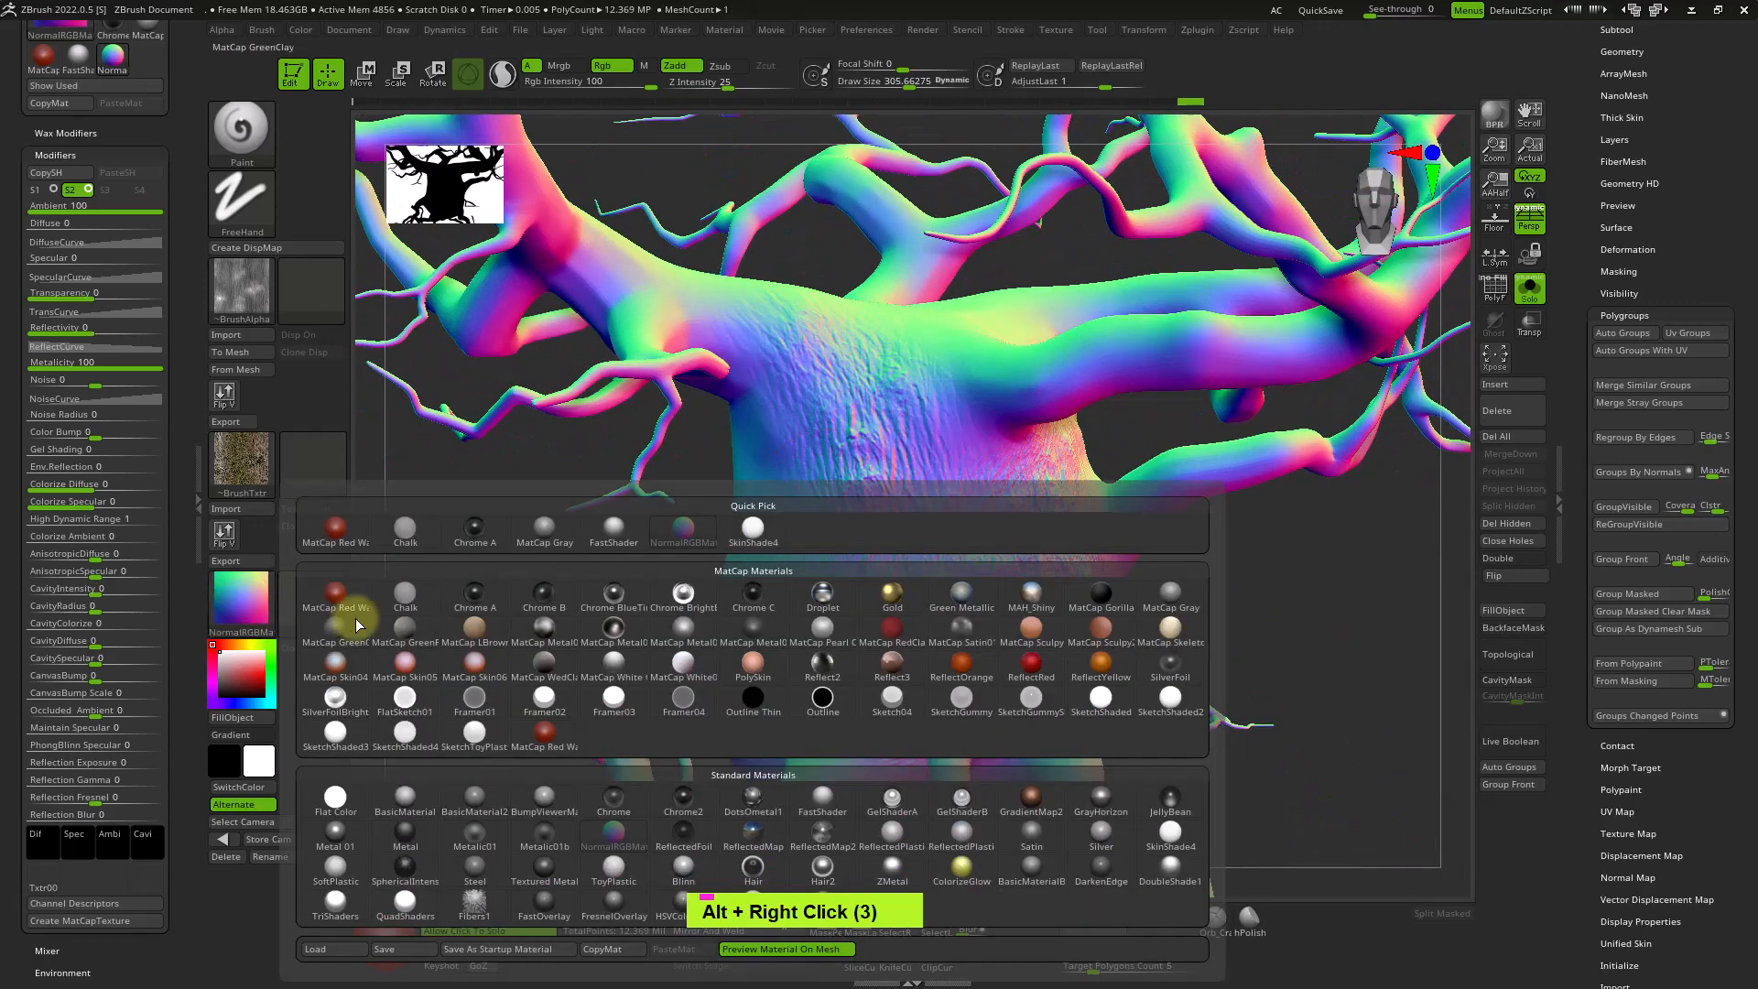
left_click(753, 531)
right_click_drag(986, 632, 917, 603, "alt")
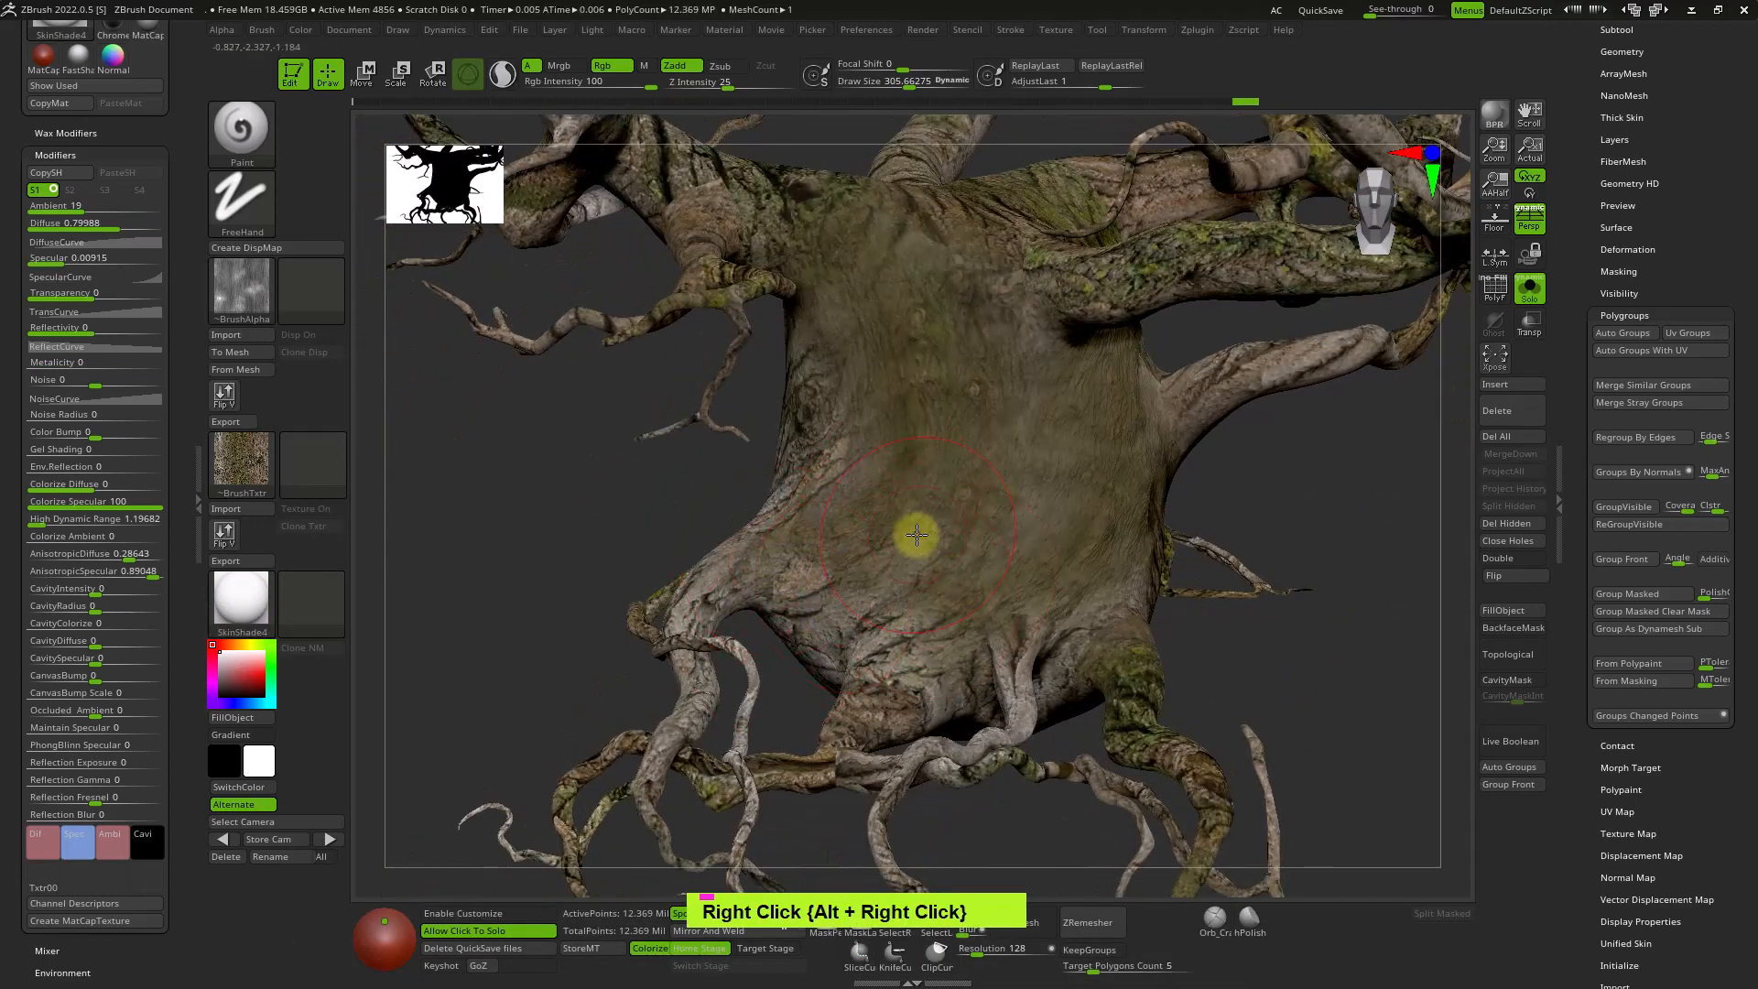
Paint bark over the lower trunk where it meets the roots, reducing the draw size to about 222.
double_click(910, 592)
mouse_move(910, 593)
right_mouse_down("alt")
mouse_move(871, 510)
mouse_move(882, 619)
mouse_move(884, 560)
right_mouse_up("alt")
key("s")
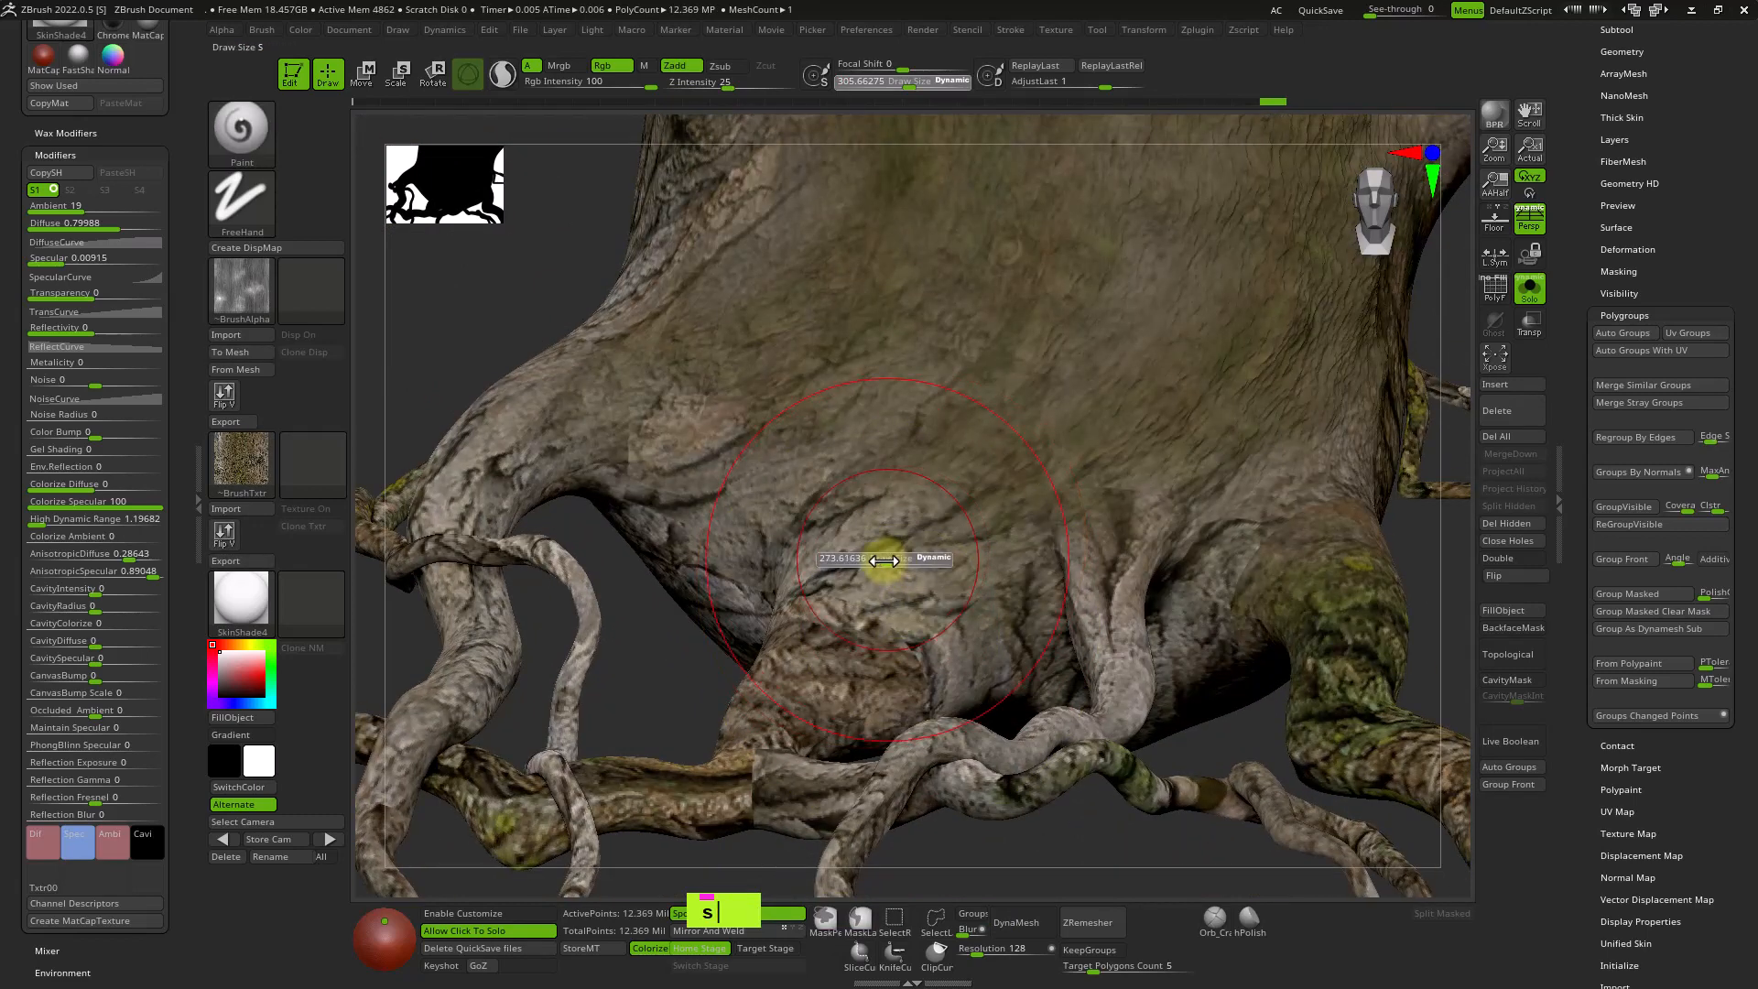
left_click_drag(884, 561, 873, 560)
mouse_move(836, 663)
left_mouse_down()
mouse_move(879, 608)
mouse_move(840, 428)
mouse_move(794, 411)
left_mouse_up()
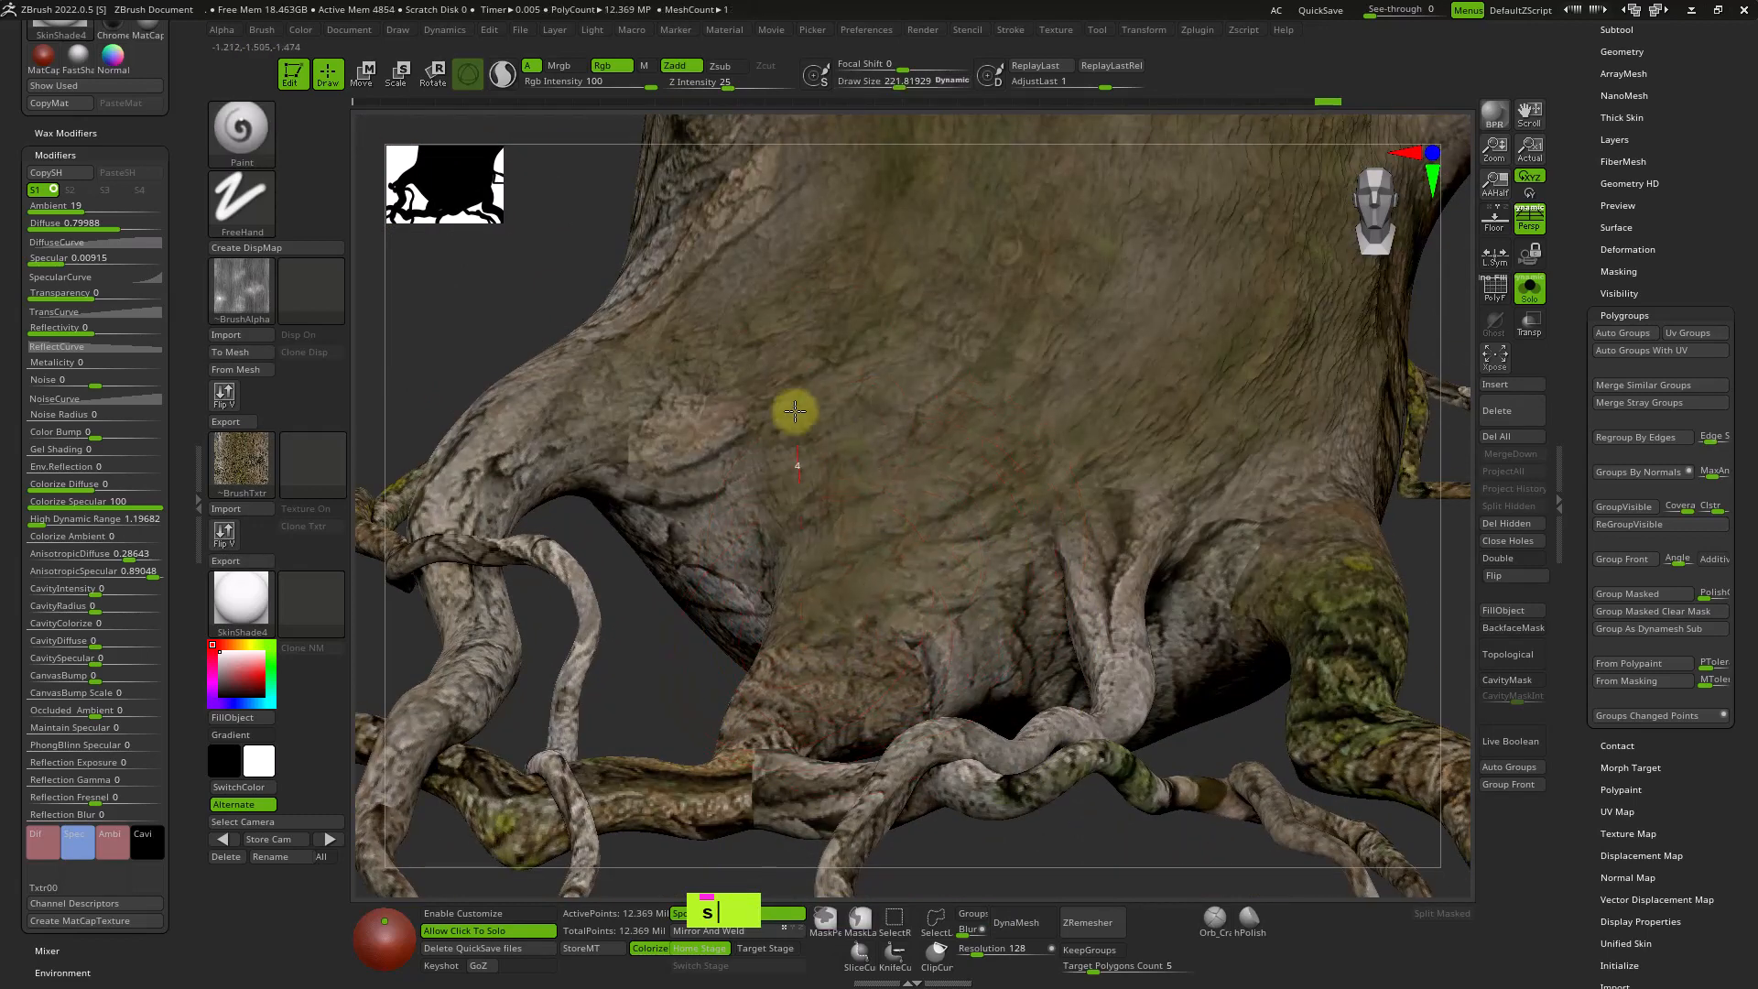
Extend the bark up the side of the trunk toward the upper branches and set the draw size to about 140.
right_click_drag(718, 404, 742, 565, "alt")
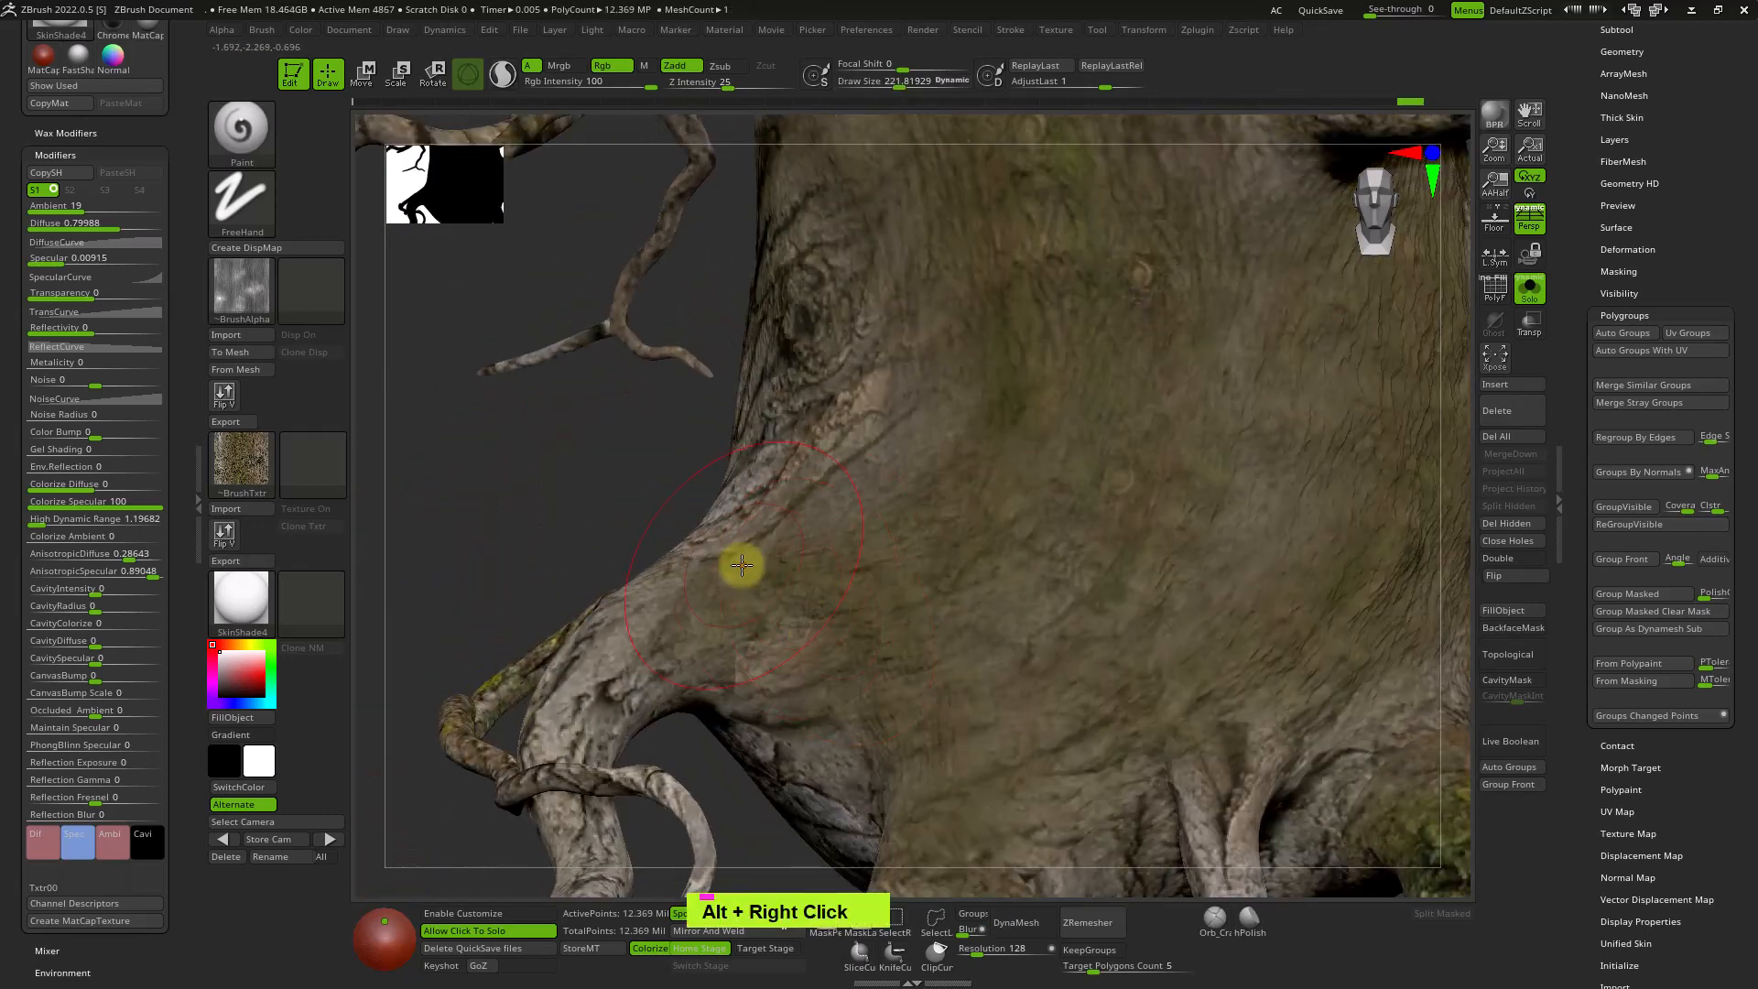
mouse_move(871, 329)
right_mouse_down("alt")
mouse_move(906, 581)
mouse_move(887, 455)
right_mouse_up("alt")
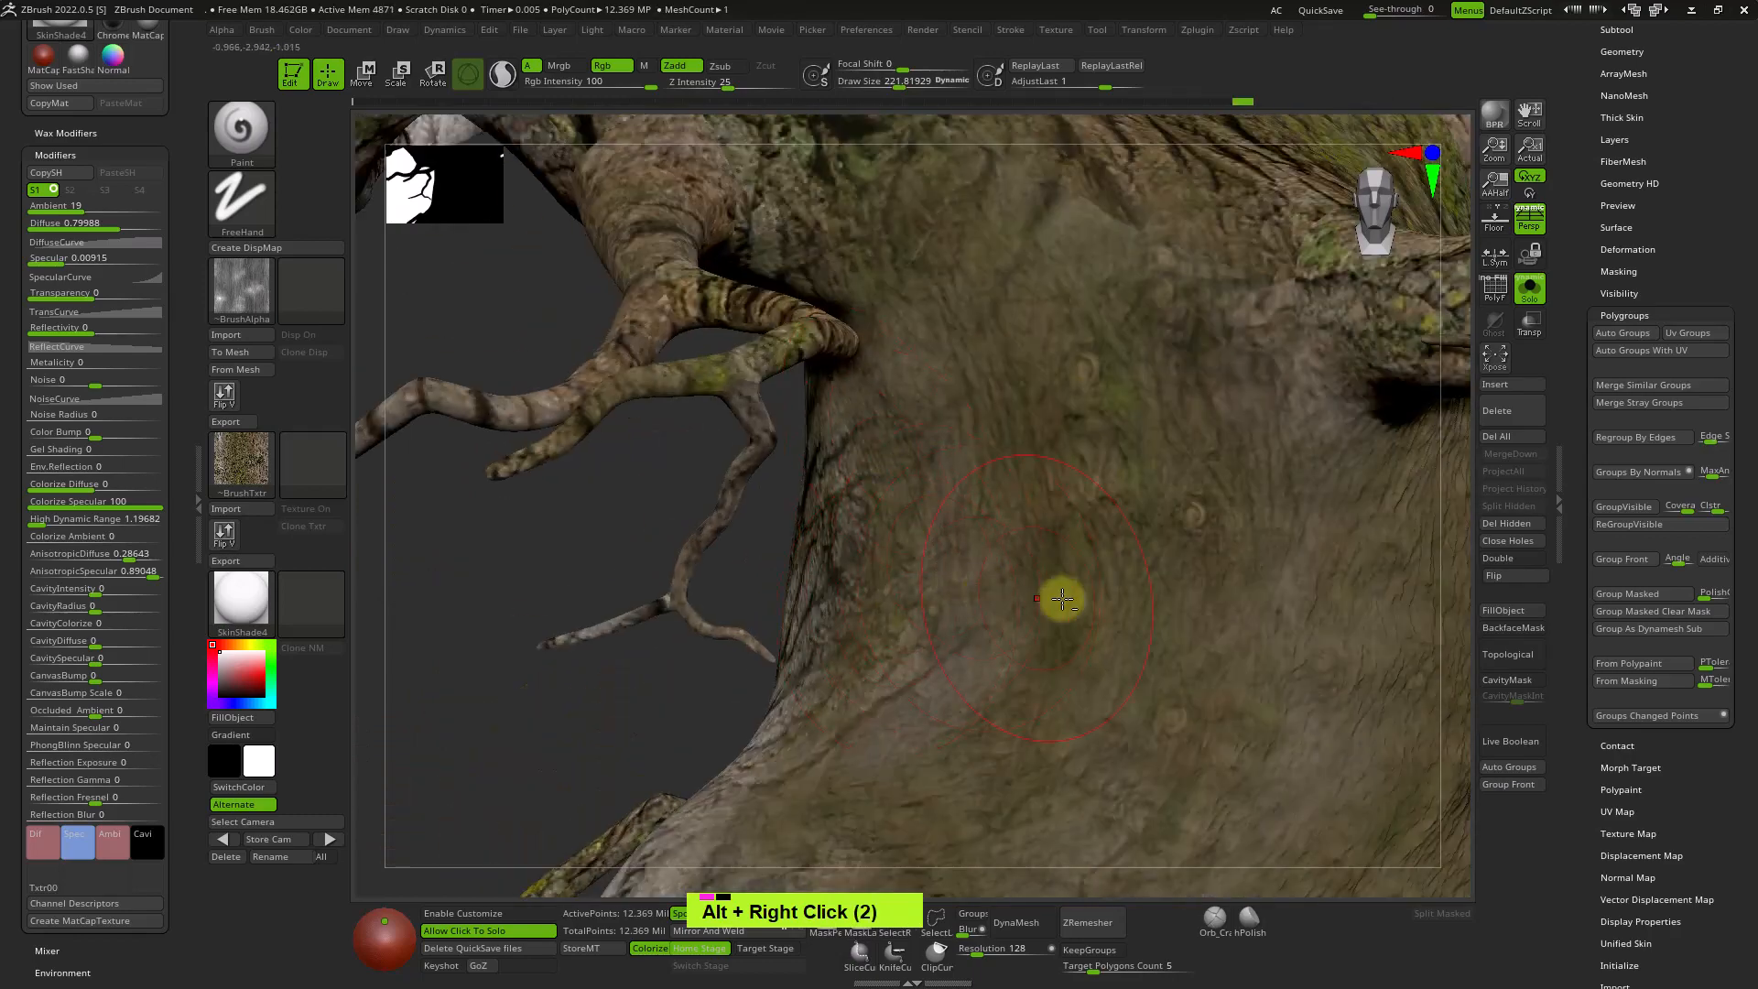
right_click_drag(1062, 598, 832, 659, "alt")
key("s")
left_click_drag(888, 506, 875, 507)
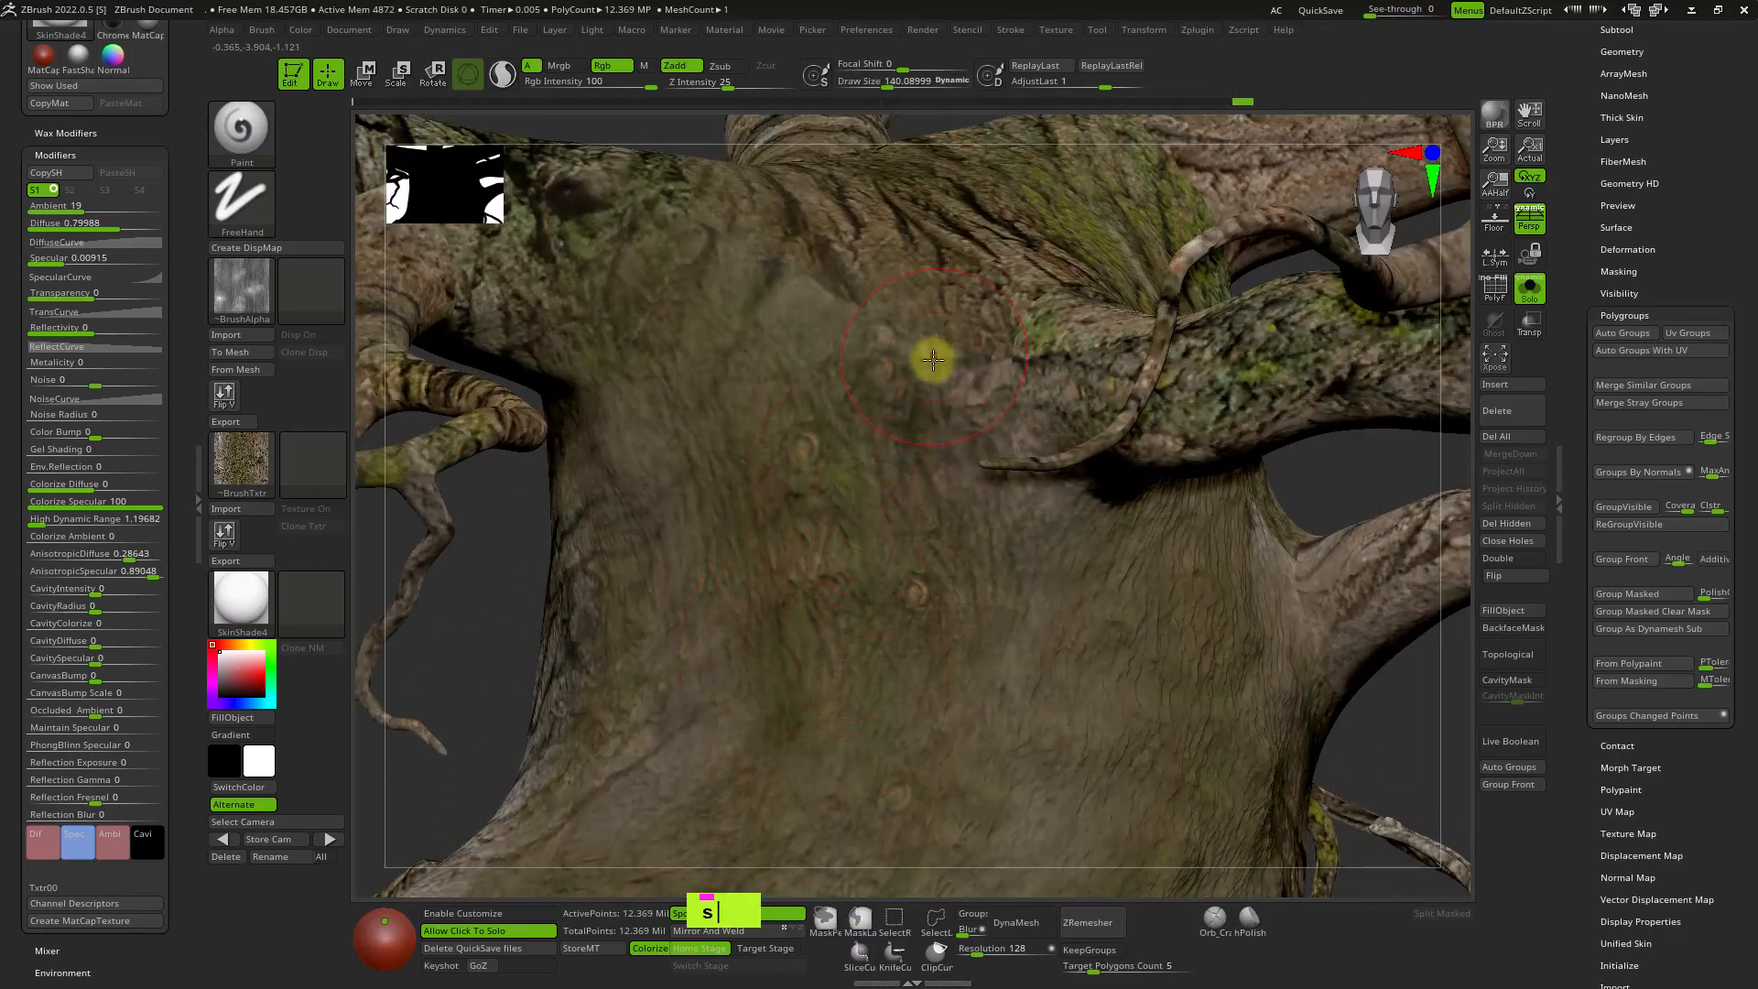
Paint bark over the upper trunk and around the base of the thick branches with the draw size at 250.75.
right_click_drag(933, 359, 894, 596, "alt")
key("s")
left_click_drag(785, 542, 801, 542)
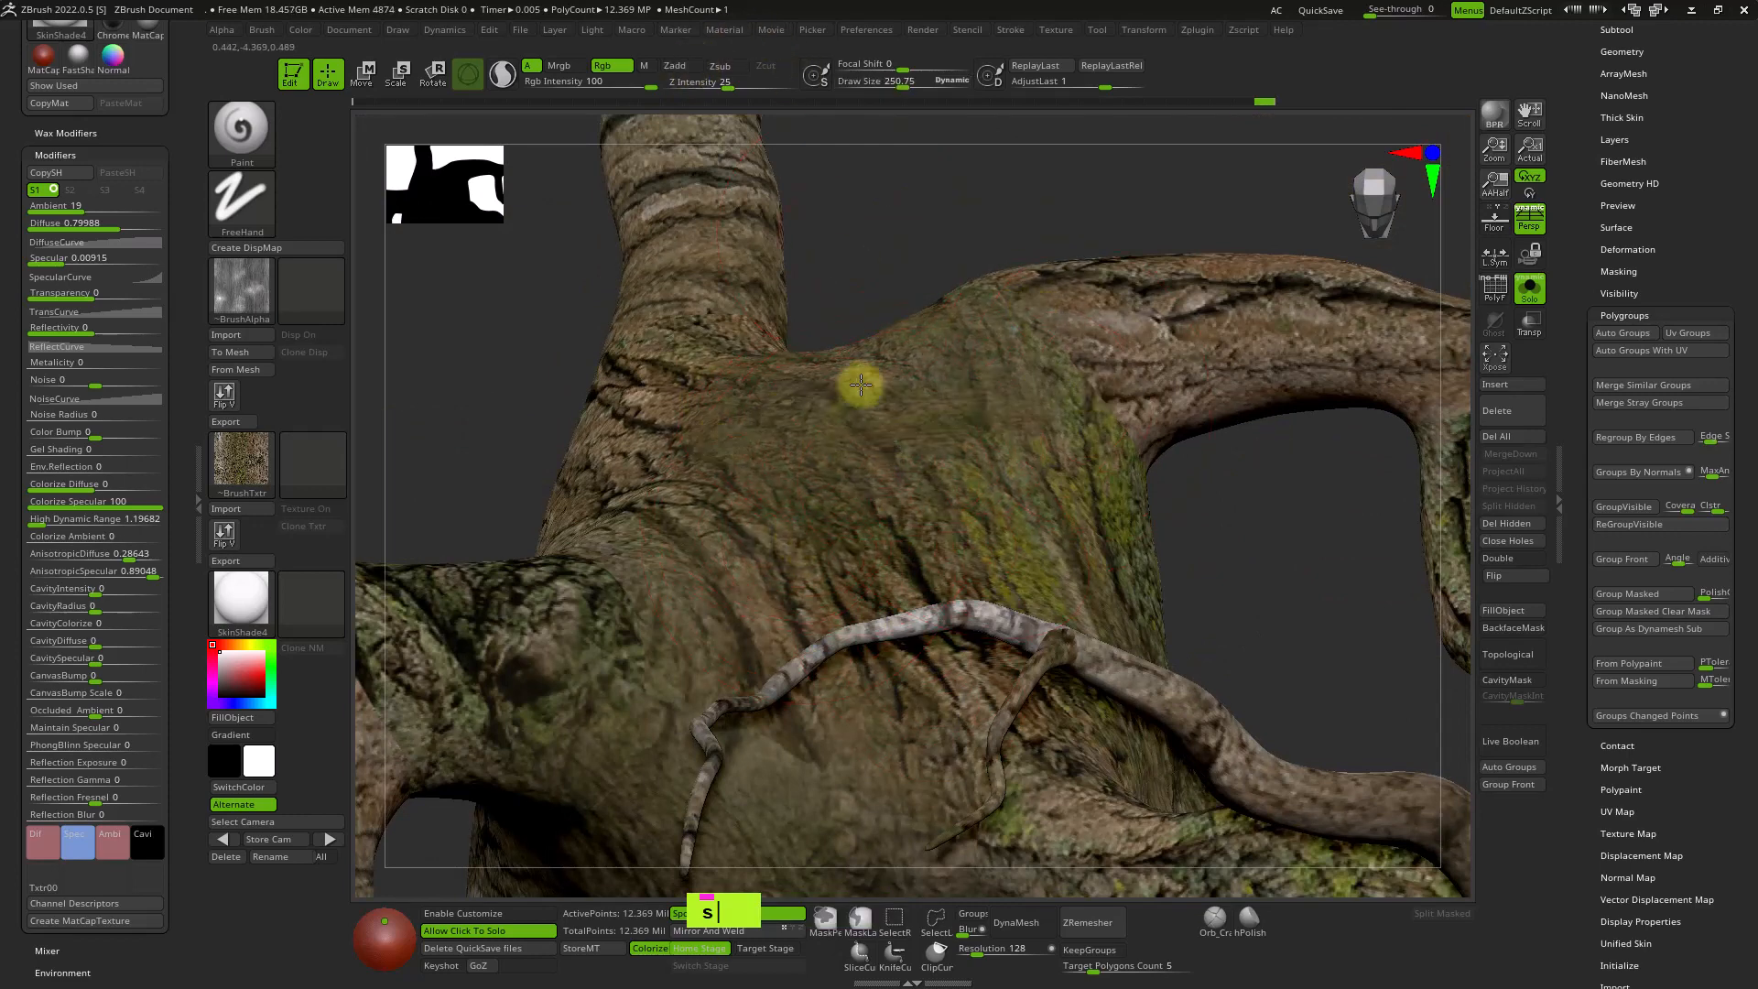
mouse_move(875, 553)
right_mouse_down("alt")
mouse_move(1005, 314)
mouse_move(879, 514)
right_mouse_up("alt")
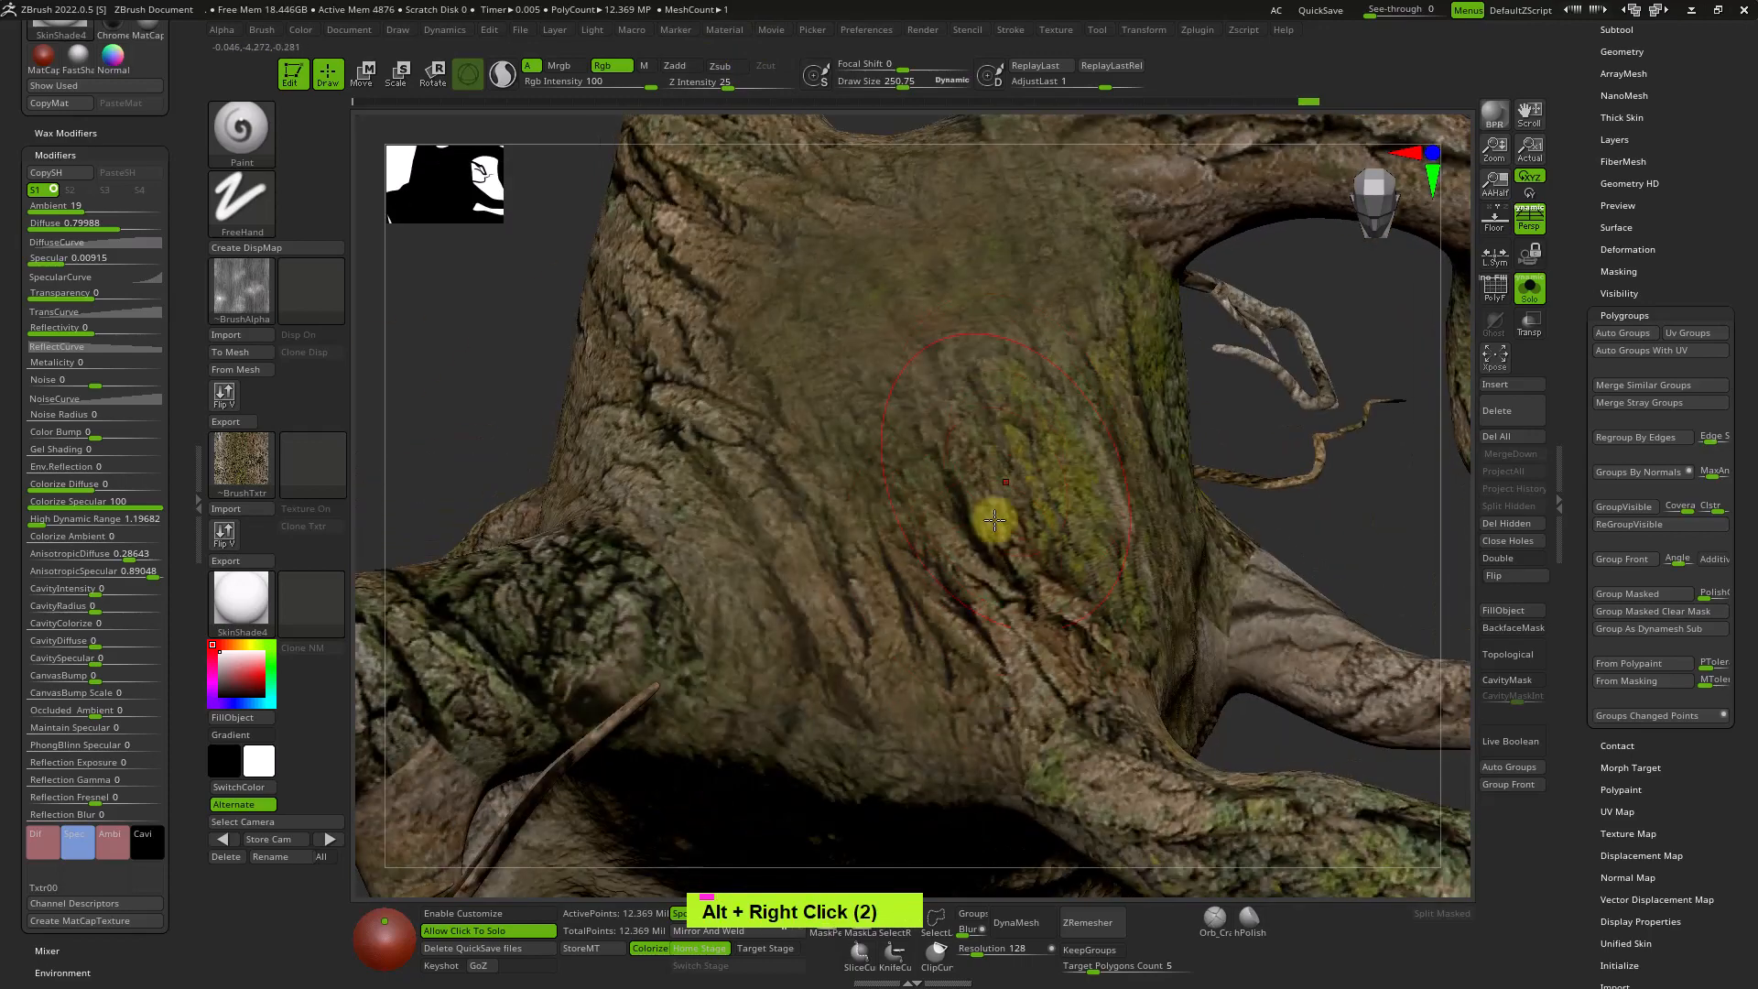
mouse_move(920, 576)
left_mouse_down()
mouse_move(1035, 576)
mouse_move(1028, 473)
mouse_move(1083, 607)
left_mouse_up()
right_click_drag(1082, 607, 1036, 588)
right_click_drag(1217, 486, 1008, 510, "alt")
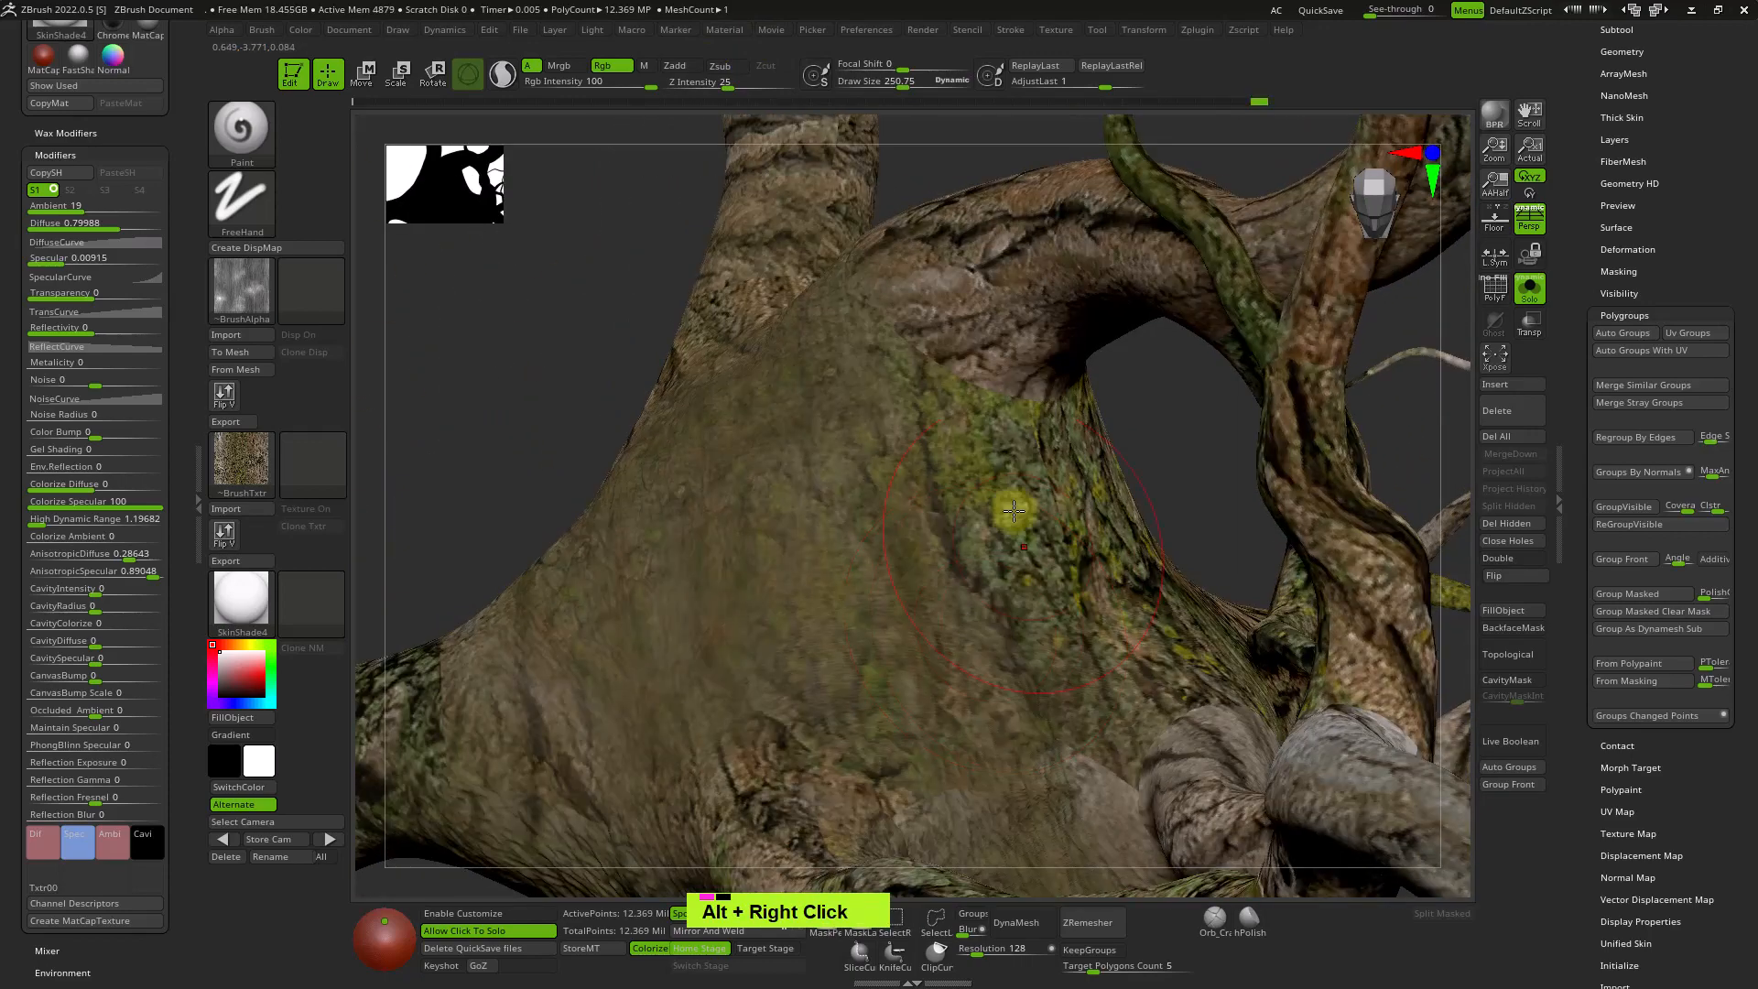
Blend bark across the junction of the upright limb and the side branch with a draw size of about 169.
right_click_drag(1028, 271, 899, 454, "alt")
mouse_move(899, 454)
left_mouse_down()
mouse_move(920, 374)
mouse_move(1013, 514)
mouse_move(998, 519)
mouse_move(977, 365)
mouse_move(953, 408)
mouse_move(960, 522)
left_mouse_up()
key("s")
right_click_drag(960, 523, 1049, 728, "ctrl")
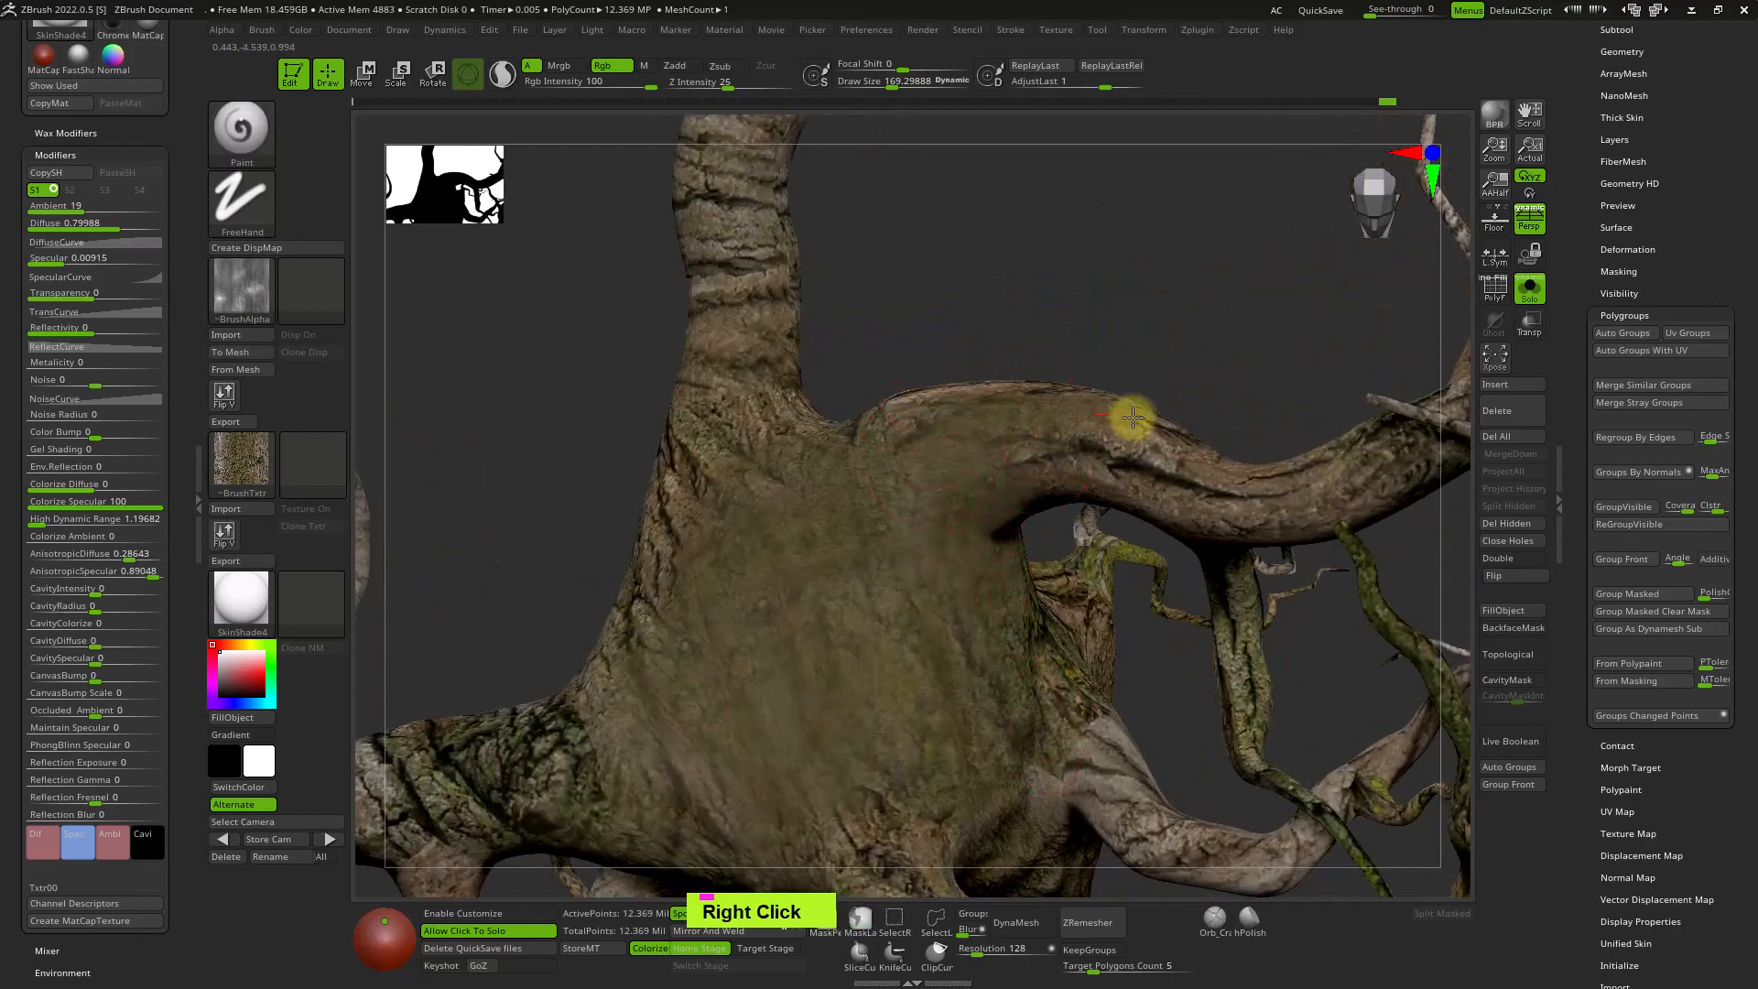
double_click(946, 455)
mouse_move(784, 608)
right_mouse_down("ctrl")
mouse_move(851, 628)
mouse_move(938, 821)
mouse_move(885, 638)
mouse_move(946, 620)
mouse_move(733, 620)
mouse_move(757, 589)
mouse_move(645, 390)
right_mouse_up("ctrl")
Set the draw size to 250.75 and cover the other side of the trunk with bark down to the roots.
key("s")
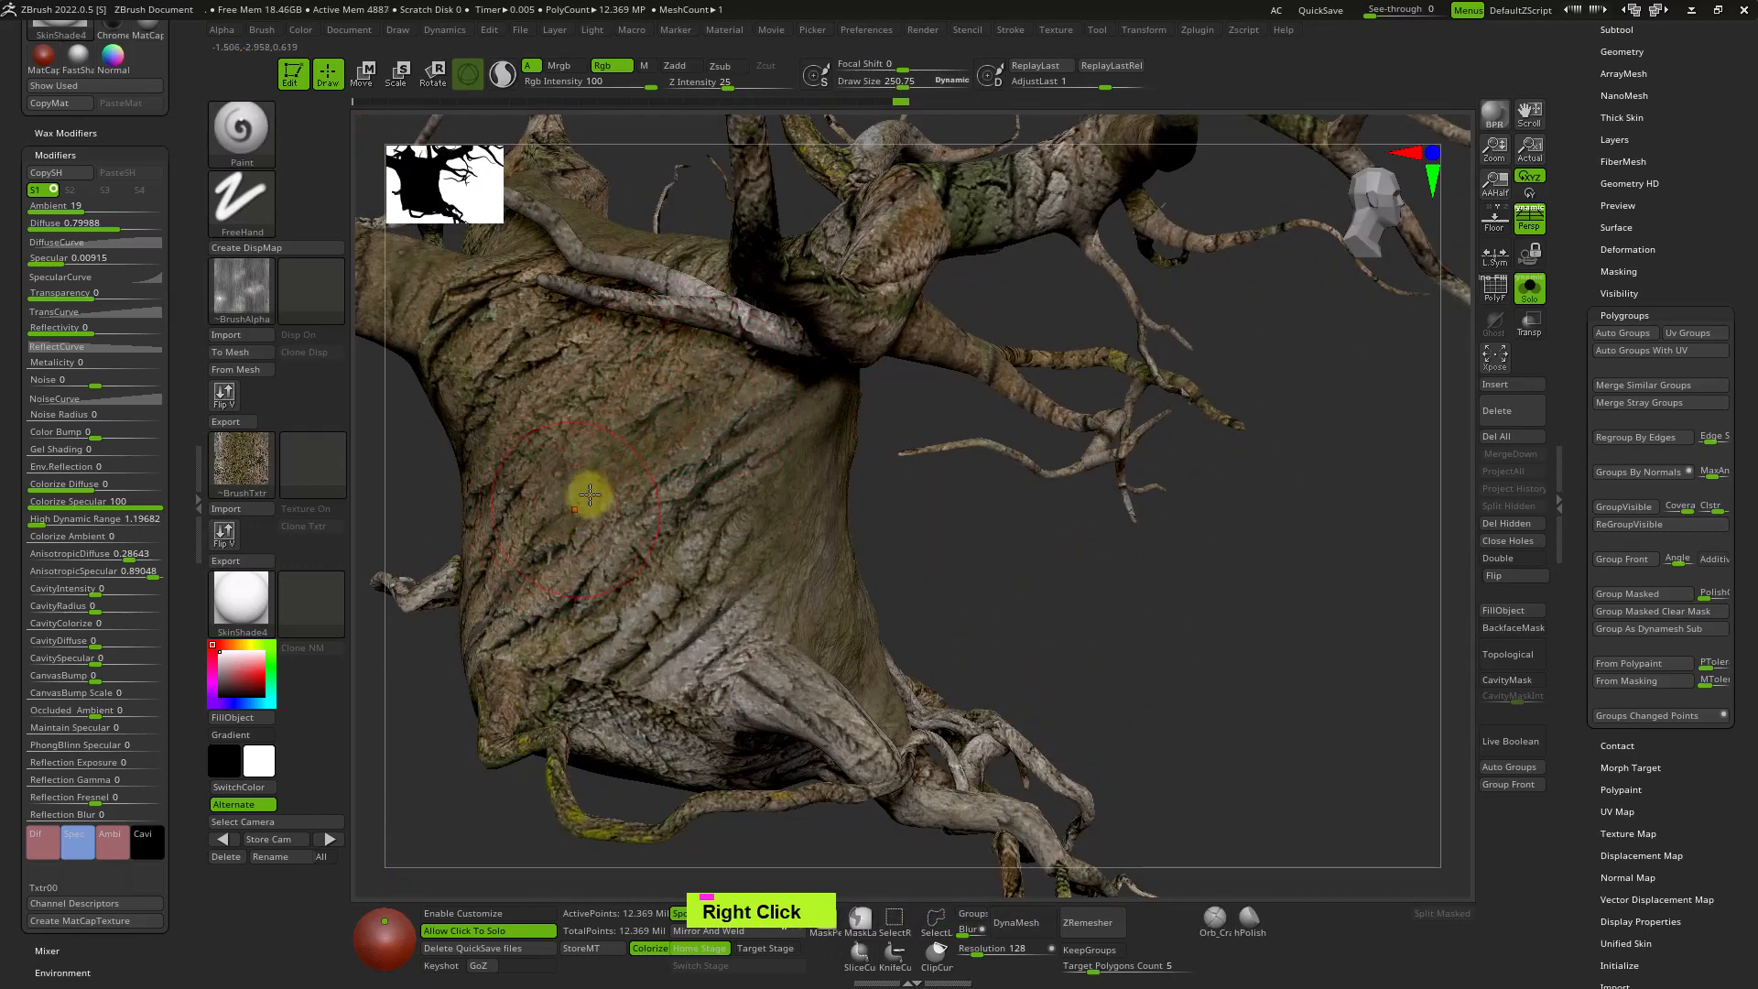
right_click_drag(589, 495, 698, 513, "alt")
double_click(601, 530)
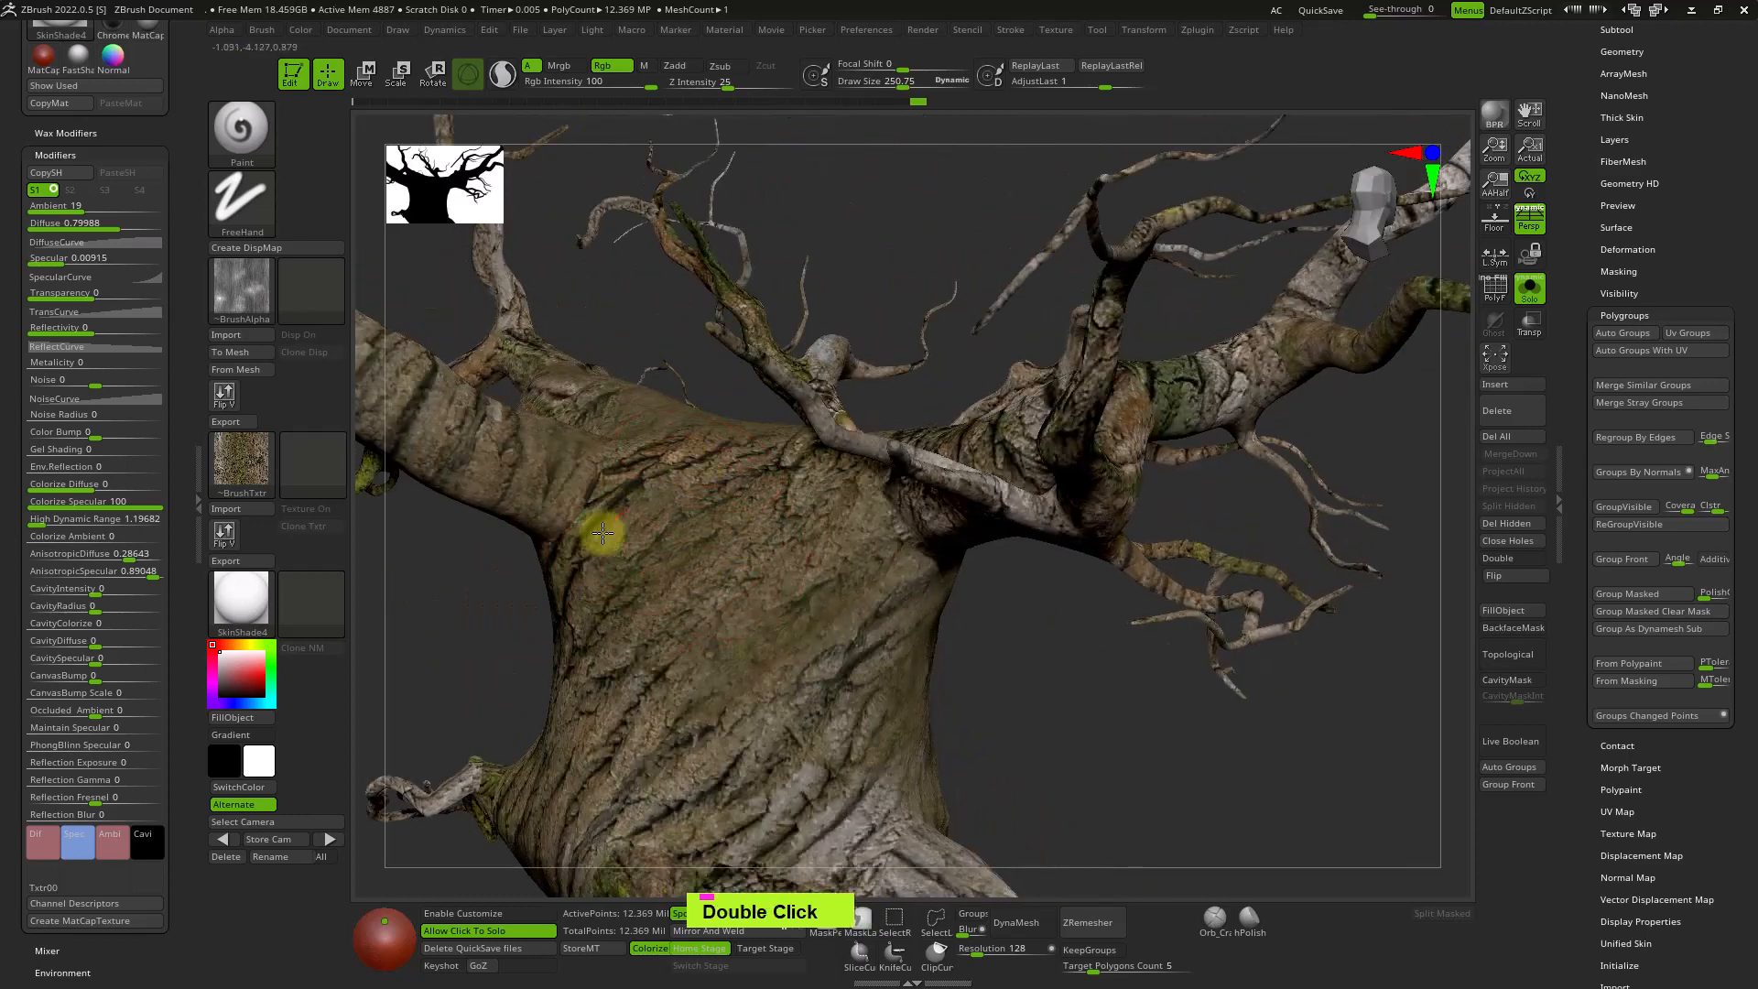
right_click_drag(784, 638, 836, 500, "alt")
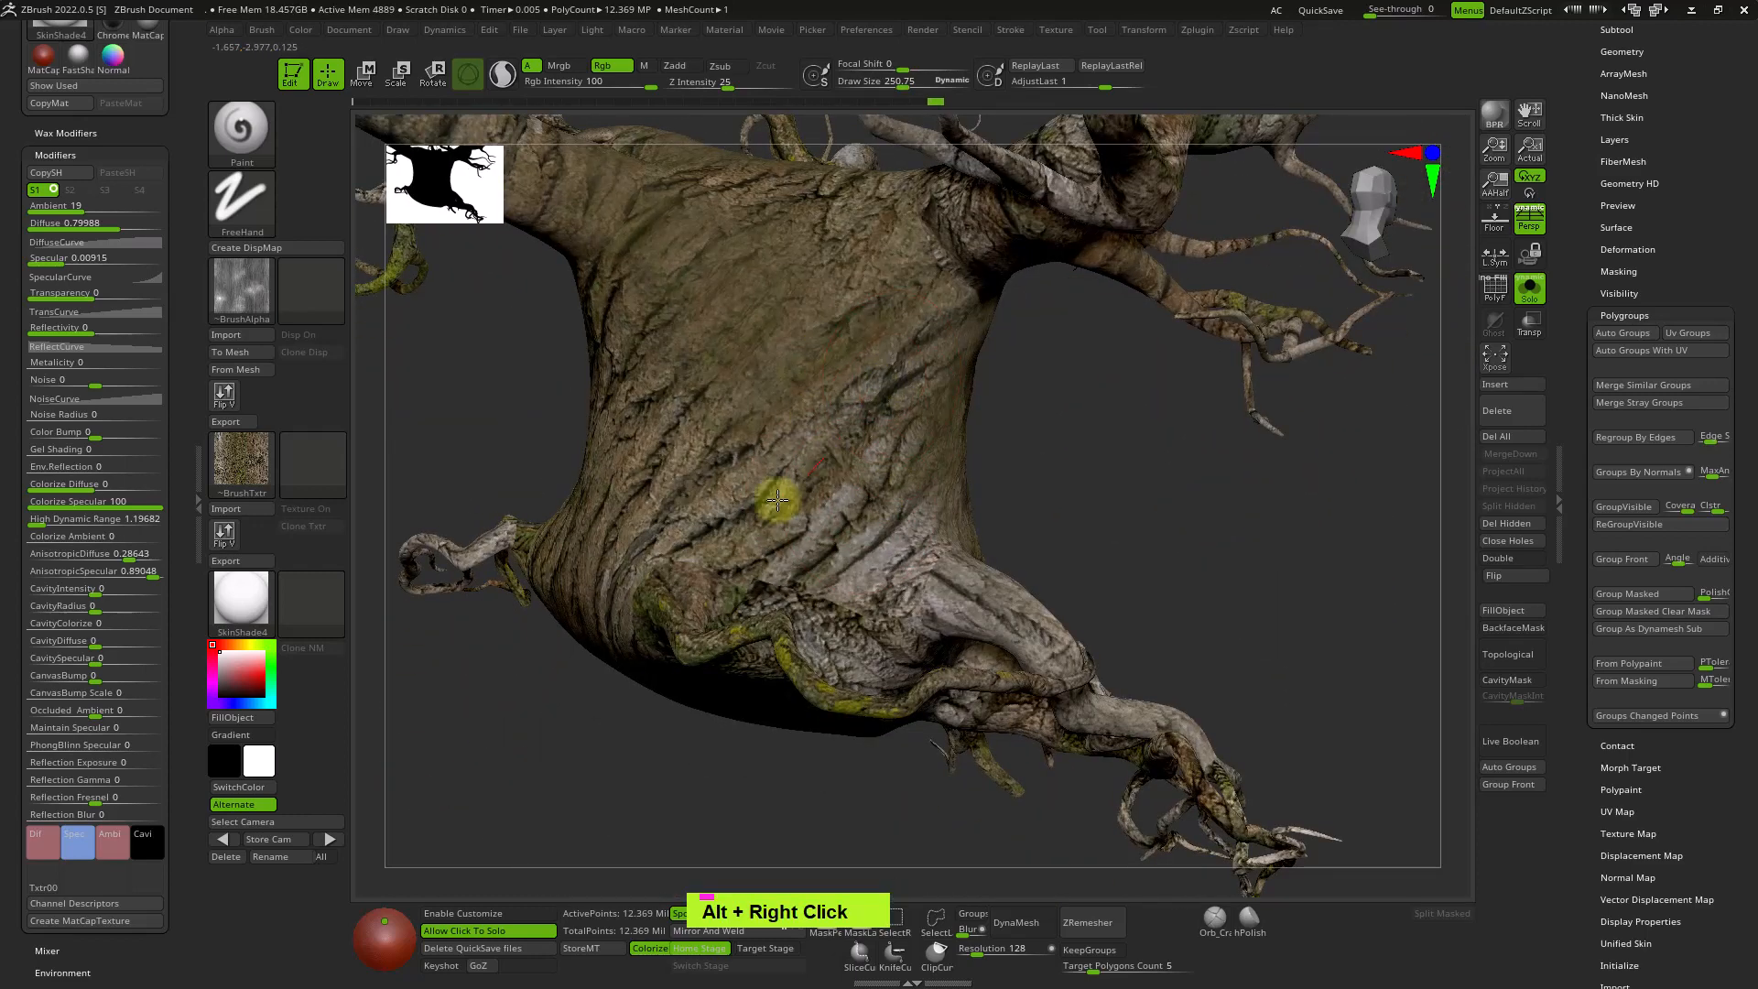
double_click(797, 431)
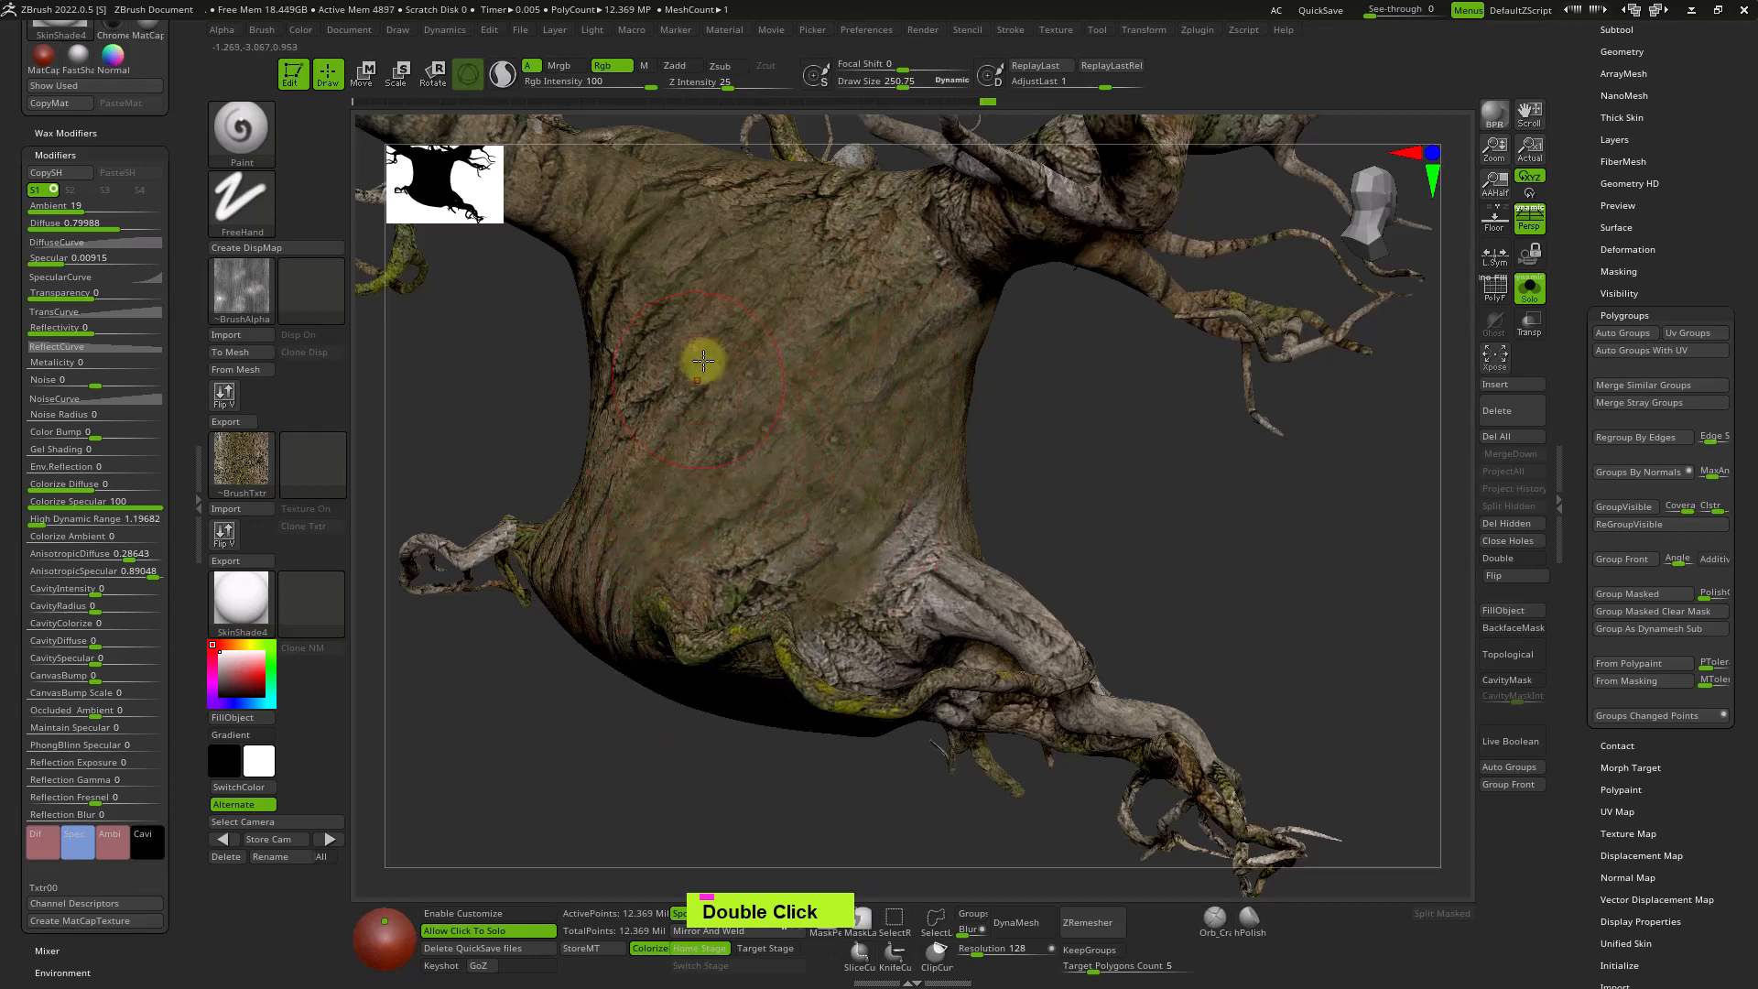
right_click_drag(671, 353, 659, 364)
double_click(582, 456)
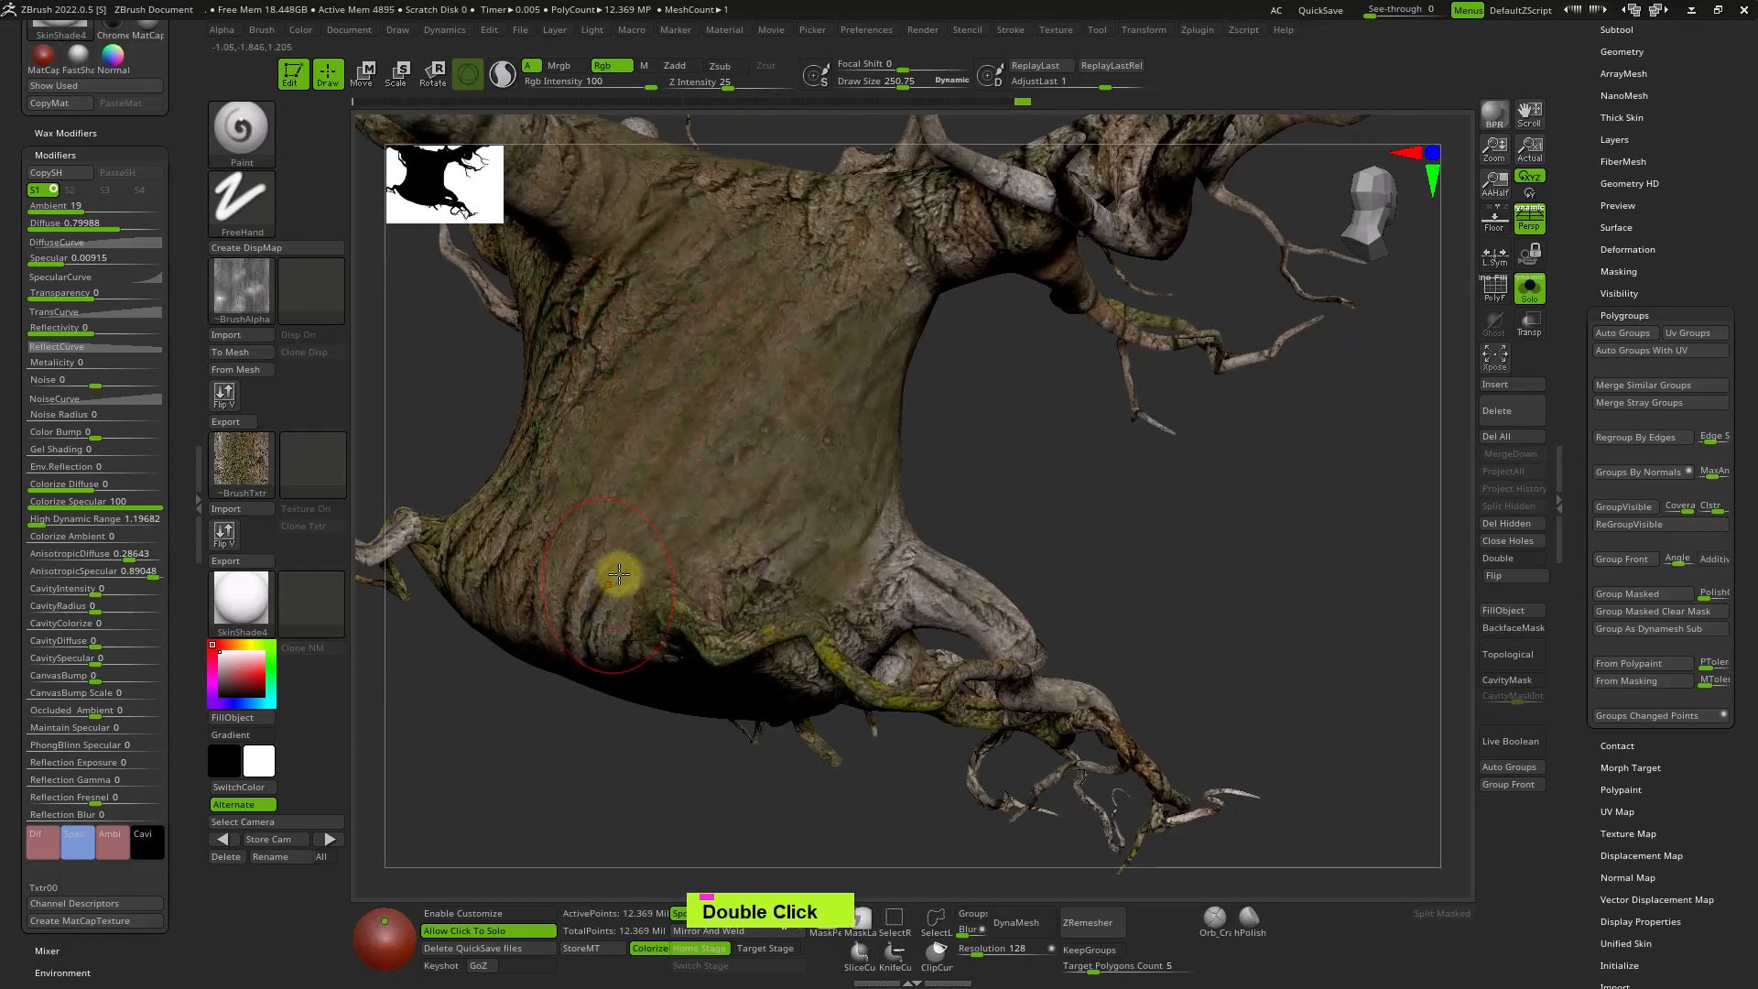
Paint bark over the remaining side of the trunk beneath the thick limb and check the trunk from around.
right_click_drag(666, 515, 751, 520, "alt")
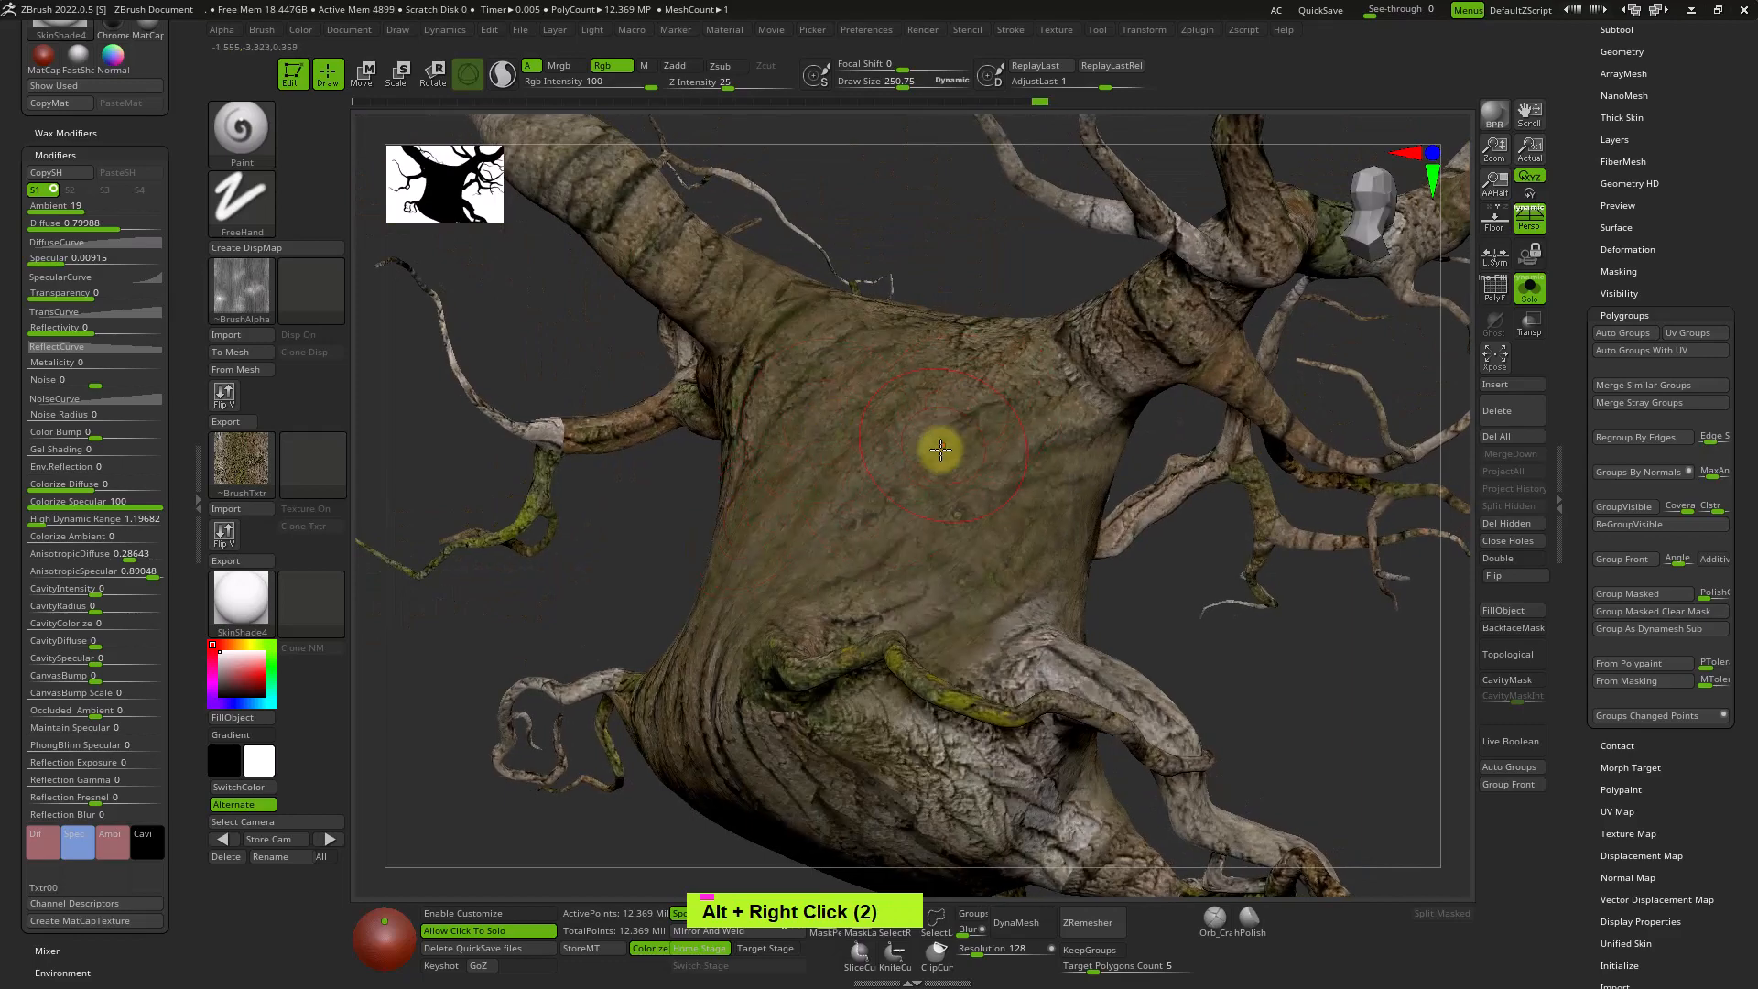
right_click_drag(945, 457, 758, 580)
right_click_drag(580, 483, 671, 464, "ctrl")
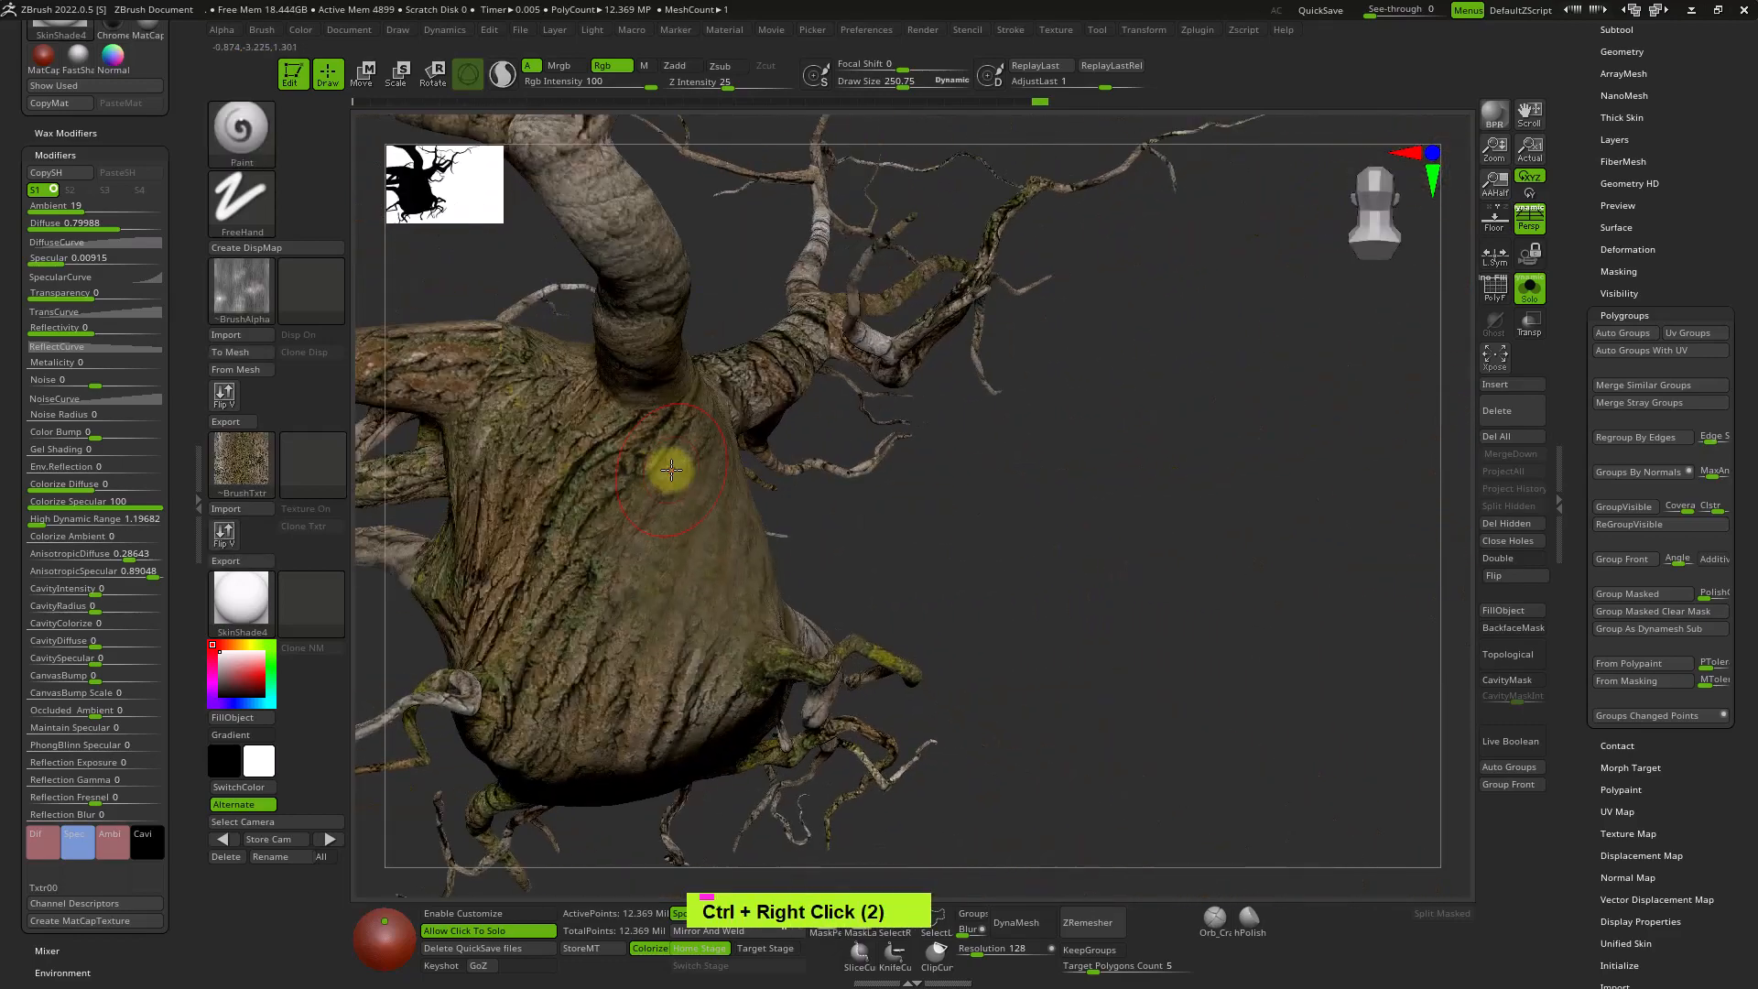
double_click(582, 550)
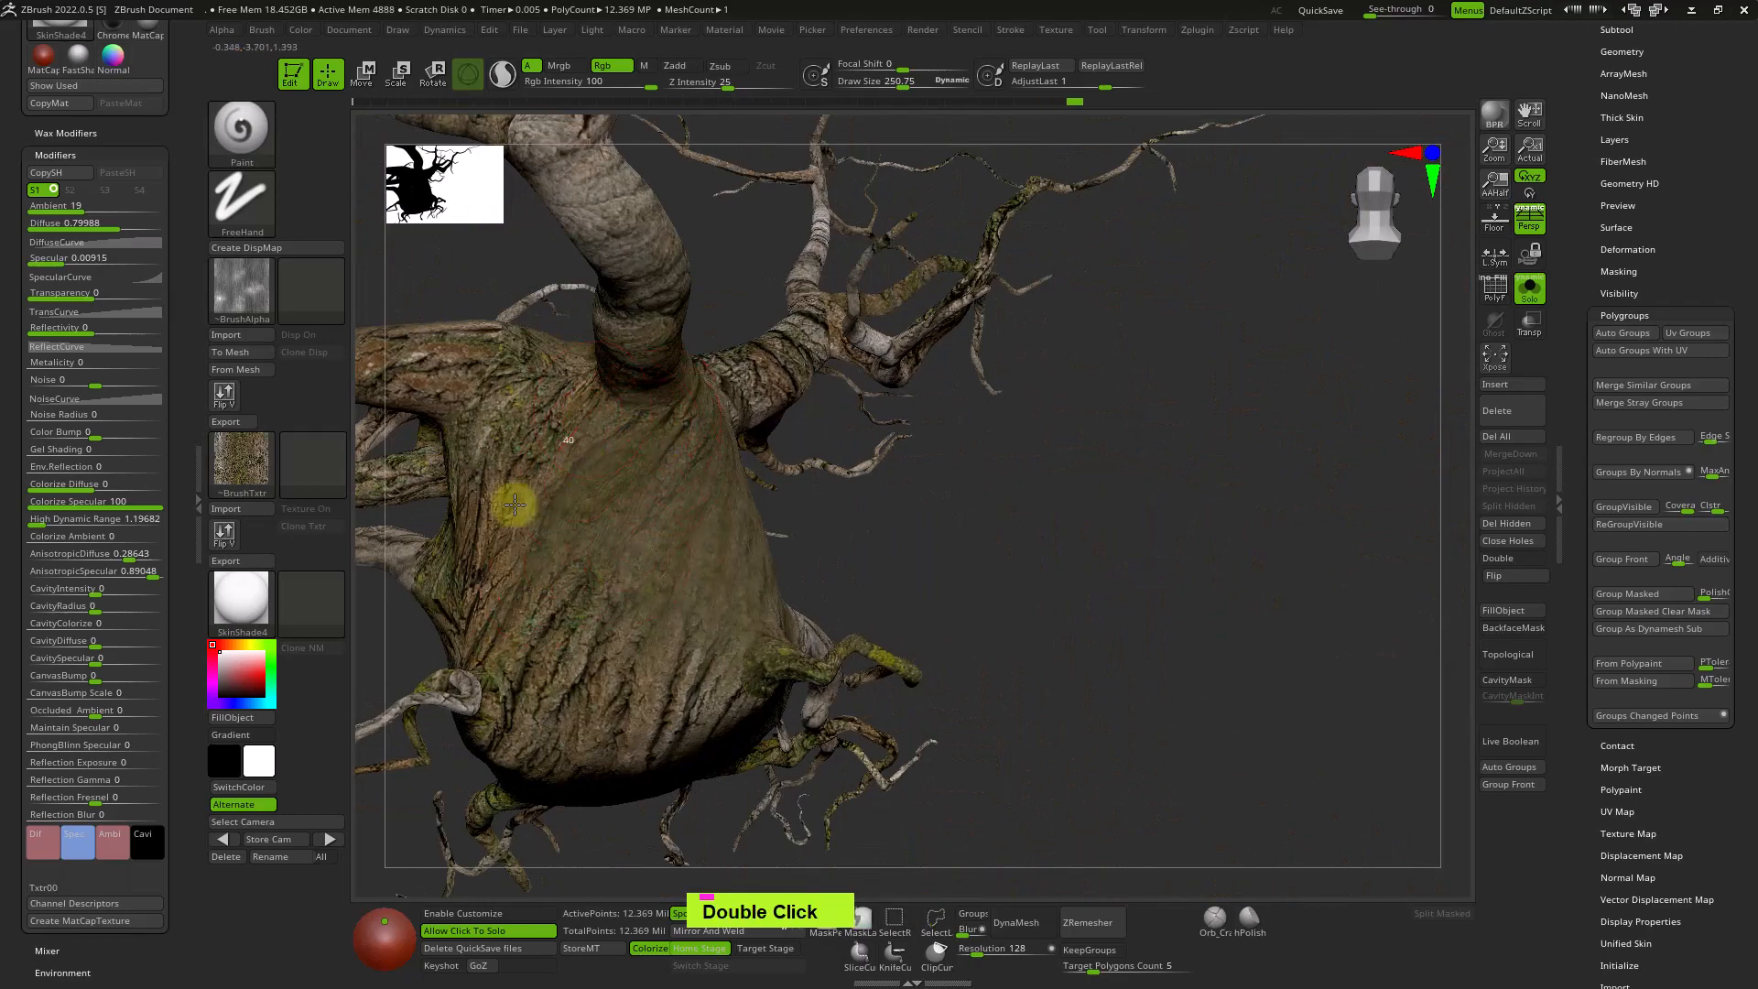
right_click_drag(624, 616, 1126, 622, "alt")
right_click_drag(1126, 623, 883, 598)
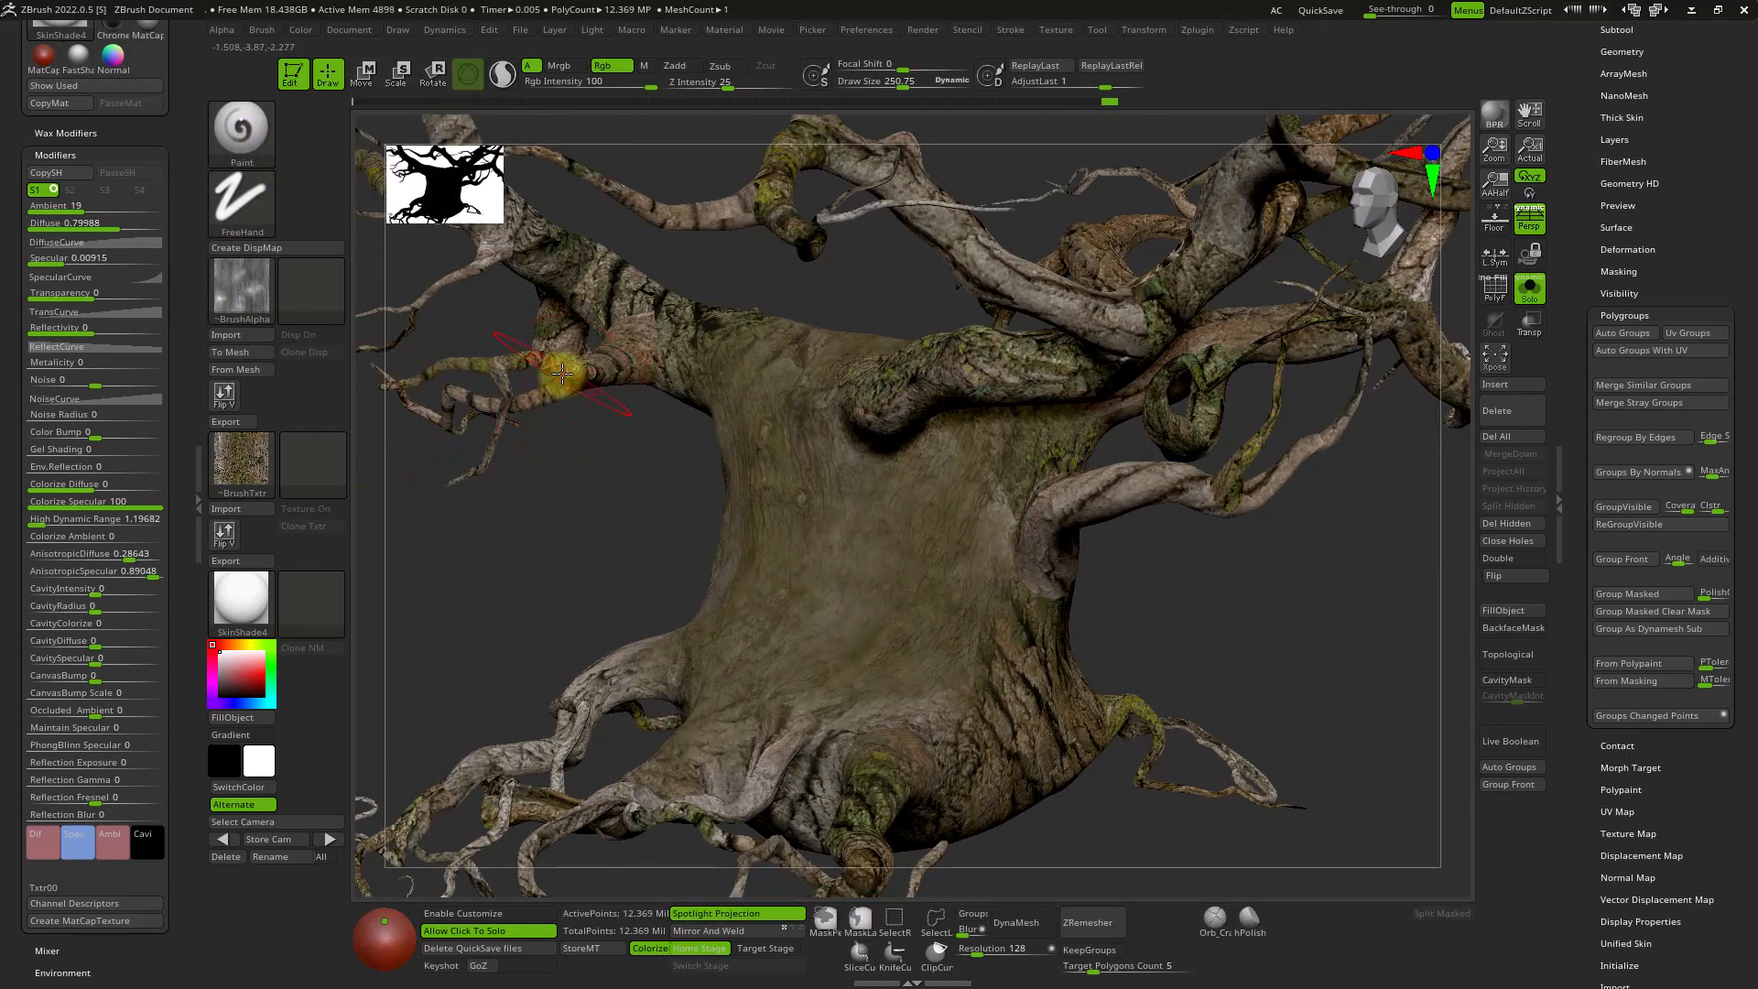
Save the current brush as the preset Treebark.zbp in the maps folder.
left_click(261, 29)
left_click(380, 60)
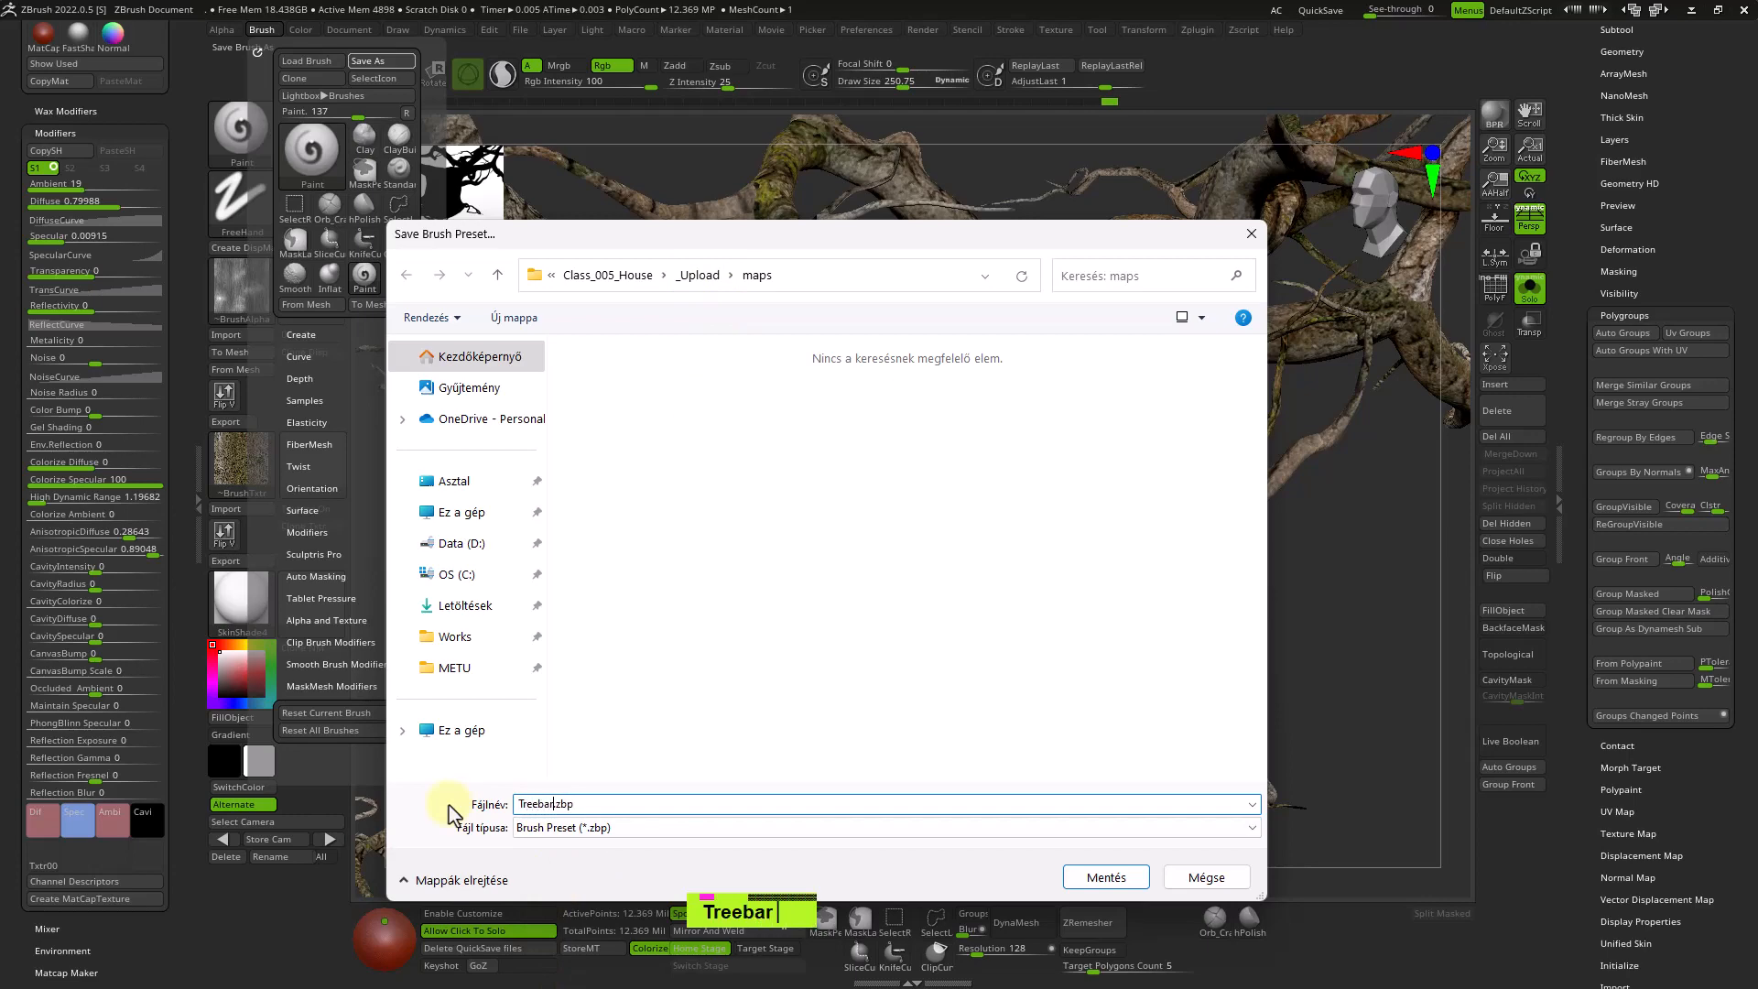
left_click(1106, 877)
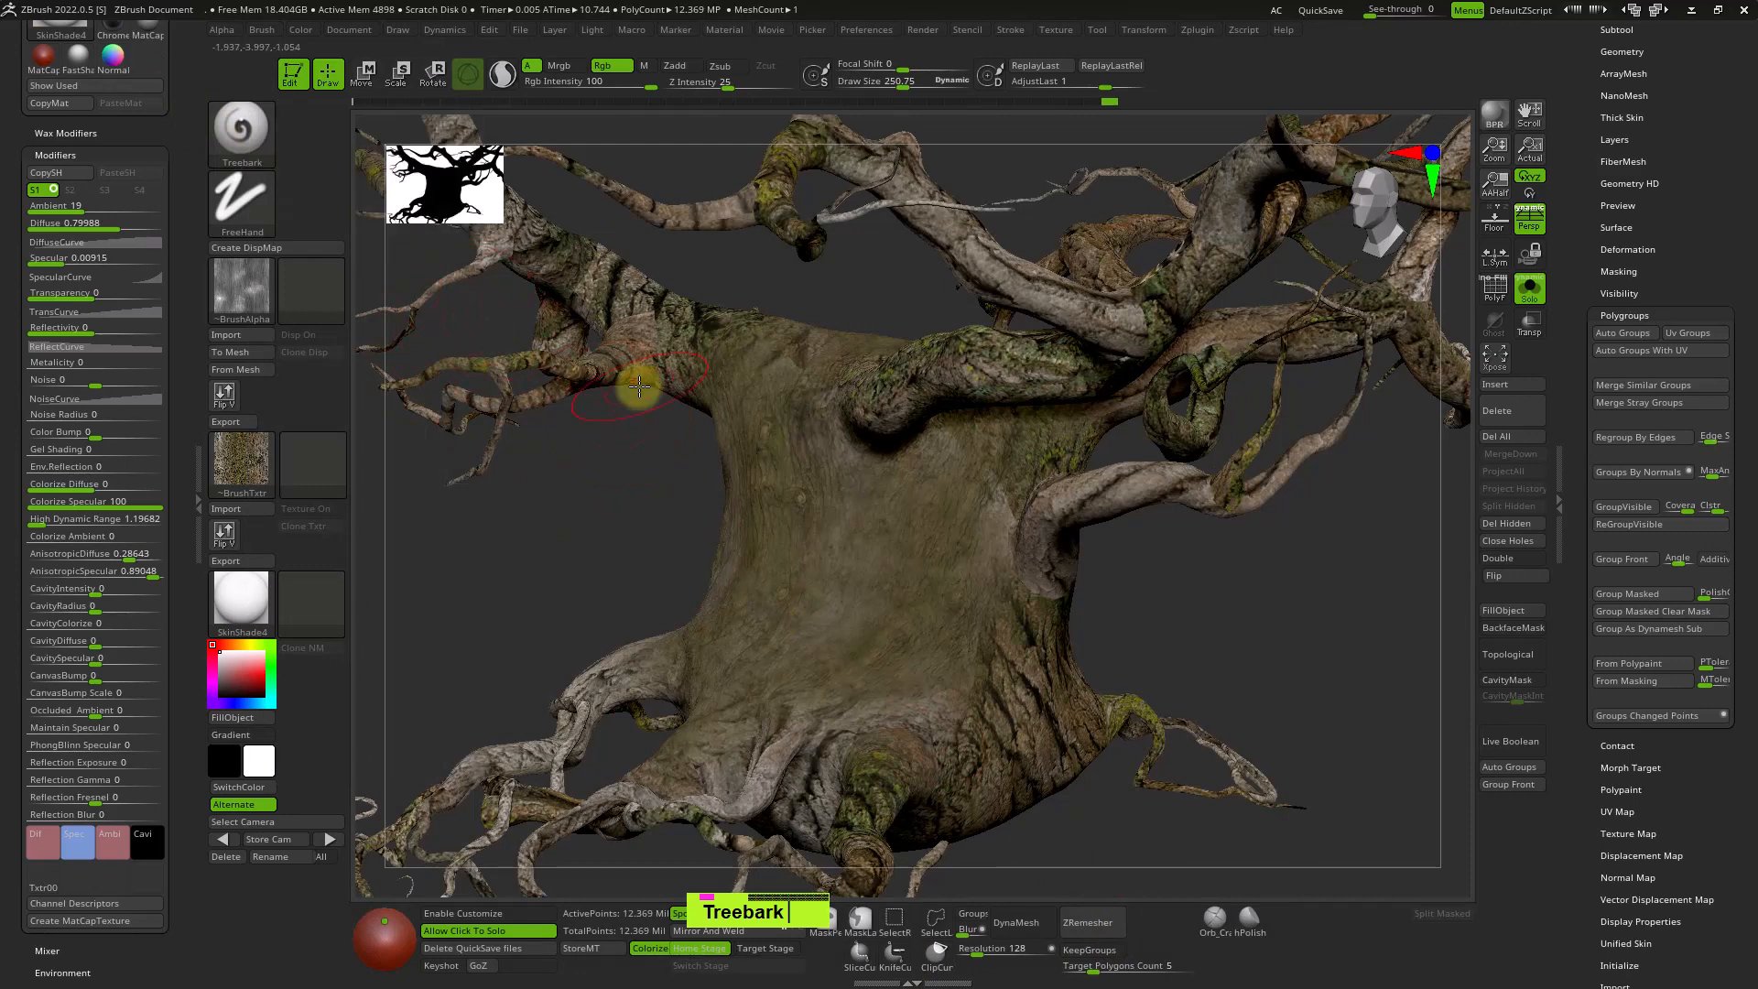
Switch to the Pen A brush.
key("b")
key("p")
key("a")
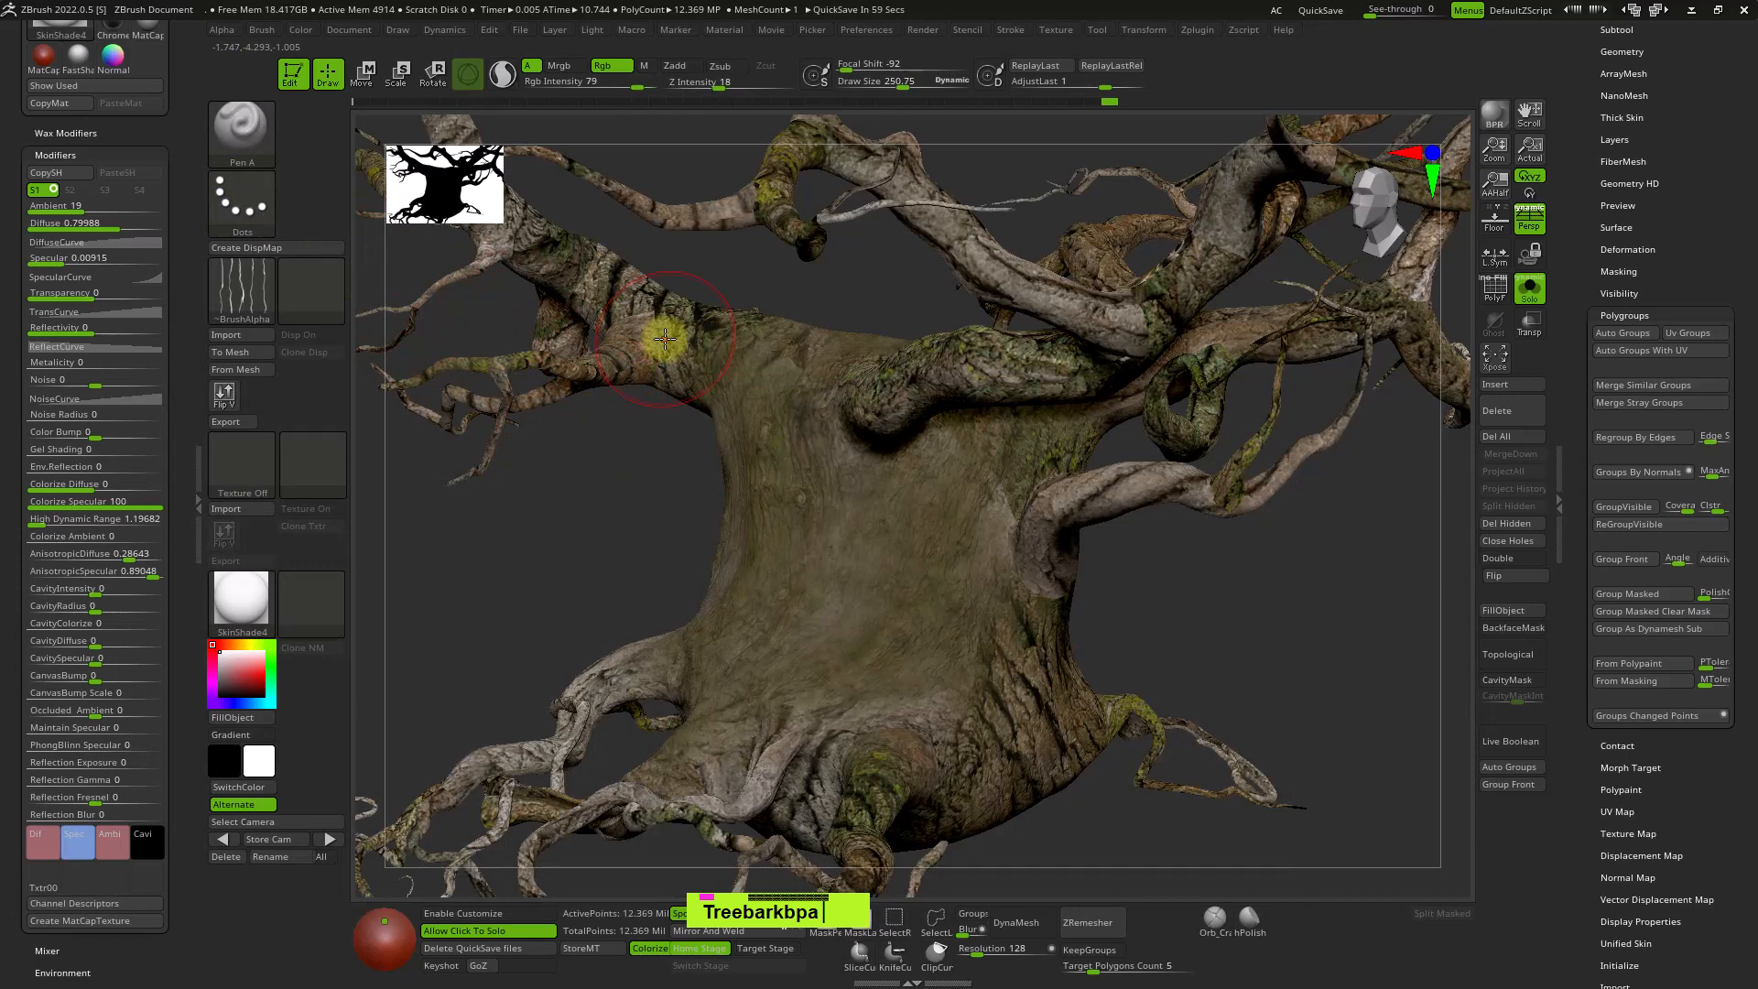
key("b")
key("p")
key("a")
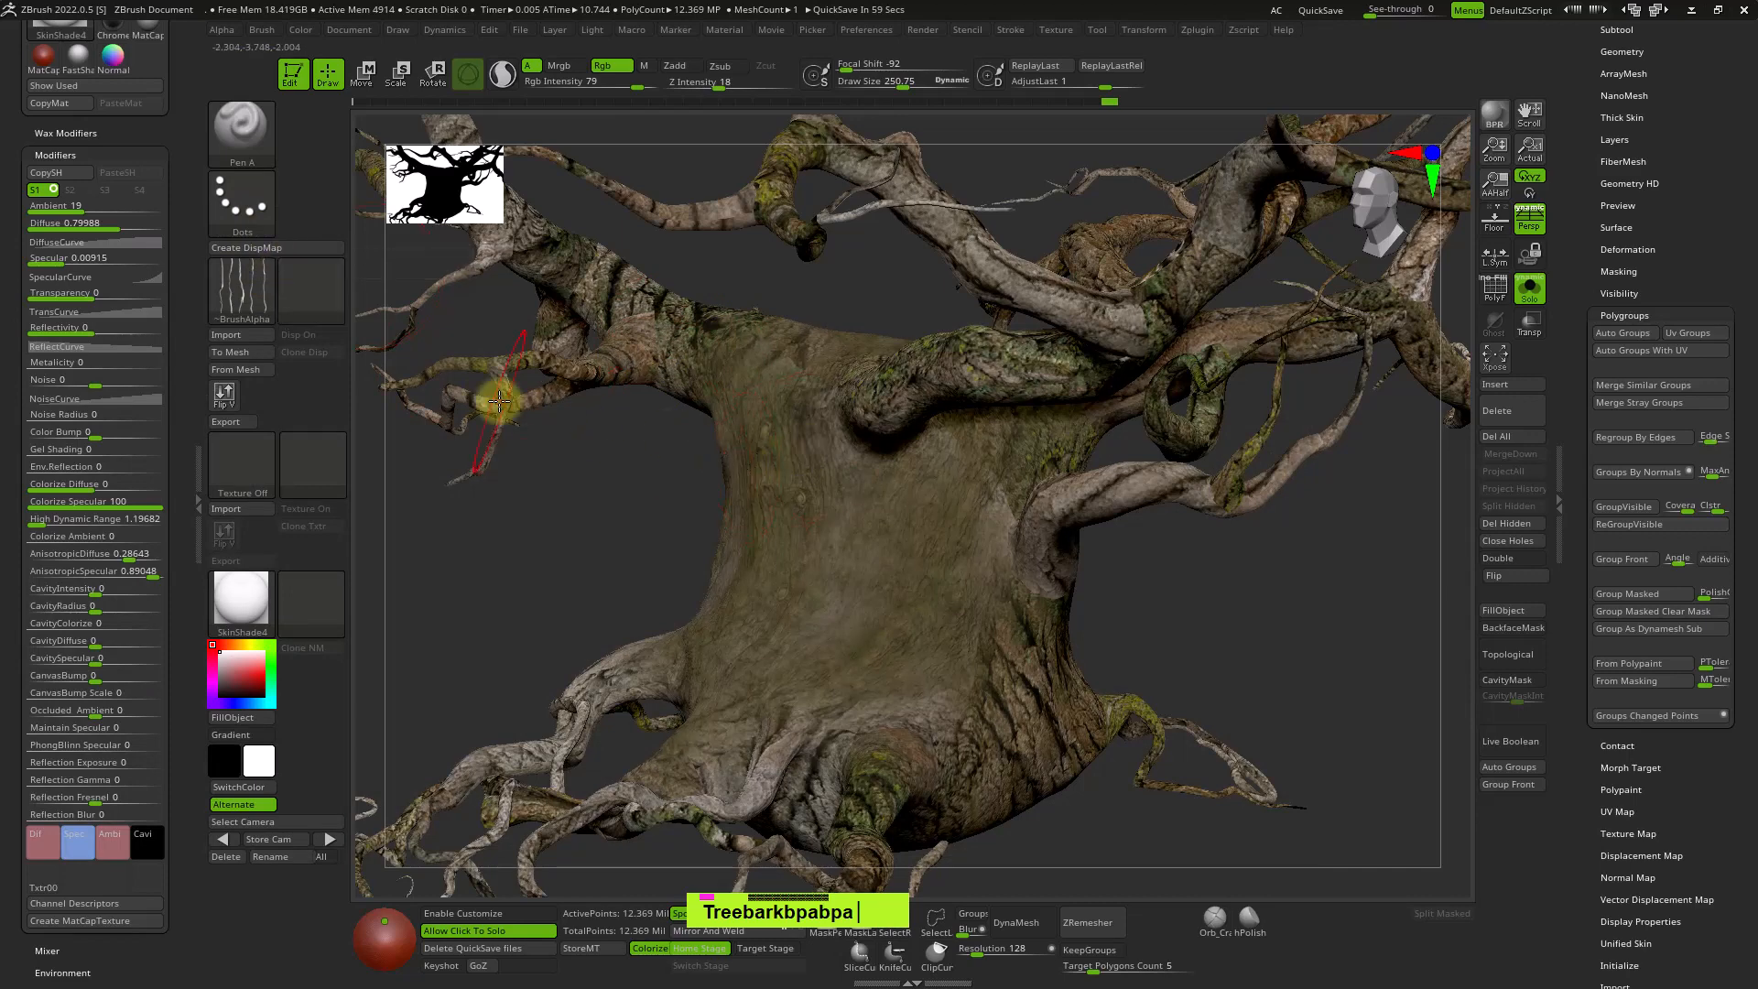
key("b")
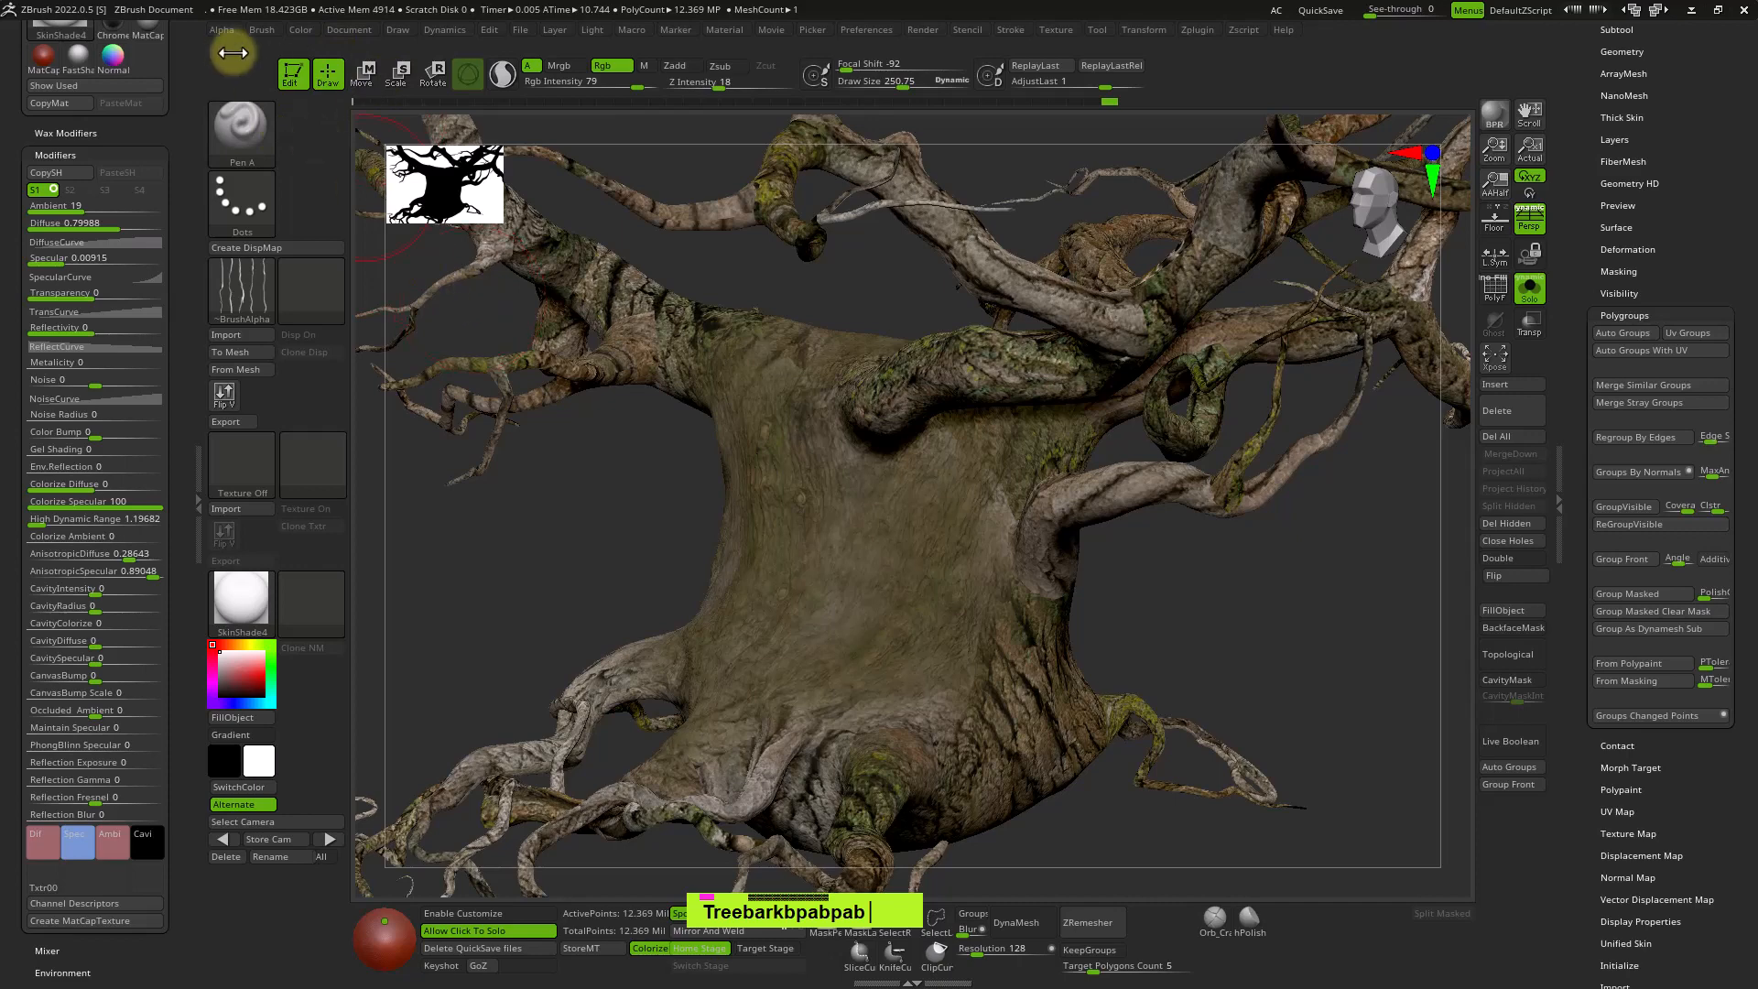
View the saved Treebark.zbp preset among the loadable brushes without loading it.
left_click(265, 30)
left_click(306, 61)
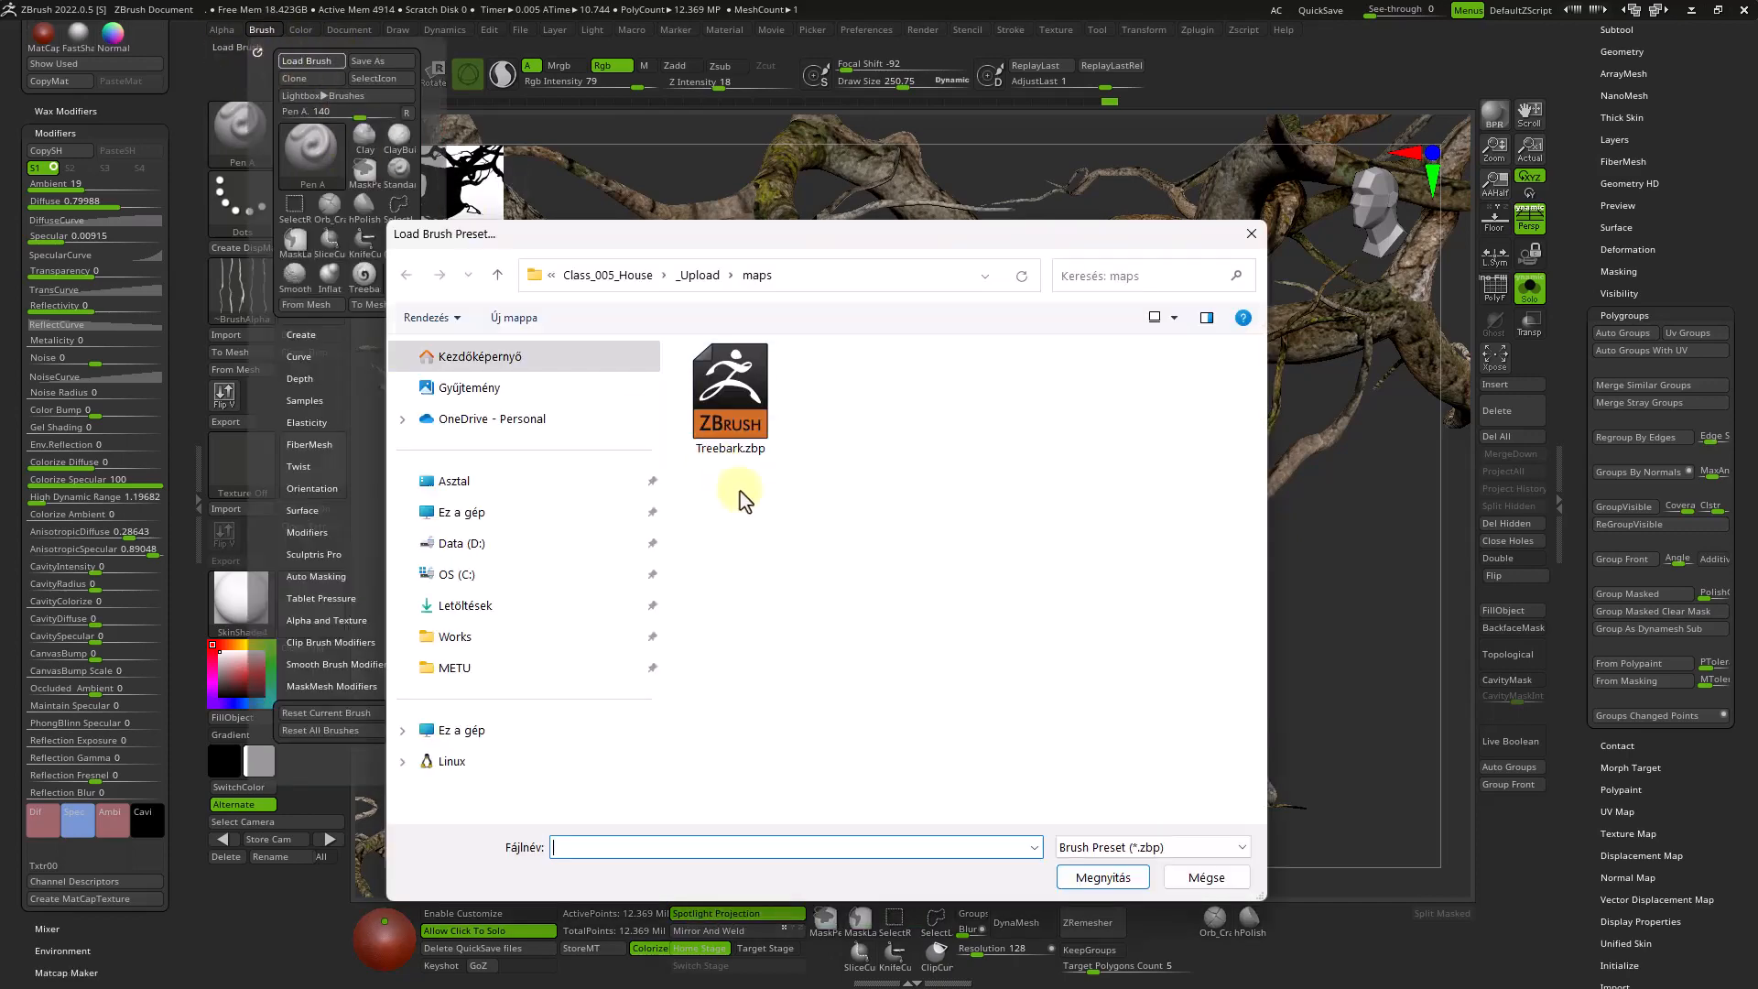
left_click(1206, 877)
Try a Pen A stroke across the lower trunk and undo it.
mouse_move(1028, 530)
right_mouse_down()
mouse_move(974, 514)
mouse_move(968, 491)
mouse_move(865, 662)
mouse_move(846, 537)
right_mouse_up()
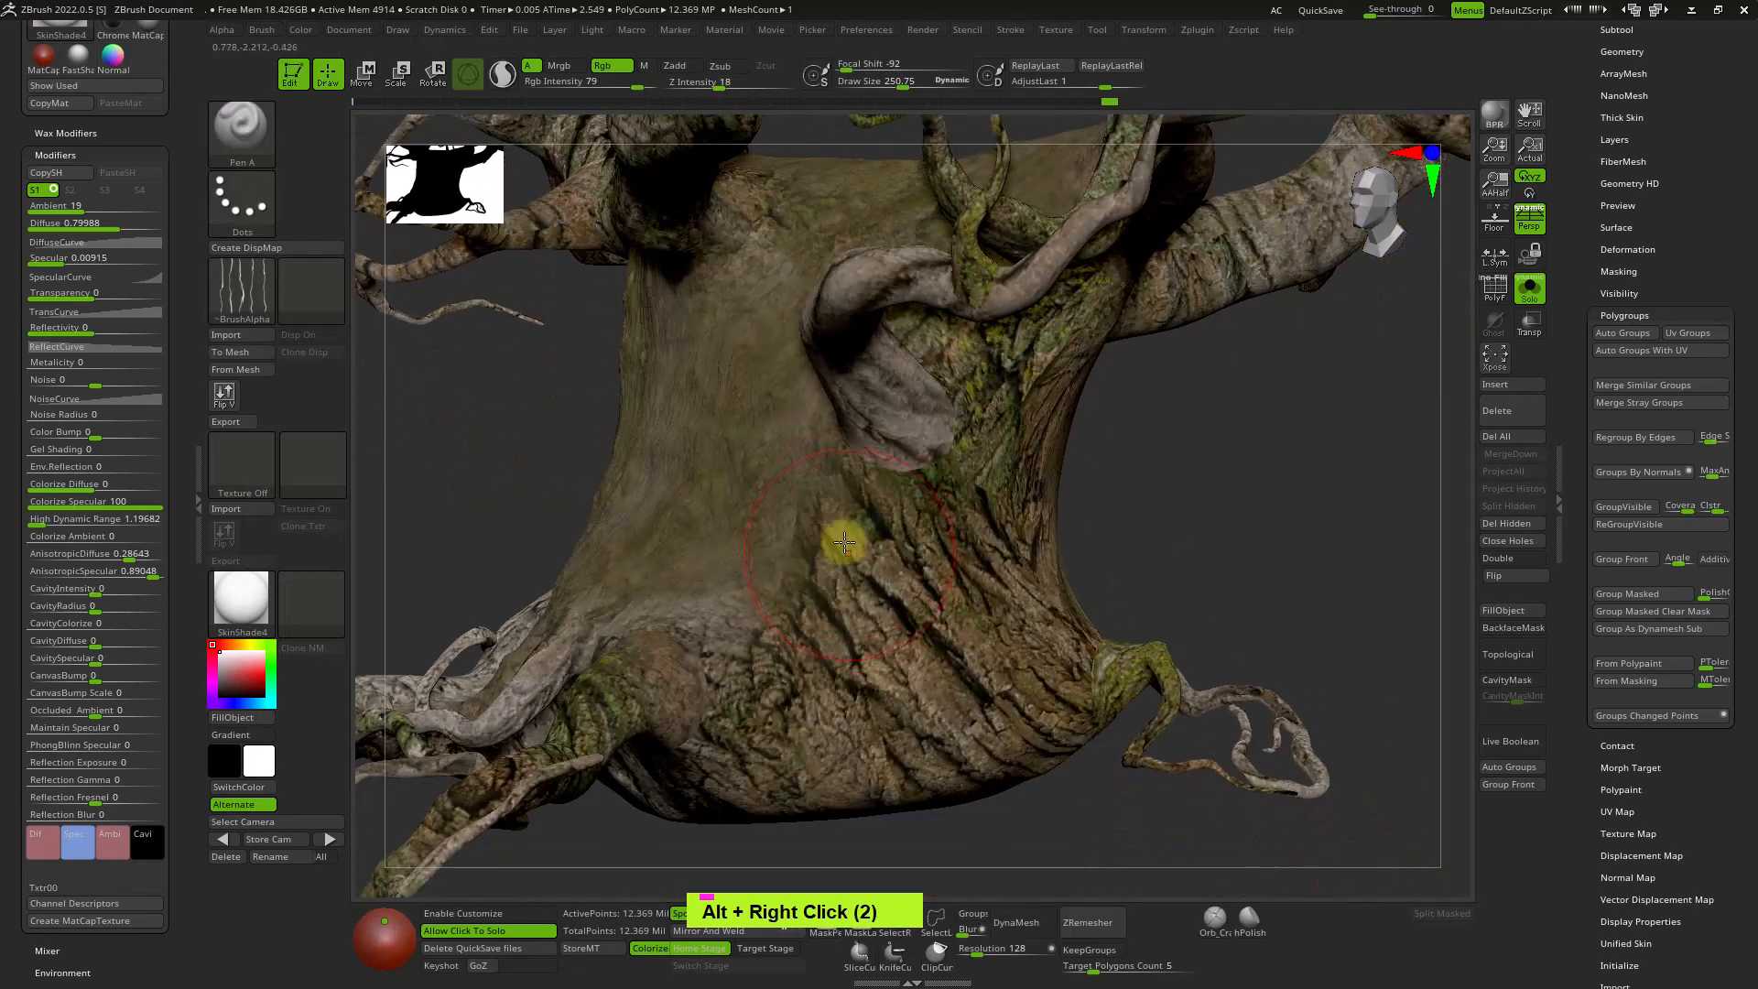
left_click_drag(795, 476, 886, 585)
key("ctrl+z")
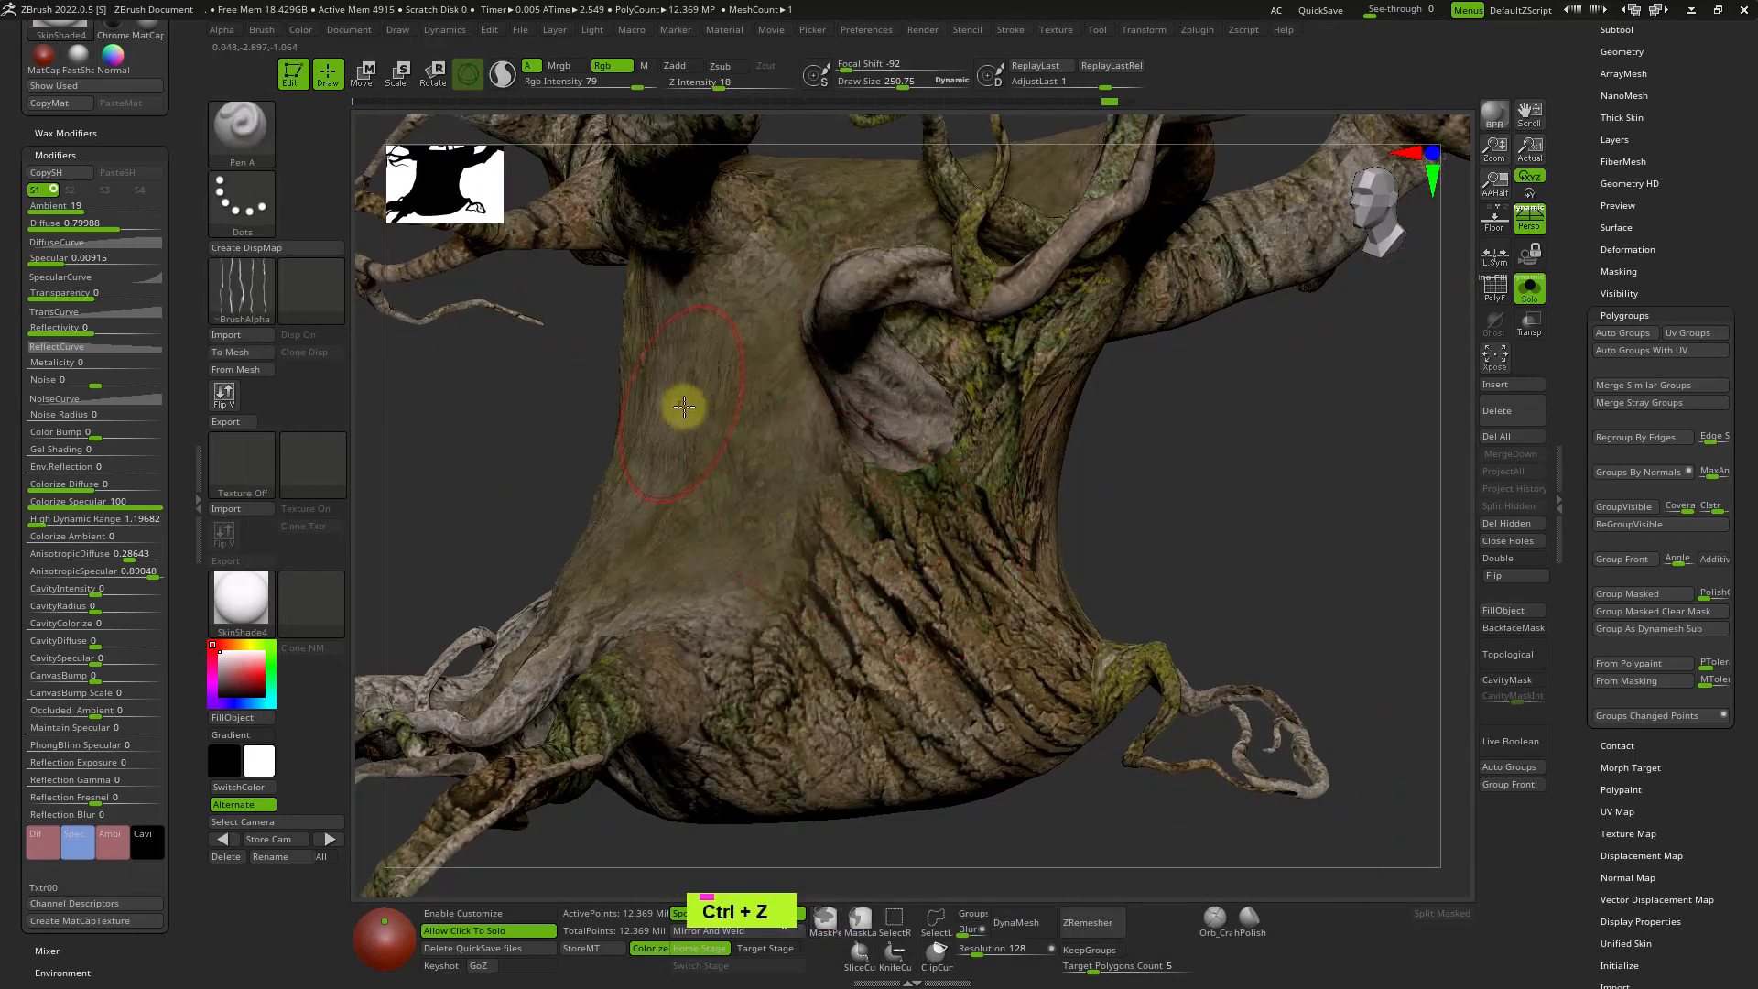
Select the Treebark brush from the loaded brushes.
left_click(298, 31)
left_click(261, 28)
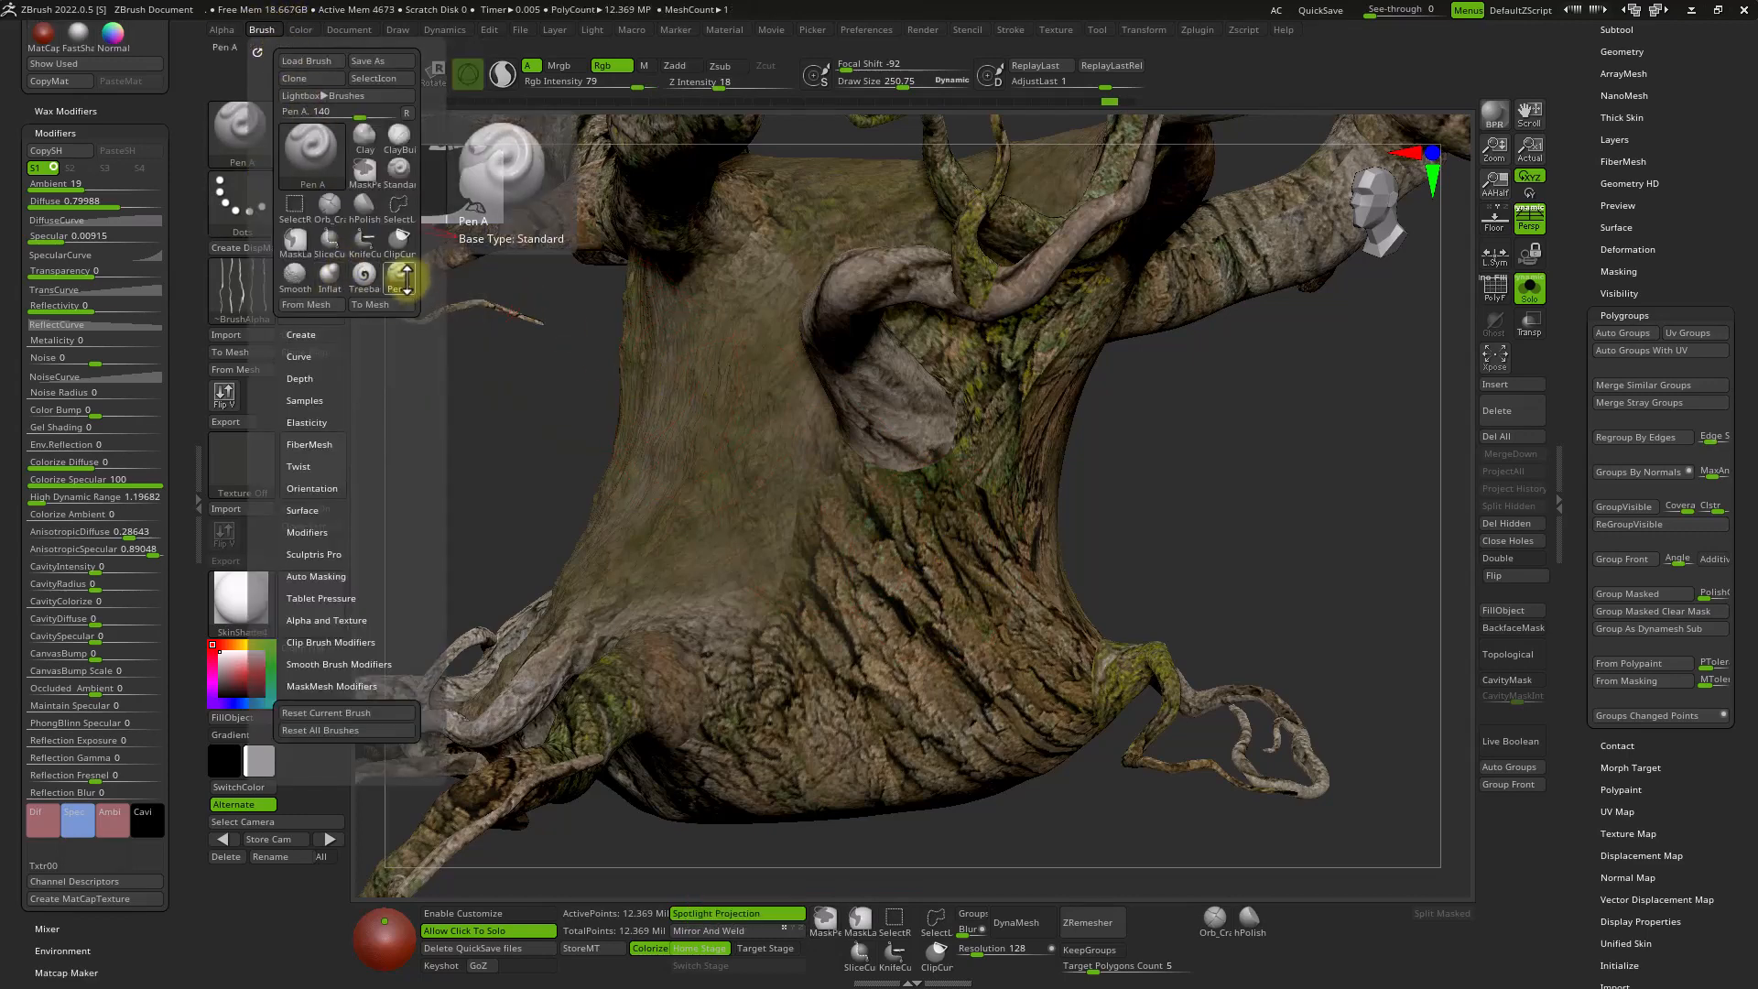
left_click(364, 275)
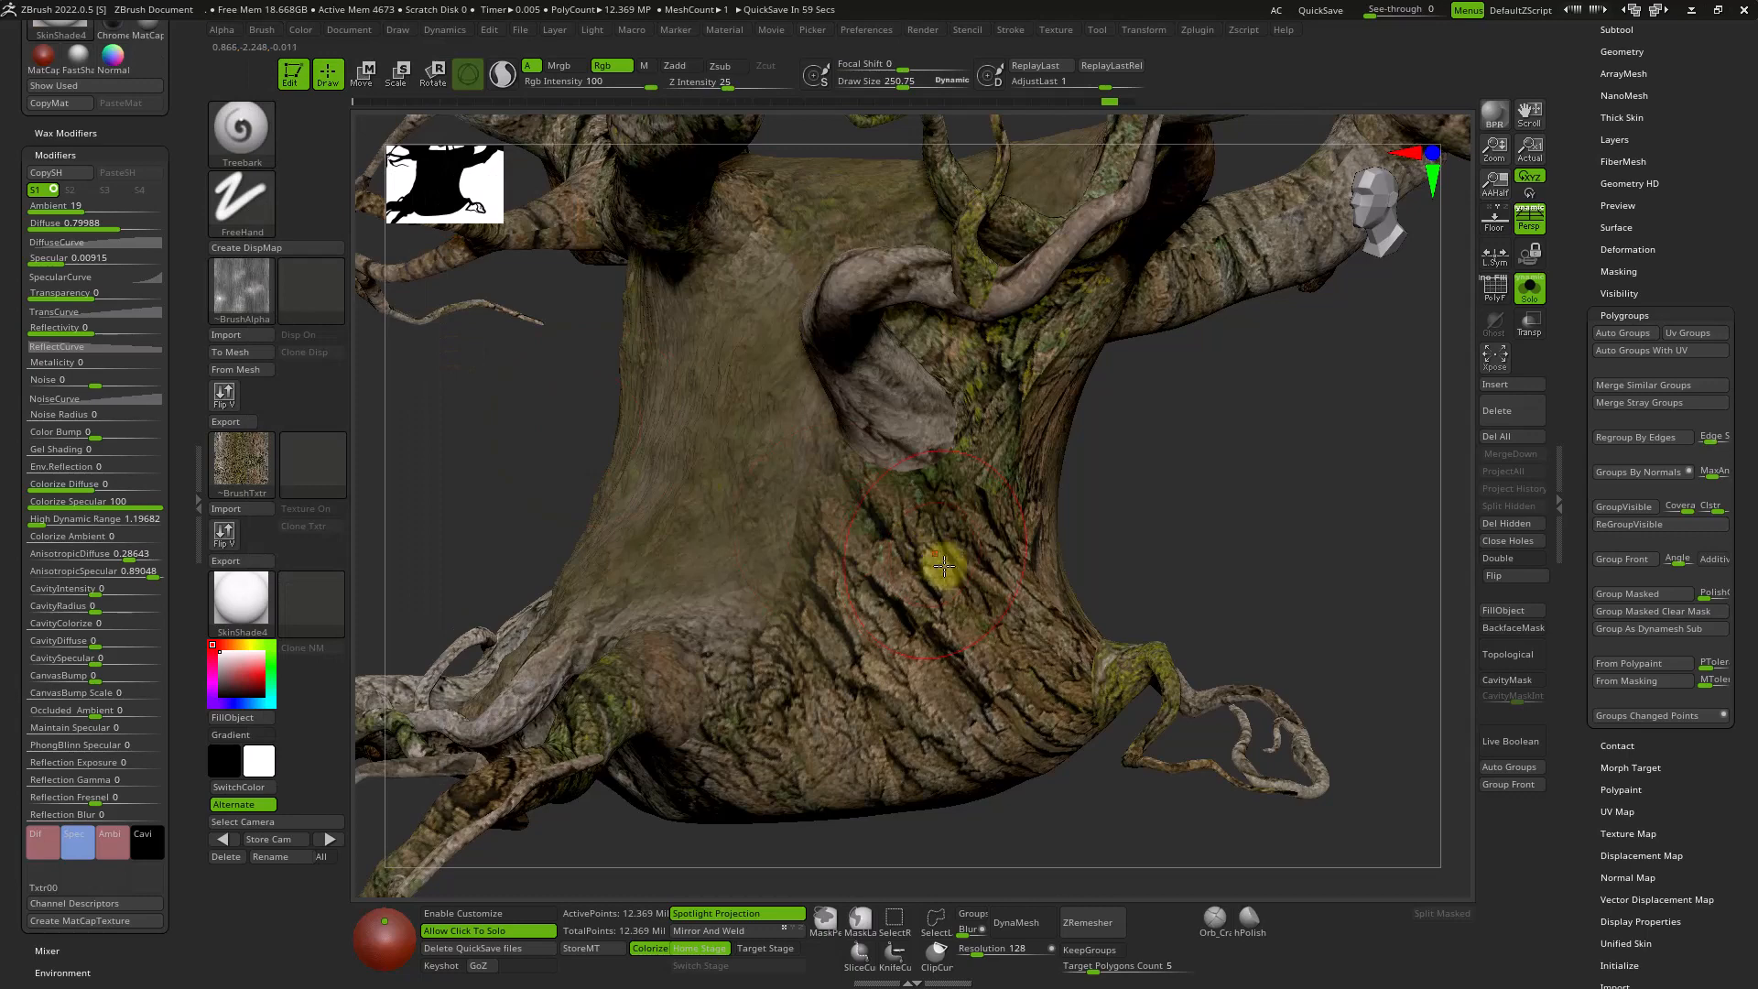
Set the tree's UV map size to 4096.
mouse_move(887, 610)
right_mouse_down("alt")
mouse_move(893, 540)
mouse_move(906, 548)
mouse_move(882, 463)
mouse_move(958, 687)
mouse_move(1024, 618)
mouse_move(953, 616)
mouse_move(1055, 647)
right_mouse_up("alt")
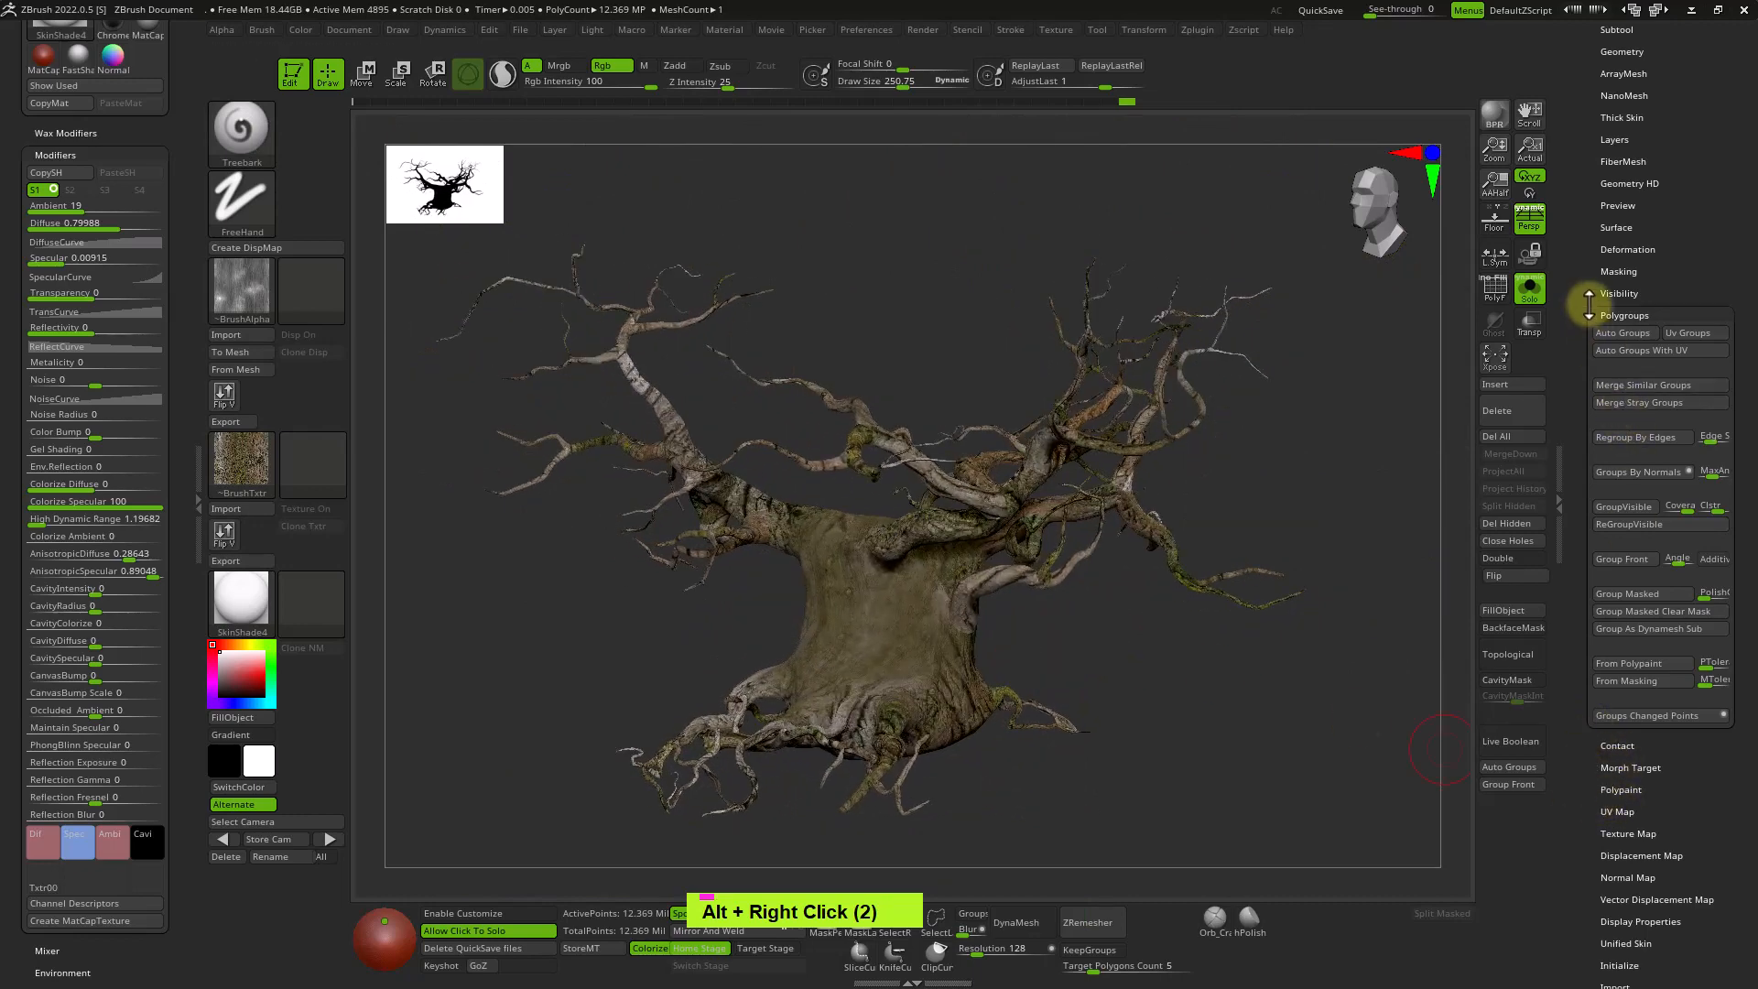
scroll(1588, 304, "down", 4)
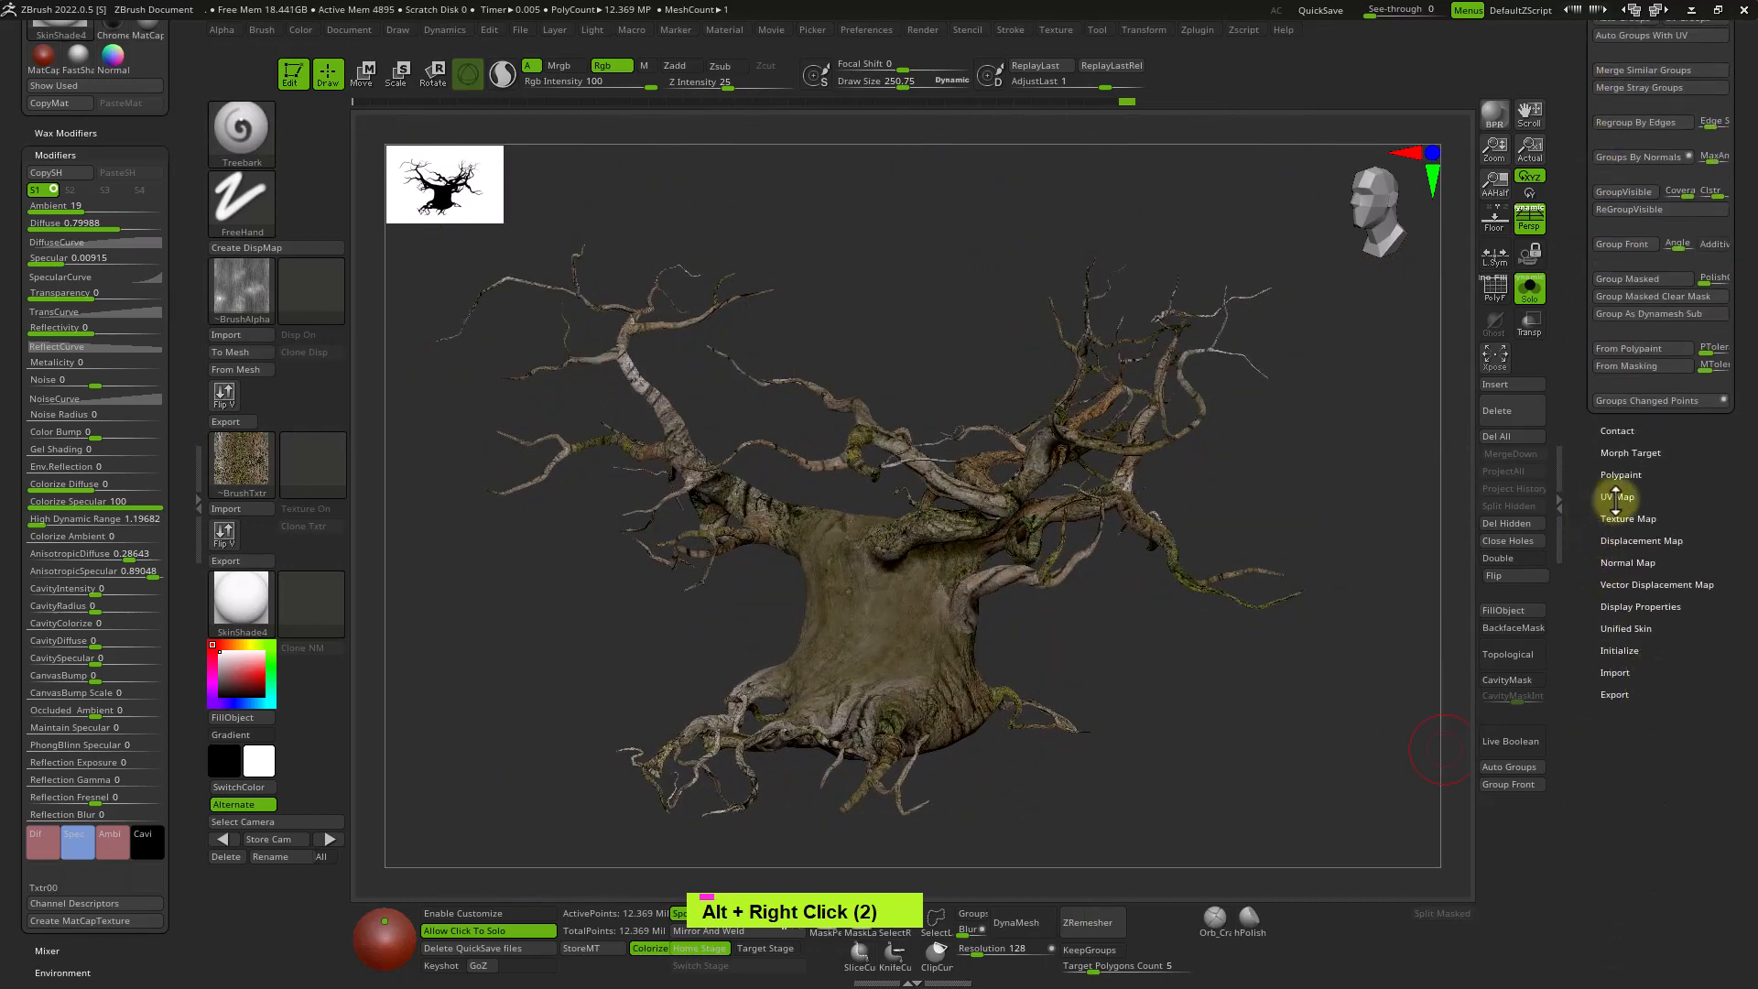
left_click(1616, 497)
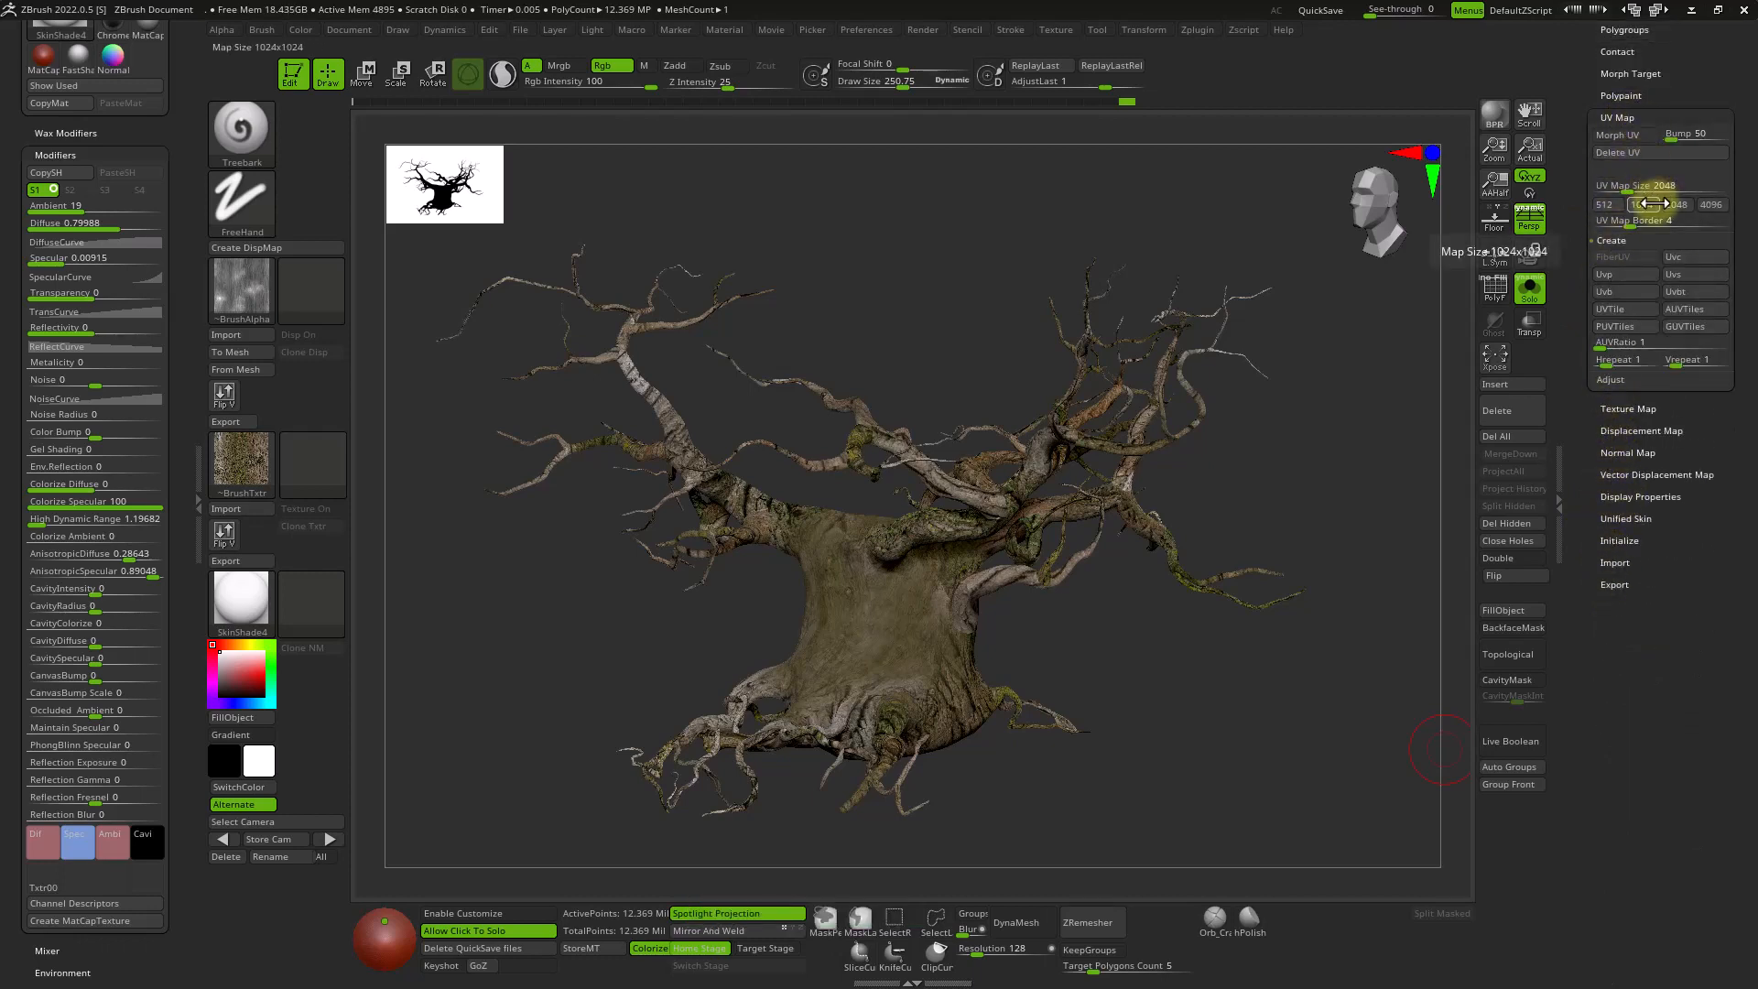
left_click(1709, 205)
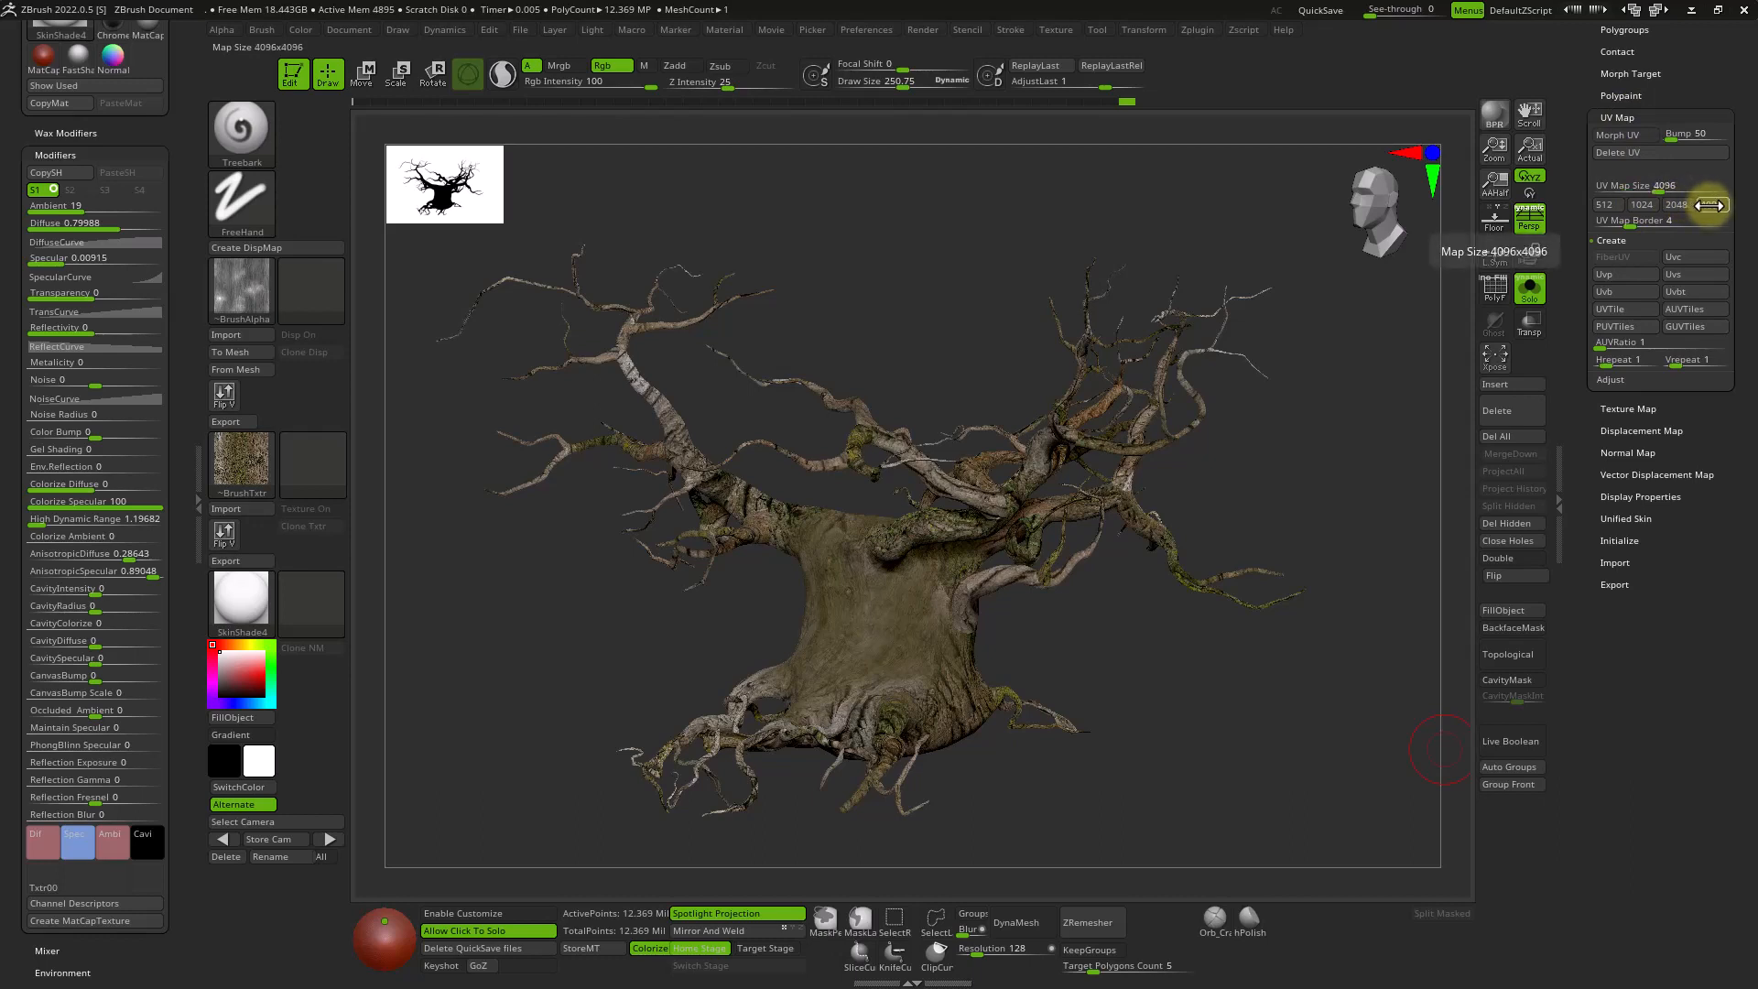
mouse_move(1664, 186)
left_mouse_down()
mouse_move(1724, 195)
mouse_move(1690, 191)
left_mouse_up()
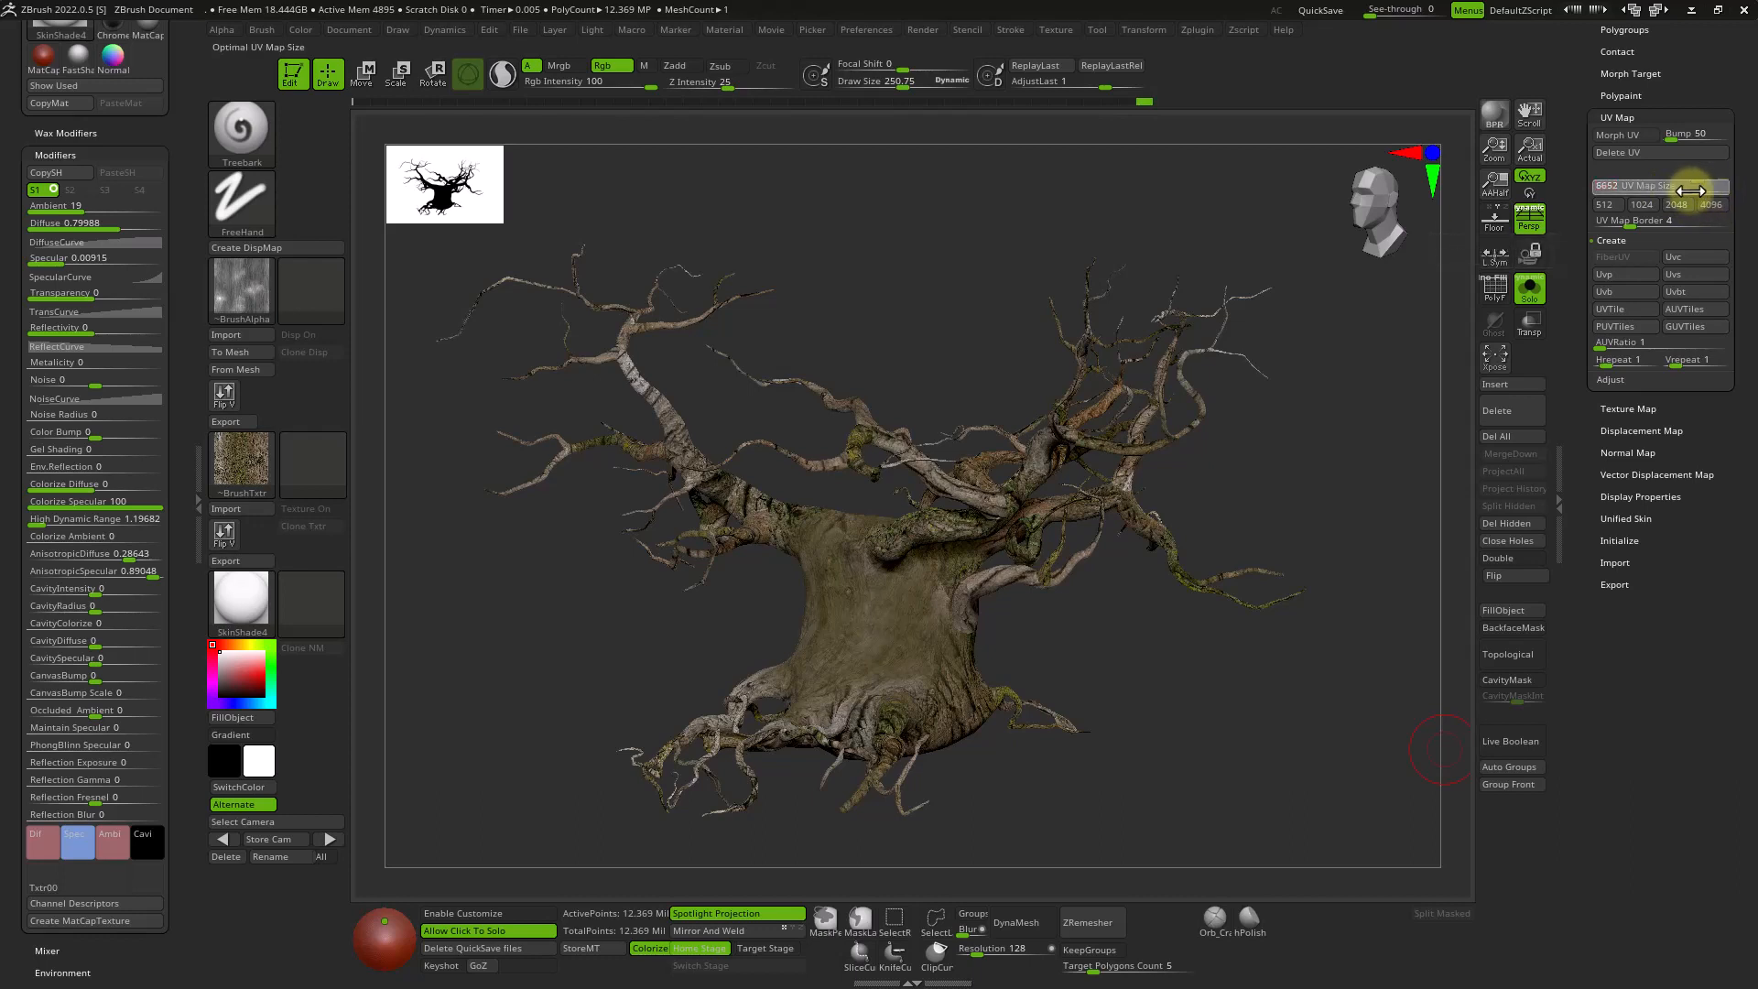
left_click(1706, 204)
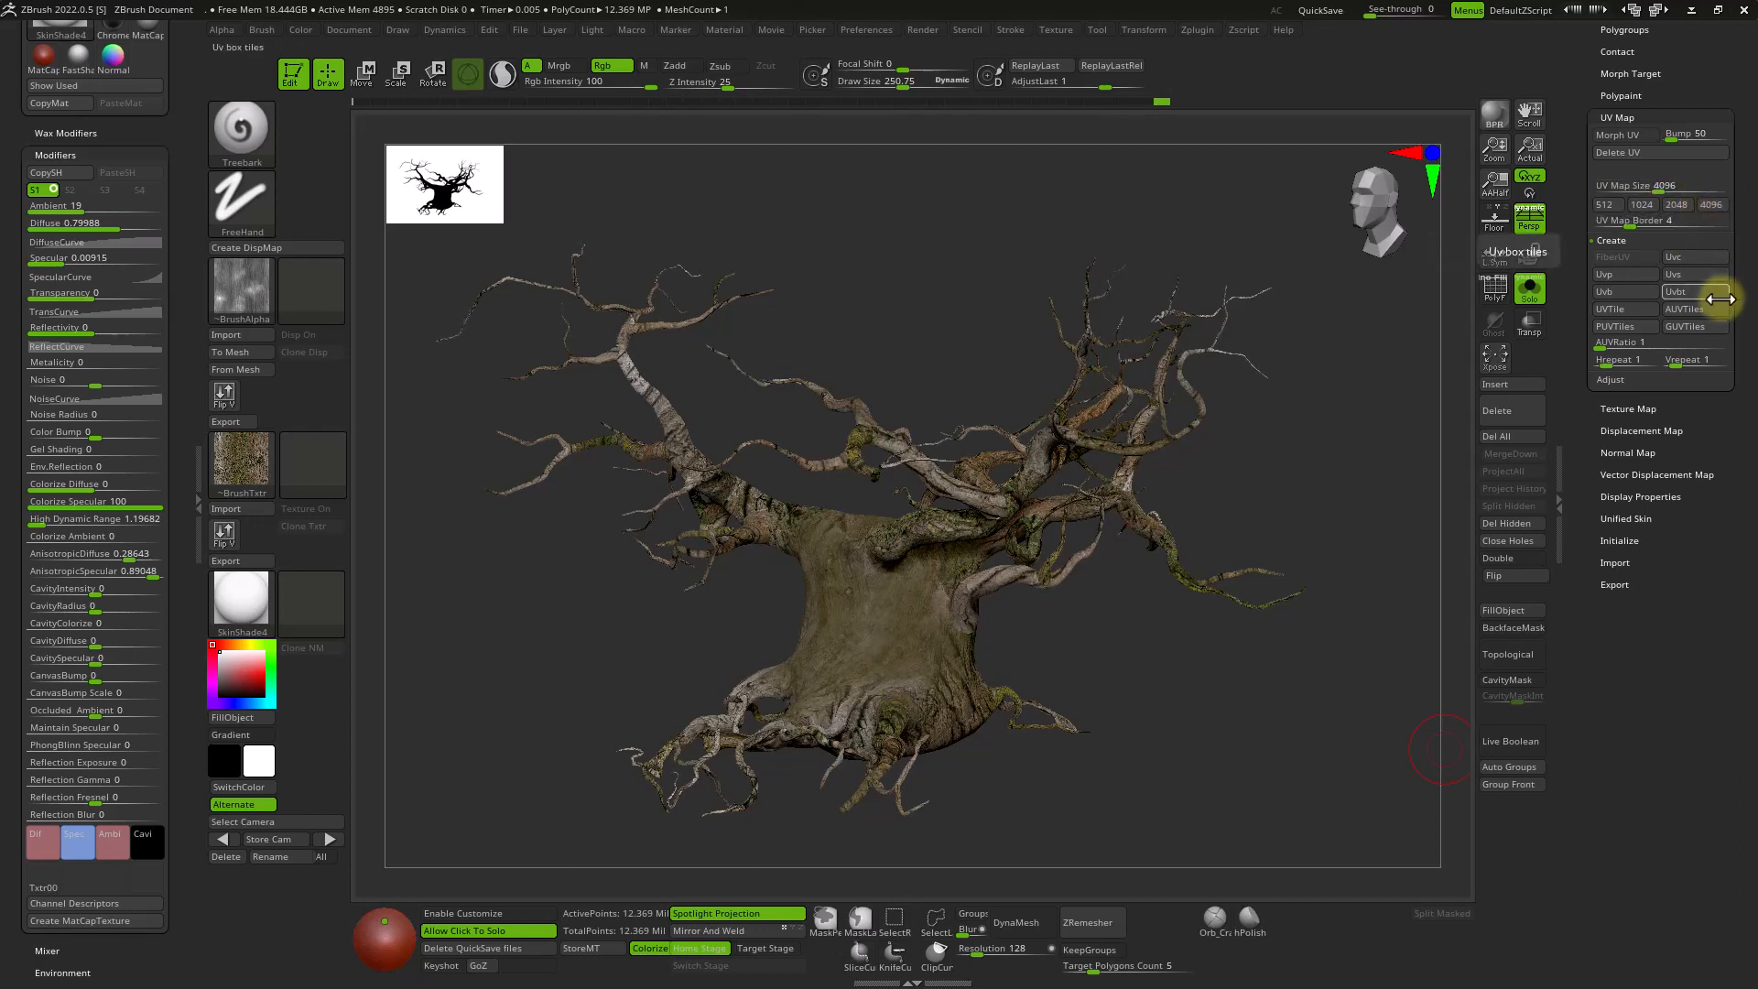
Create a texture map from the tree's polypaint and examine it on the mesh at the lowest subdivision level.
left_click(1630, 408)
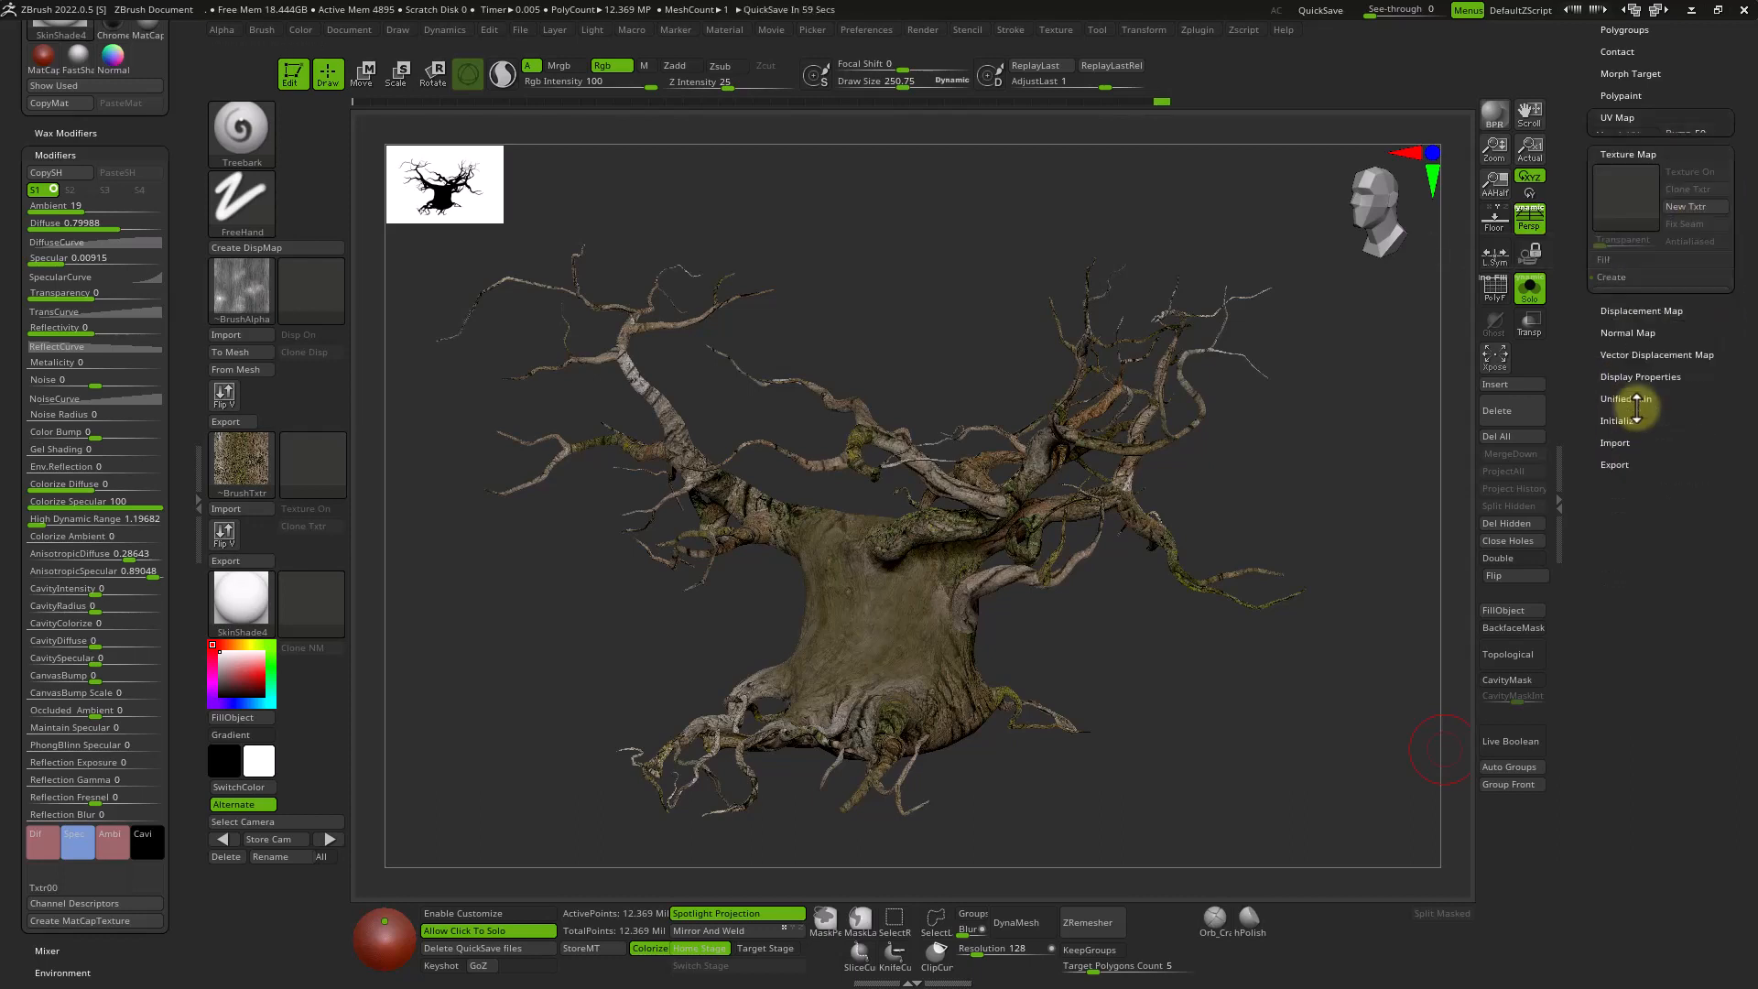
left_click(1642, 279)
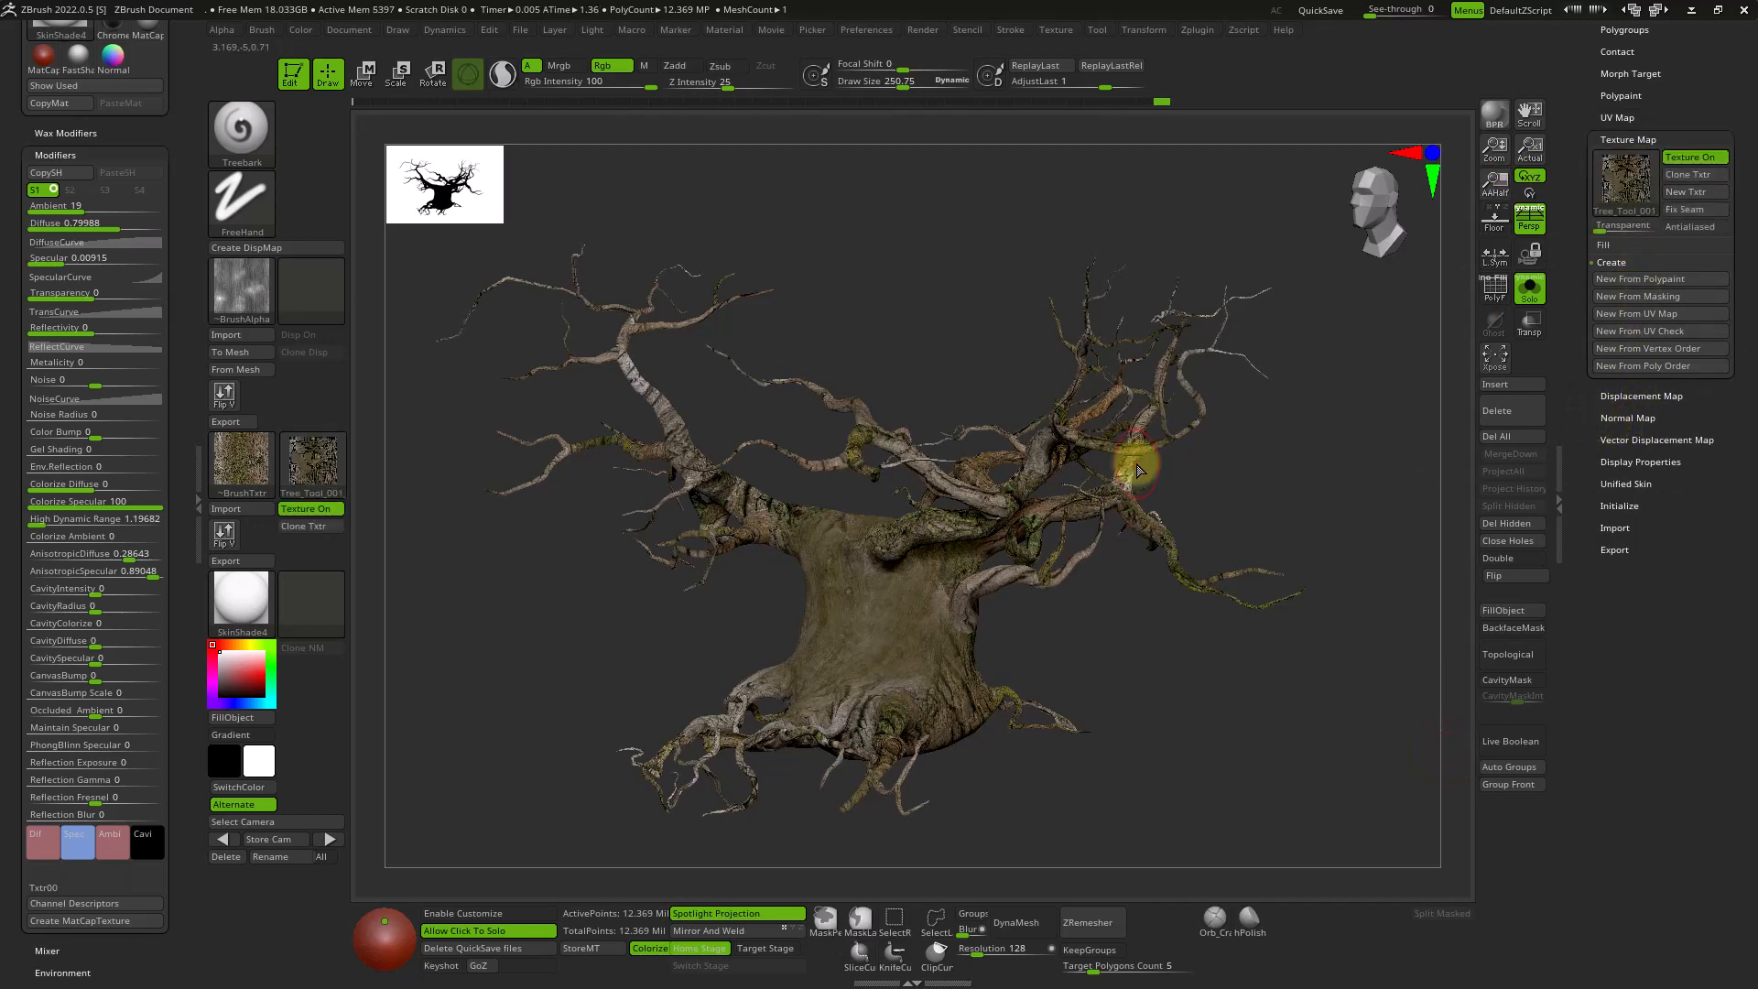
mouse_move(1629, 183)
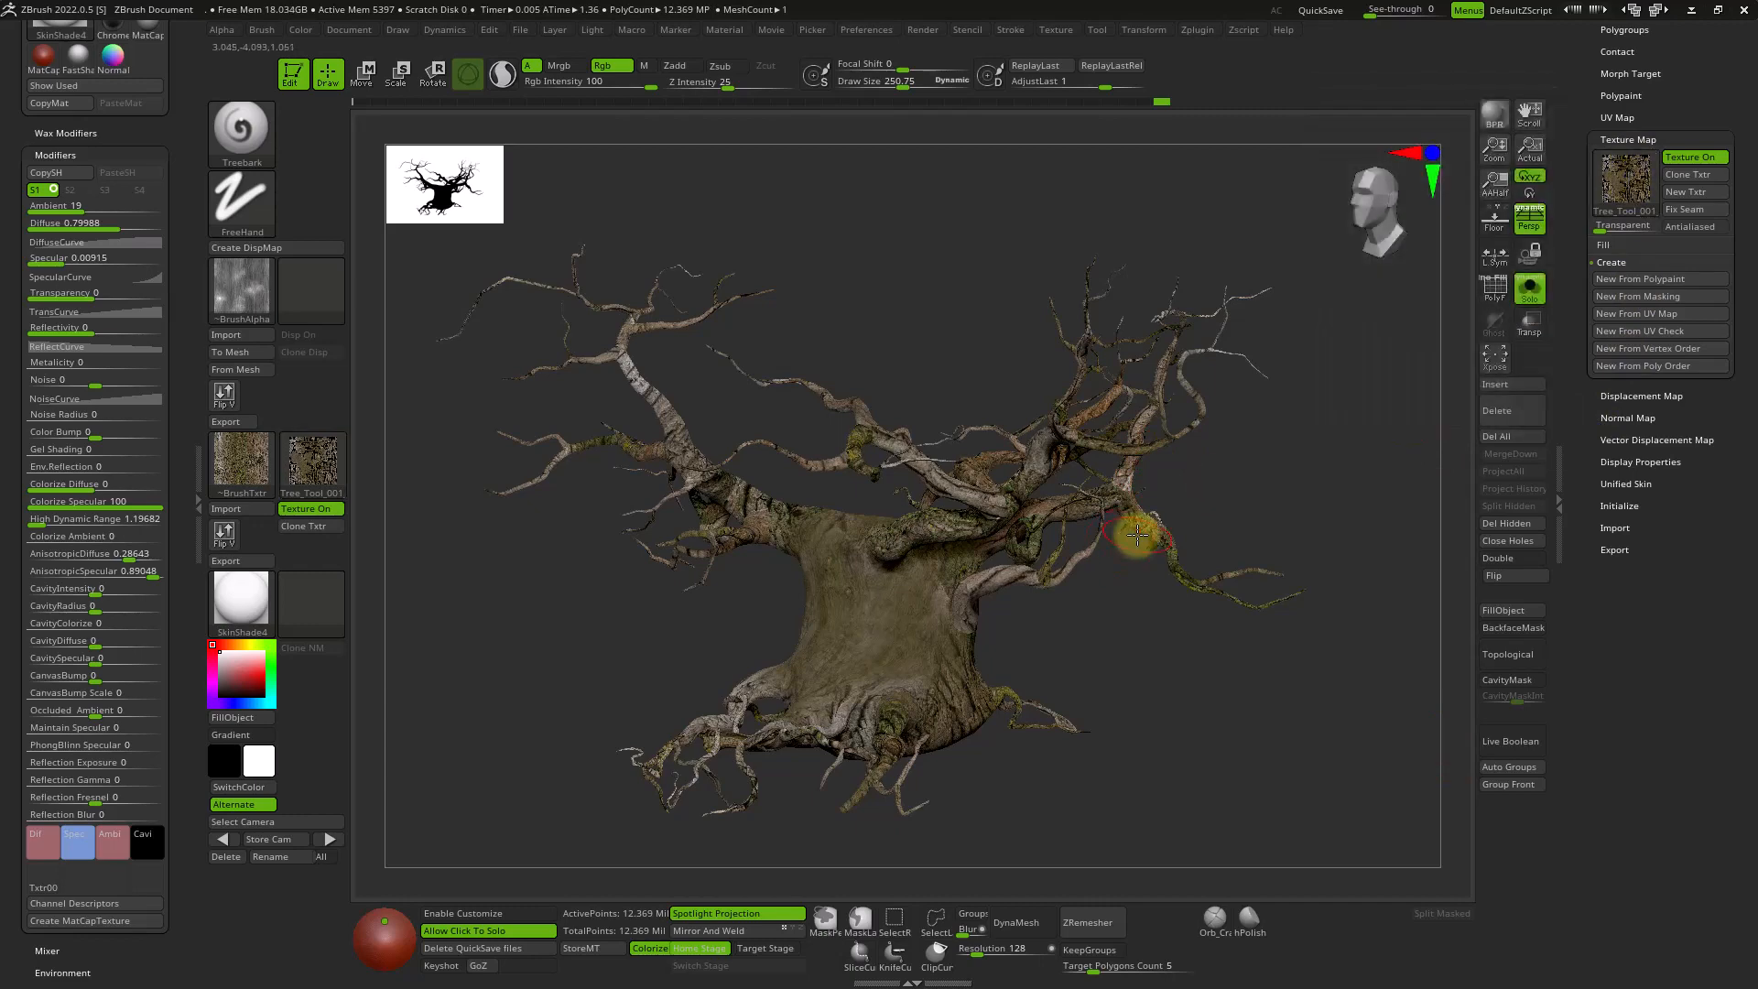
key("shift+d")
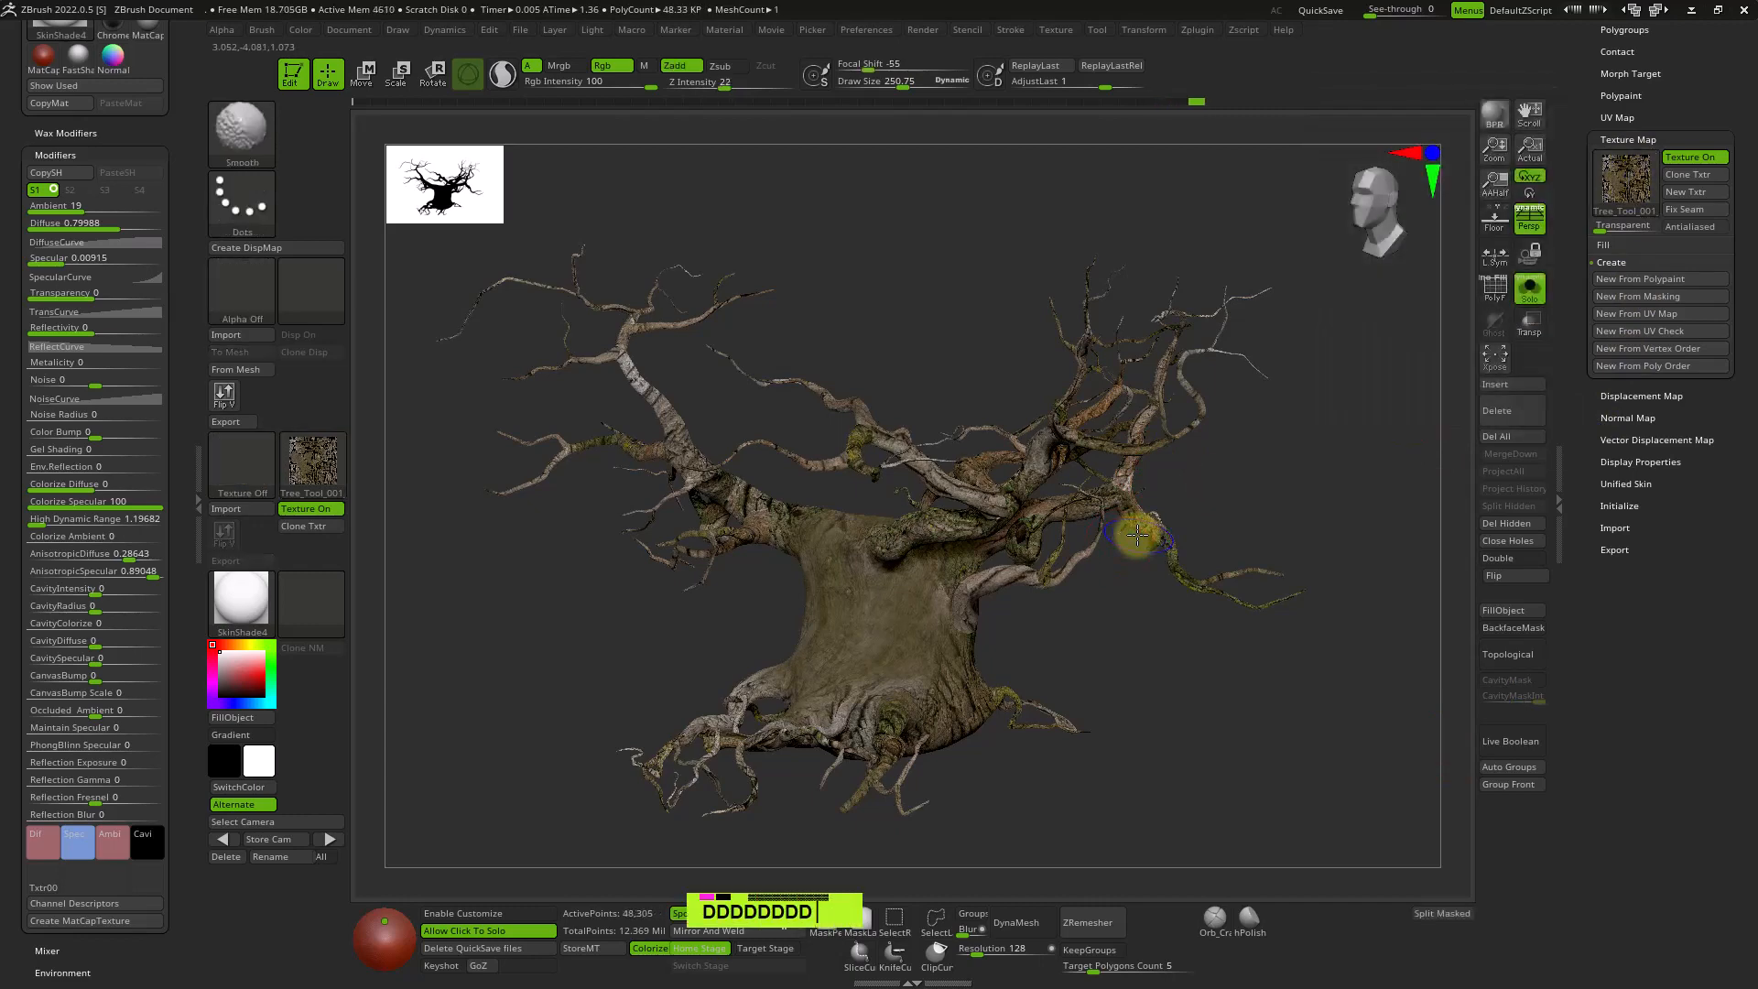
mouse_move(718, 604)
right_mouse_down("ctrl")
mouse_move(1189, 699)
mouse_move(1110, 600)
mouse_move(1090, 620)
mouse_move(1099, 553)
mouse_move(1138, 613)
mouse_move(1055, 674)
right_mouse_up("ctrl")
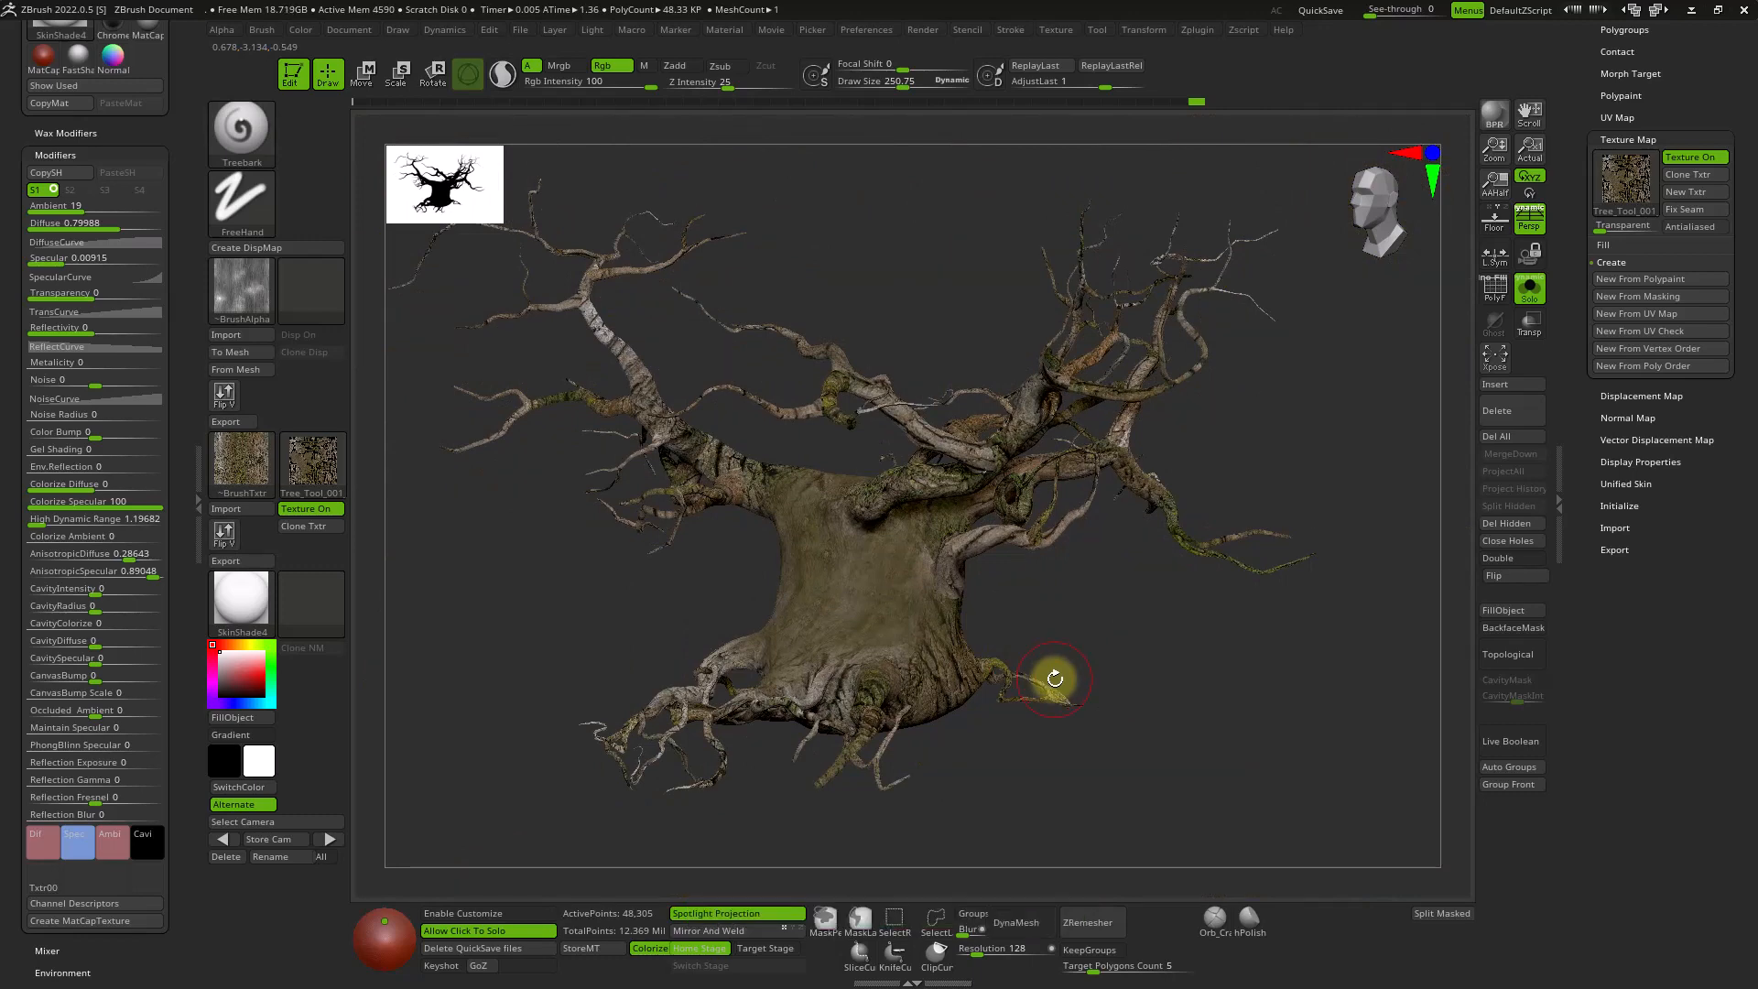
Turn off the tree's texture map and return the mesh to its highest subdivision level.
left_click(1622, 176)
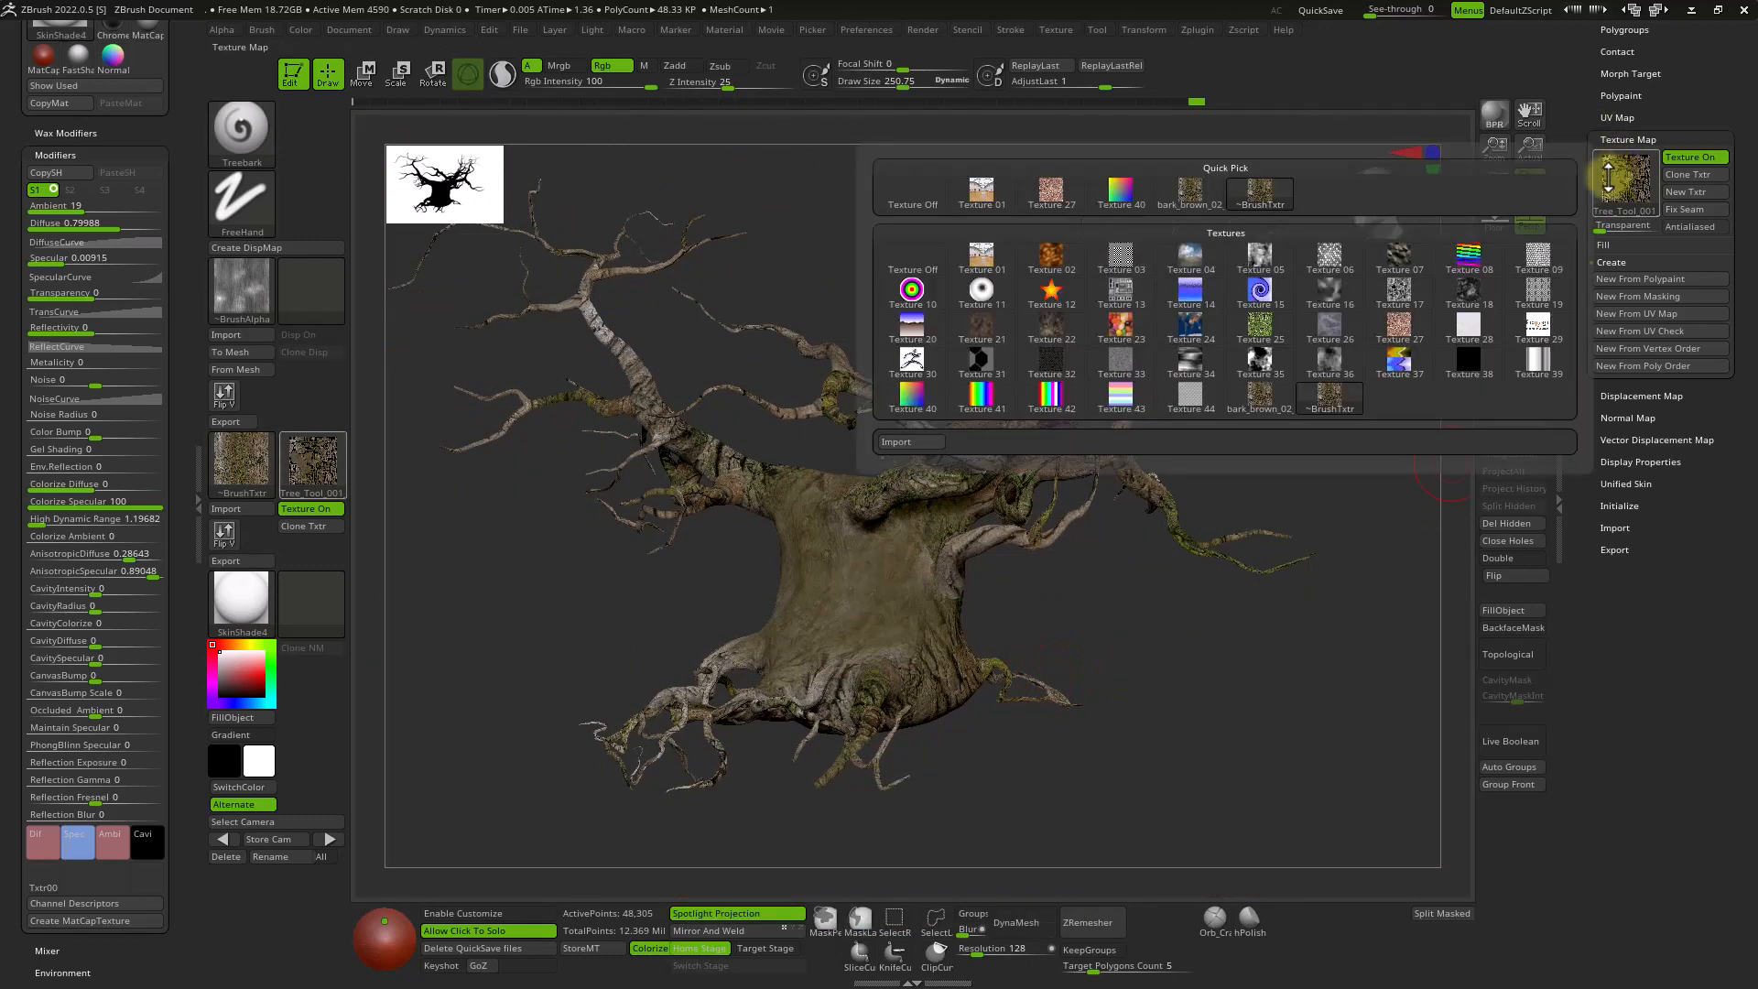
left_click(922, 268)
key("d")
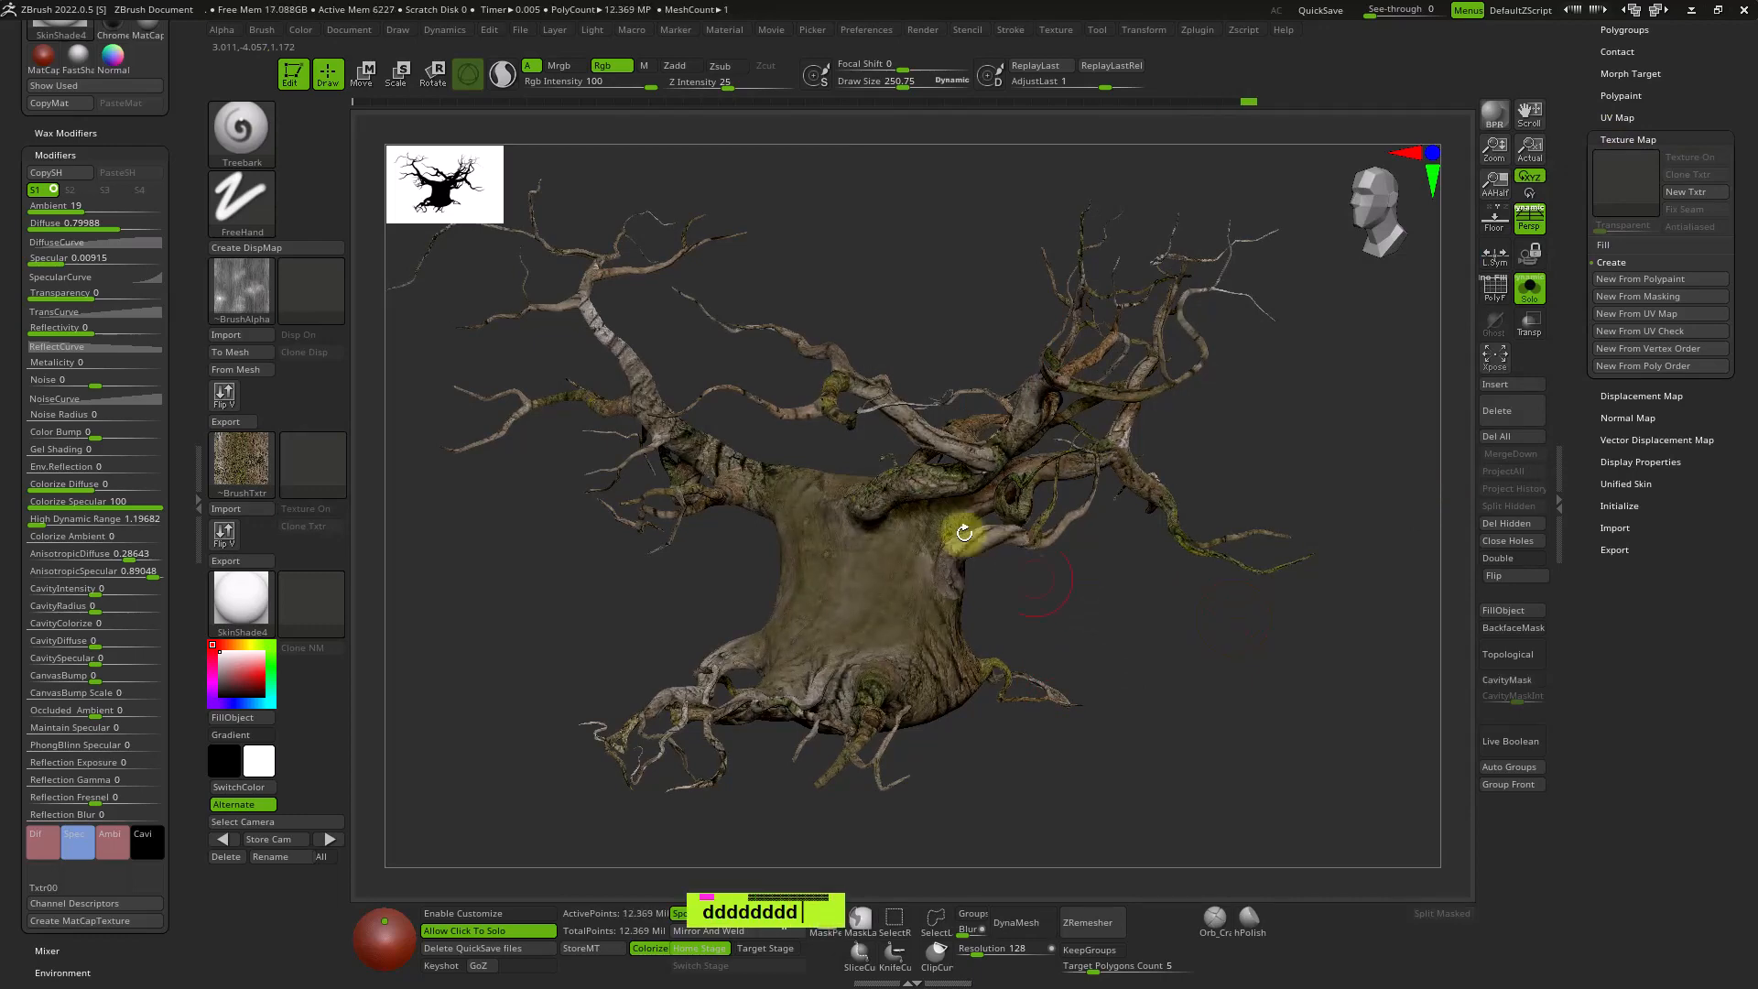
right_click_drag(1068, 522, 1115, 607, "ctrl")
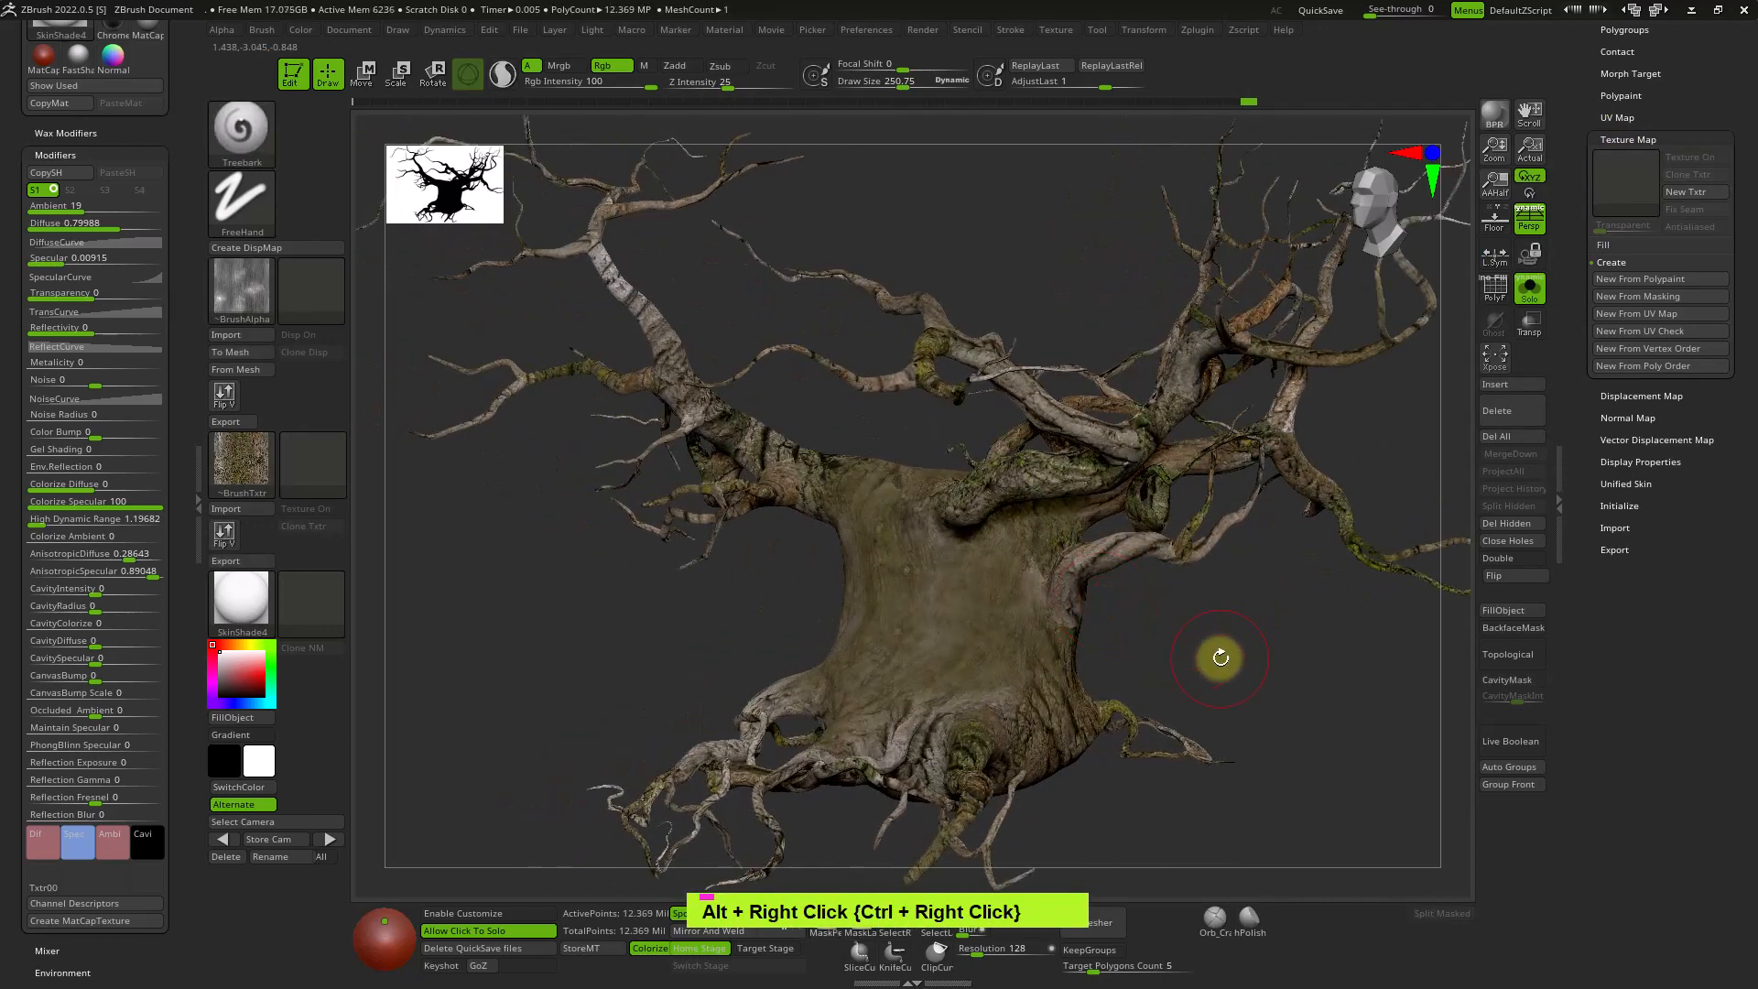